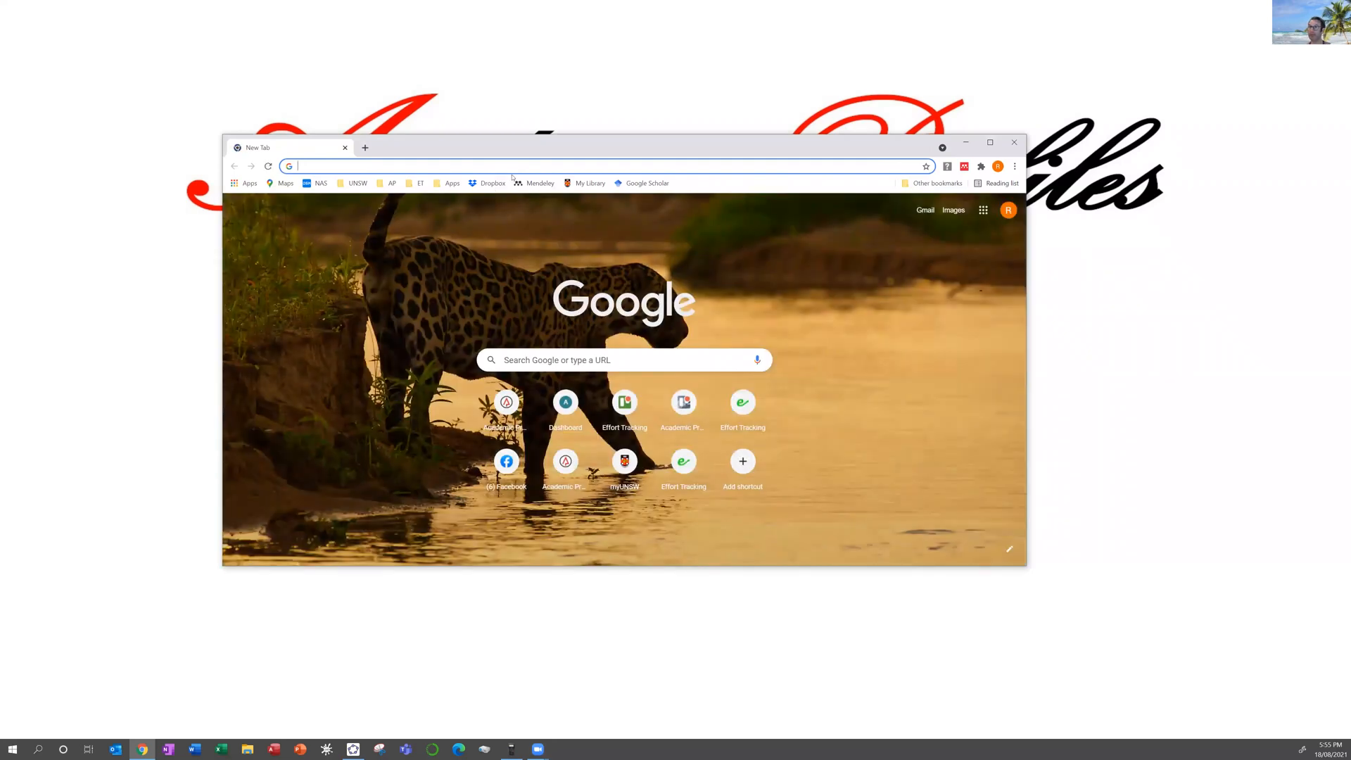
Step: Rerun the 'nsw covid numbers' search from history and scroll through the NSW case statistics
left_click(459, 162)
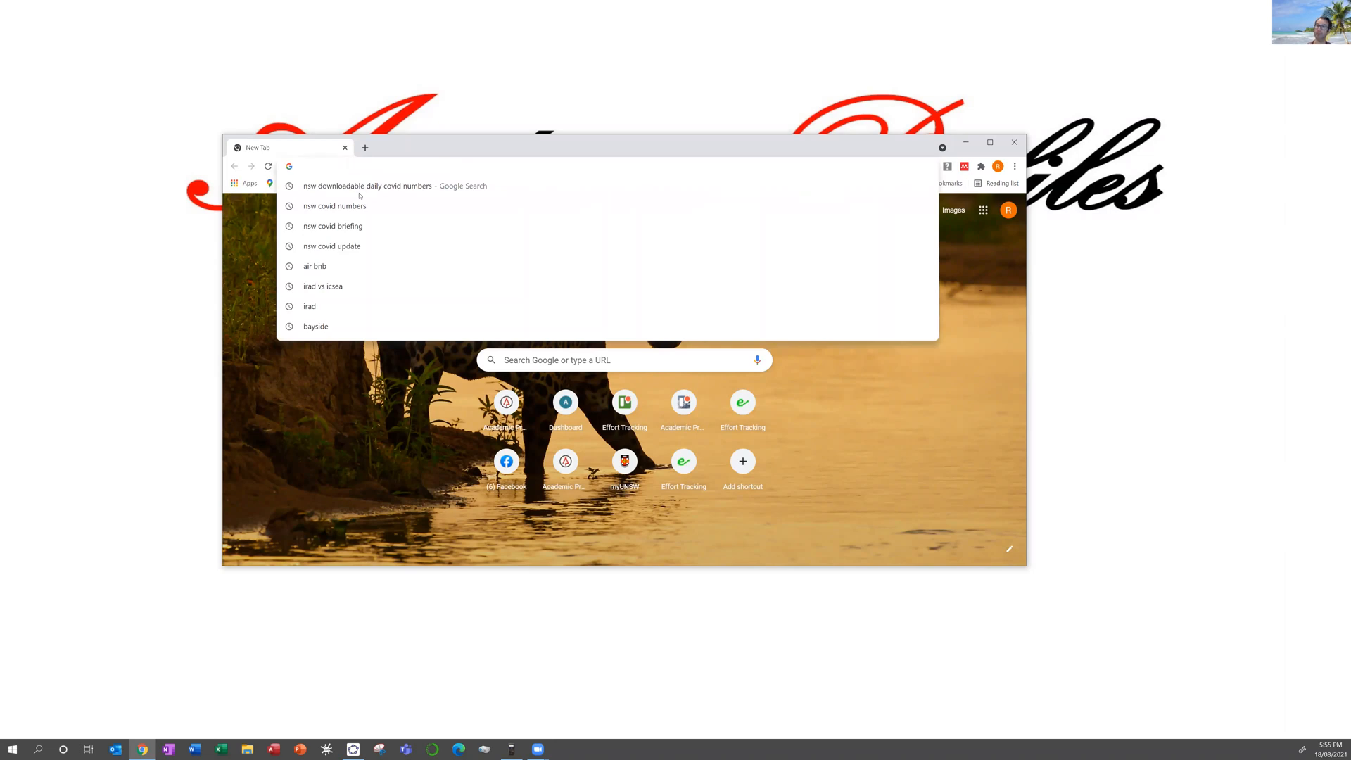
left_click(324, 206)
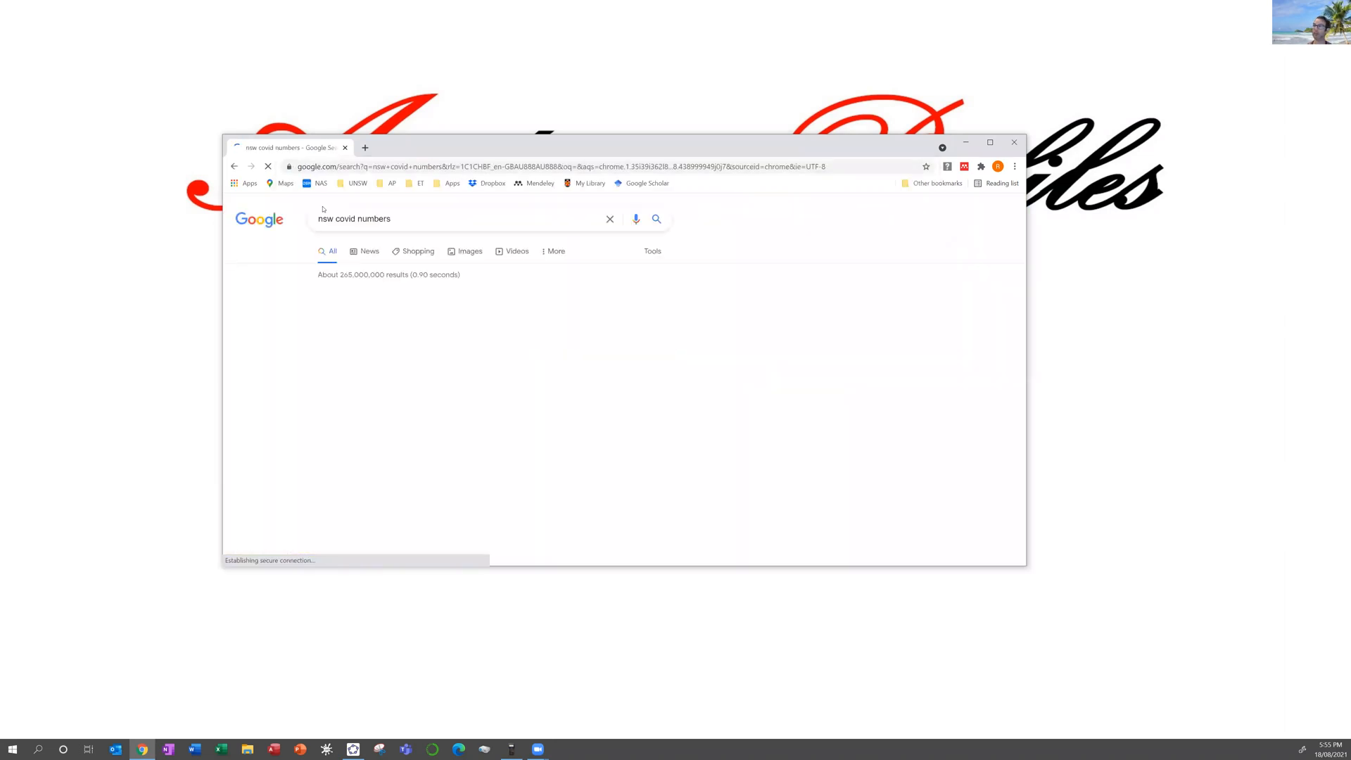
scroll(497, 326, "down", 2)
scroll(497, 326, "down", 5)
scroll(491, 319, "down", 4)
scroll(486, 316, "down", 3)
scroll(486, 318, "down", 8)
scroll(485, 319, "down", 10)
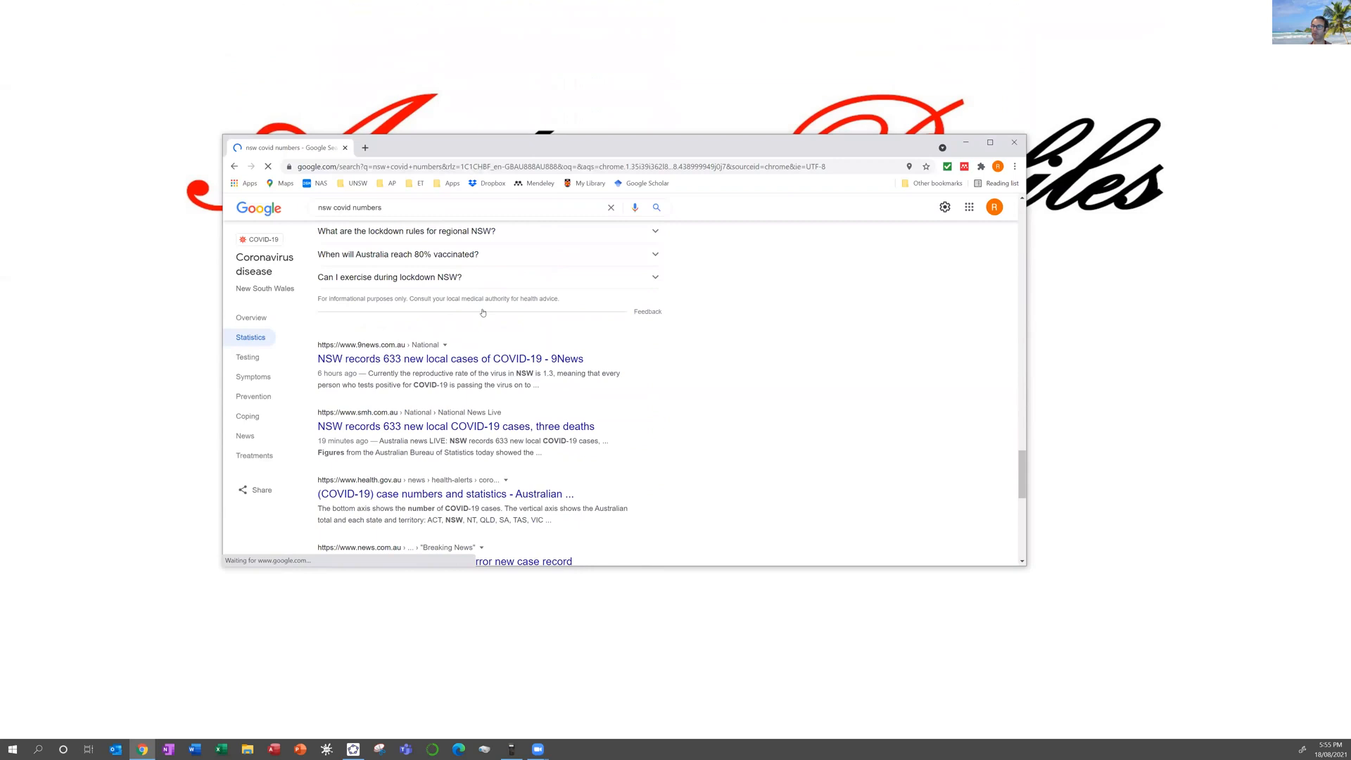
scroll(483, 312, "down", 2)
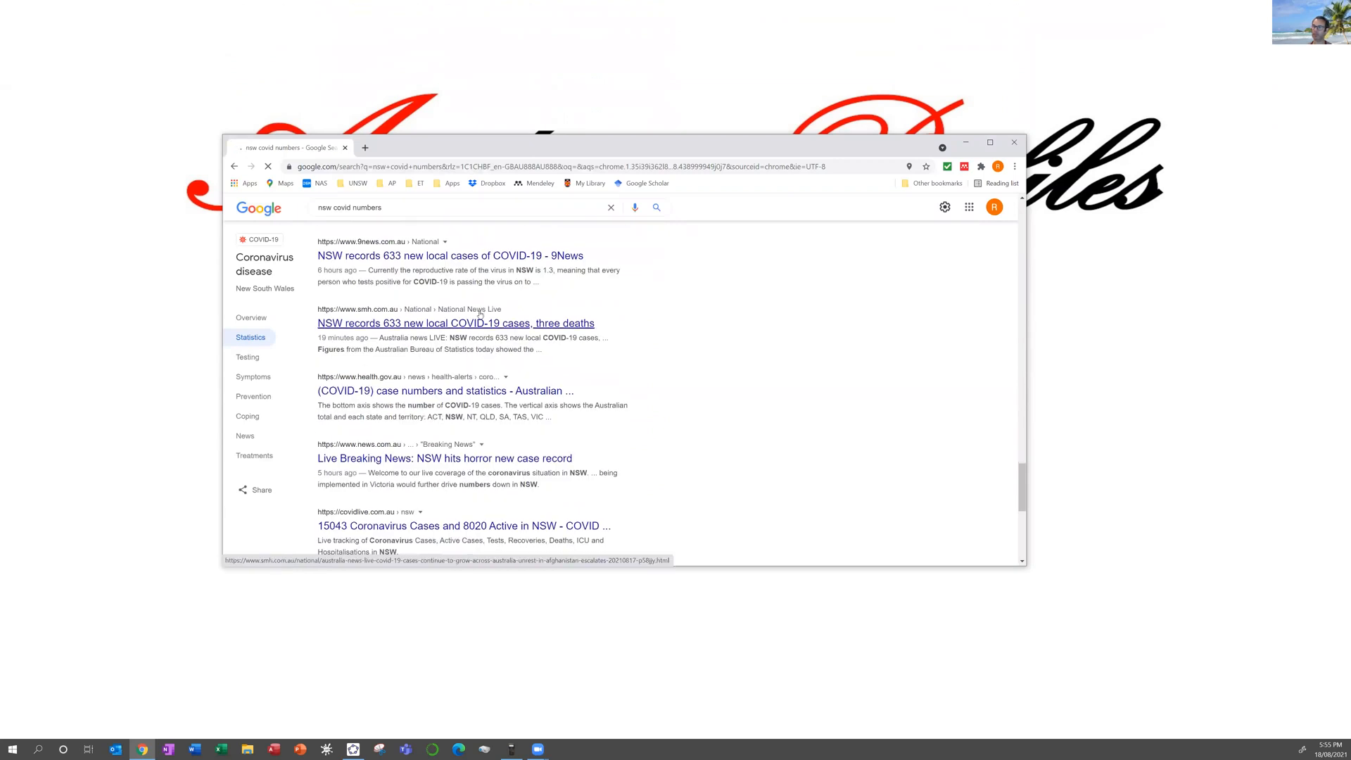
scroll(481, 314, "down", 5)
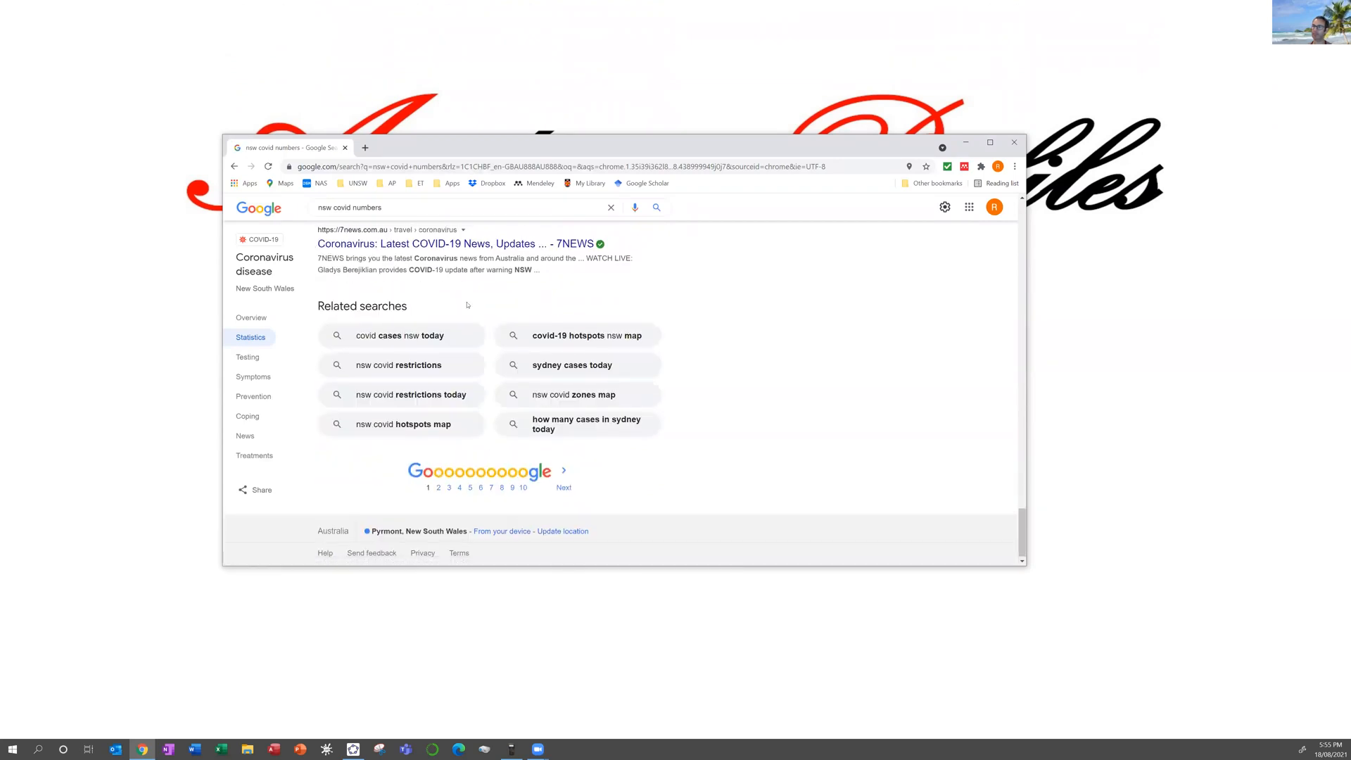
scroll(467, 302, "up", 15)
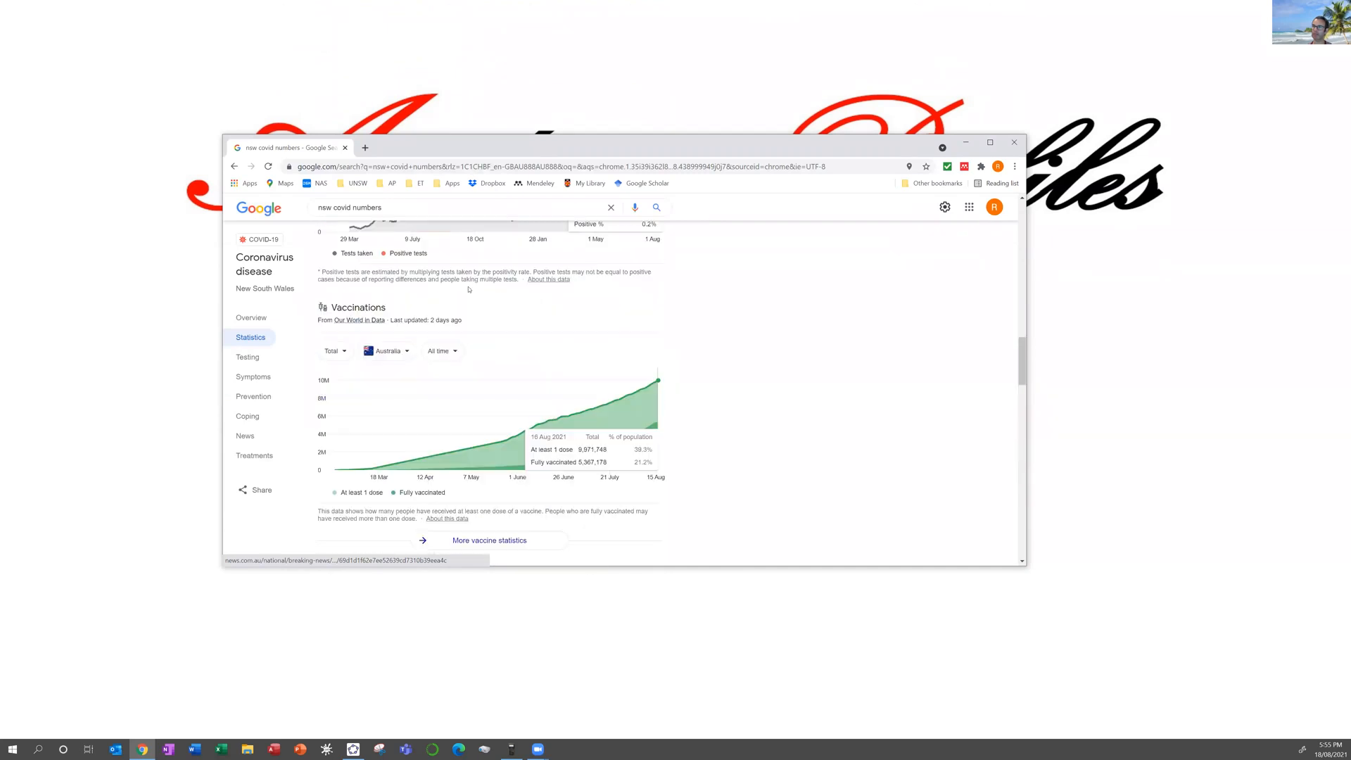
scroll(469, 289, "up", 10)
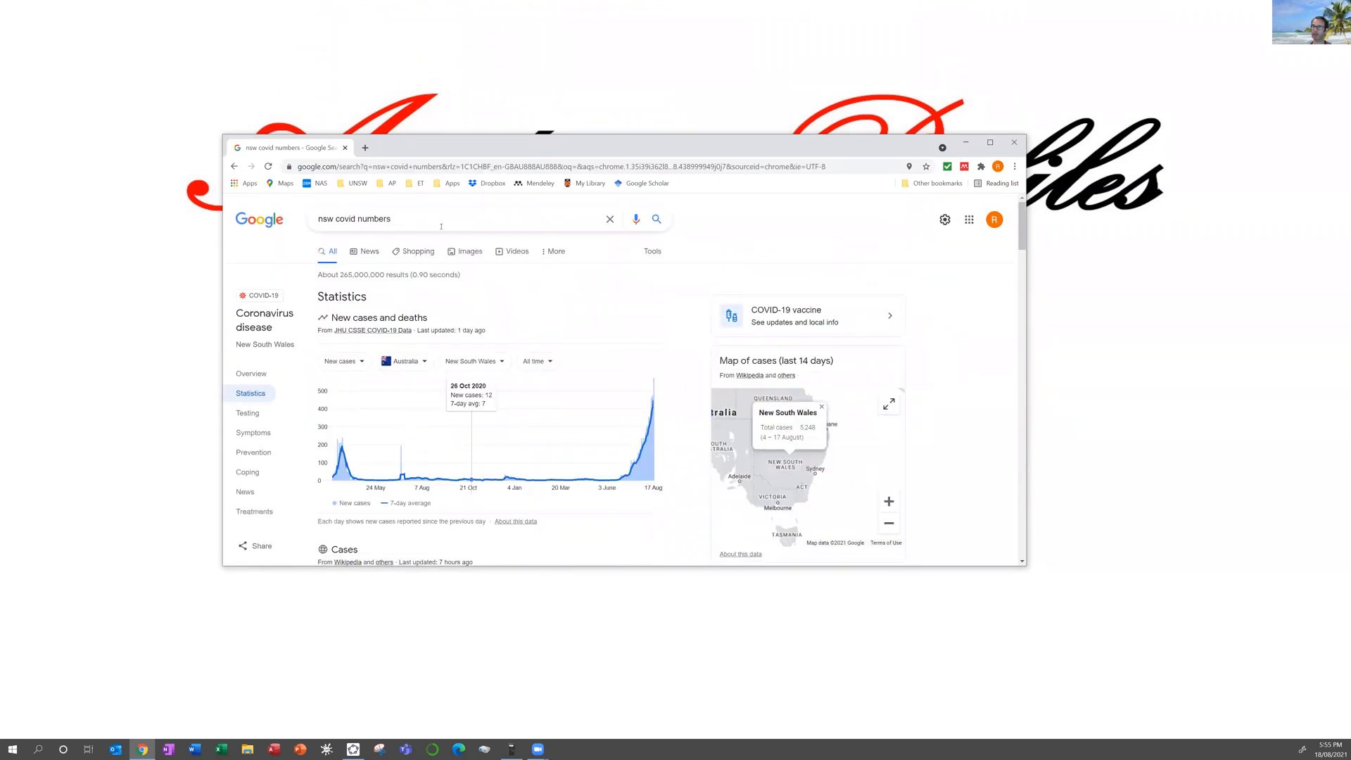
Step: Change the Google query to 'nsw covid data' and scroll through the results
left_click(464, 224)
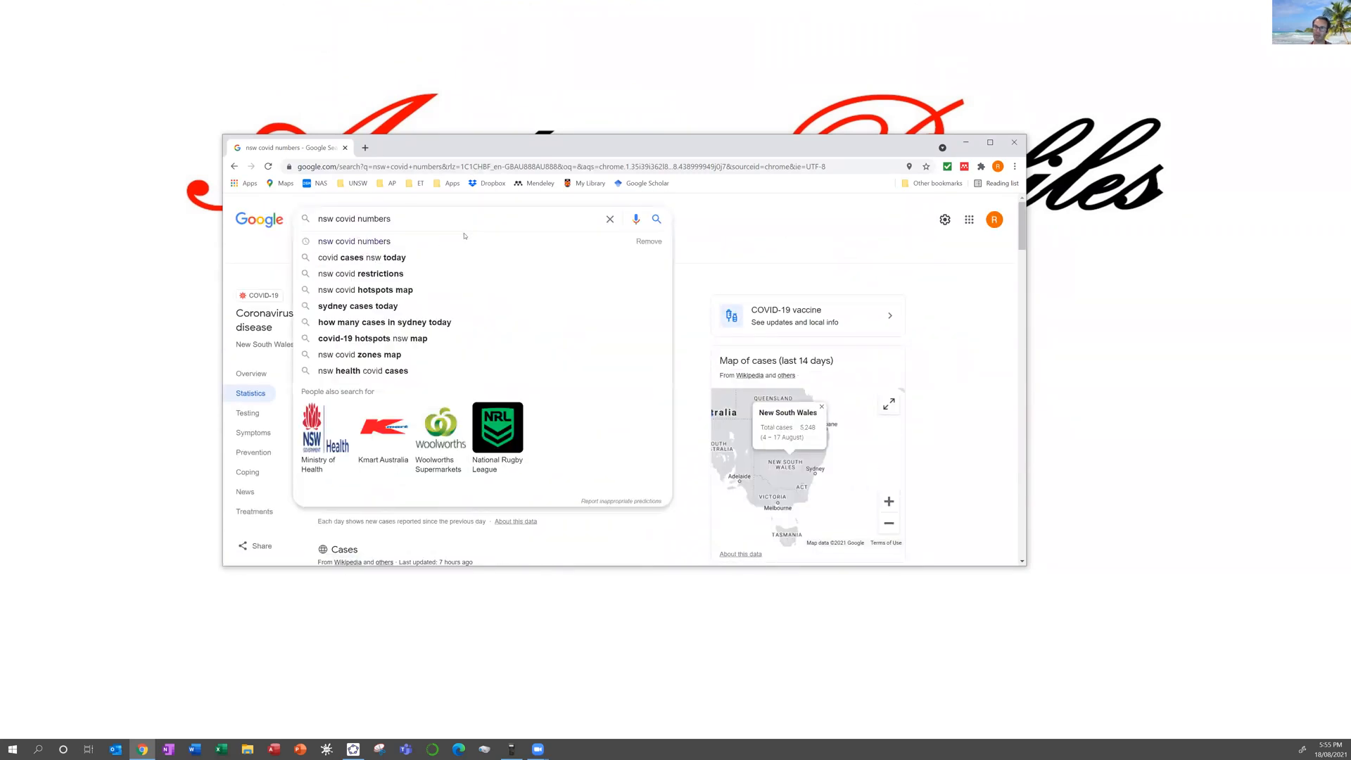
double_click(380, 218)
type("data")
key("Return")
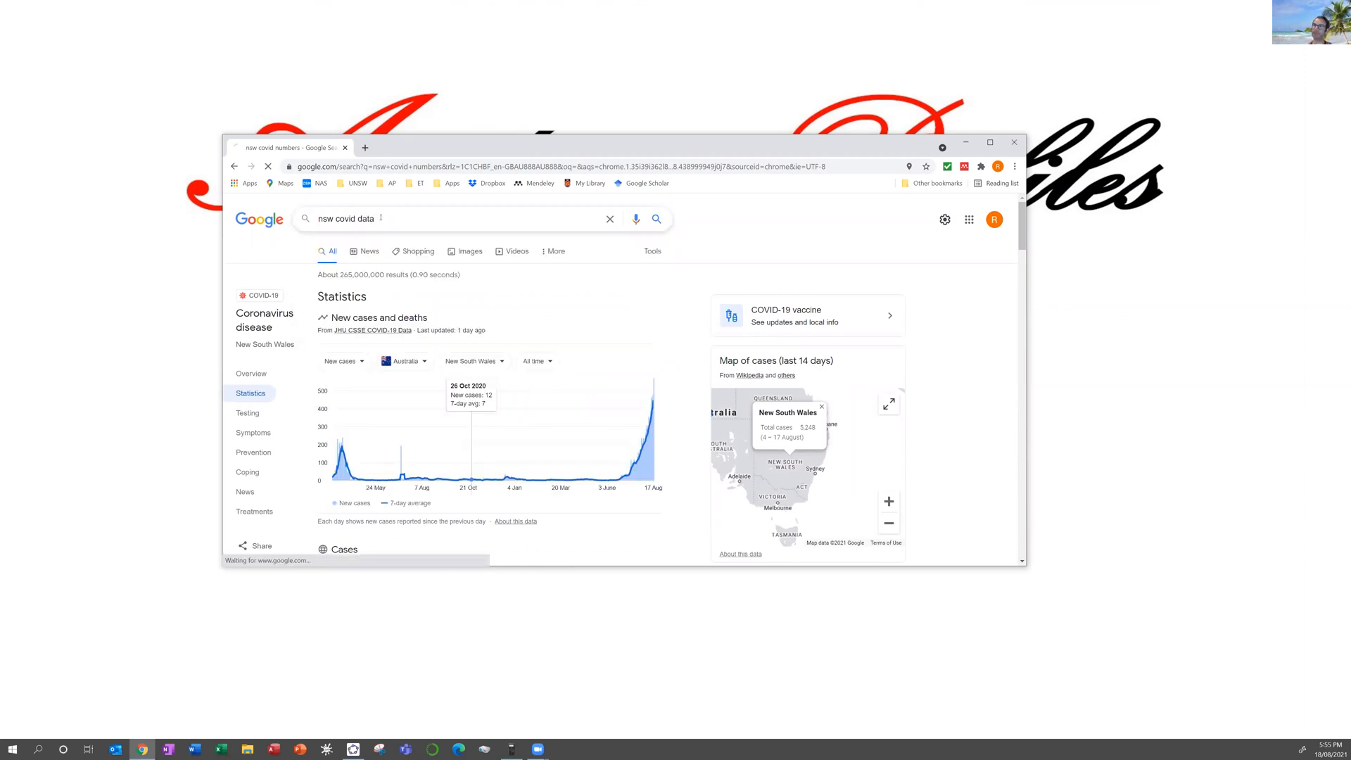
scroll(421, 353, "down", 4)
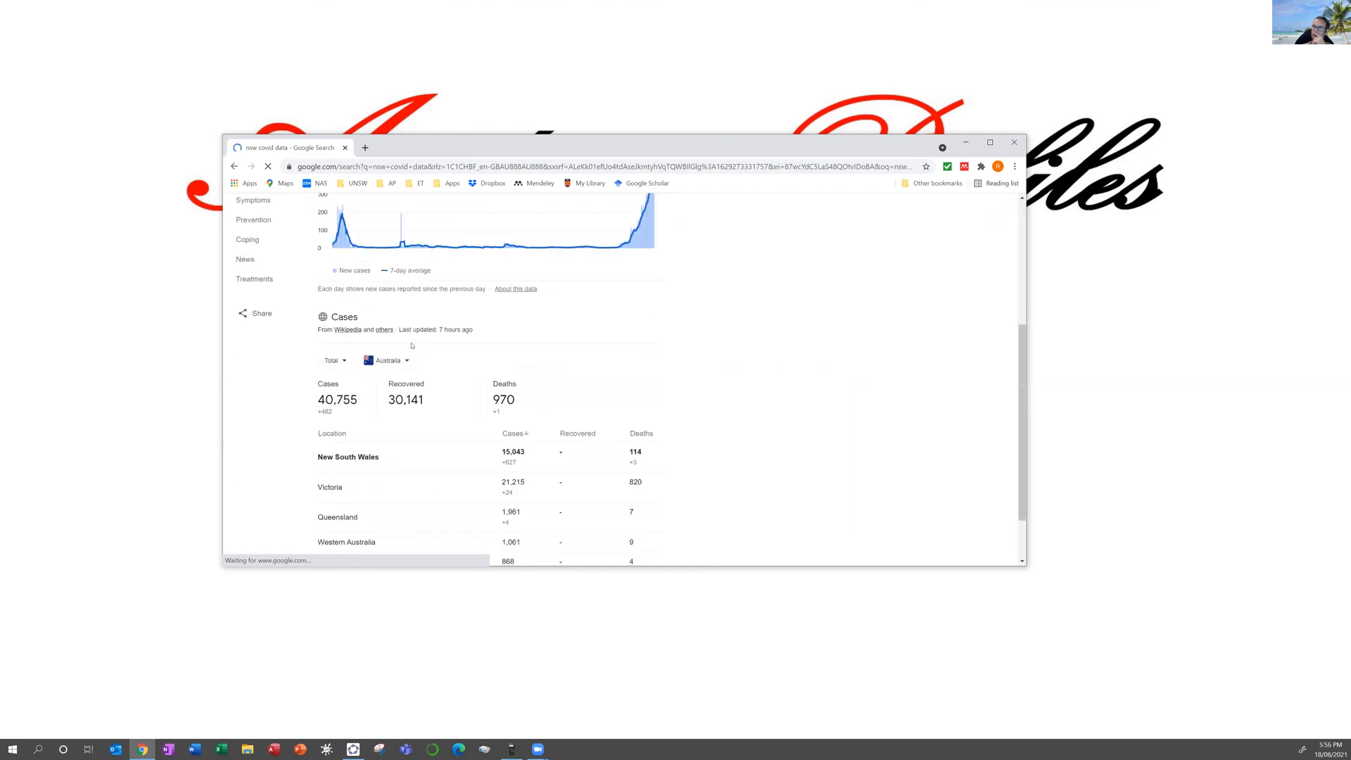
scroll(492, 401, "down", 3)
scroll(492, 401, "down", 1)
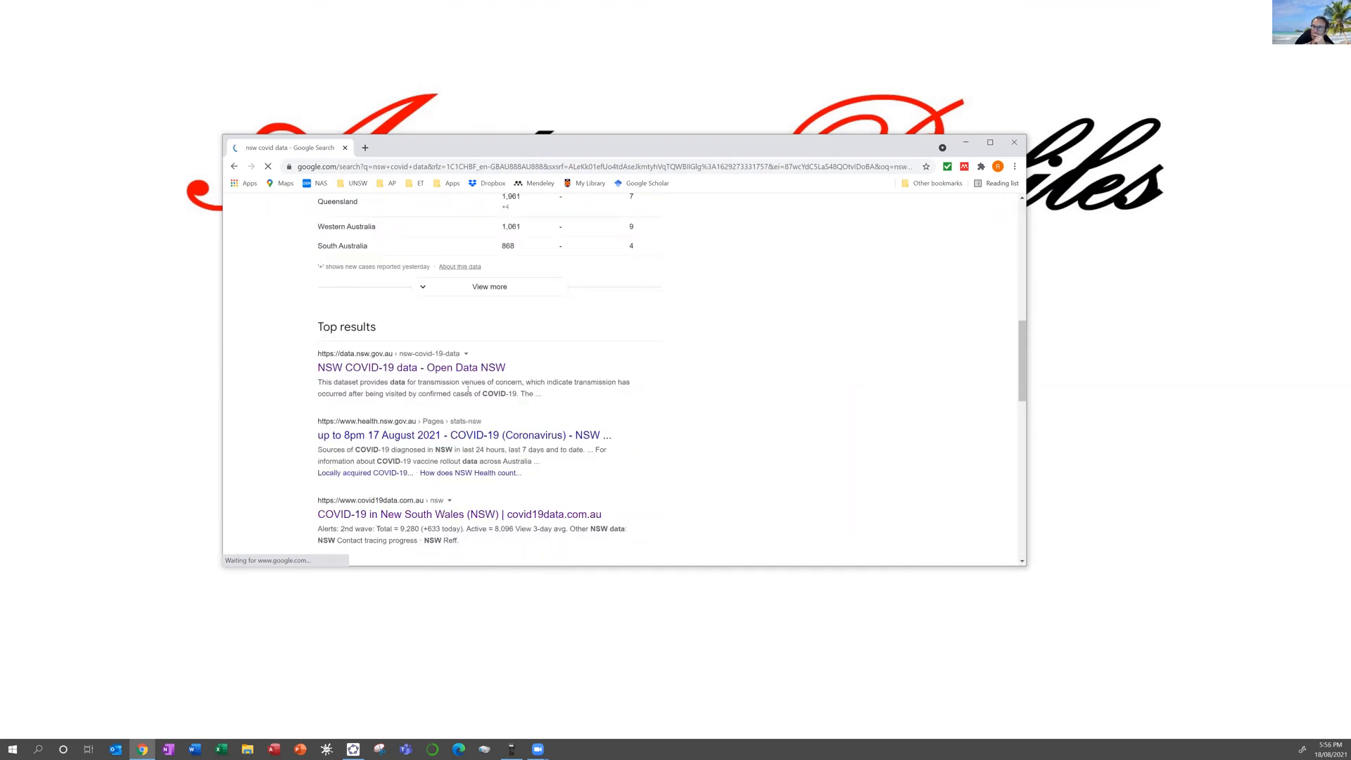
Step: Open the Data.NSW and covid19data.com.au results in new tabs and view the NSW page
right_click(420, 368)
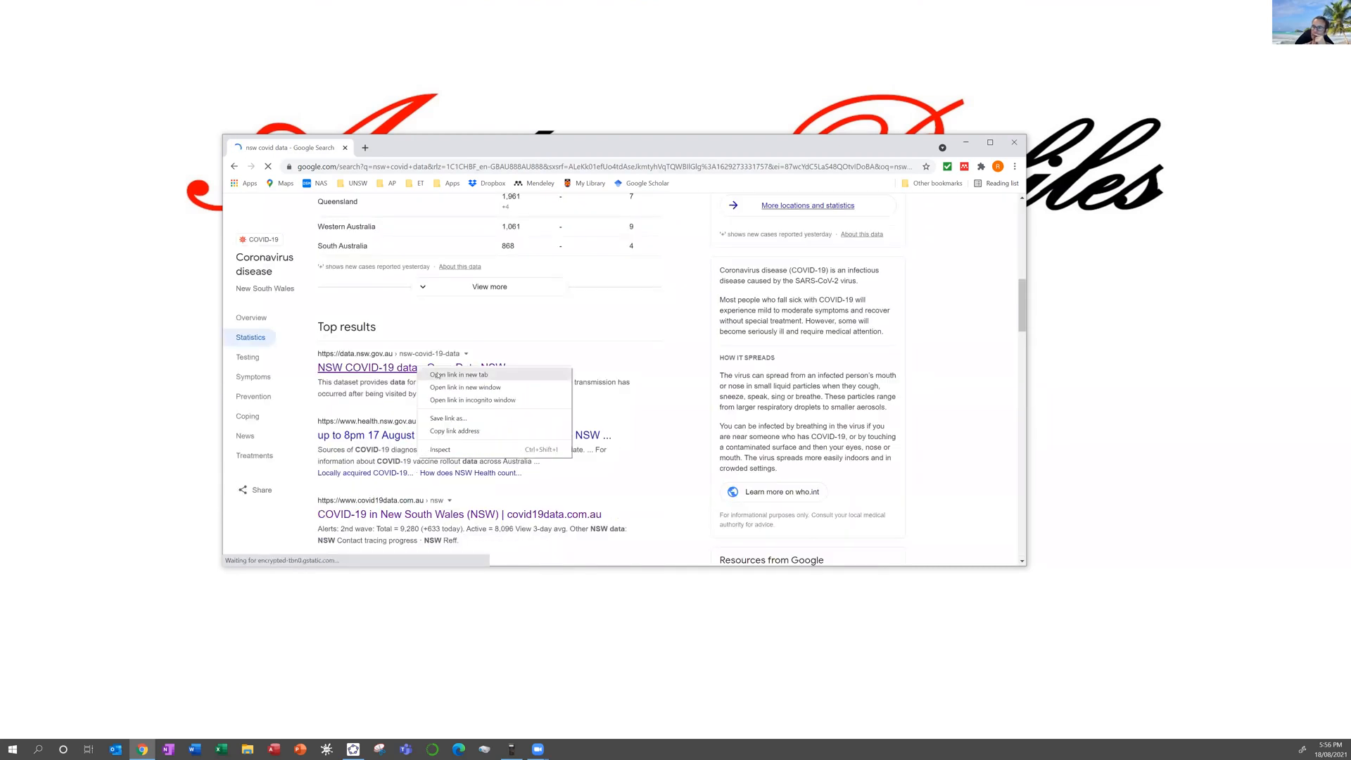
left_click(432, 373)
scroll(430, 363, "down", 3)
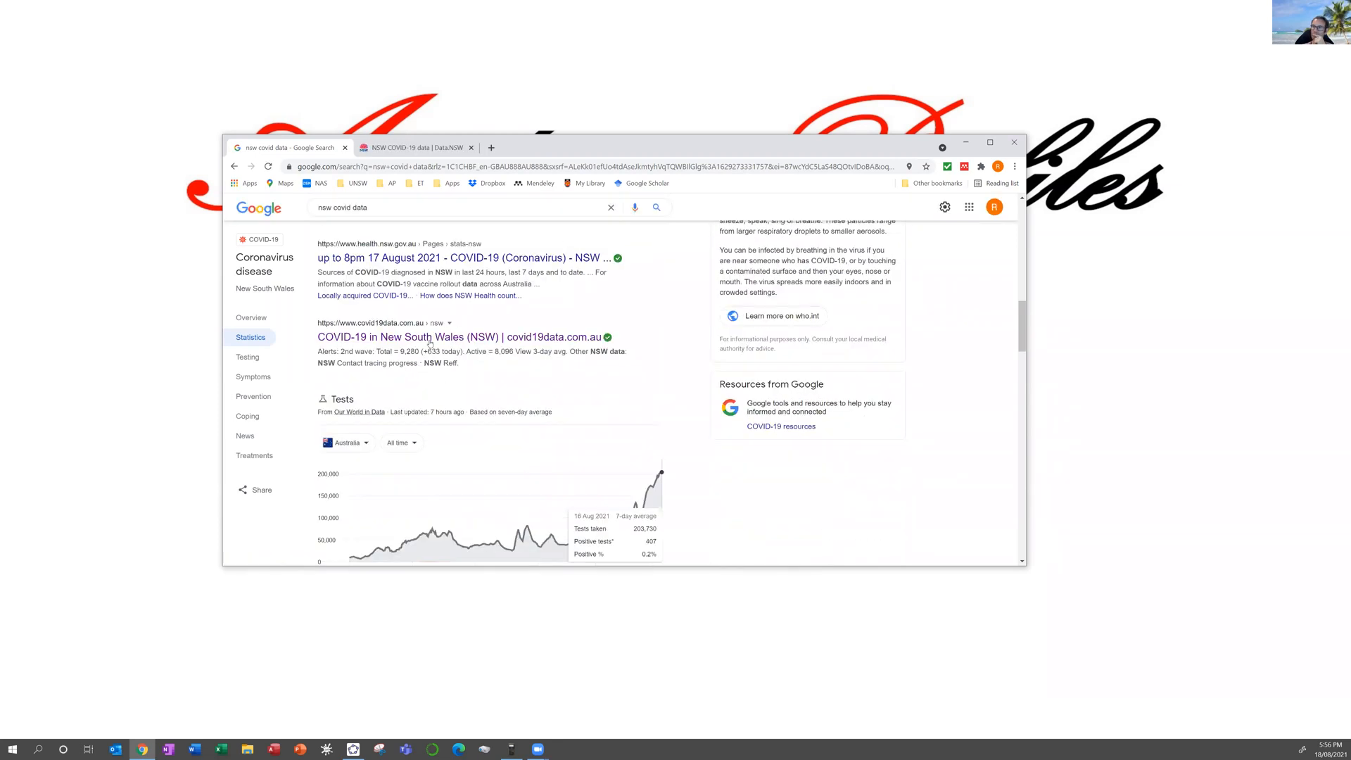
right_click(430, 342)
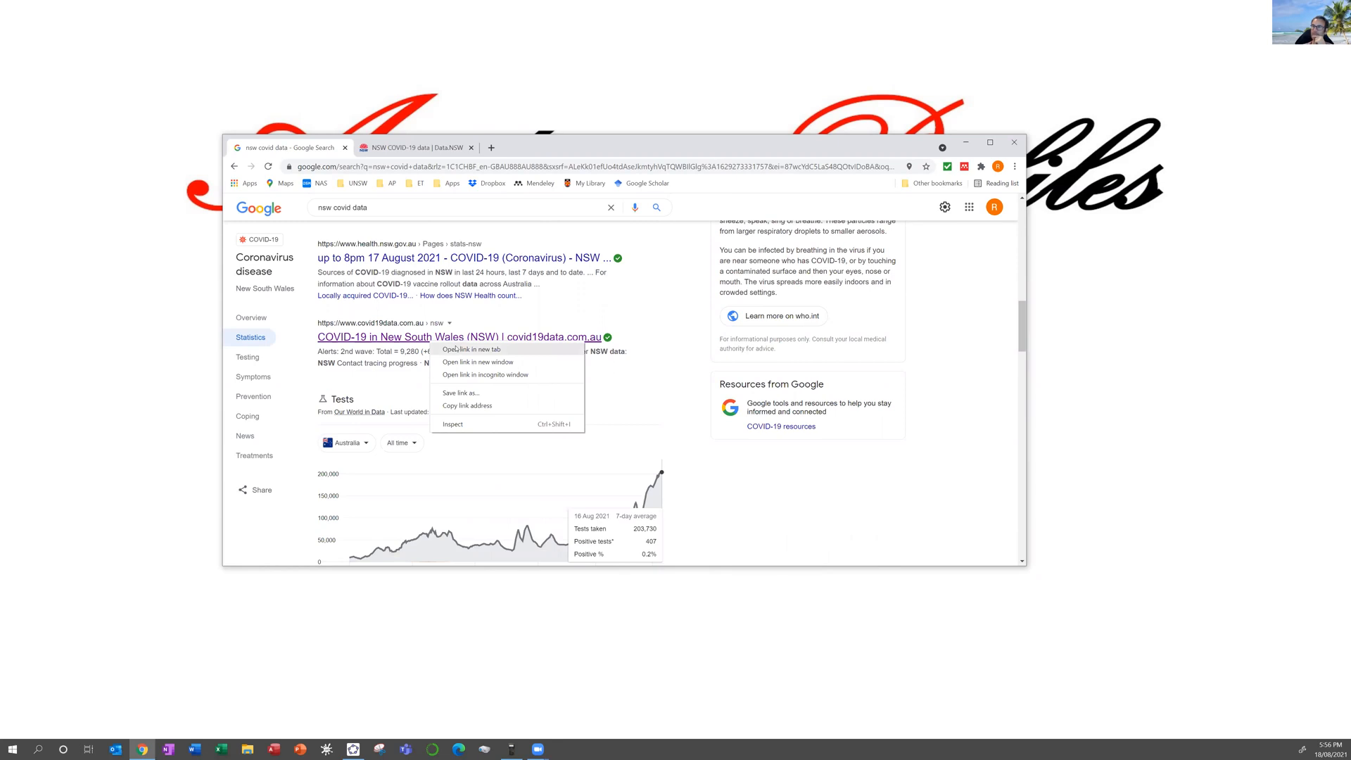
left_click(464, 352)
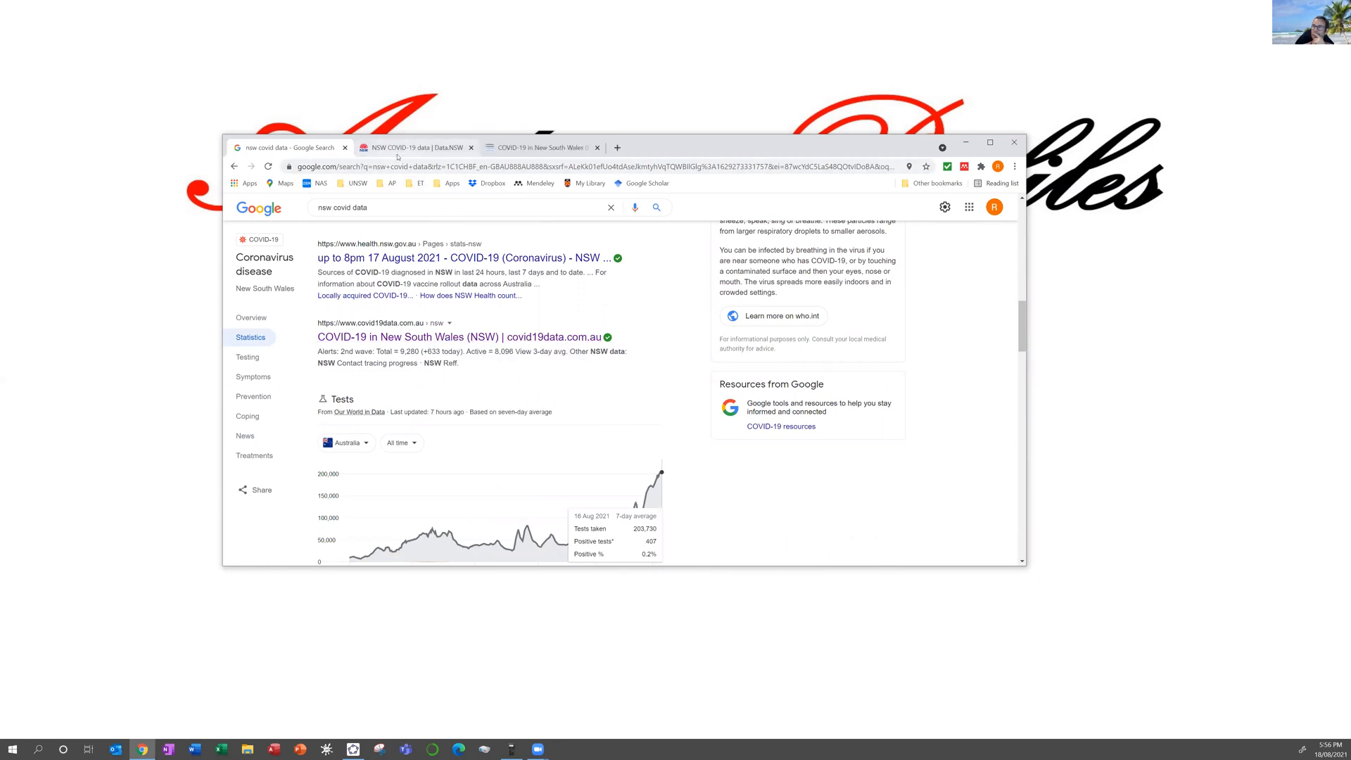
left_click(507, 150)
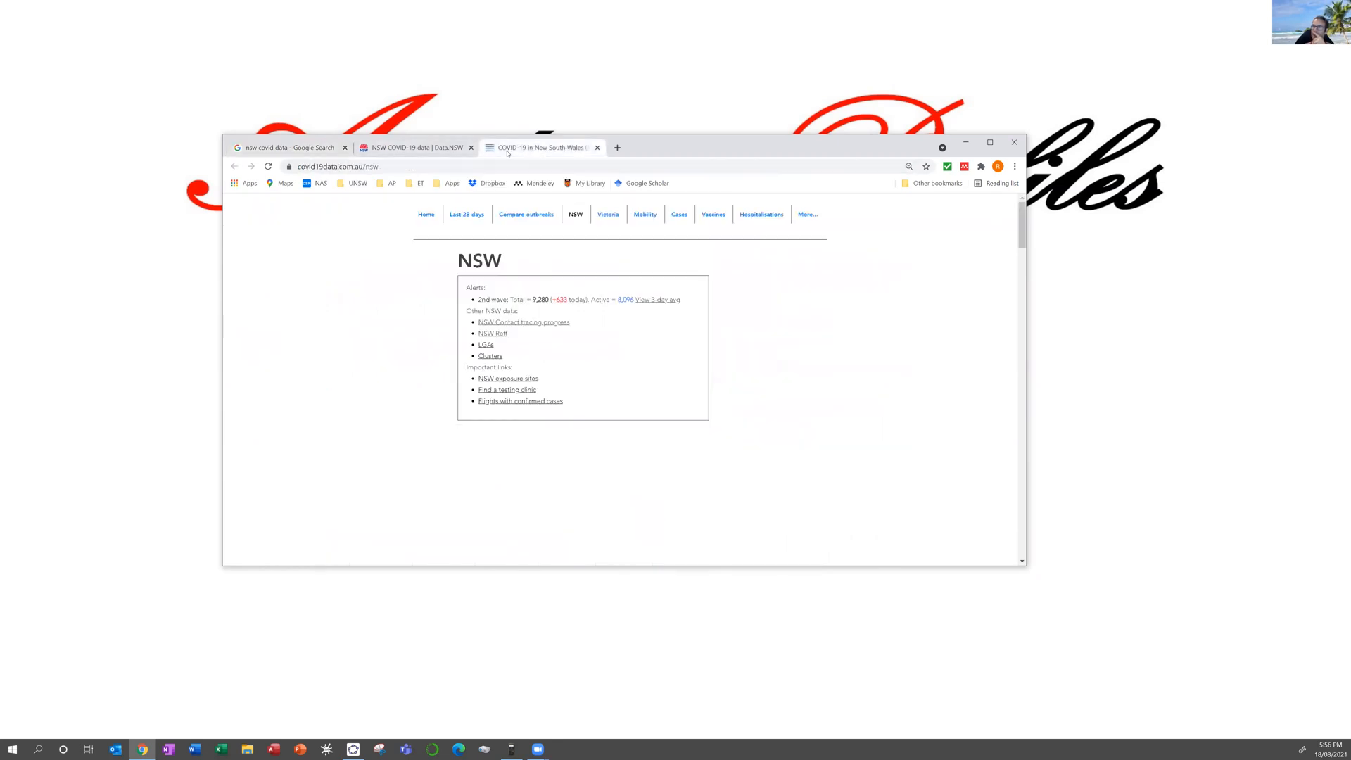
Step: Open the covid19data.com.au national home page and scroll down to the local versus hotel-quarantine active cases chart
left_click(426, 215)
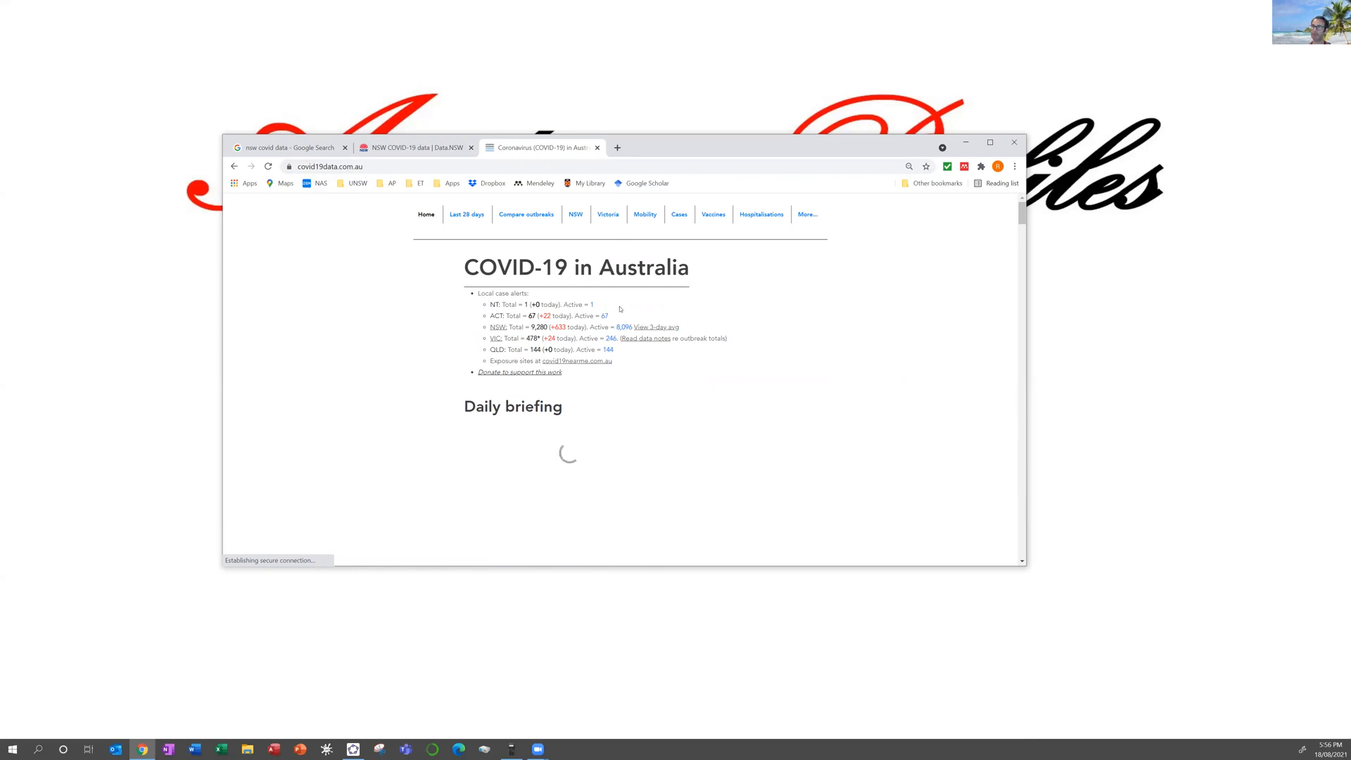
scroll(629, 322, "down", 3)
scroll(619, 306, "down", 3)
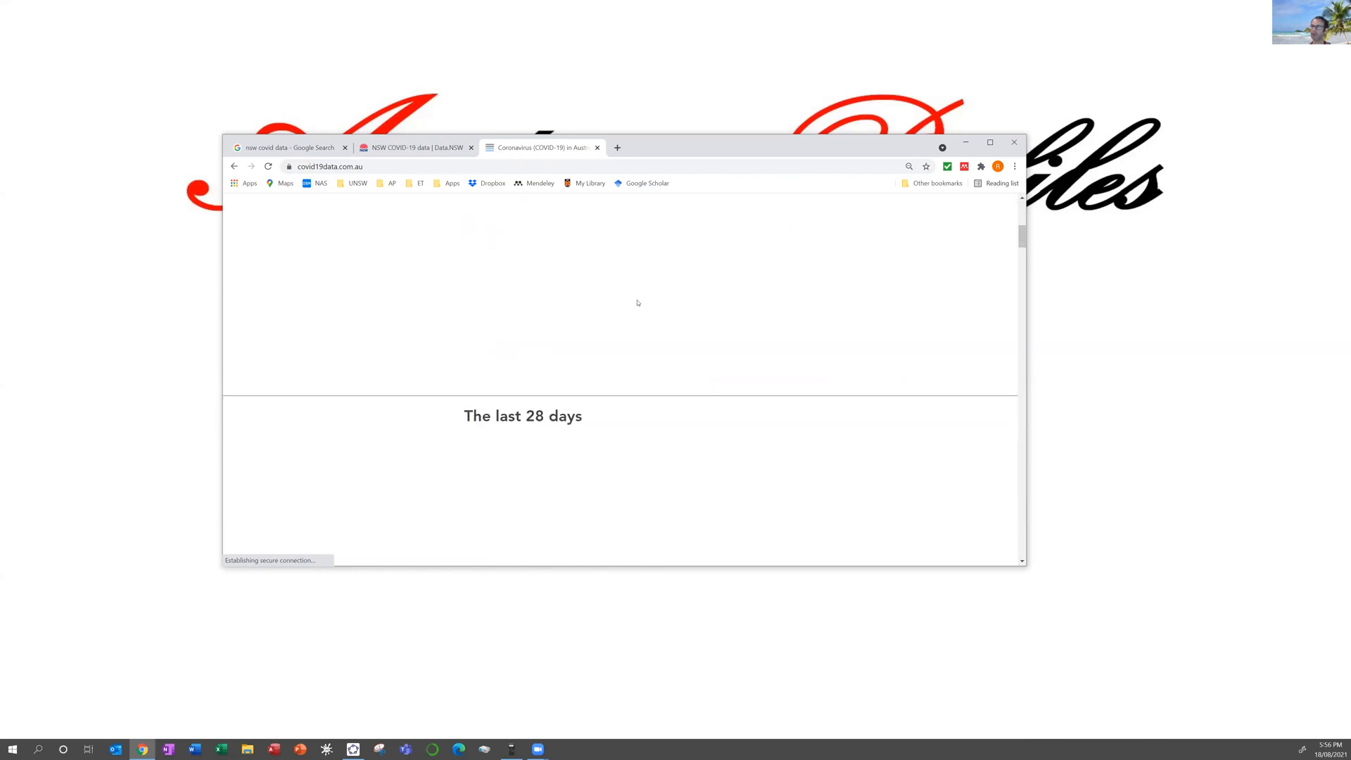
scroll(632, 295, "down", 3)
scroll(634, 293, "up", 3)
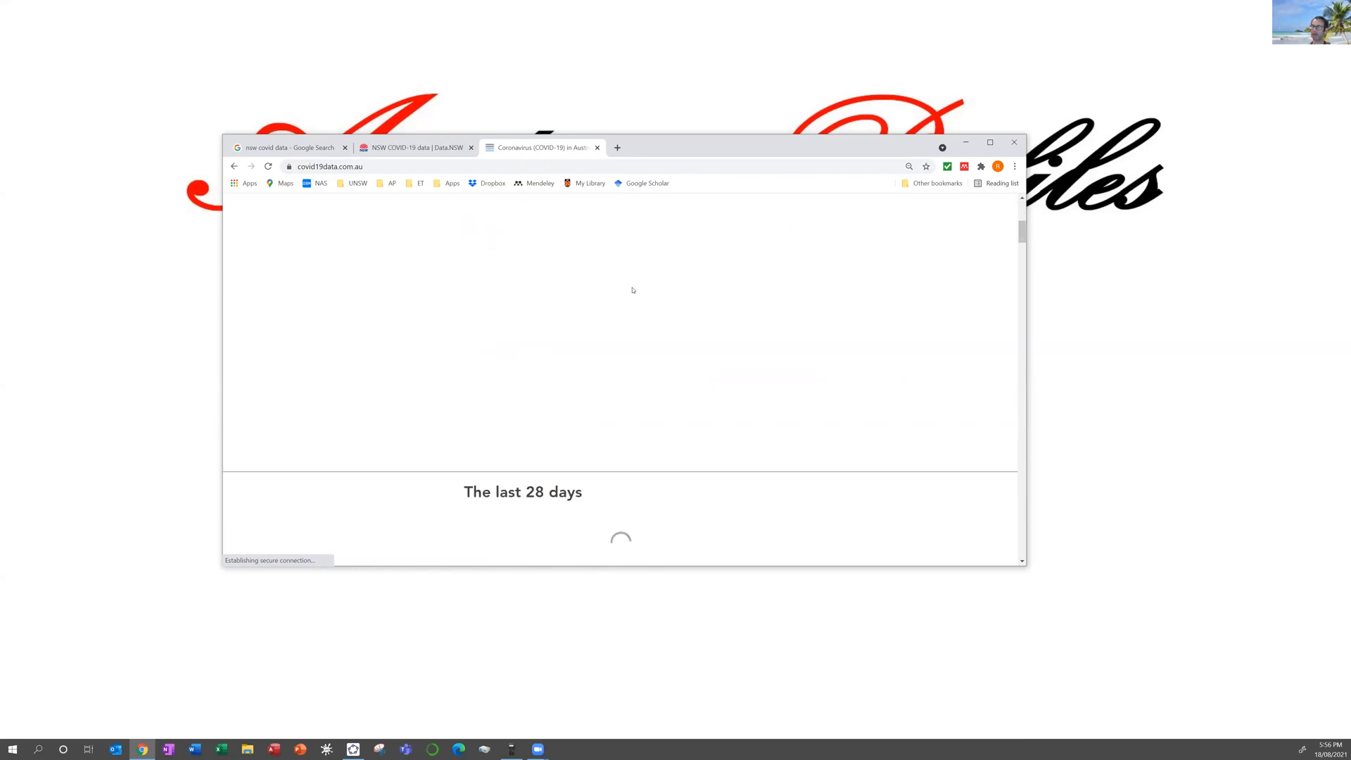
scroll(633, 290, "up", 3)
scroll(643, 294, "down", 2)
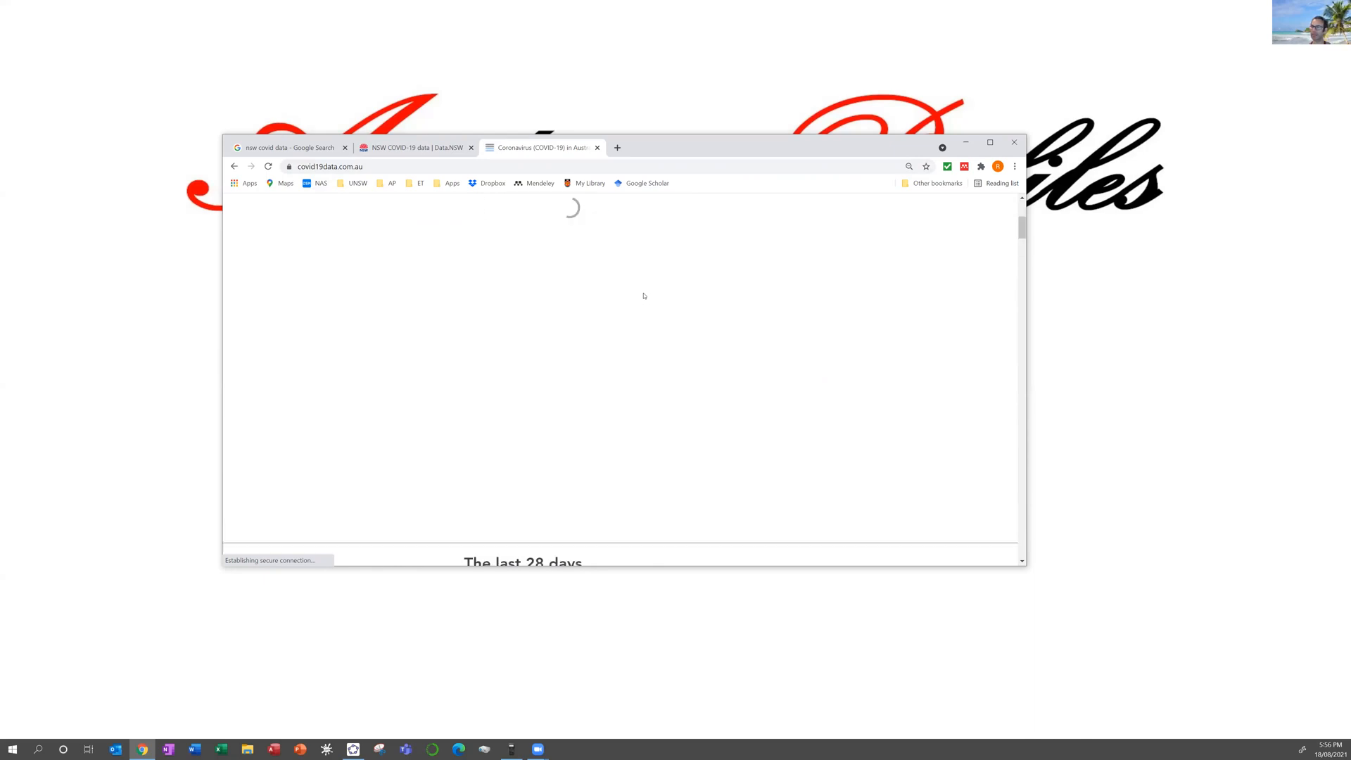
scroll(644, 296, "down", 4)
scroll(670, 293, "down", 4)
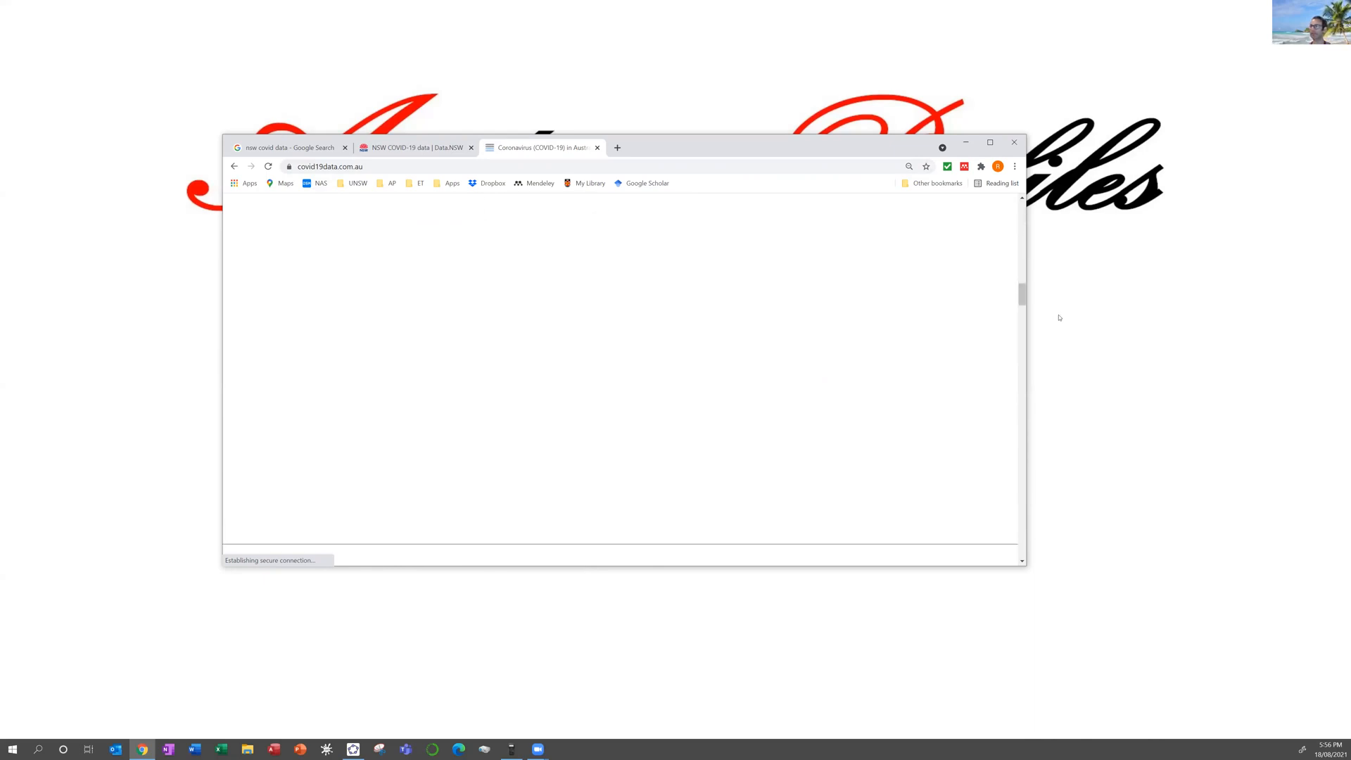
scroll(1029, 316, "down", 5)
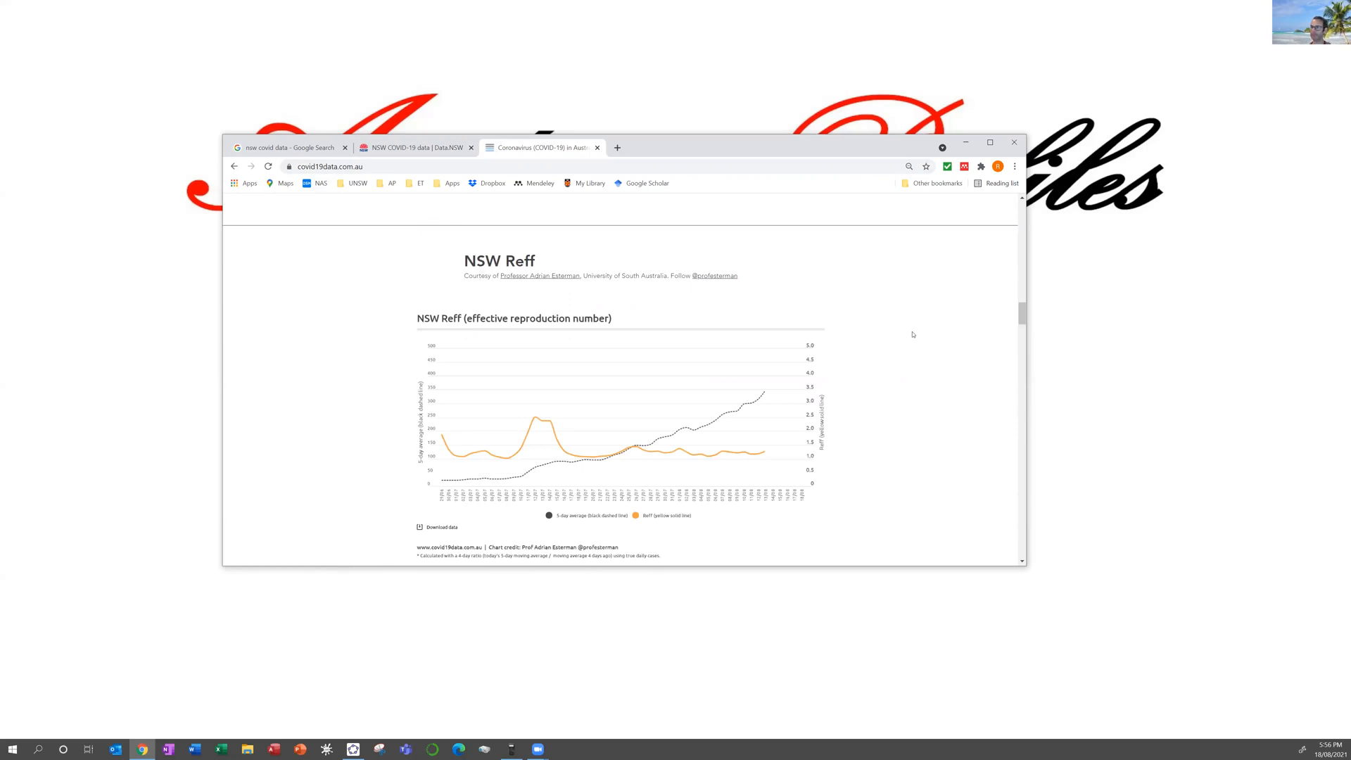
scroll(682, 421, "down", 1)
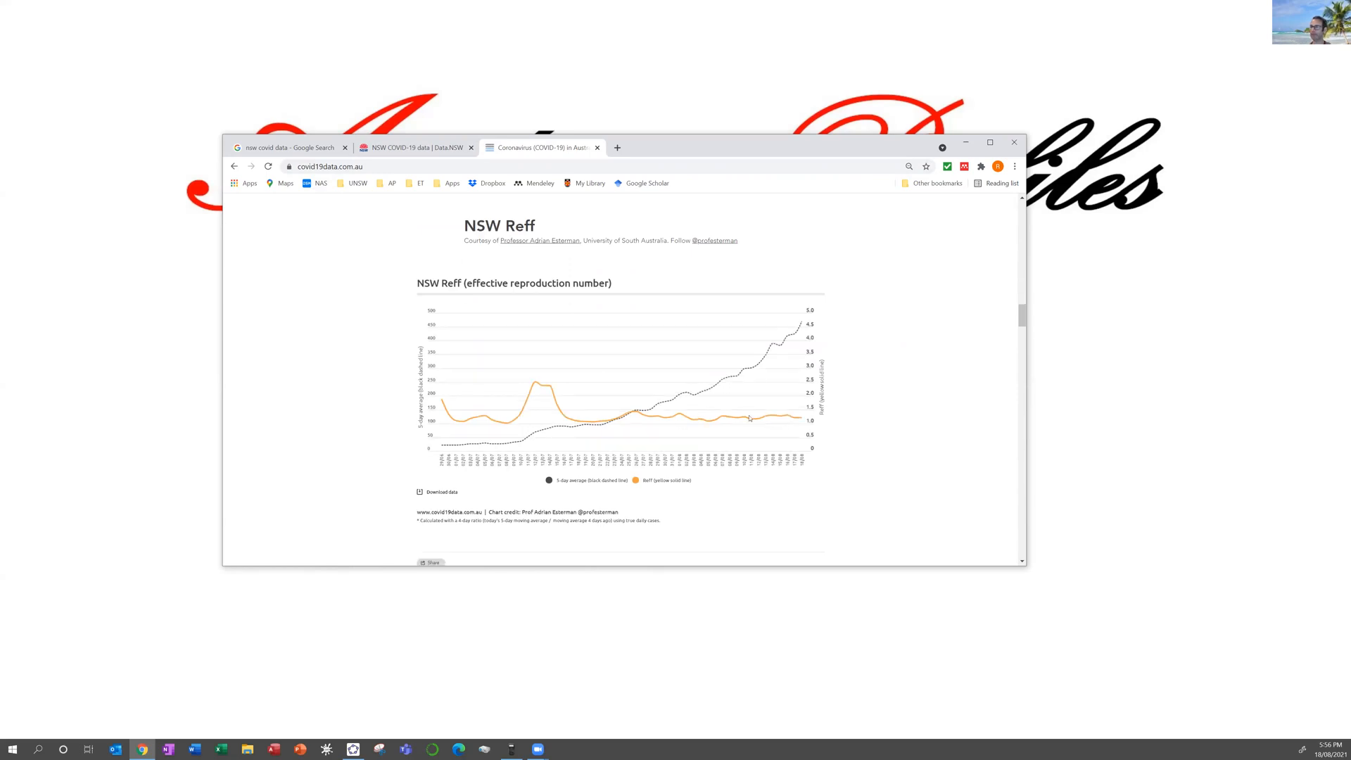
mouse_move(788, 418)
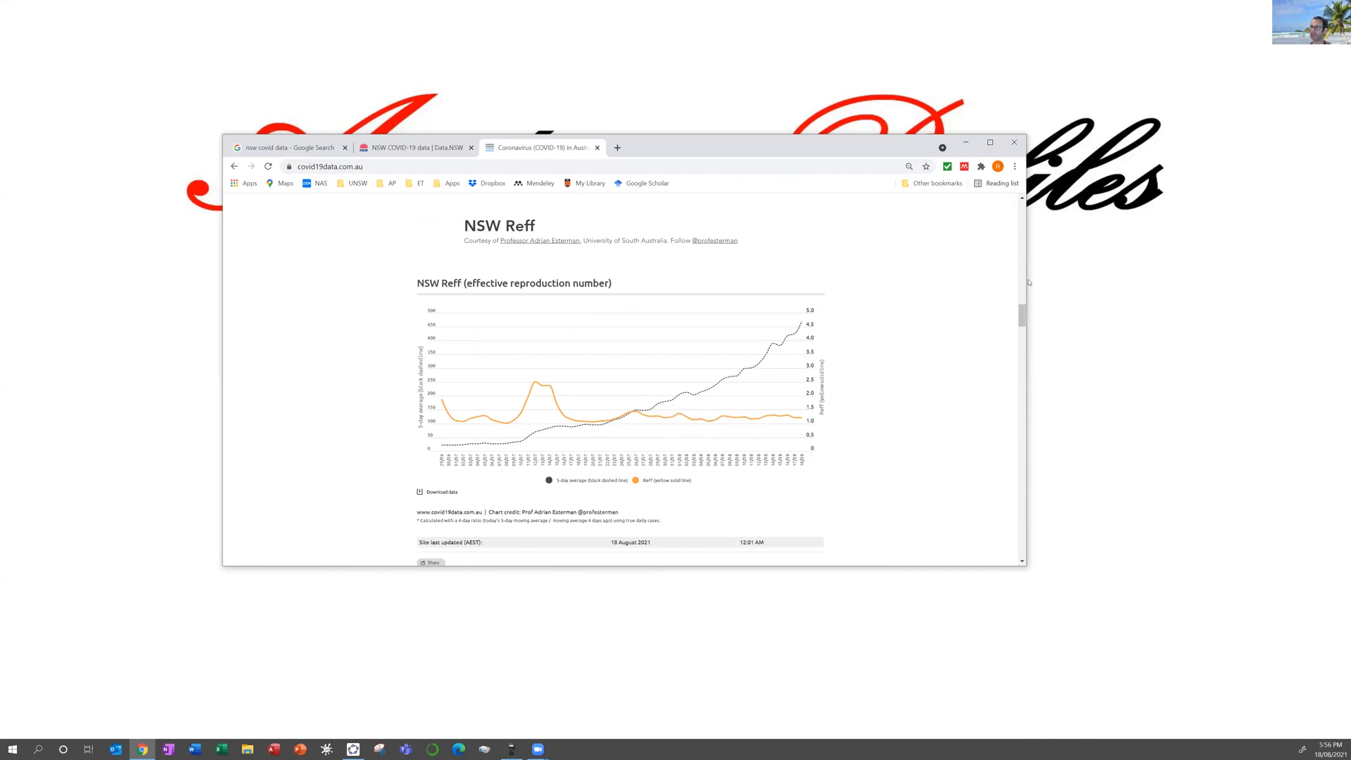
scroll(1029, 281, "up", 4)
scroll(1028, 274, "up", 4)
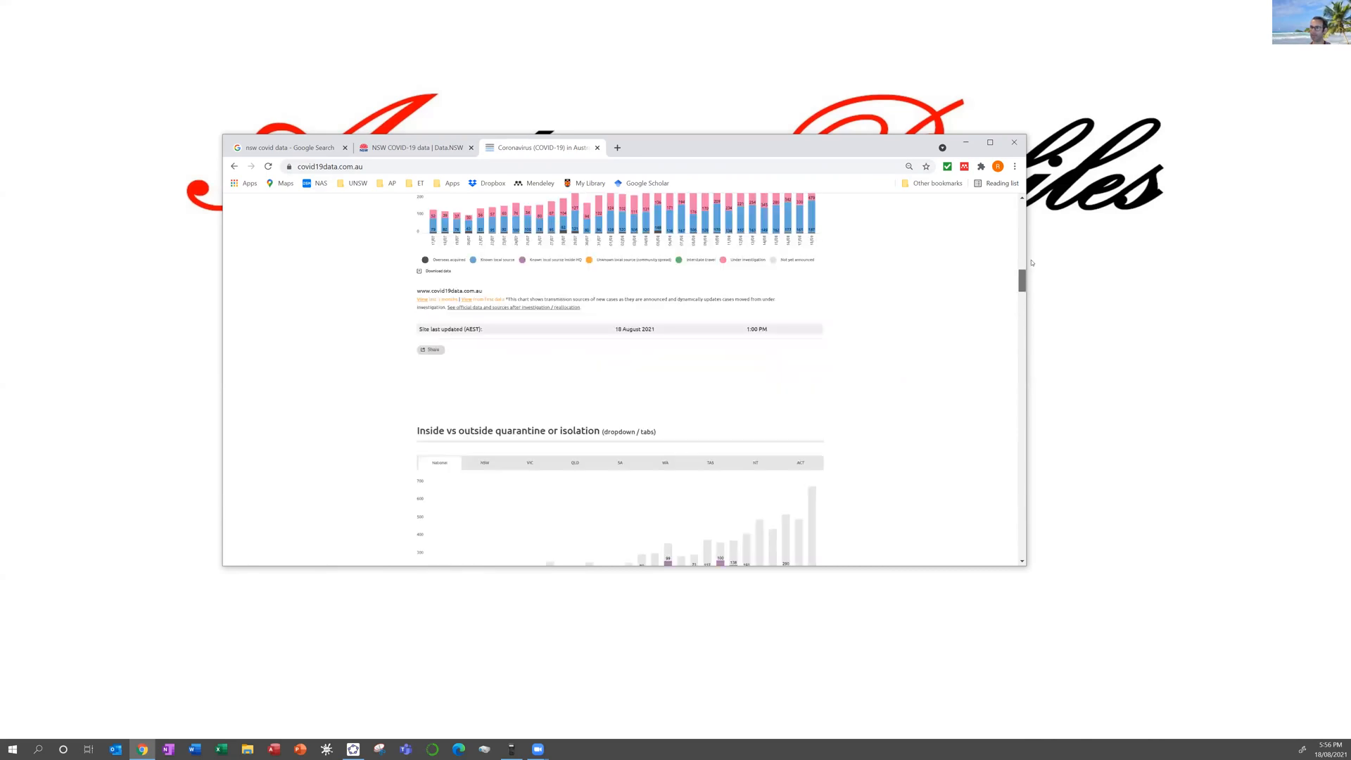
scroll(1031, 263, "up", 15)
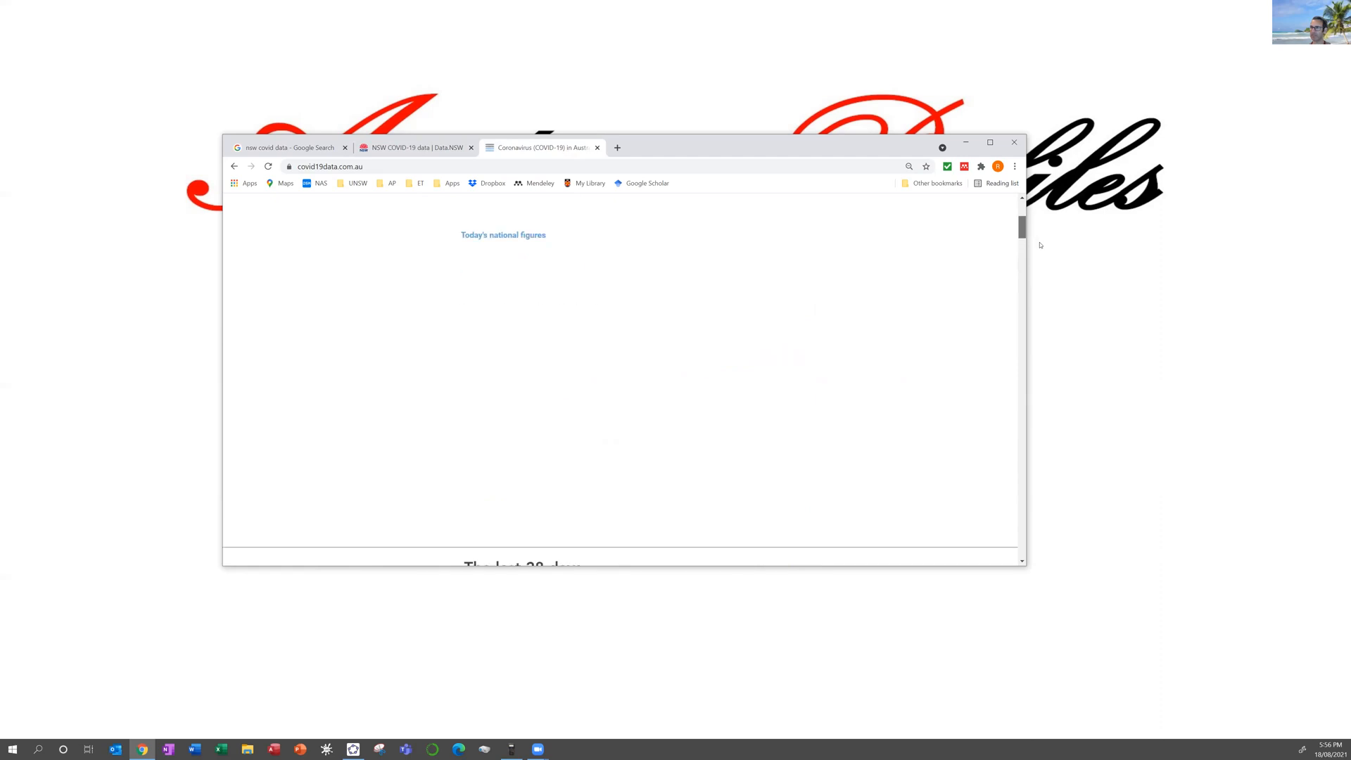
scroll(1040, 245, "down", 4)
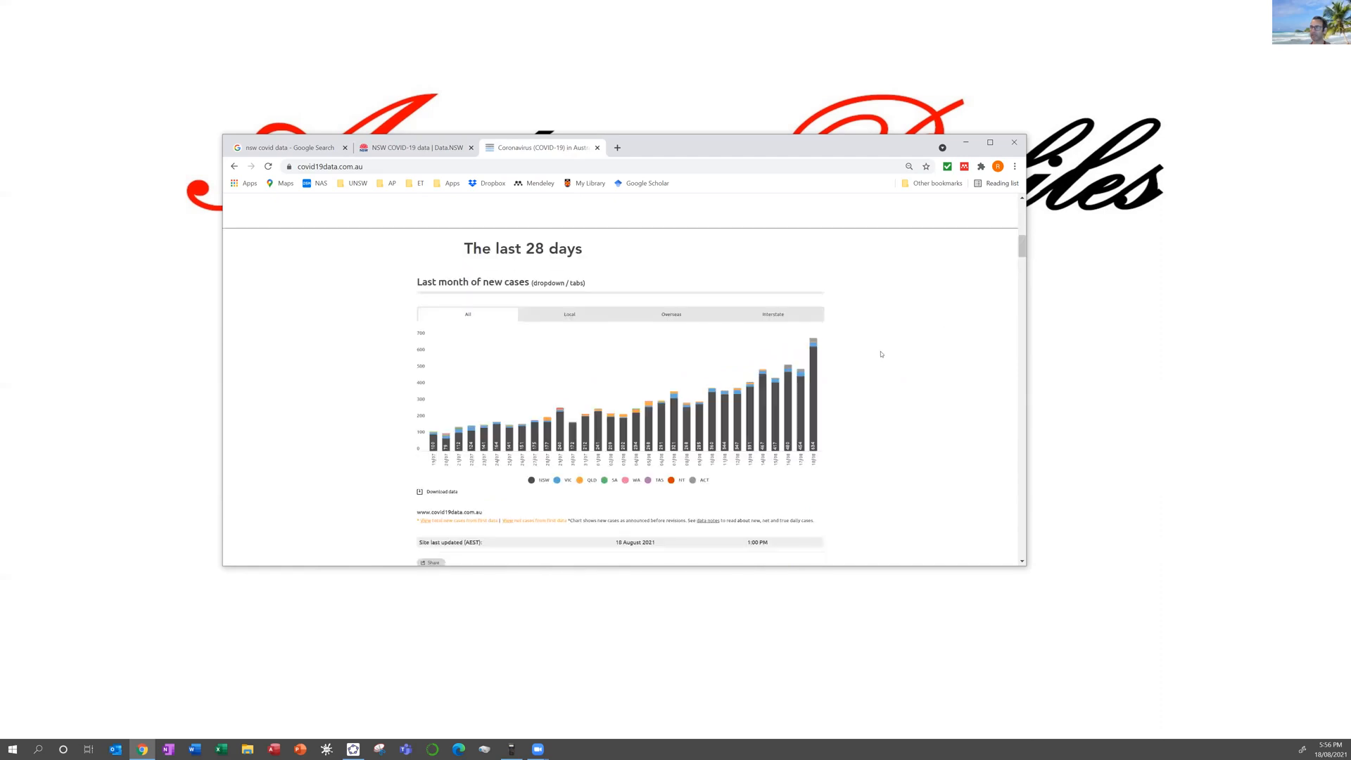
scroll(882, 354, "down", 2)
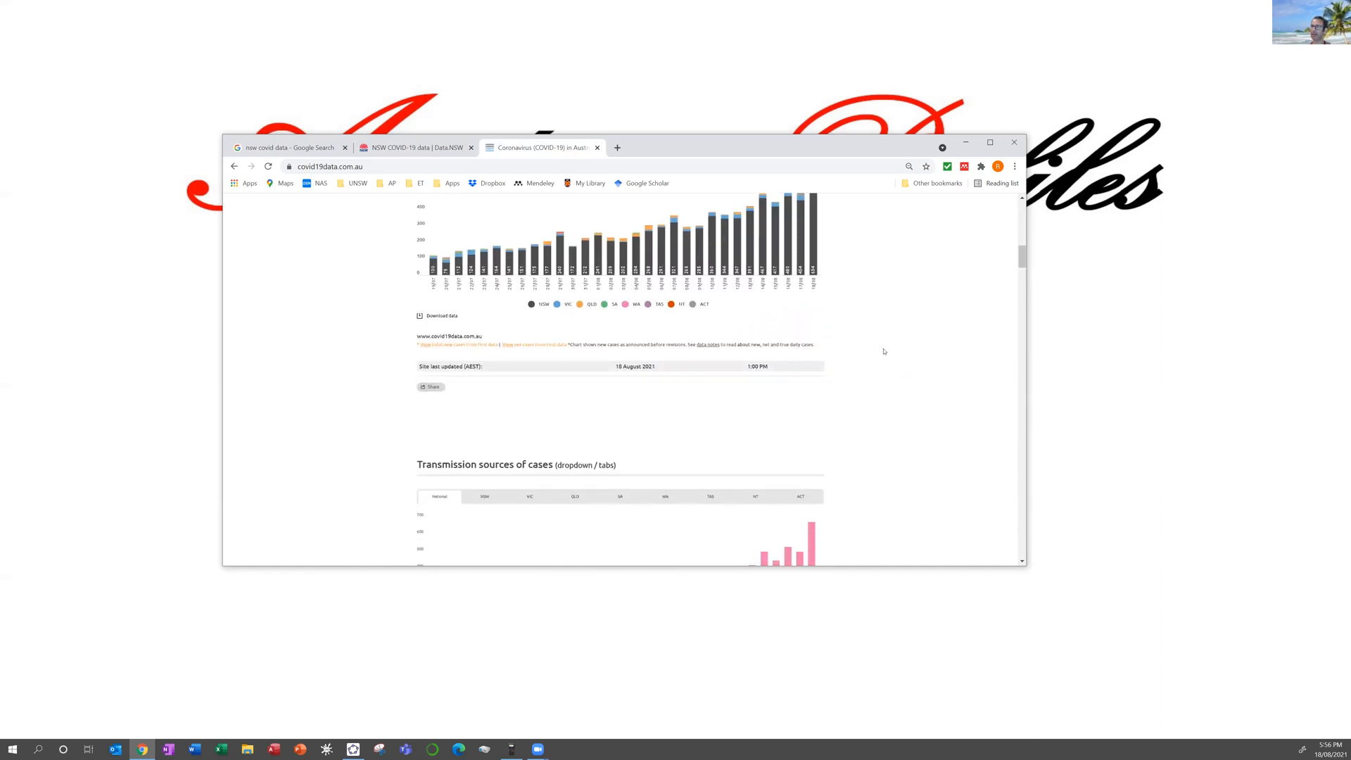
scroll(881, 354, "up", 3)
scroll(876, 355, "down", 10)
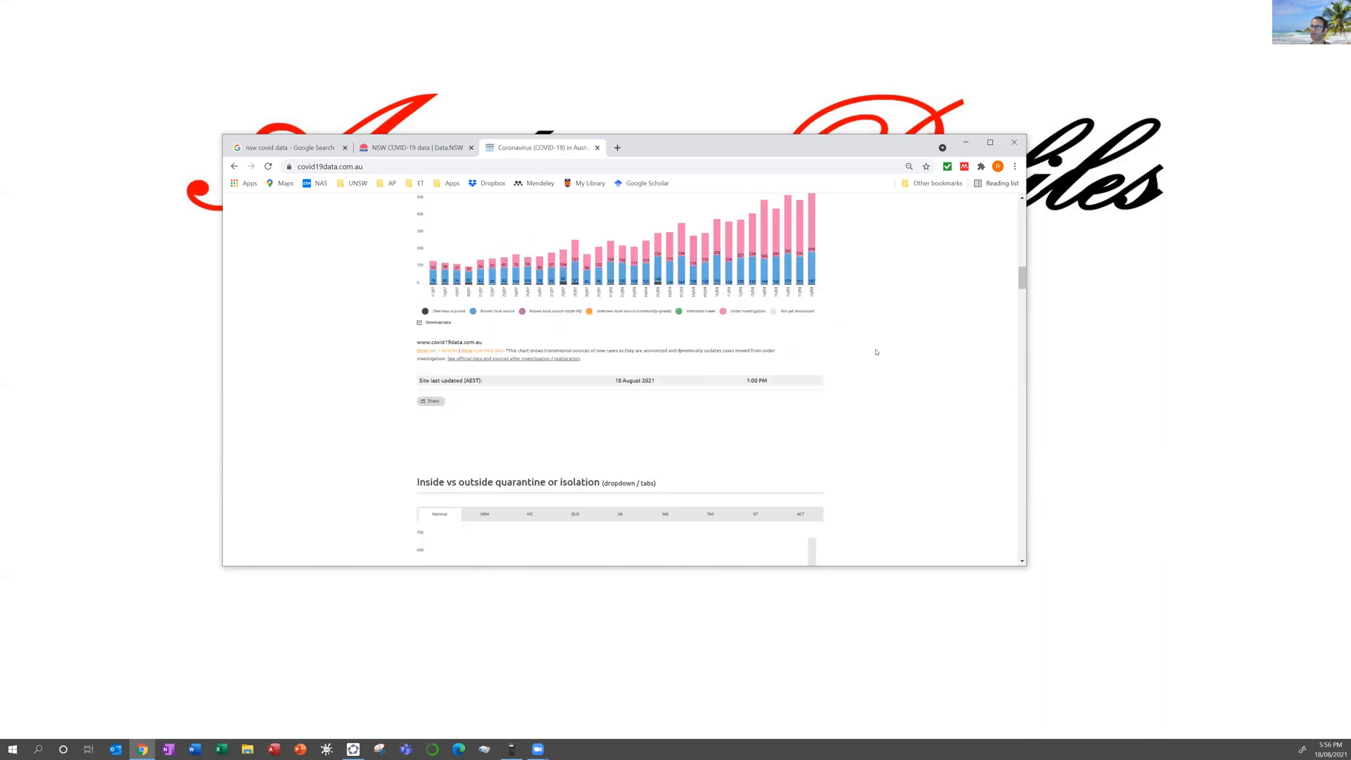
scroll(876, 351, "down", 6)
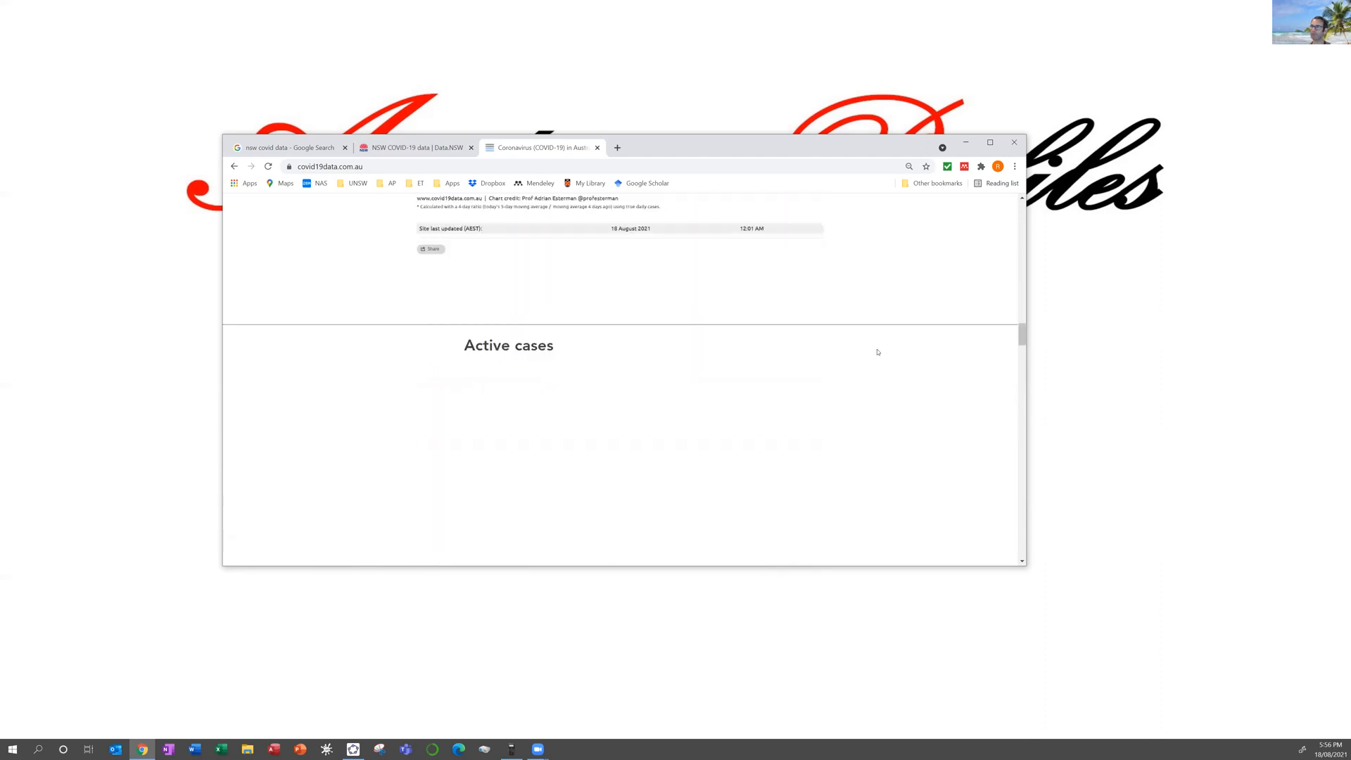
scroll(878, 352, "up", 2)
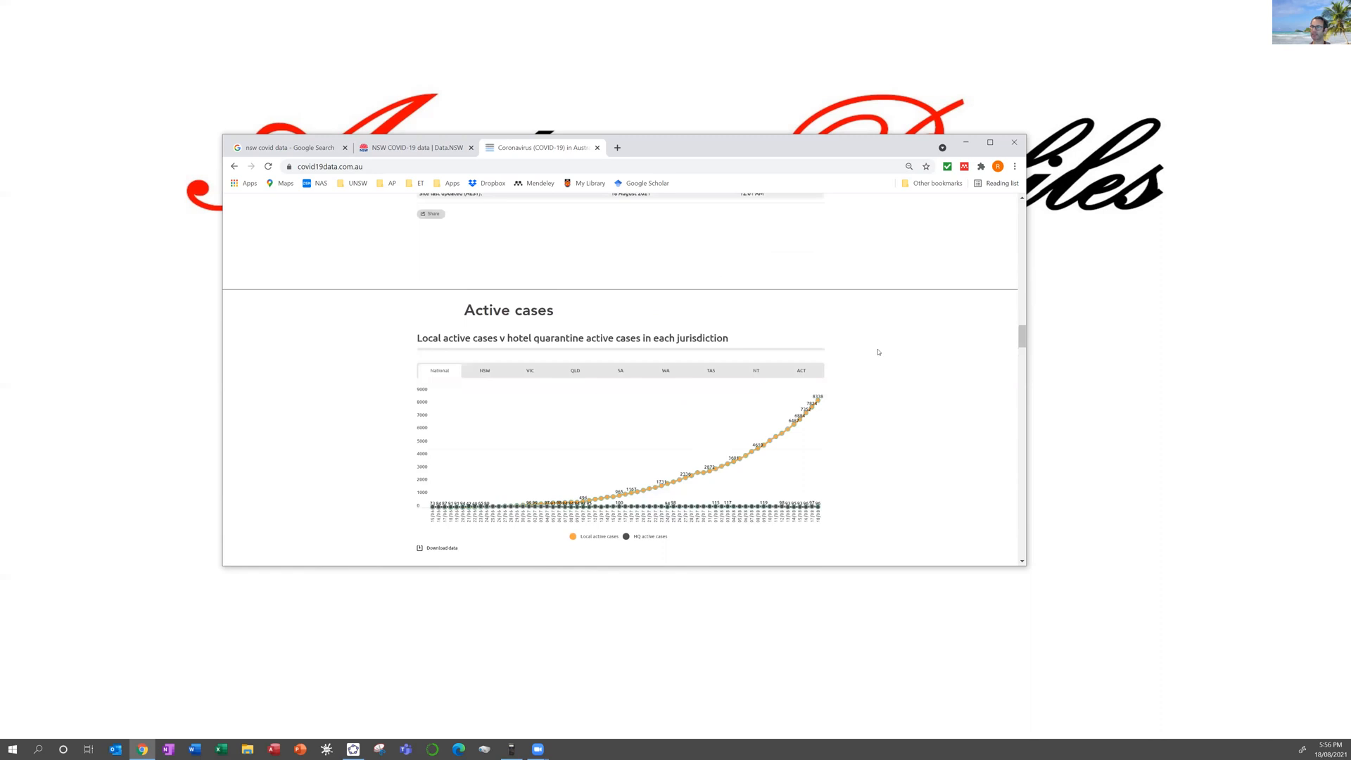
Step: Switch the Active cases chart to NSW, then bring GeoGebra to the front
mouse_move(820, 400)
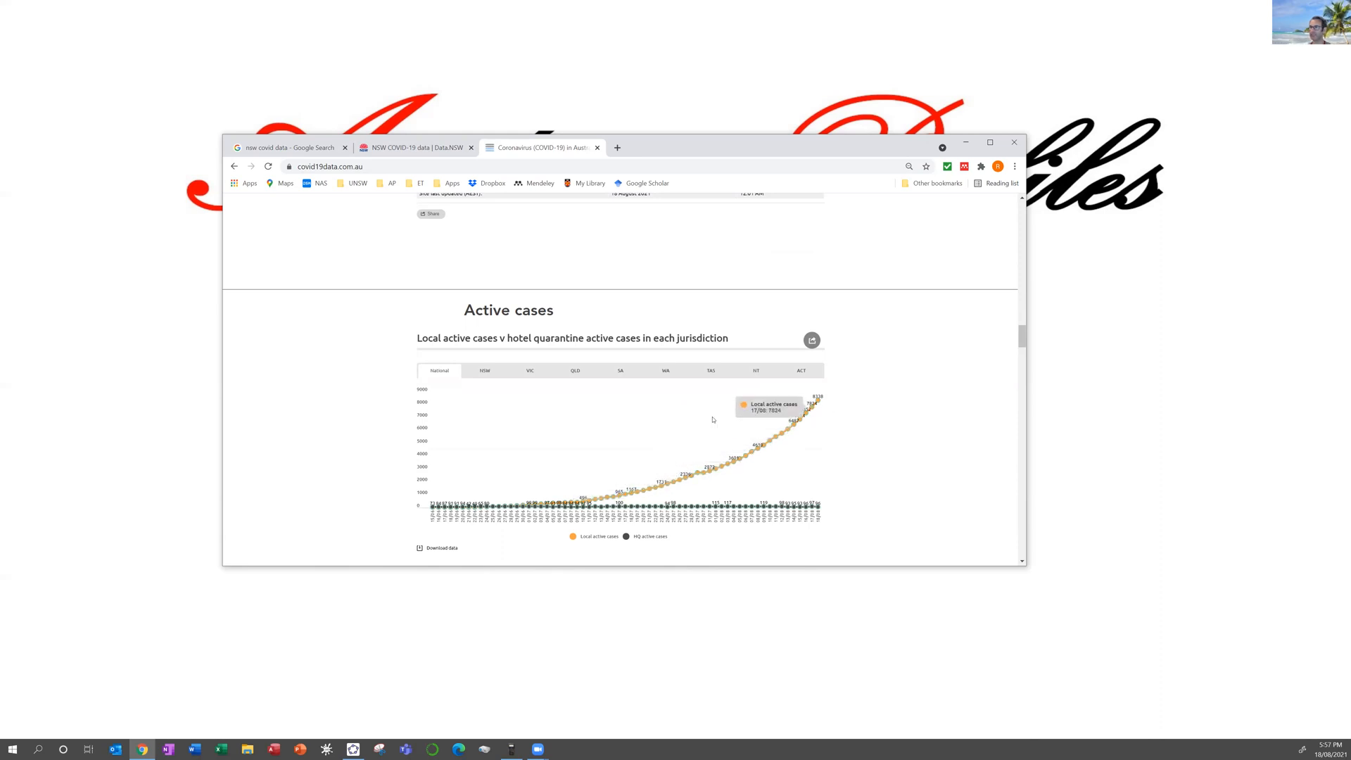
left_click(489, 373)
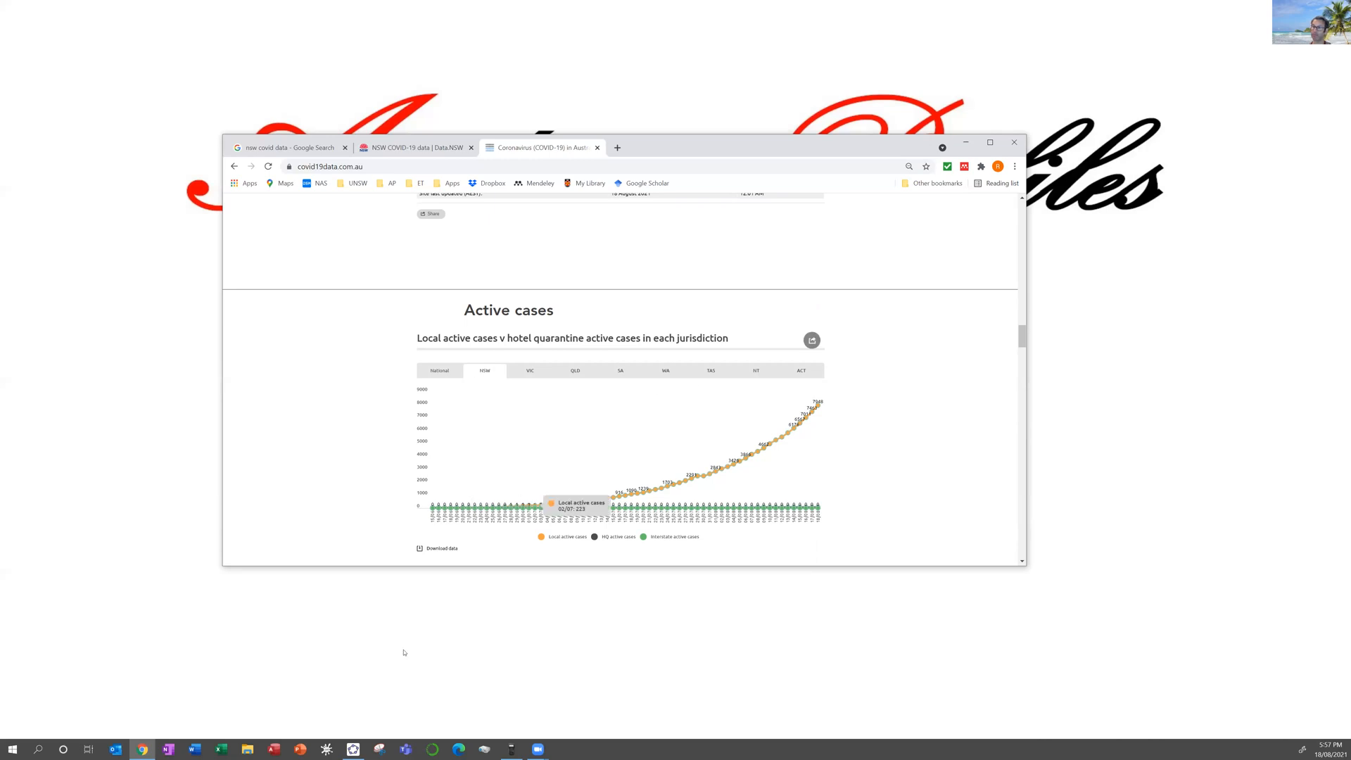
left_click(354, 748)
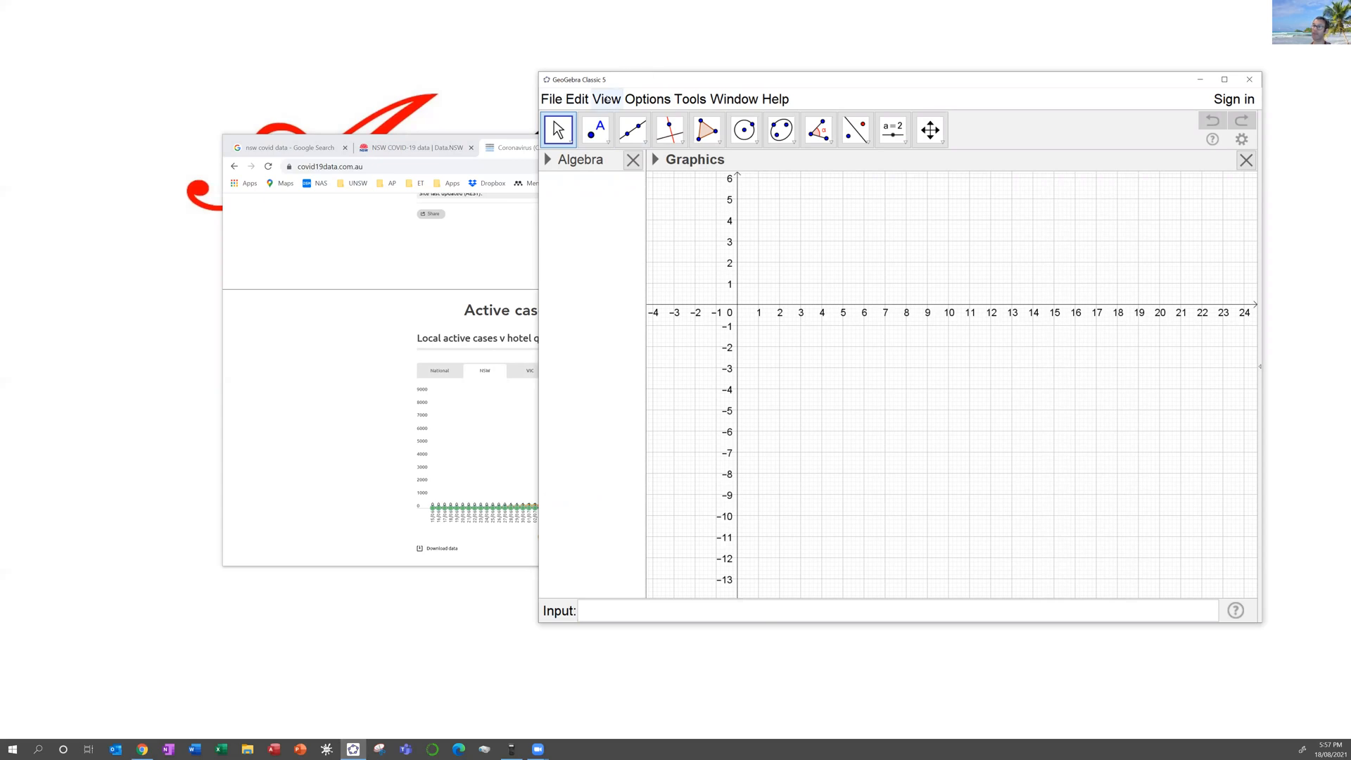
Step: Show the Spreadsheet view and close the Graphics and Algebra panels
left_click(607, 99)
left_click(655, 141)
left_click(1119, 160)
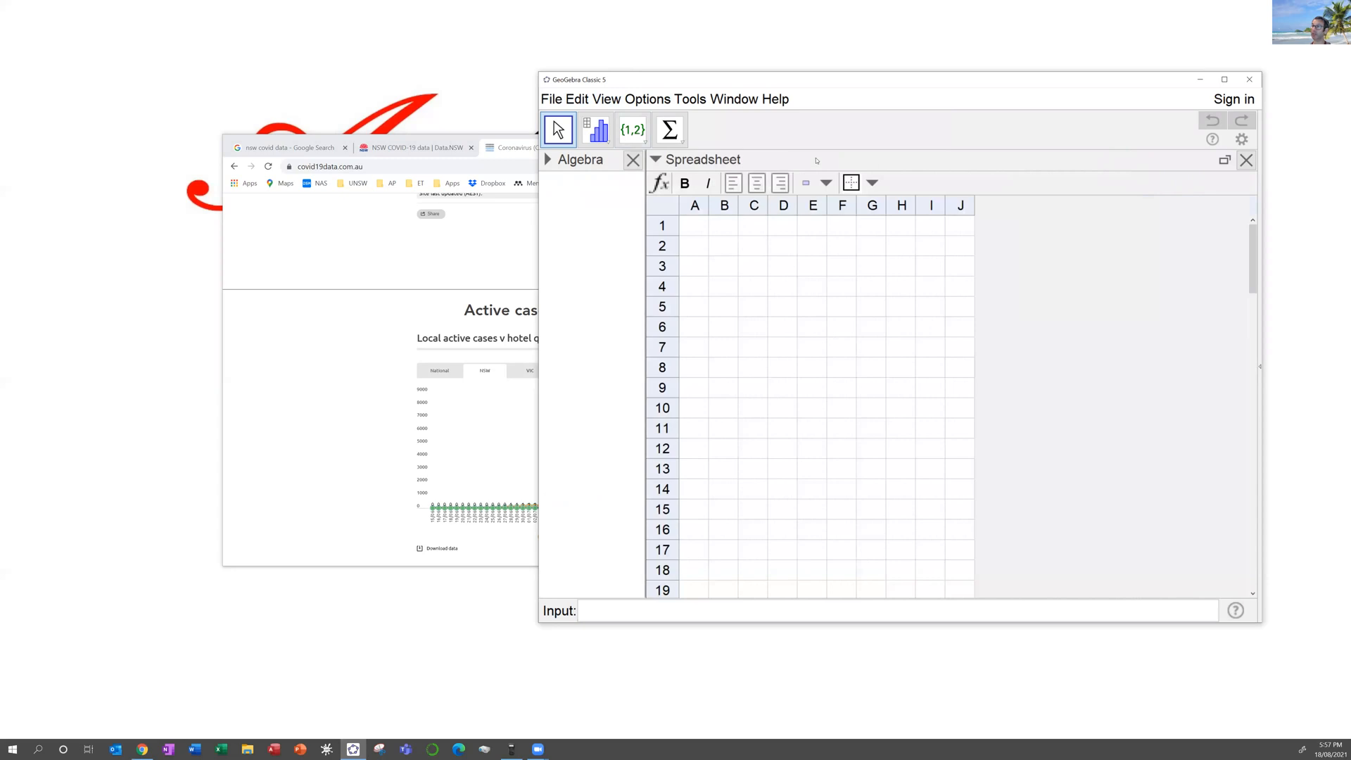
left_click(632, 160)
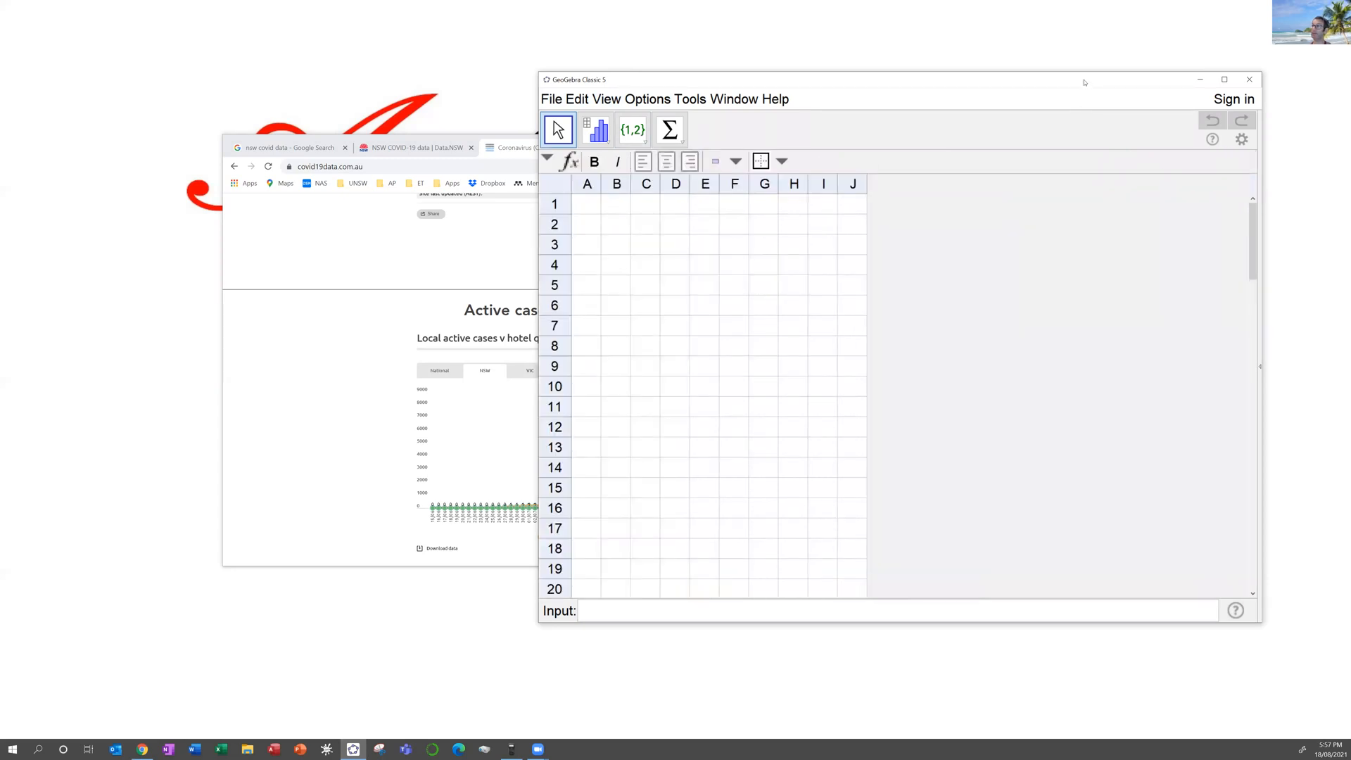
Step: Arrange GeoGebra on the left beside the NSW case chart in Chrome
left_click_drag(728, 85, 226, 94)
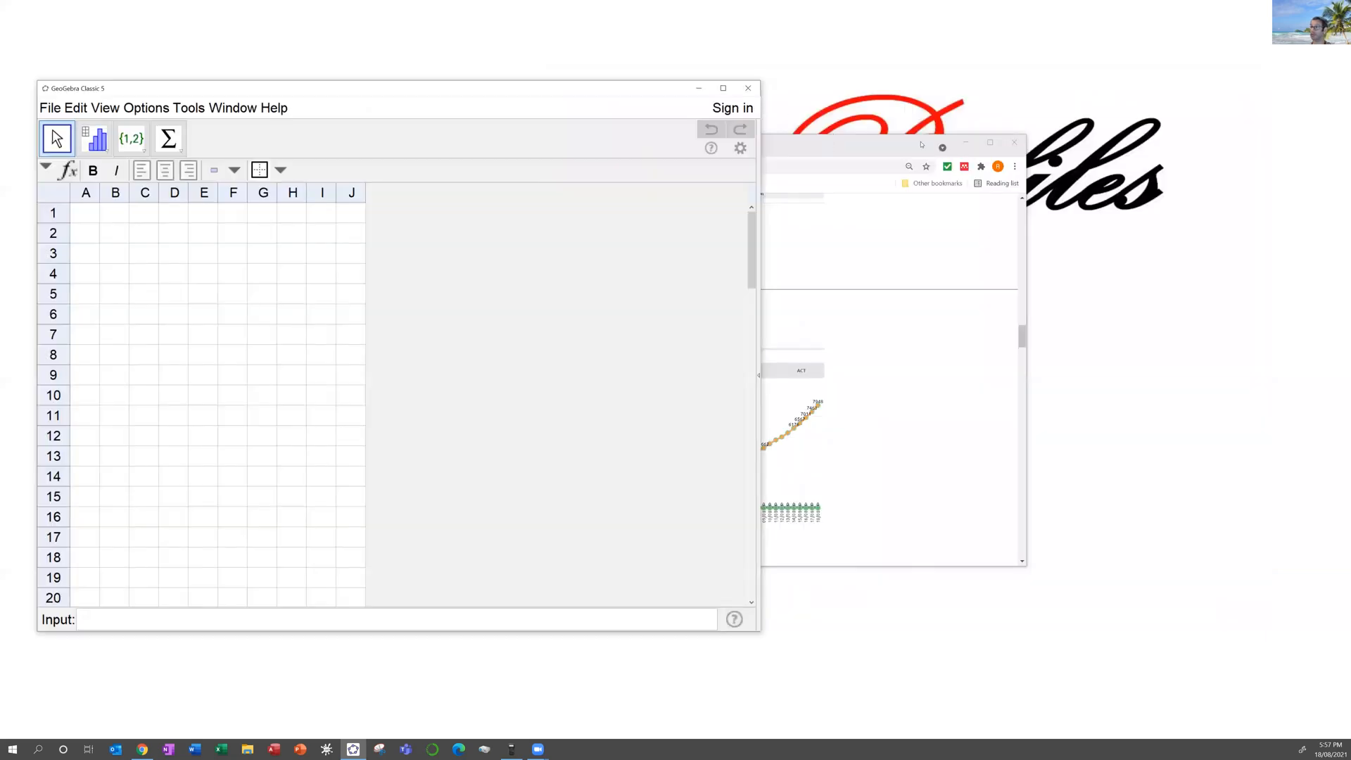
left_click_drag(922, 144, 1228, 111)
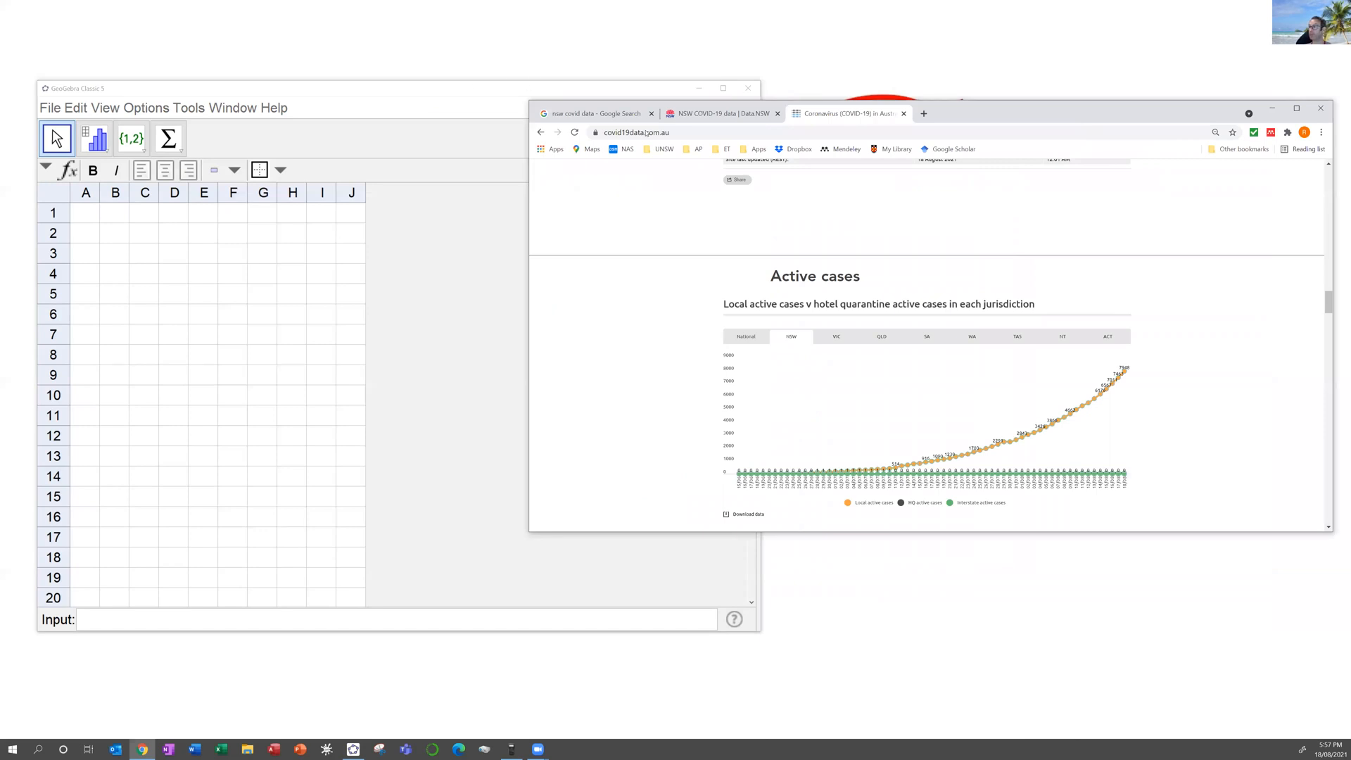
left_click_drag(633, 88, 688, 85)
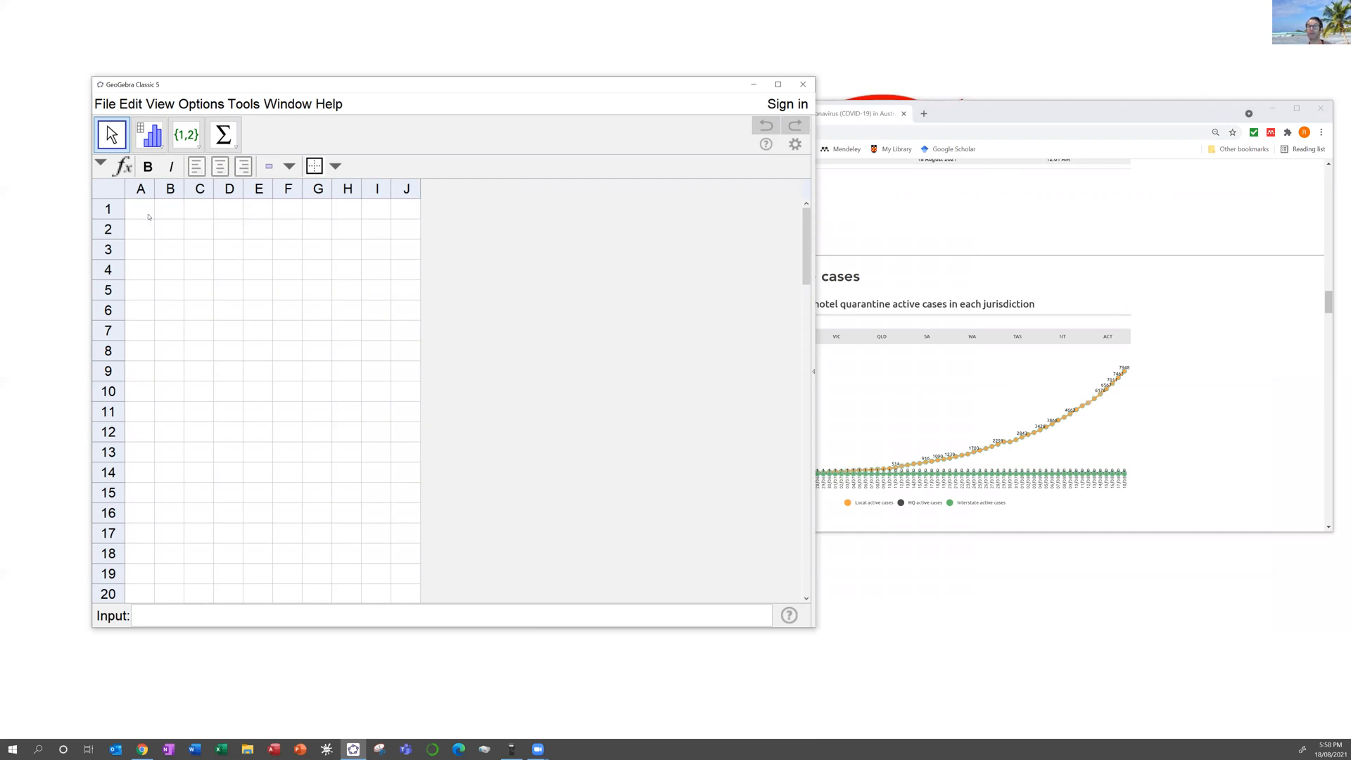
Step: Enter 6176, 6567, 7011 and 7463 into A1:A4, widening column A to fit
left_click(151, 216)
type("61")
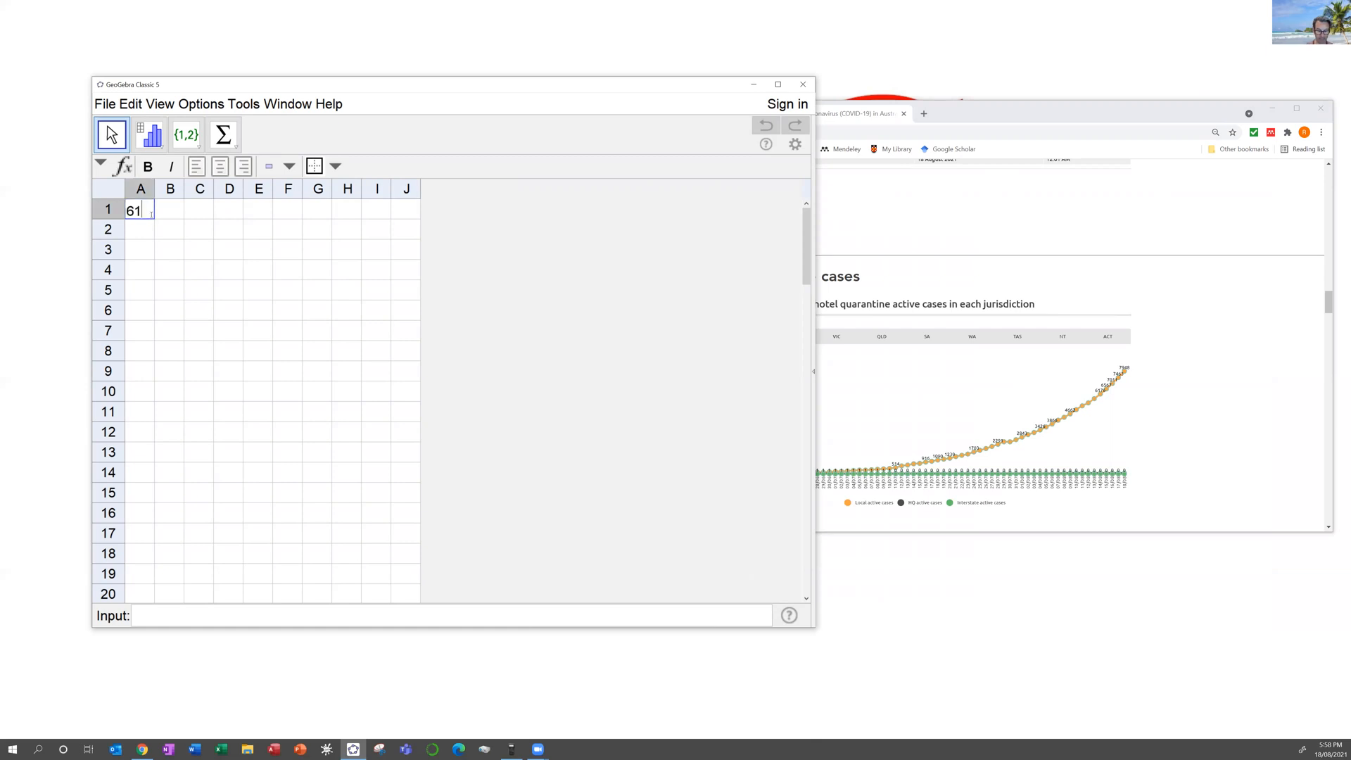
type("76")
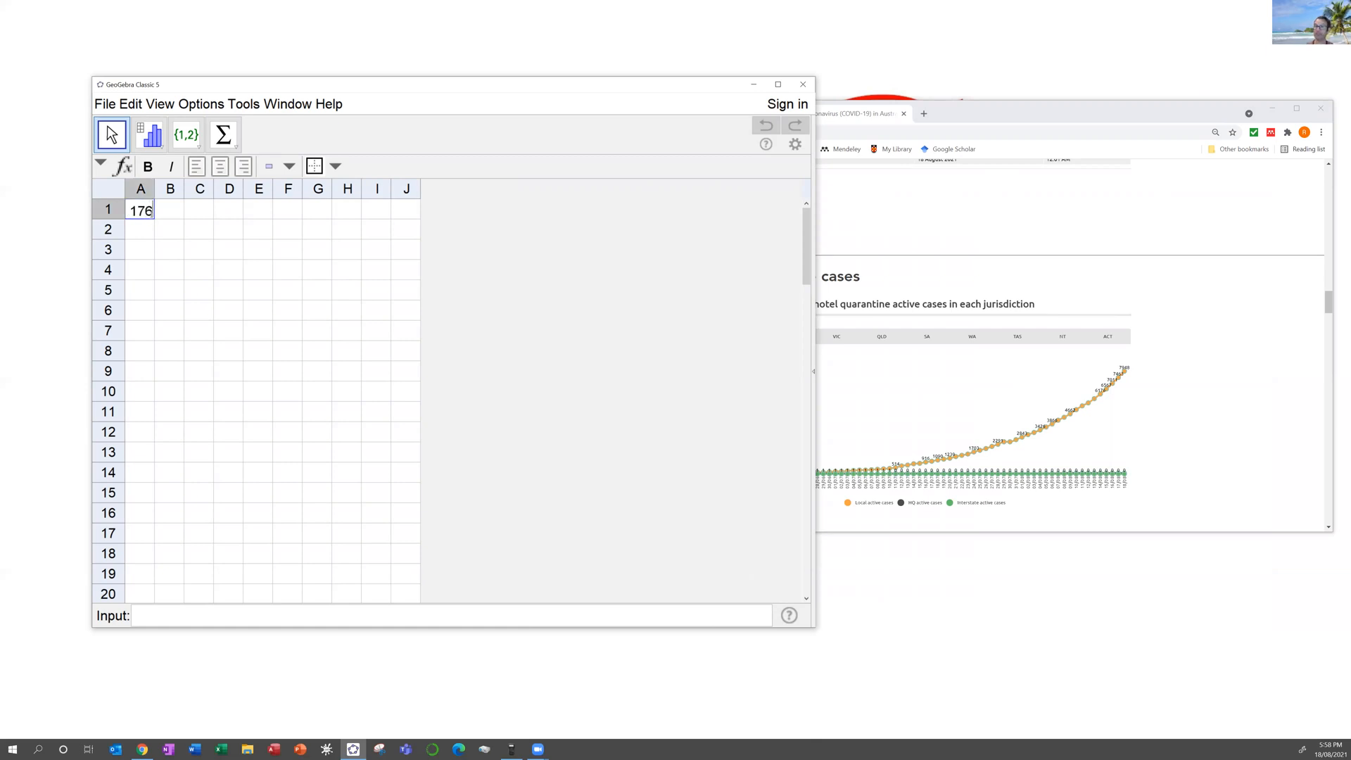
key("Return")
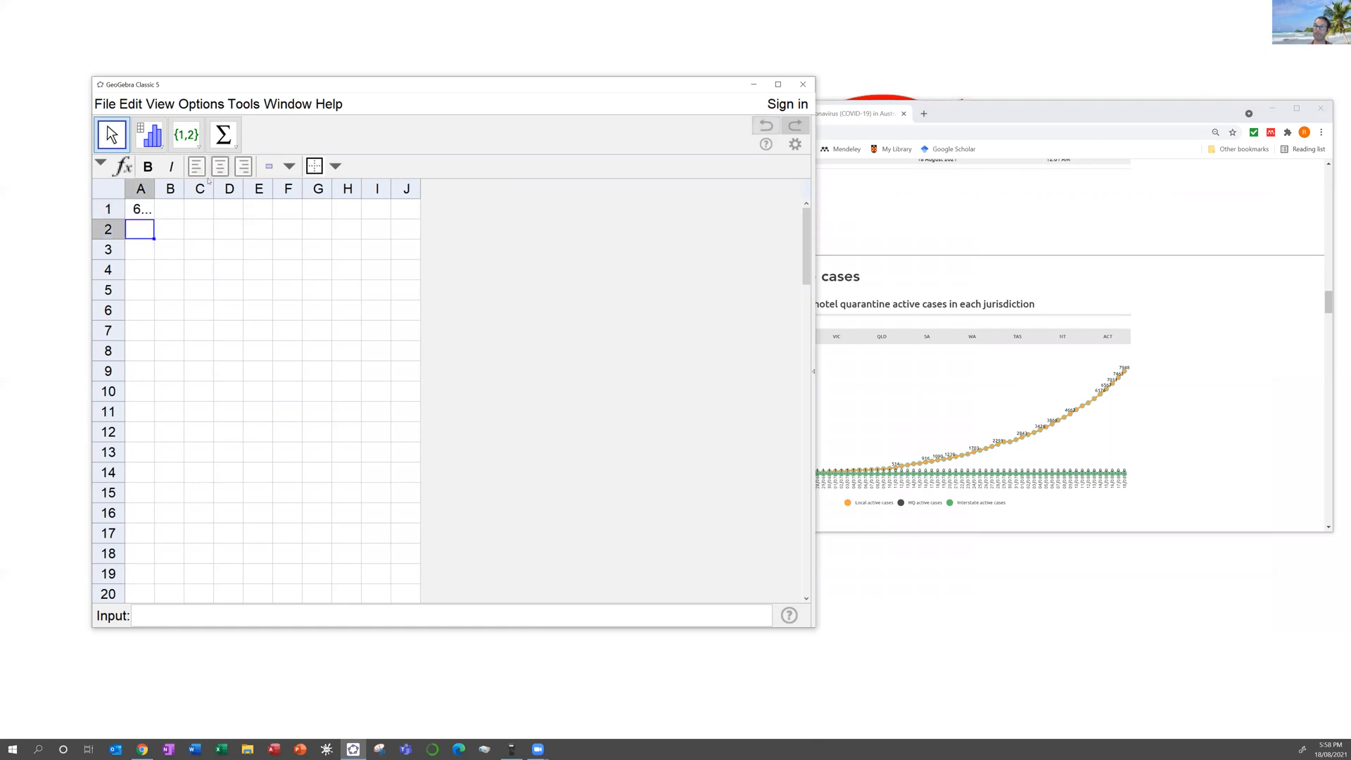
double_click(155, 188)
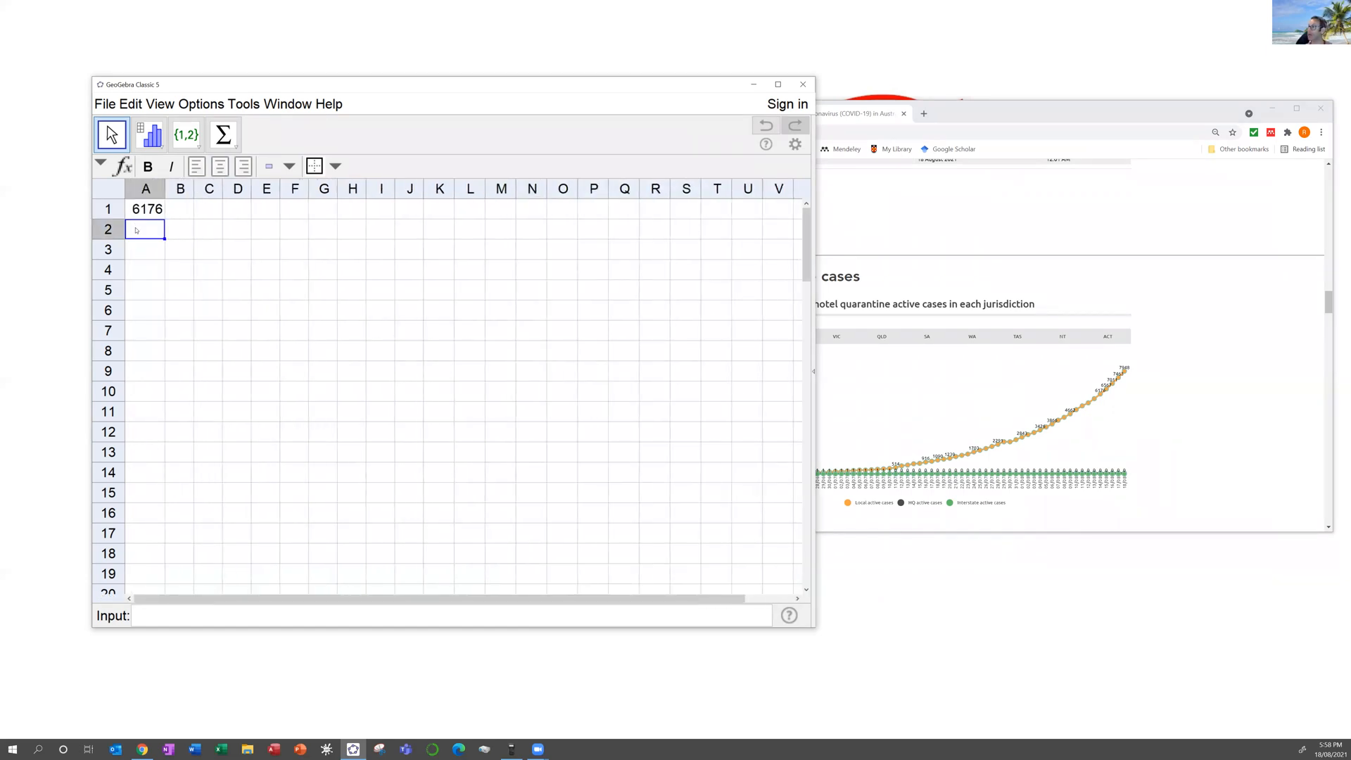
type("6567")
key("Return")
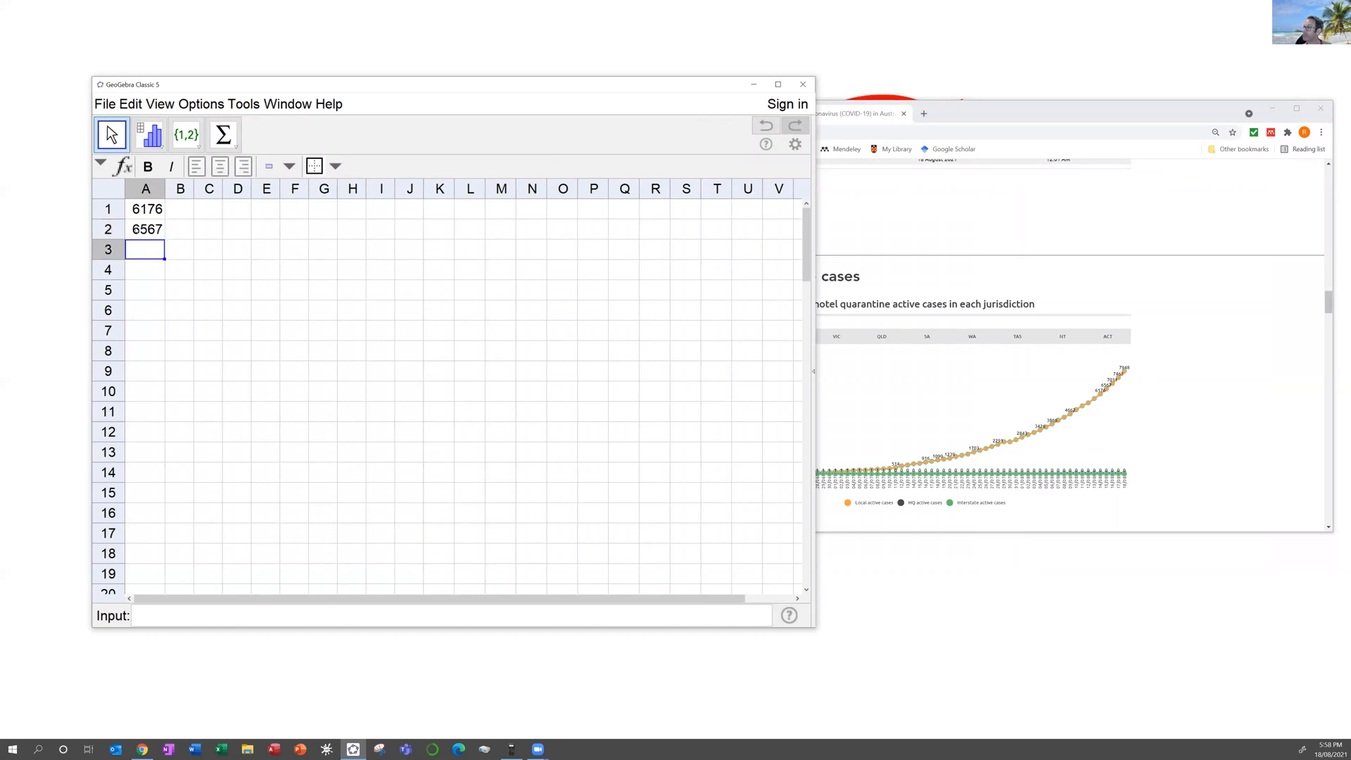
type("7011")
key("Return")
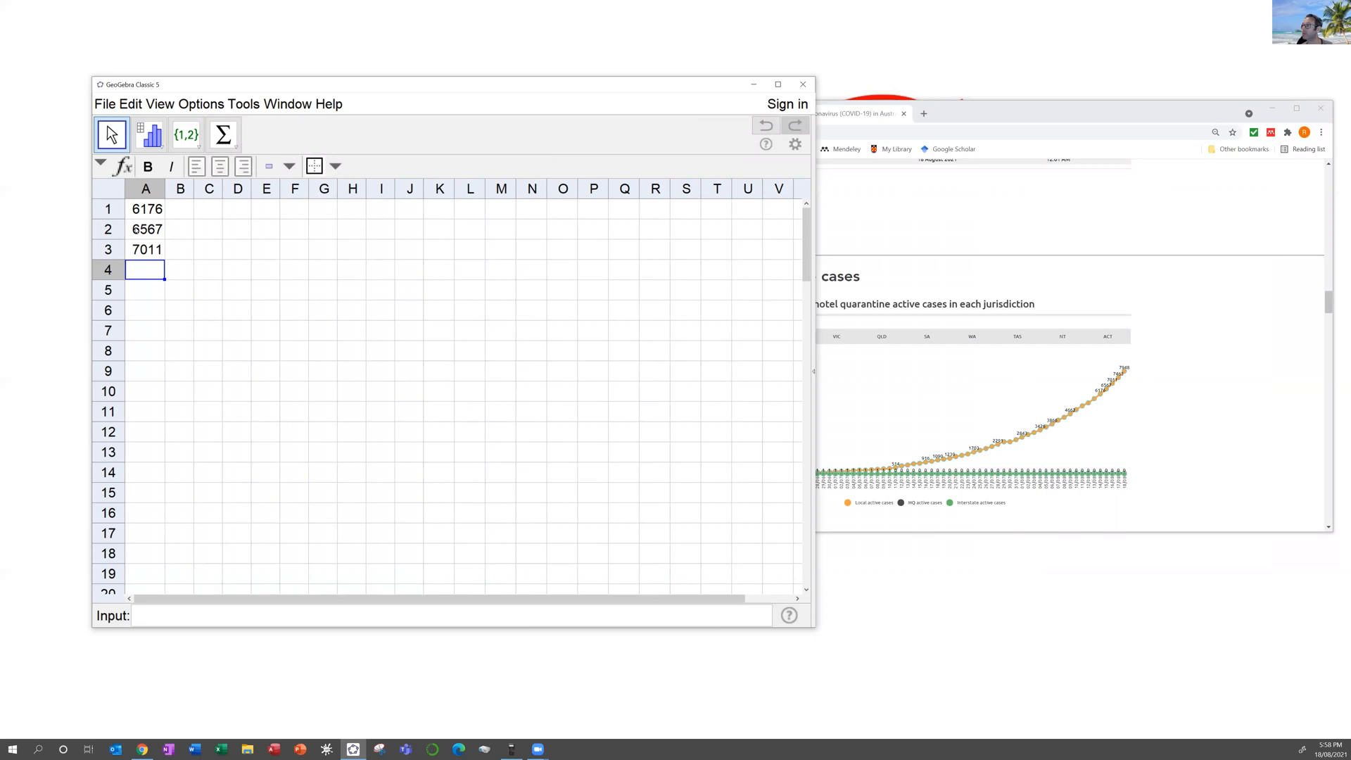
type("7463")
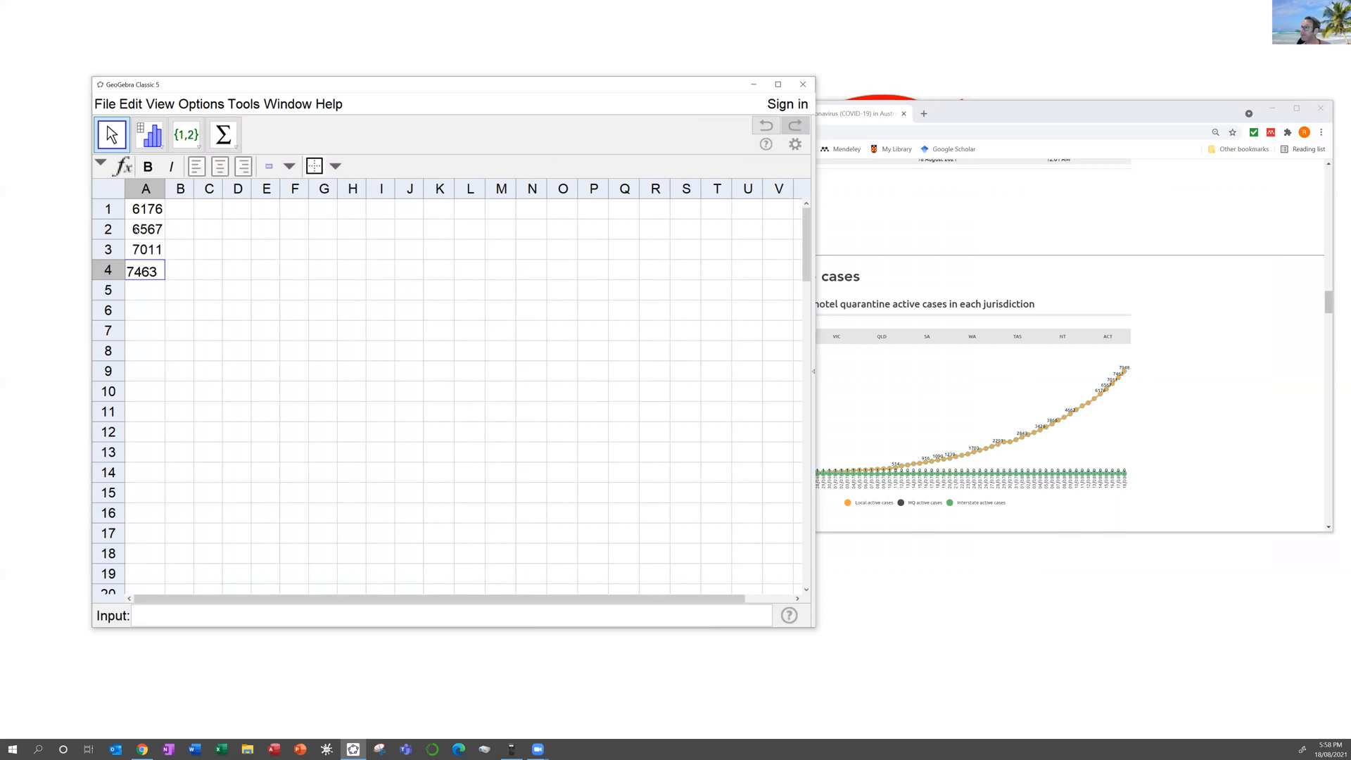
key("Return")
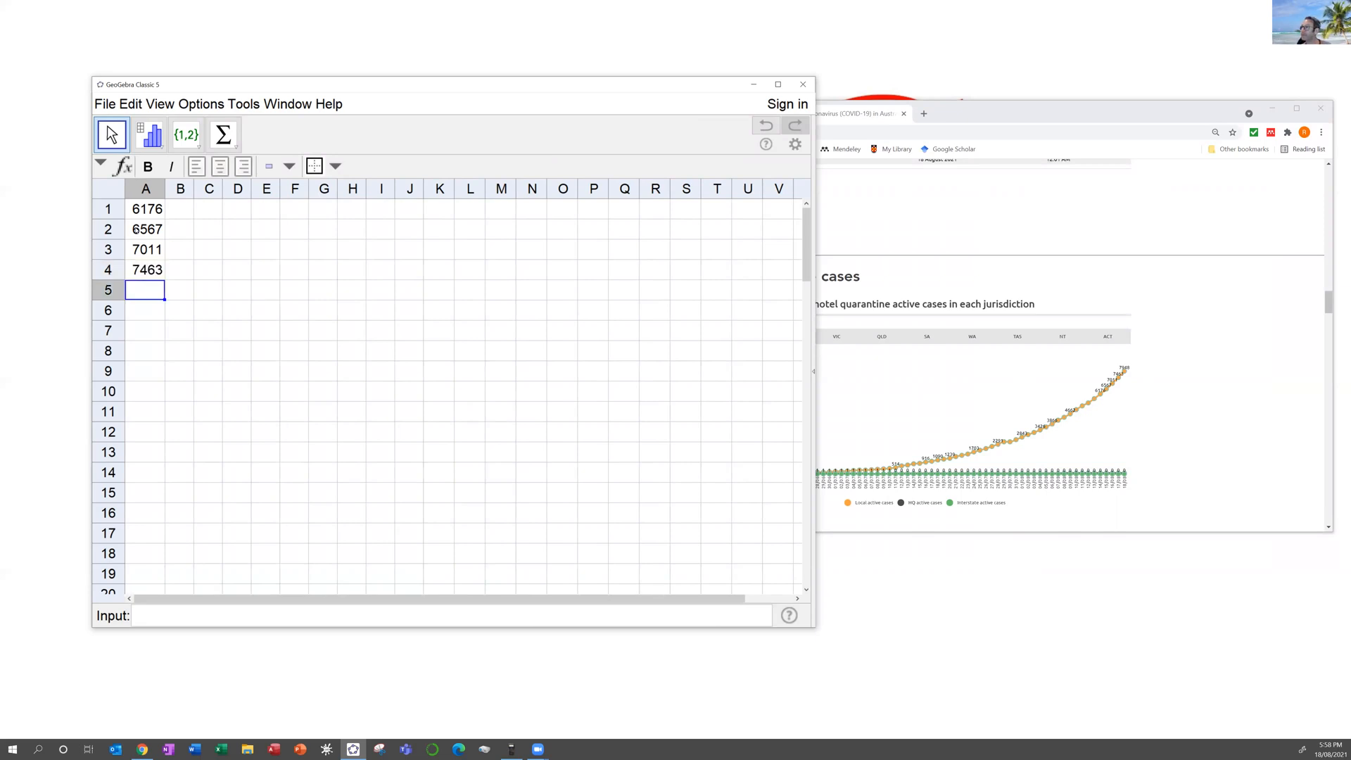
Step: Enter 7948 in A5, then try Two Variable Regression Analysis on A1:A5 and cancel it
type("7948")
key("Return")
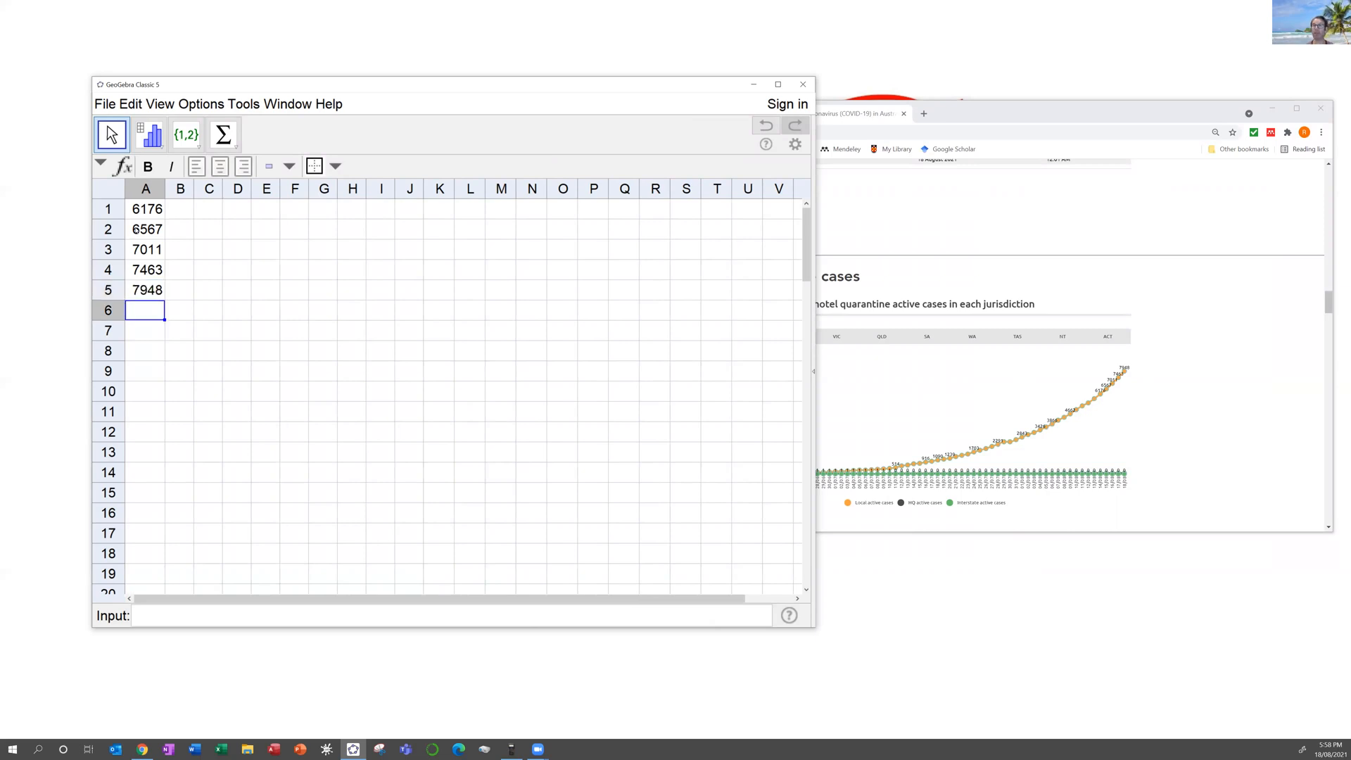
left_click_drag(142, 214, 153, 287)
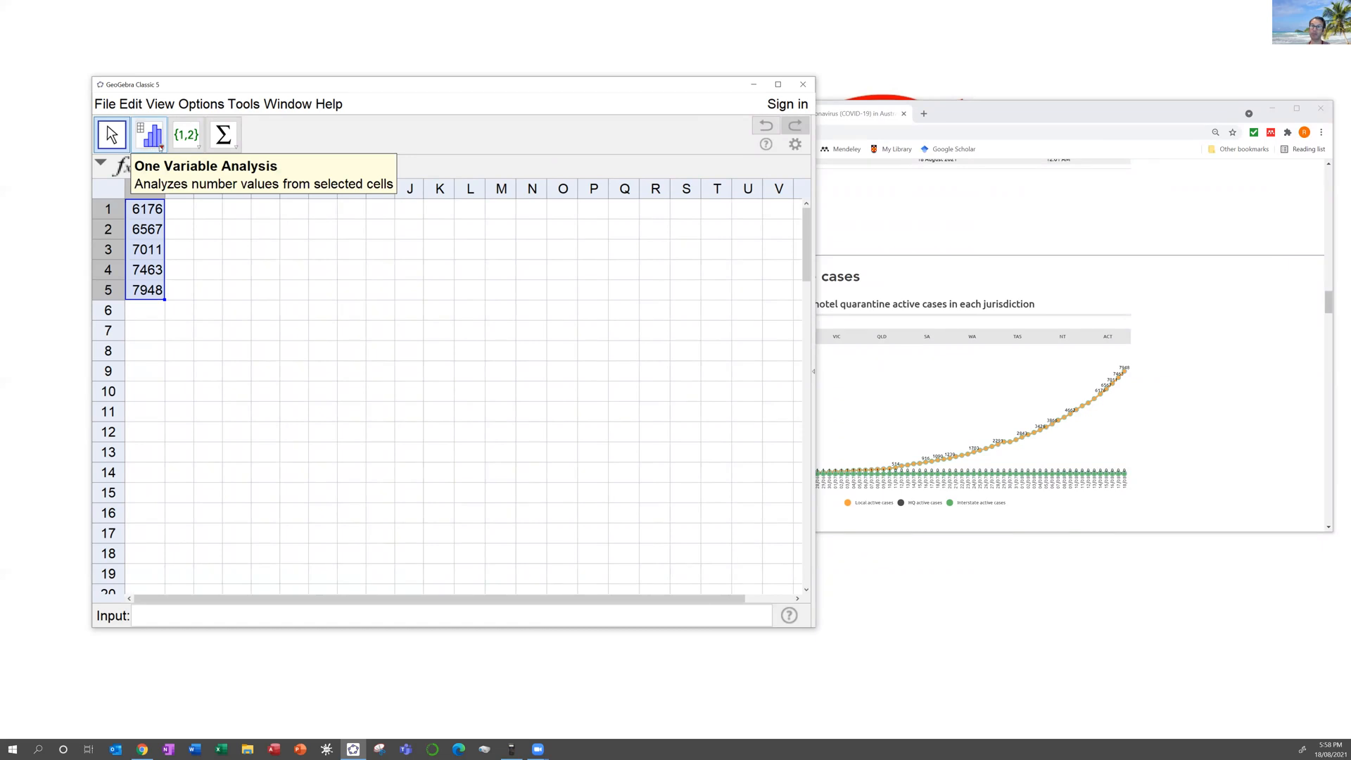
left_click(161, 148)
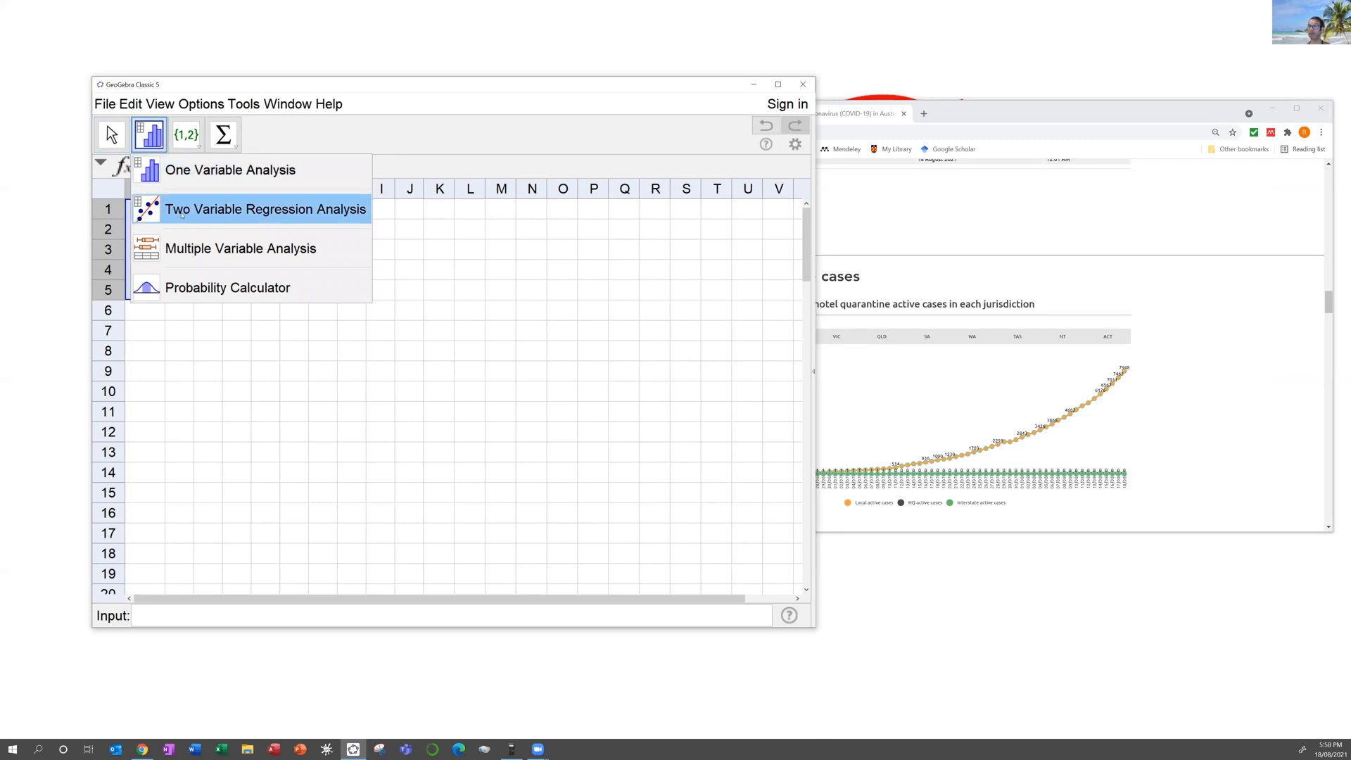
left_click(188, 214)
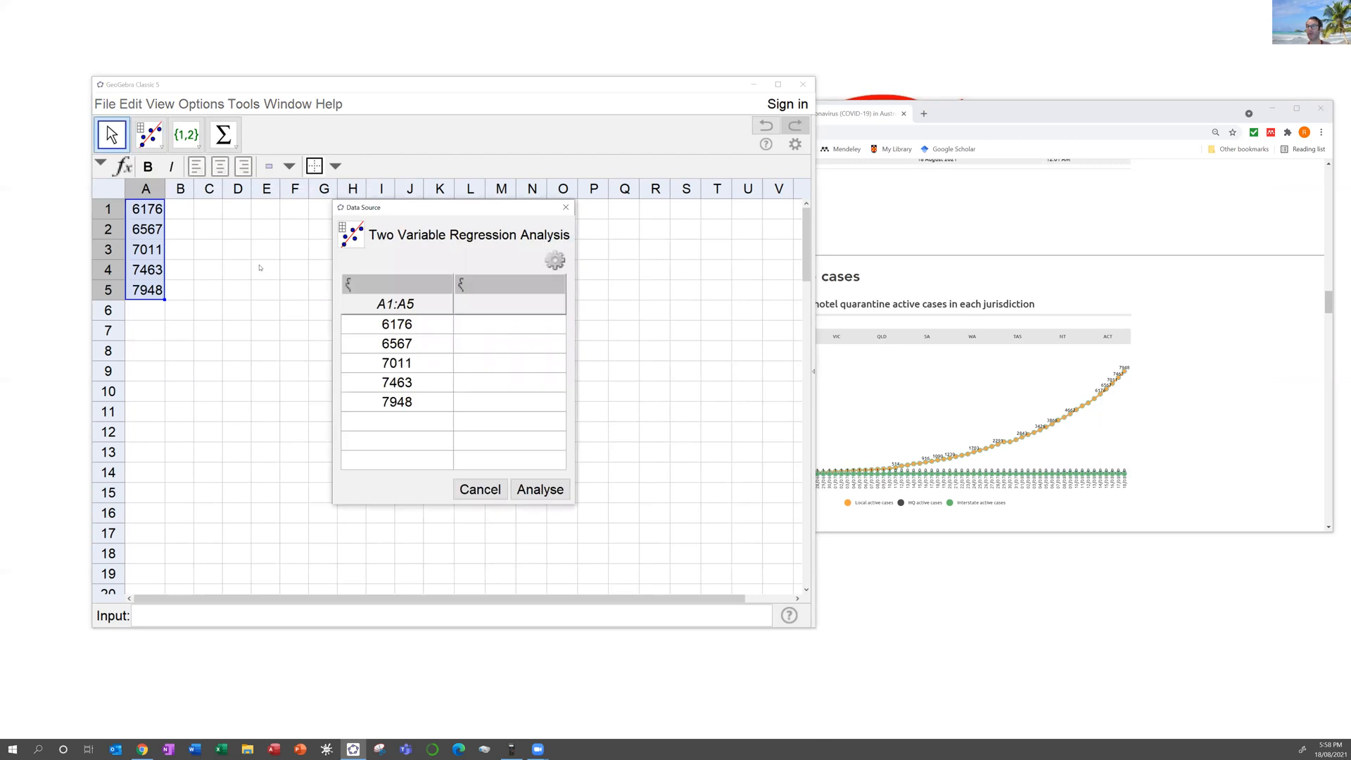
left_click(495, 491)
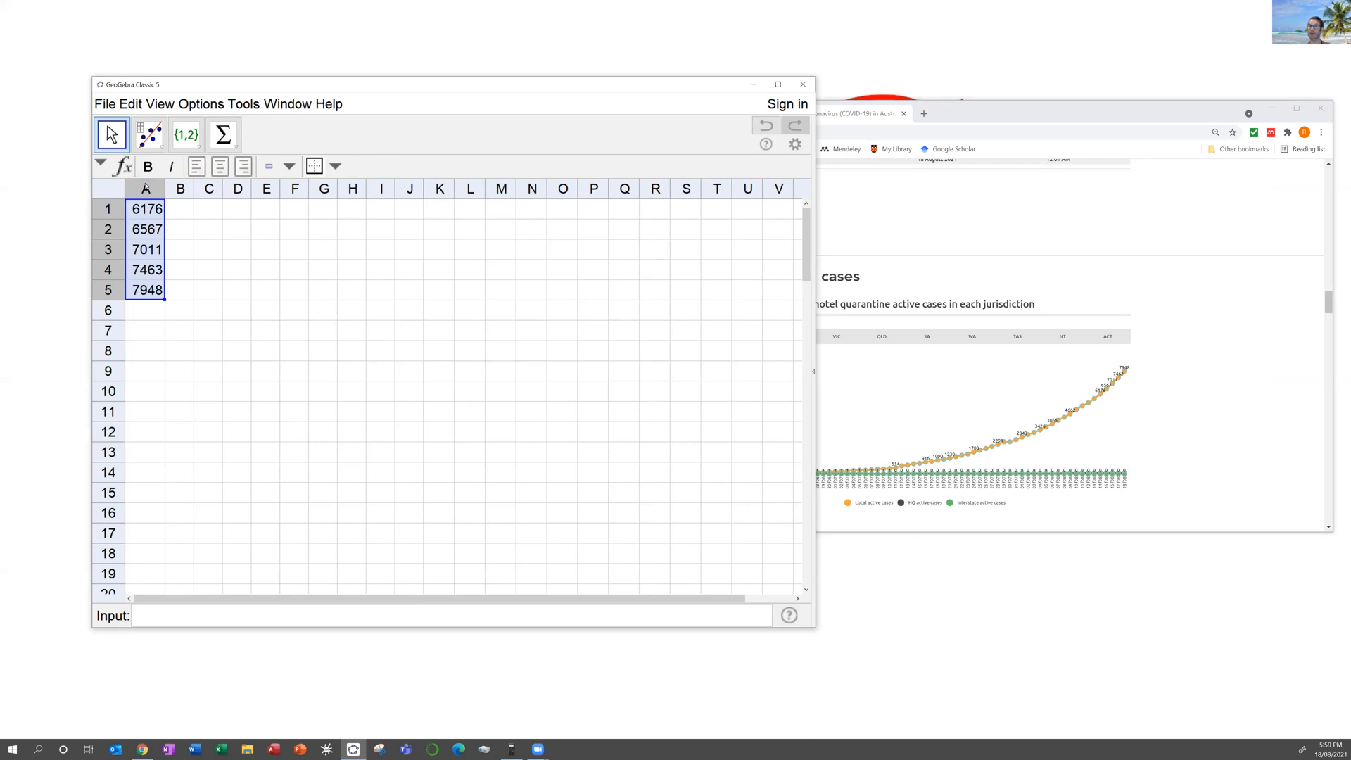
Step: Copy the case counts from A1:A5 into column B and widen column B
right_click(145, 209)
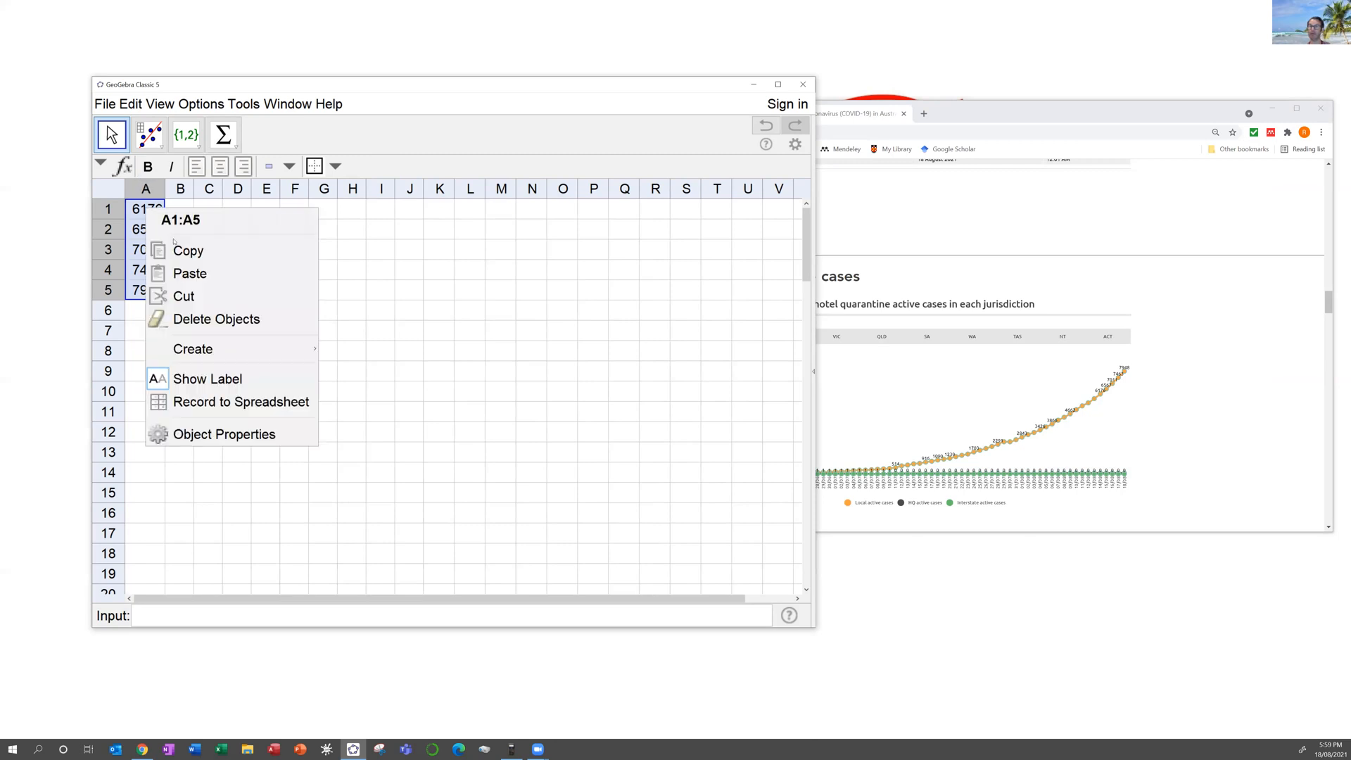
left_click(175, 251)
left_click(178, 213)
right_click(178, 215)
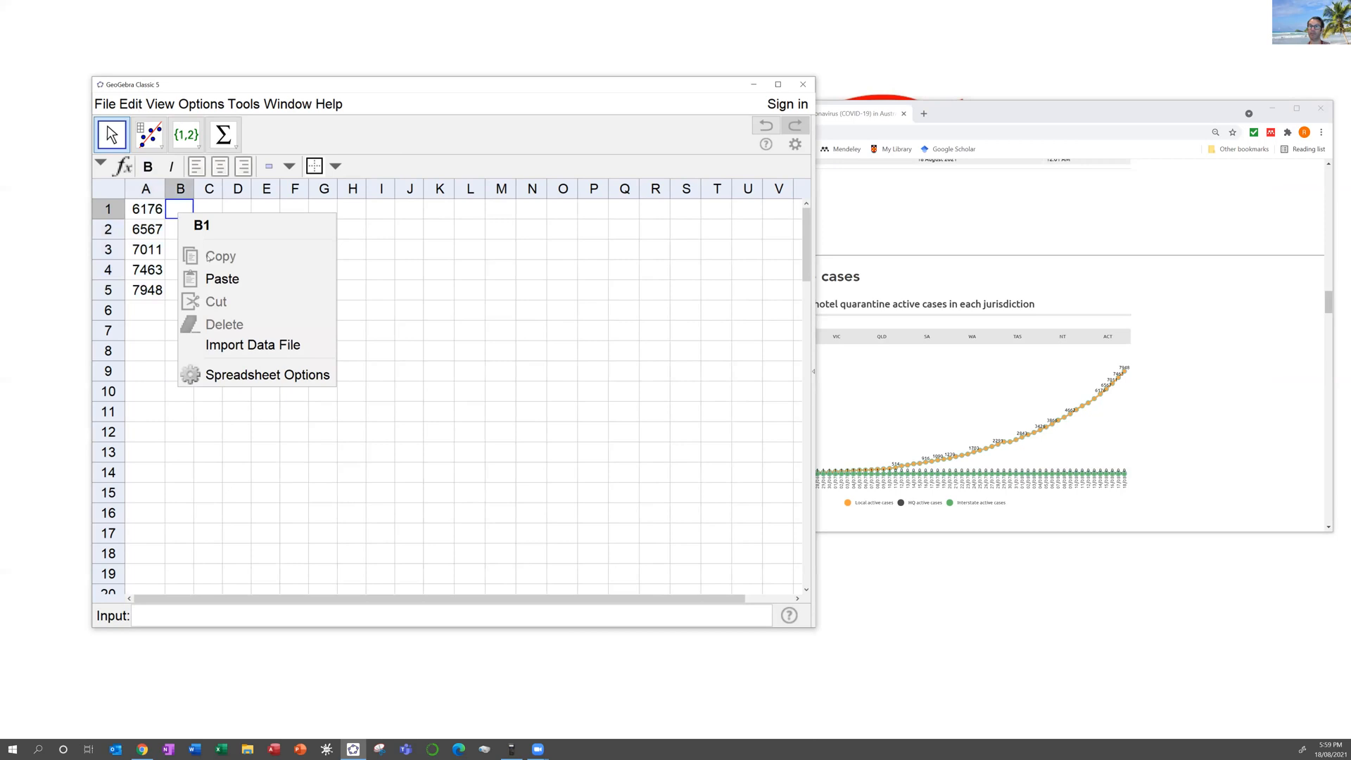
left_click(211, 279)
left_click(155, 213)
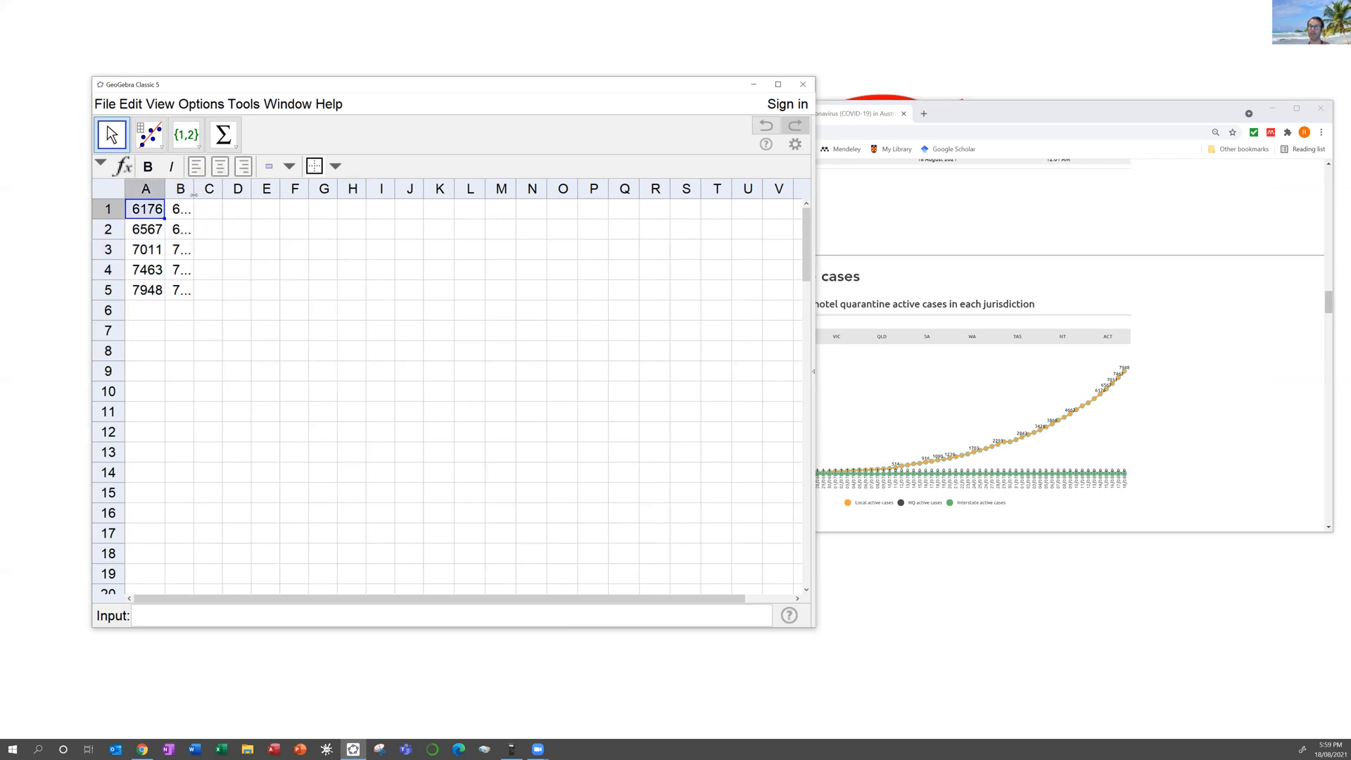
left_click_drag(227, 193, 236, 194)
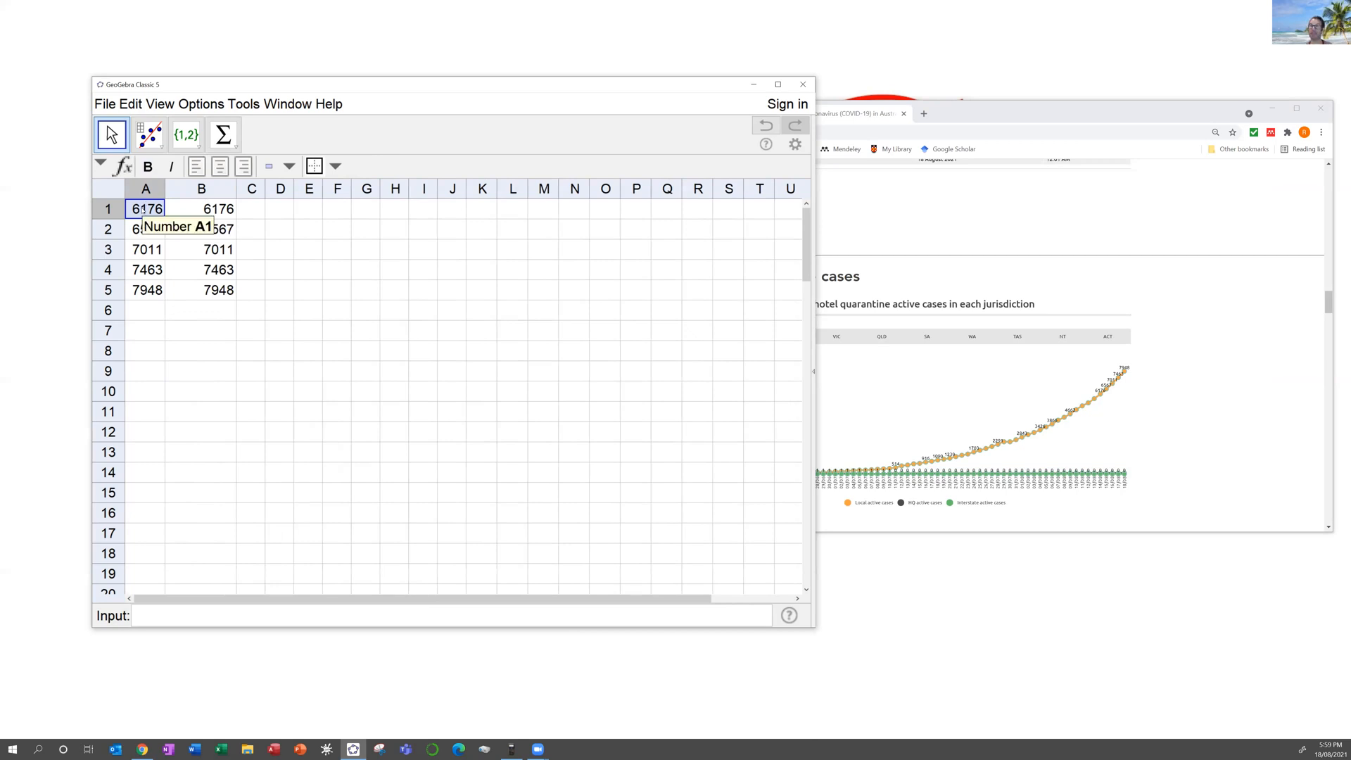
Step: Fill A1:A5 with days 1–5 and start Two Variable Regression Analysis on A1:B5
type("1")
key("Return")
type("2")
key("Return")
type("3")
key("Return")
type("4")
key("Return")
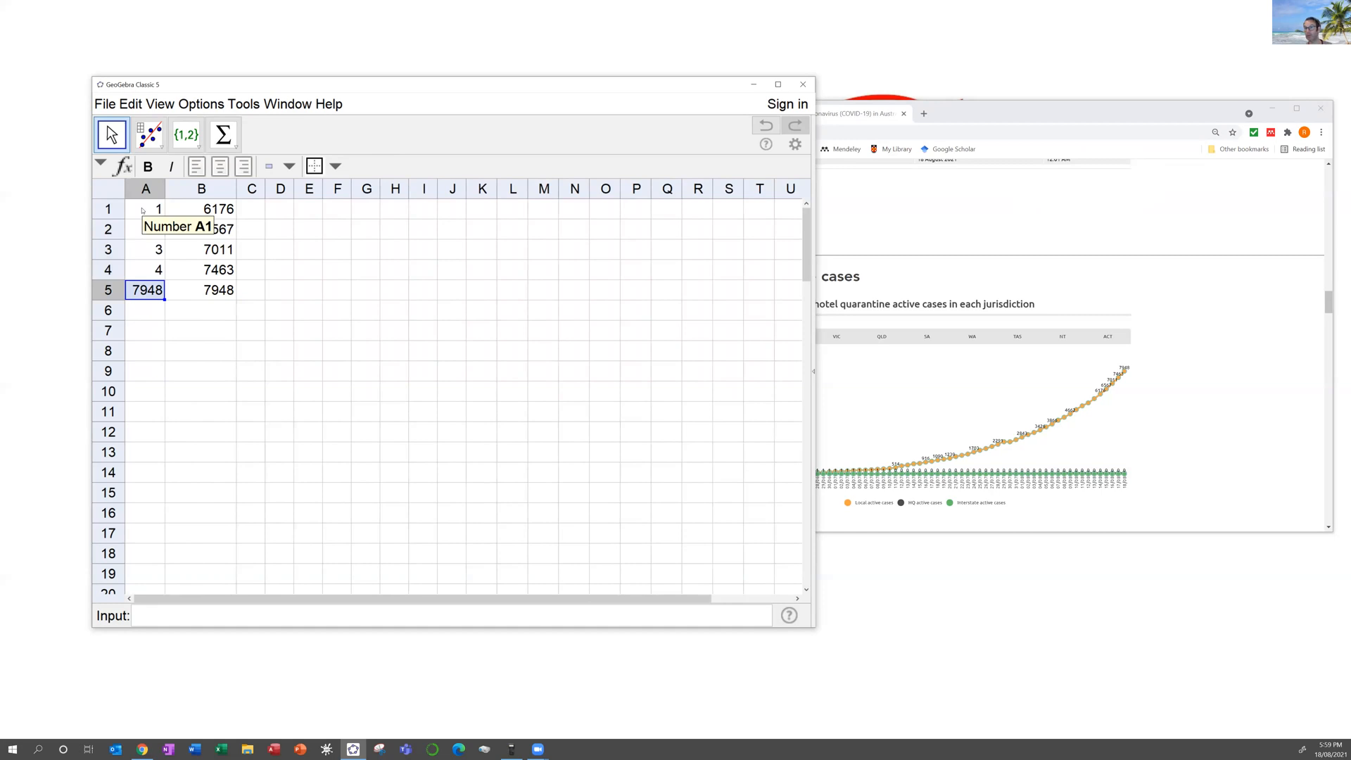
type("5")
key("Return")
left_click_drag(142, 210, 204, 286)
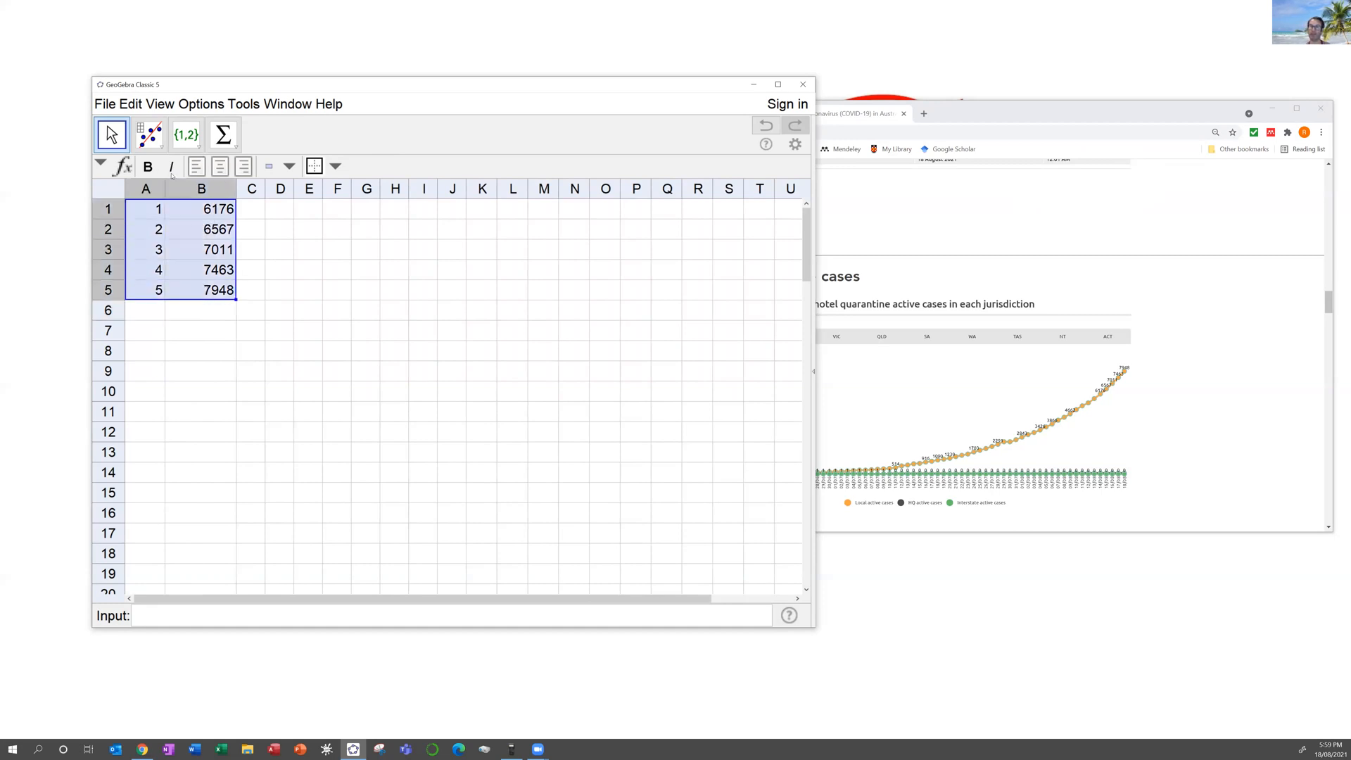
left_click(153, 137)
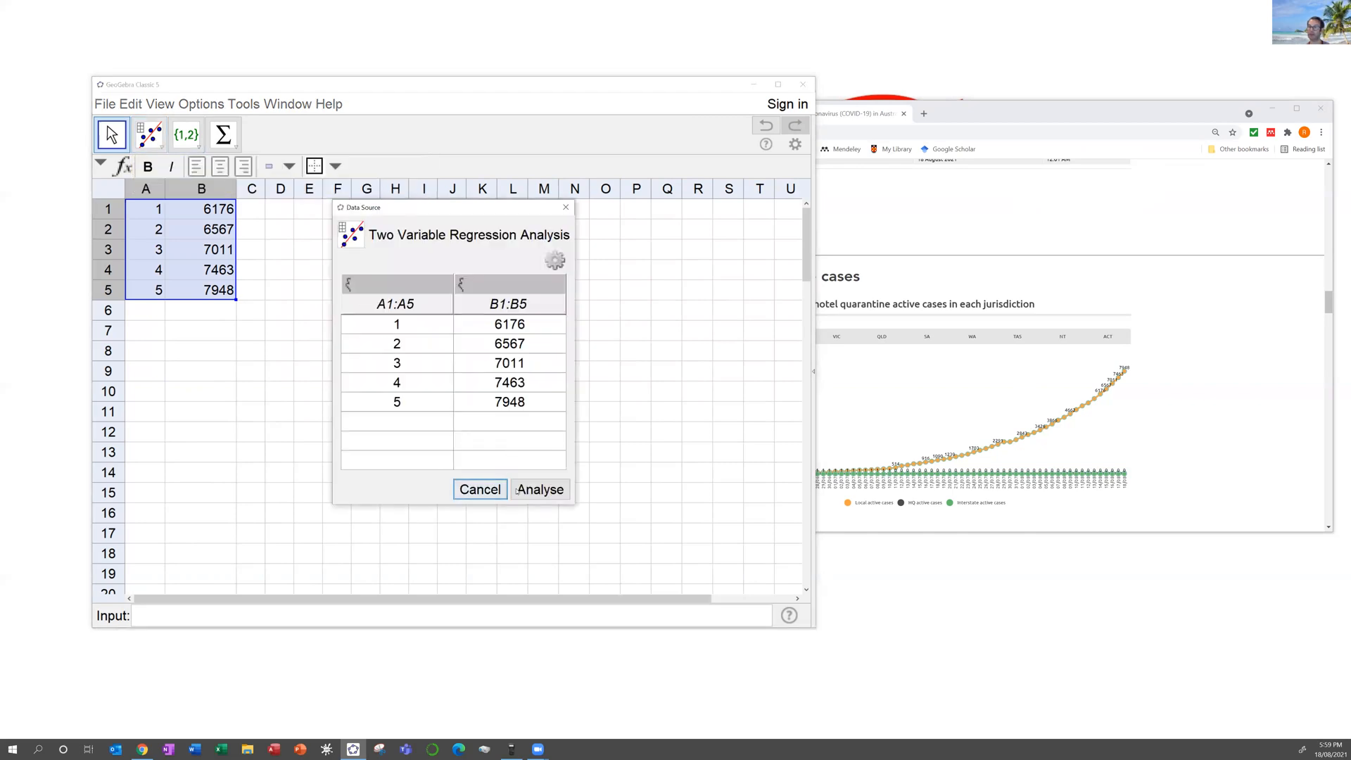
Step: Analyse A1:B5 into a five-point scatterplot and enlarge the Data Analysis view
left_click(537, 490)
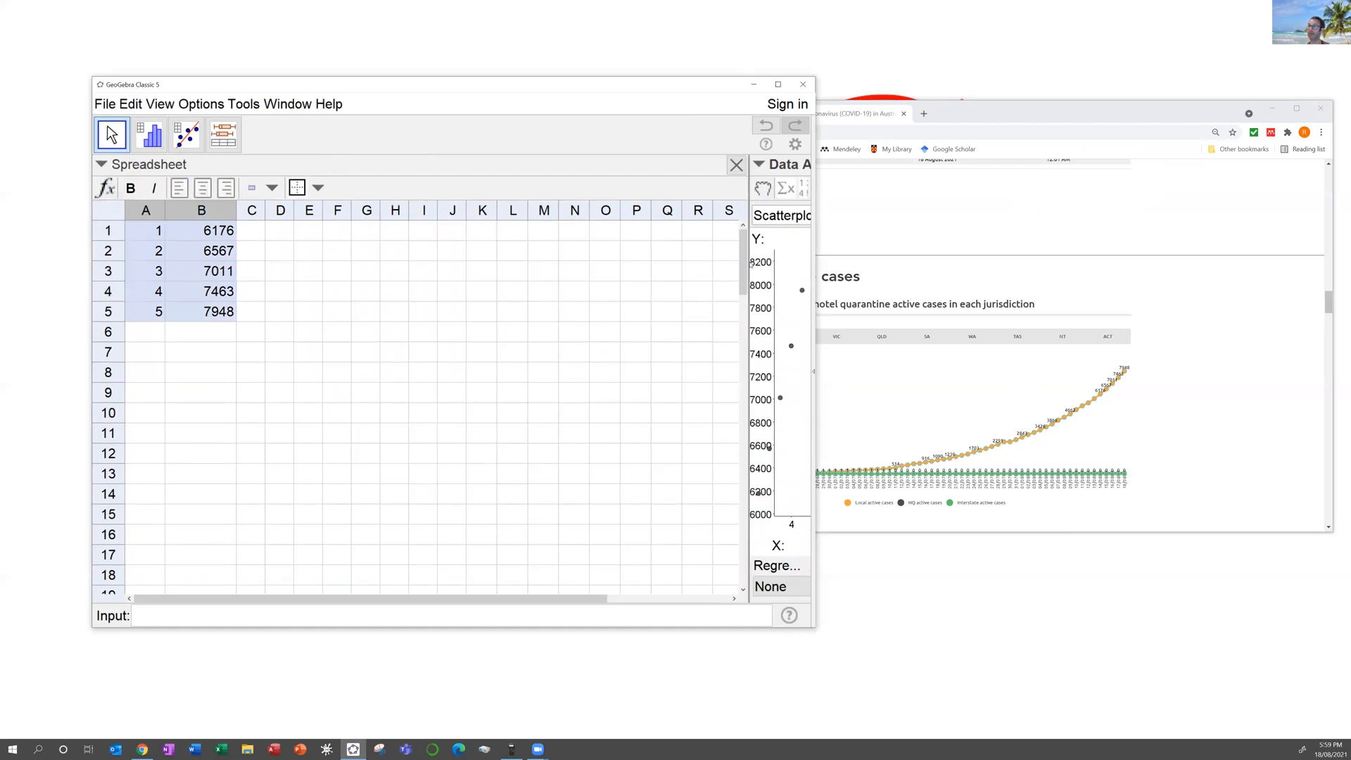
left_click_drag(496, 252, 240, 253)
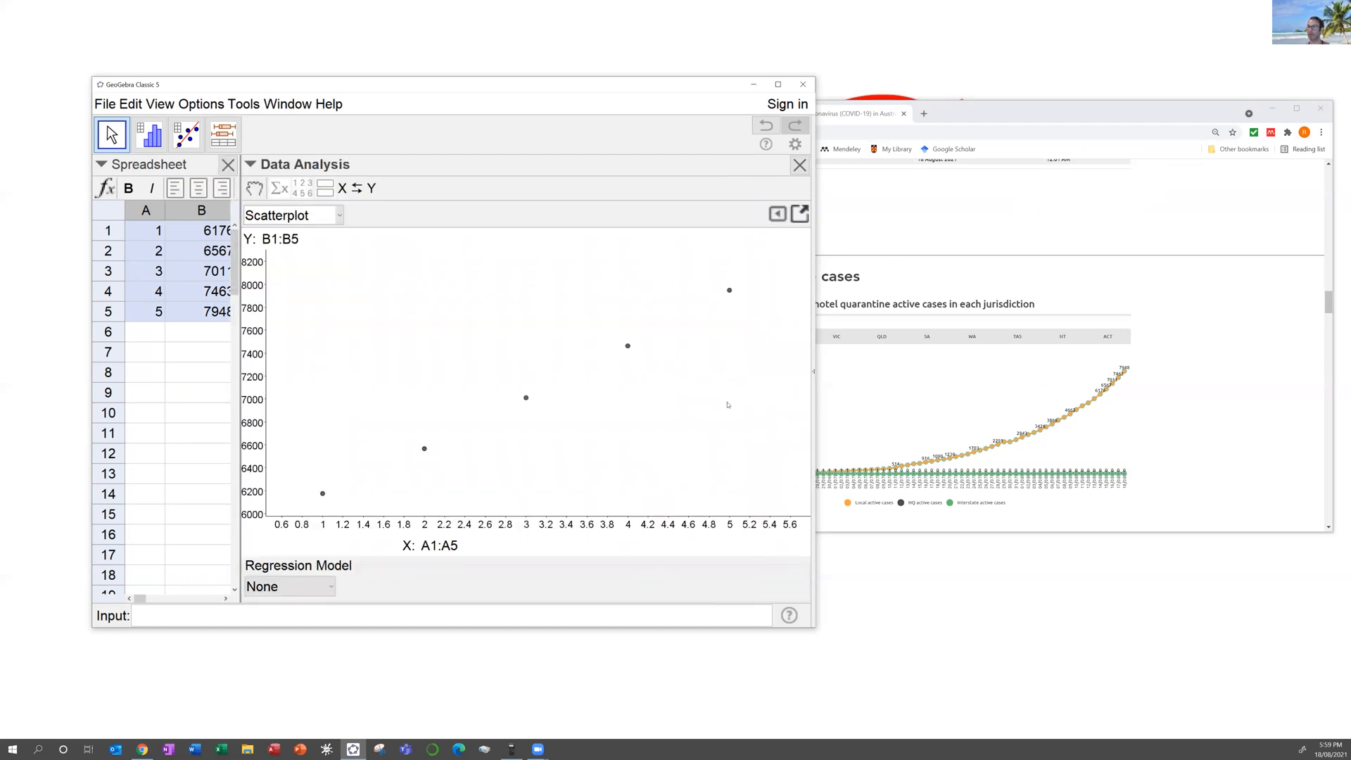
mouse_move(1114, 380)
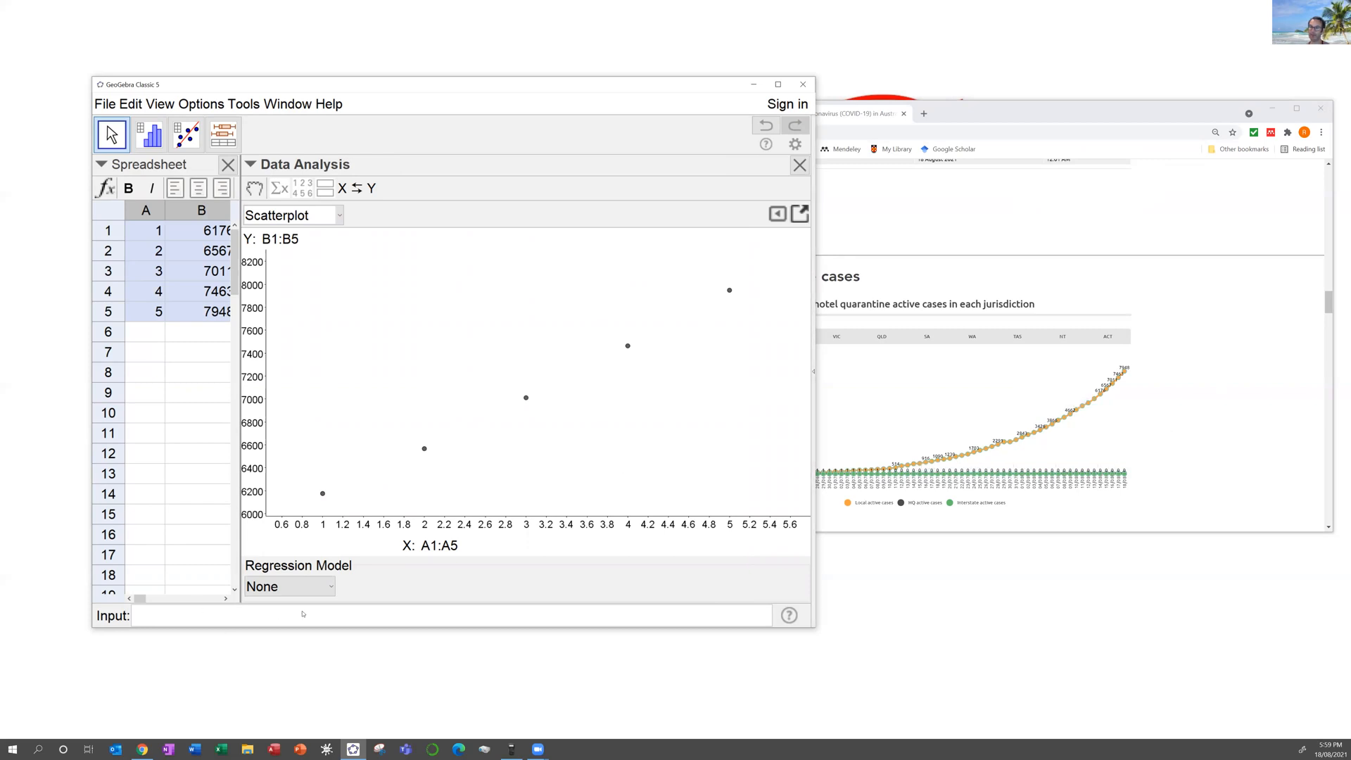
Step: Fit a linear model (y = 444x + 5701) and show the statistics panel with R² = 0.9986
left_click(310, 586)
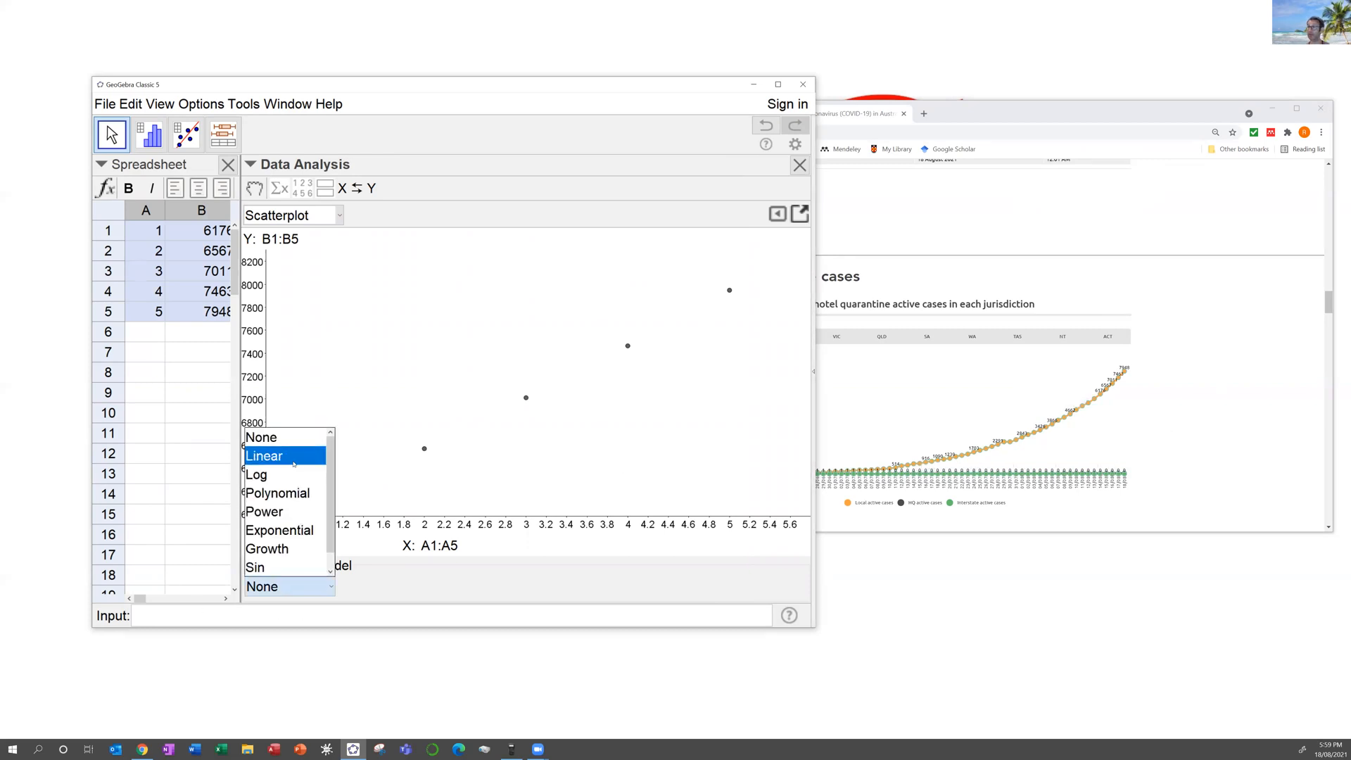
left_click(294, 457)
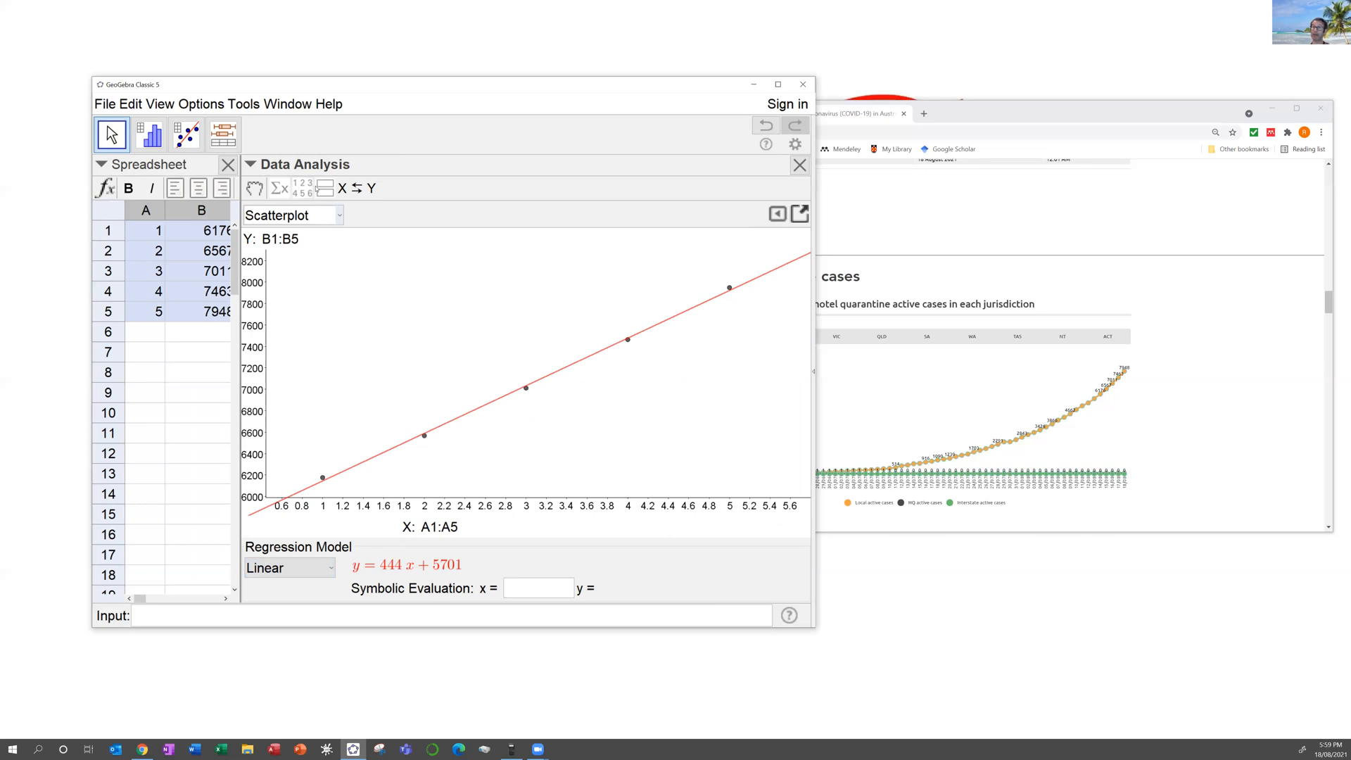
left_click(280, 188)
left_click(279, 188)
left_click(280, 188)
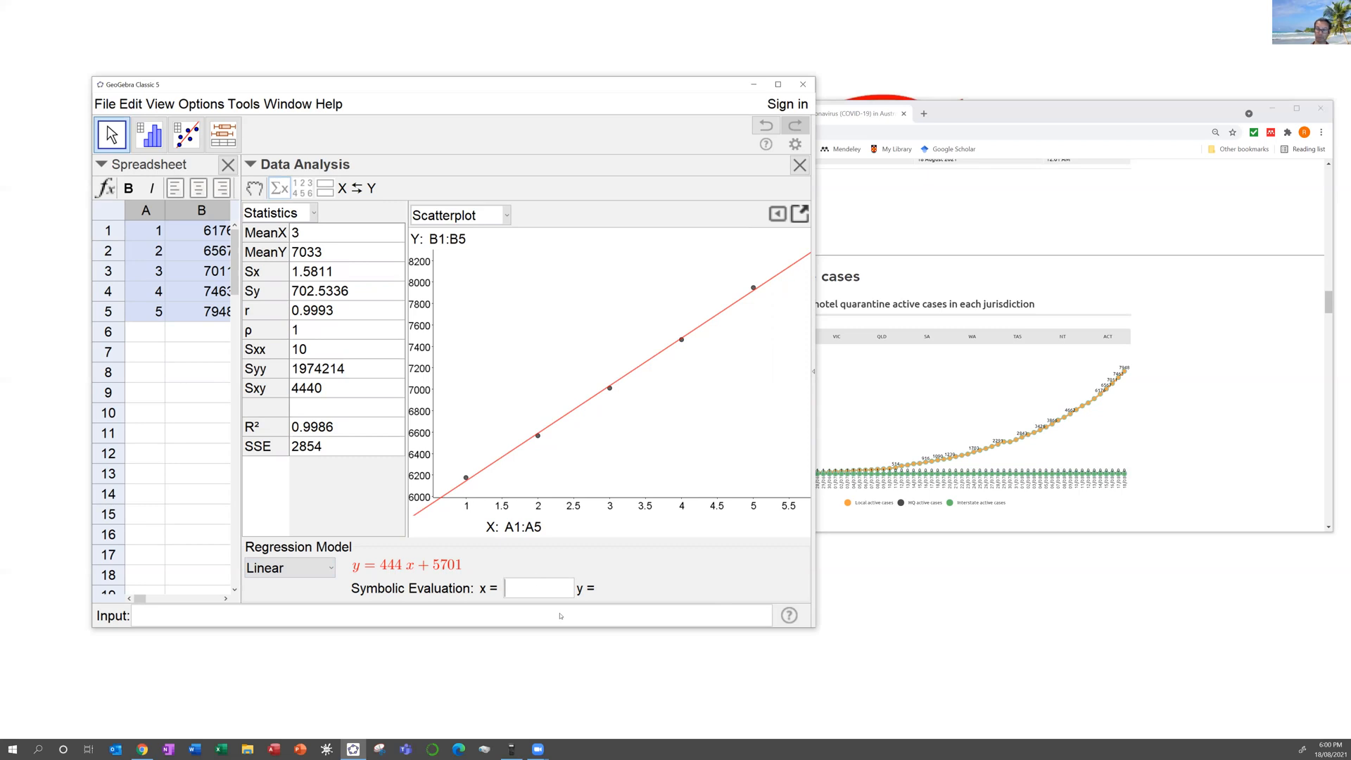
Step: Evaluate the linear model at x = 30, then at x = 130, predicting y = 63421
type("30")
key("Return")
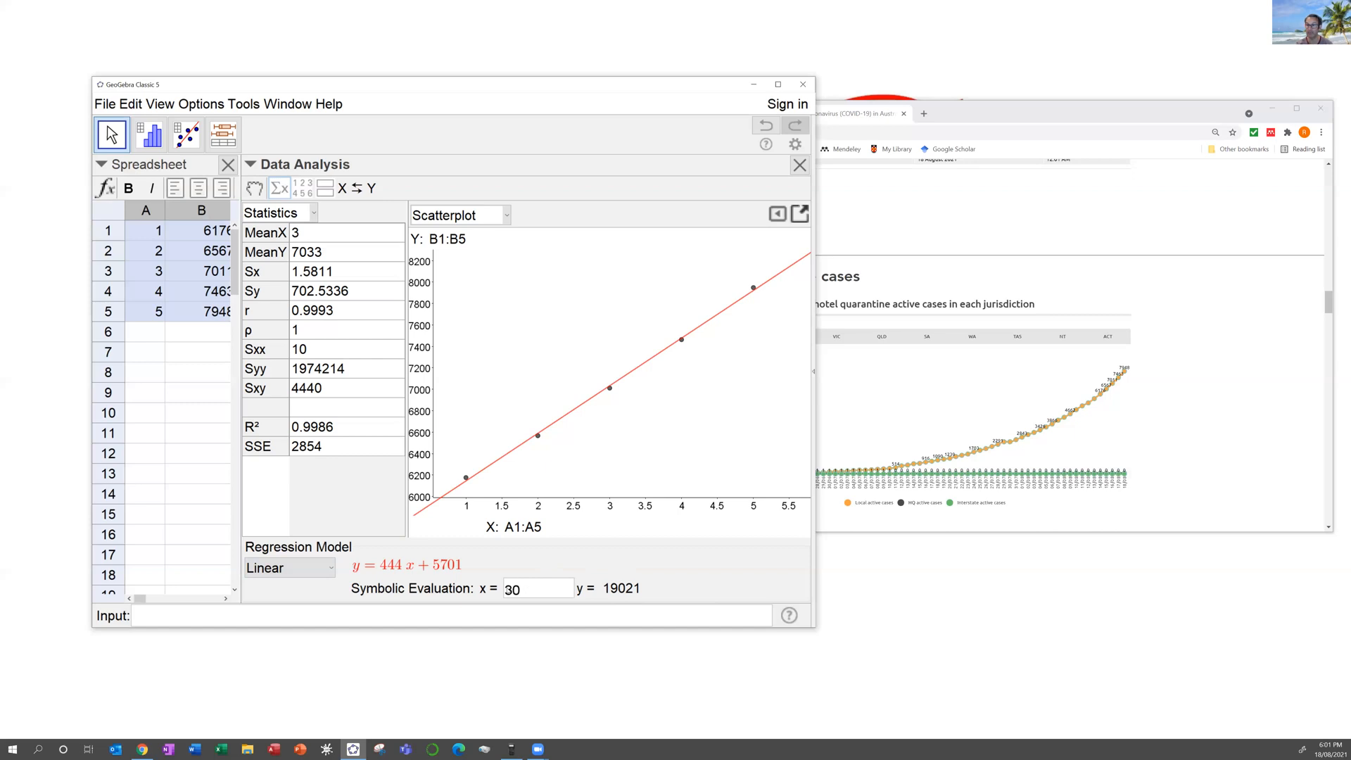
type("1")
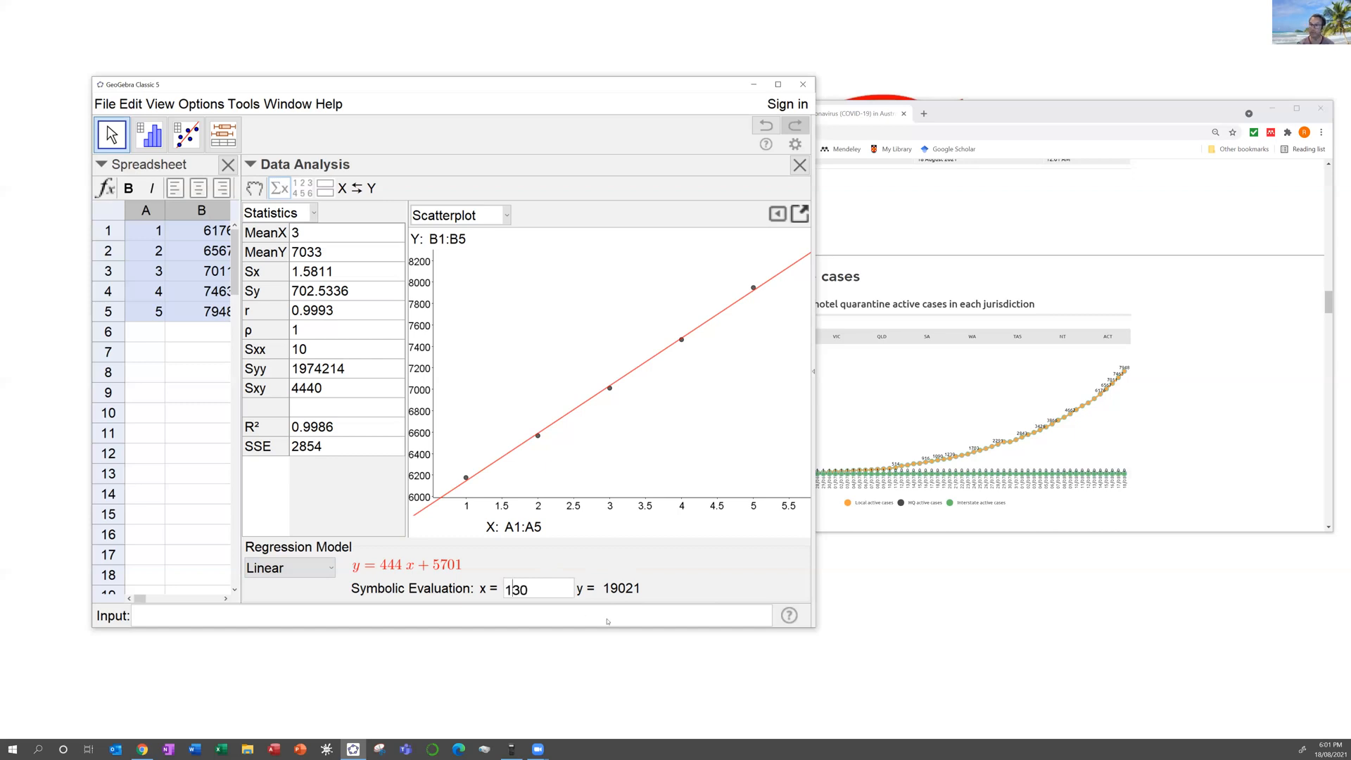
key("Return")
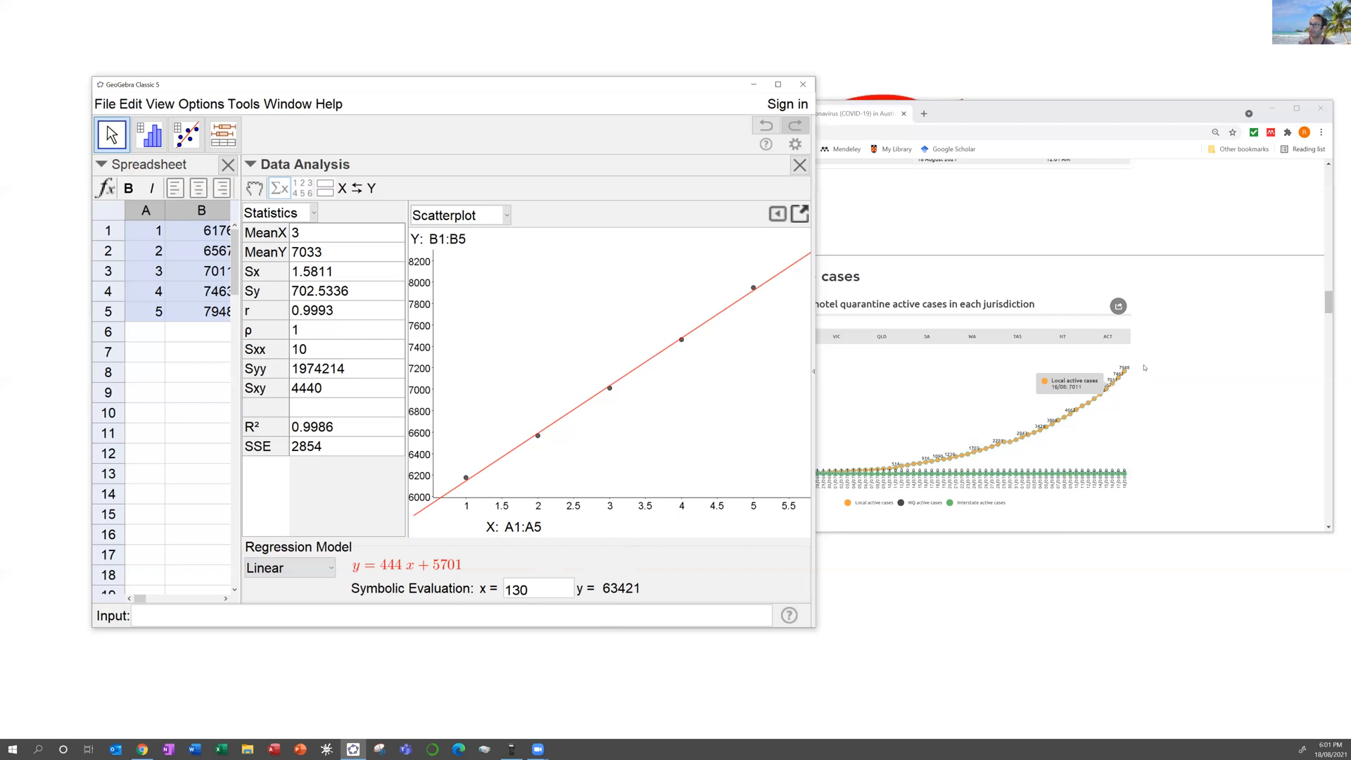
mouse_move(1097, 413)
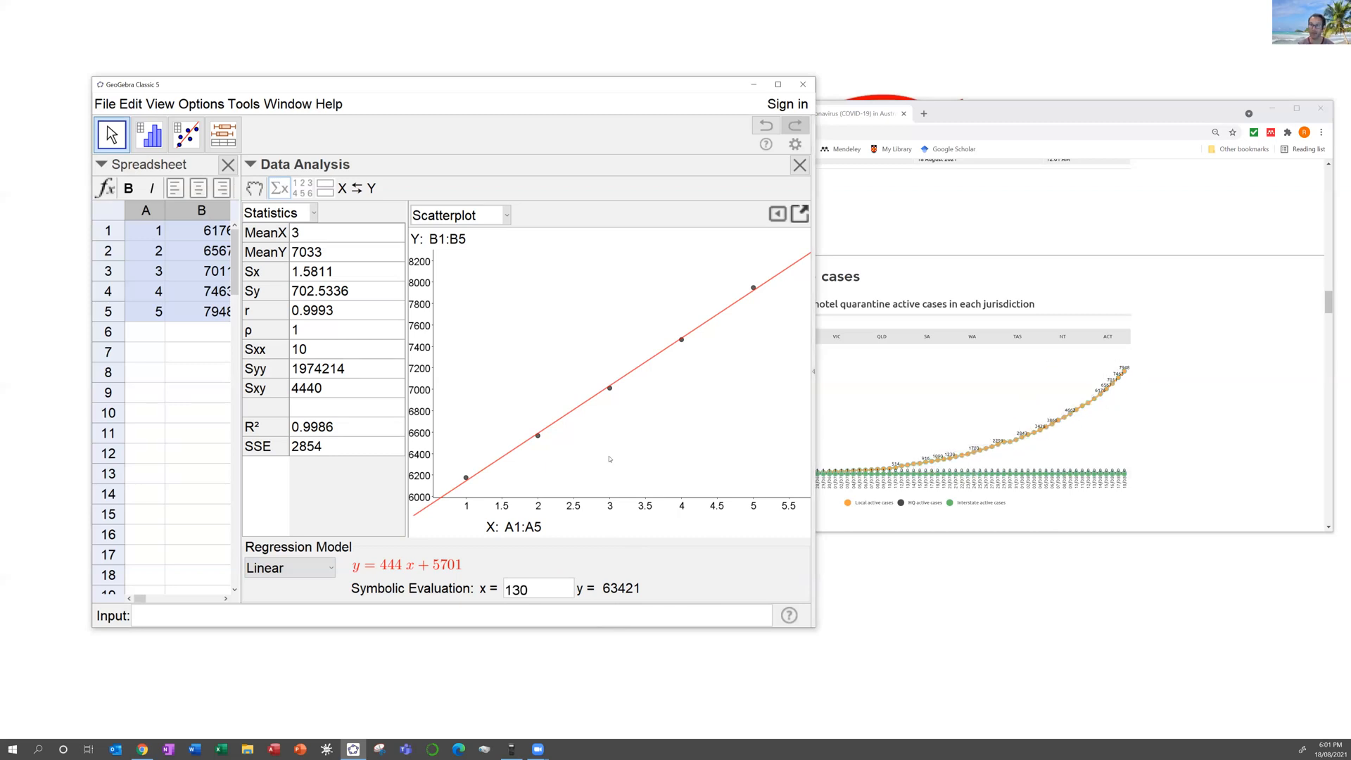
Step: Switch to a degree-2 polynomial fit and re-evaluate at x = 30 and x = 130, predicting 289199
left_click(307, 571)
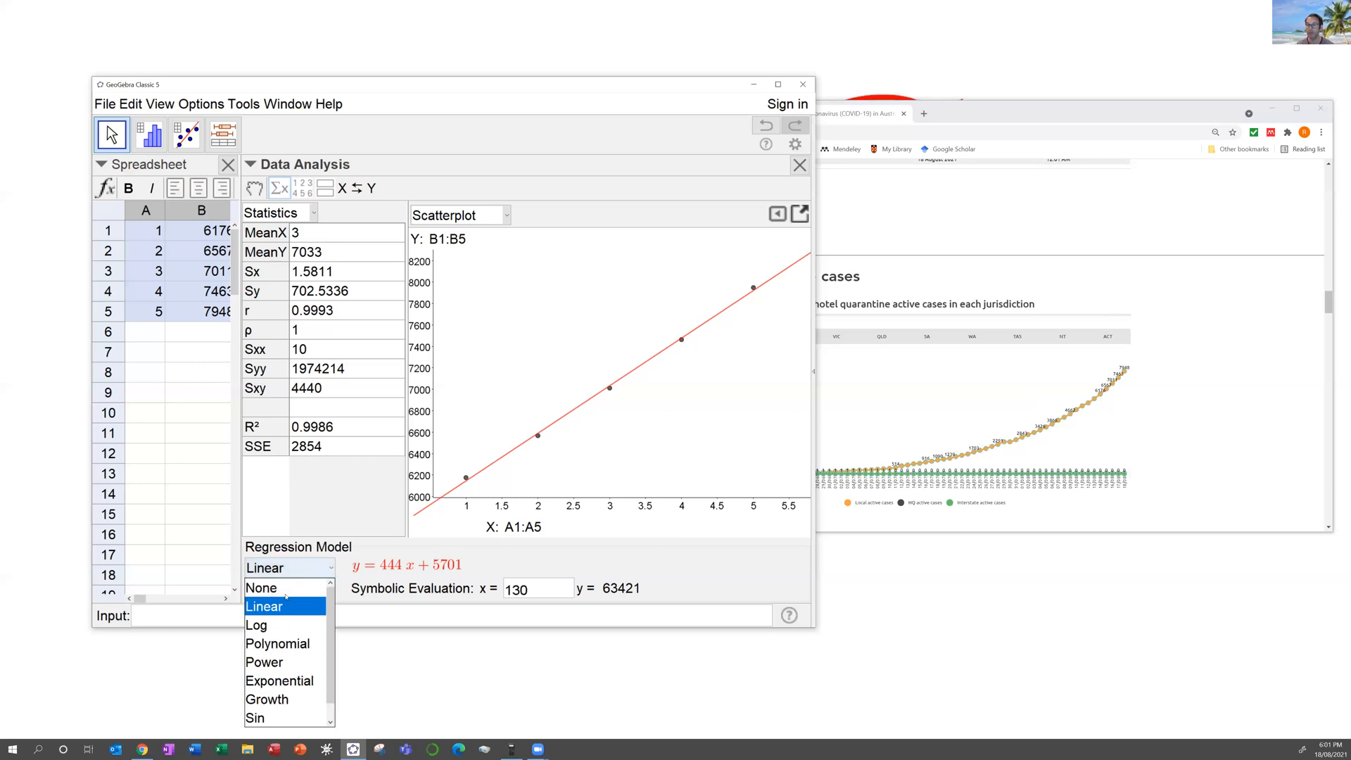
left_click(286, 645)
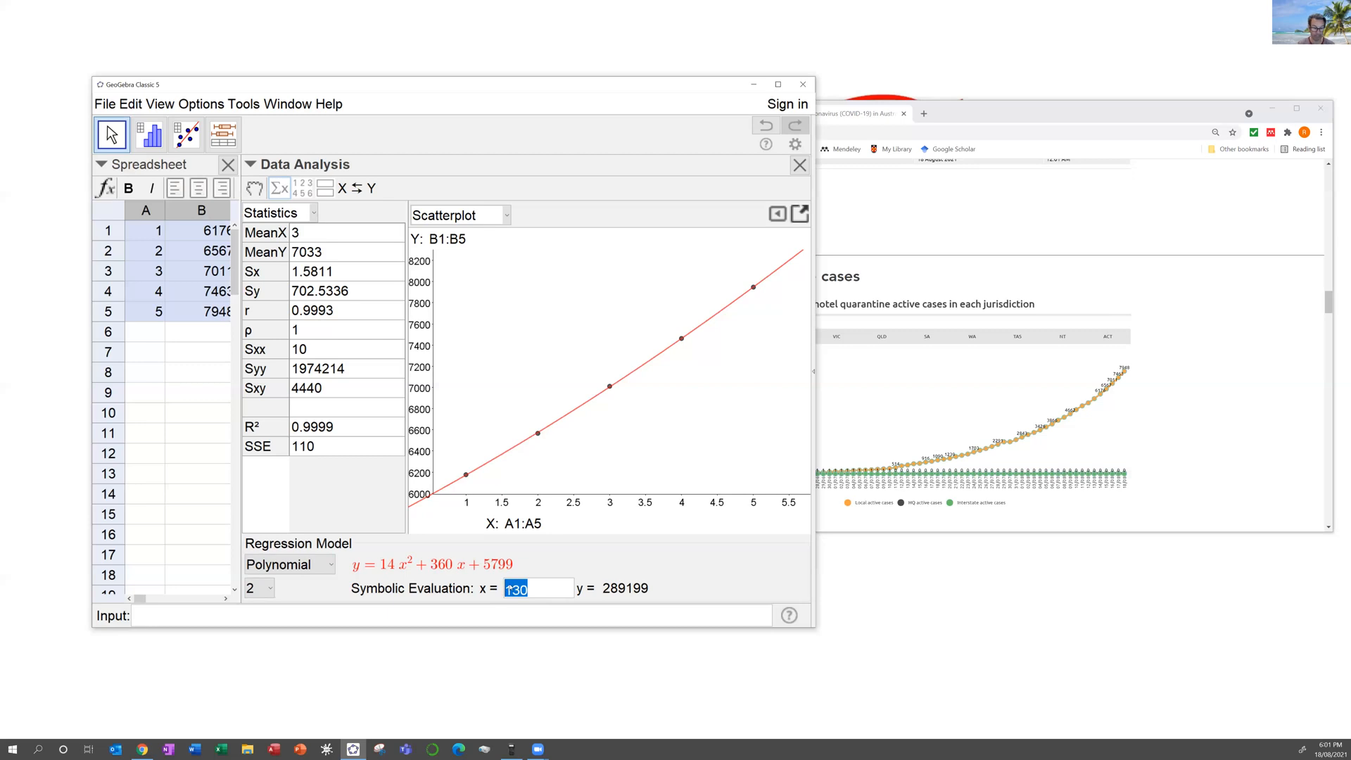
key("Return")
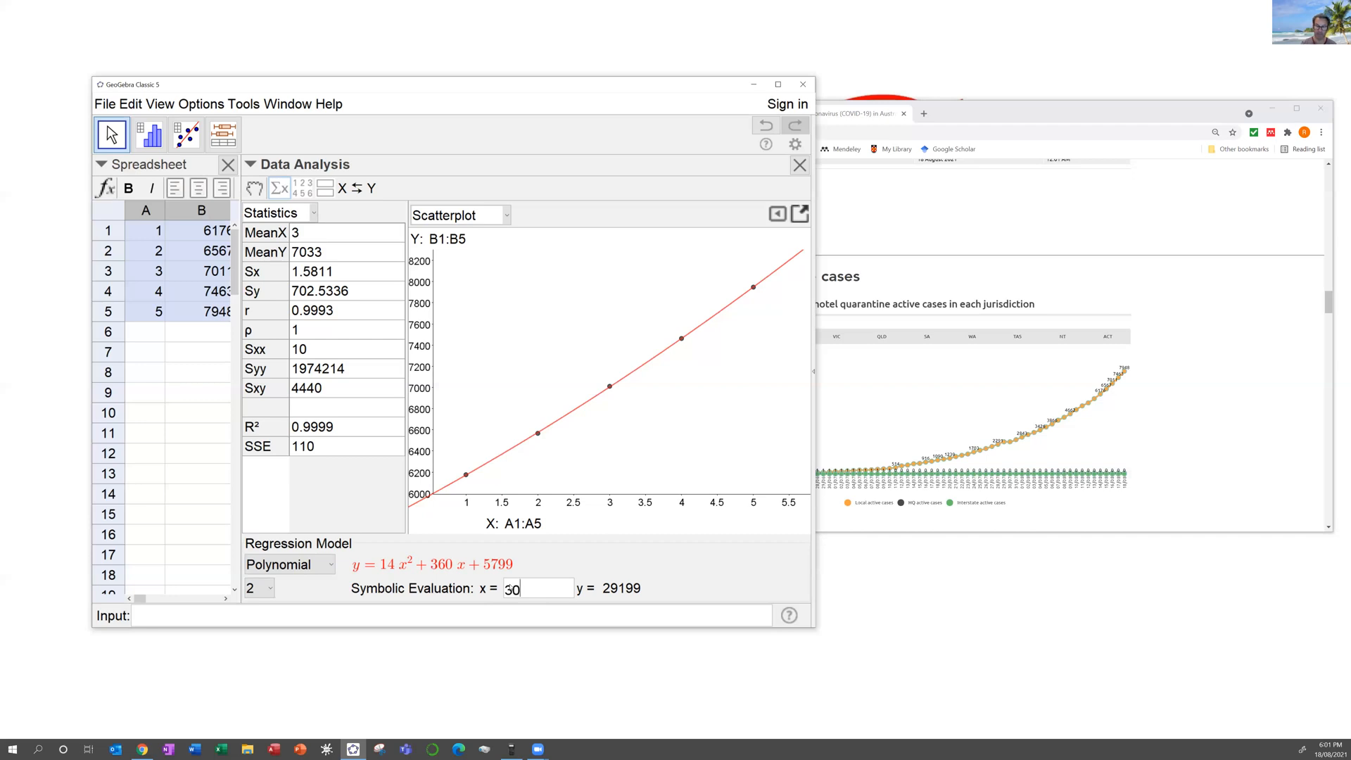
key("Return")
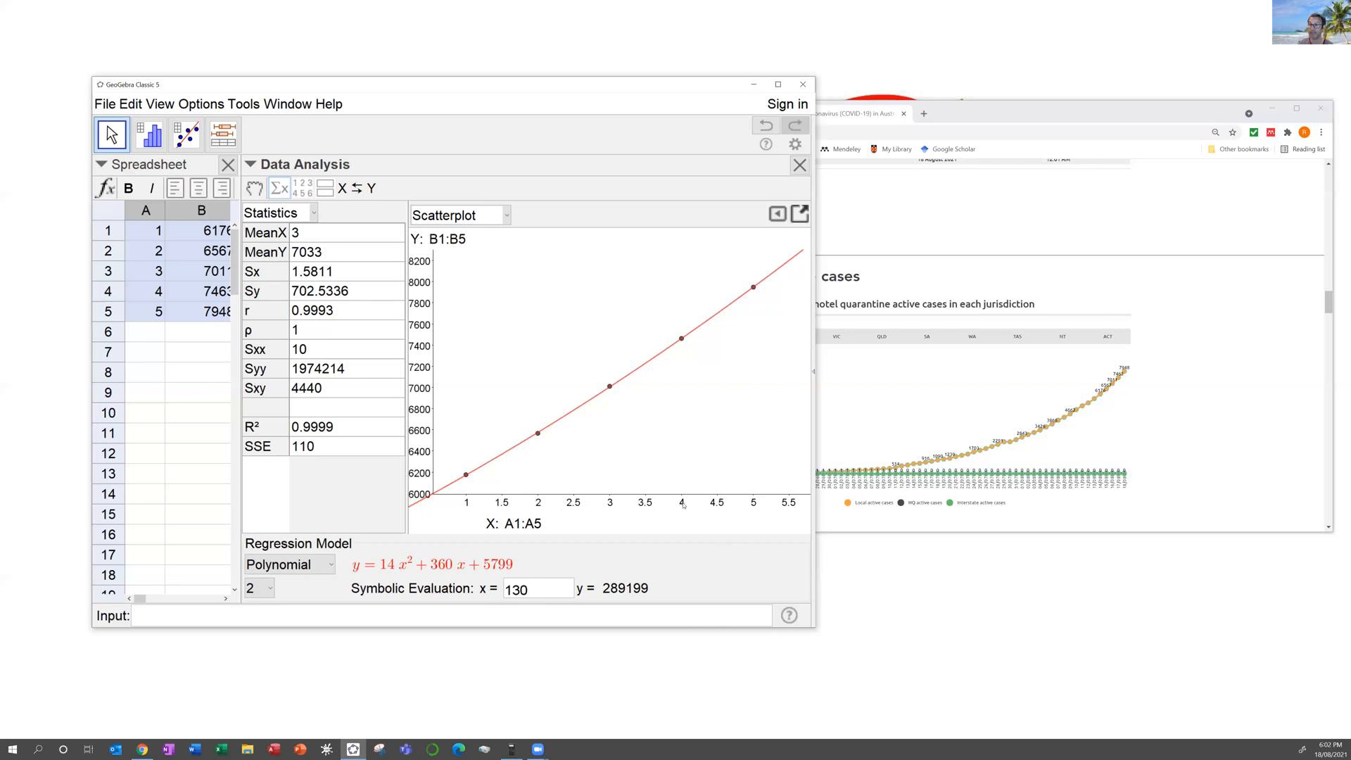
left_click(327, 566)
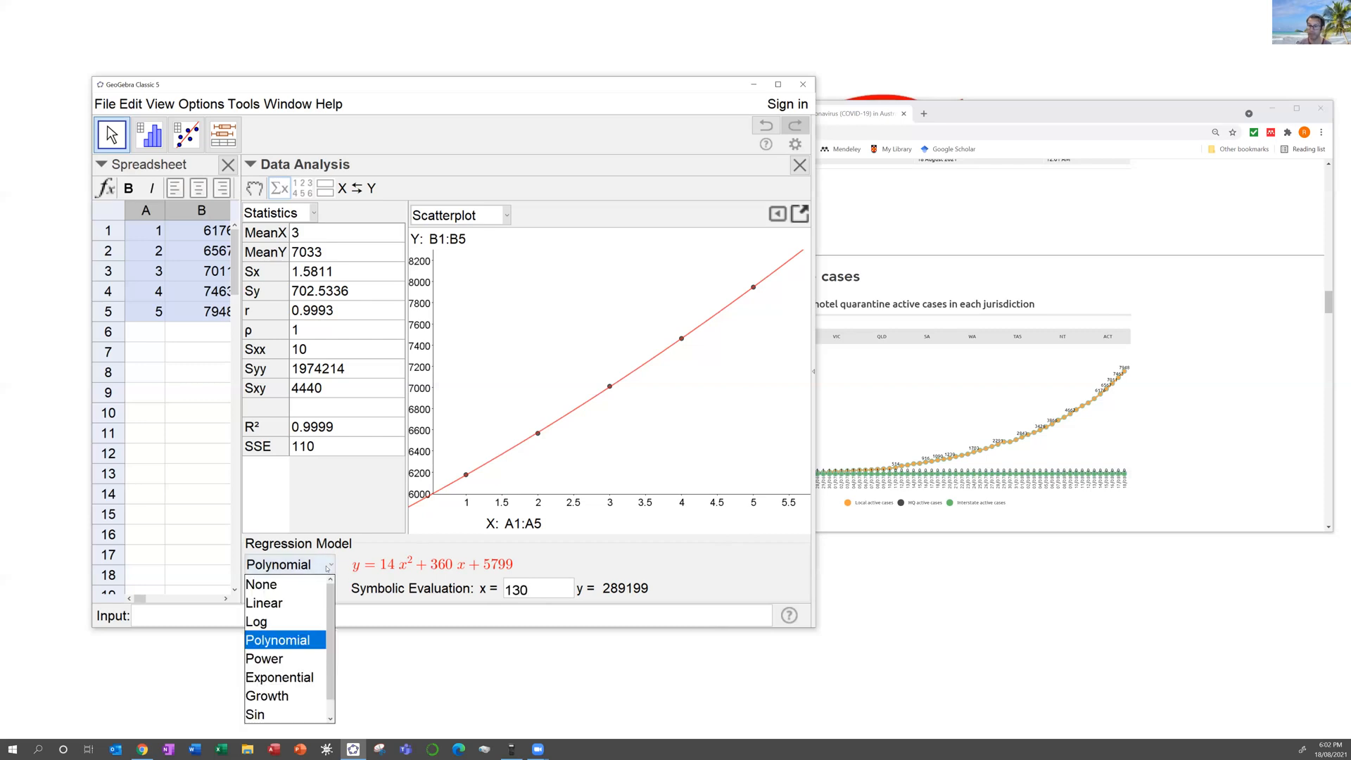
Step: Choose the Exponential model, giving y = 5794.43e^(0.06x) and 21549104.2449 at x = 130
left_click(300, 677)
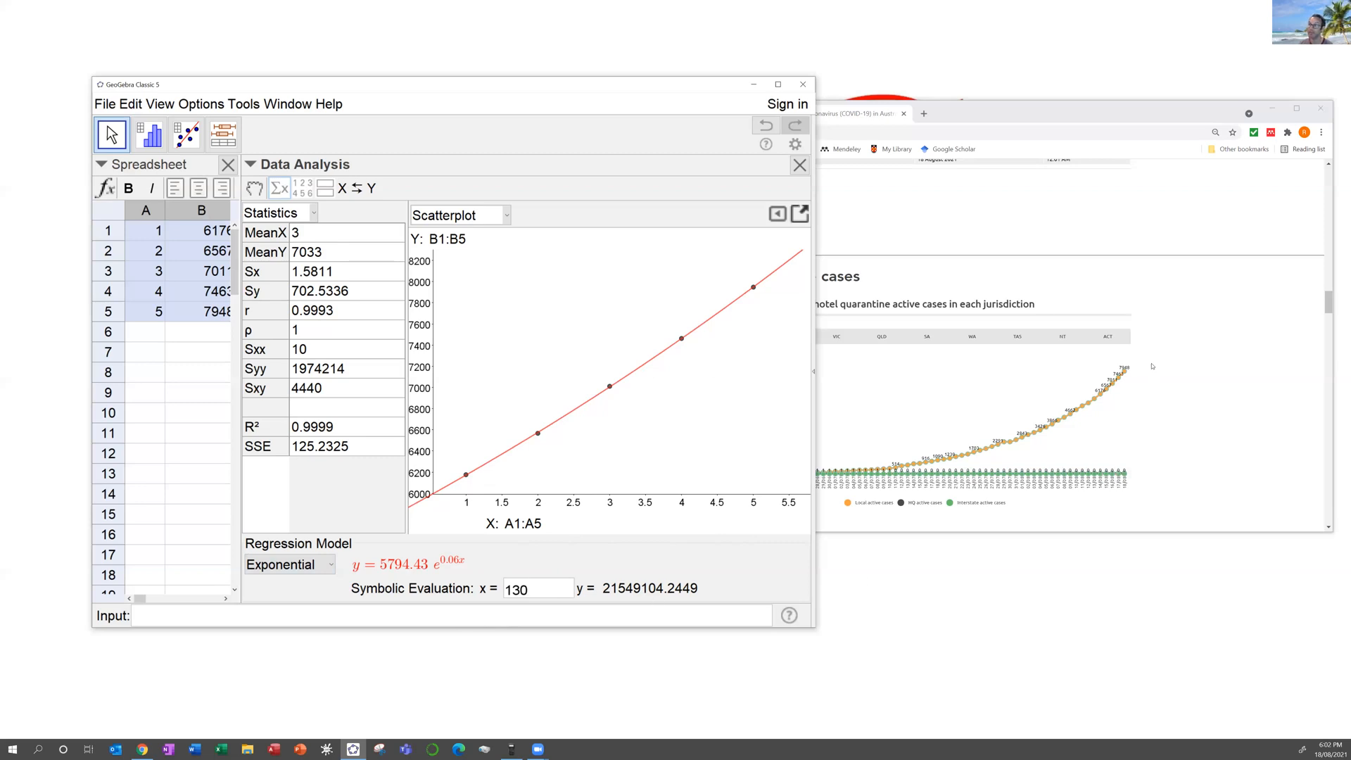
mouse_move(1125, 393)
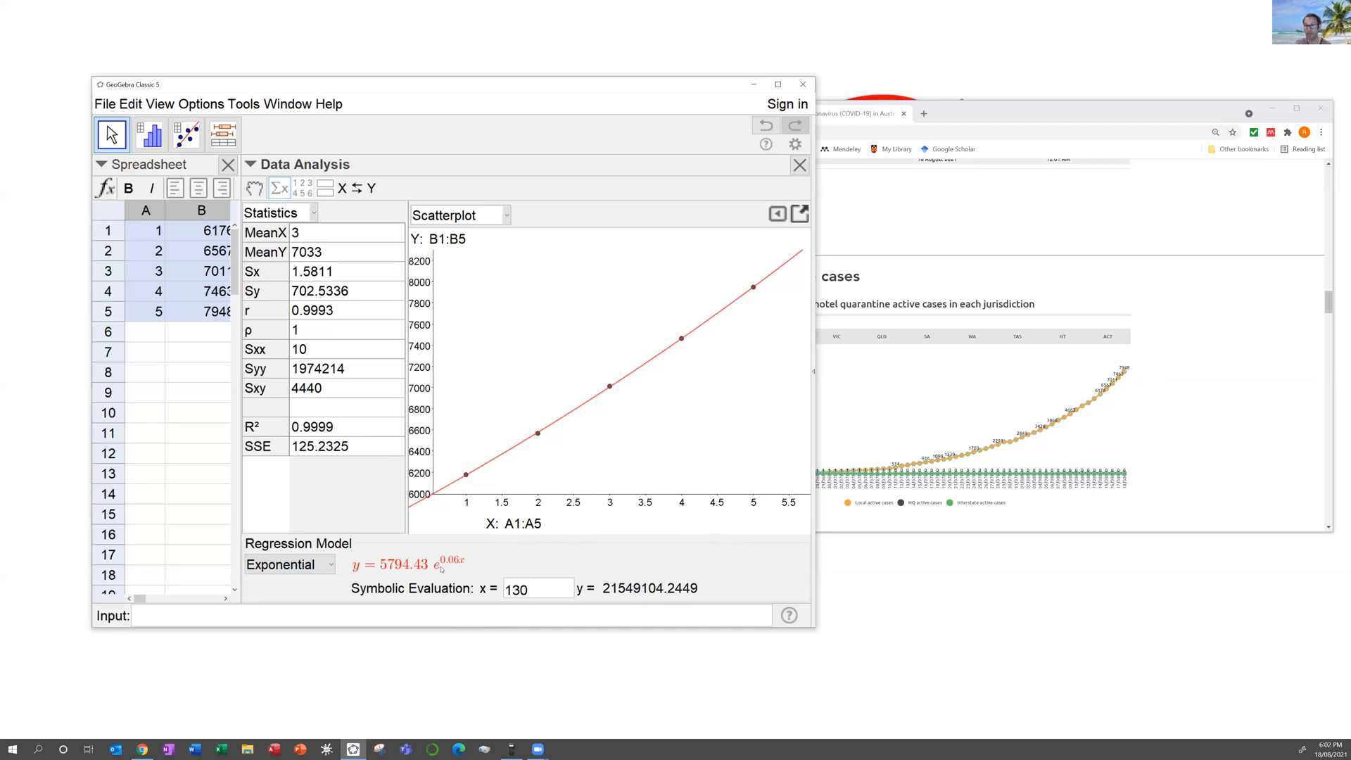
Step: Move the Casio emulator beside GeoGebra and compute e^0.06 = 1.061836547
left_click(512, 750)
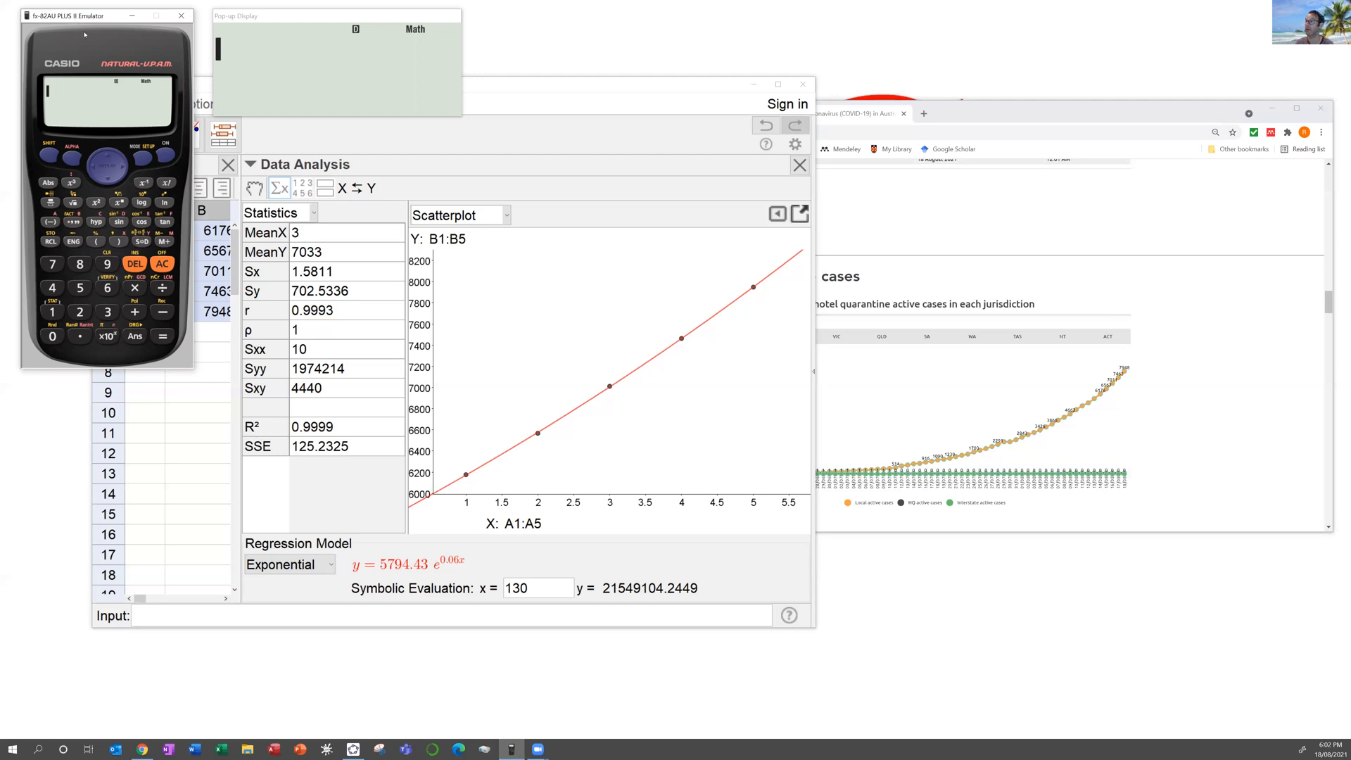
left_click_drag(76, 17, 899, 135)
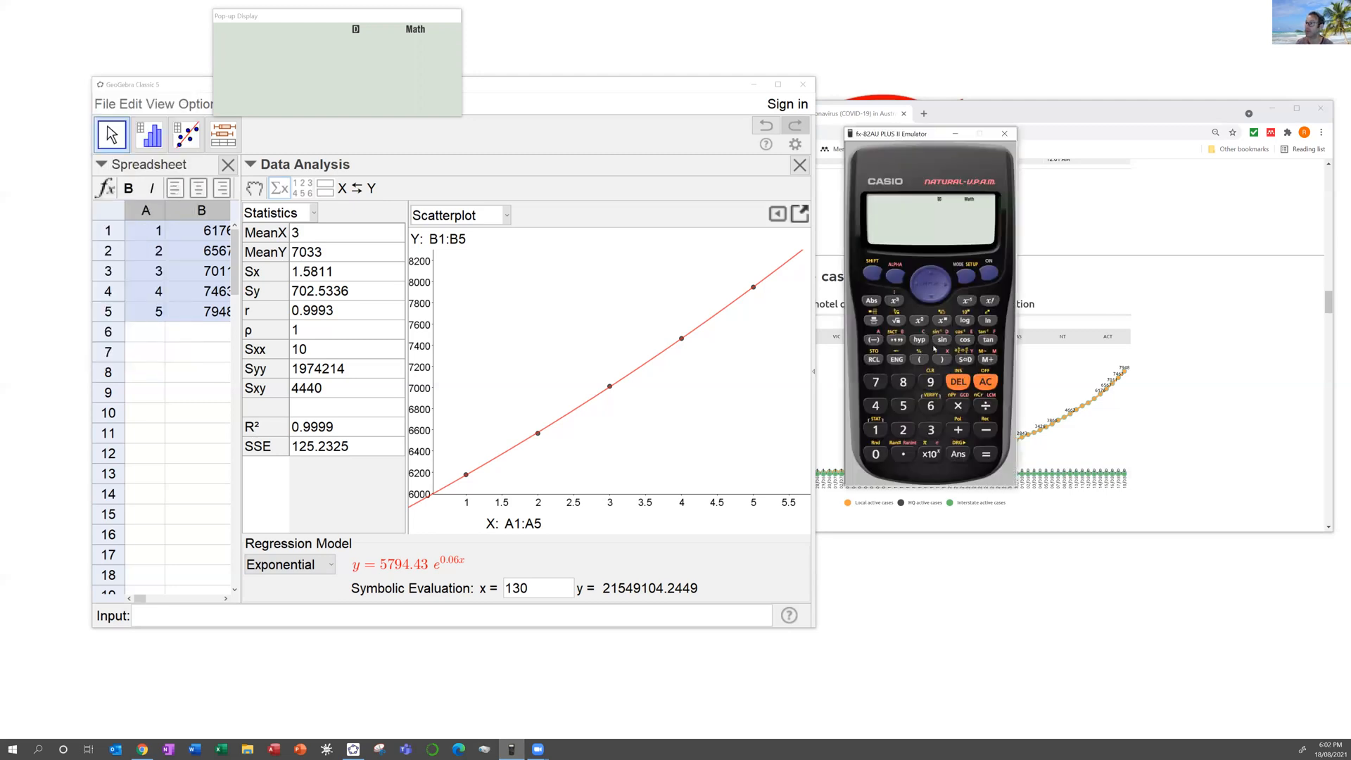
left_click(873, 274)
left_click(987, 323)
left_click(907, 453)
left_click(876, 454)
left_click(931, 406)
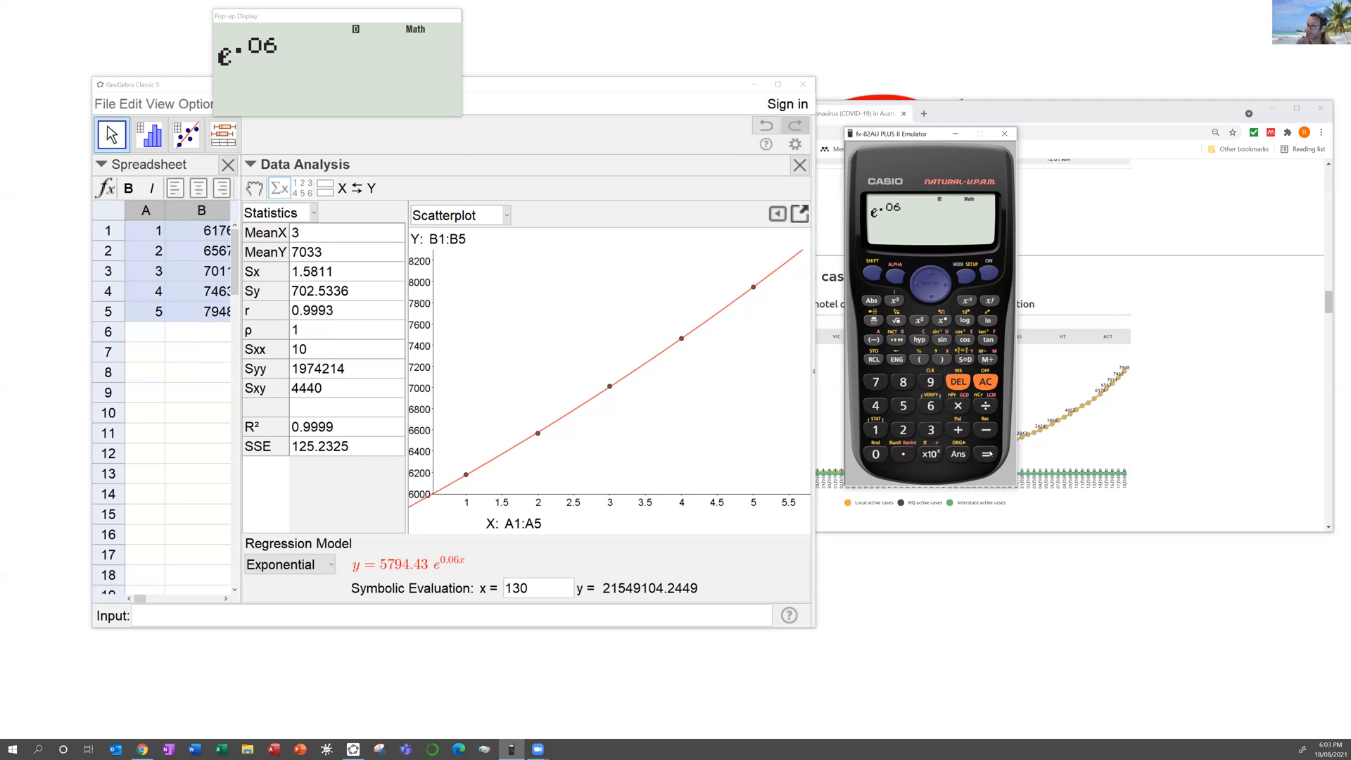
left_click(985, 454)
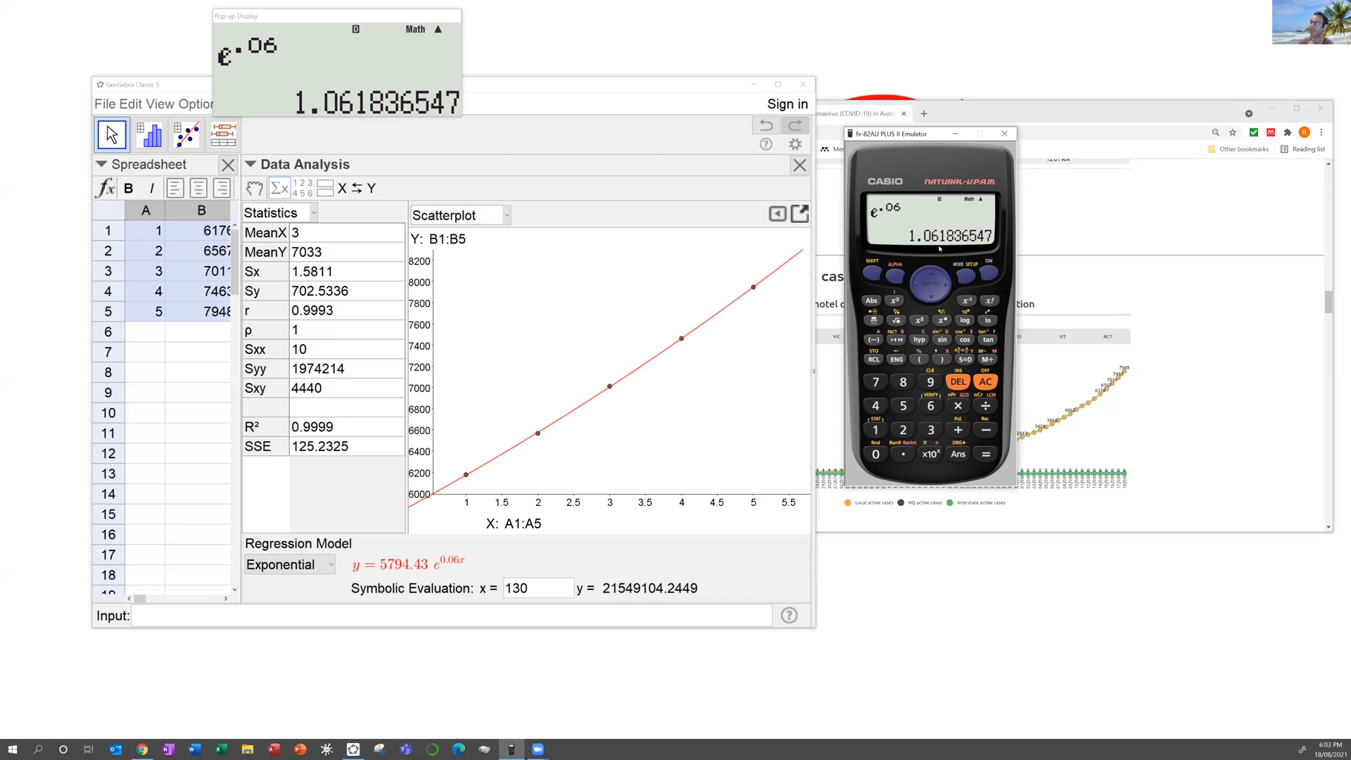
Step: Store the growth factor 1.061836547 in calculator variable A
left_click(874, 273)
left_click(874, 359)
left_click(876, 339)
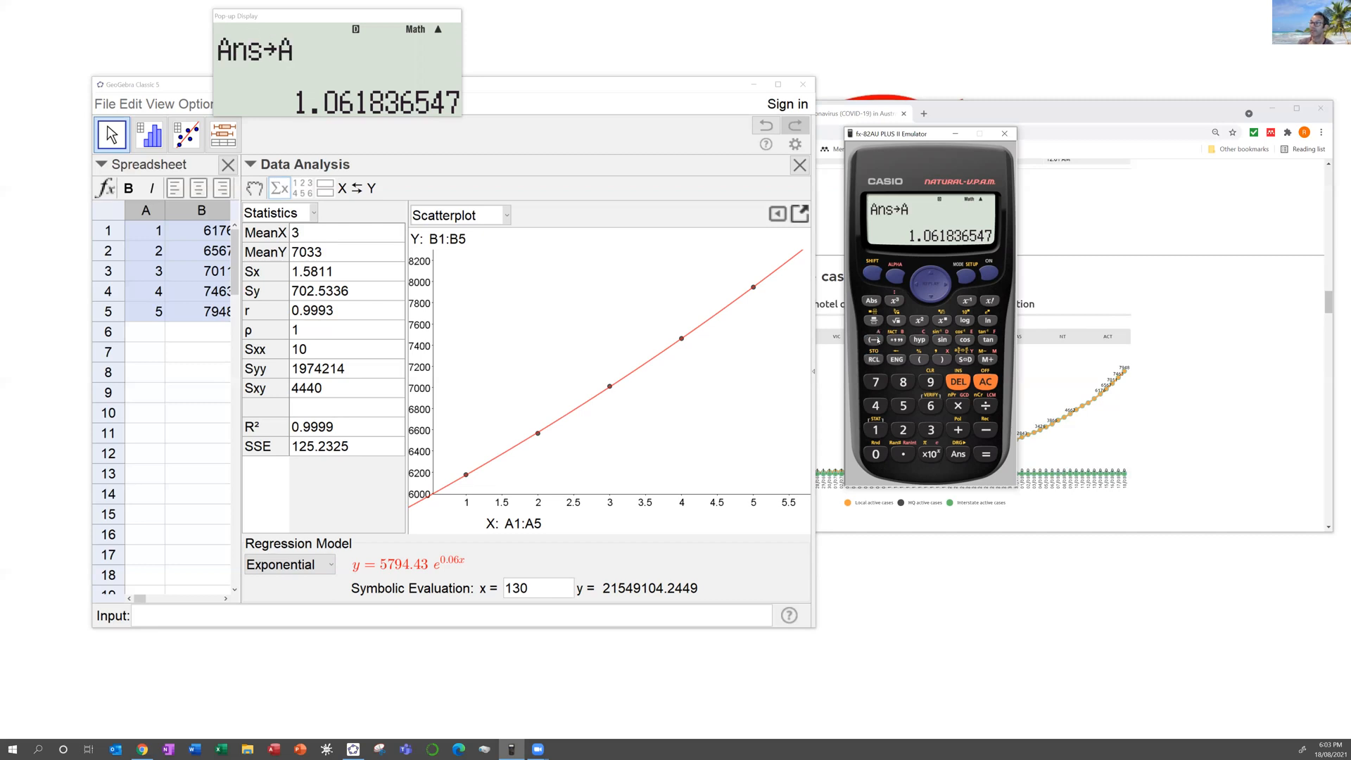
left_click(986, 384)
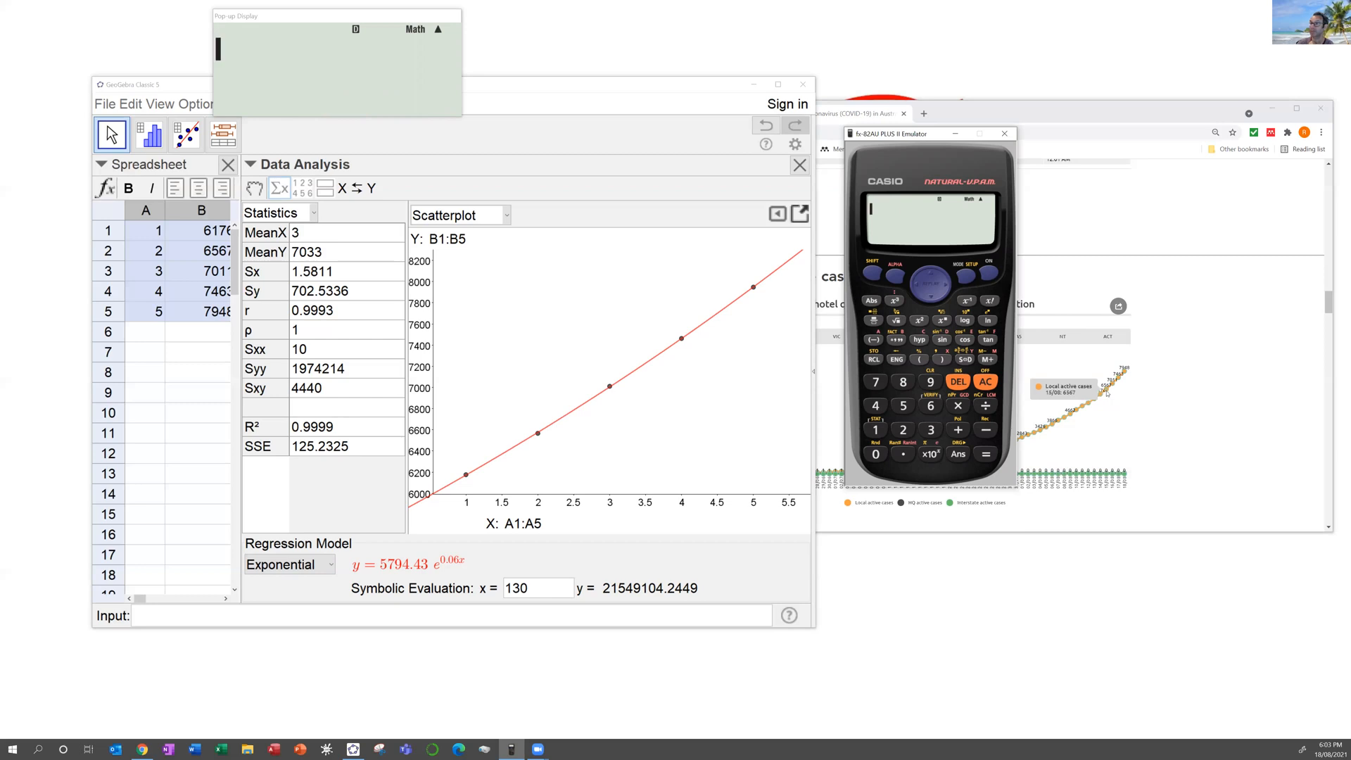
Step: Enter 6176 as the starting case count
left_click(931, 405)
left_click(877, 430)
left_click(876, 382)
left_click(931, 405)
left_click(958, 406)
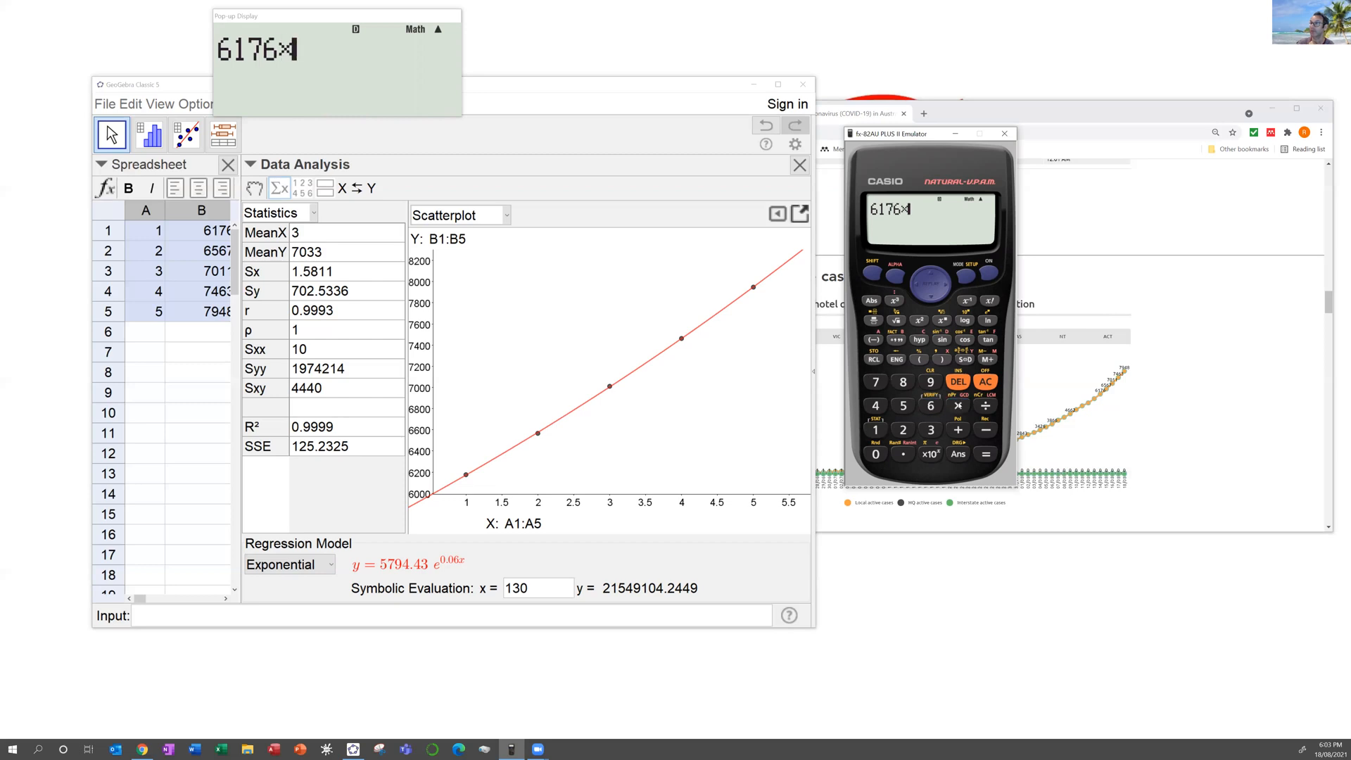
left_click(958, 381)
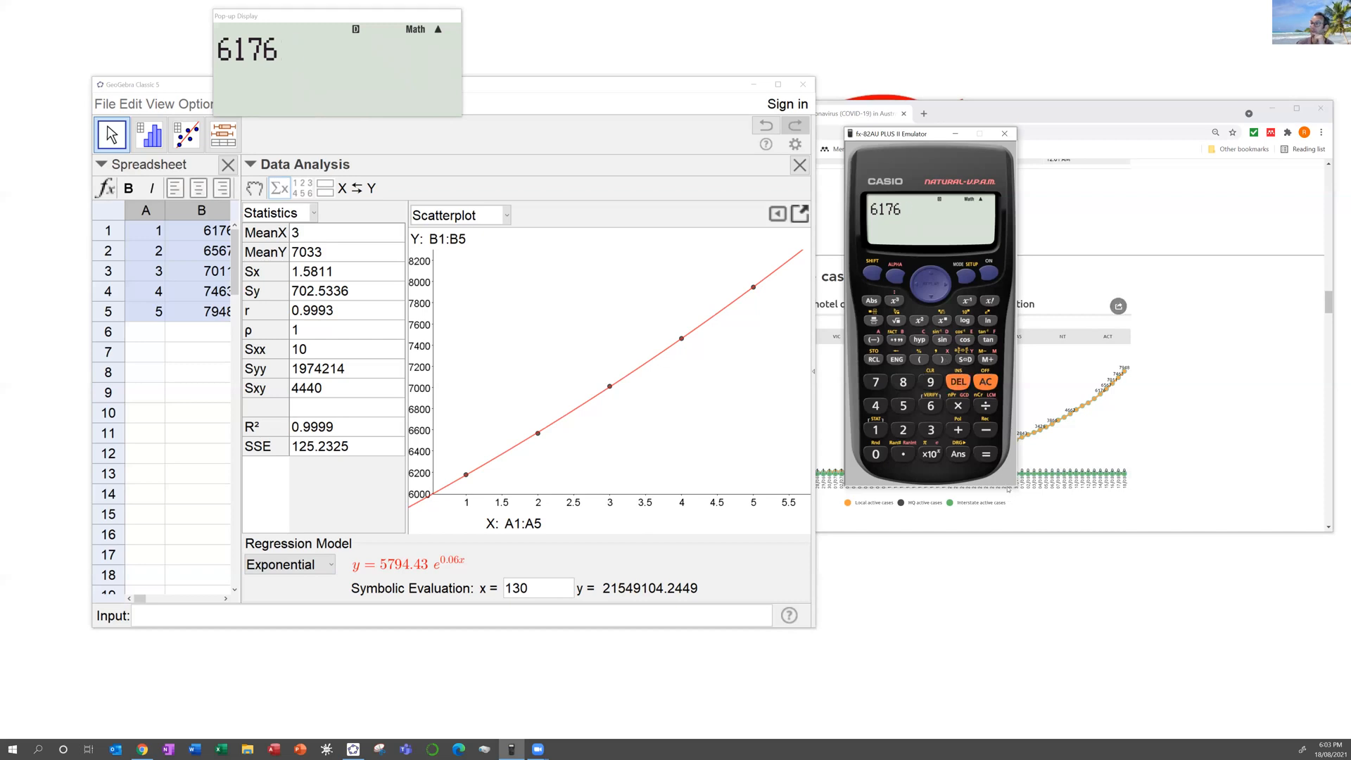
left_click(990, 457)
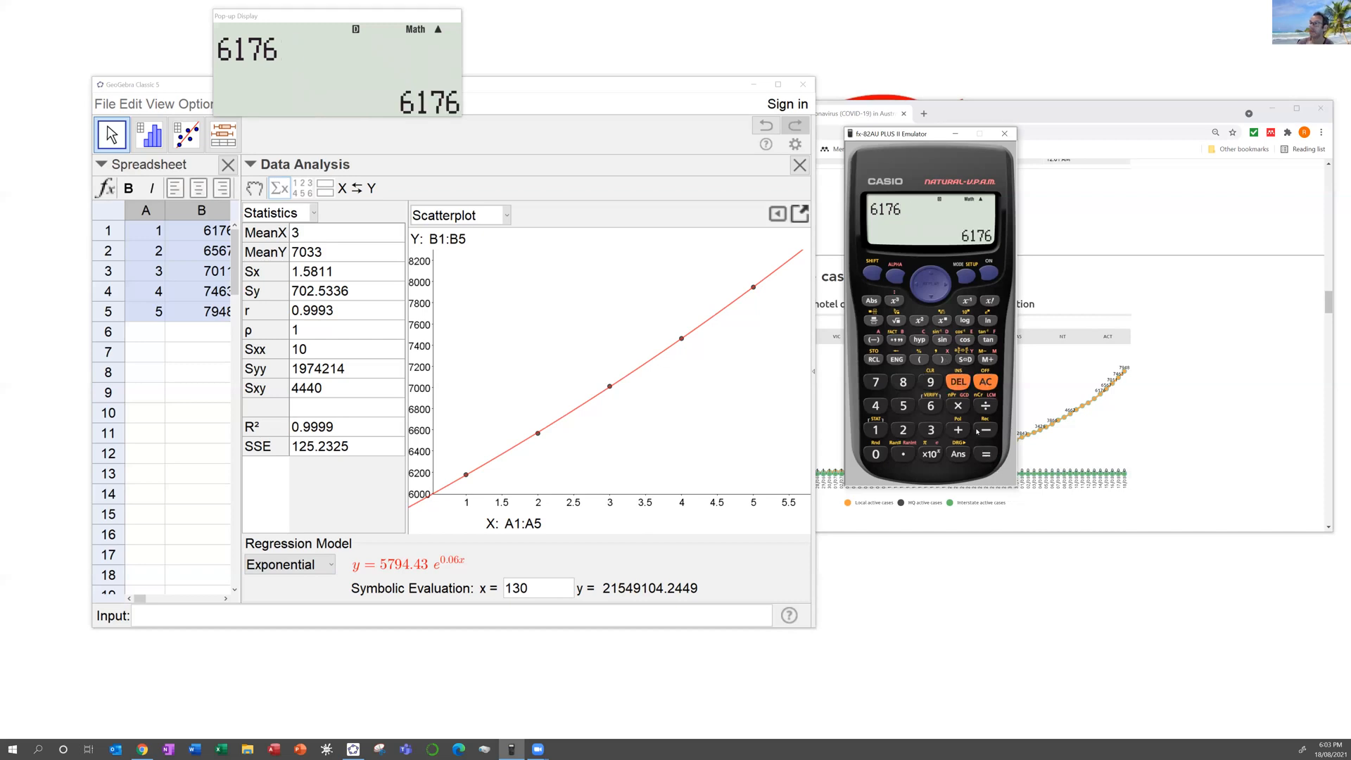
Step: Multiply Ans by A to predict the day-2 count, 6557.902511
left_click(990, 380)
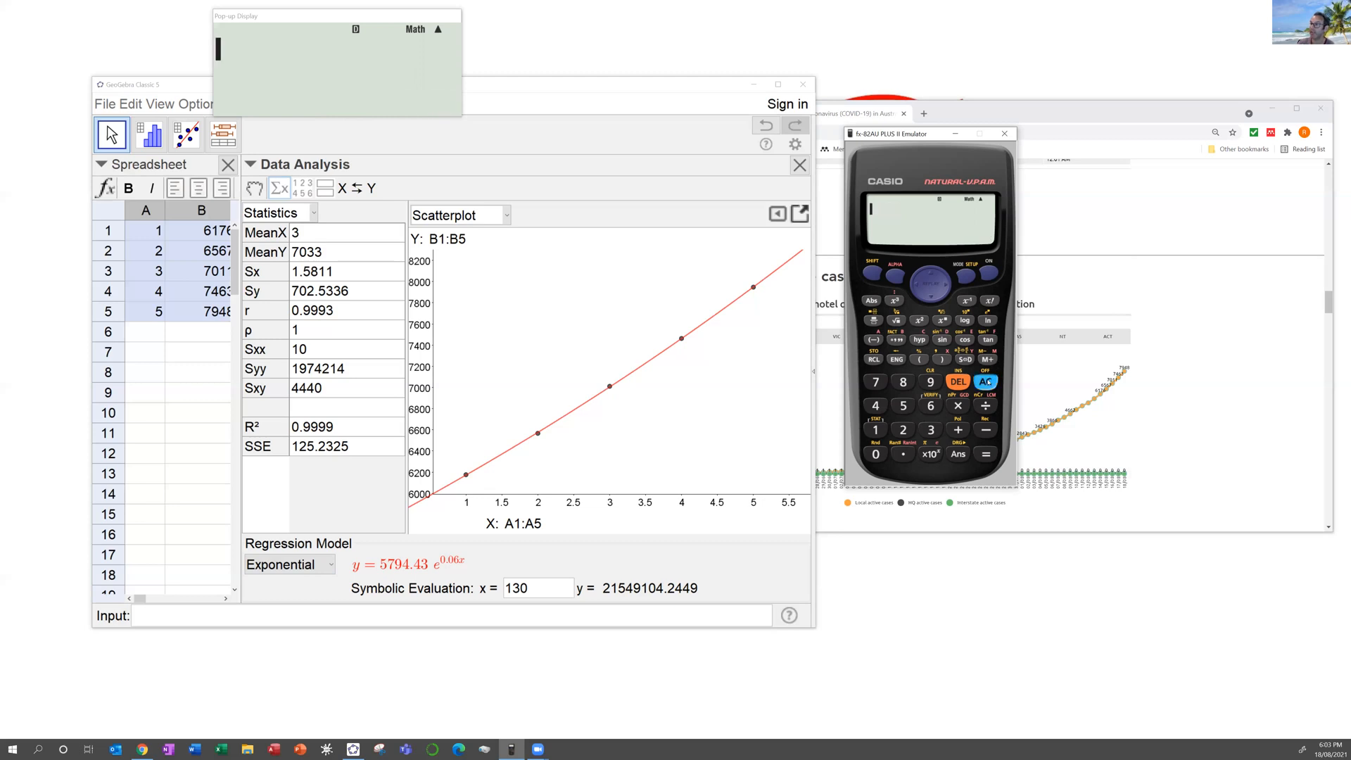
left_click(960, 454)
left_click(957, 405)
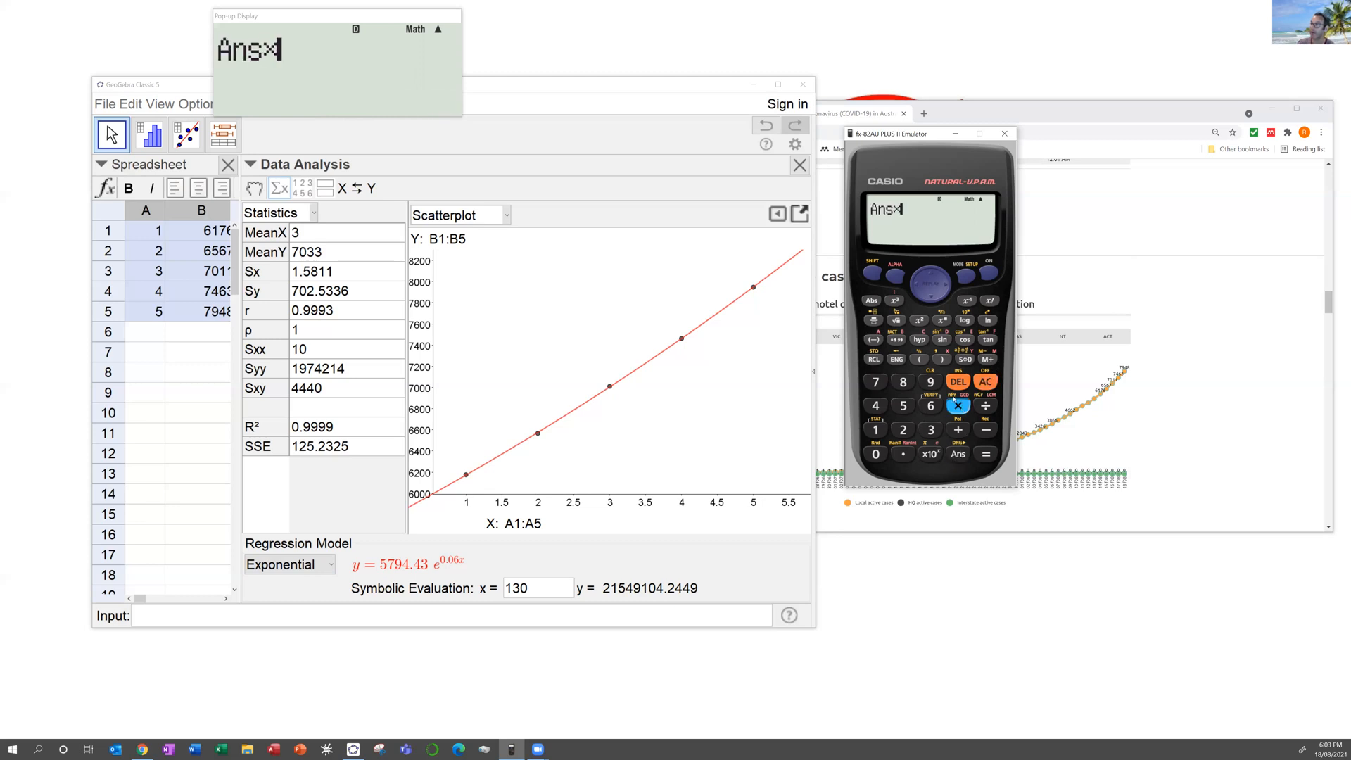
left_click(894, 276)
left_click(874, 339)
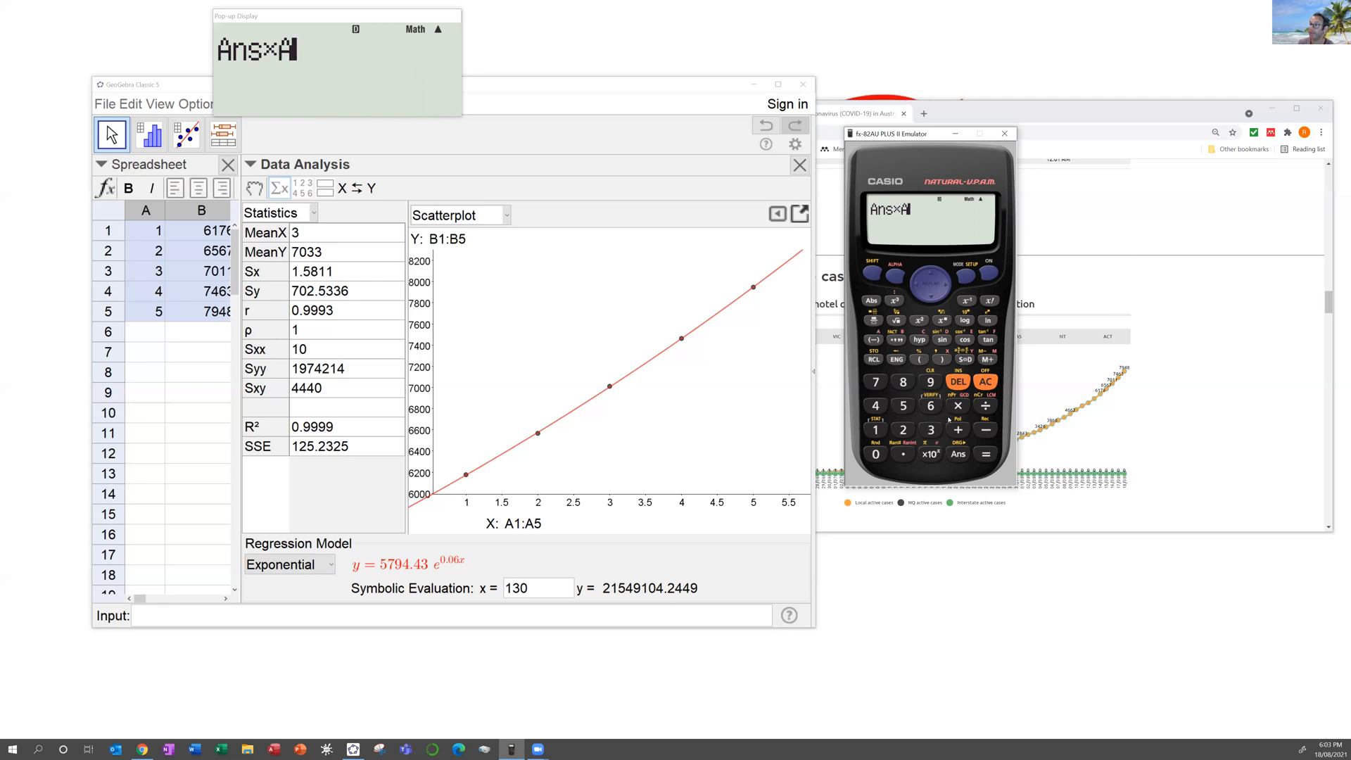
left_click(987, 454)
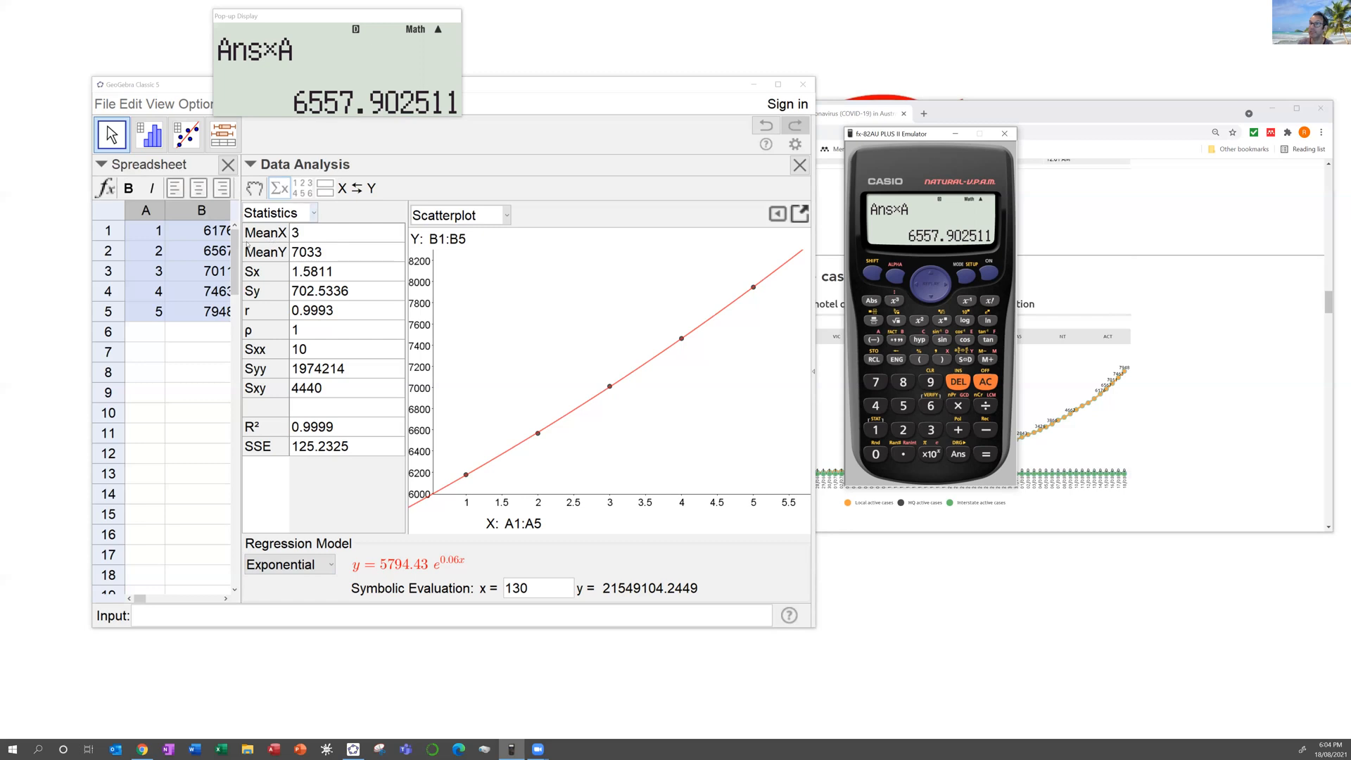
Step: Widen the spreadsheet column, then recall Ans×A to predict day 3, 6963.420555
left_click_drag(238, 244, 254, 244)
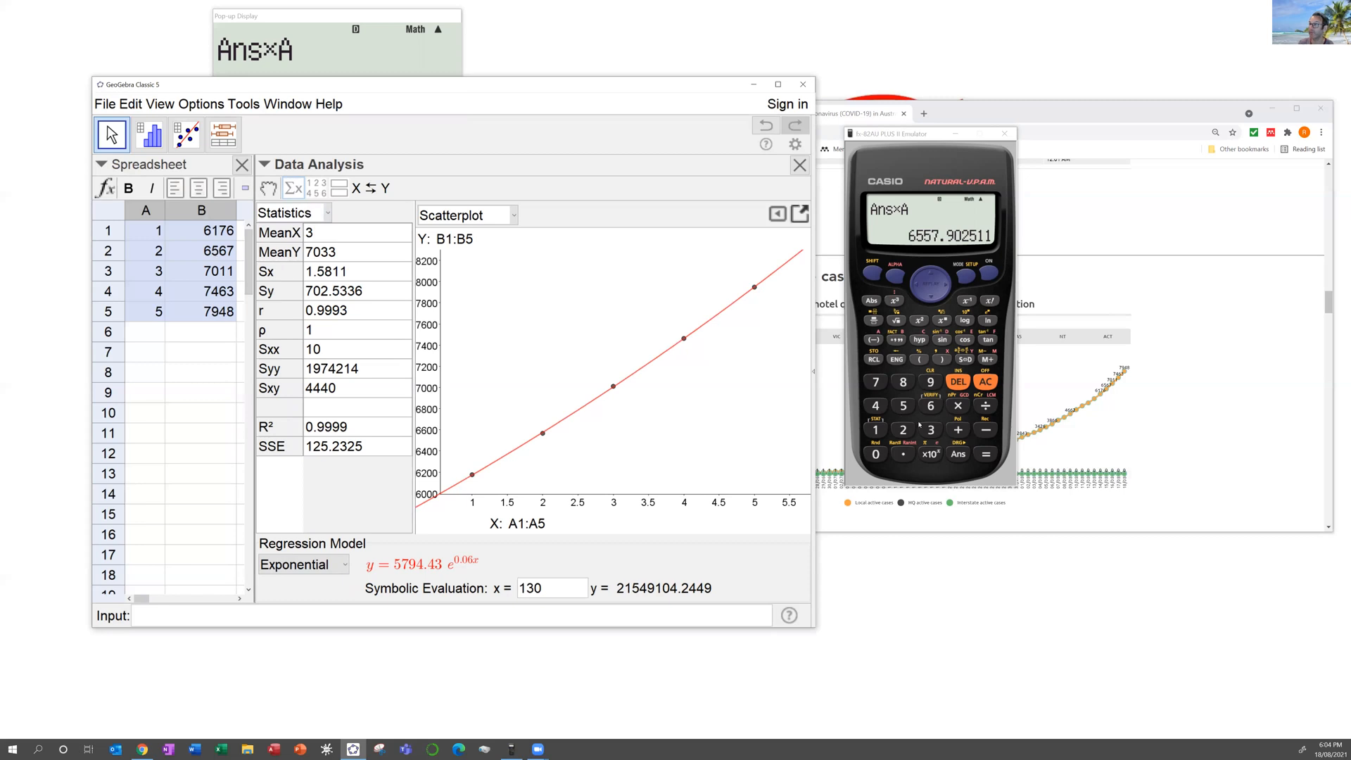
left_click(958, 454)
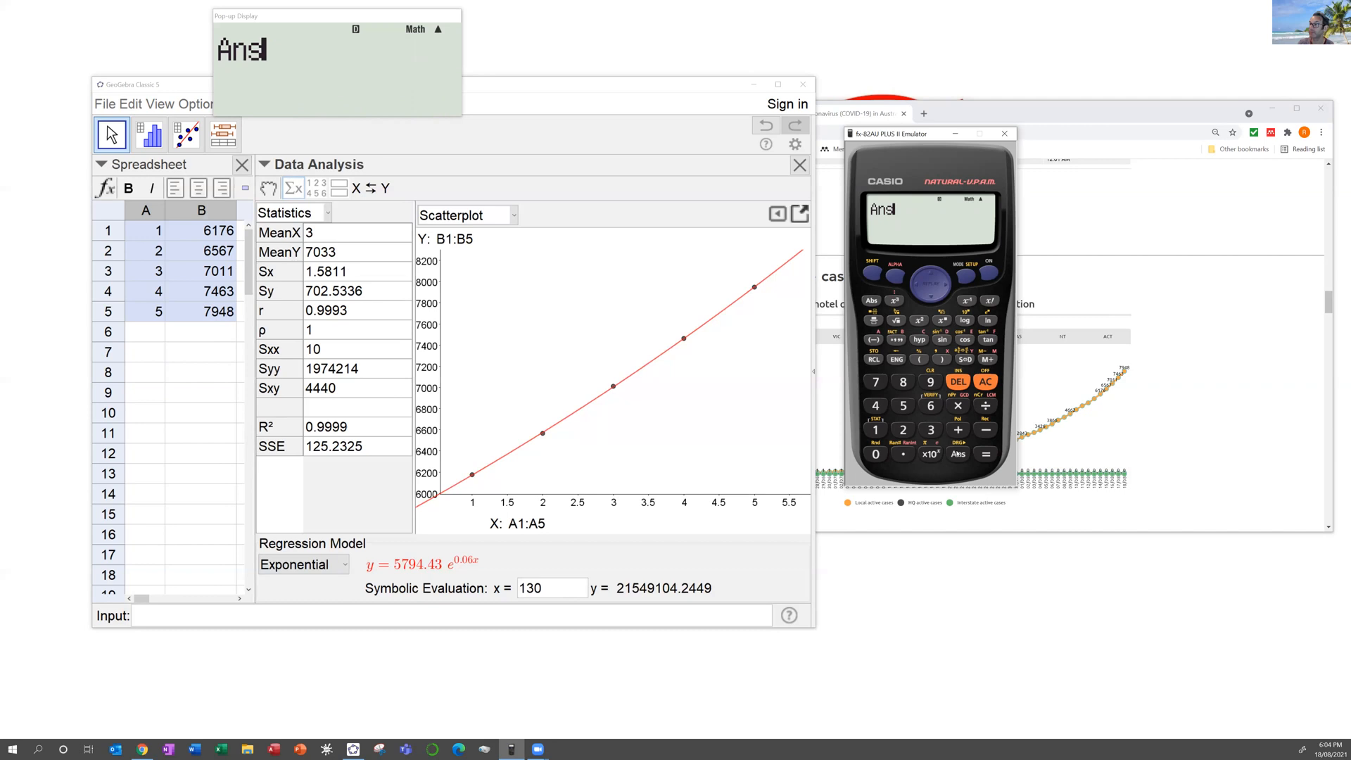
left_click(957, 384)
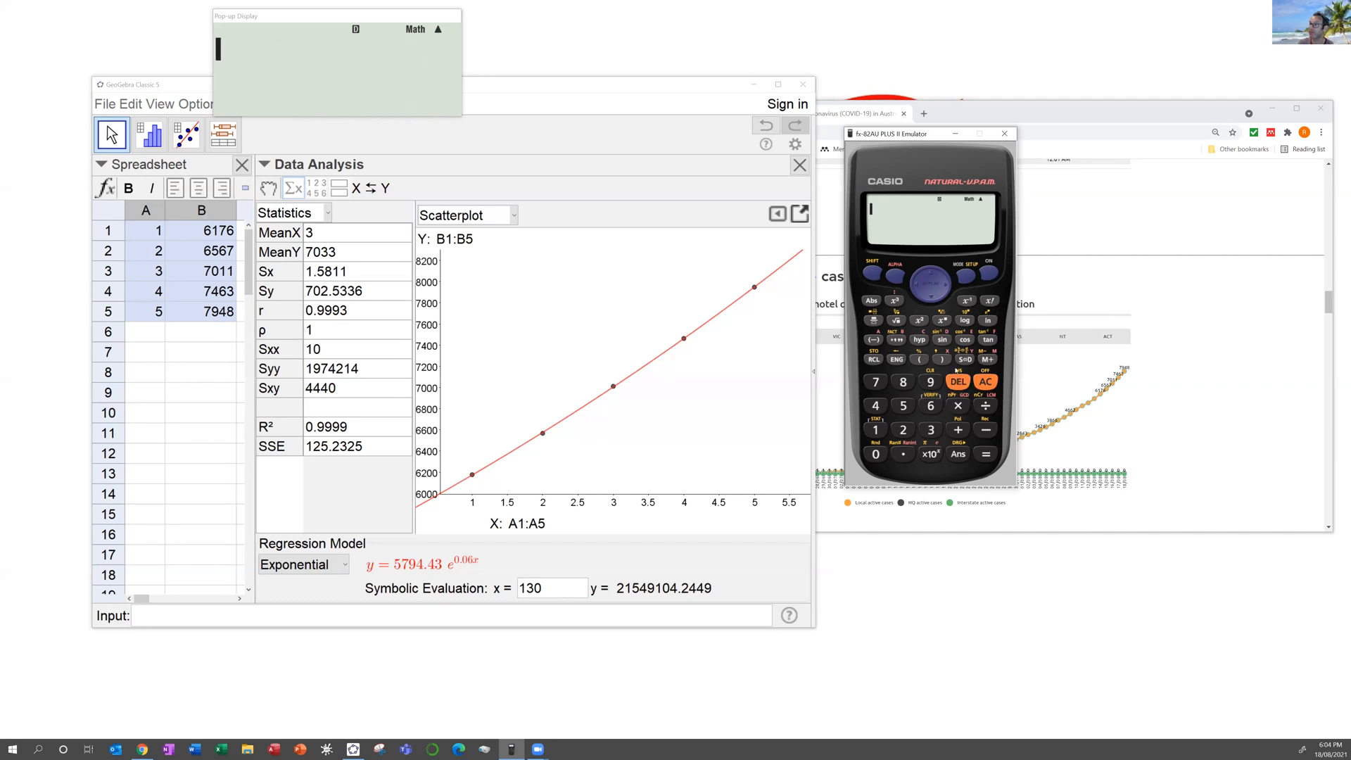
left_click(930, 274)
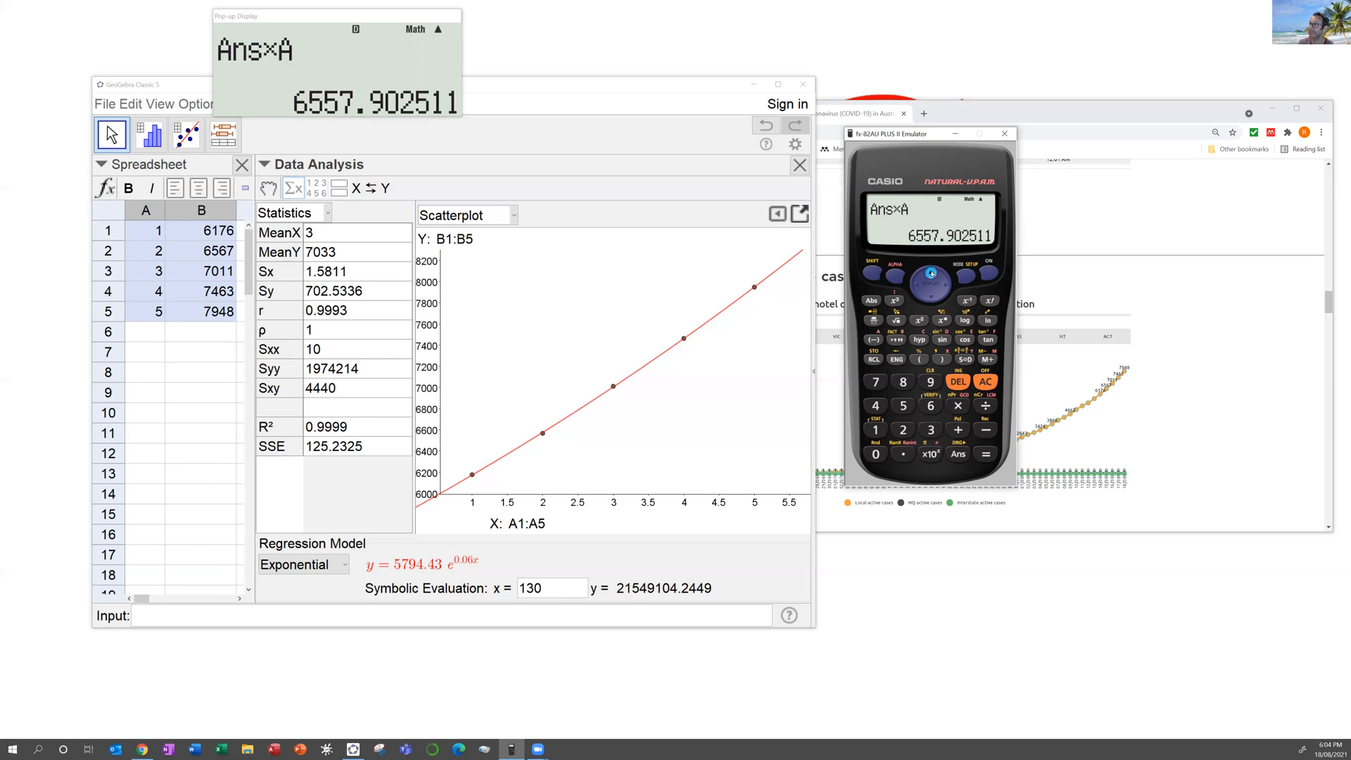
left_click(985, 454)
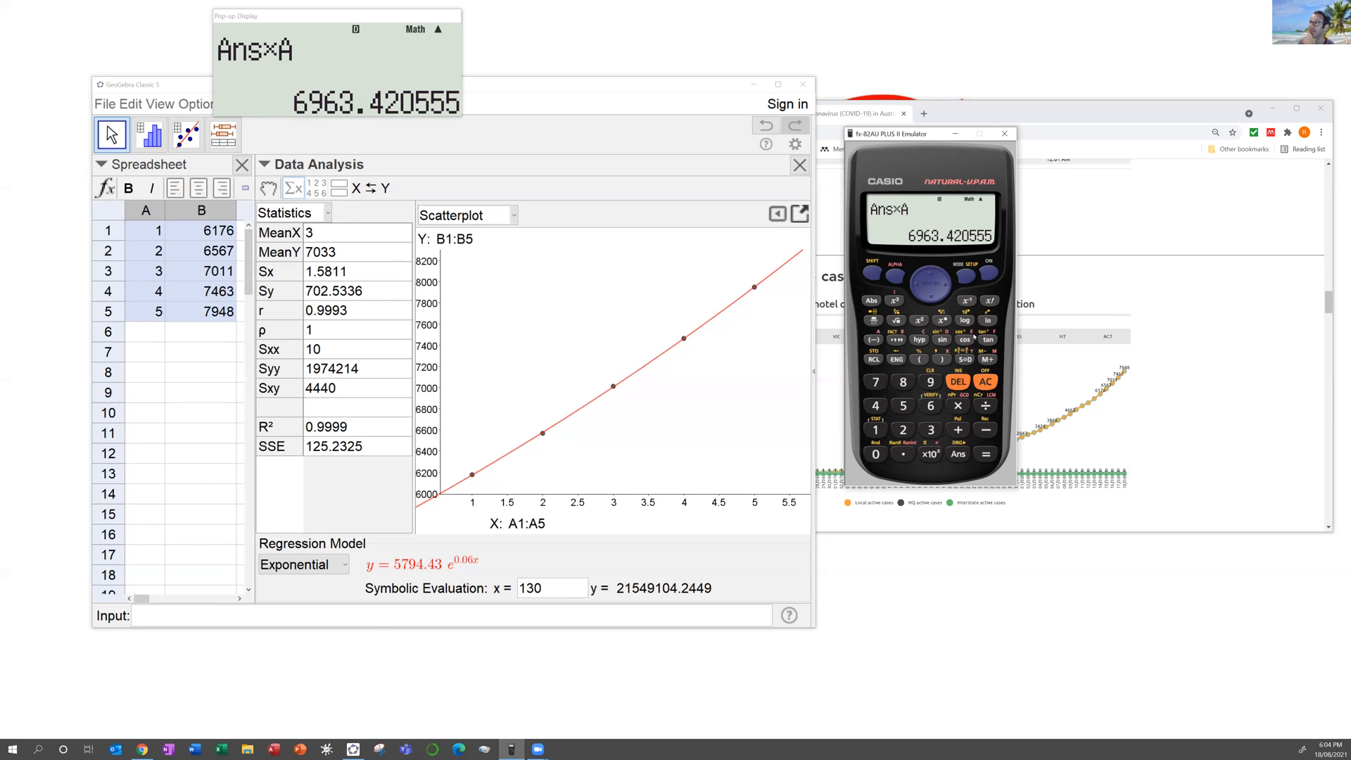
Step: Repeat Ans×A day by day from 7394.014435 until the projection reaches 27678.9117
left_click(987, 455)
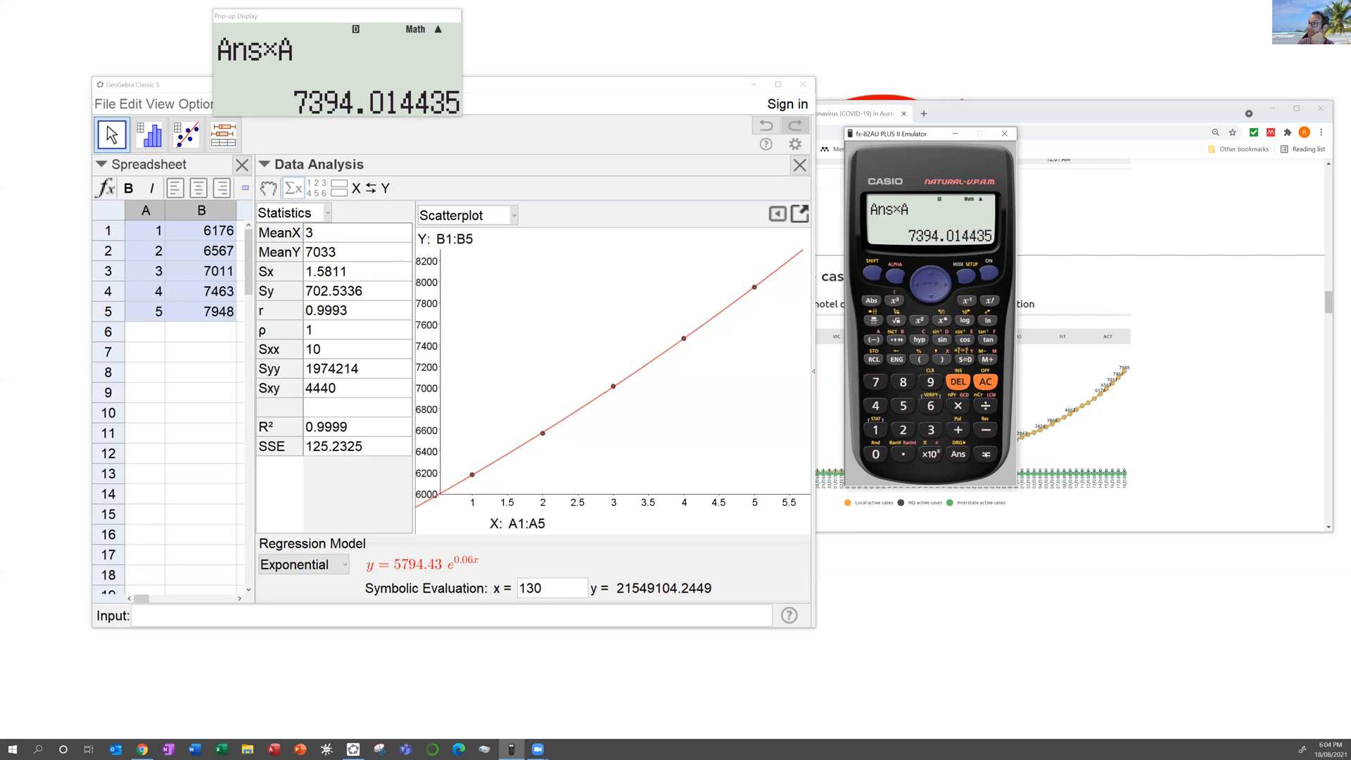
left_click(987, 455)
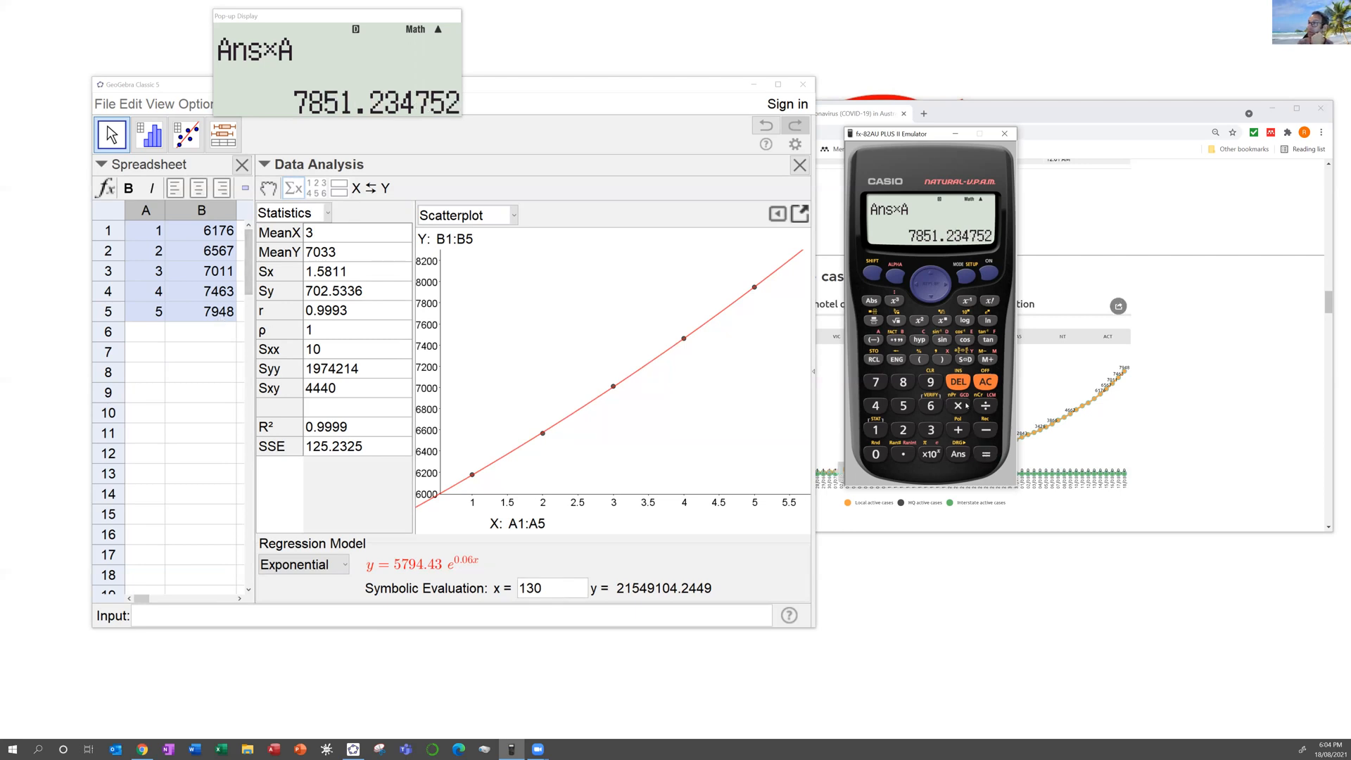
left_click(986, 455)
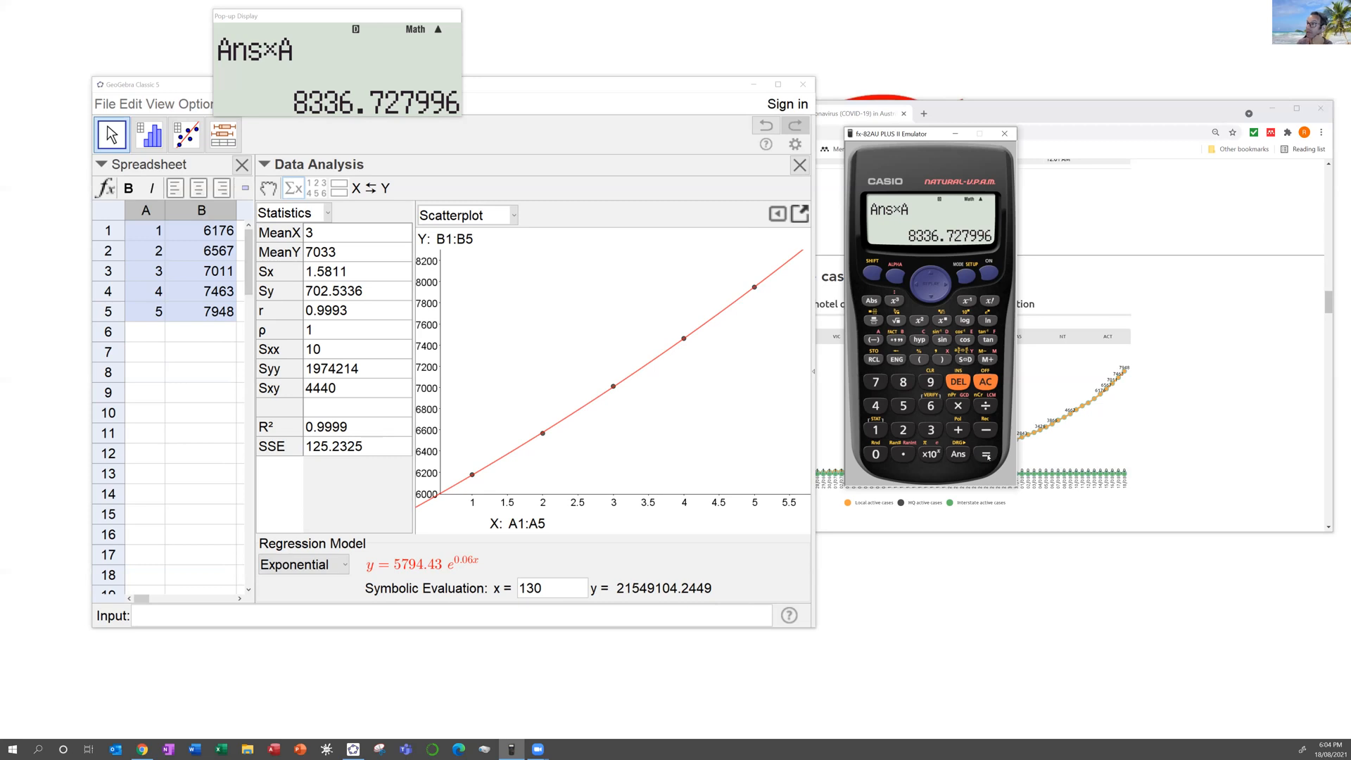
left_click(987, 455)
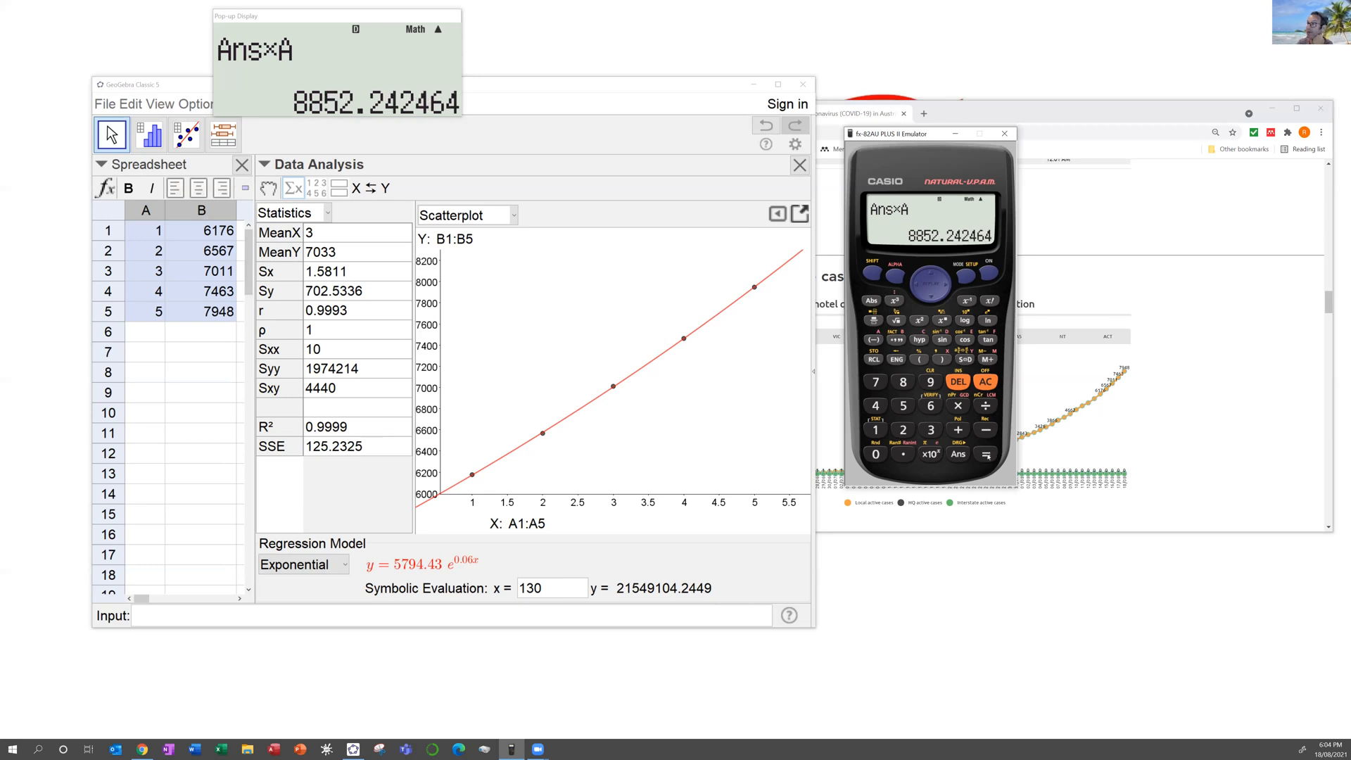
left_click(987, 455)
left_click(986, 456)
left_click(986, 455)
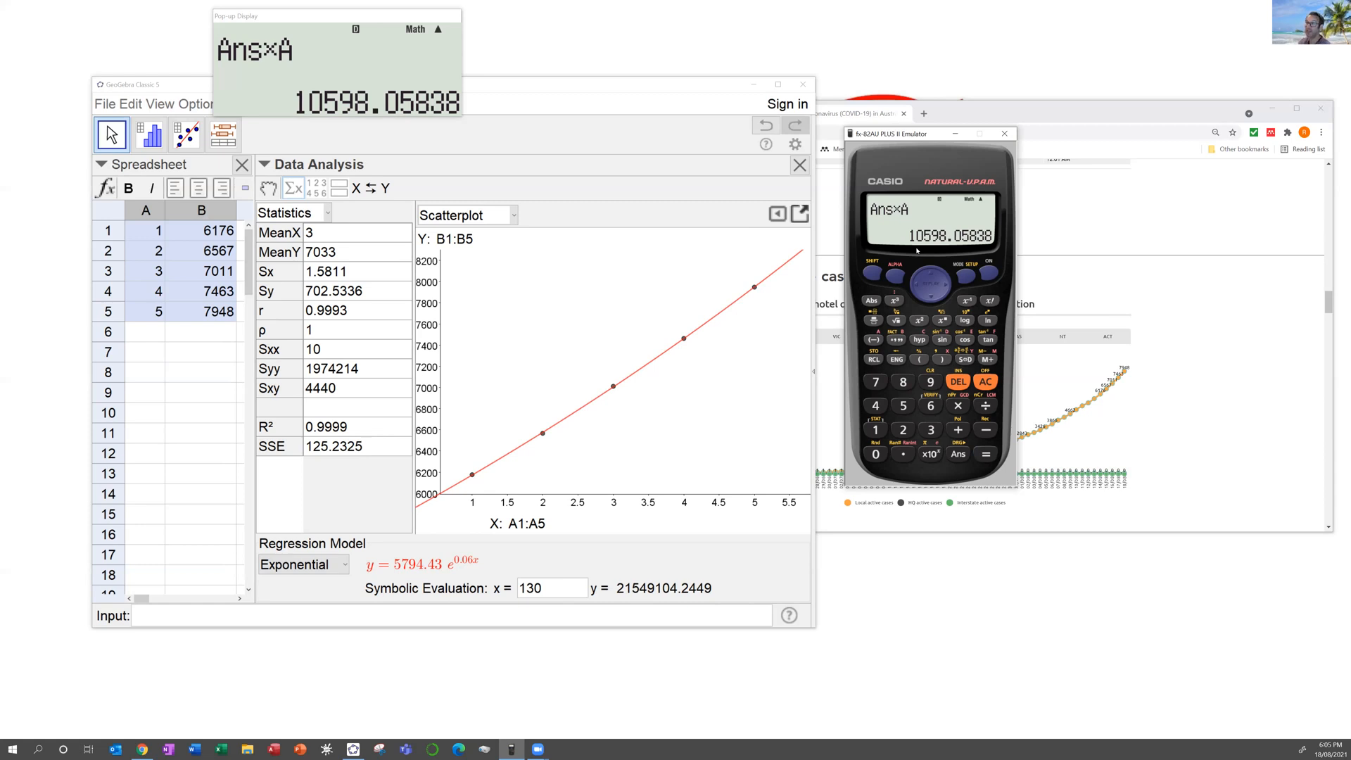
left_click(985, 454)
left_click(986, 454)
left_click(986, 454)
left_click(986, 454)
left_click(985, 454)
left_click(986, 454)
left_click(986, 454)
left_click(986, 454)
left_click(989, 454)
left_click(989, 454)
left_click(989, 454)
left_click(988, 454)
left_click(988, 454)
left_click(988, 454)
left_click(989, 454)
left_click(989, 454)
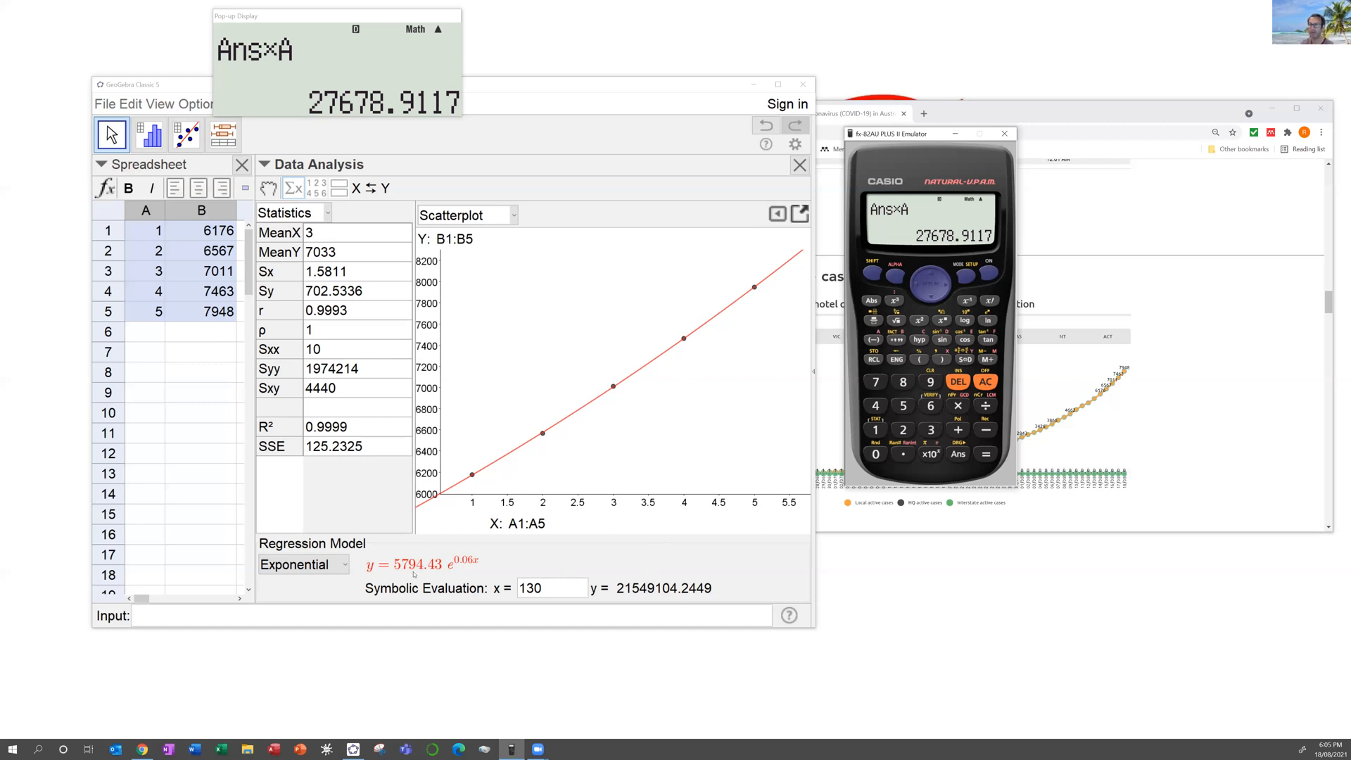
Step: Switch to a Growth fit, y = 5794.43·1.07^x, and recall A = 1.061836547 on the calculator
left_click(327, 564)
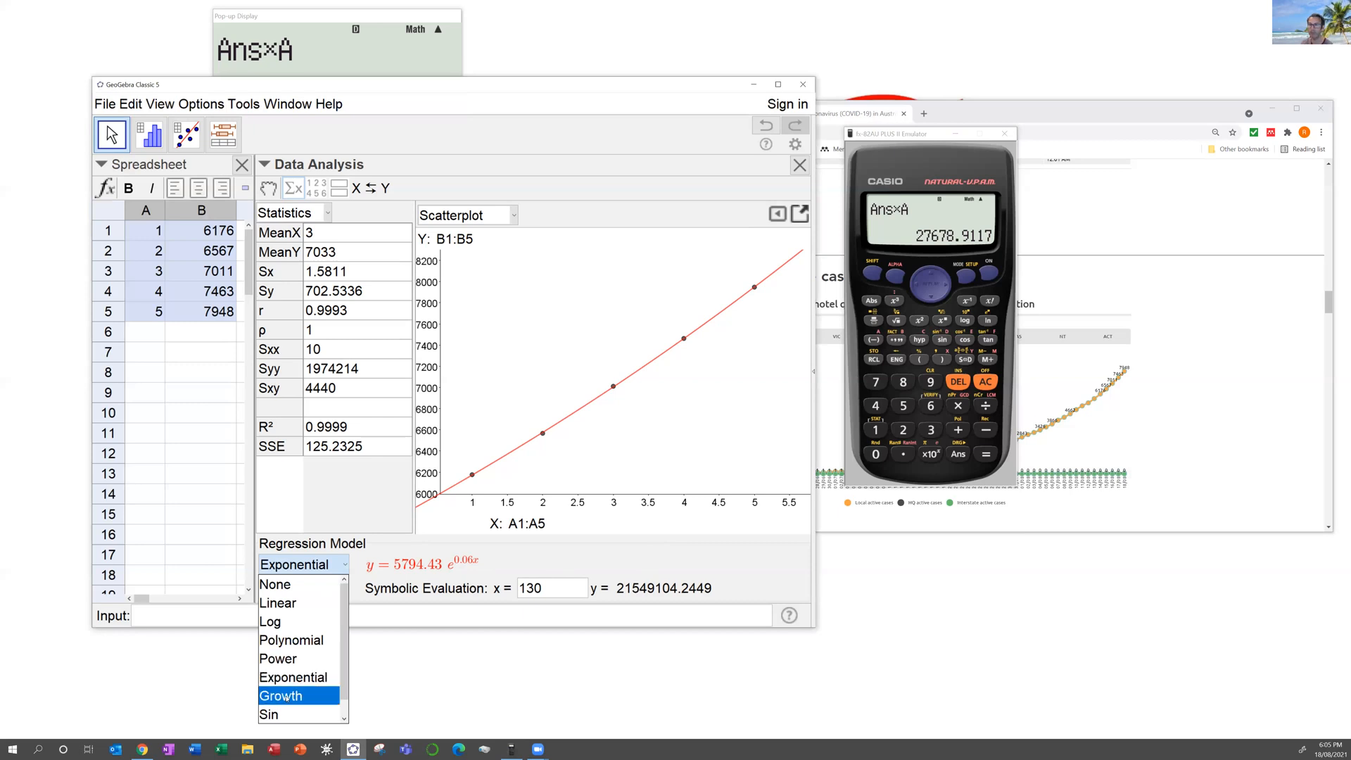
left_click(283, 696)
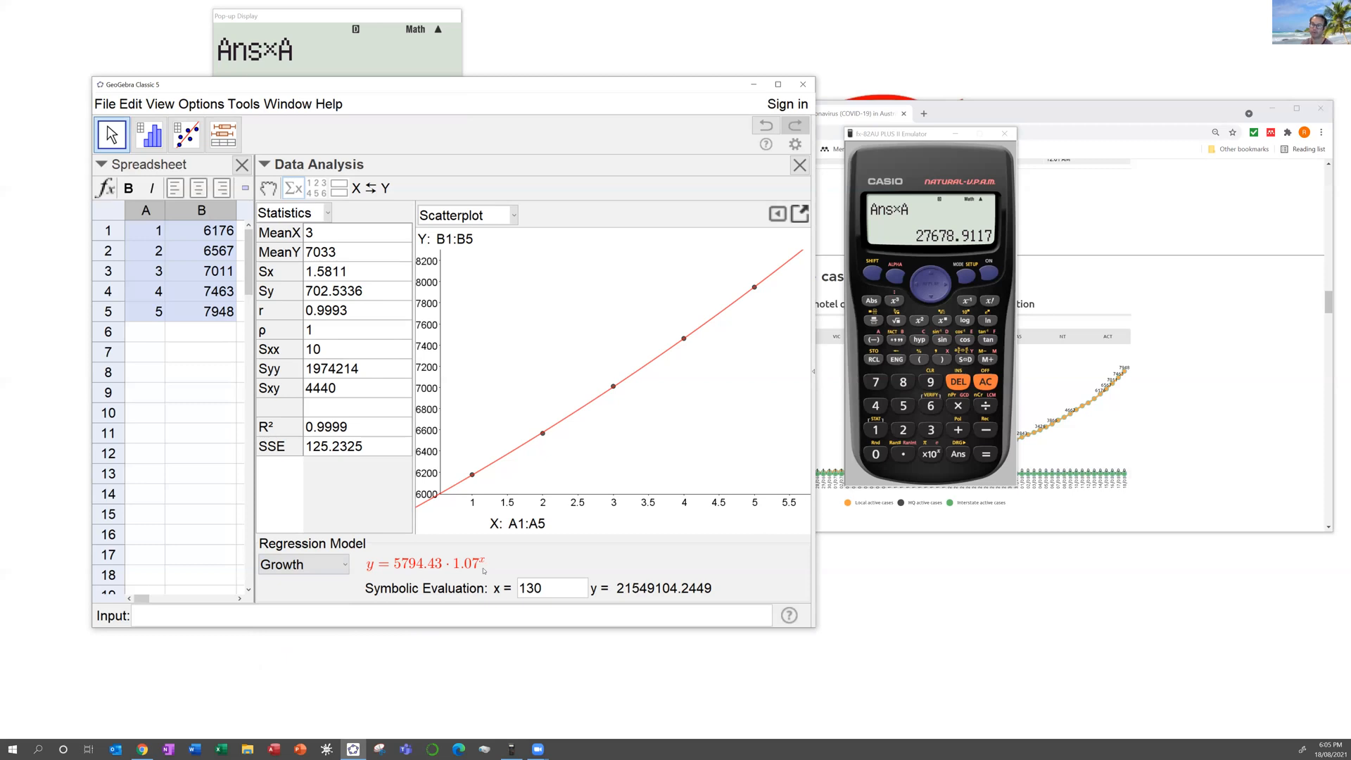
left_click(873, 273)
left_click(873, 273)
left_click(895, 277)
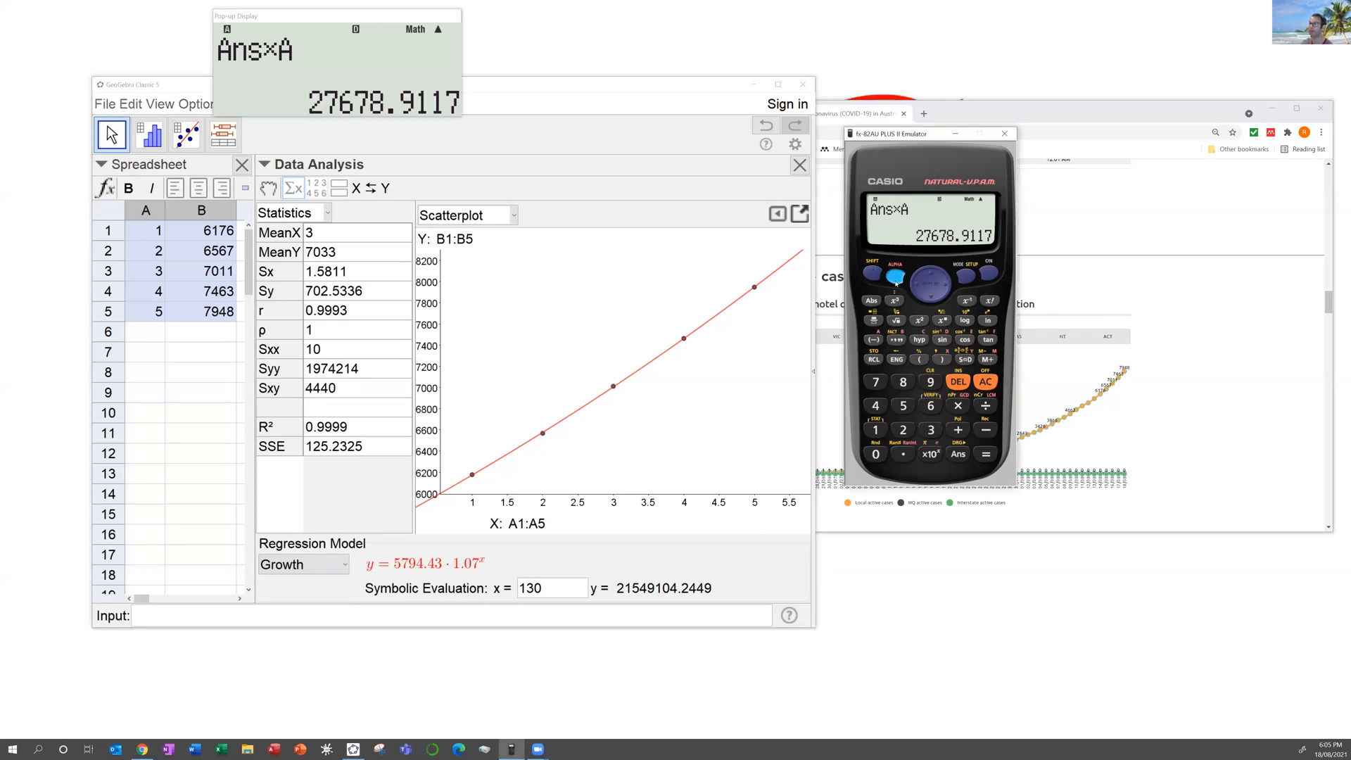
left_click(876, 339)
left_click(985, 454)
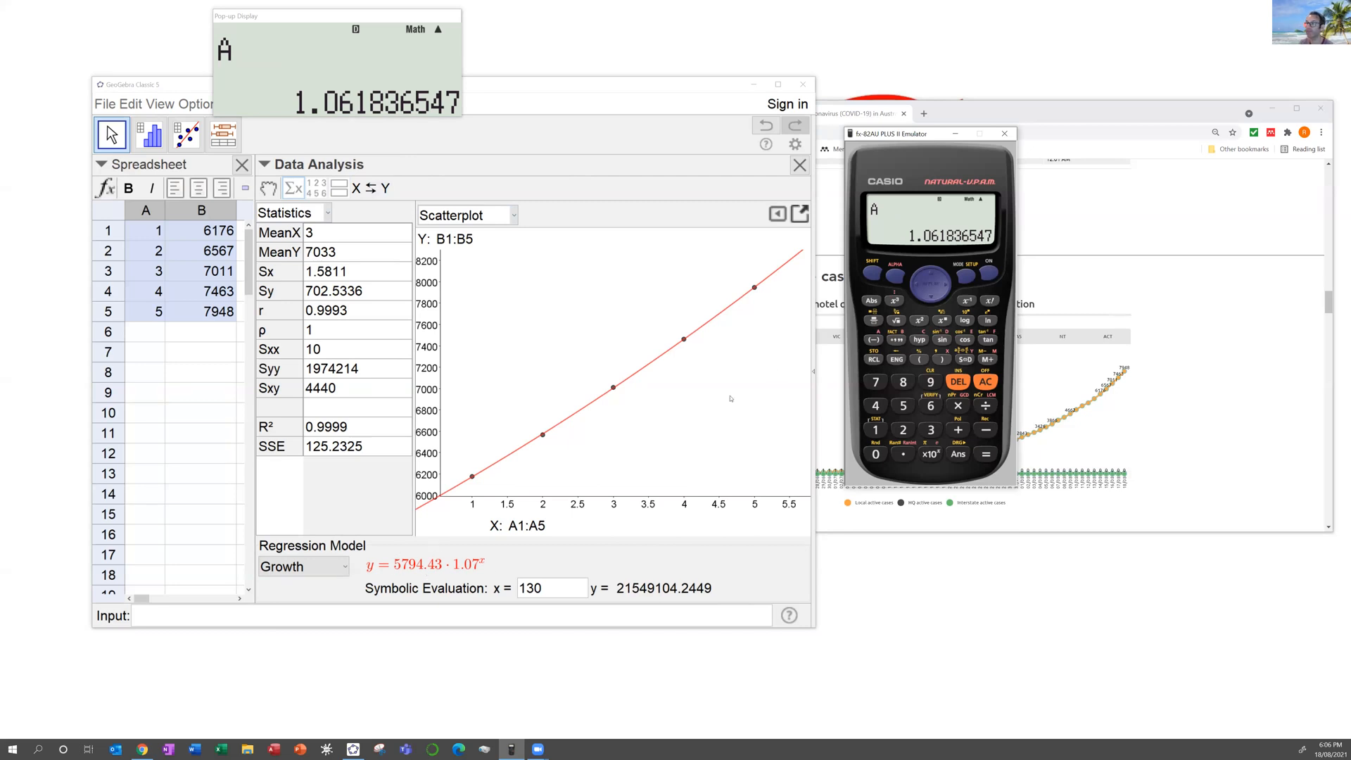
left_click(985, 109)
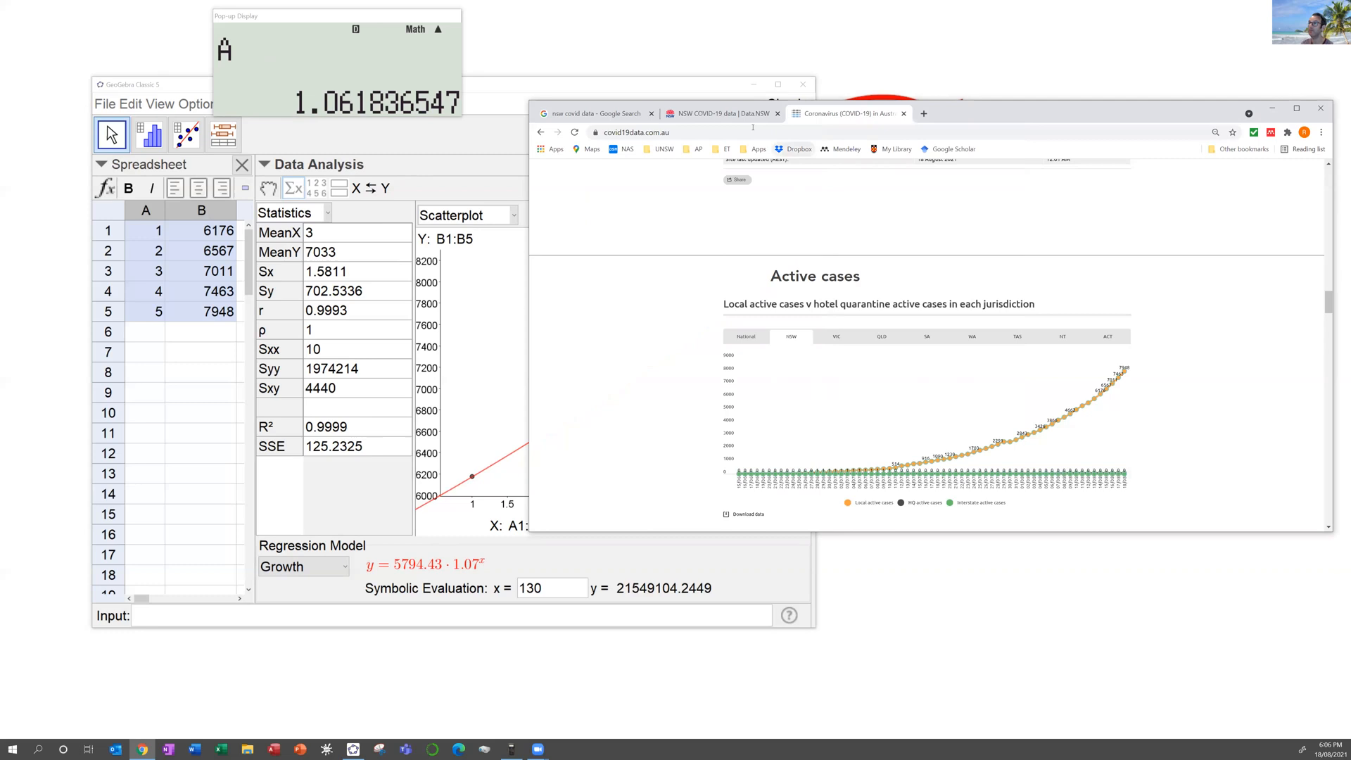
Step: Navigate Data.NSW to the COVID-19 cases by location and likely source of infection dataset
left_click(732, 113)
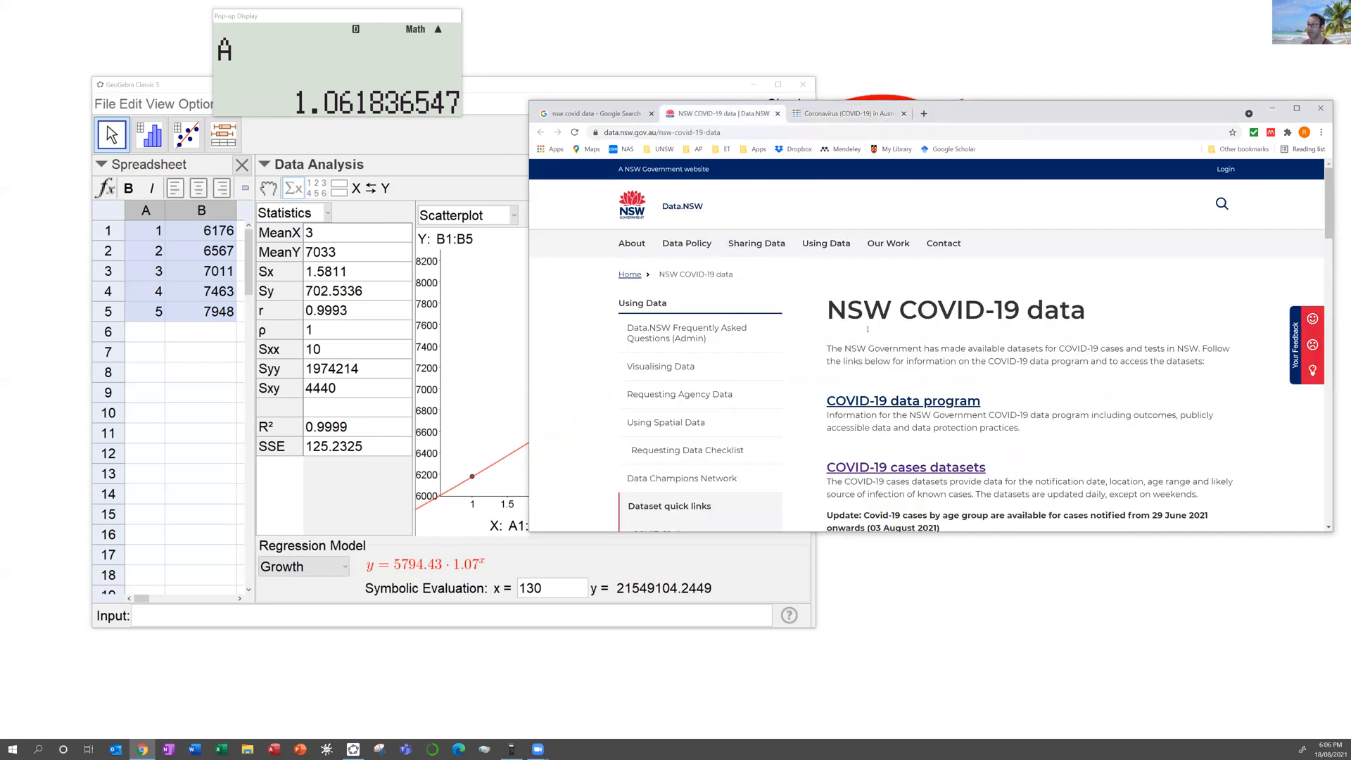
scroll(793, 269, "down", 1)
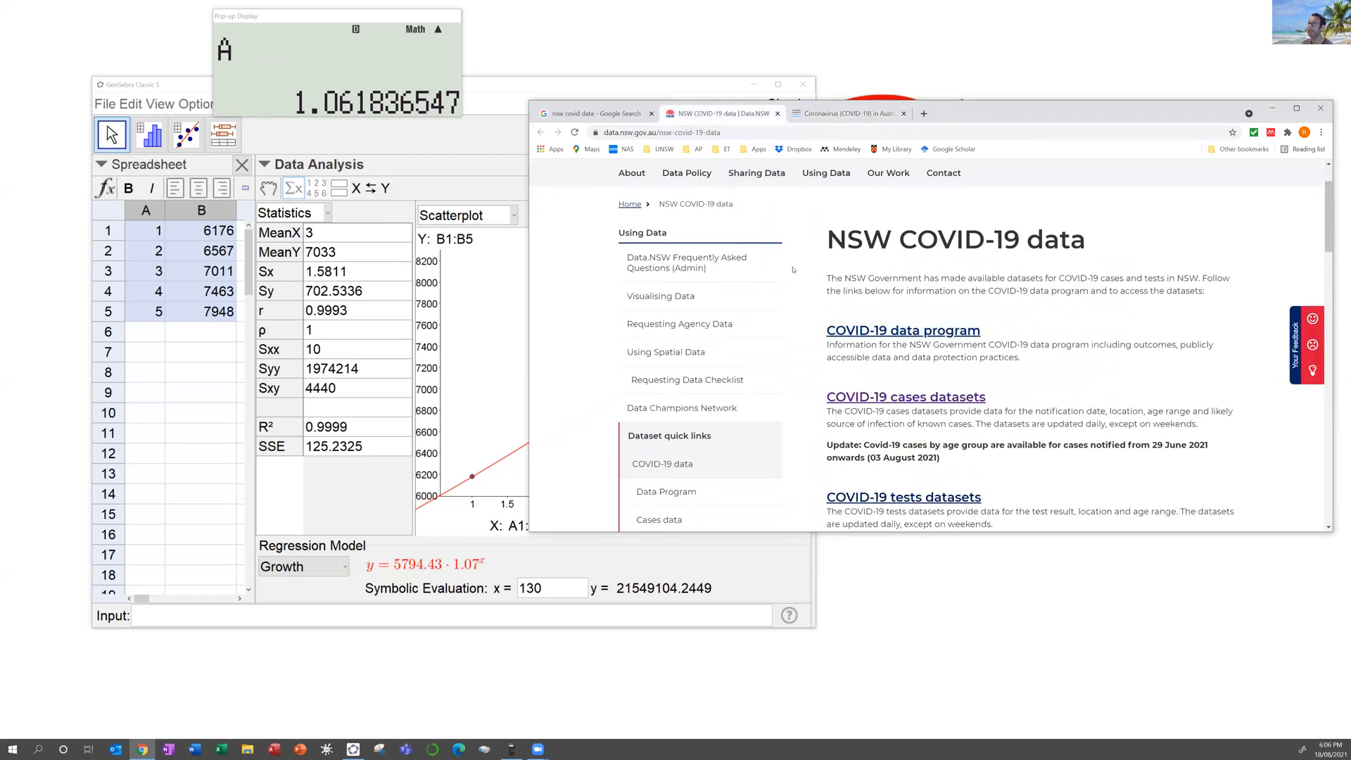
left_click(613, 114)
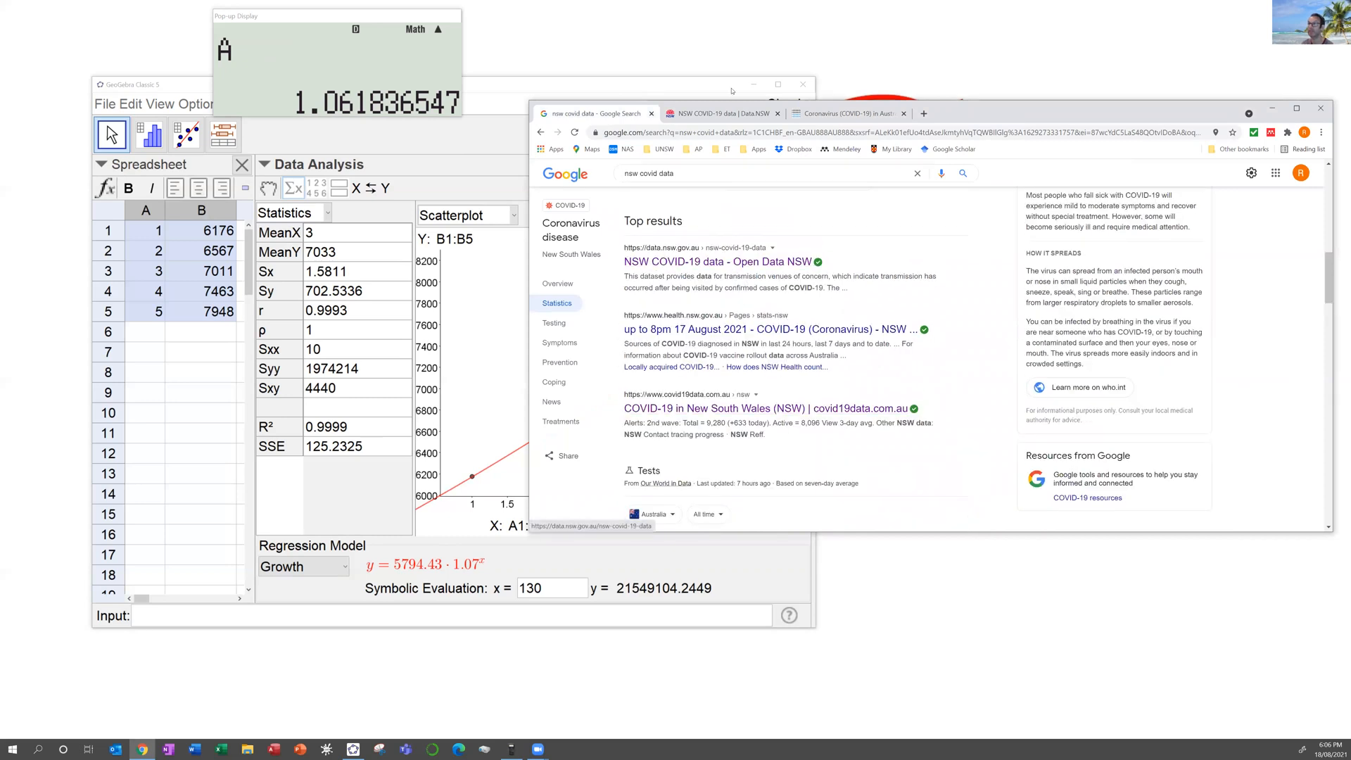
left_click(726, 114)
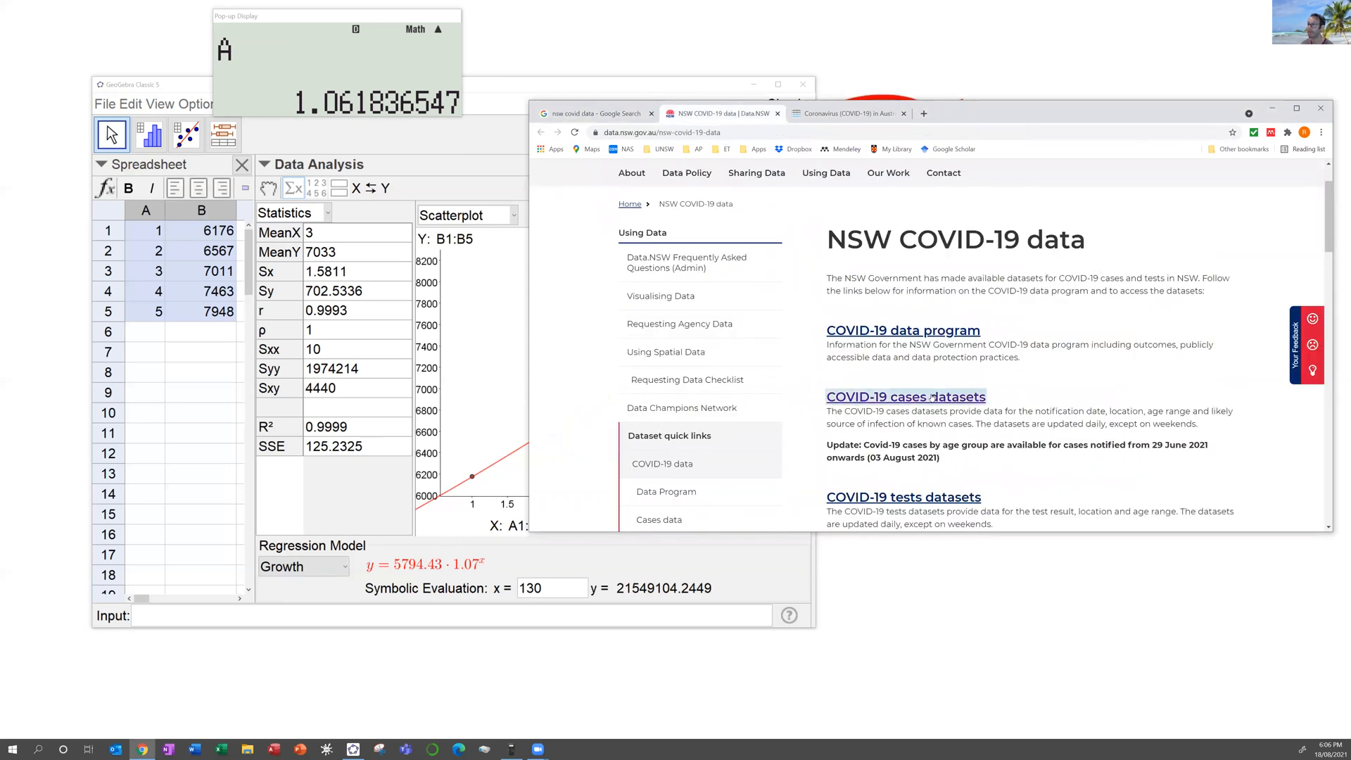
scroll(913, 310, "down", 1)
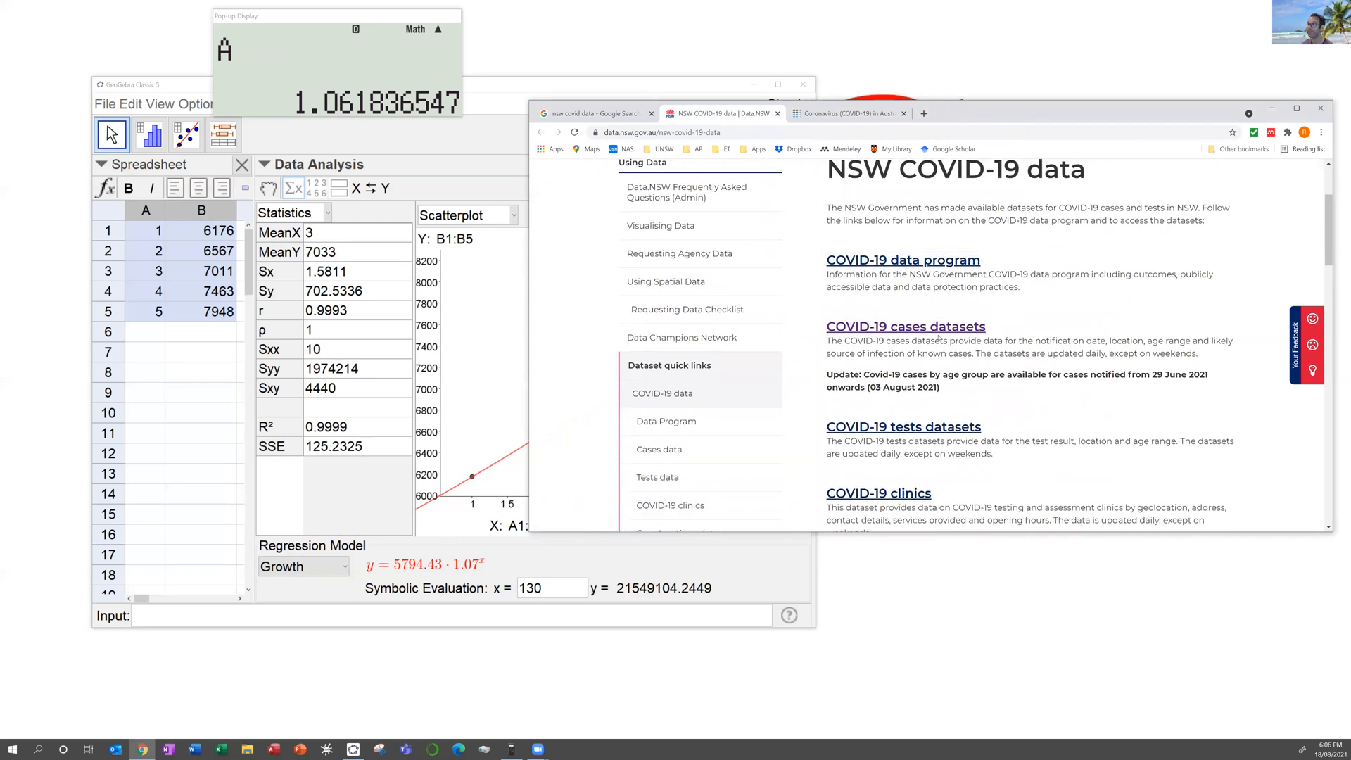
left_click(893, 329)
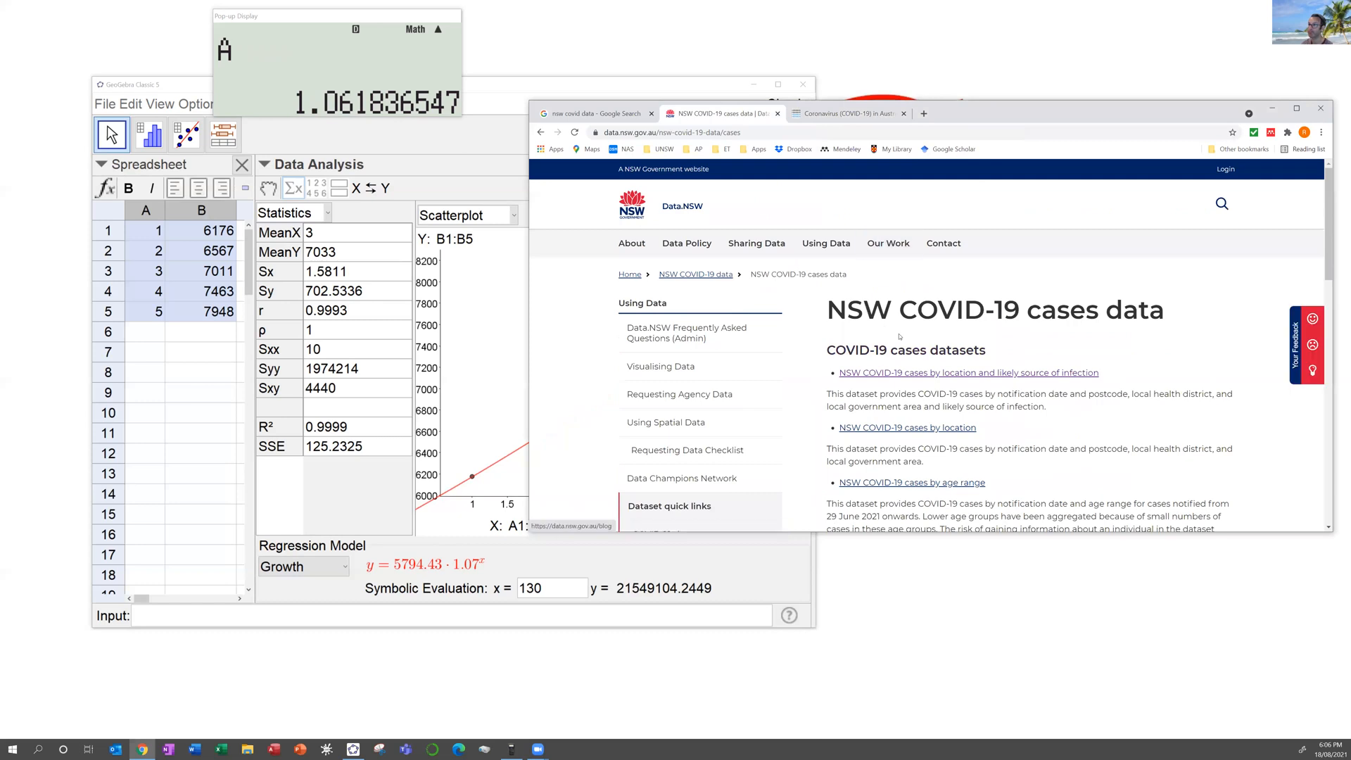
scroll(915, 345, "down", 2)
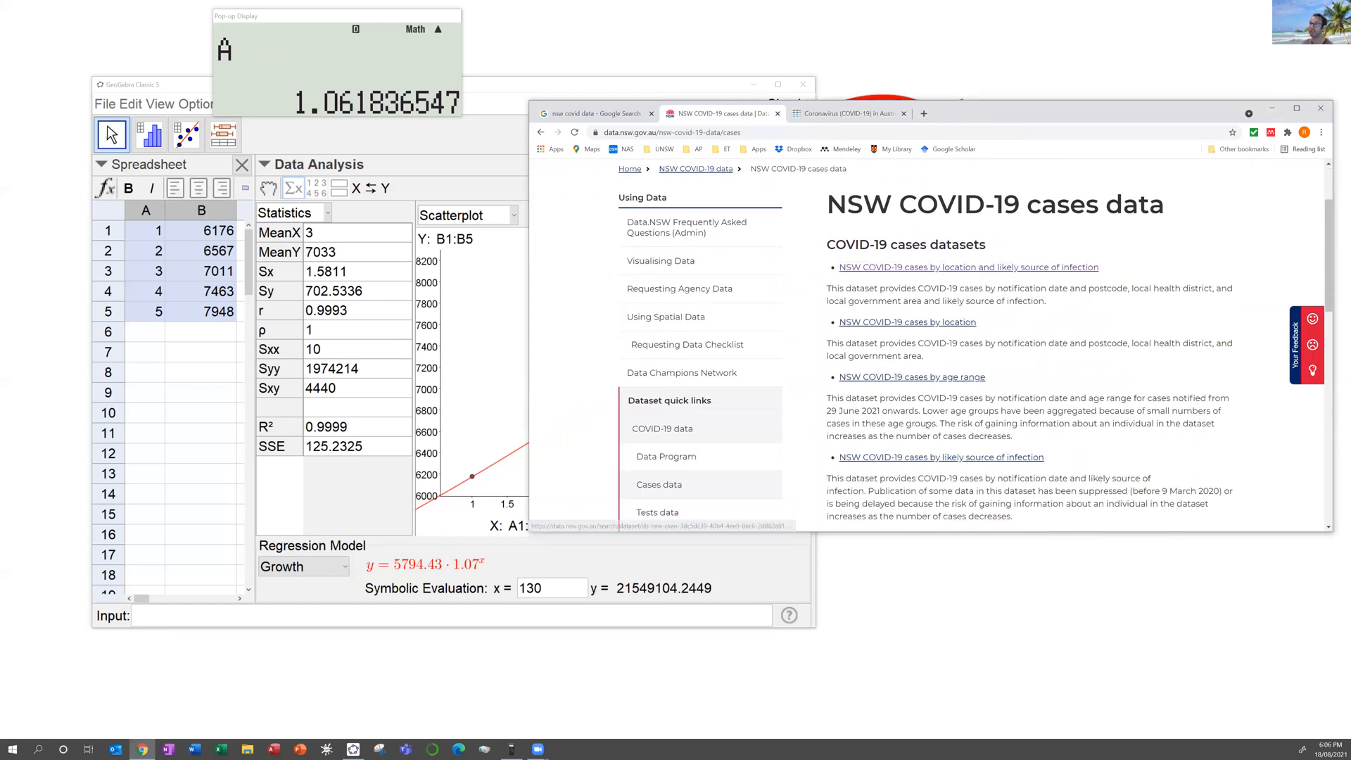
left_click(904, 268)
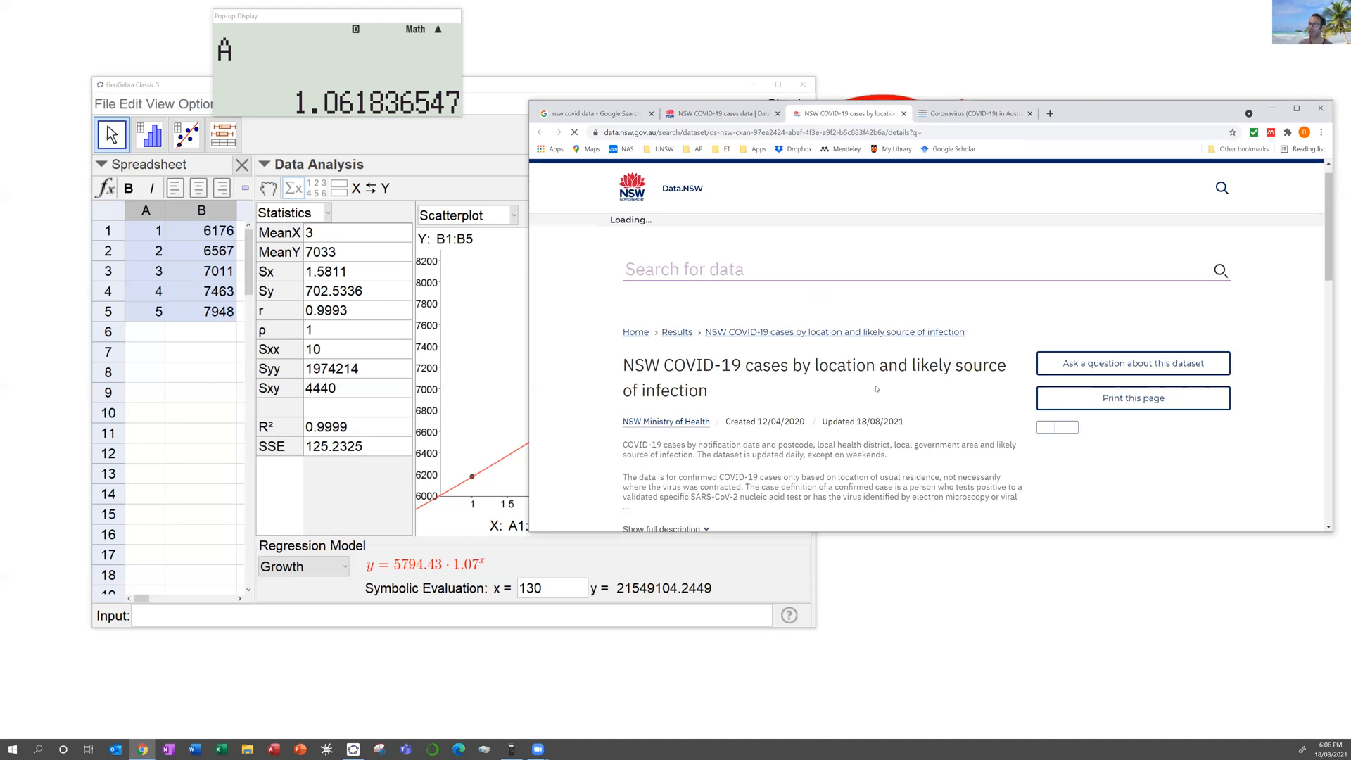
Step: Download the dataset's CSV file to the Desktop and open it
scroll(865, 385, "down", 1)
scroll(842, 342, "down", 4)
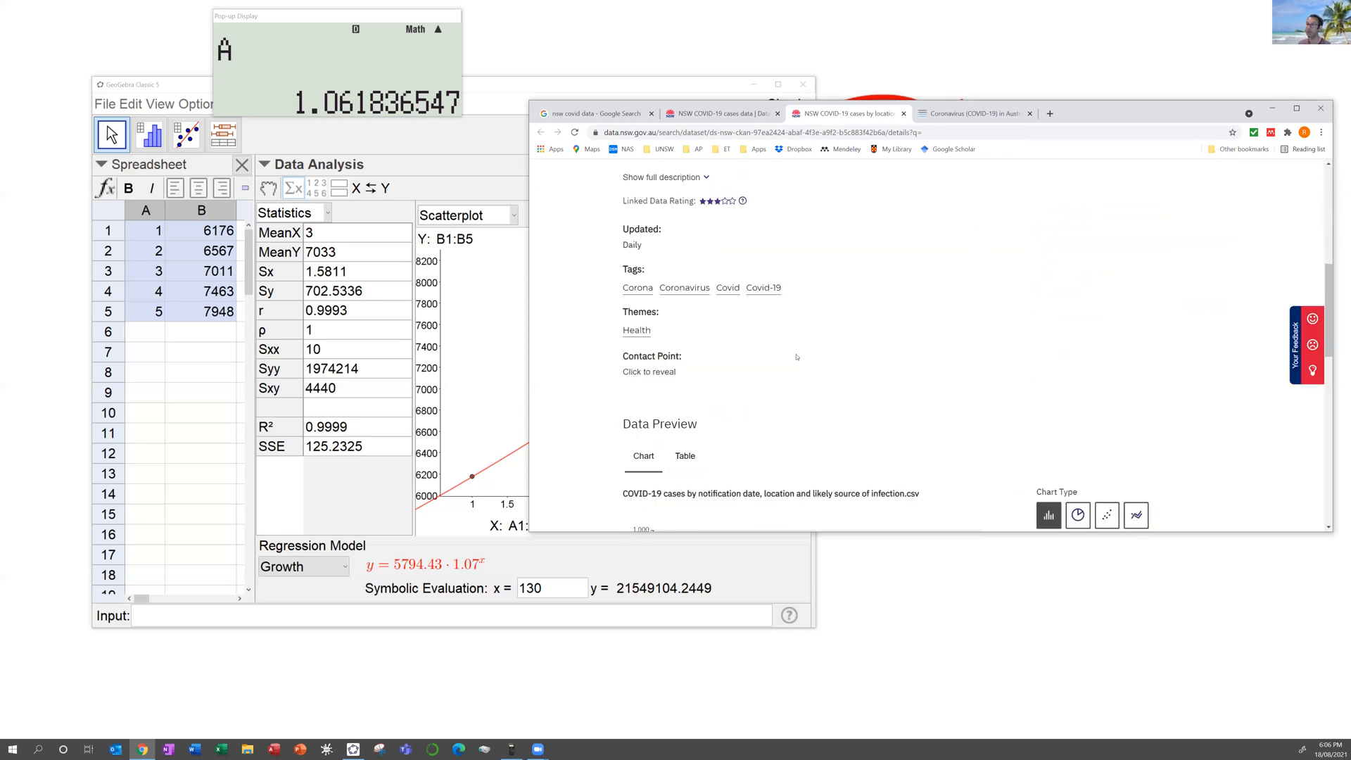
scroll(807, 348, "down", 4)
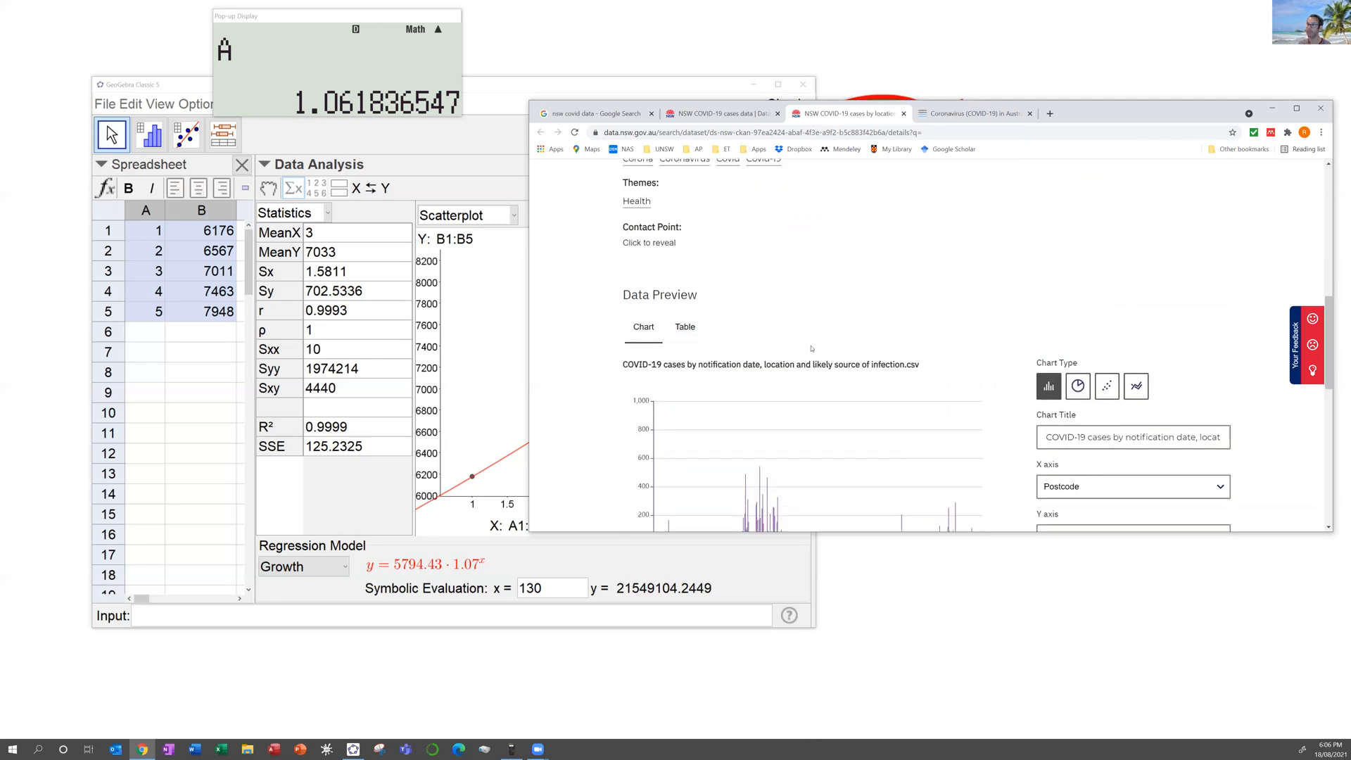
scroll(814, 345, "down", 3)
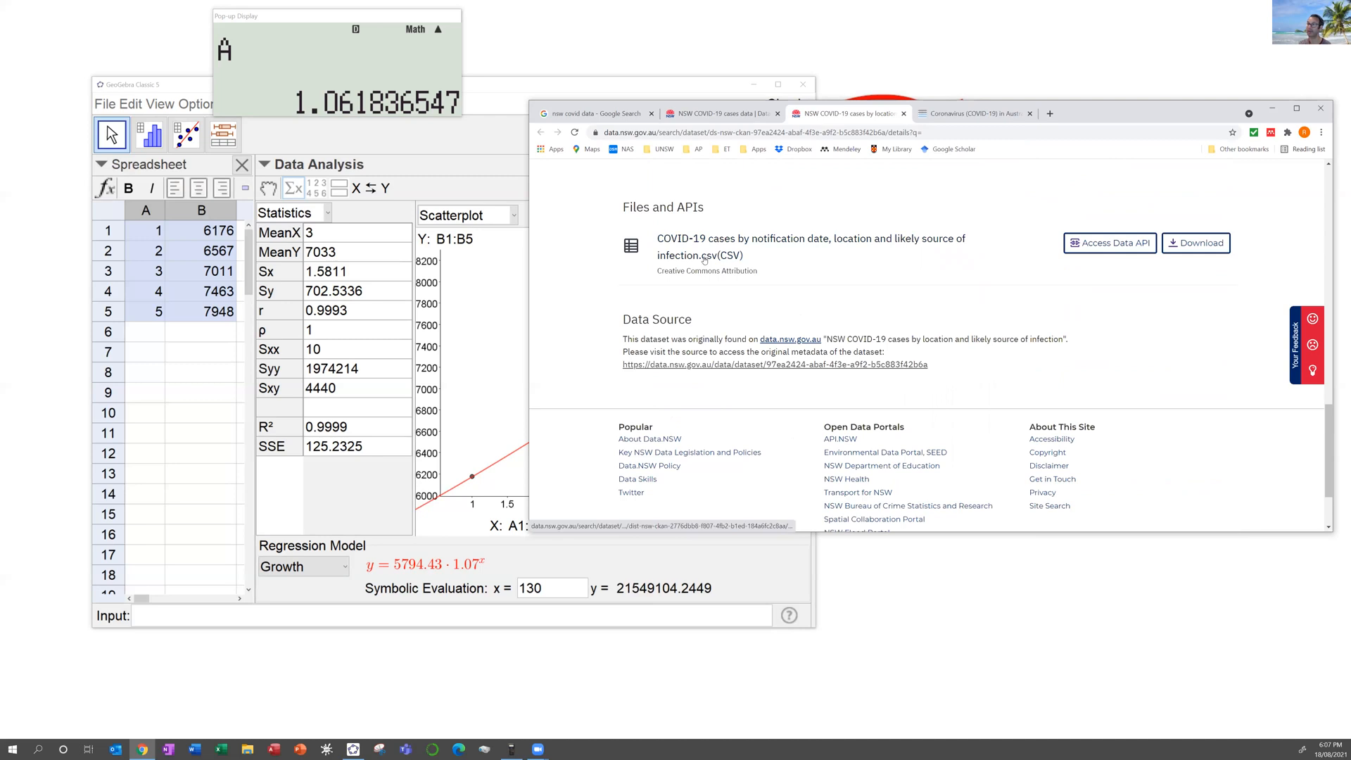
left_click(705, 254)
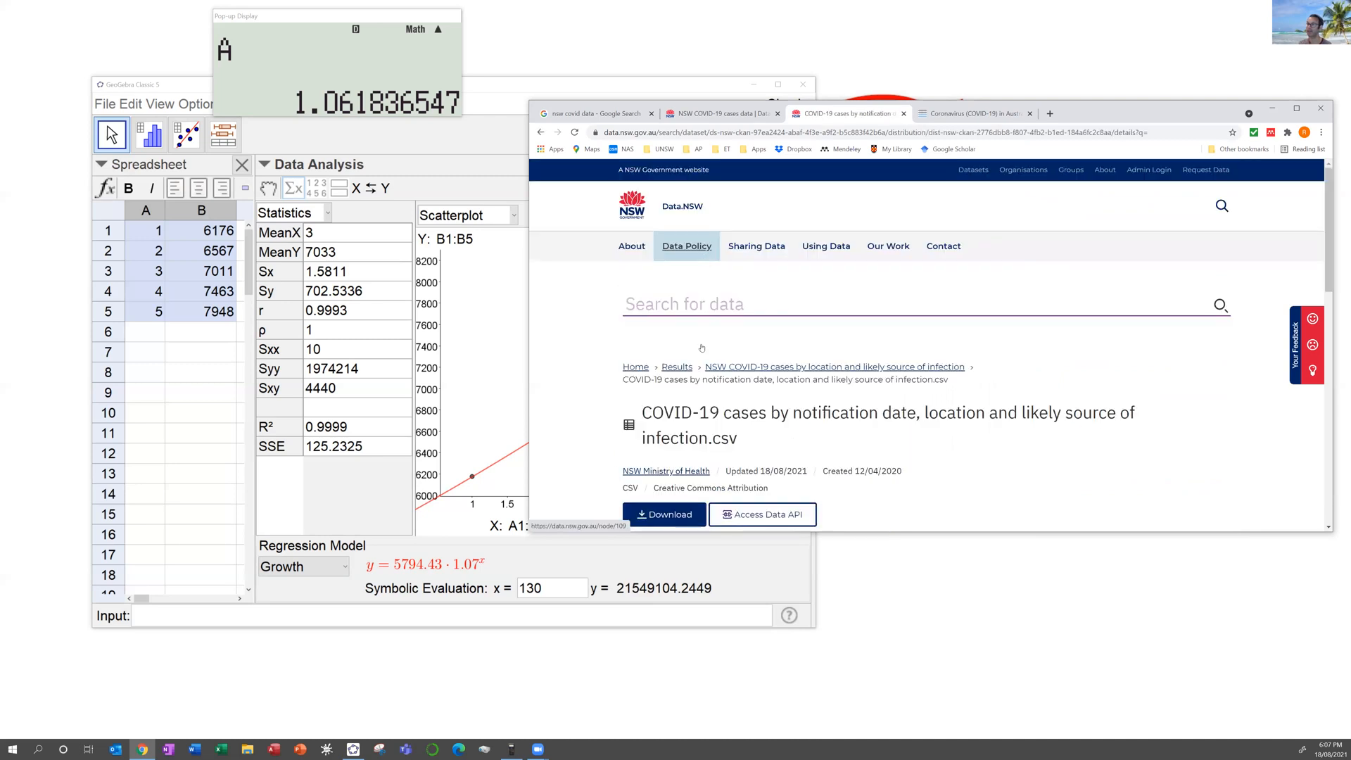
left_click(667, 515)
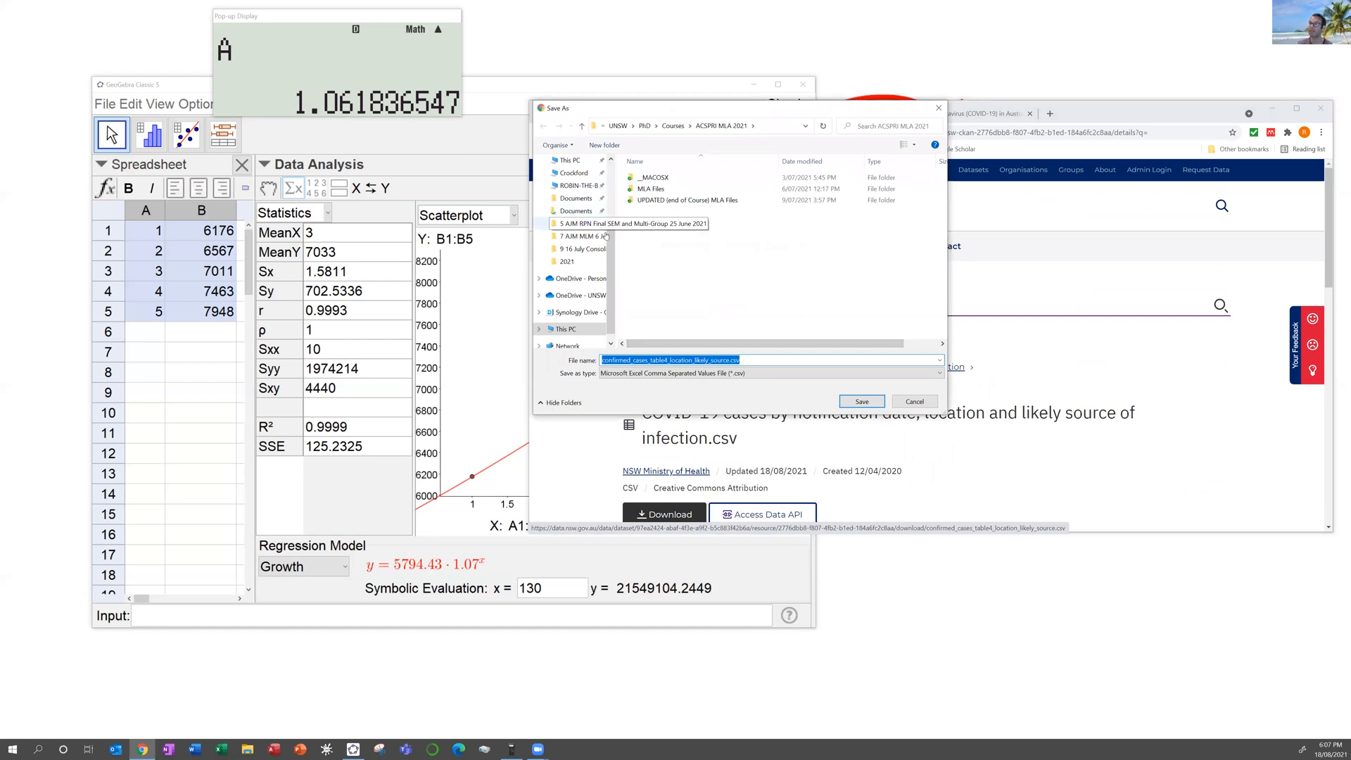
scroll(584, 204, "up", 3)
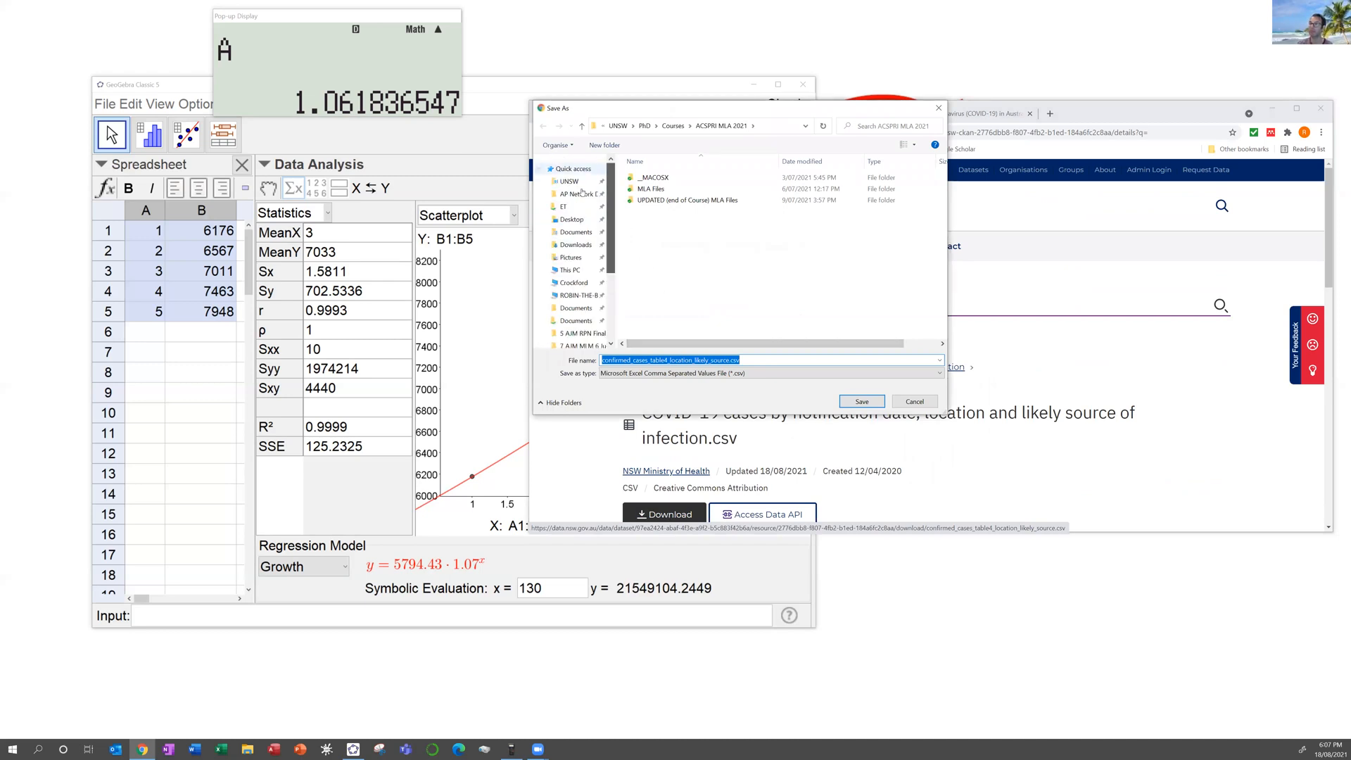
left_click(567, 219)
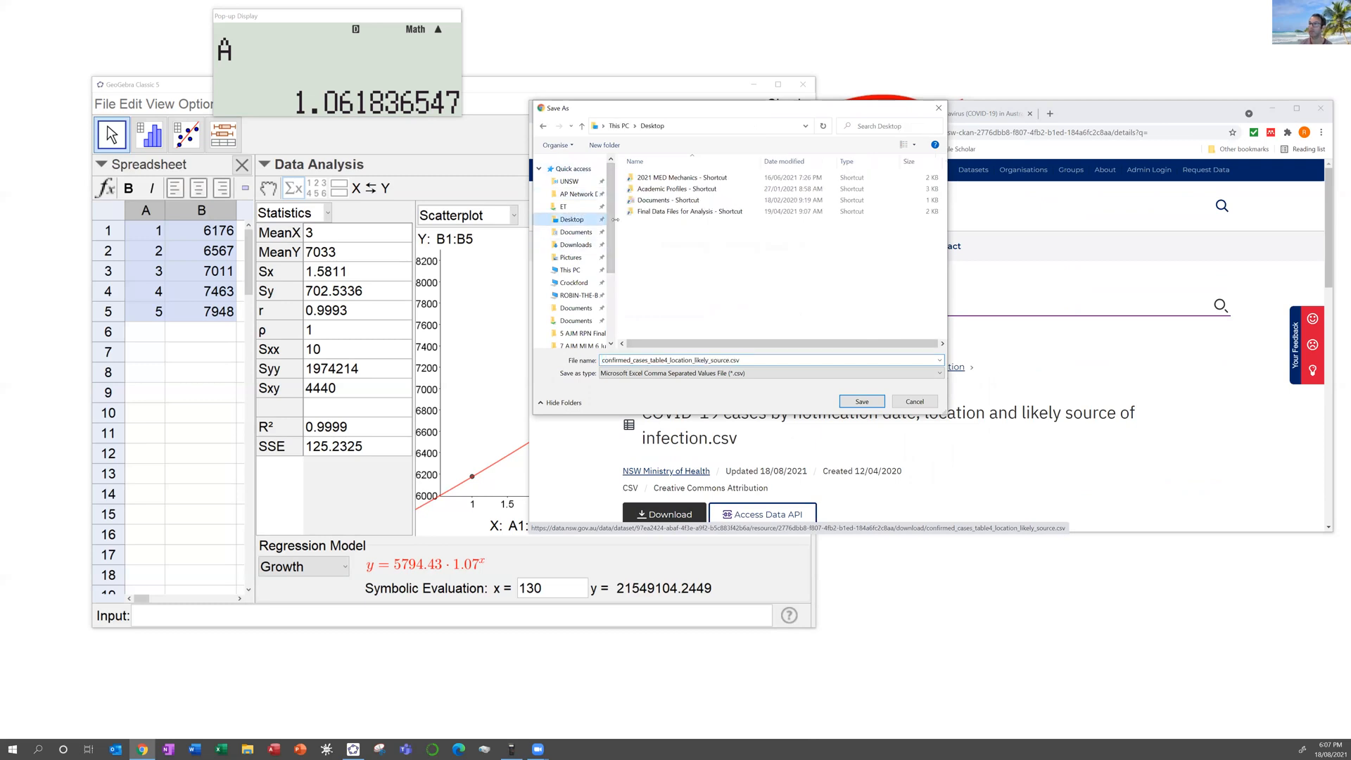
left_click(855, 407)
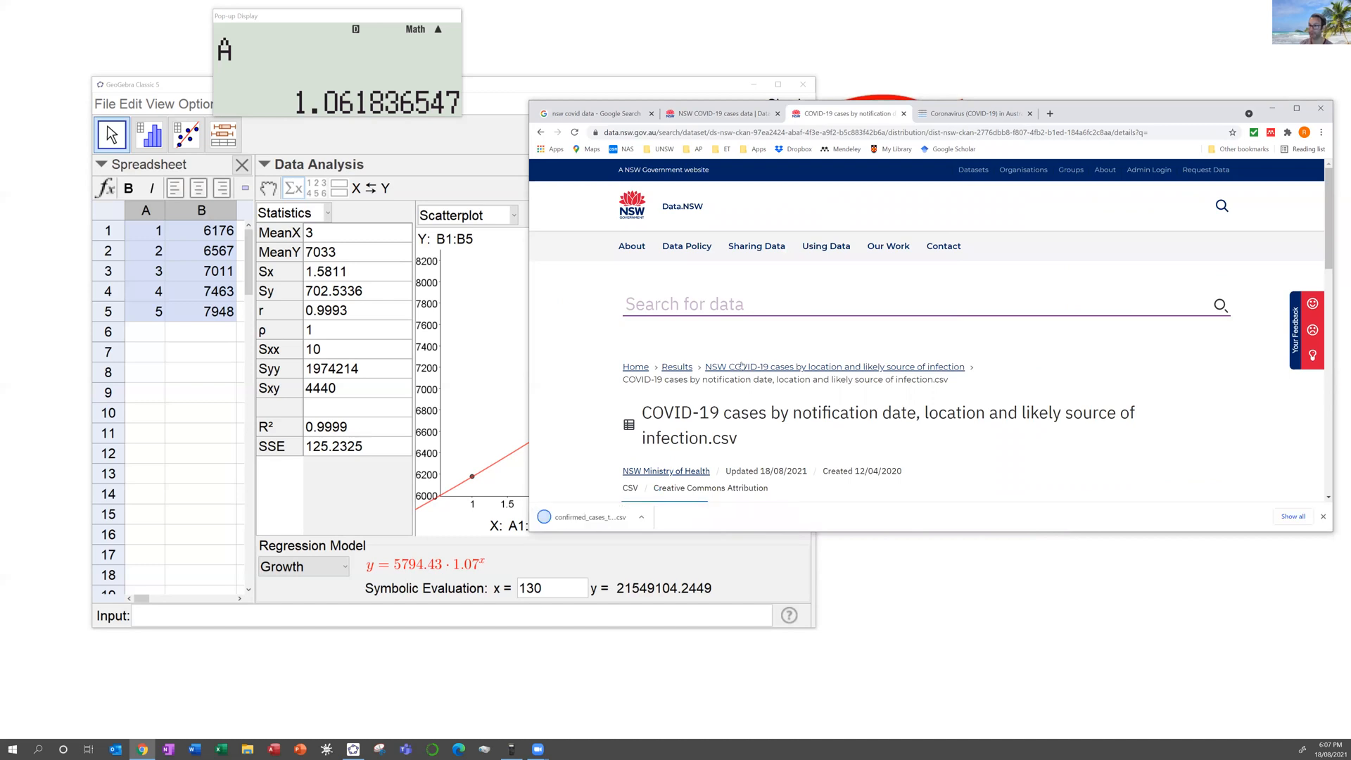
left_click(582, 519)
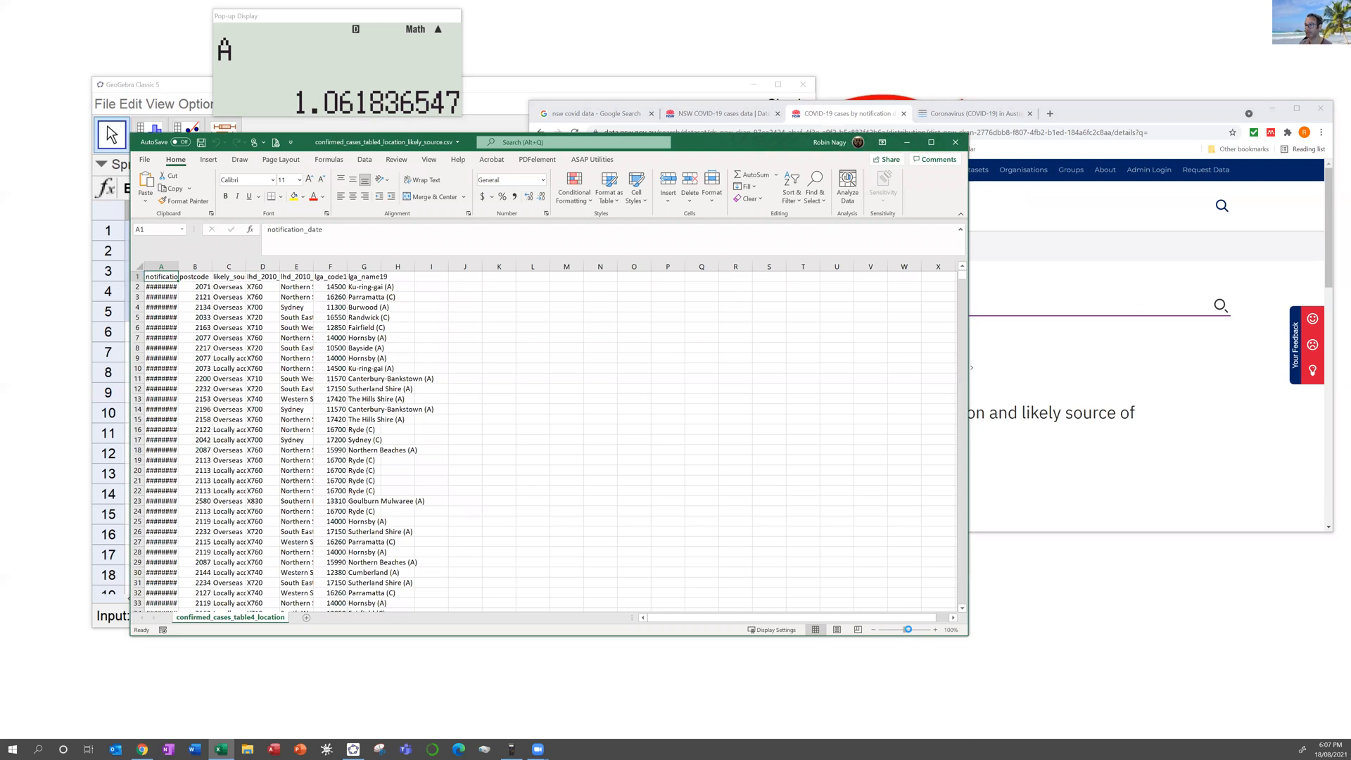
Step: Zoom the sheet to about 269%, enlarge the window, and autofit all columns
left_click_drag(908, 630, 919, 630)
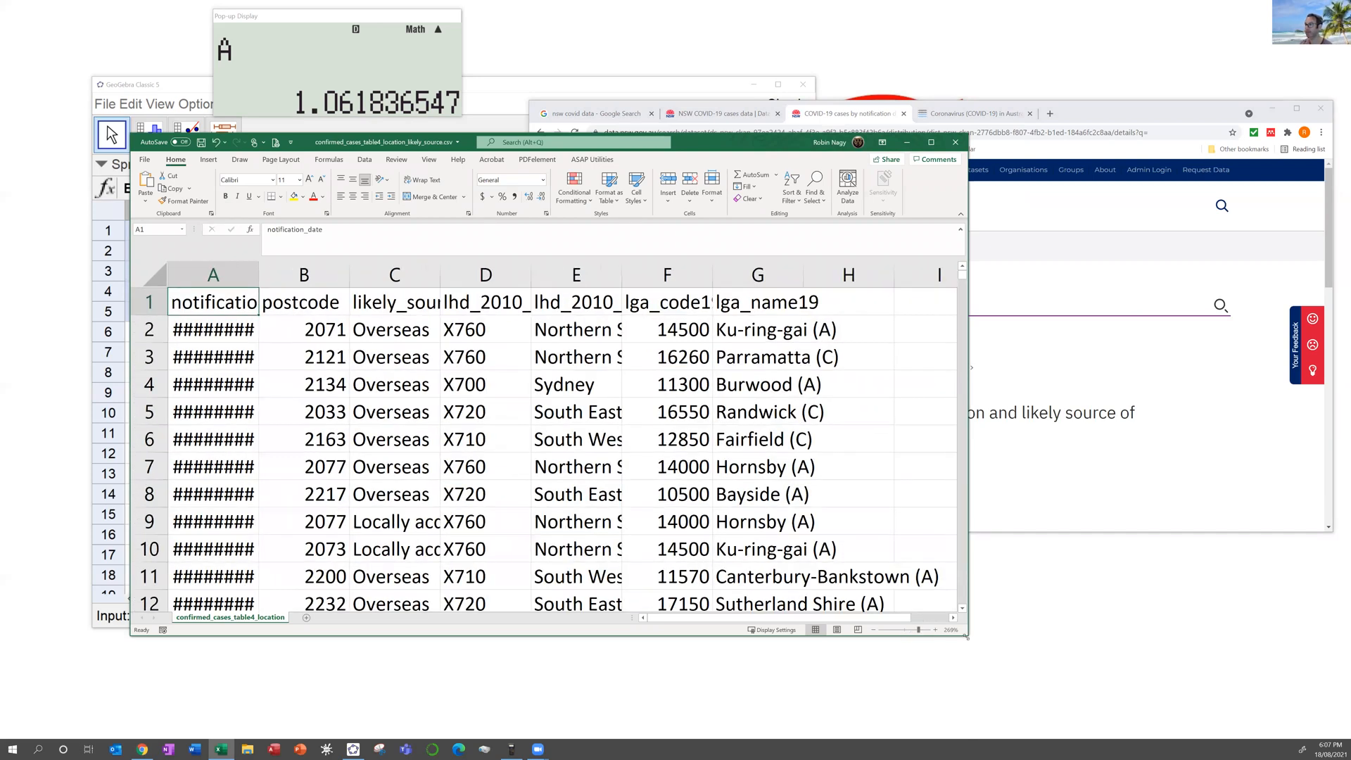
left_click_drag(967, 636, 1308, 693)
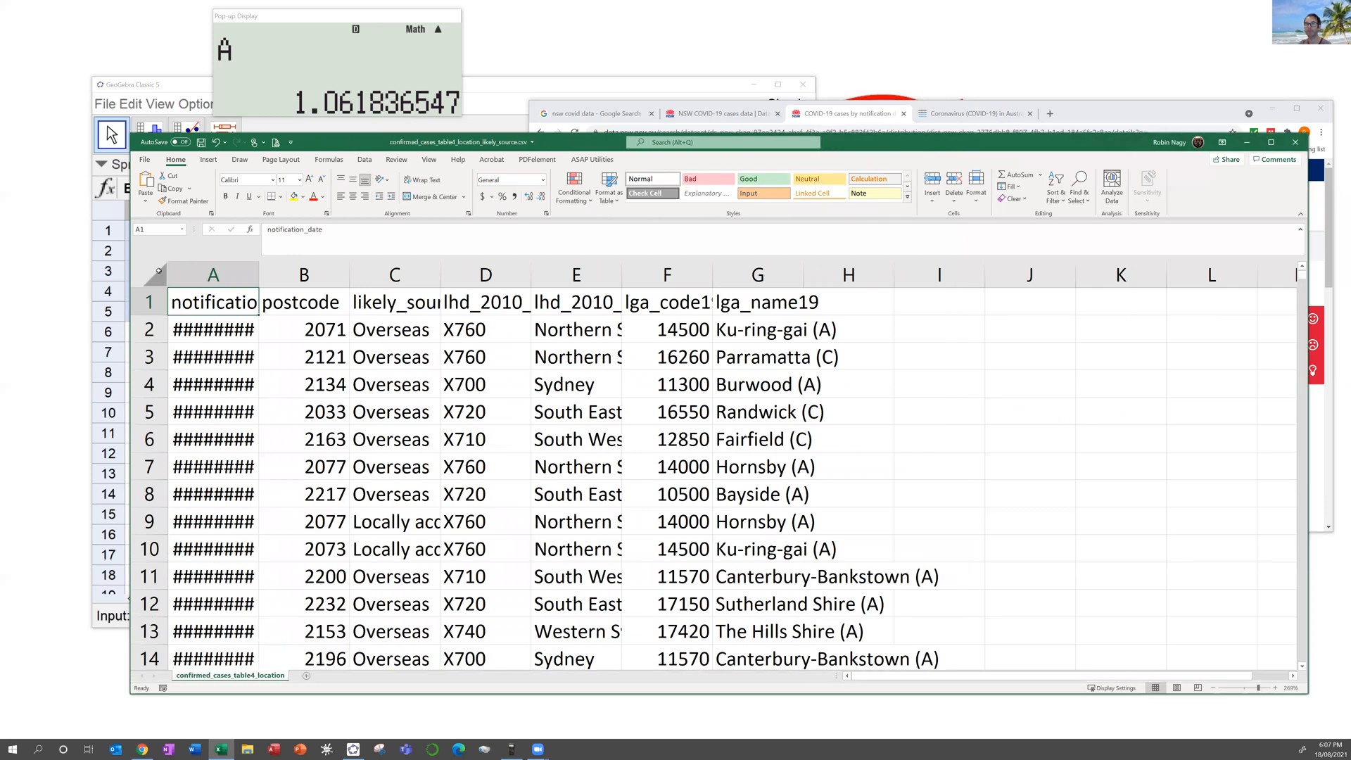
left_click(159, 270)
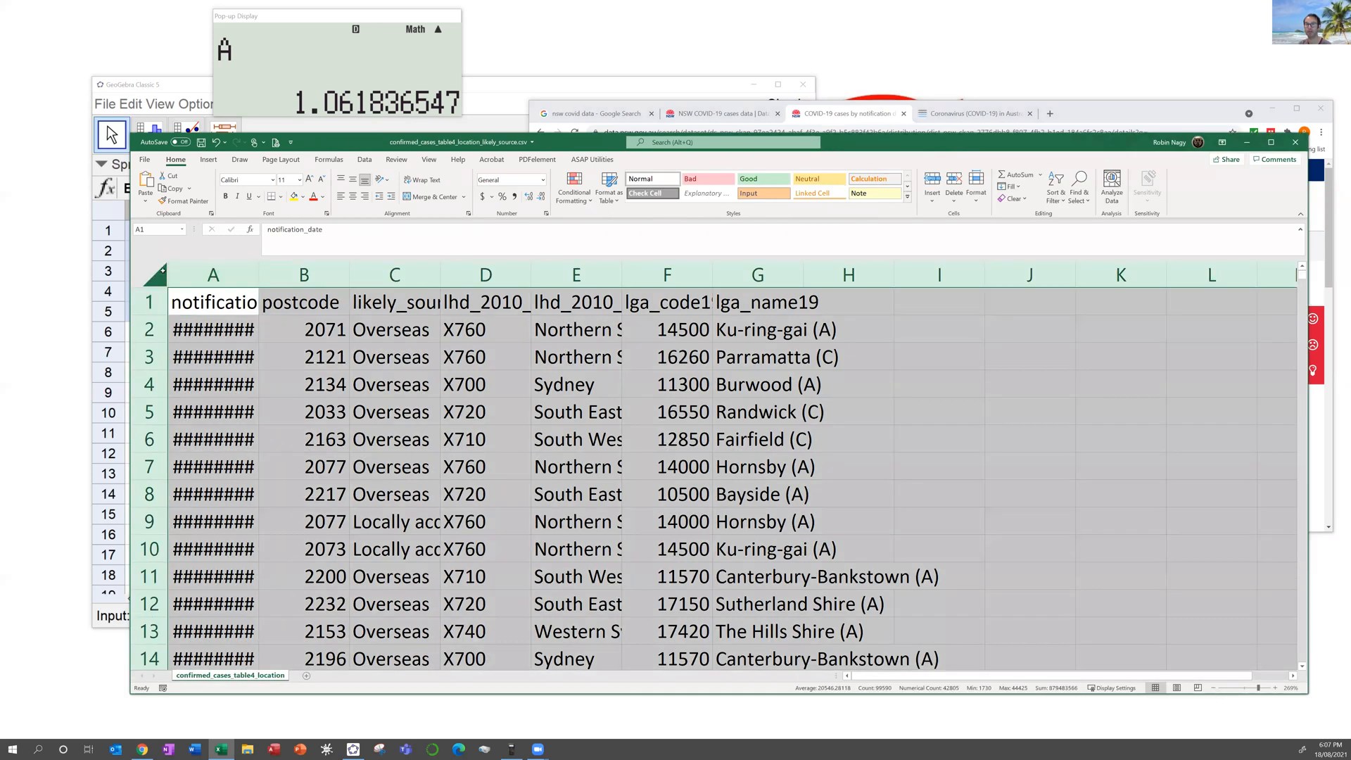
double_click(259, 266)
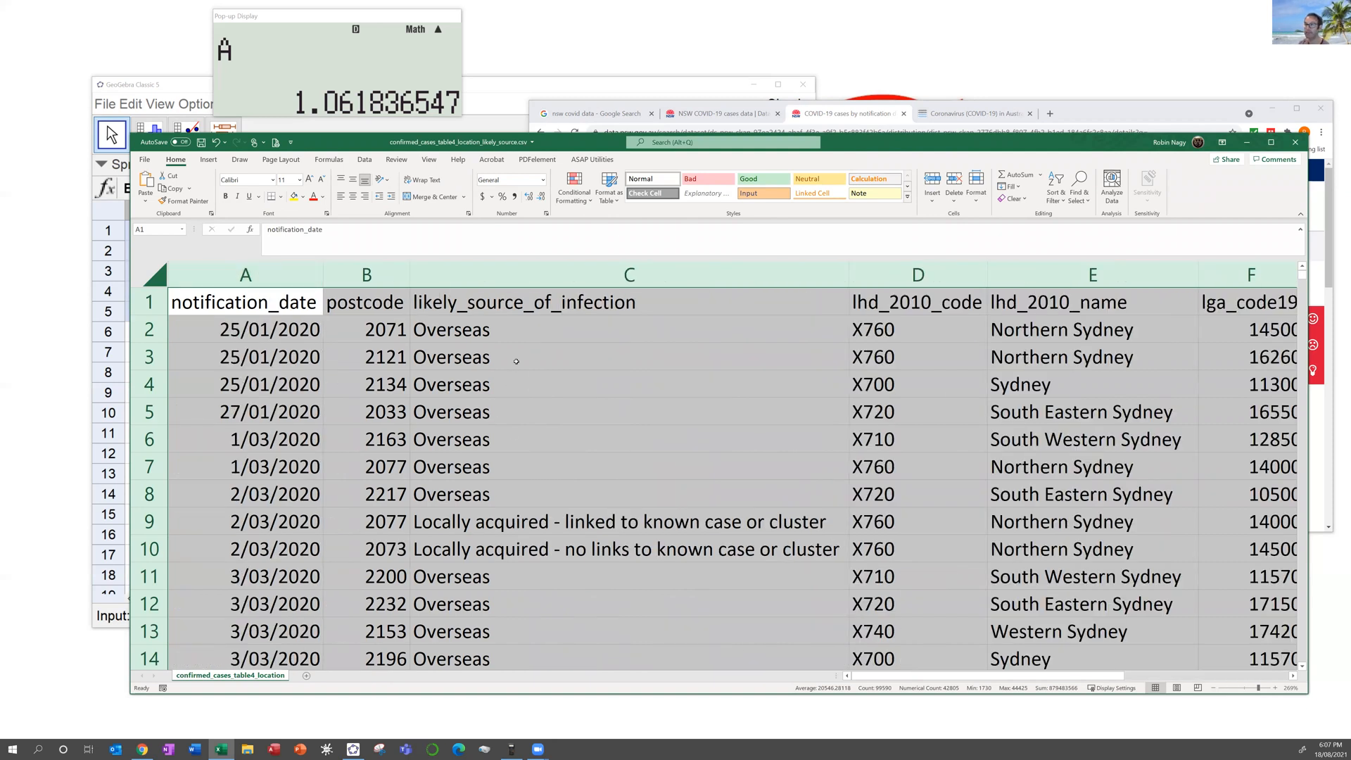
Step: Apply Freeze Top Row, verify by scrolling, and move the Excel window higher
left_click(429, 160)
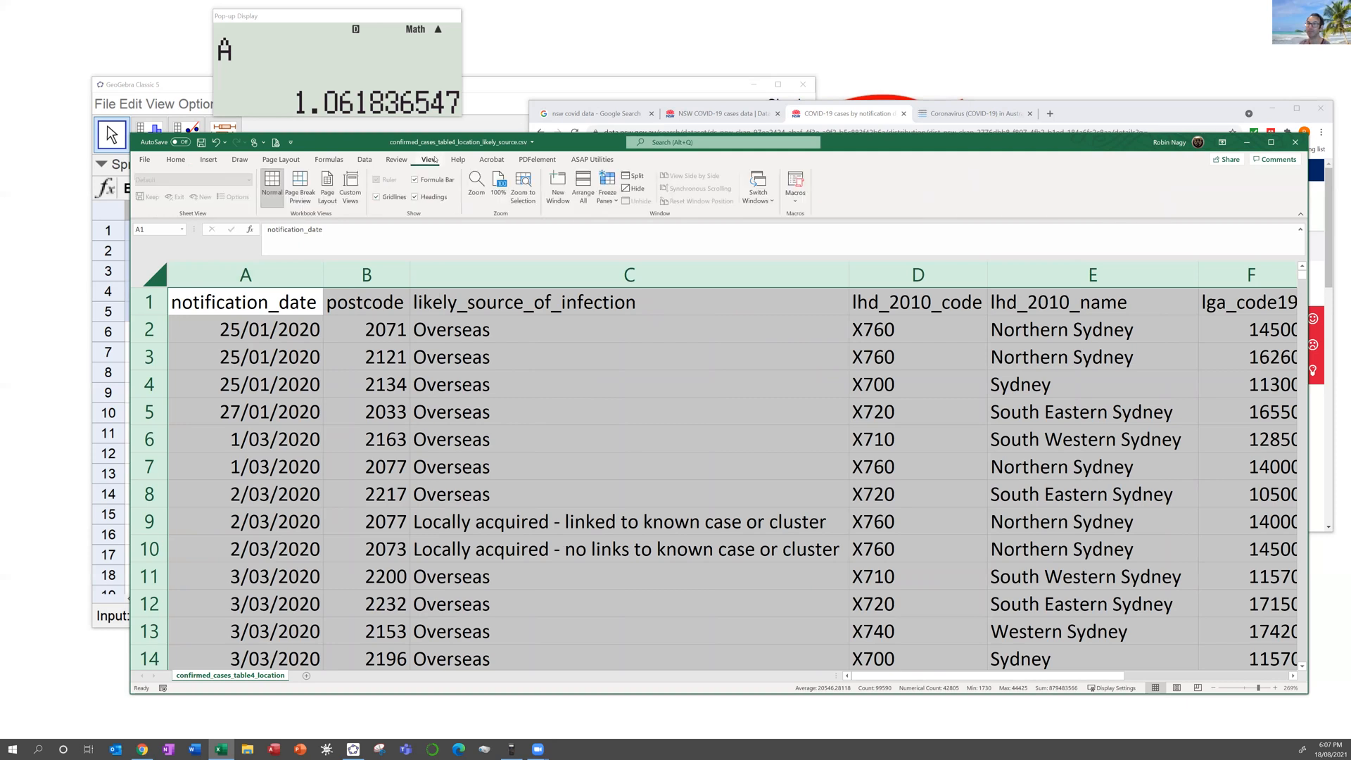
left_click(607, 190)
left_click(647, 256)
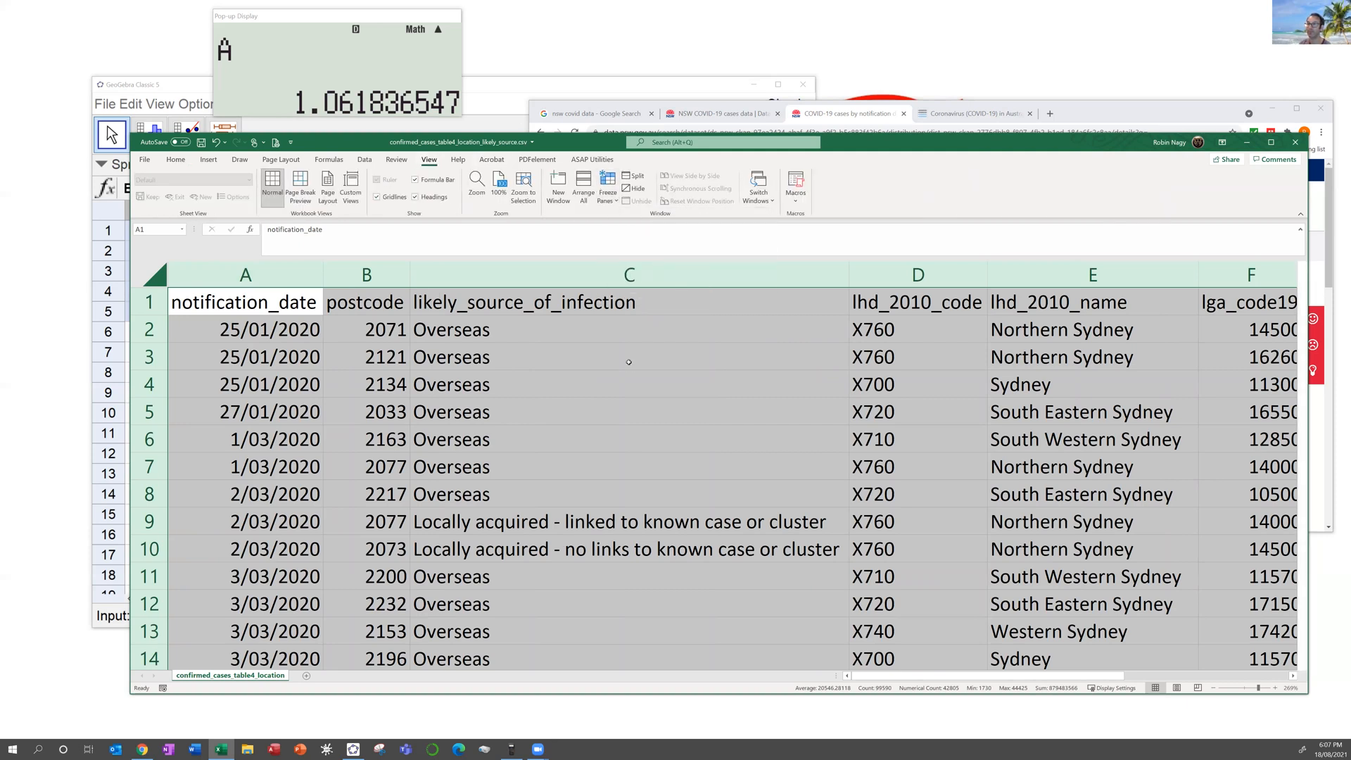
scroll(623, 363, "down", 2)
scroll(604, 392, "down", 9)
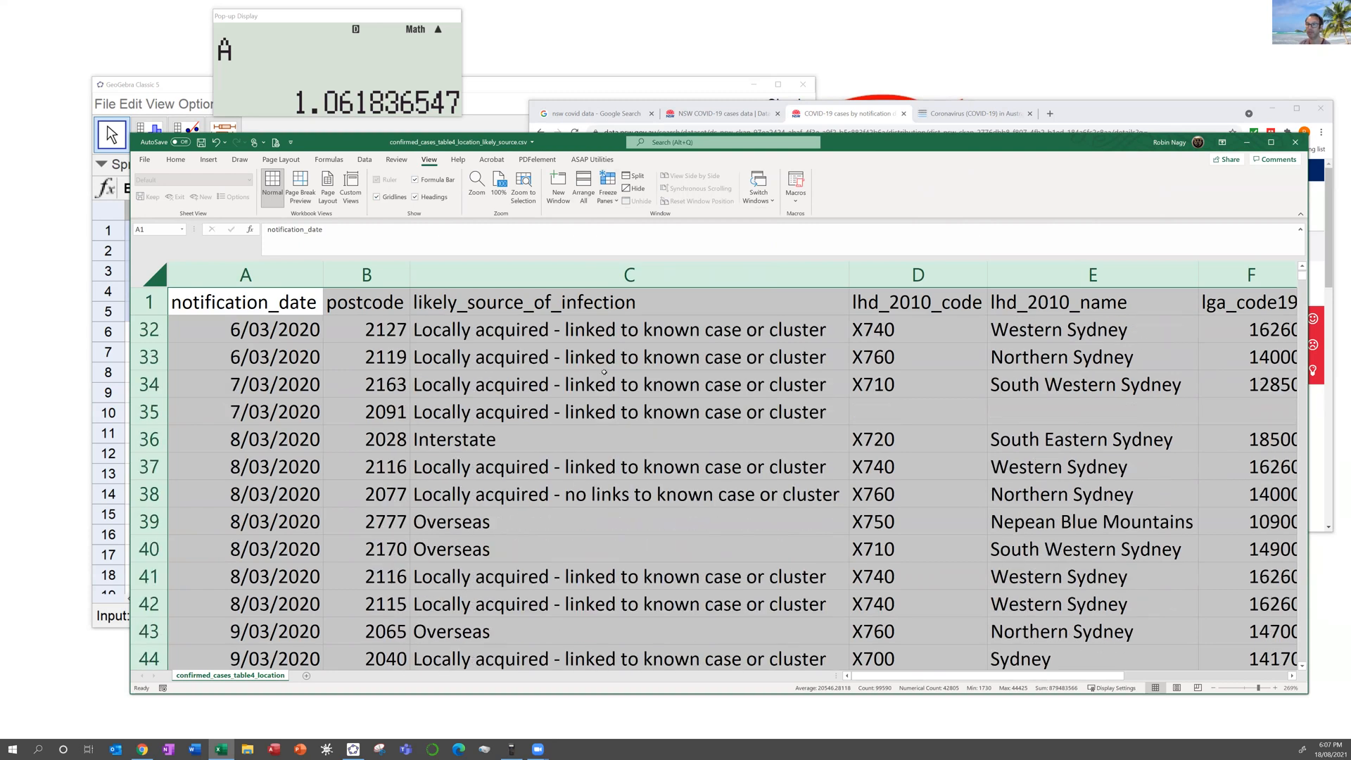
scroll(597, 374, "up", 10)
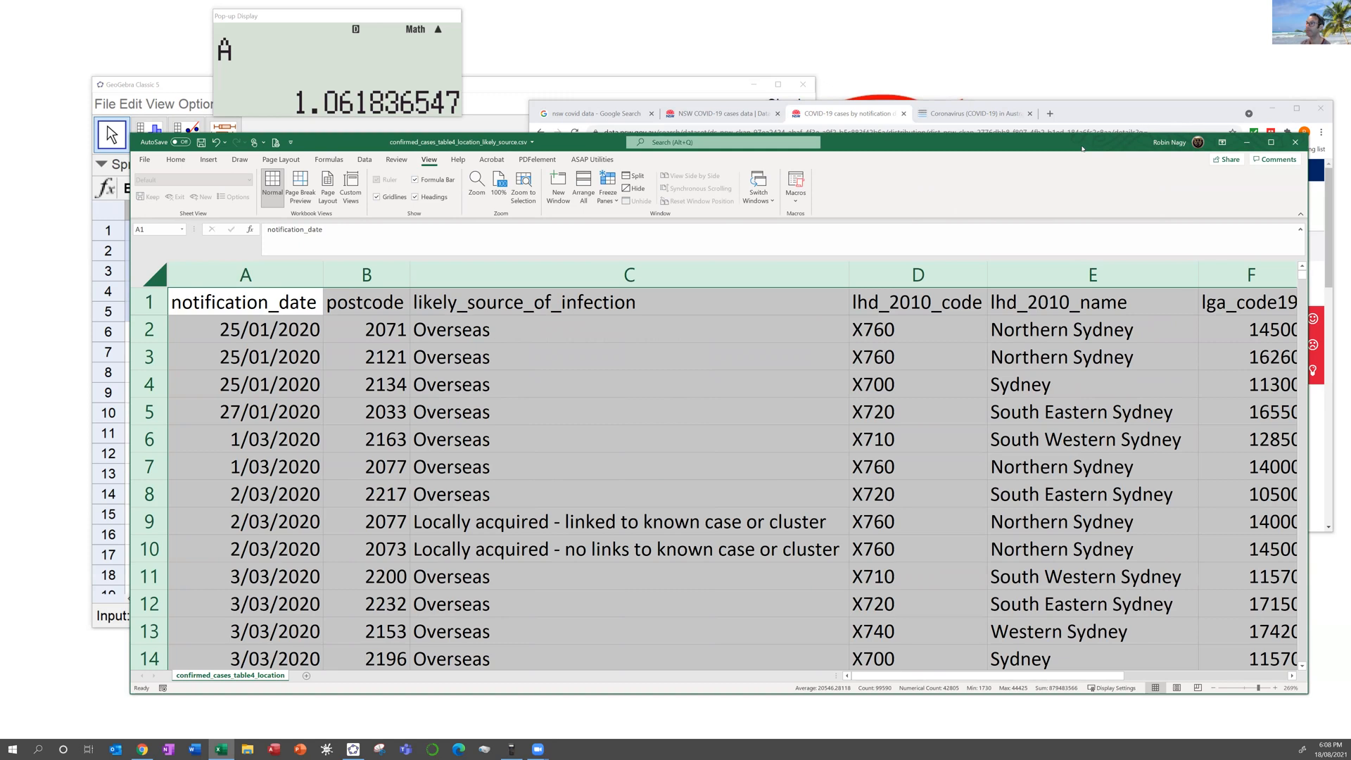
left_click_drag(1024, 59, 999, 24)
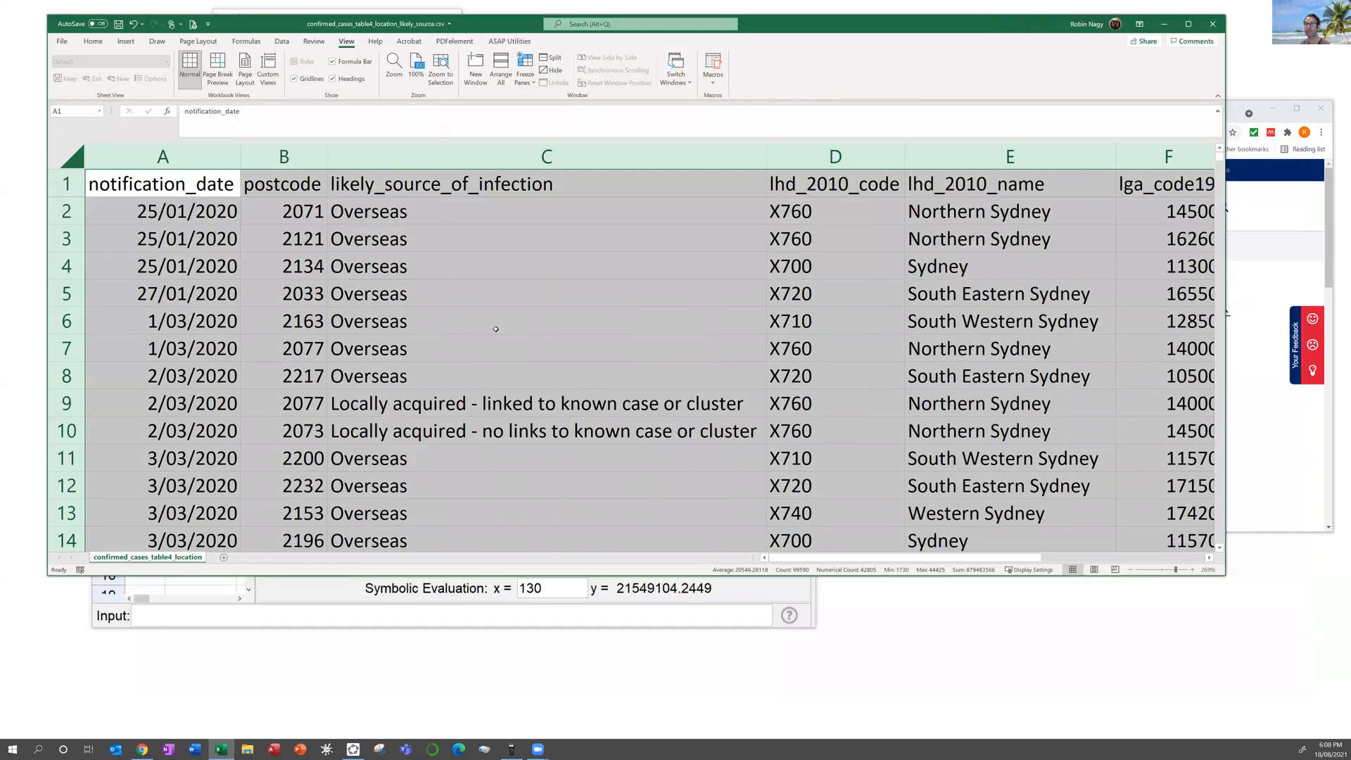
Step: Select columns A to C and insert a PivotTable on a new worksheet
left_click_drag(859, 557, 1069, 568)
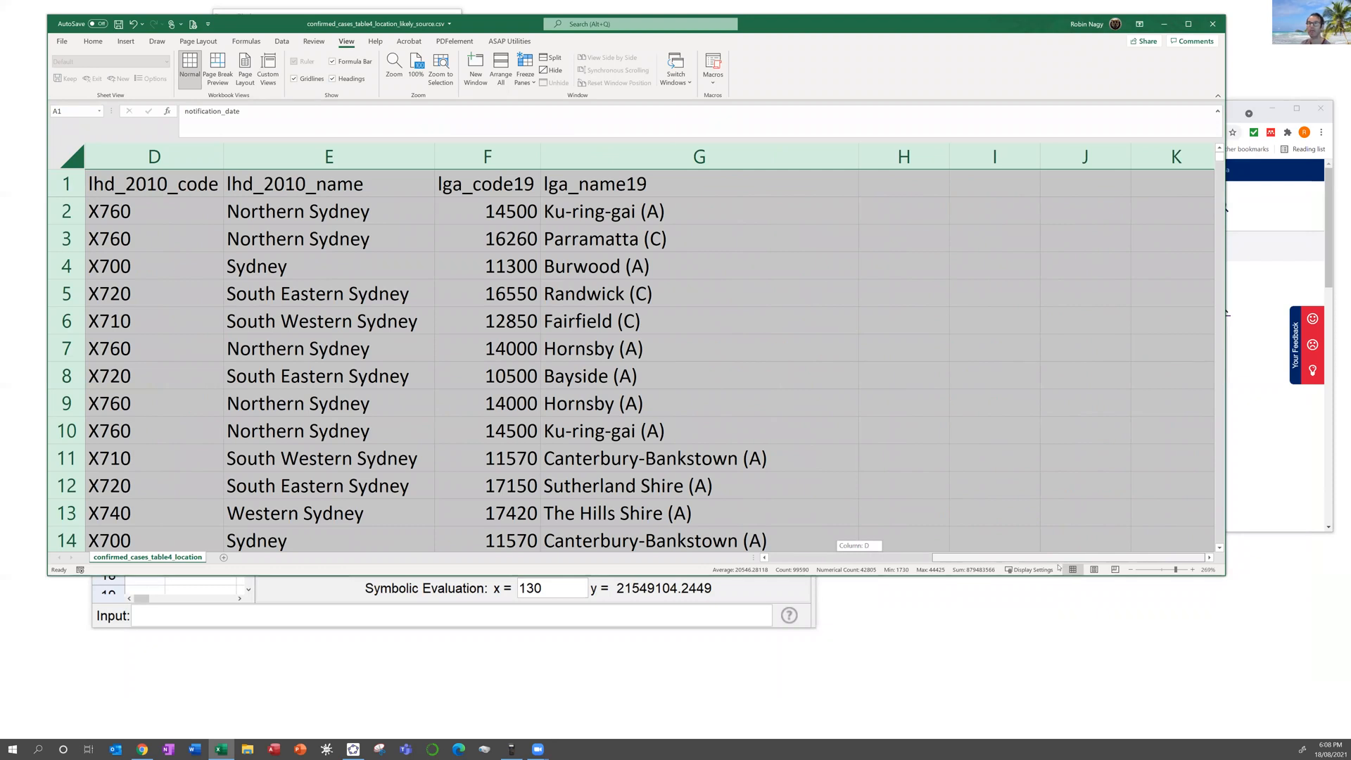
left_click_drag(371, 579, 359, 579)
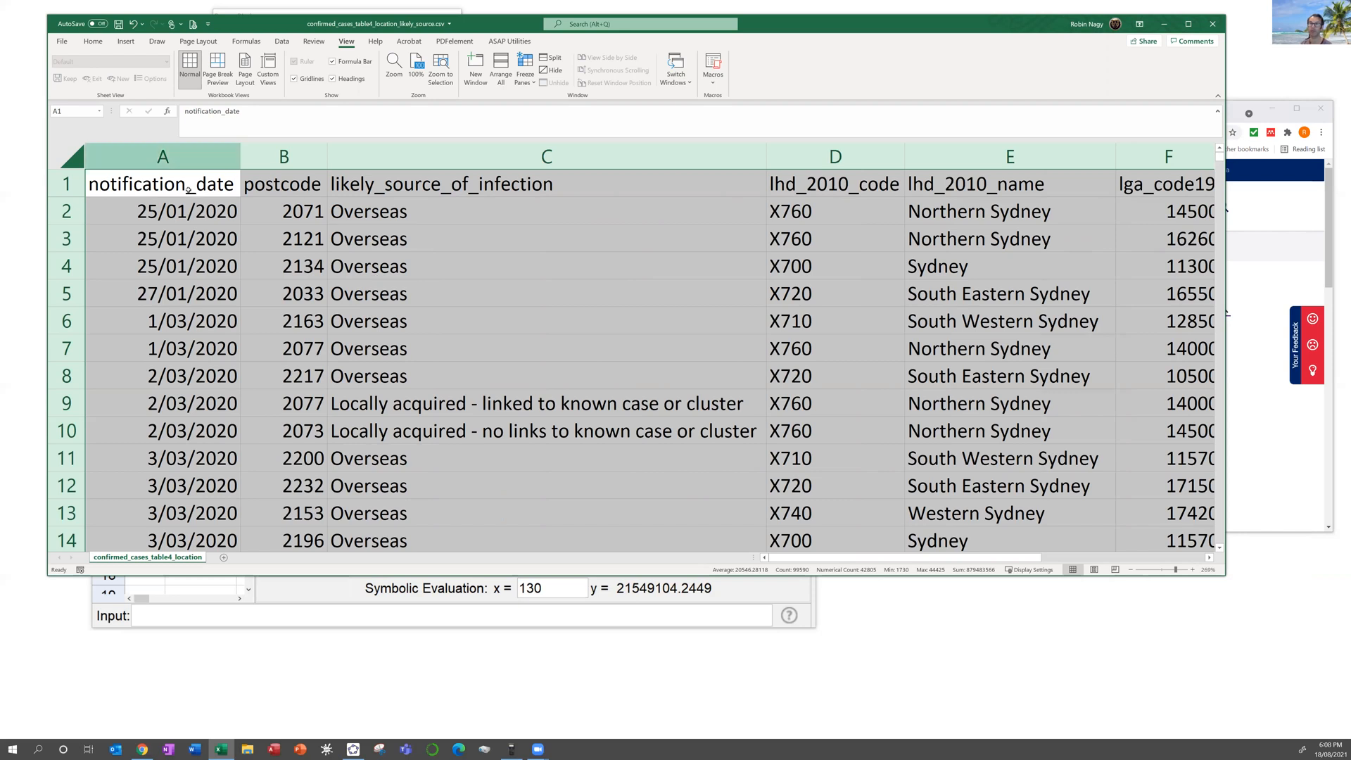
left_click_drag(320, 150, 450, 149)
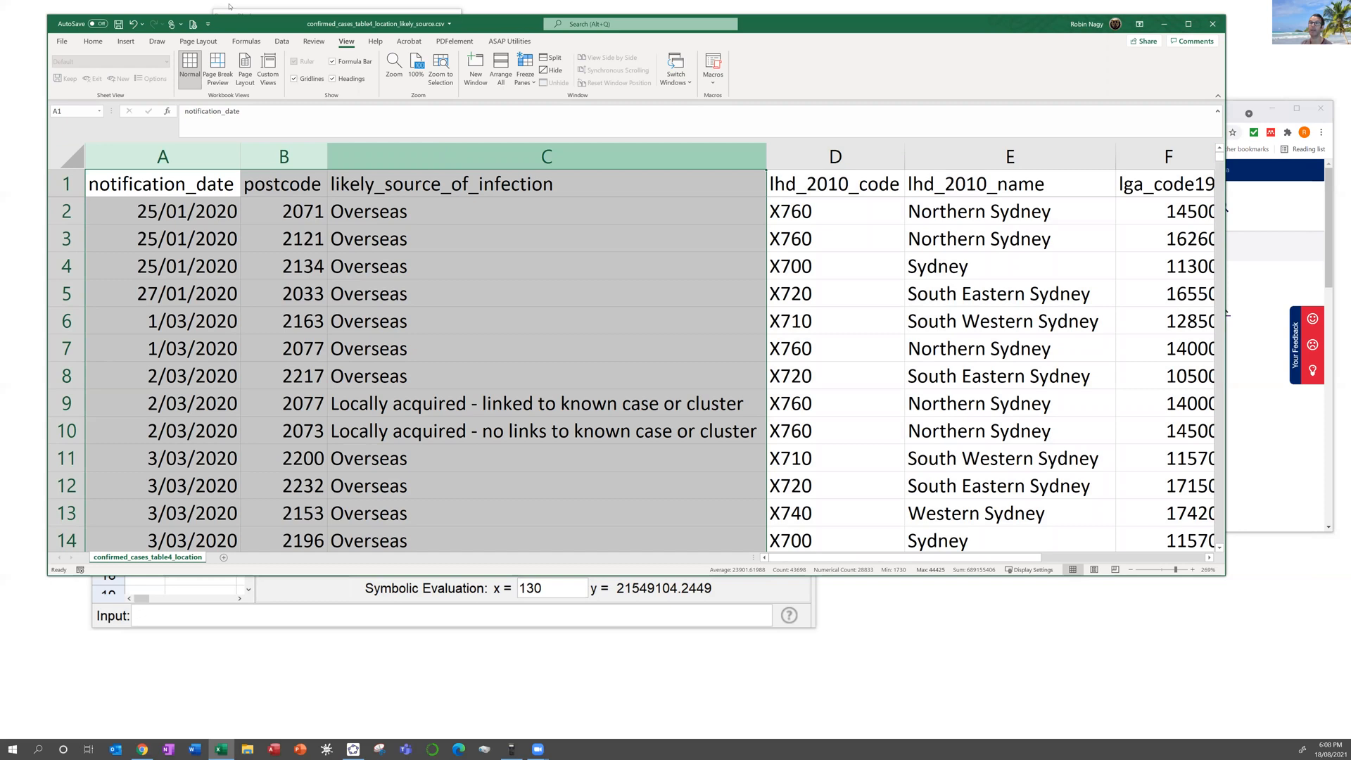
left_click(127, 40)
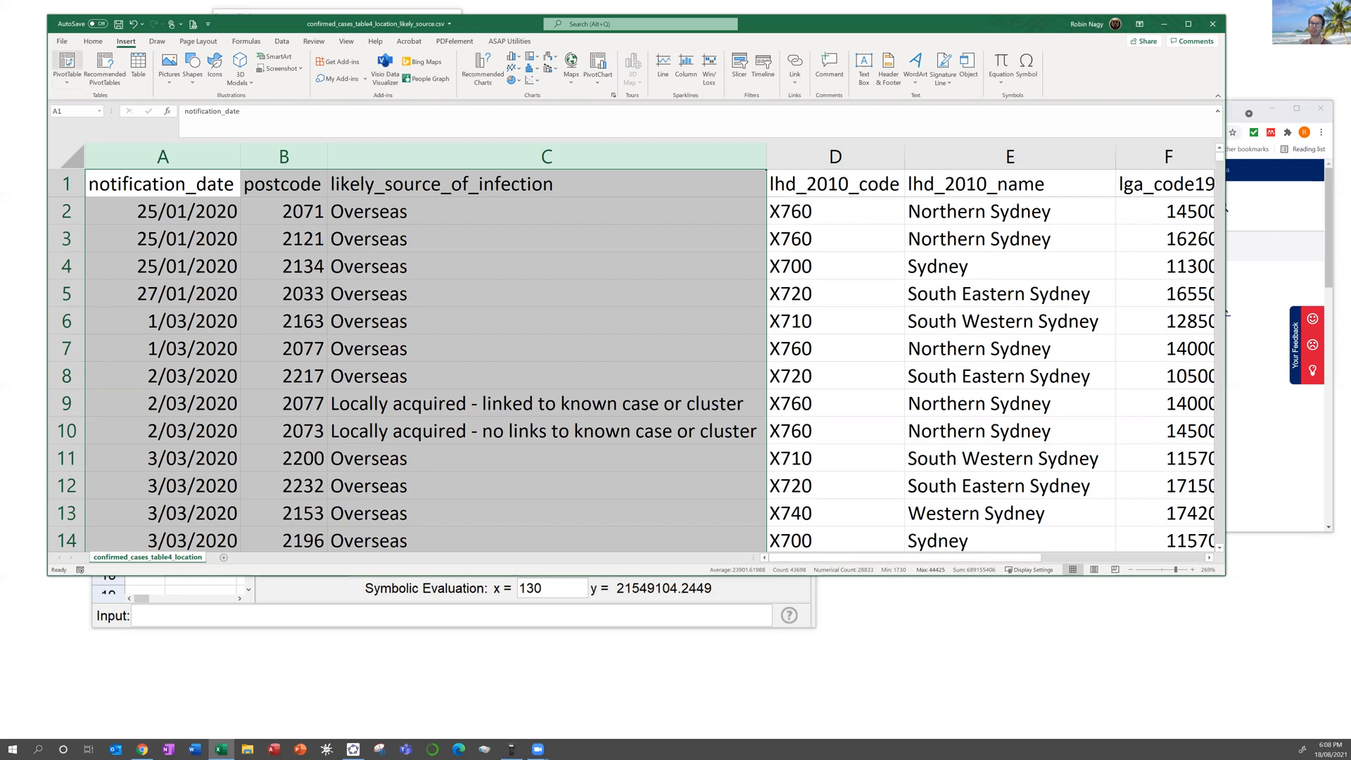
left_click(67, 64)
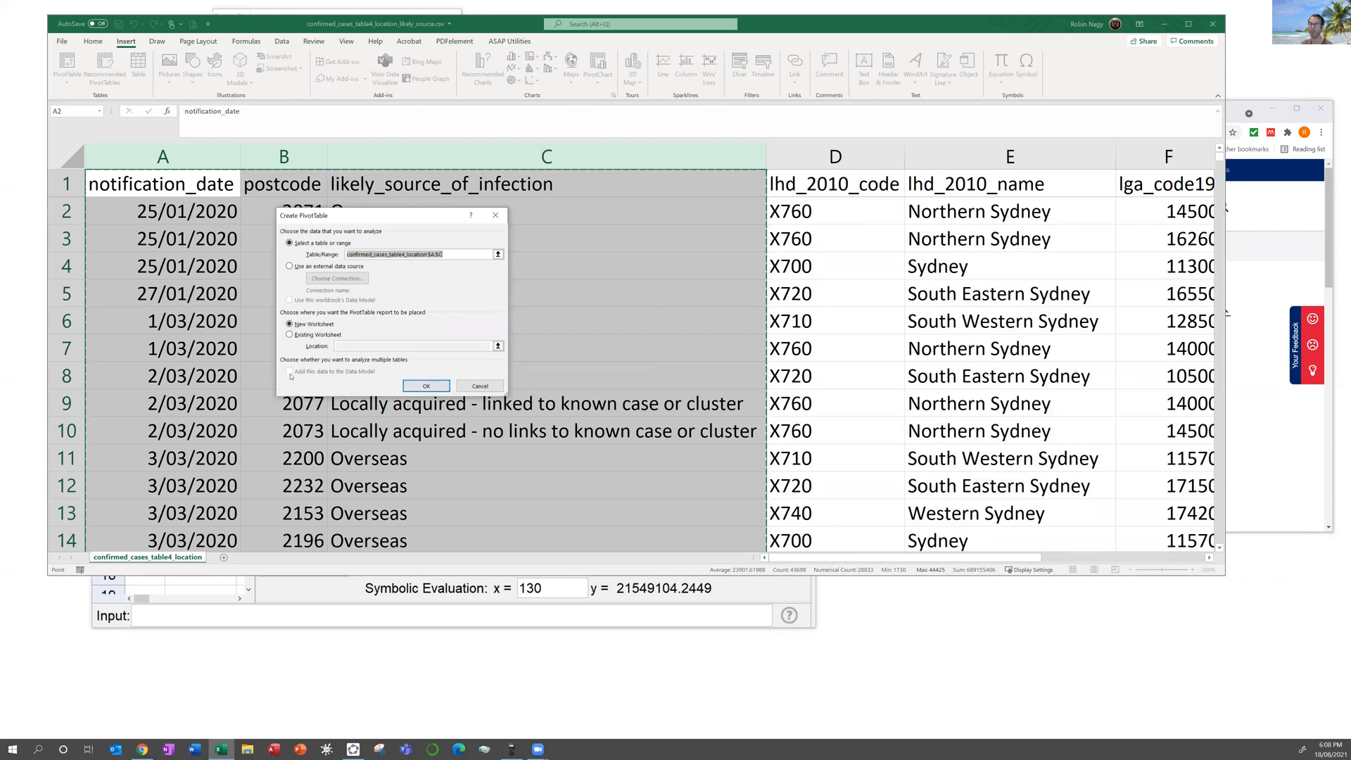
left_click(431, 388)
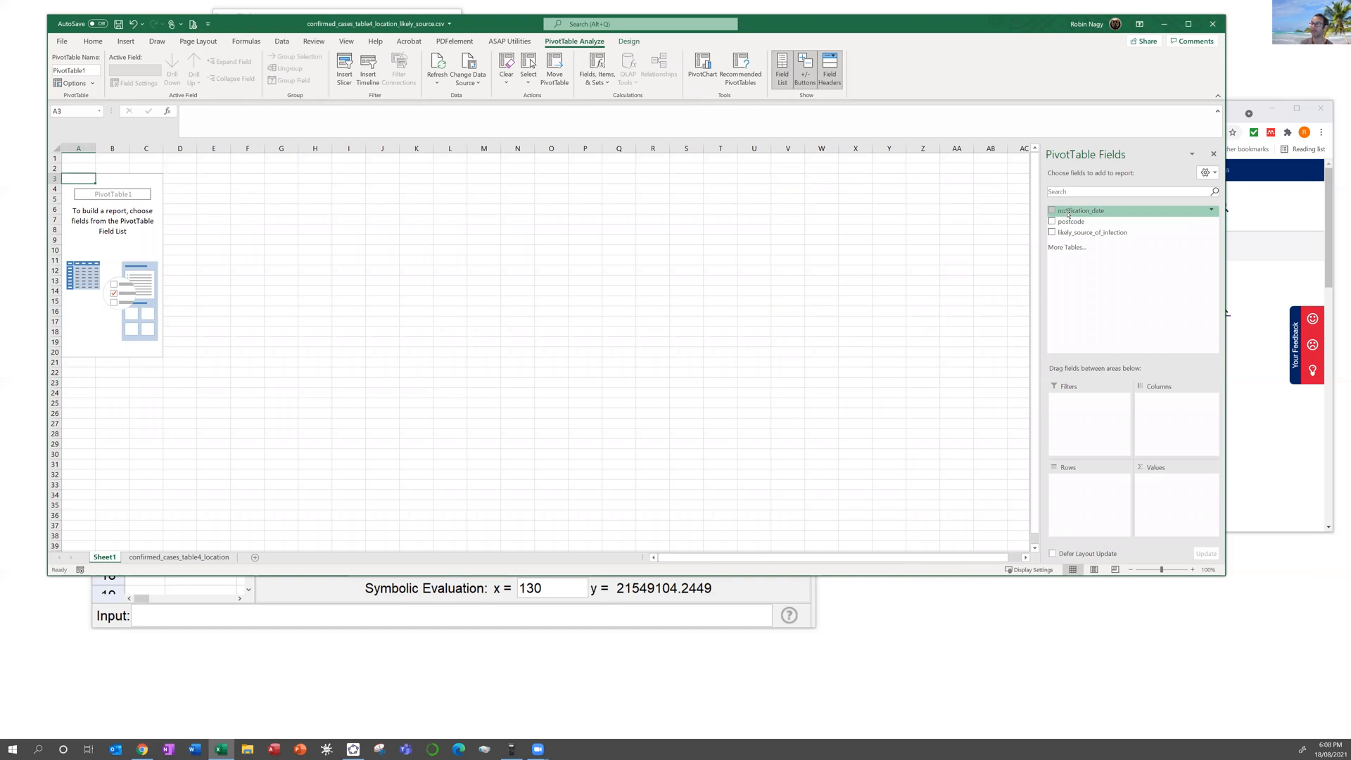
Step: Add notification_date to Rows and expand 2021's quarters to show their months
left_click_drag(1073, 211, 1095, 480)
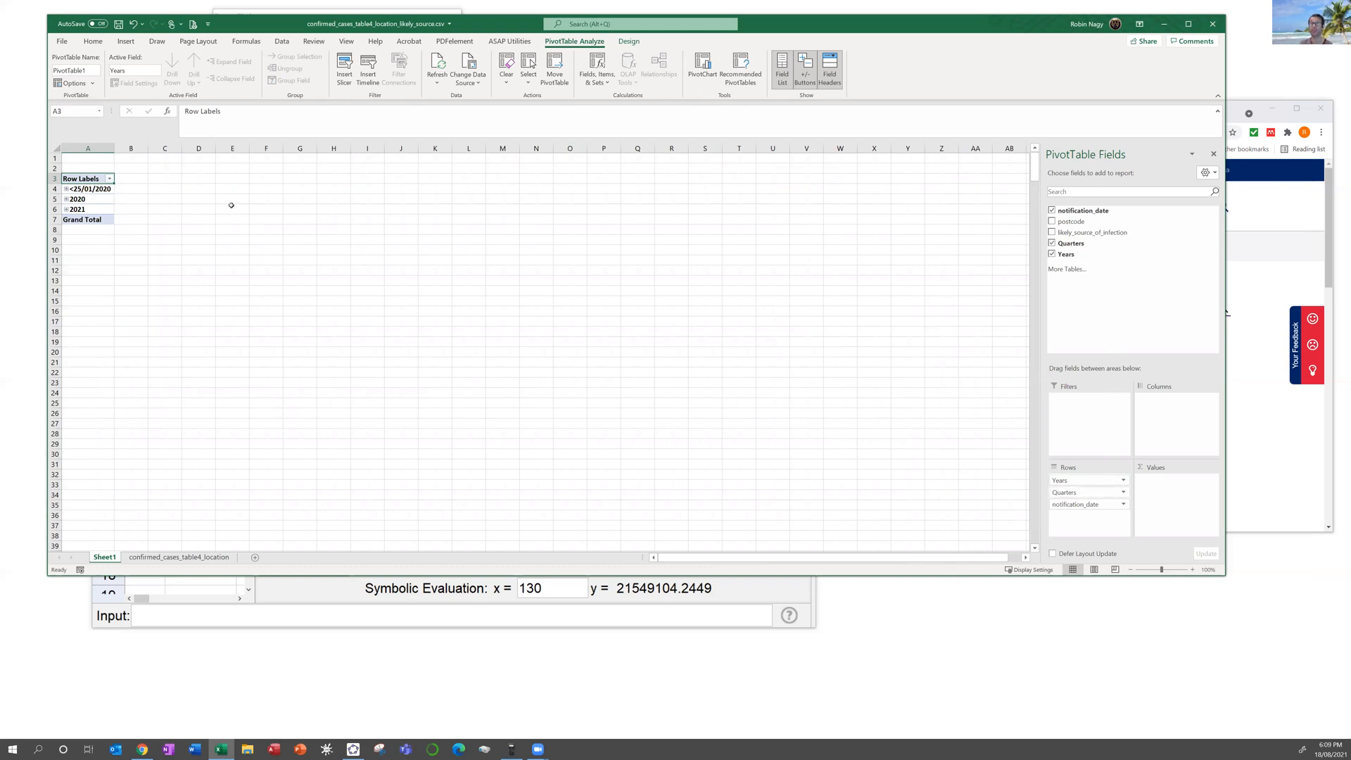
left_click(67, 209)
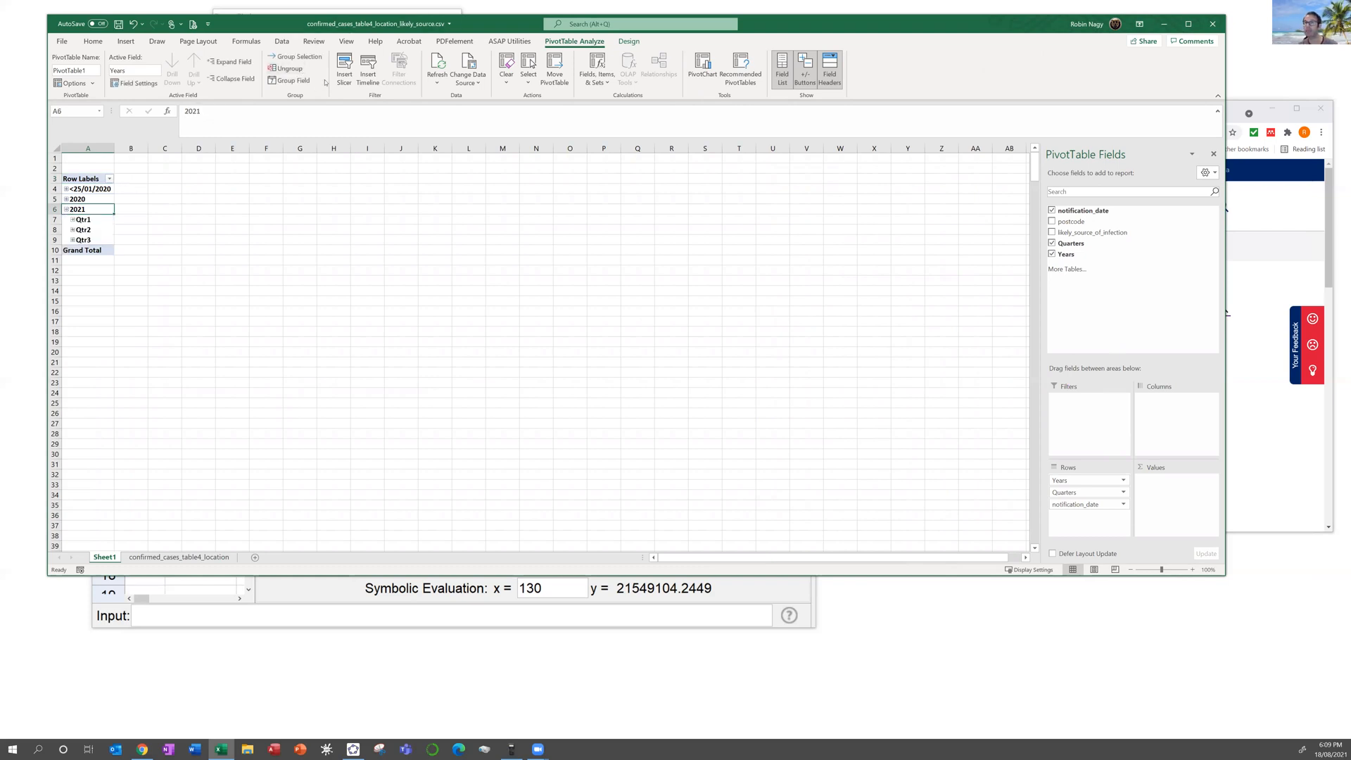
left_click(73, 219)
left_click(90, 231)
left_click(92, 241)
left_click(88, 251)
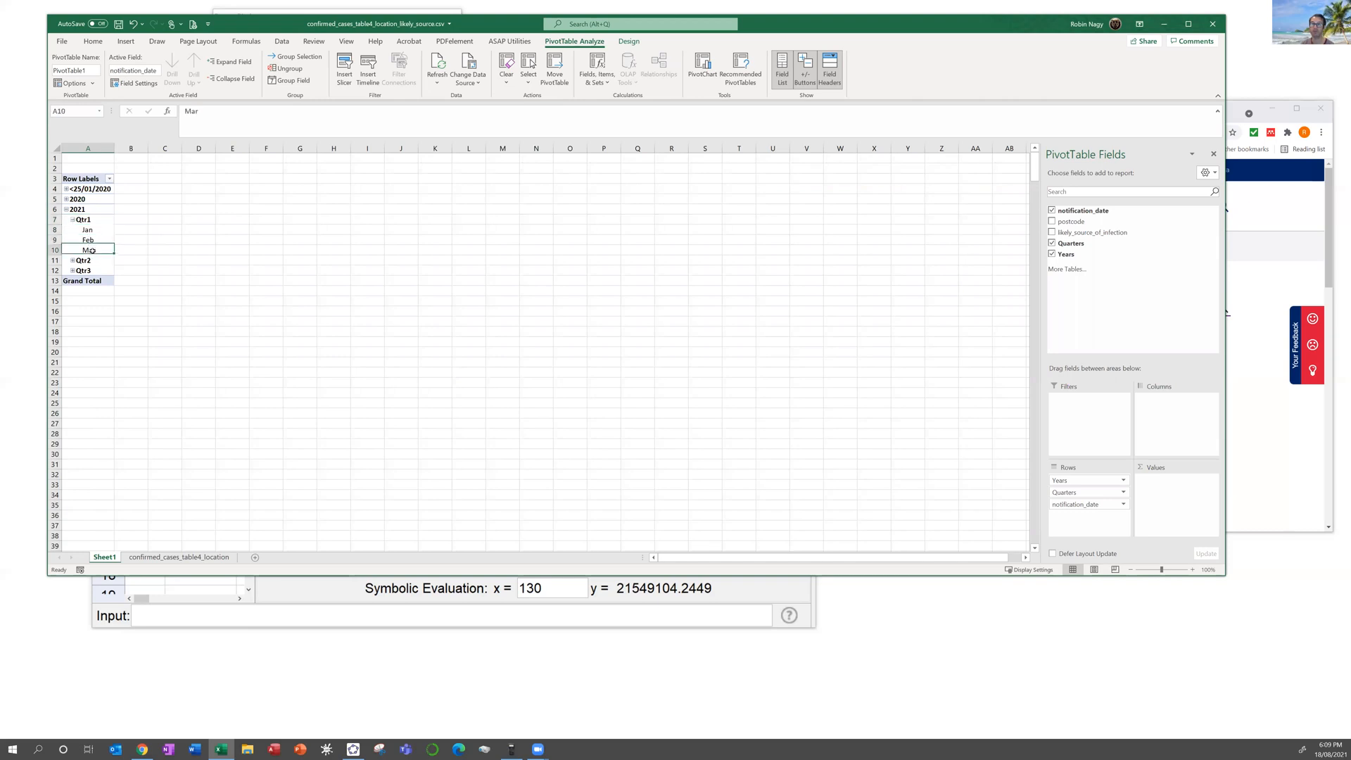
left_click(73, 261)
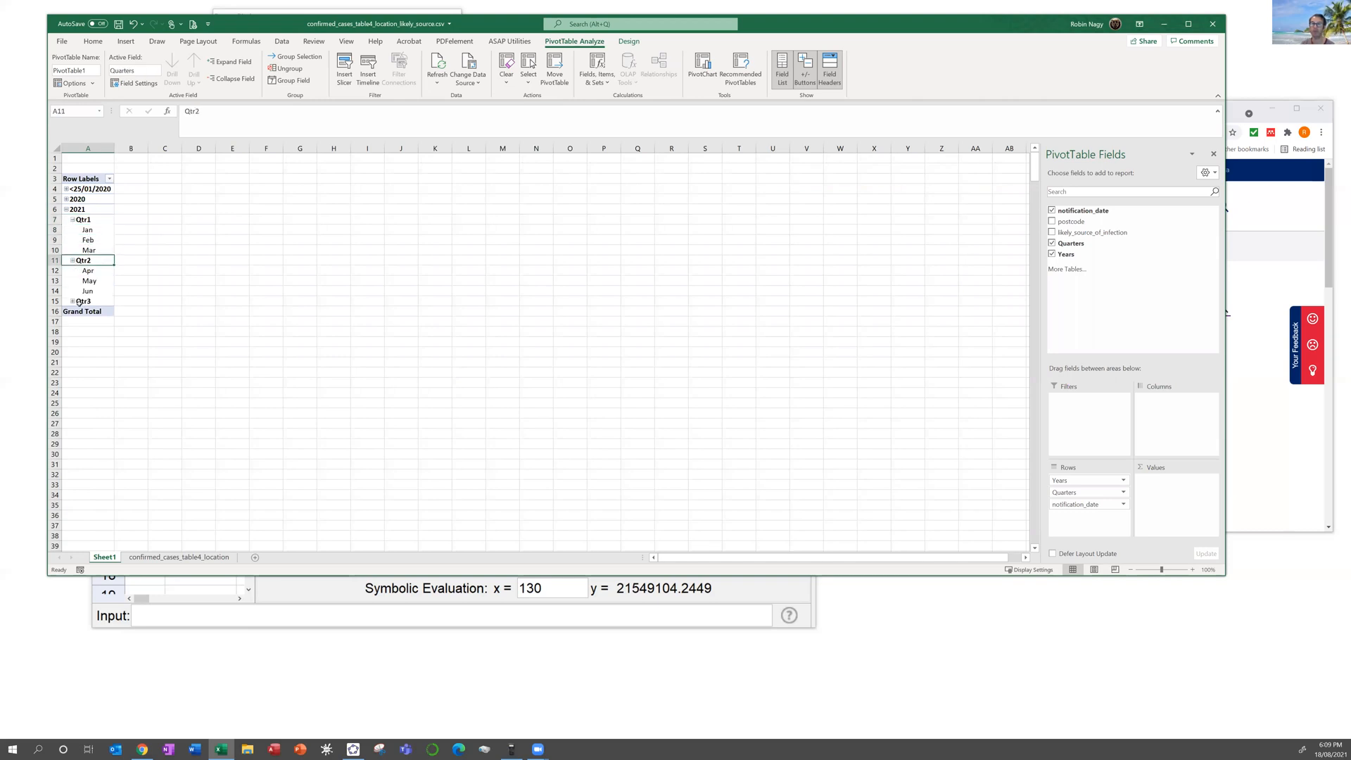
left_click(73, 301)
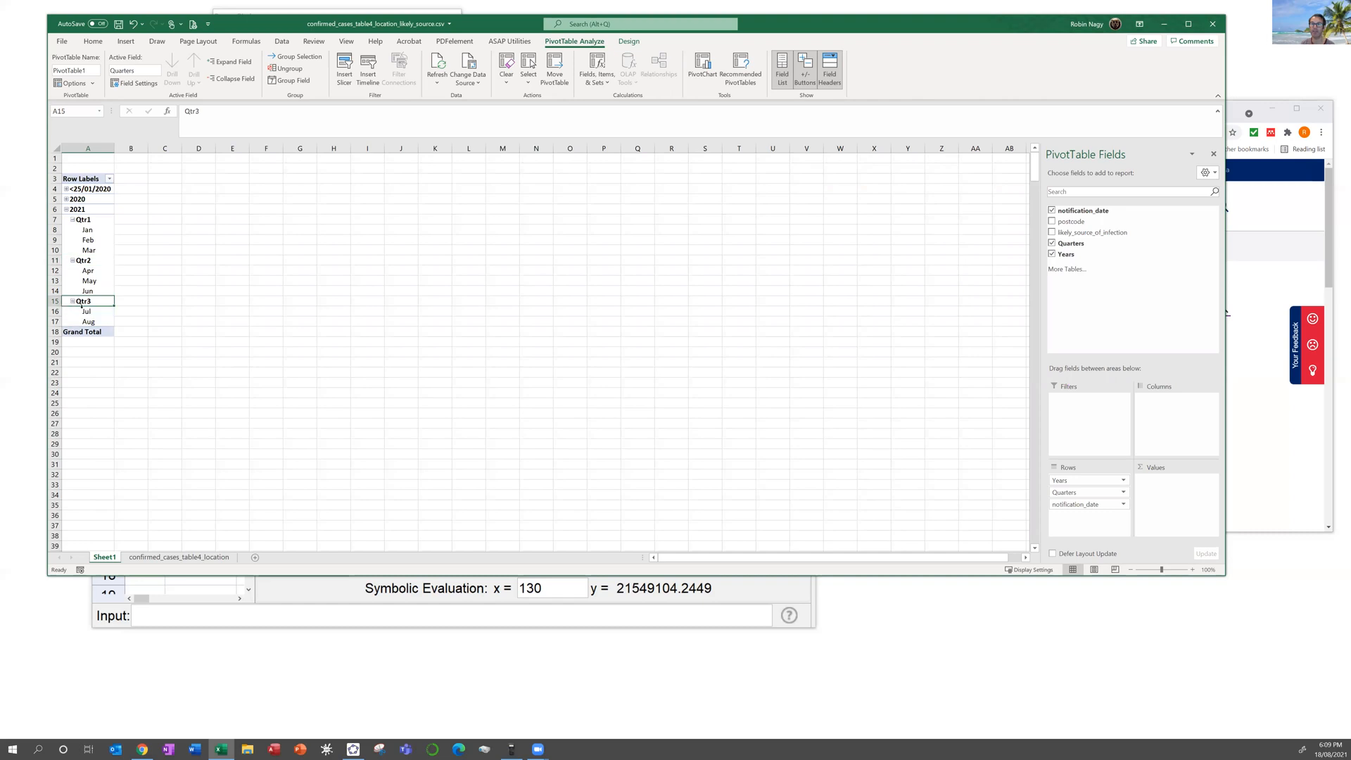
left_click(86, 313)
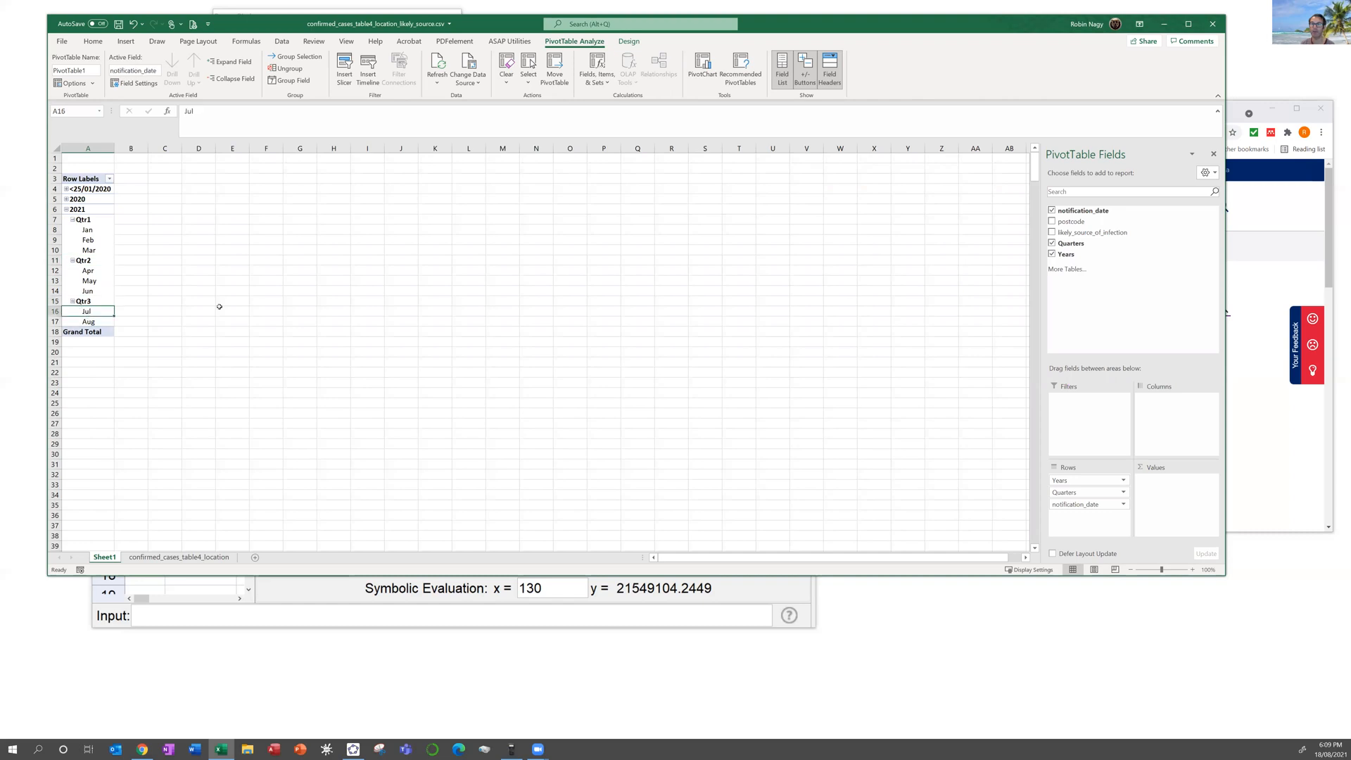
Step: Remove the Quarters and Years groupings, then open and cancel notification_date's Field Settings
left_click(1052, 243)
left_click(1052, 254)
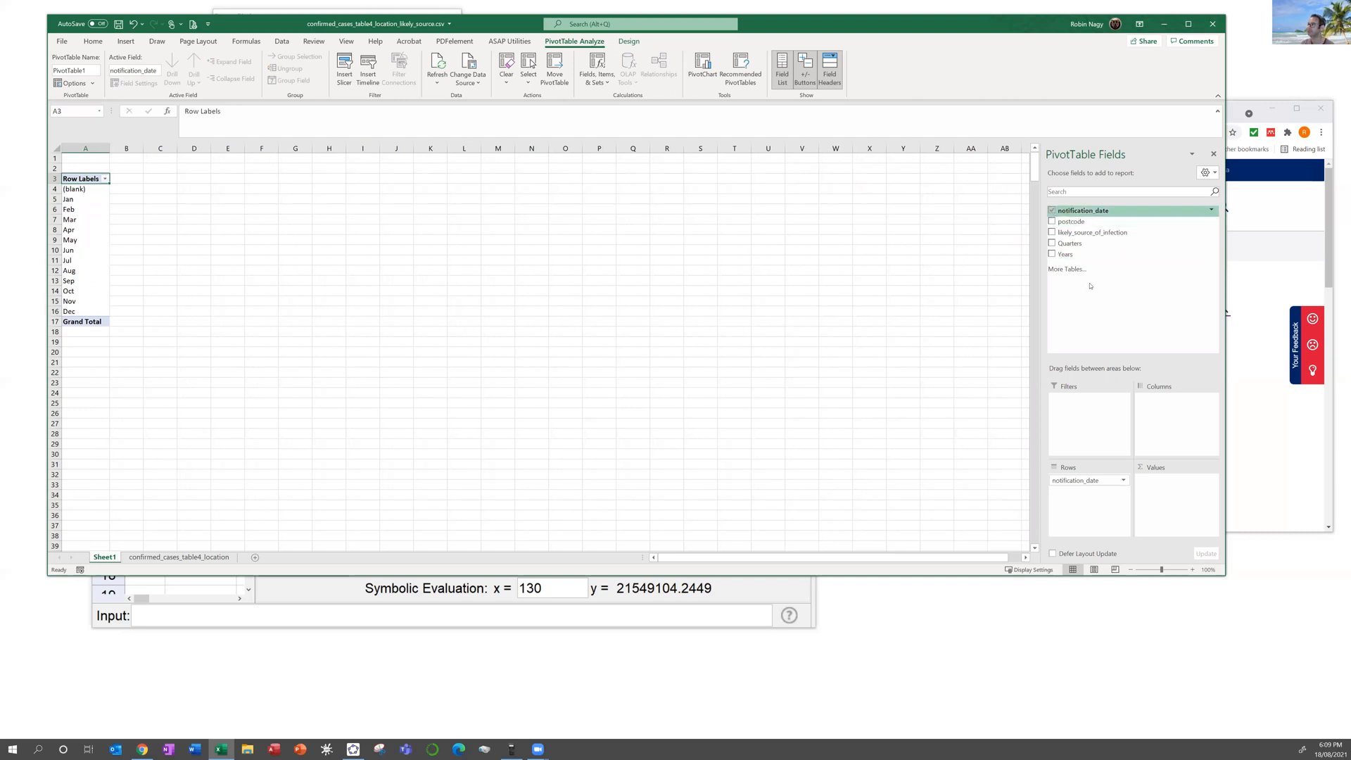
left_click(1123, 480)
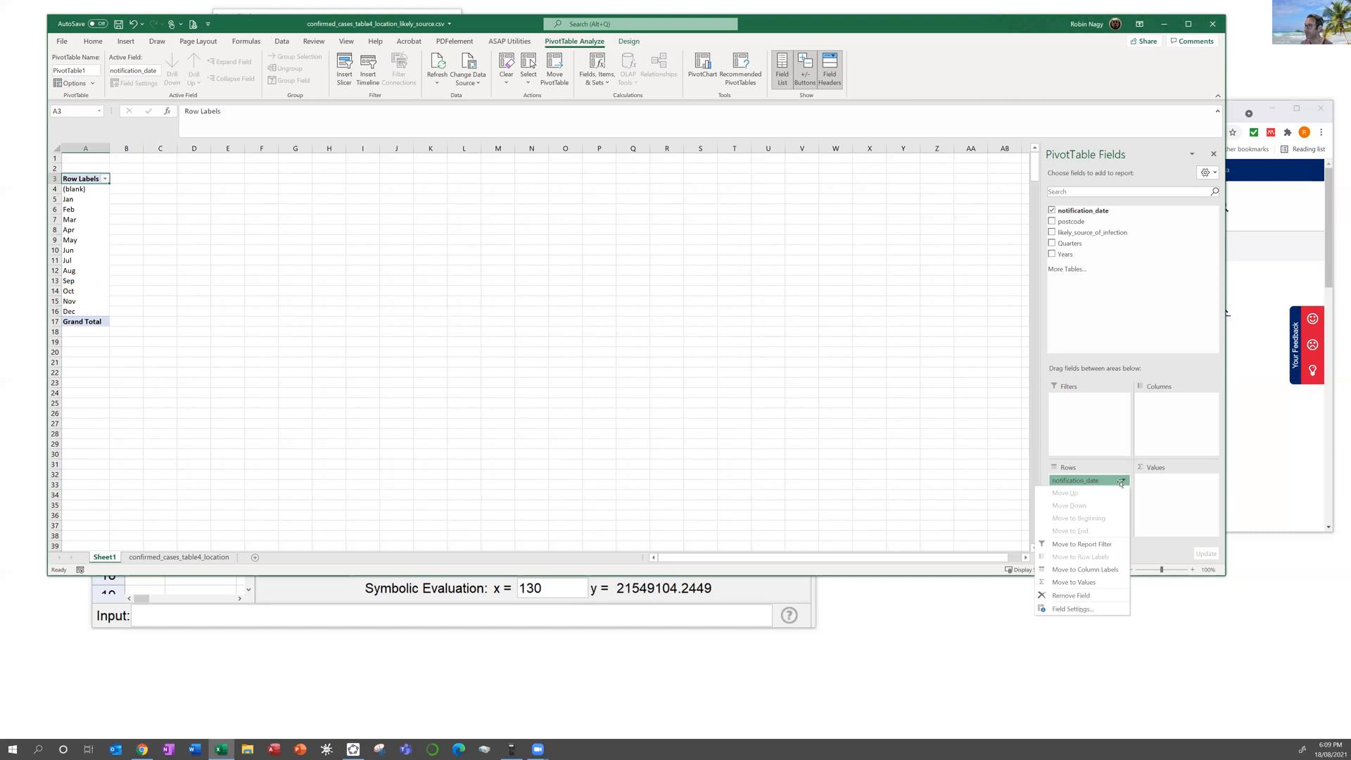
left_click(1072, 609)
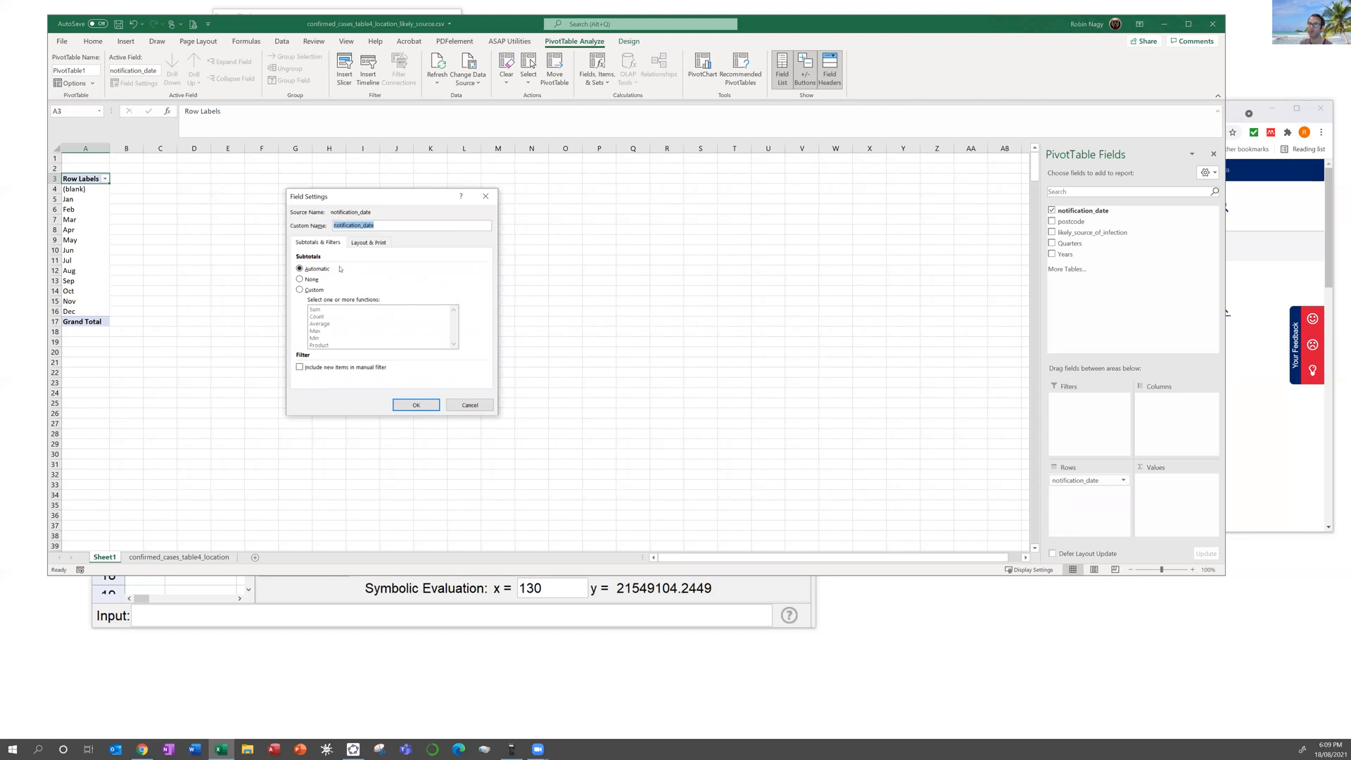
left_click(362, 241)
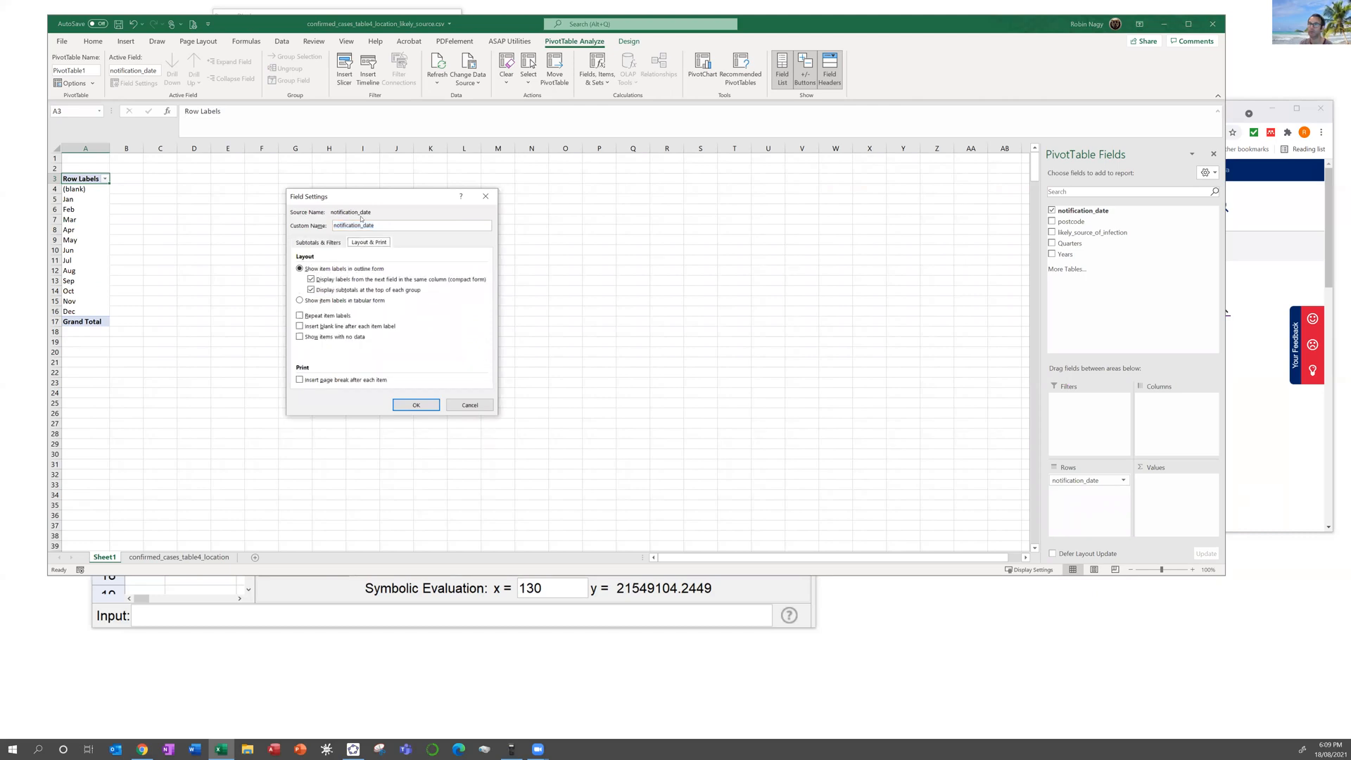
left_click(469, 405)
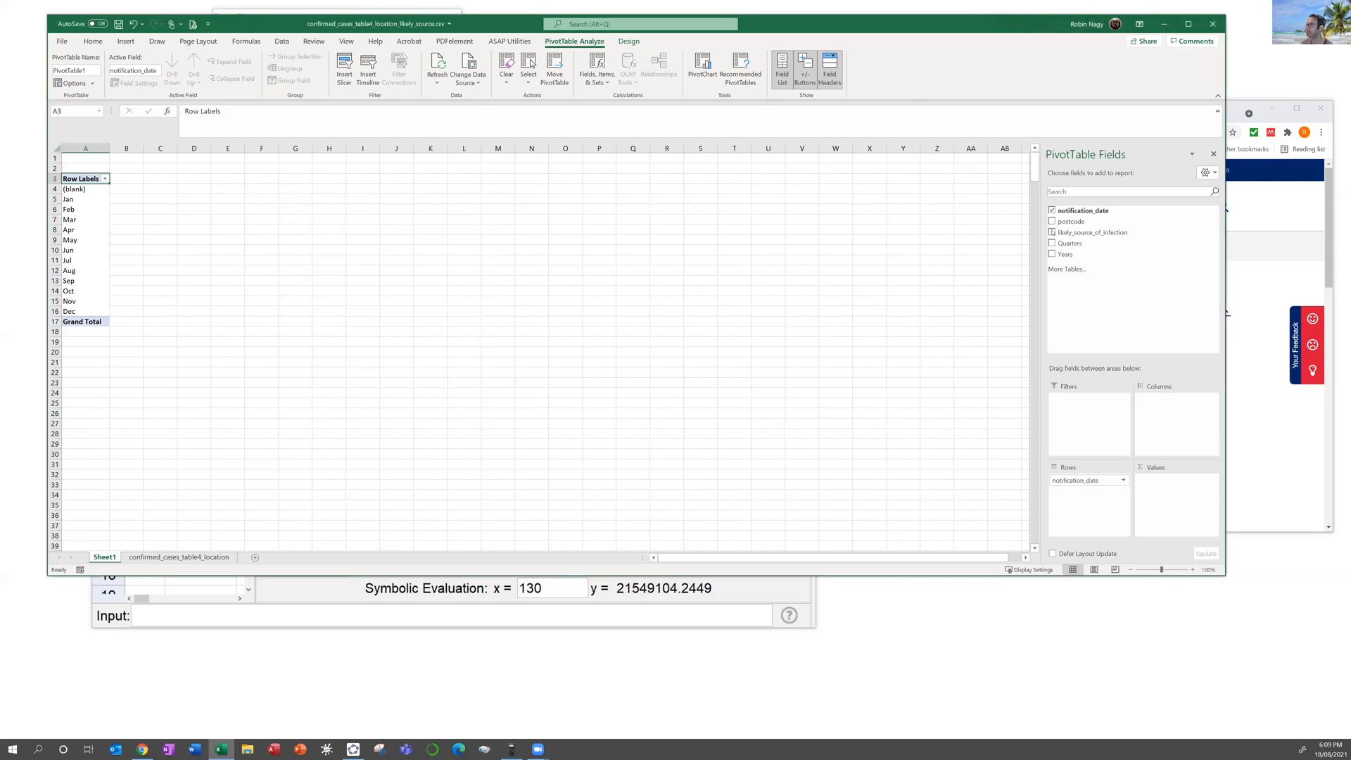
Step: Place likely_source_of_infection above notification_date in the pivot rows so months nest under each source
left_click_drag(1077, 232, 1196, 512)
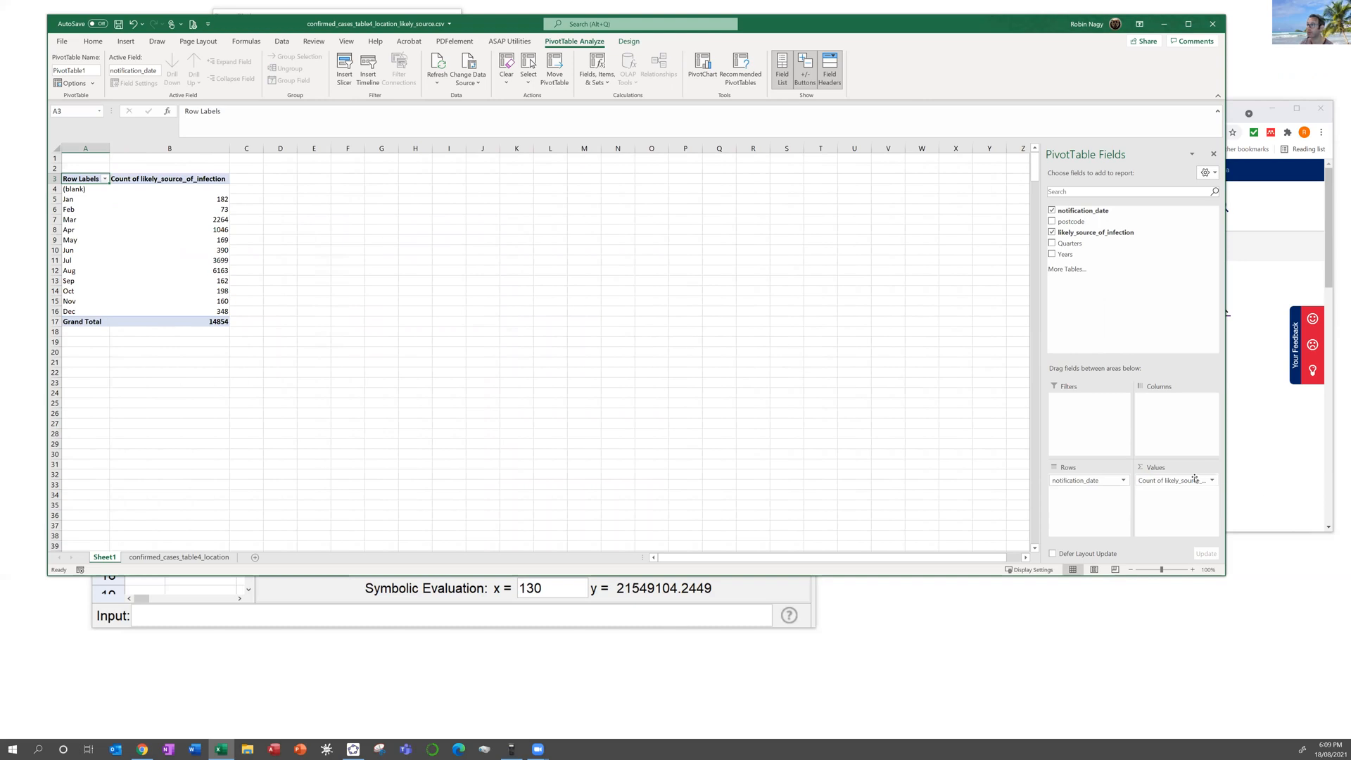
left_click_drag(1196, 480, 1105, 515)
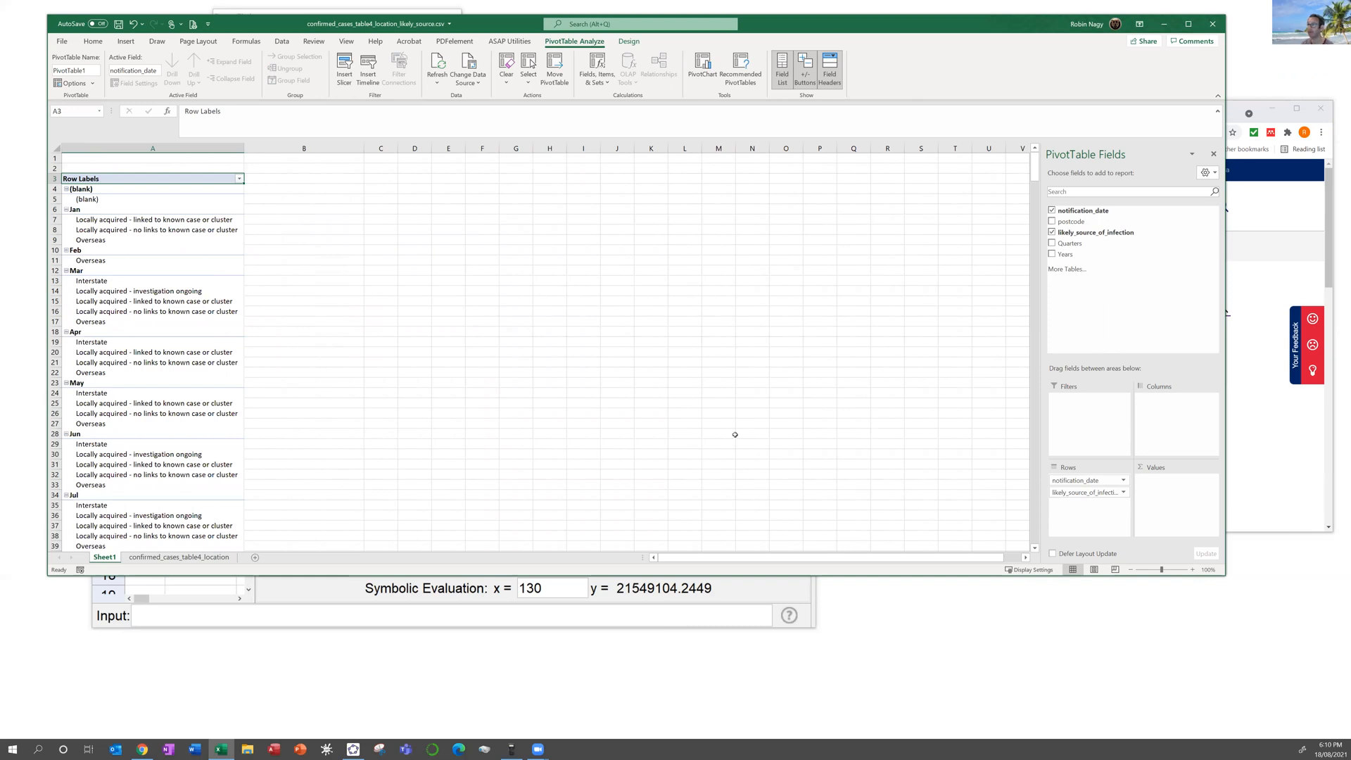
left_click_drag(1056, 492, 1087, 477)
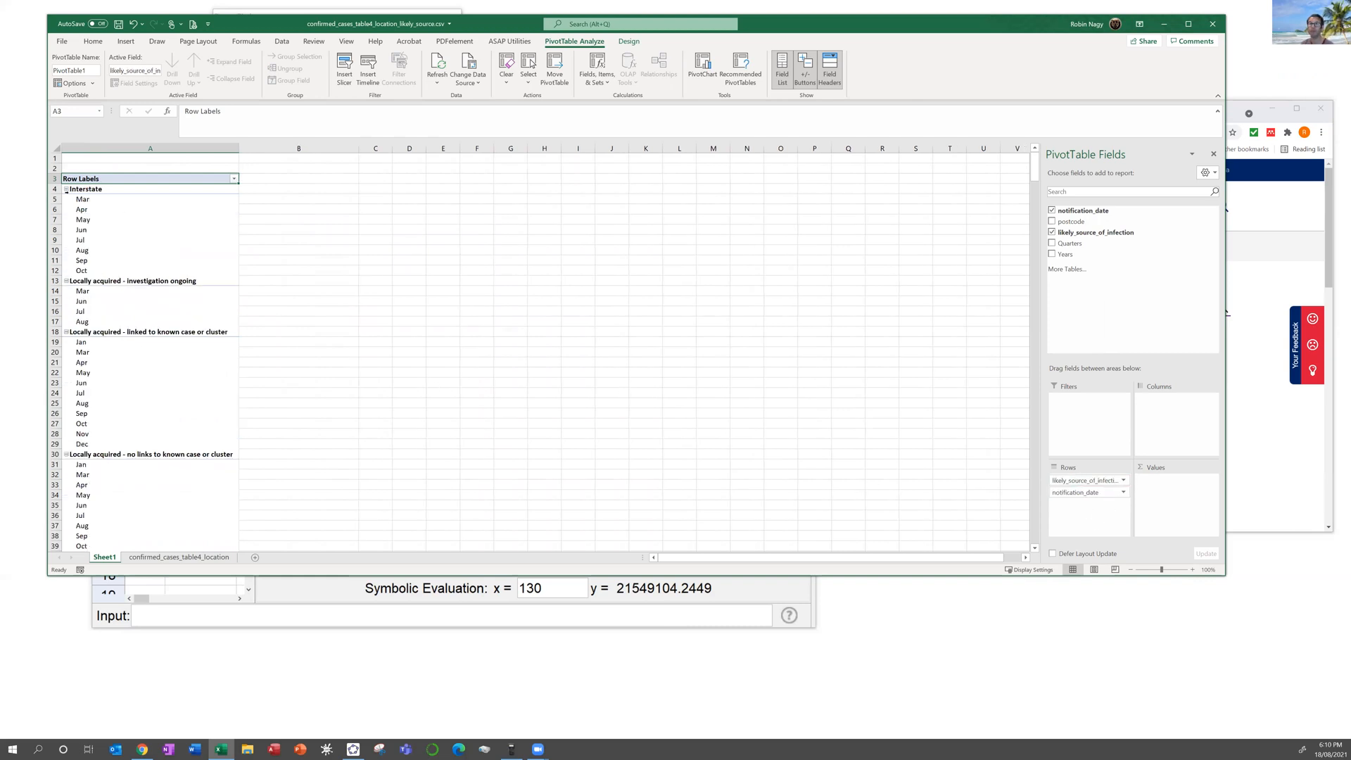
left_click(66, 190)
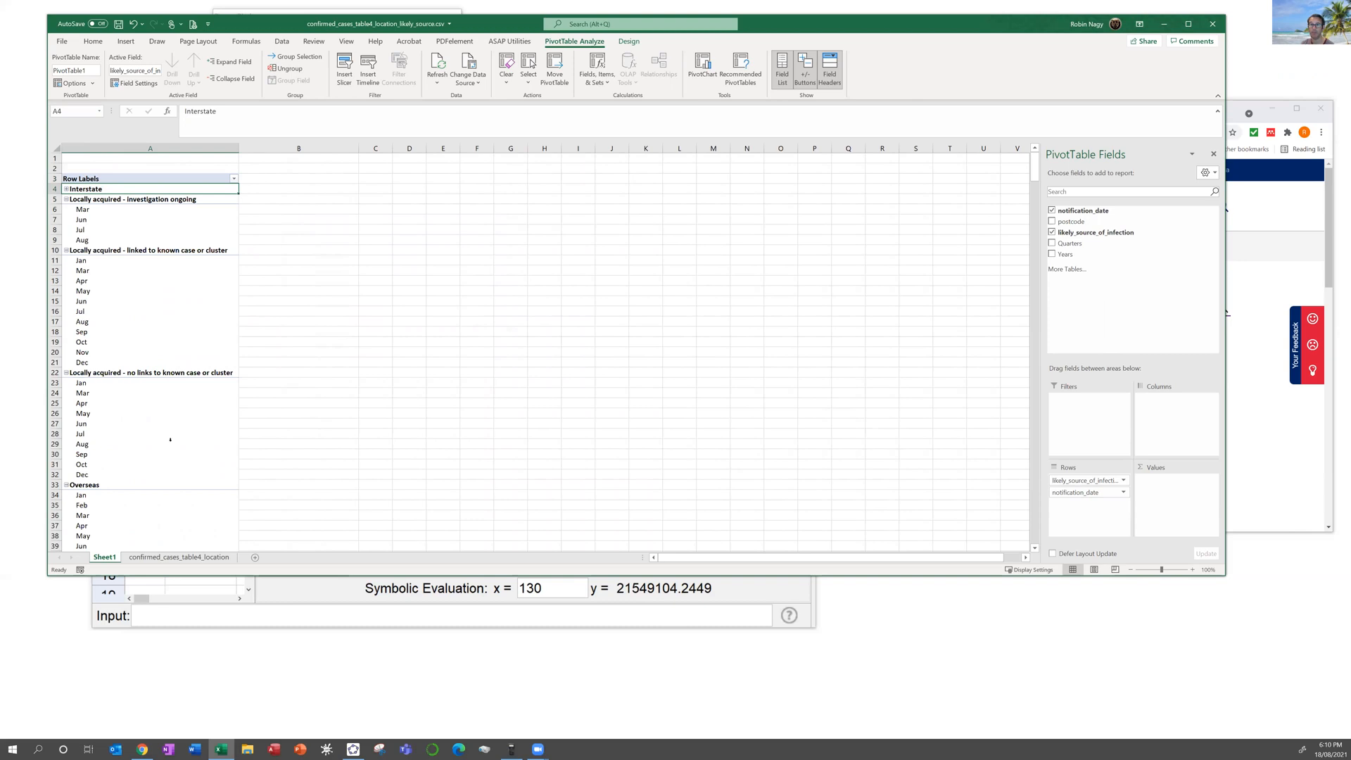
scroll(209, 284, "down", 2)
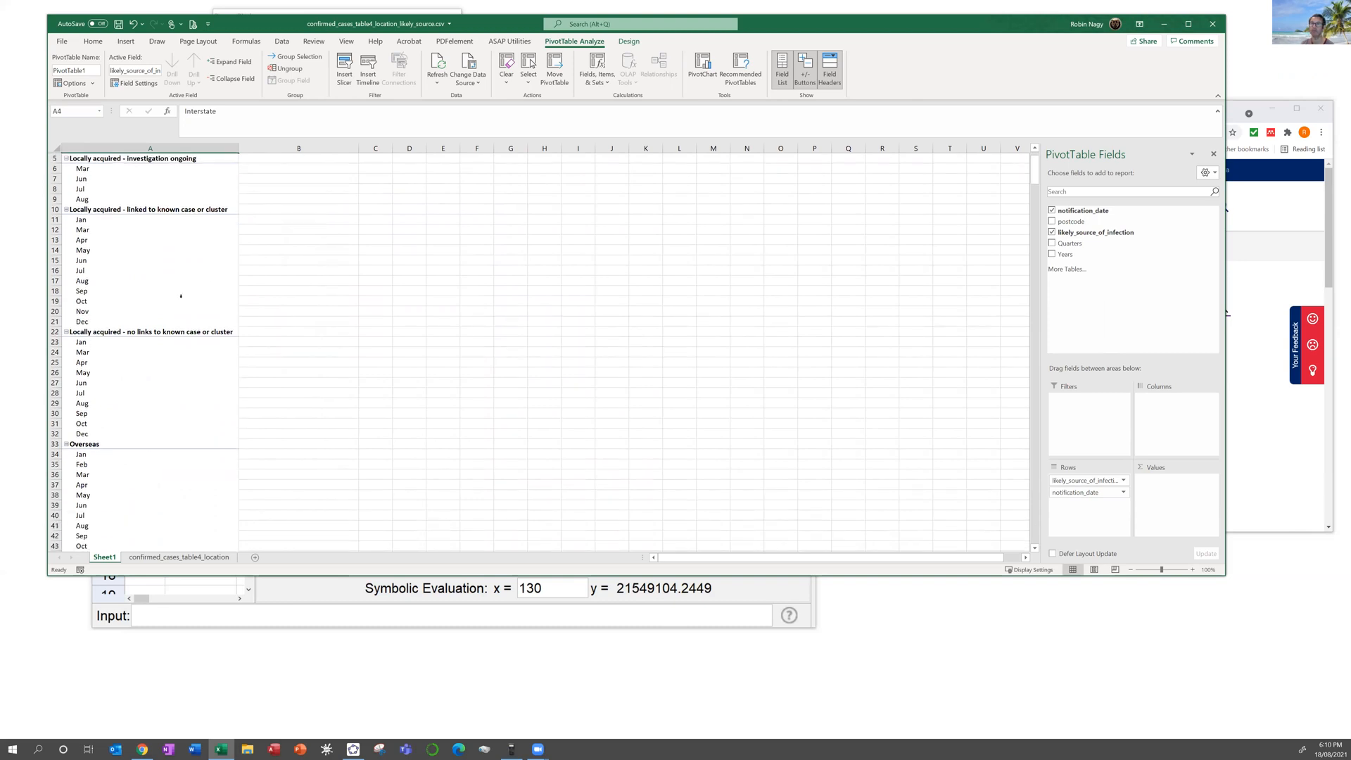
scroll(181, 296, "up", 2)
Step: Filter the row labels to only the three Locally acquired infection sources
left_click(235, 180)
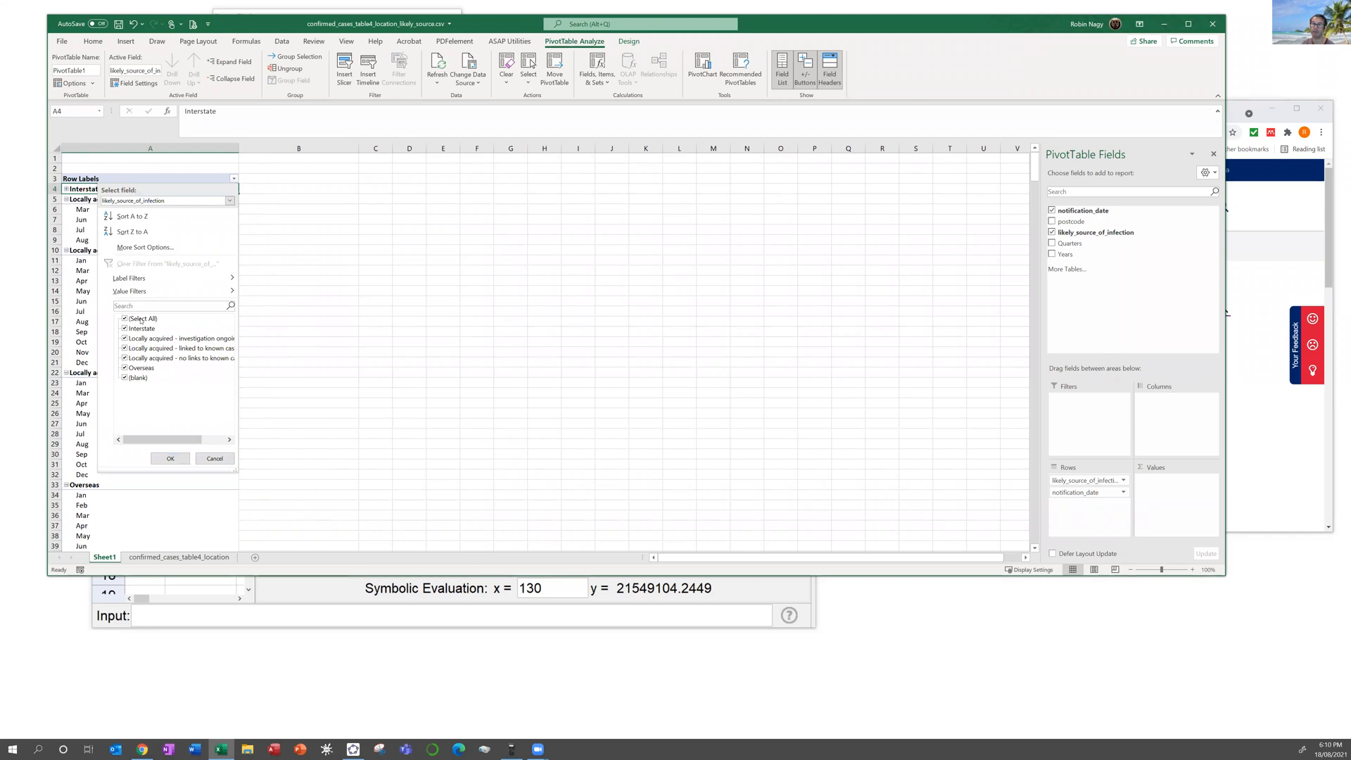
left_click(125, 318)
left_click(124, 339)
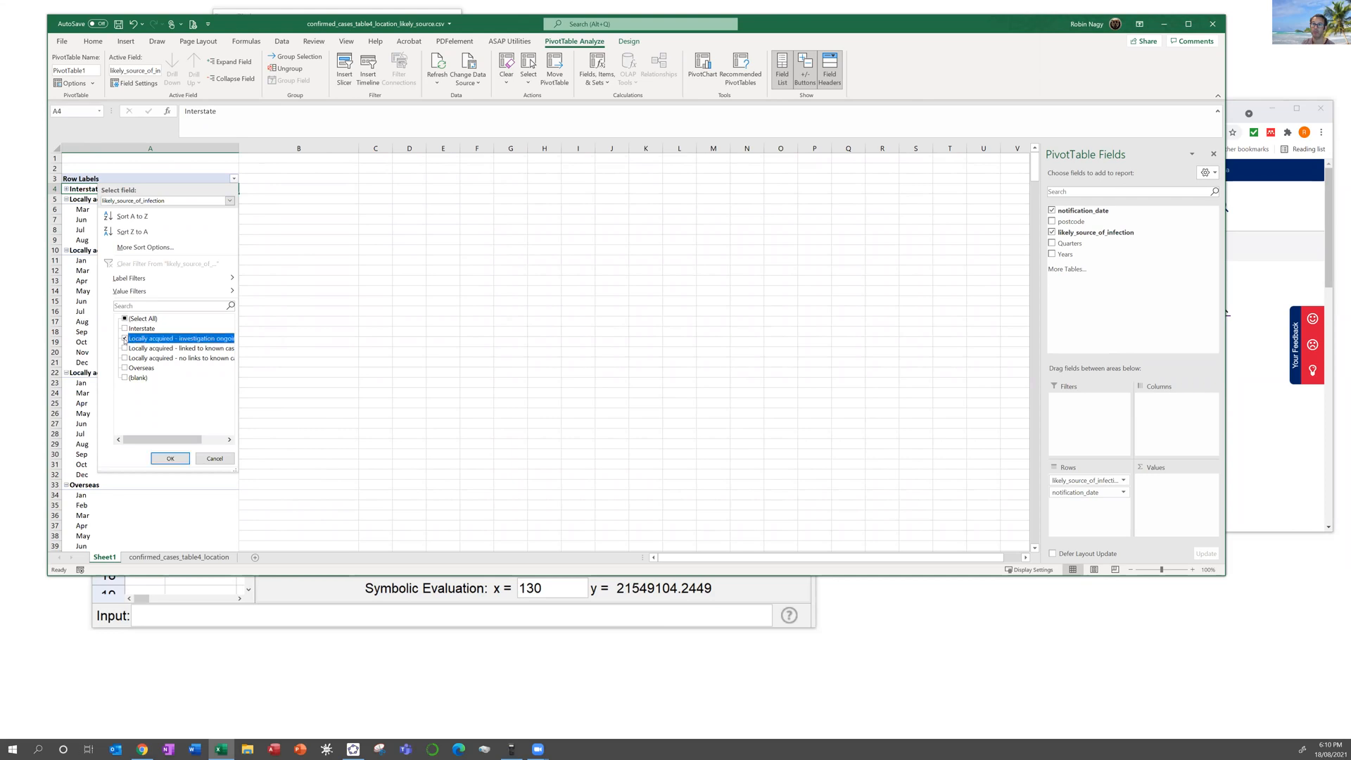
left_click(125, 348)
left_click(126, 357)
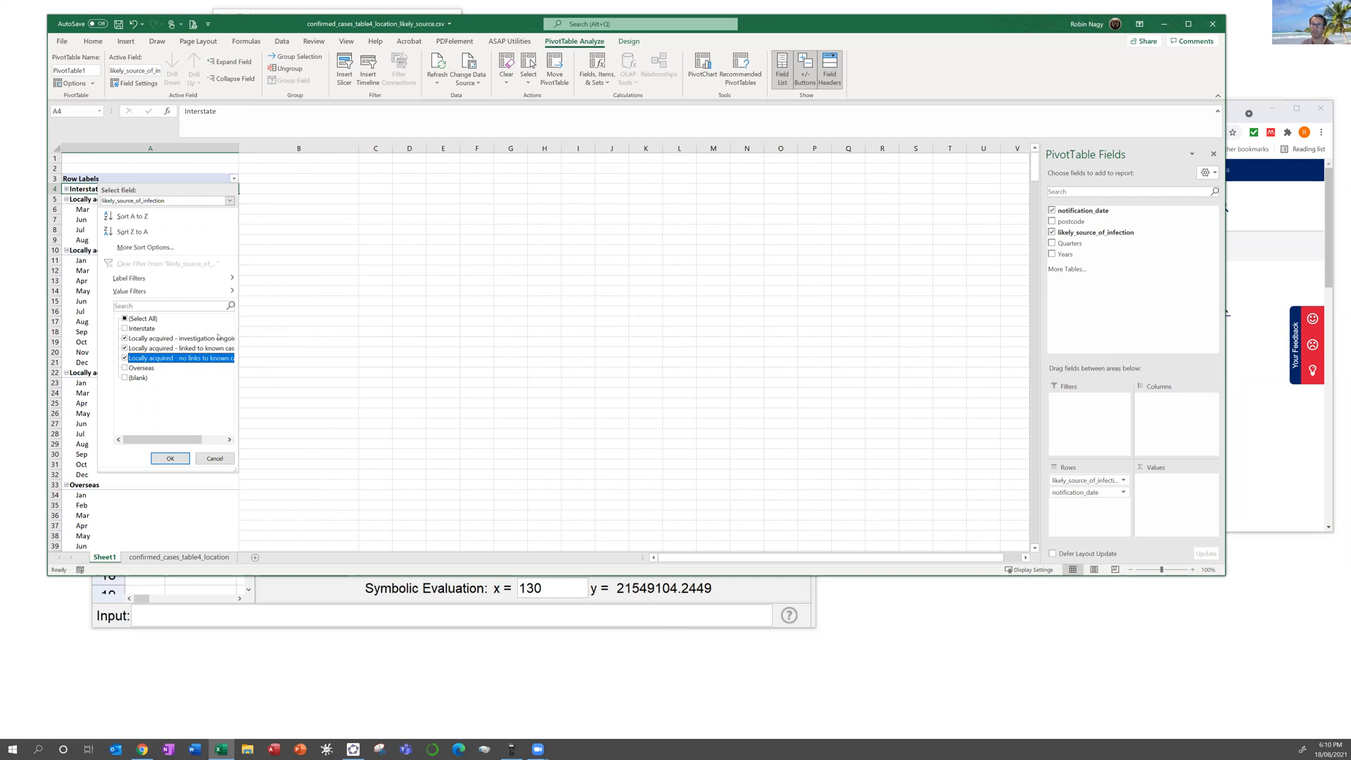
left_click(172, 458)
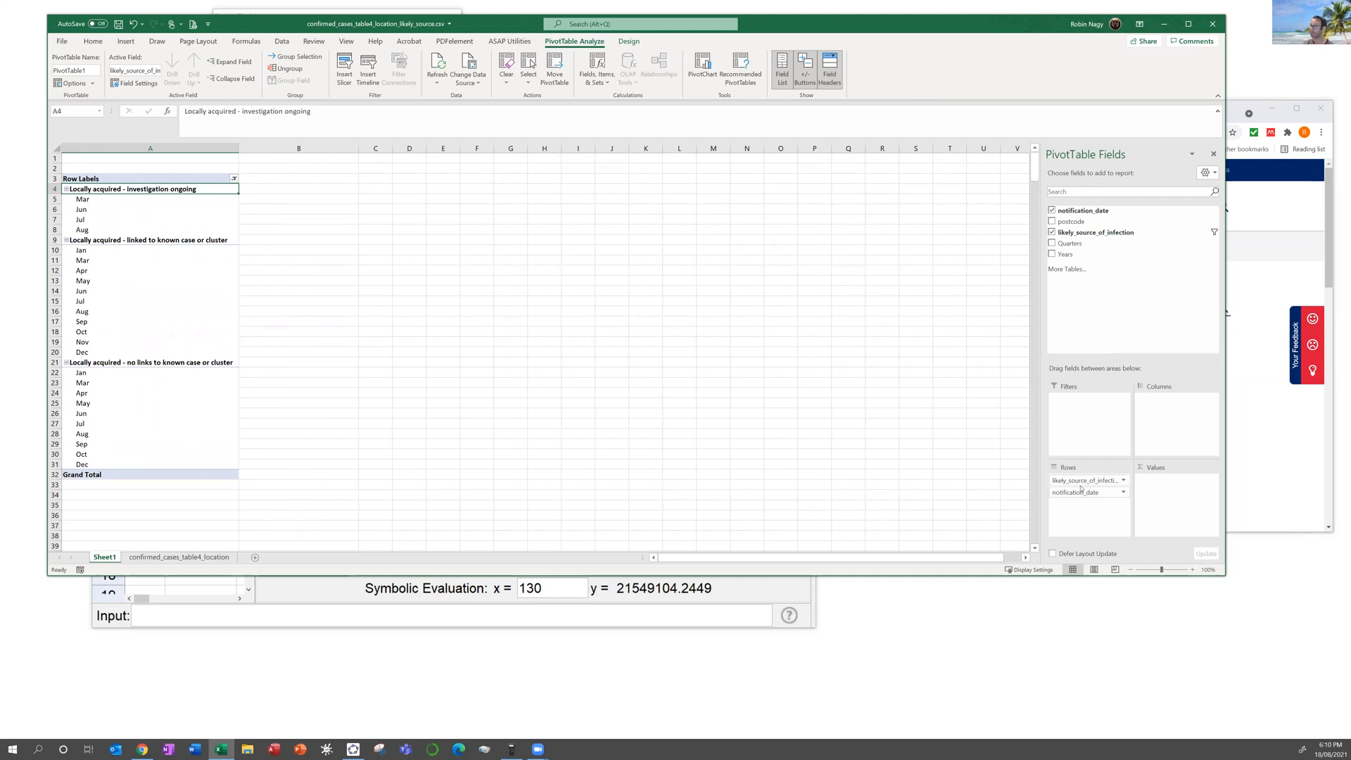
Step: Add a count of notification_date to the pivot values, giving 11375 total cases
left_click_drag(1081, 493, 1179, 495)
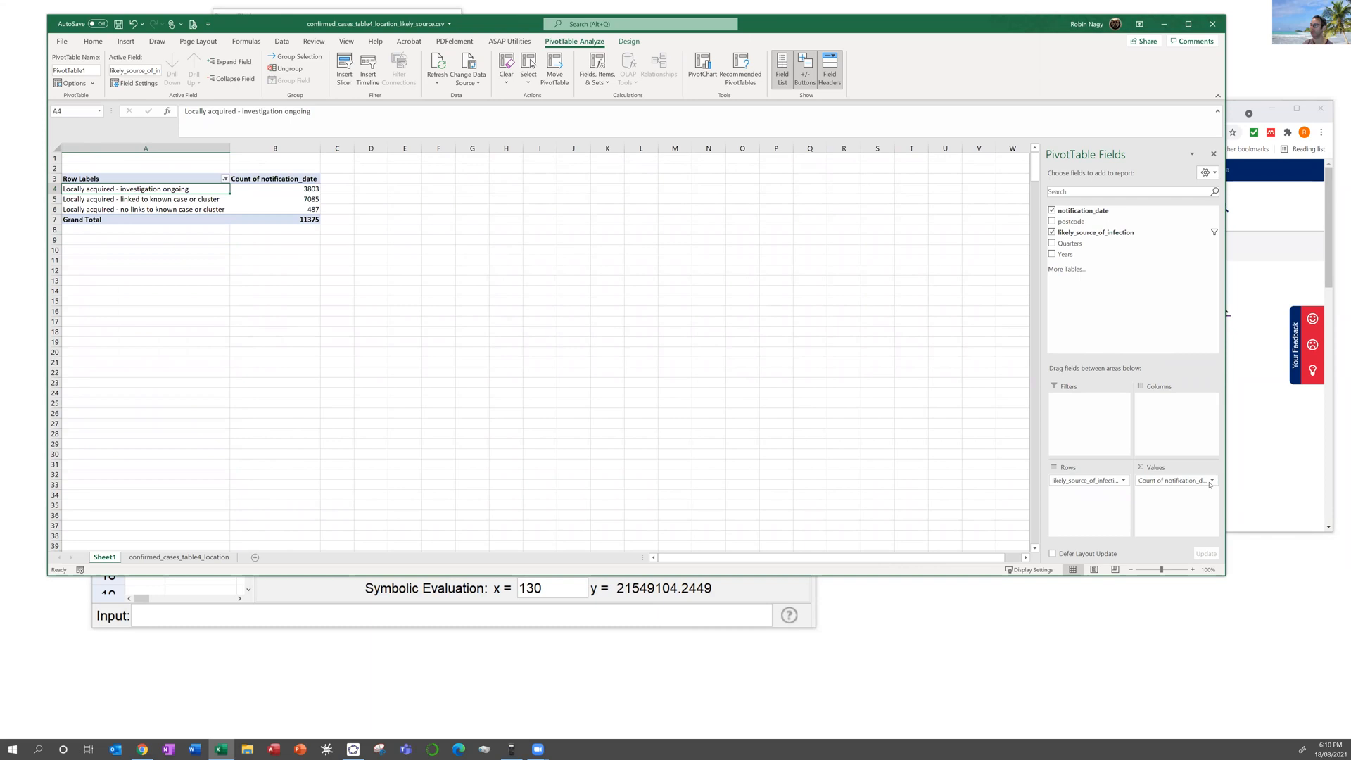
left_click(1210, 483)
left_click(1170, 608)
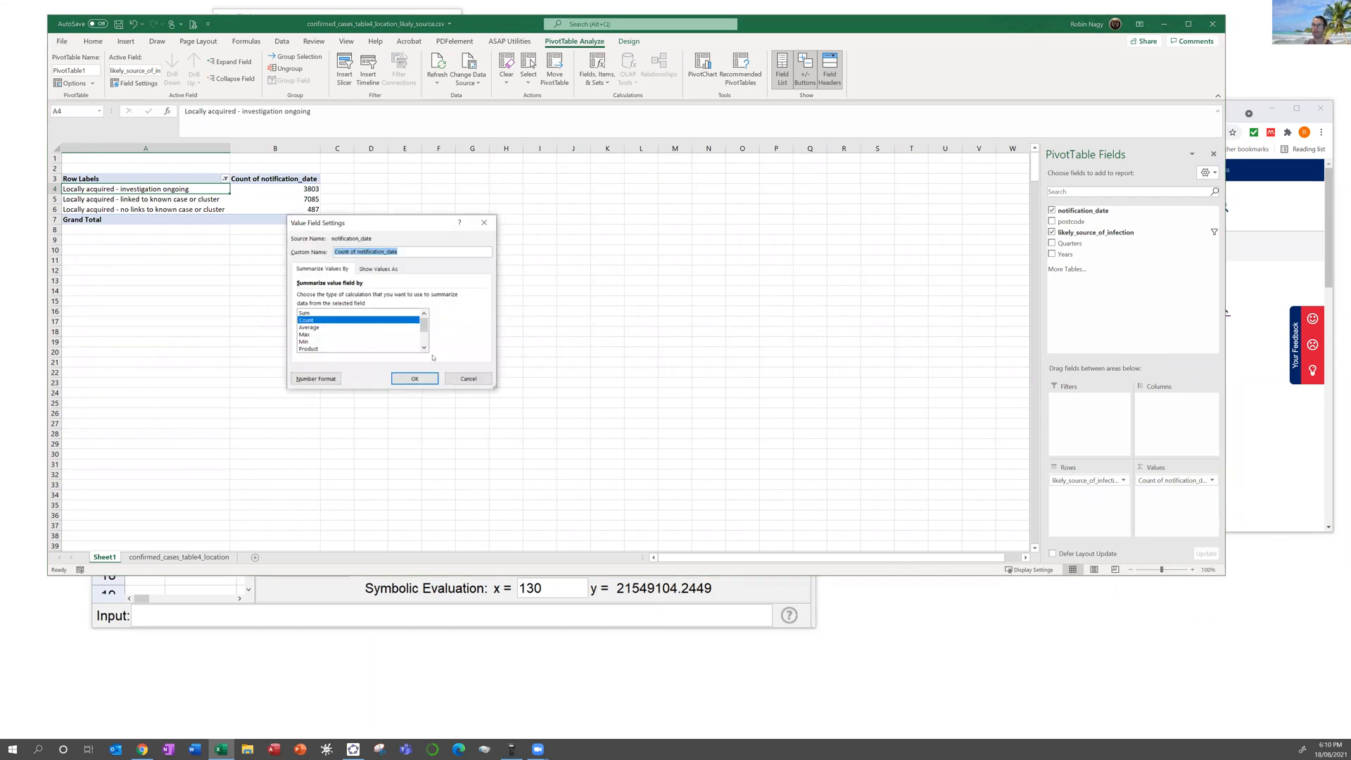
left_click(484, 380)
left_click_drag(1159, 481, 1160, 441)
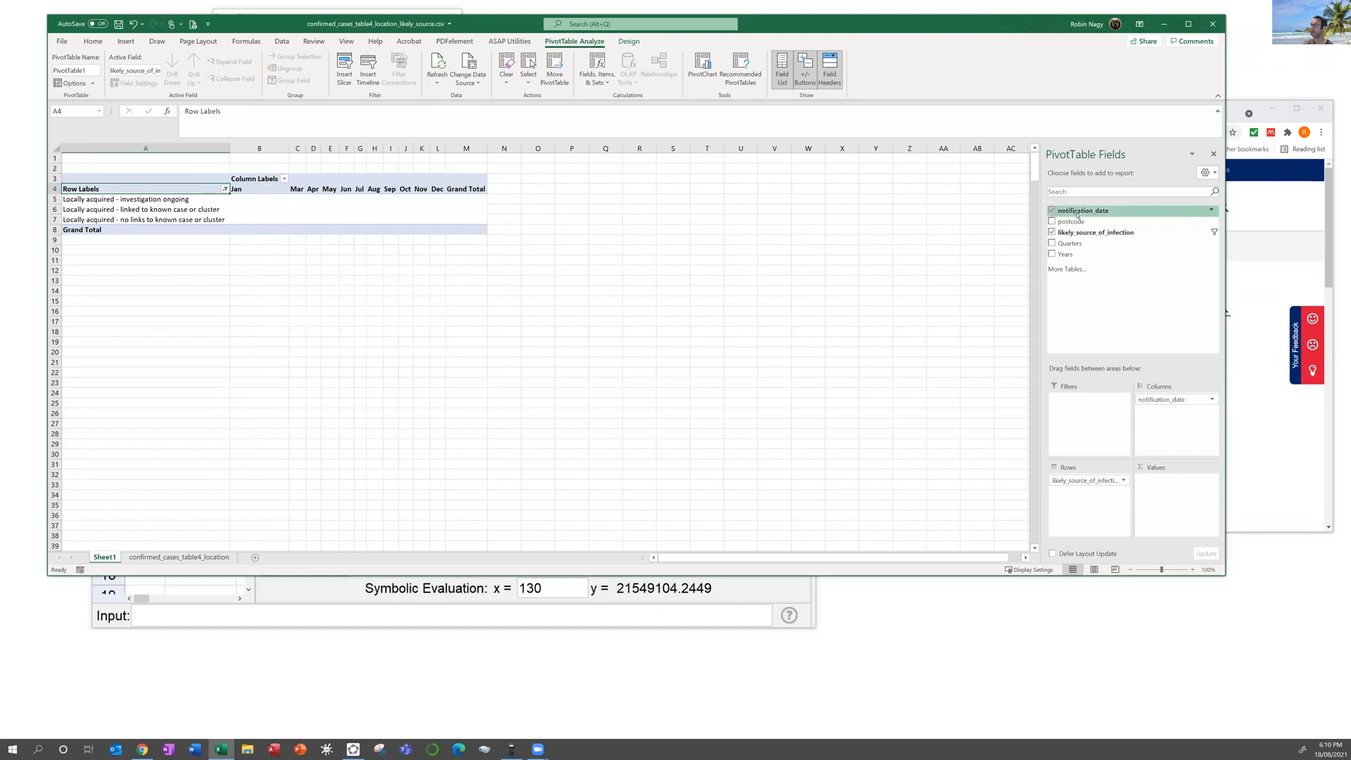
left_click_drag(1077, 215, 1173, 488)
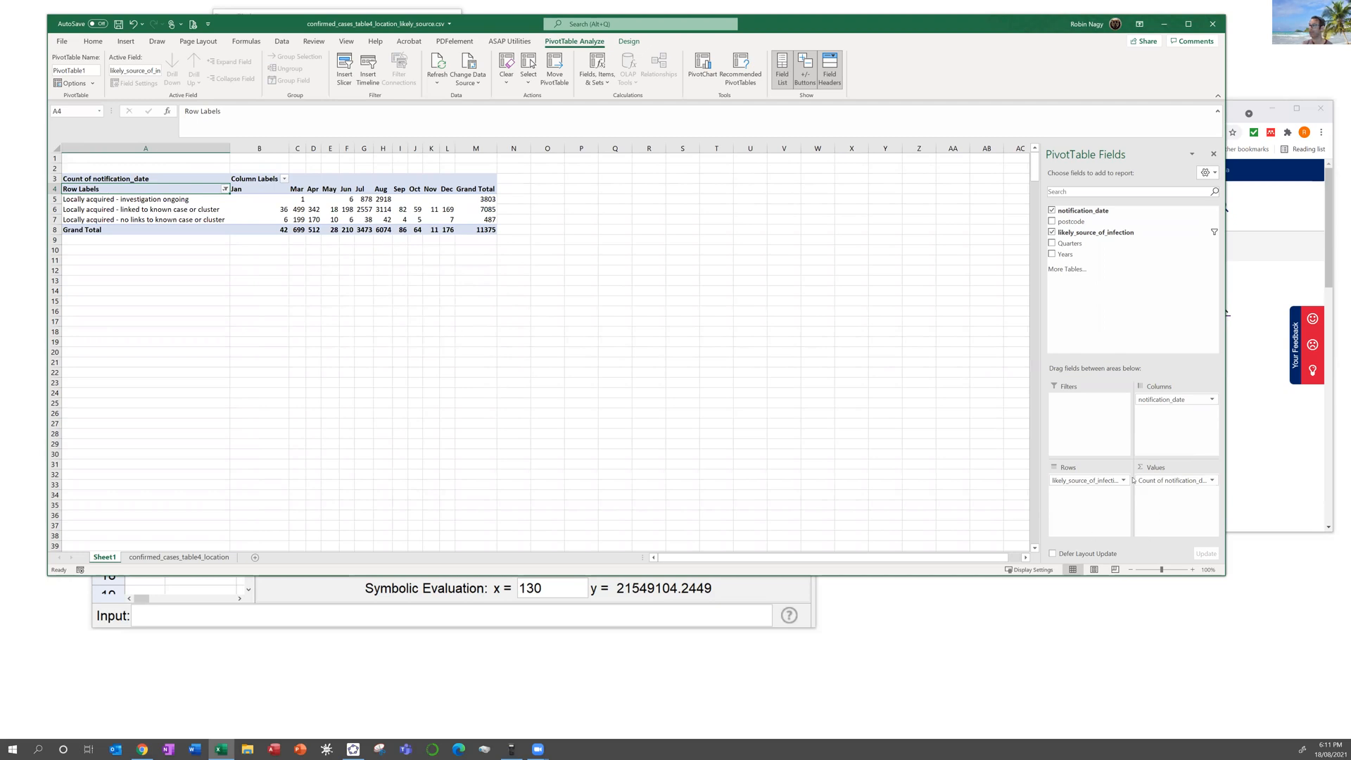
Step: Toggle Quarters on and off again, then return to the confirmed_cases_table4_location sheet
left_click(1052, 244)
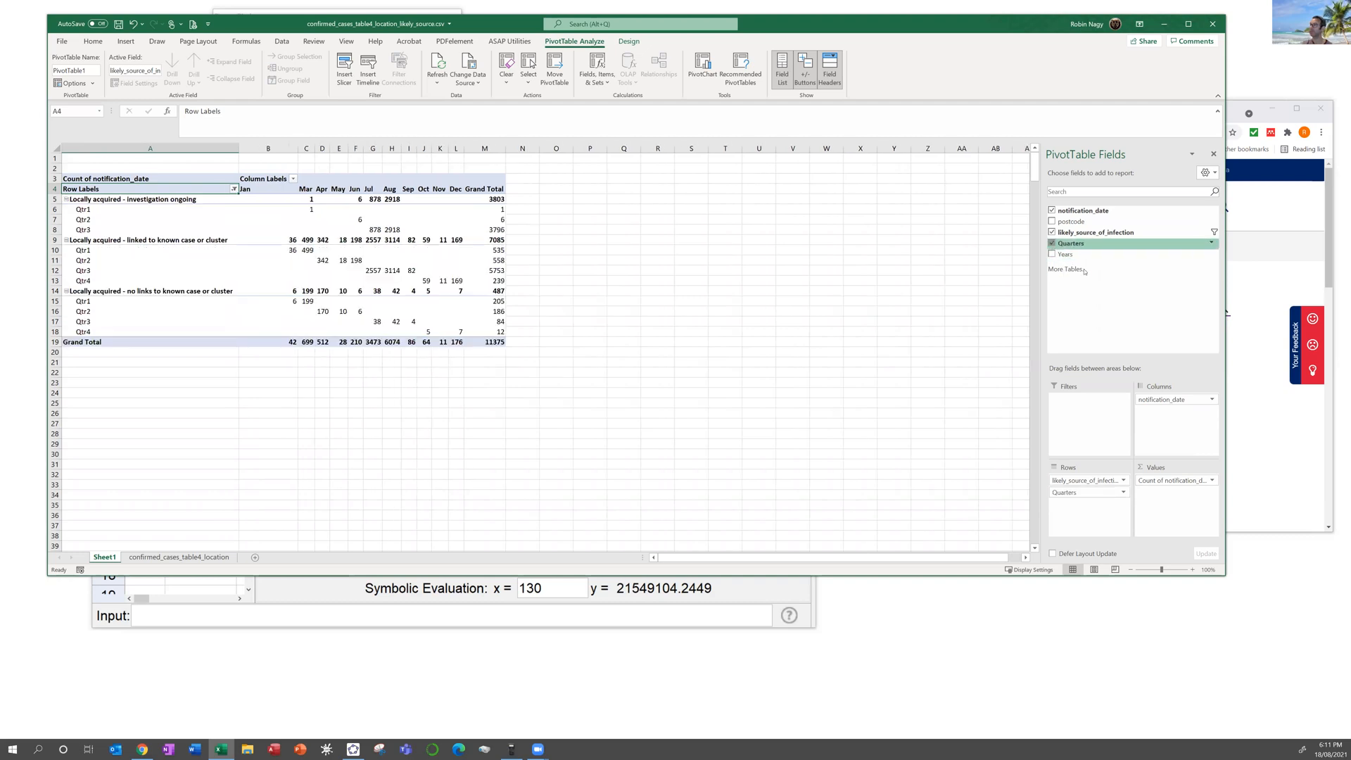
left_click(1052, 243)
left_click(177, 557)
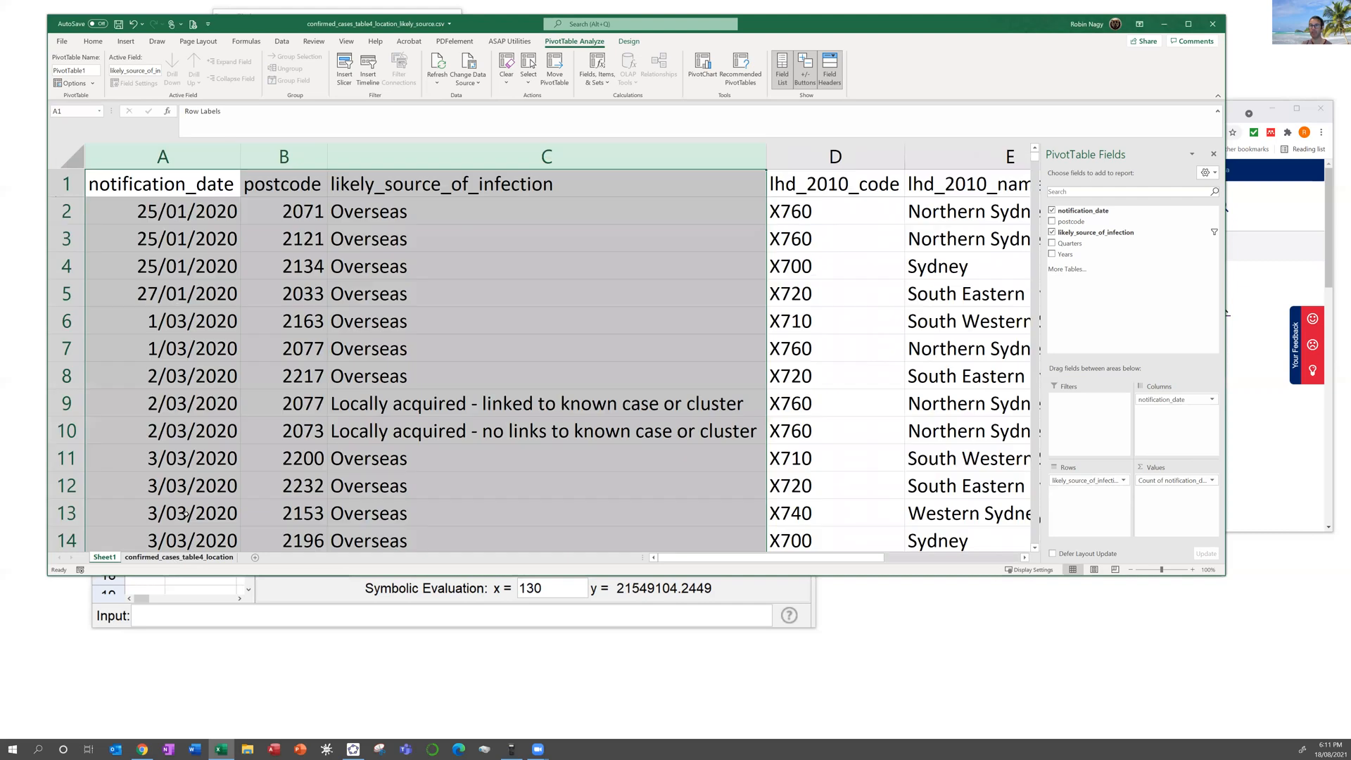
Step: Insert a blank column B between notification_date and postcode
left_click(192, 216)
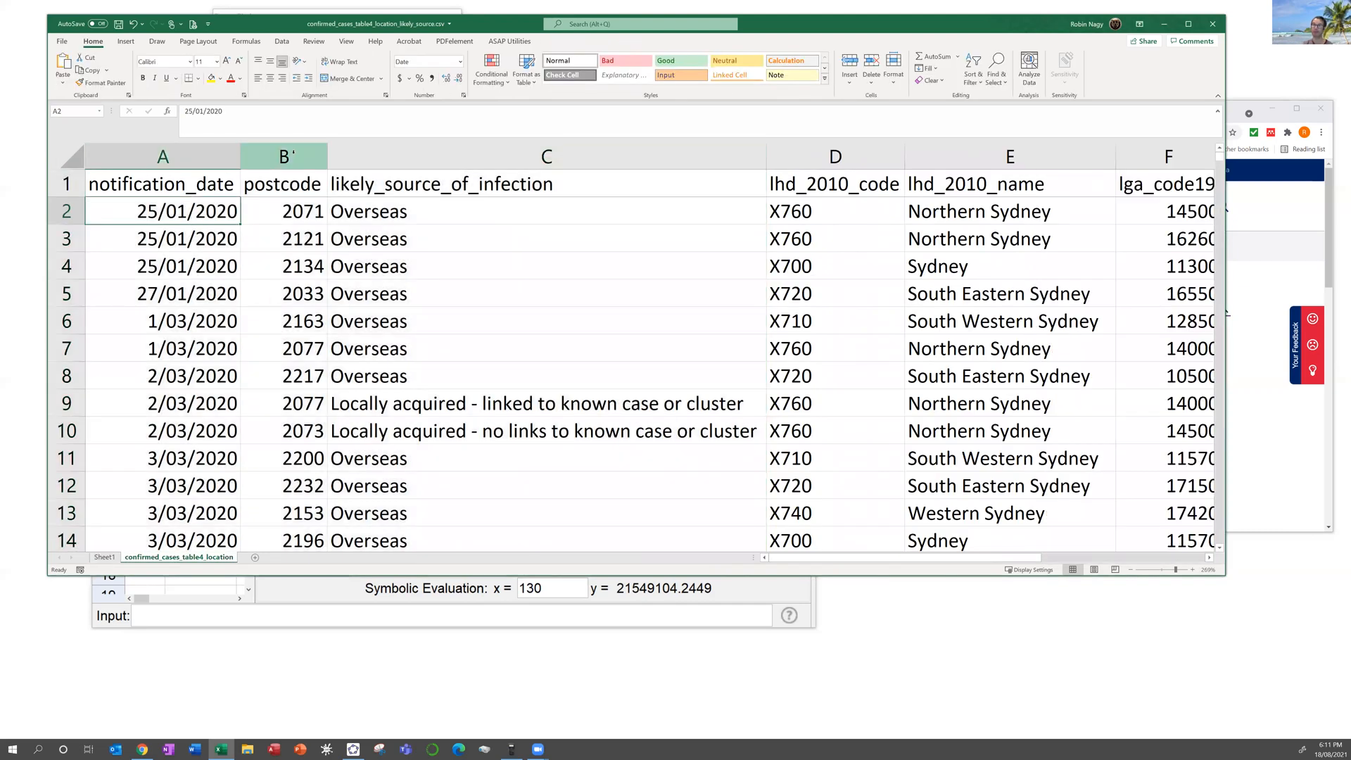
left_click(284, 155)
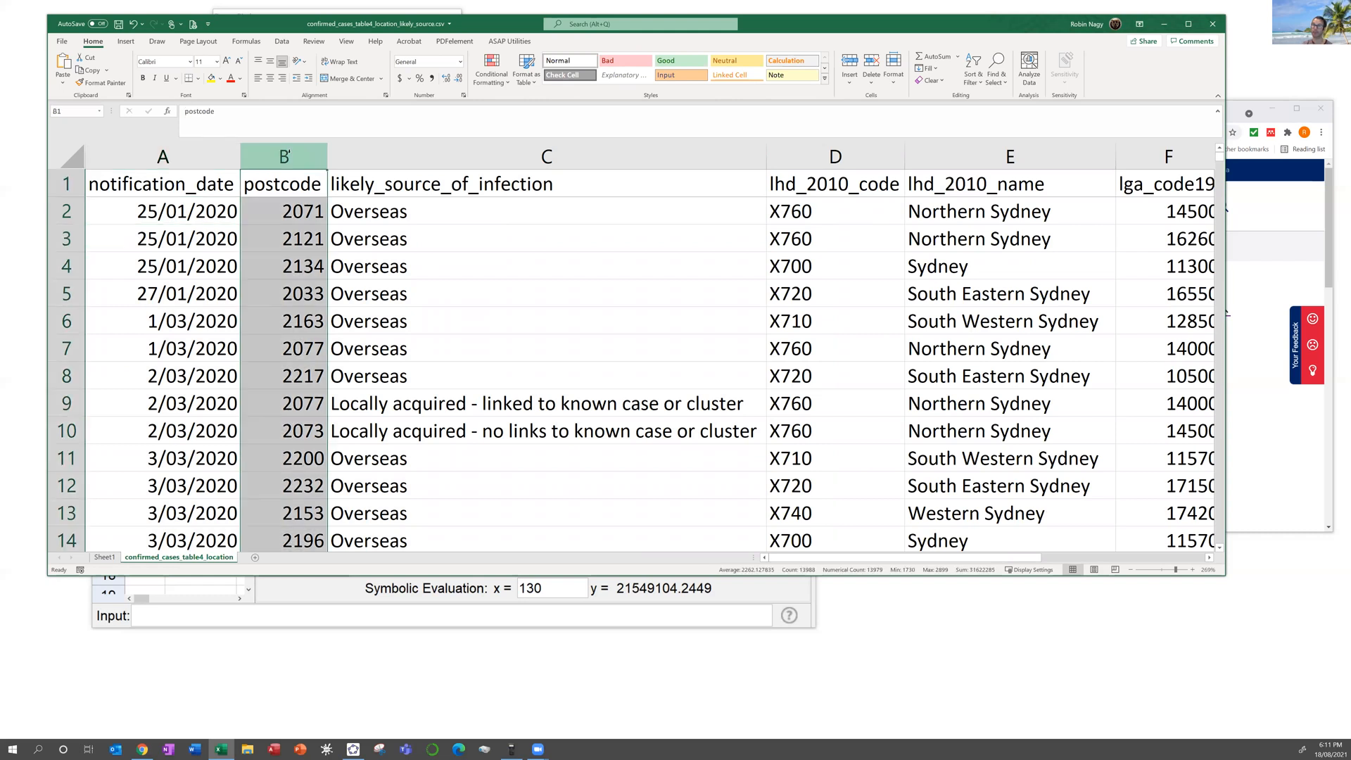
right_click(291, 156)
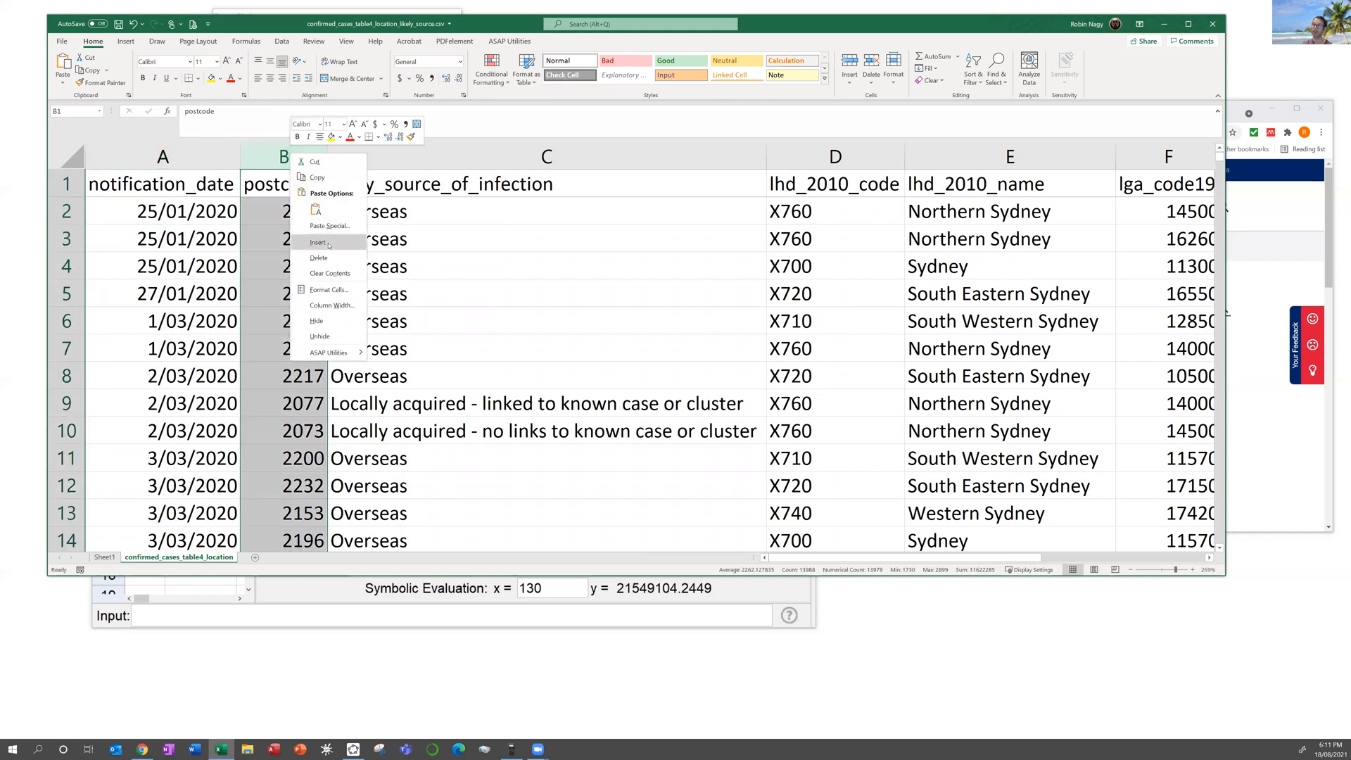
key("Escape")
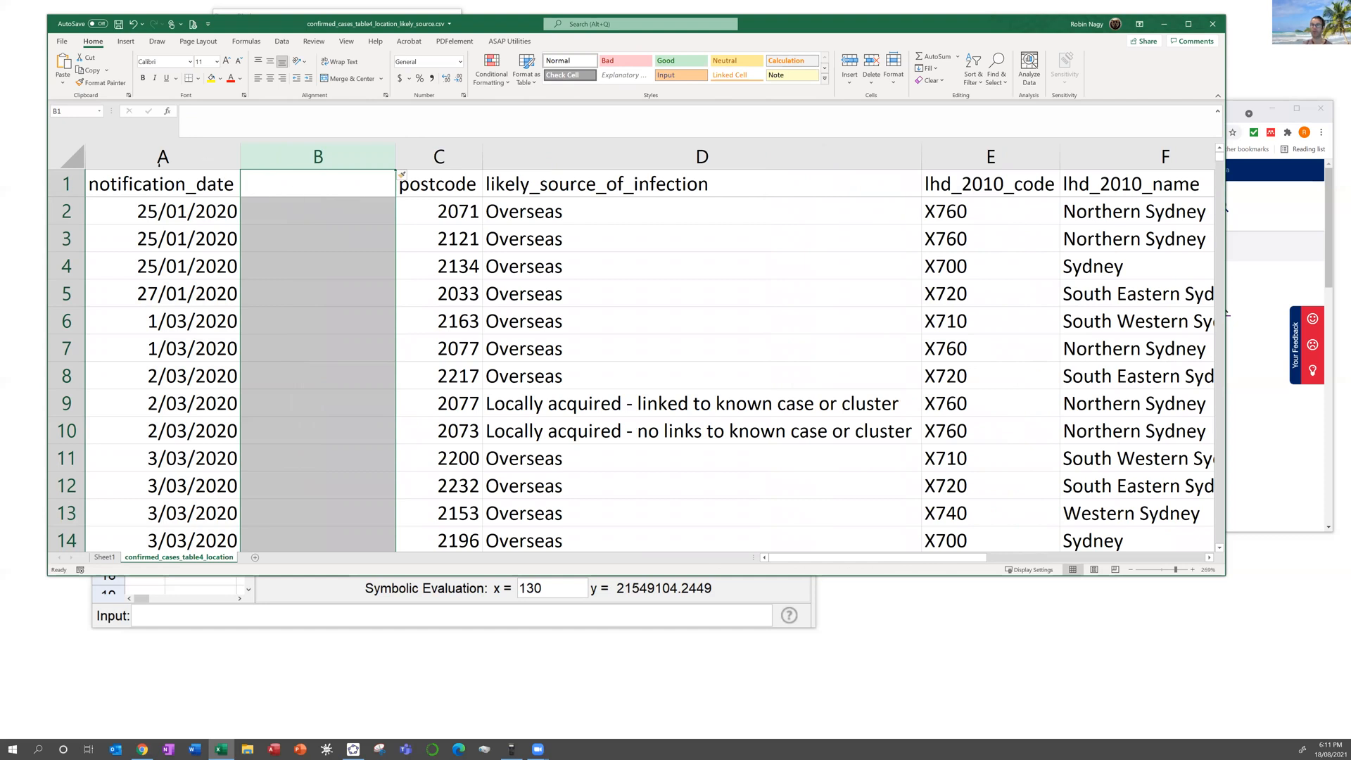
Step: Head column B 'Days after 1/7/2021' and auto-fit its width
left_click(292, 189)
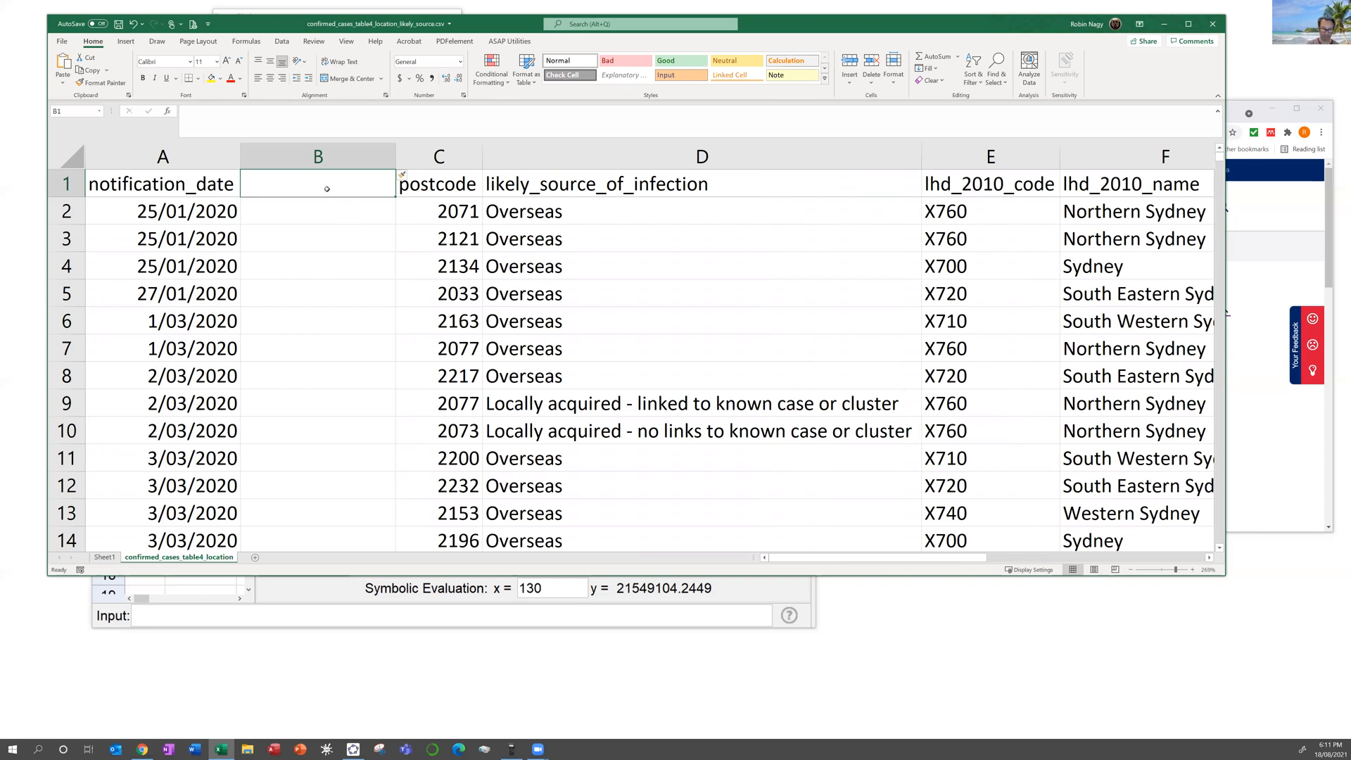
type("Days after 1/7/2020")
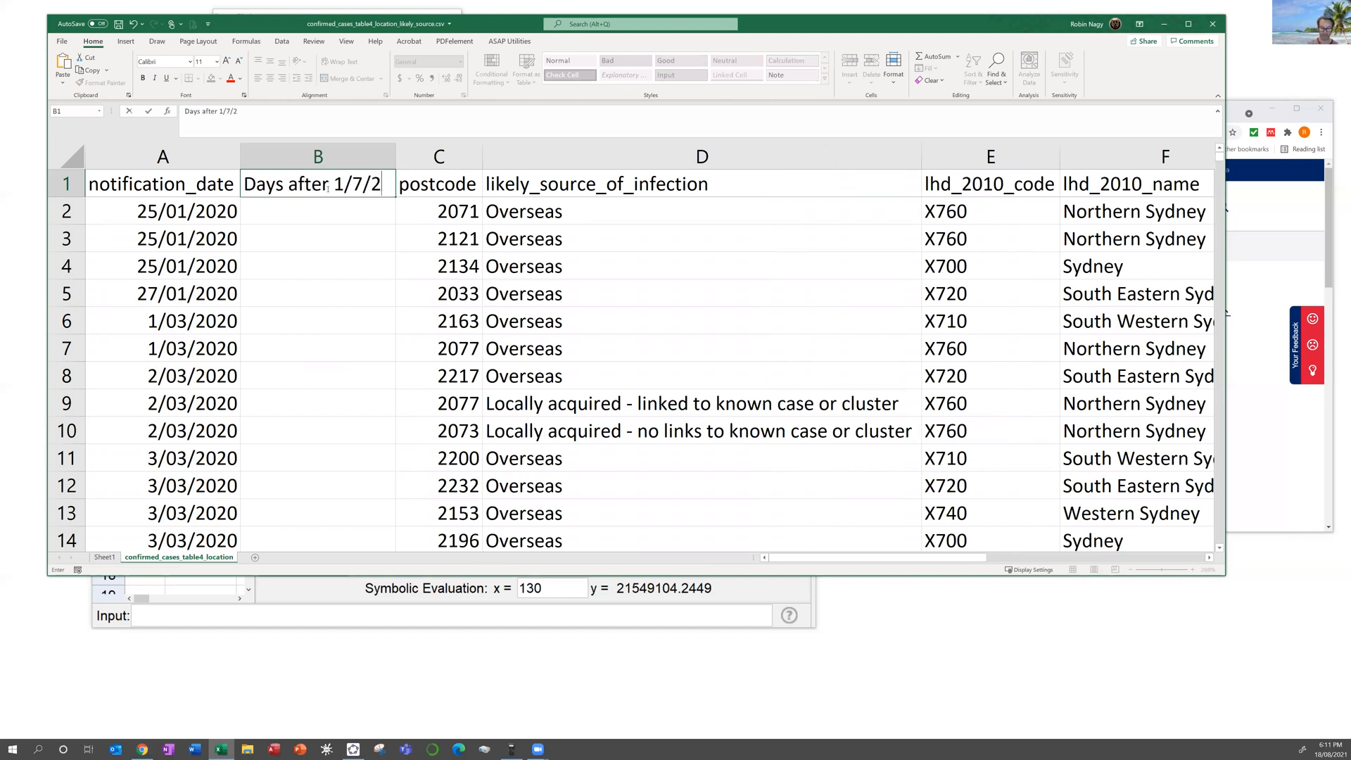
key("Return")
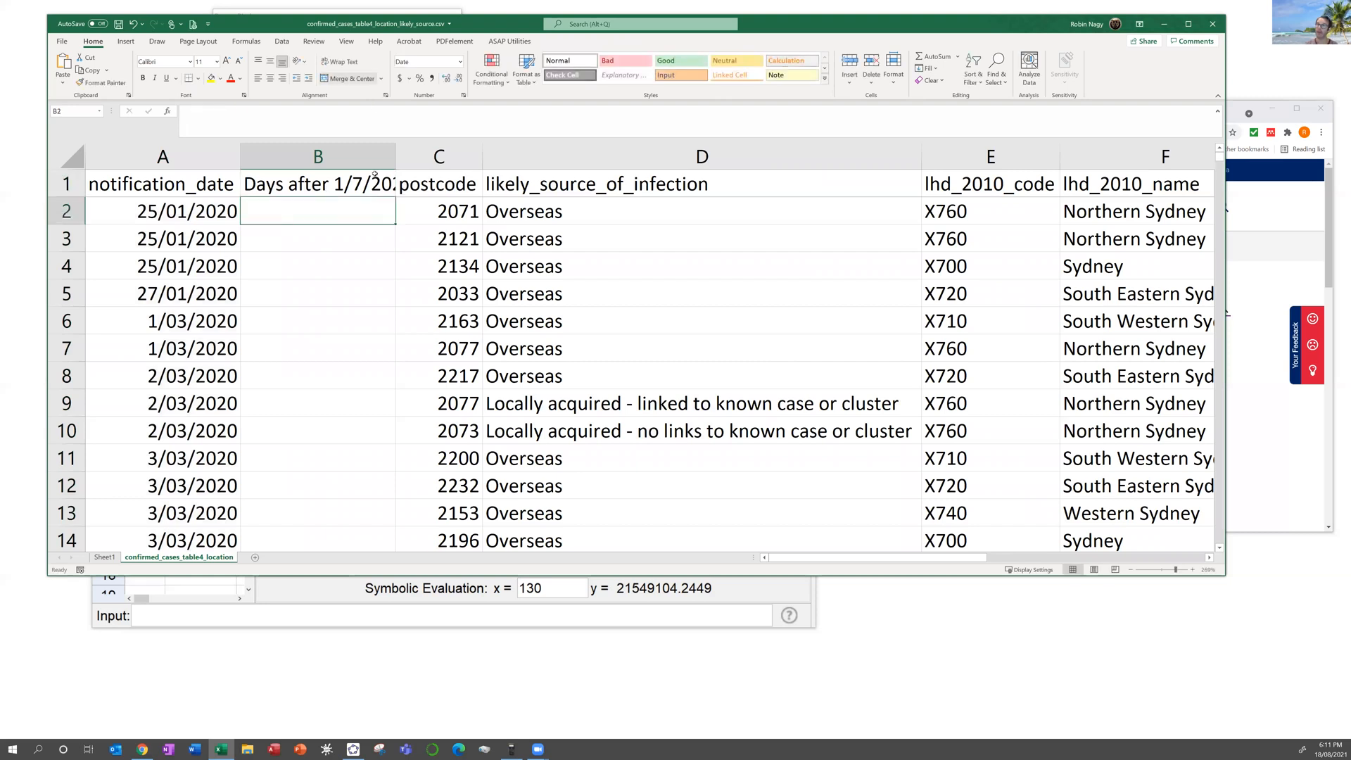
double_click(394, 153)
double_click(393, 153)
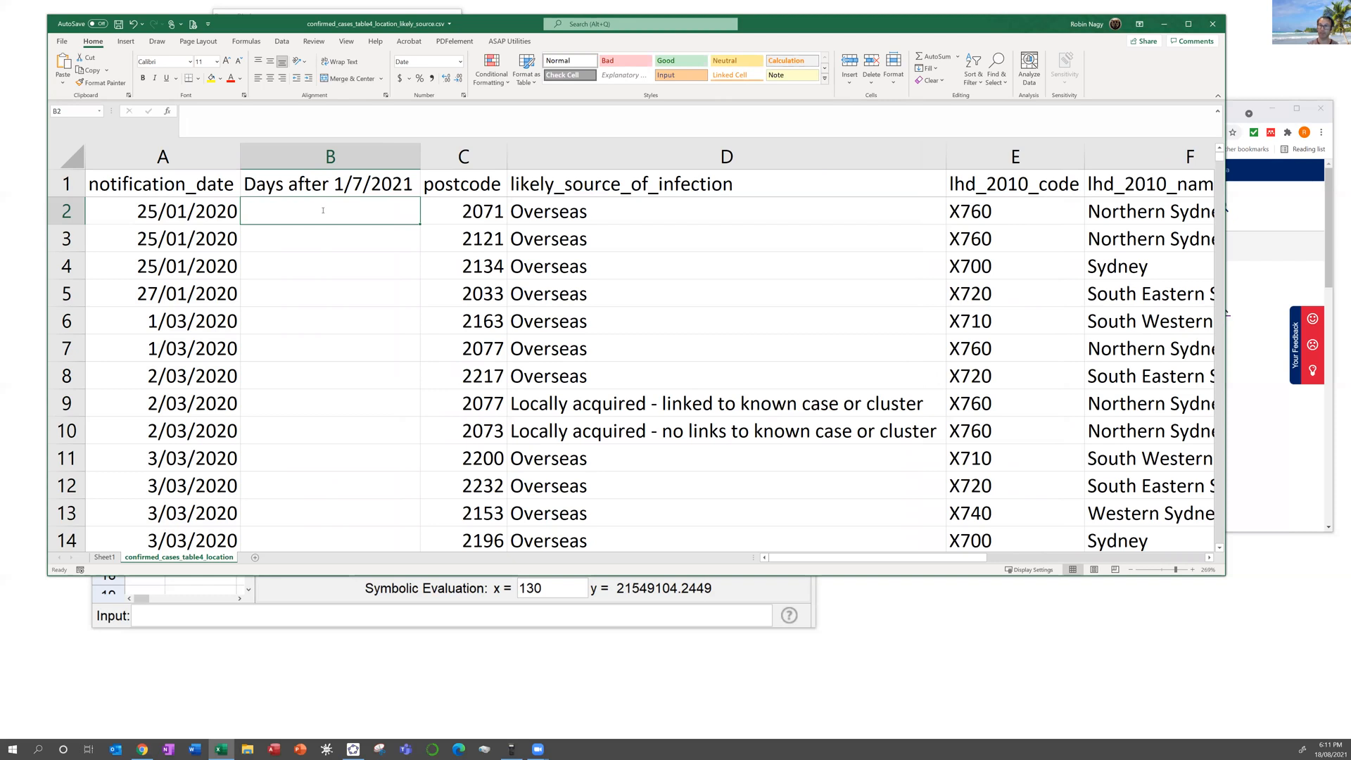
Step: Enter the formula =A2-1/7/2021 in cell B2
type("=")
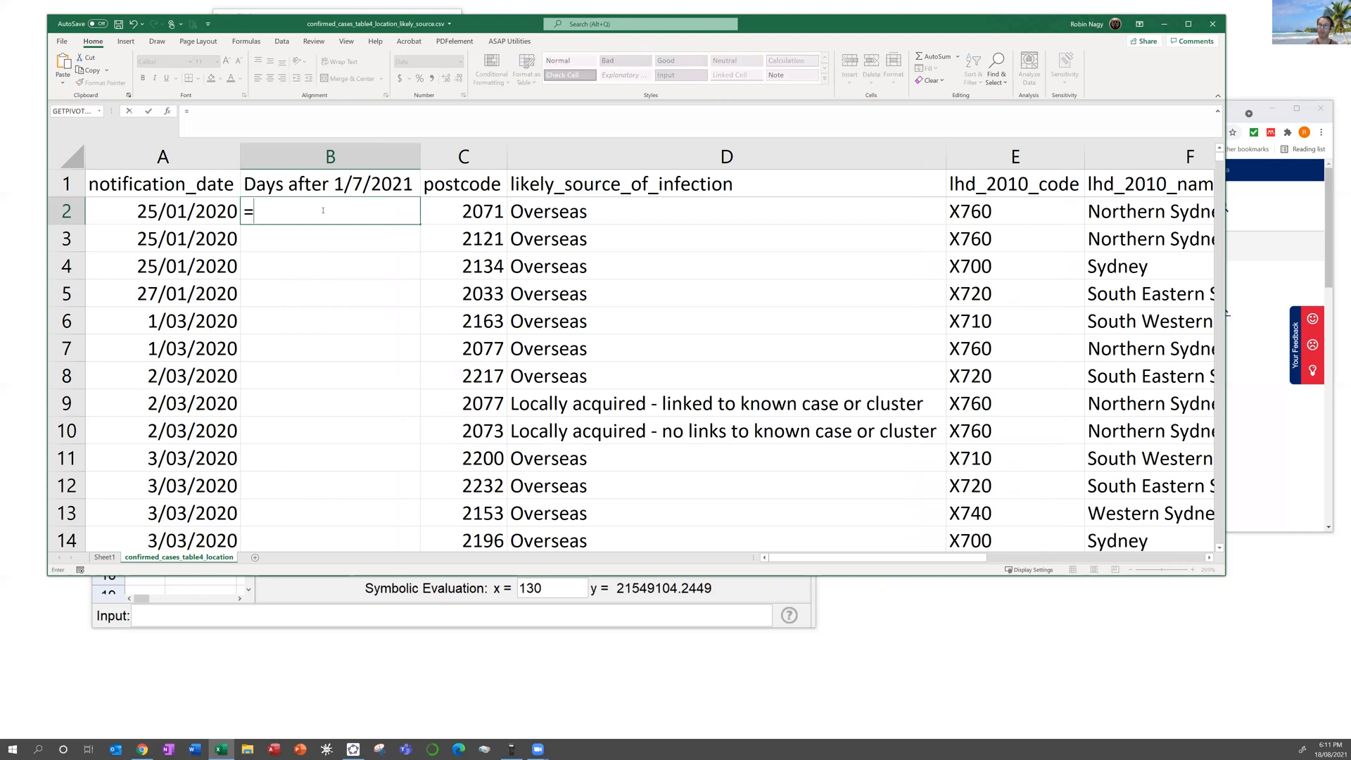
left_click(159, 209)
type("-1/7/2021")
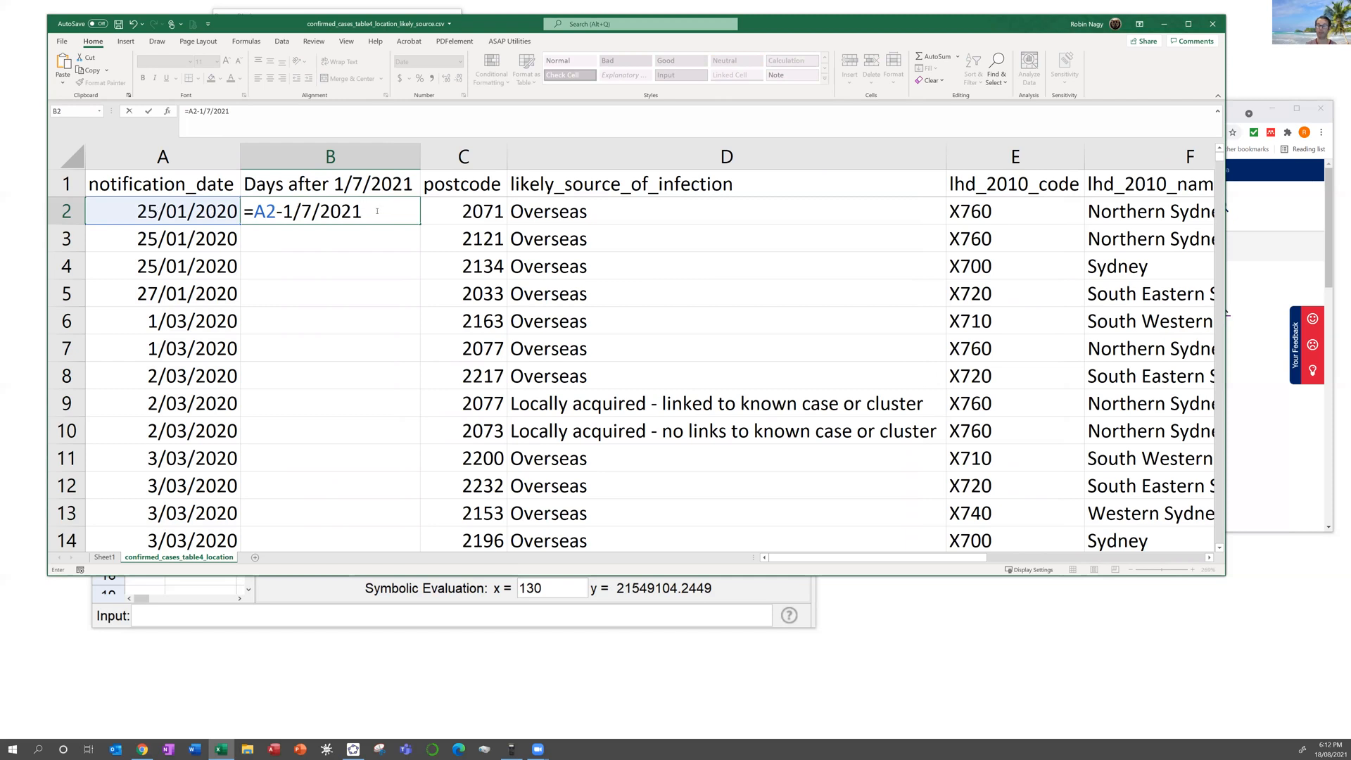
key("Return")
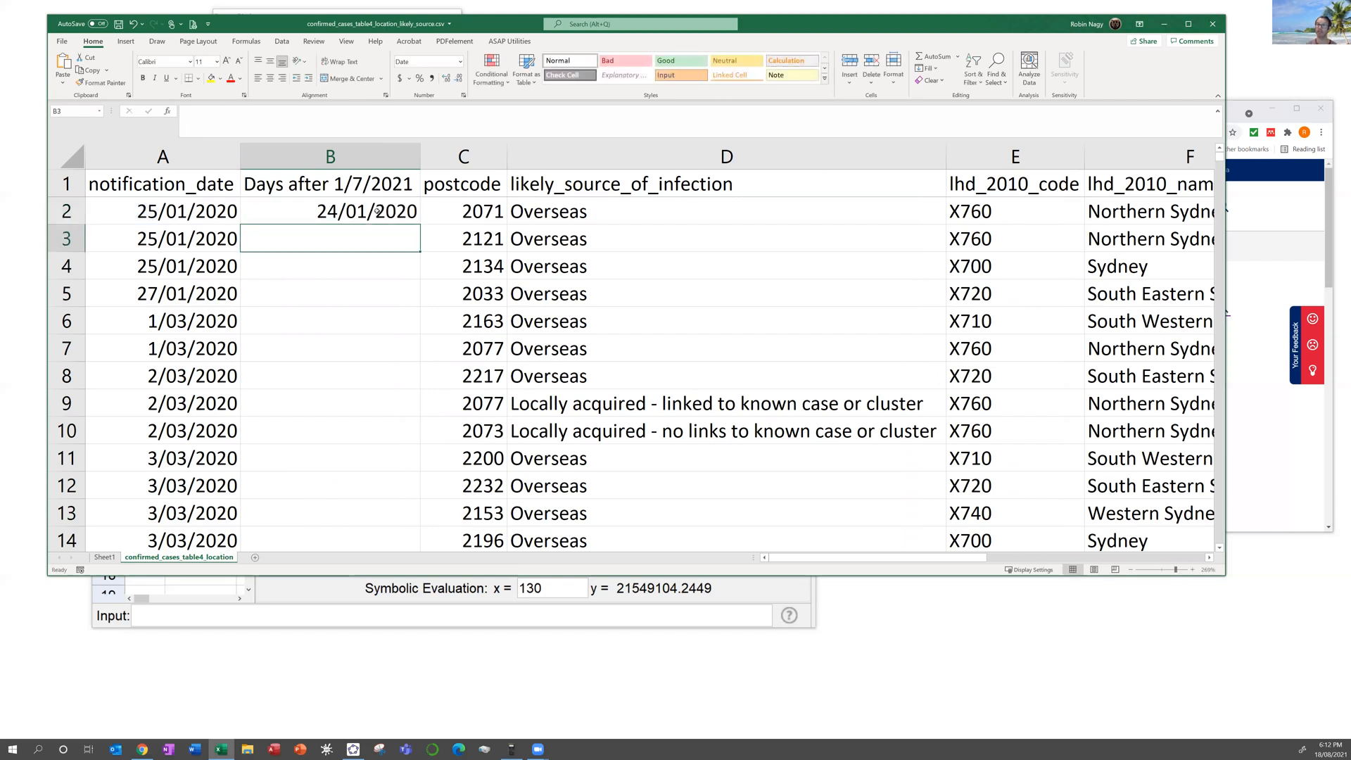
Step: Format B2 as a Number with zero decimal places
left_click(386, 210)
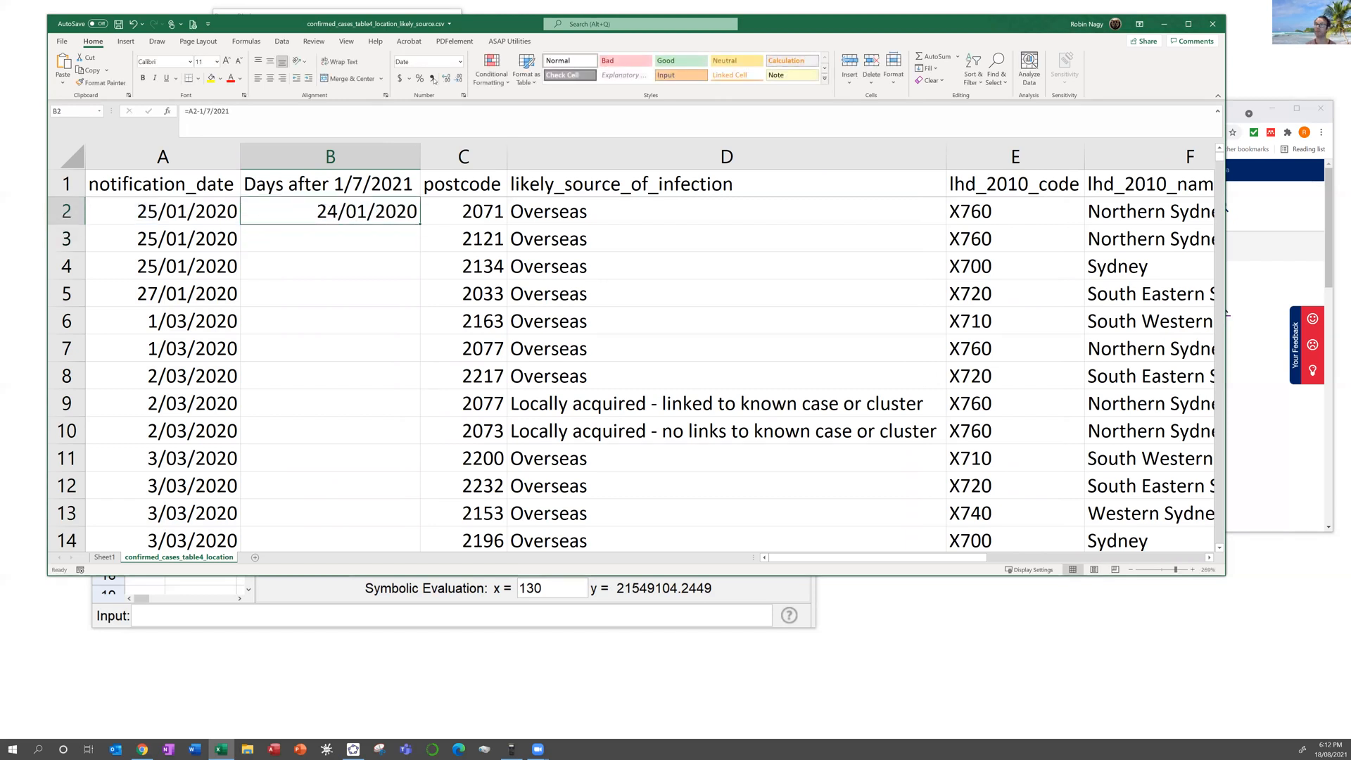
left_click(460, 62)
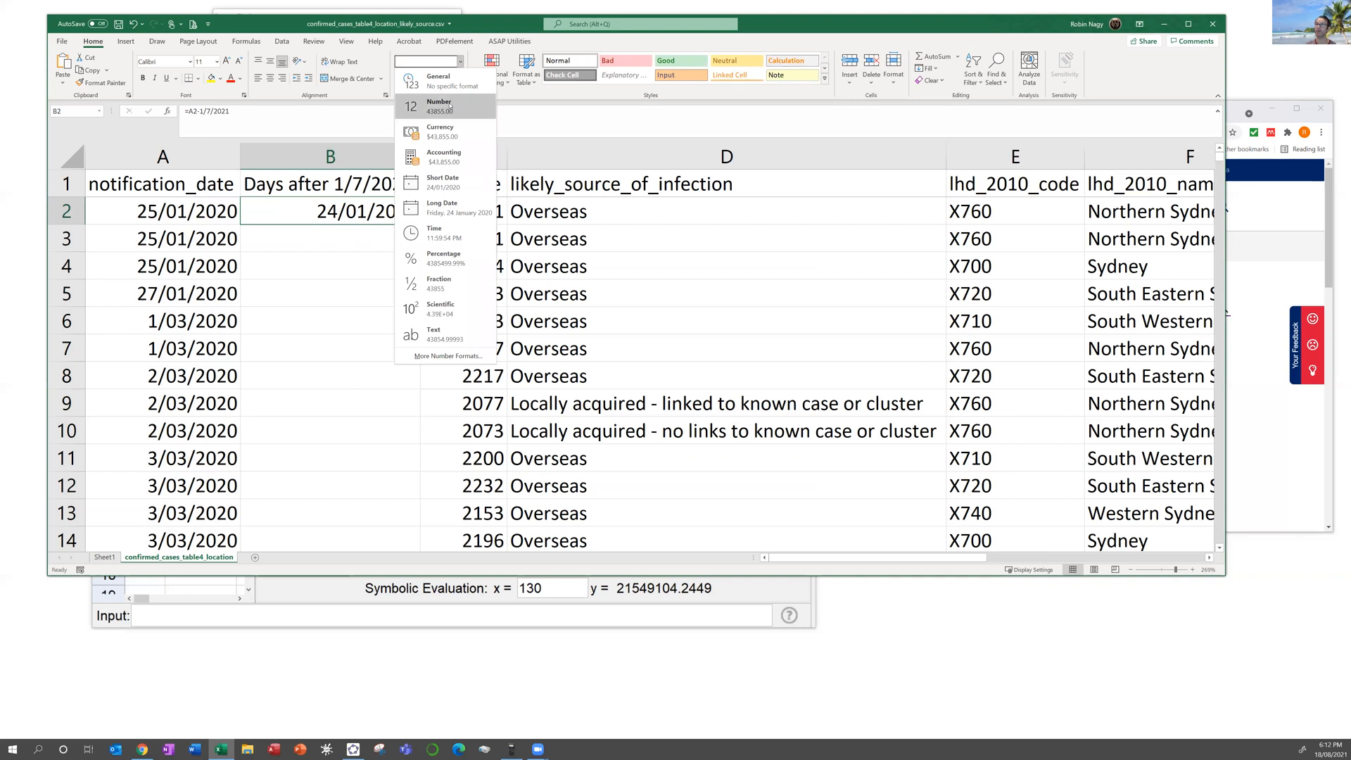
left_click(440, 107)
left_click(446, 78)
left_click(457, 78)
left_click(458, 78)
left_click(457, 78)
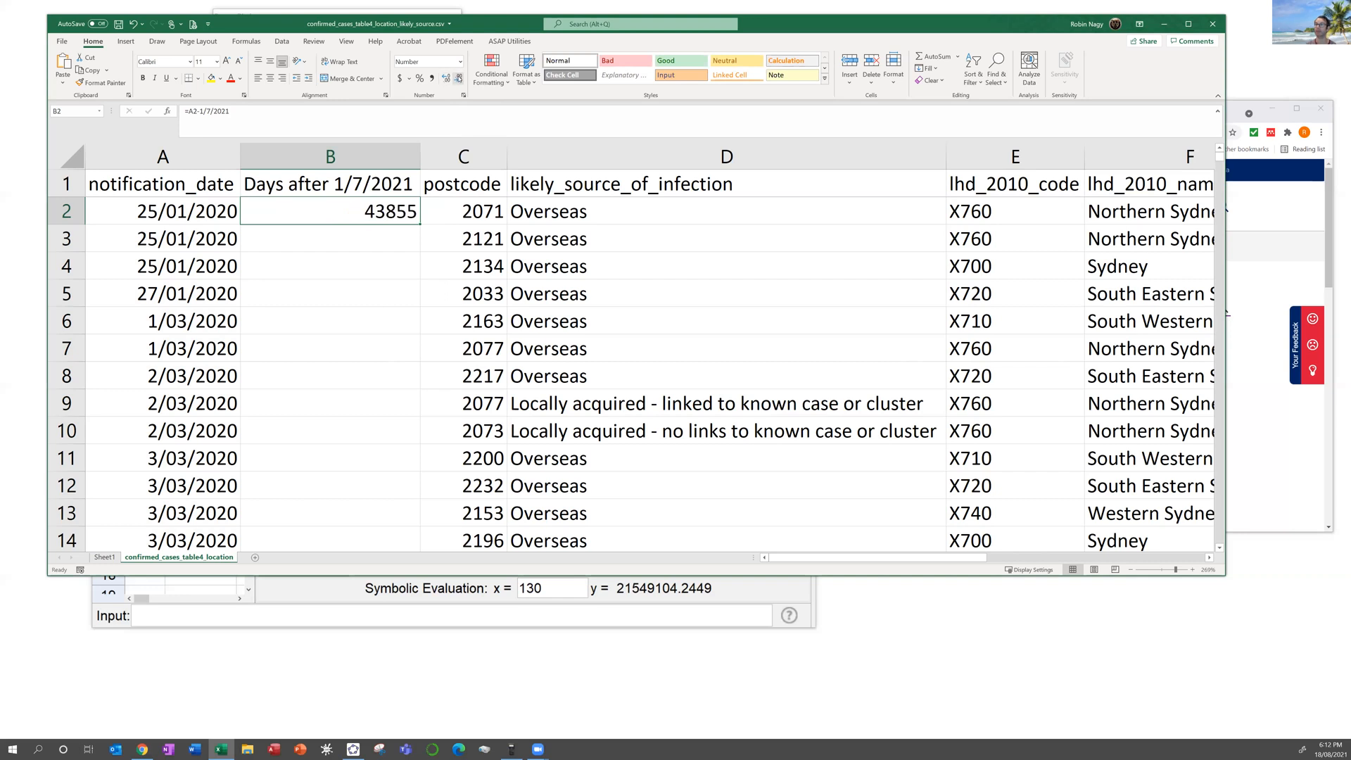
Step: Fill the formula down column B to row 14855 and check the results
double_click(421, 224)
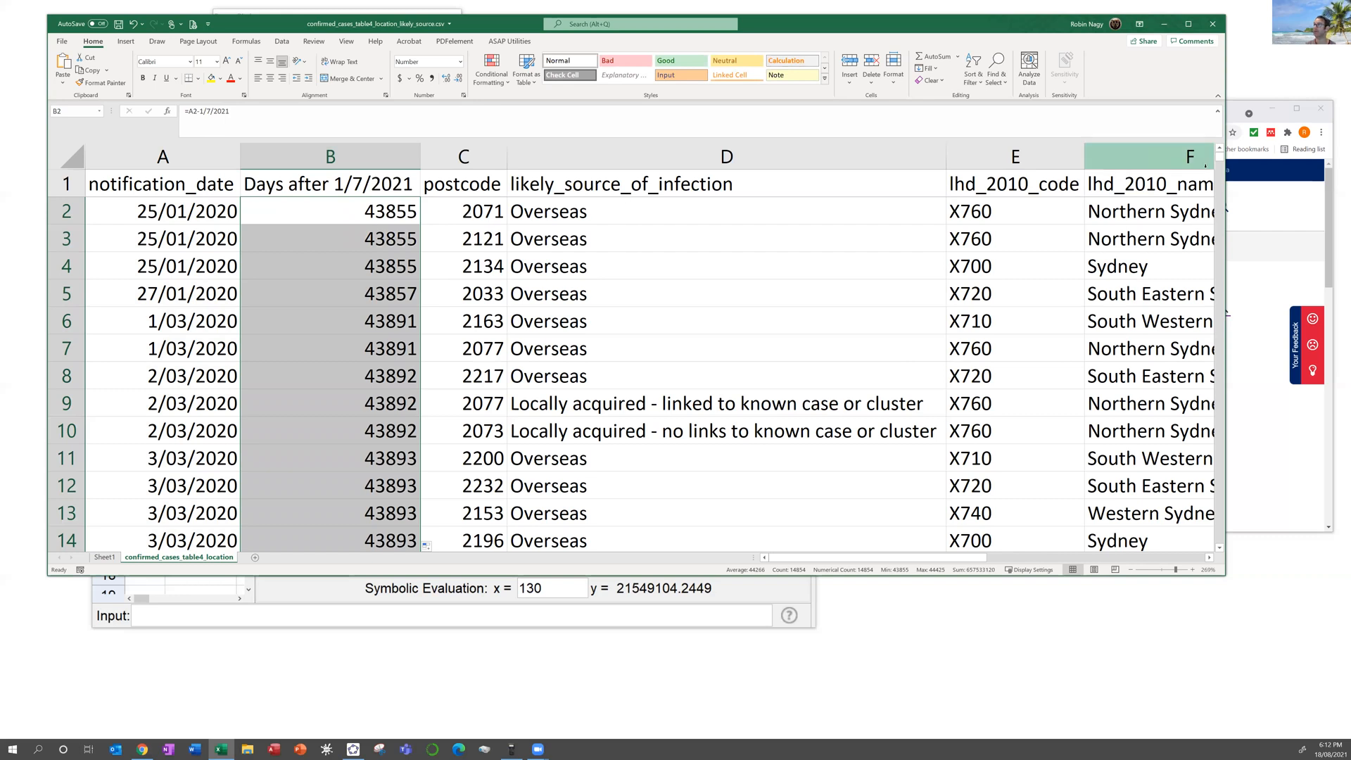
left_click_drag(1221, 163, 1232, 554)
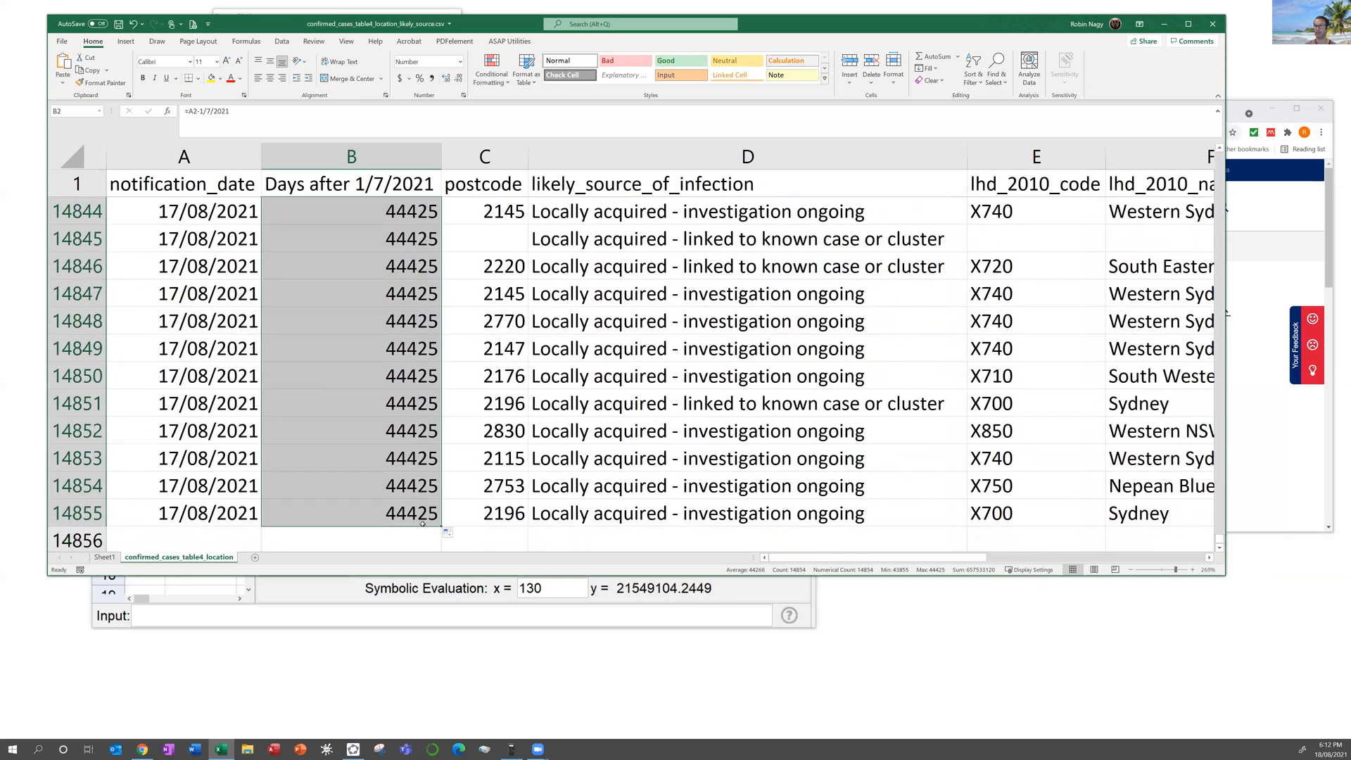
left_click(403, 514)
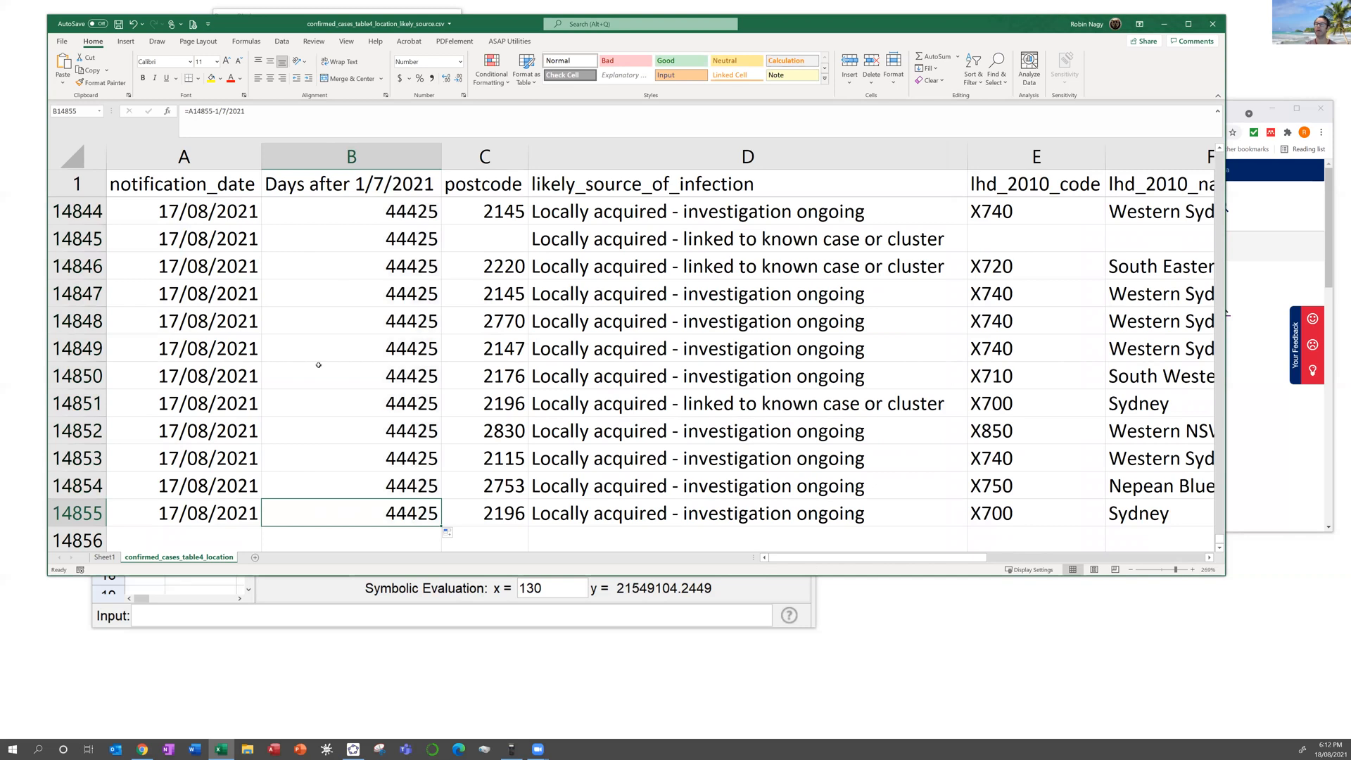
left_click_drag(1221, 540, 1217, 154)
left_click(362, 205)
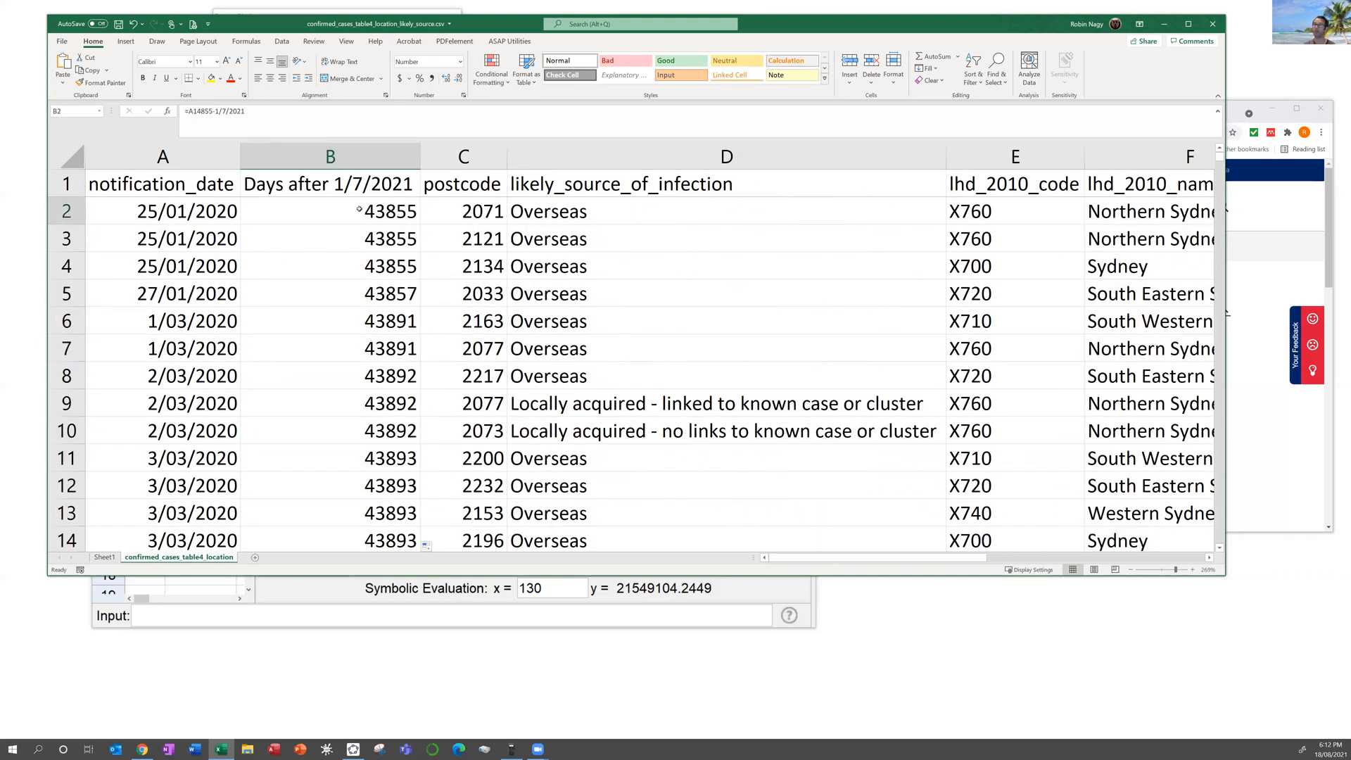
Step: Change B2's formula to =A2-DATE(2021,7,1)
left_click(199, 111)
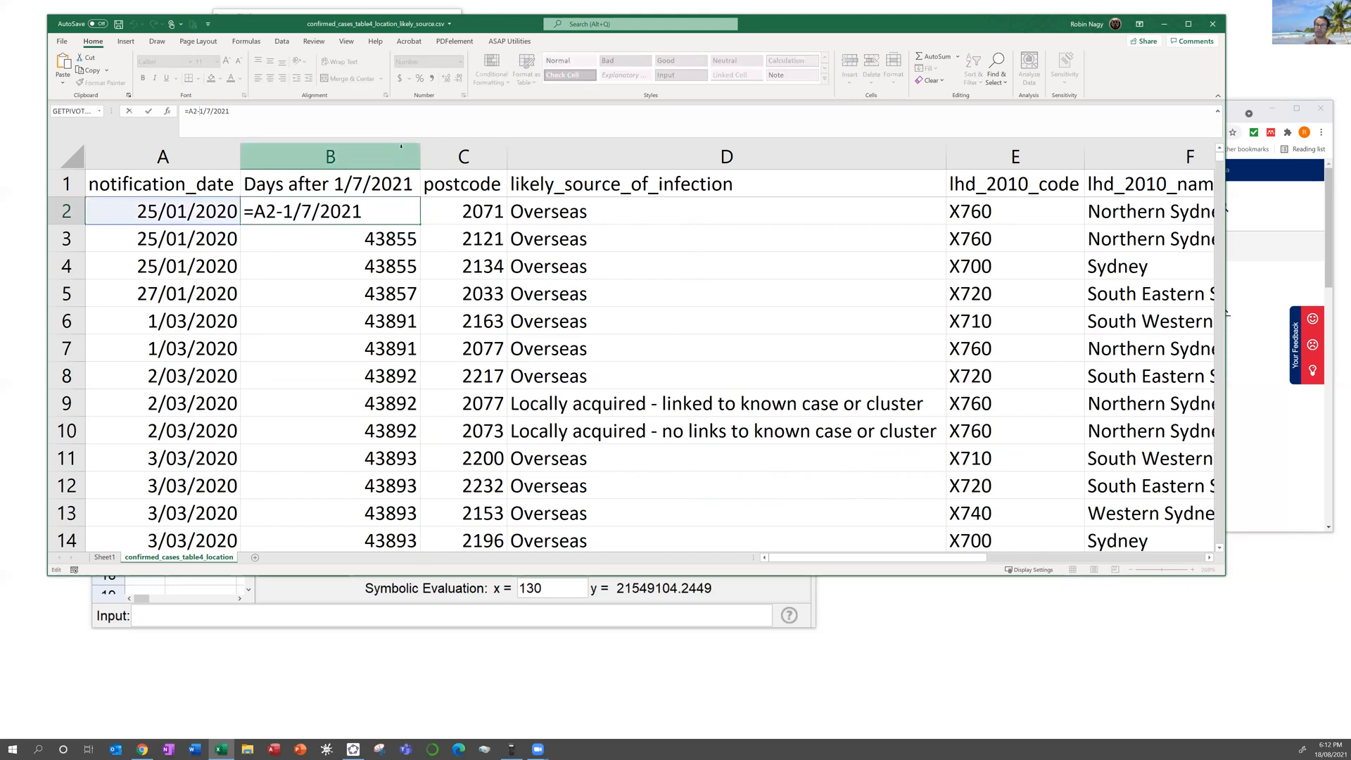
type("date(")
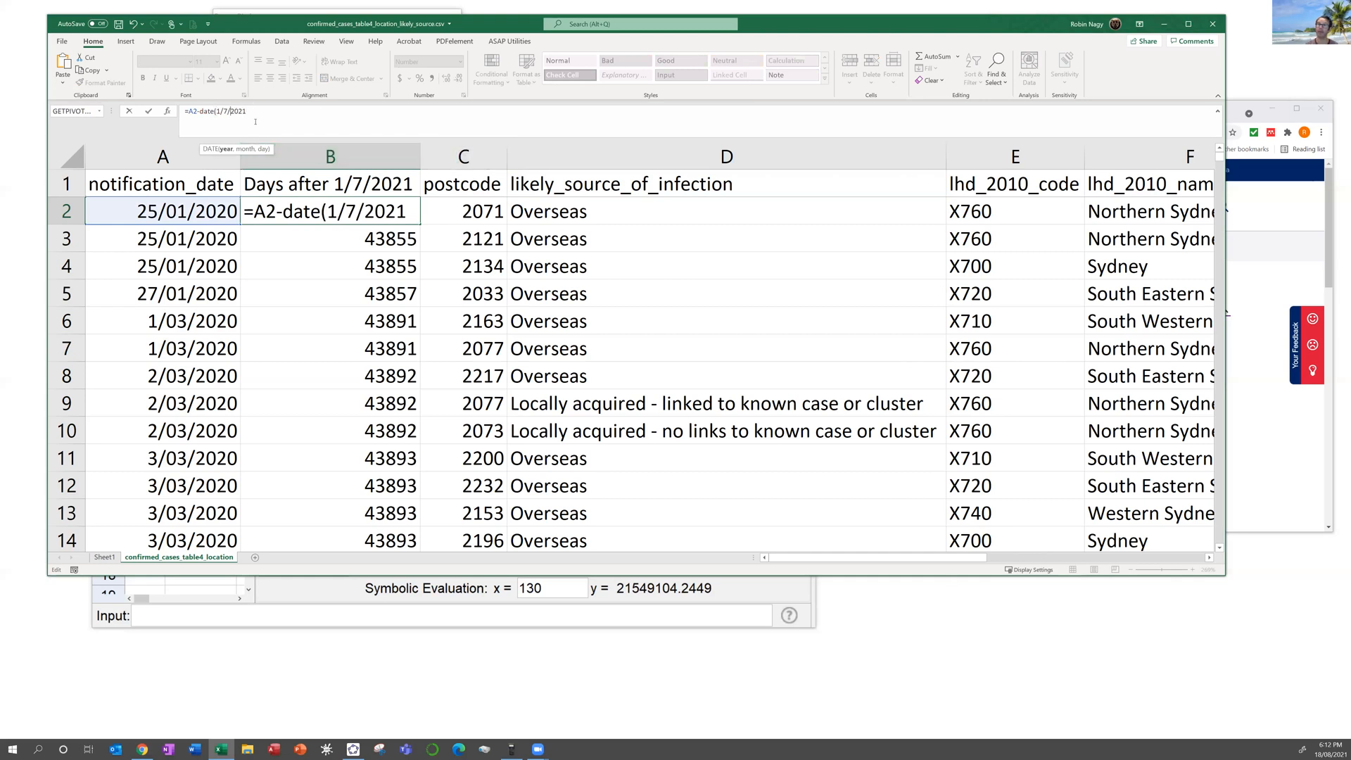
type("1/7/2021")
key("Left")
key("Left")
key("Left")
key("Left")
key("BackSpace")
key("BackSpace")
key("BackSpace")
key("BackSpace")
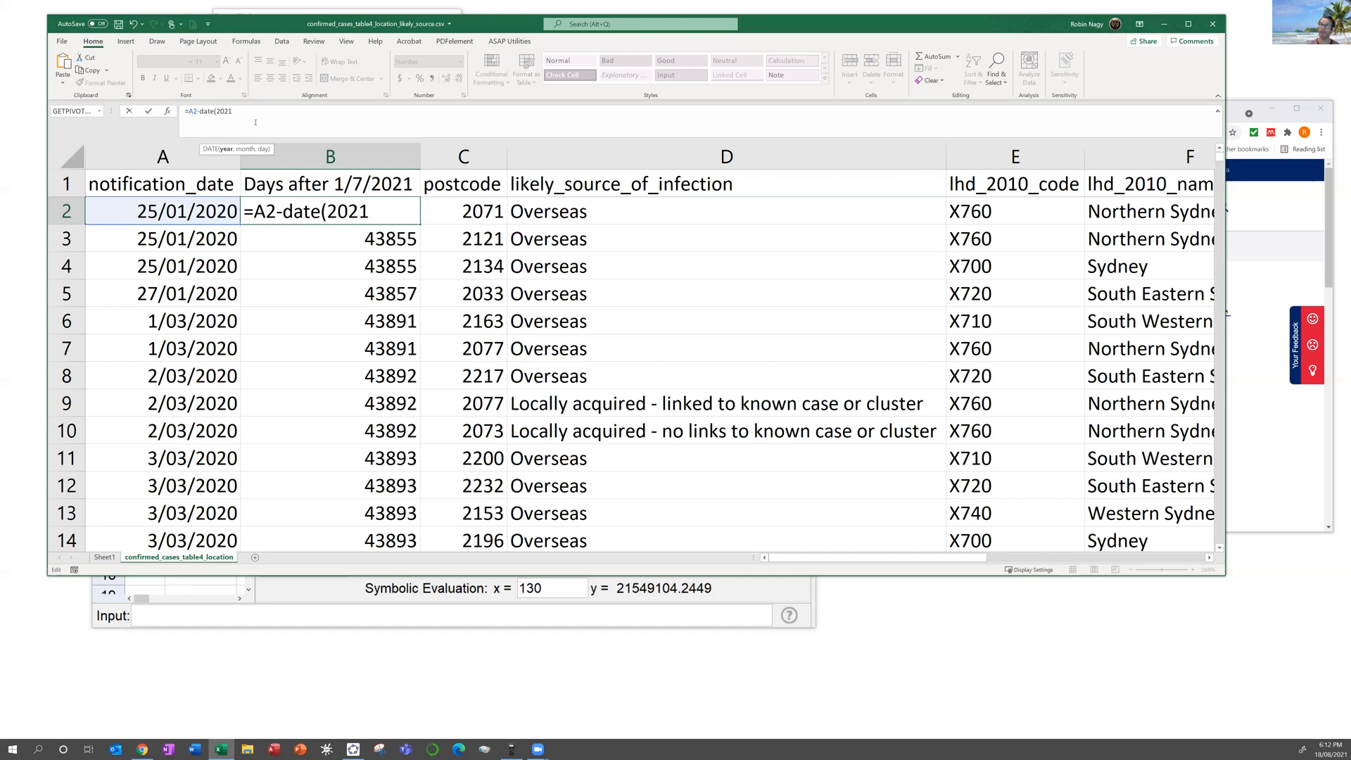
type(",7,1)")
key("Return")
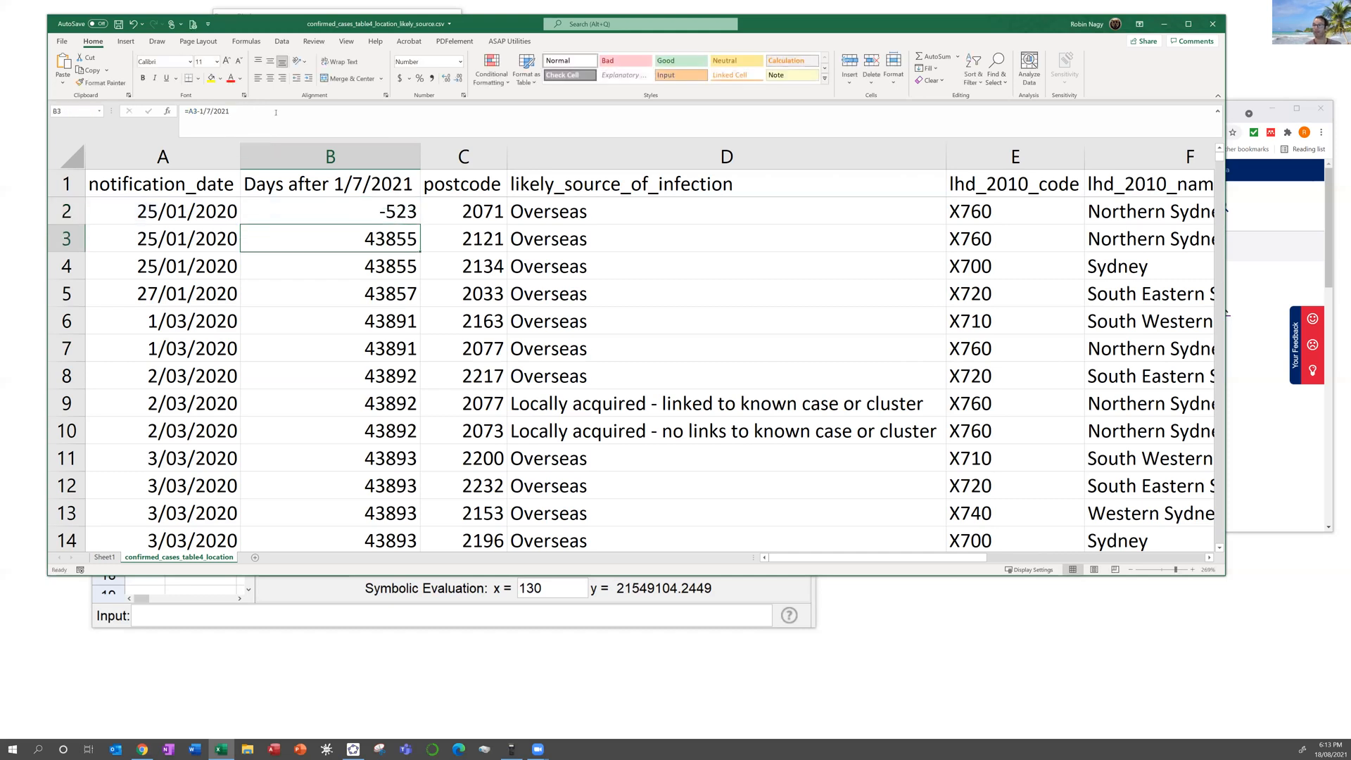
Step: Fill the corrected formula down column B so days read -523, -521 and so on
left_click(399, 211)
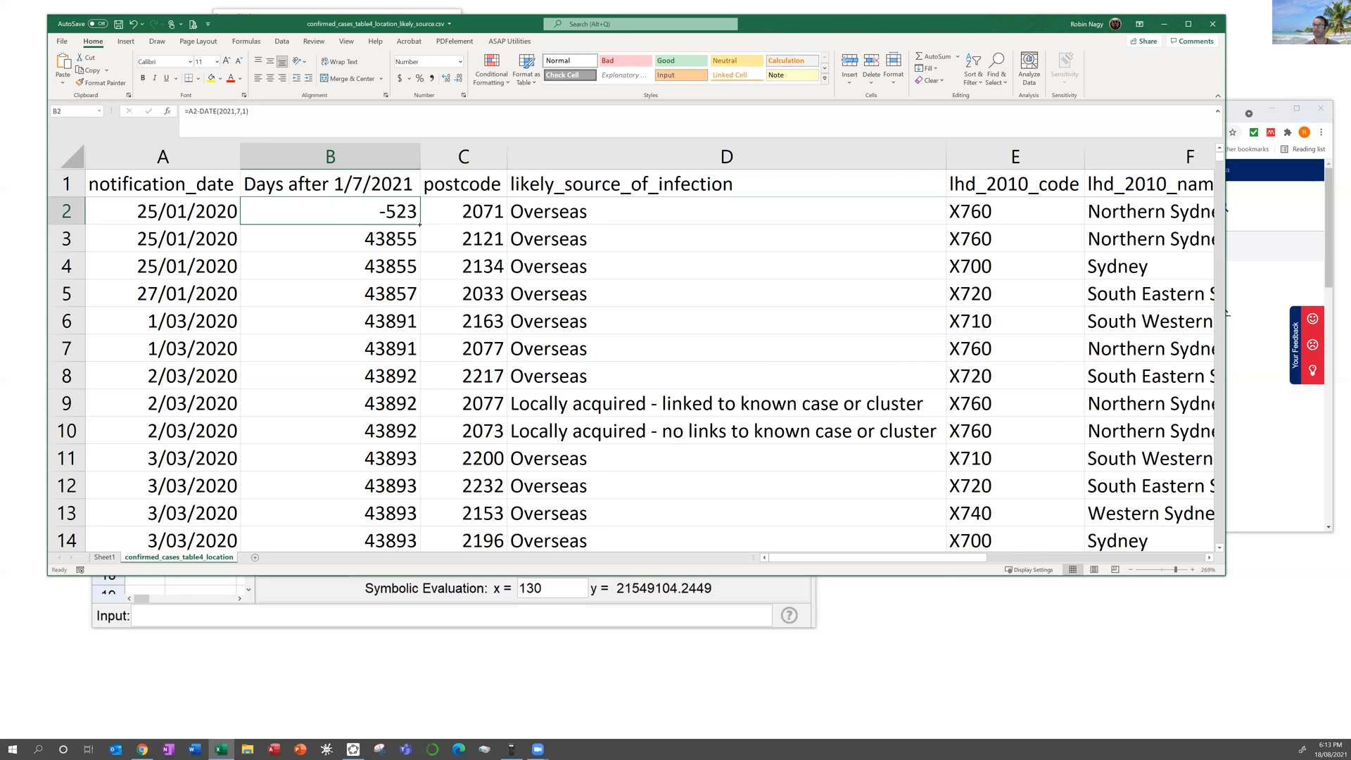
double_click(420, 224)
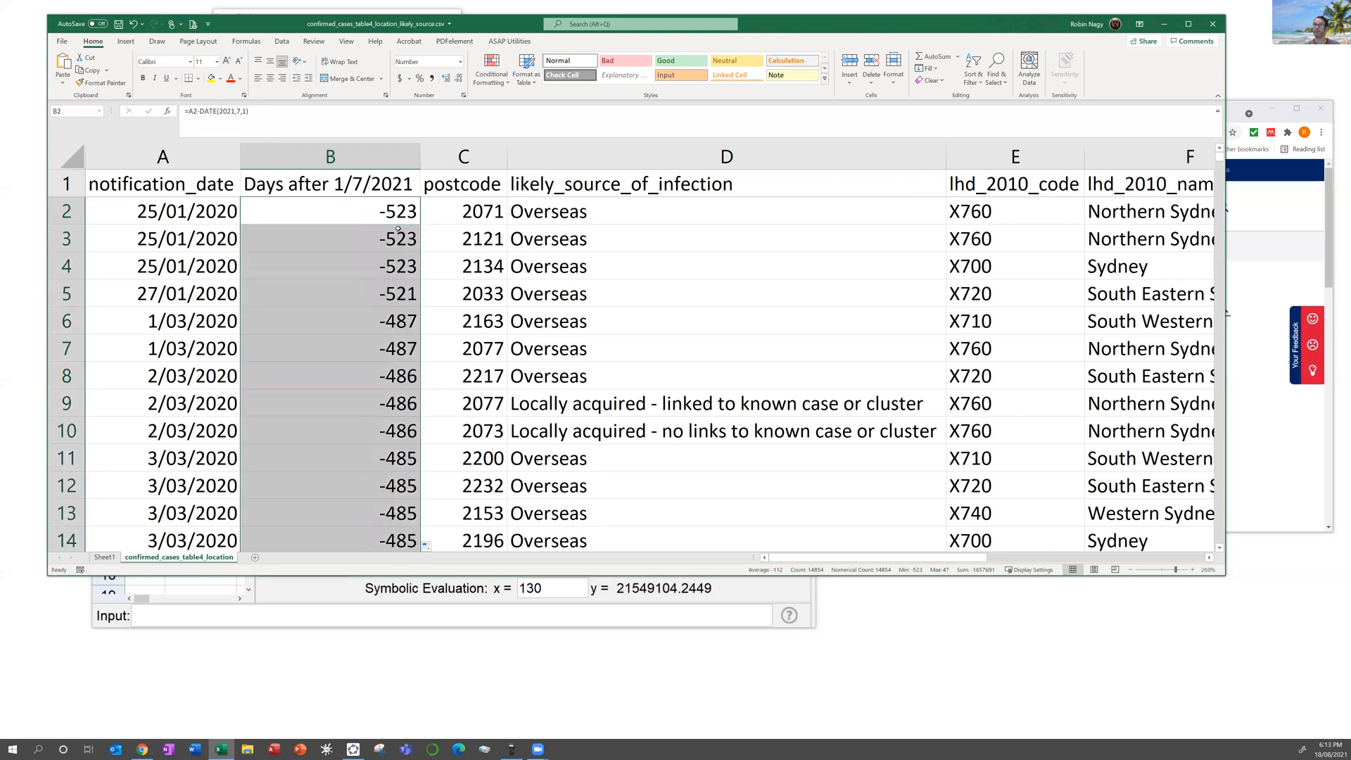
left_click(71, 155)
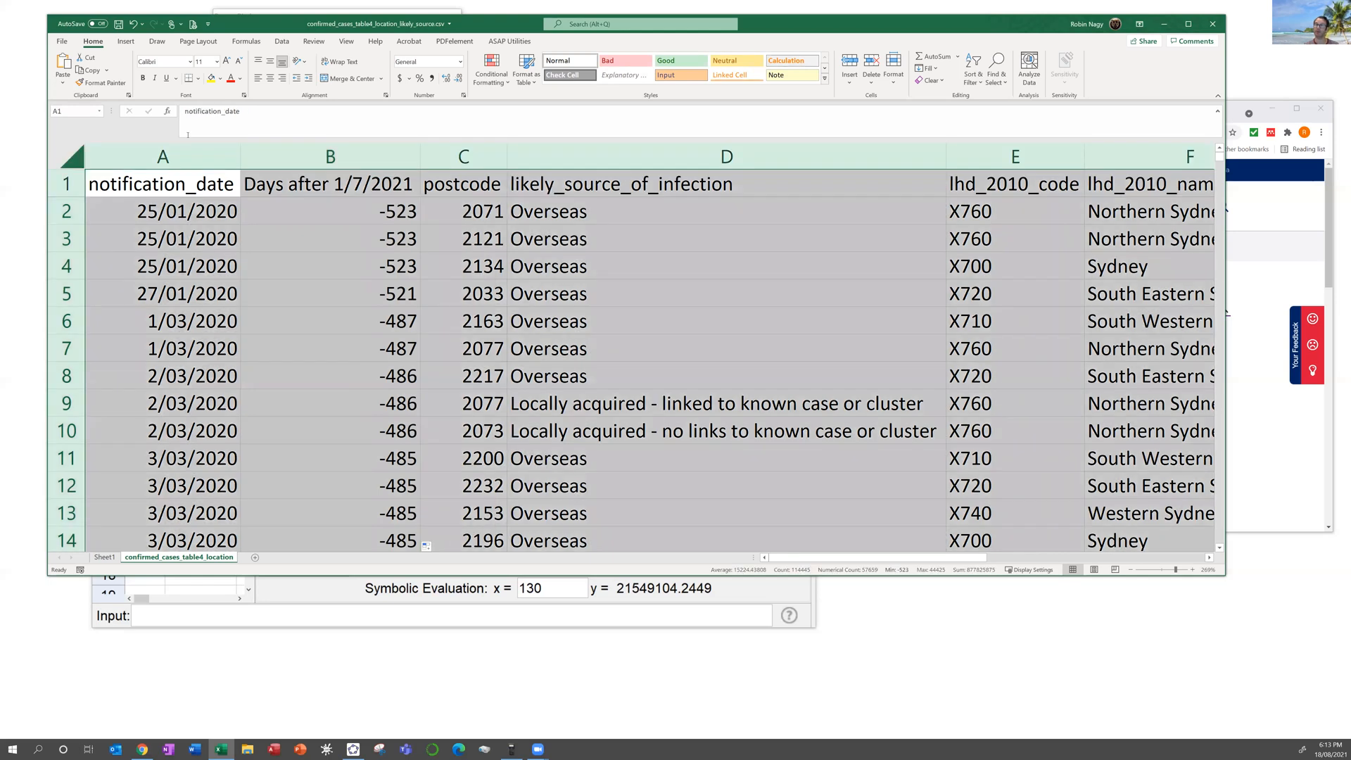
Step: Sort the whole table ascending on the Days after 1/7/2021 column via Data > Sort
left_click(294, 41)
left_click(587, 72)
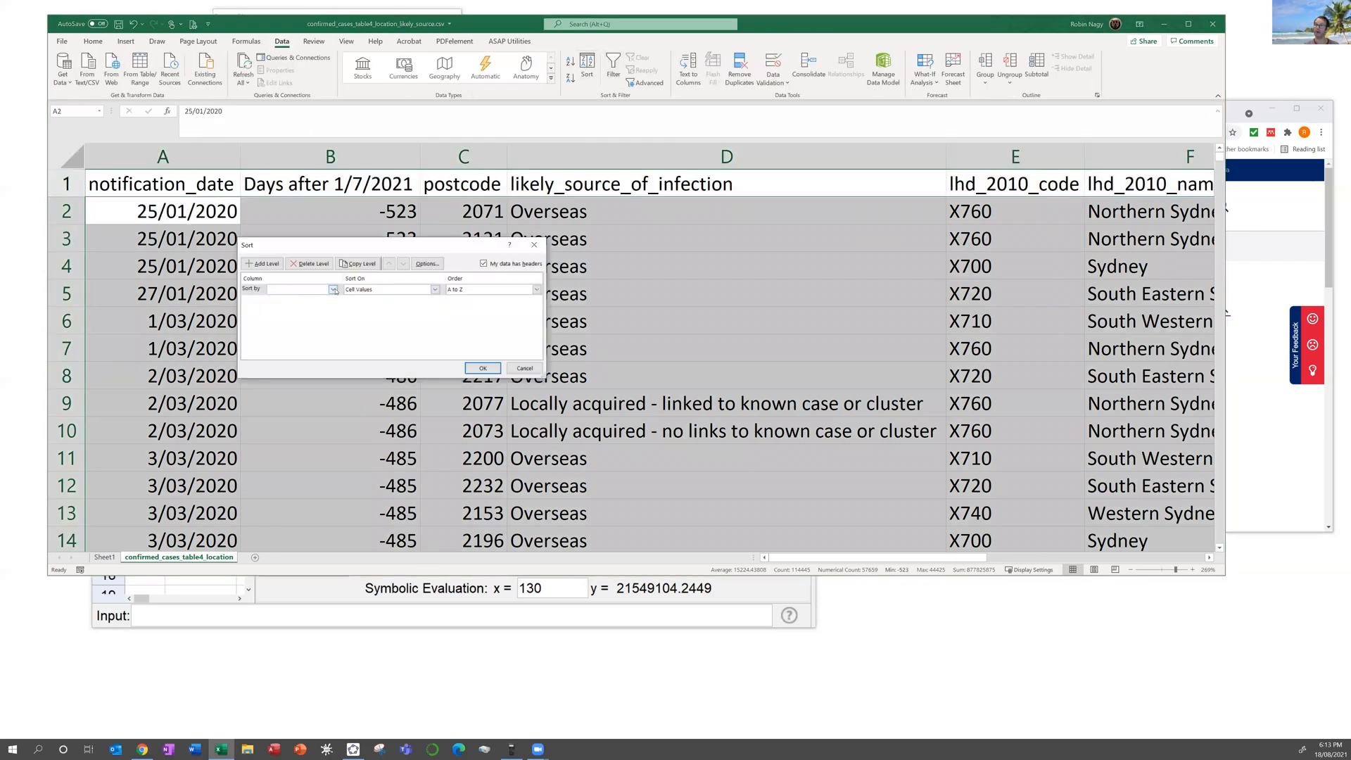
left_click(332, 289)
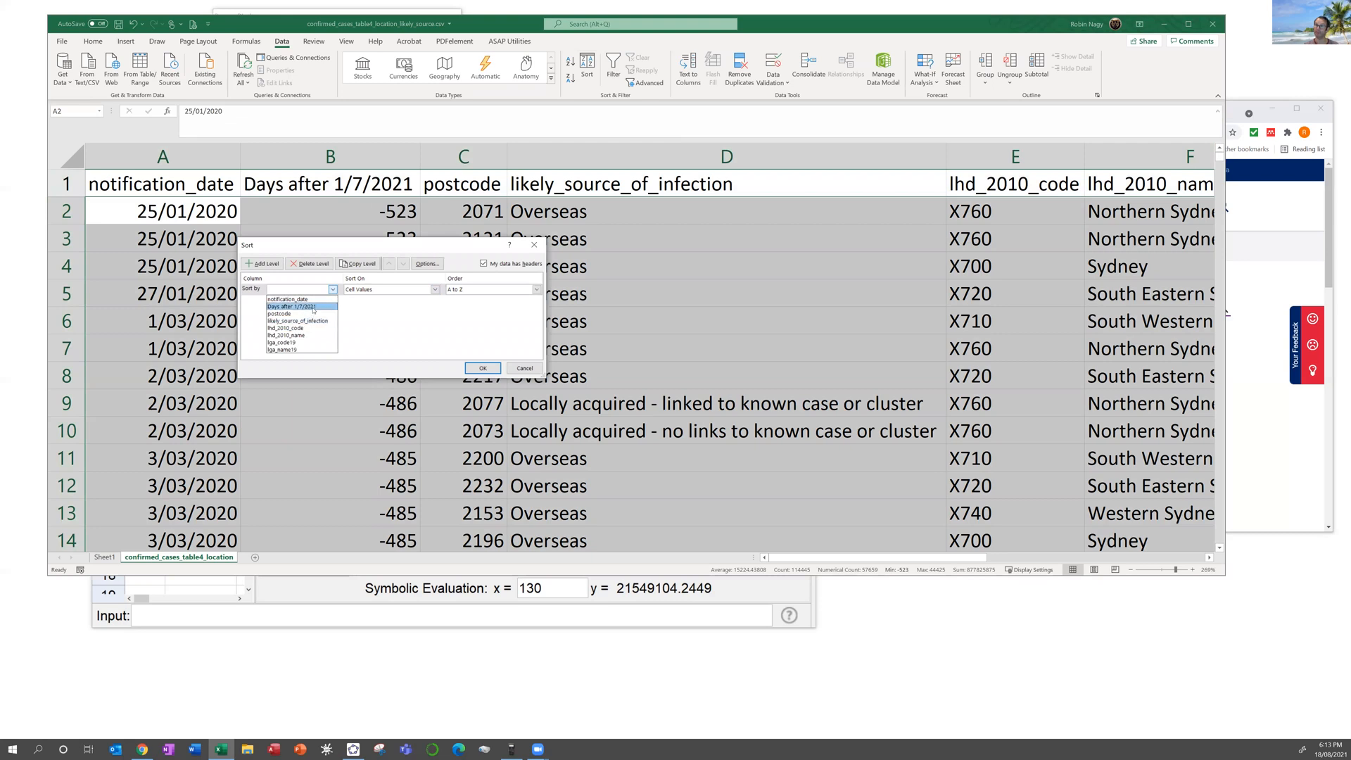
left_click(310, 307)
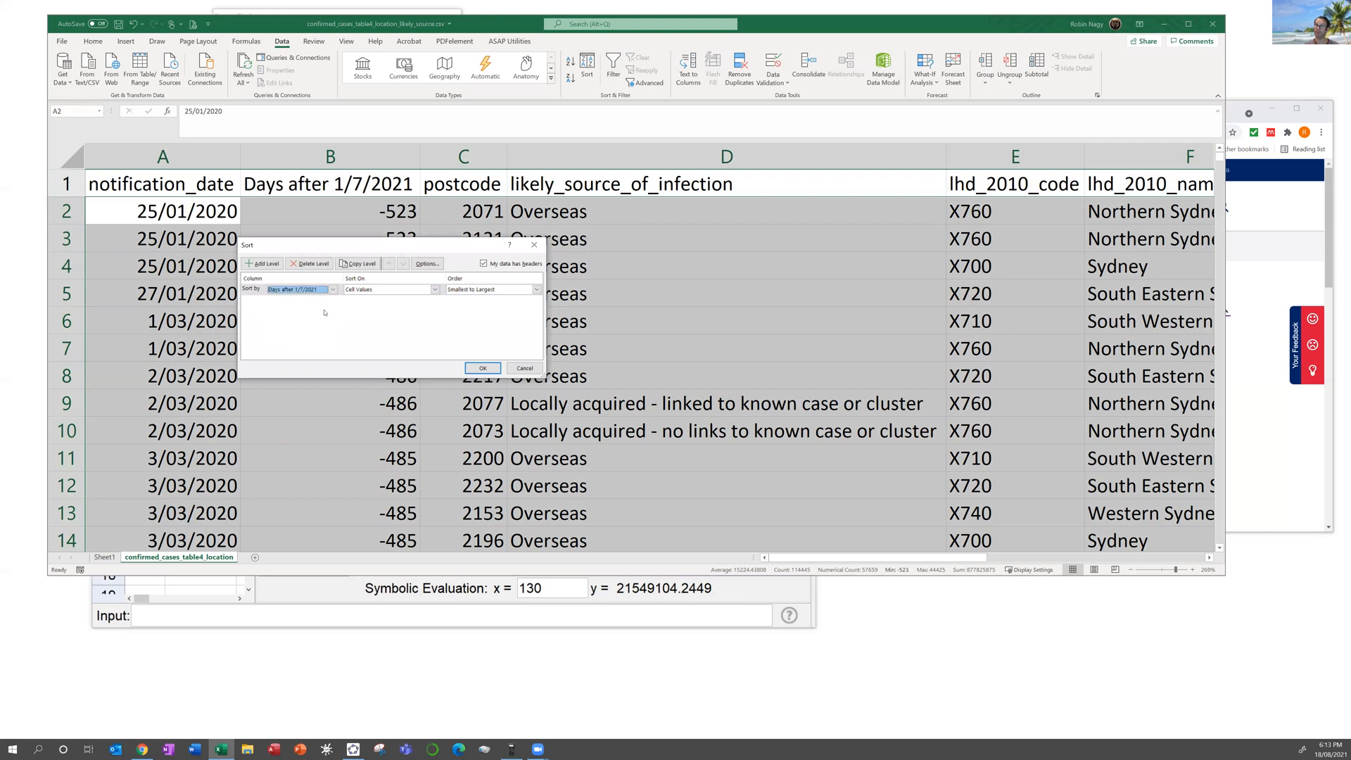
left_click(483, 368)
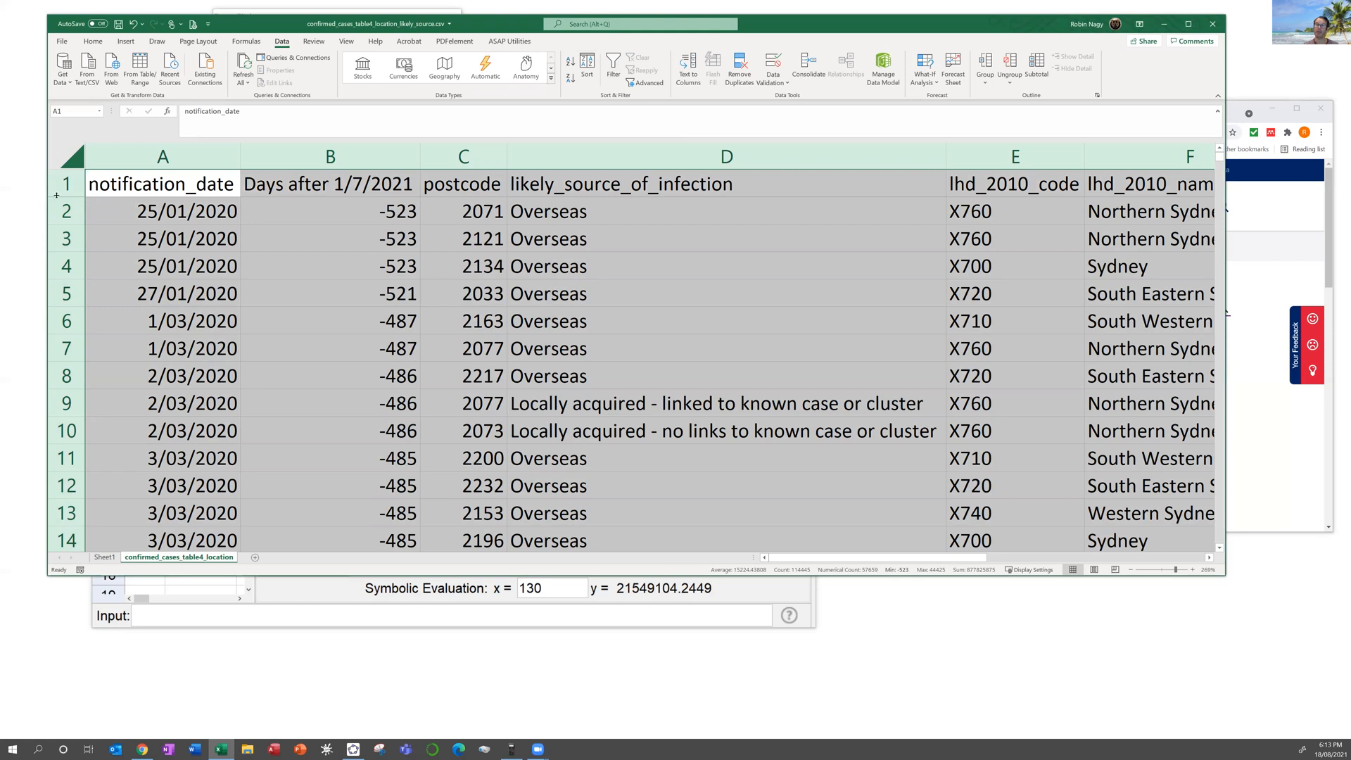
Step: Select rows 2 through 5670, all cases before 1/07/2021, and delete them
left_click_drag(70, 212, 352, 348)
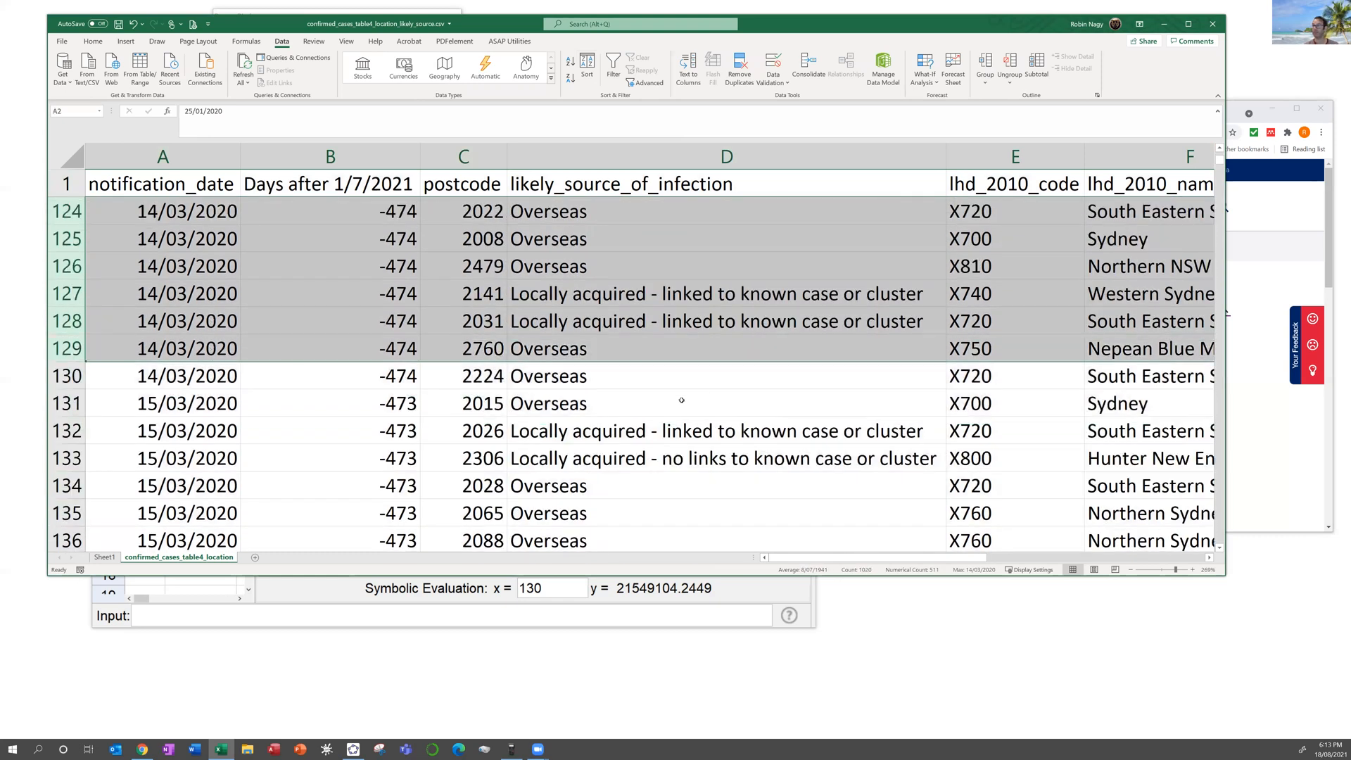
scroll(1118, 336, "down", 3)
left_click_drag(1221, 164, 1224, 301)
scroll(714, 348, "down", 9)
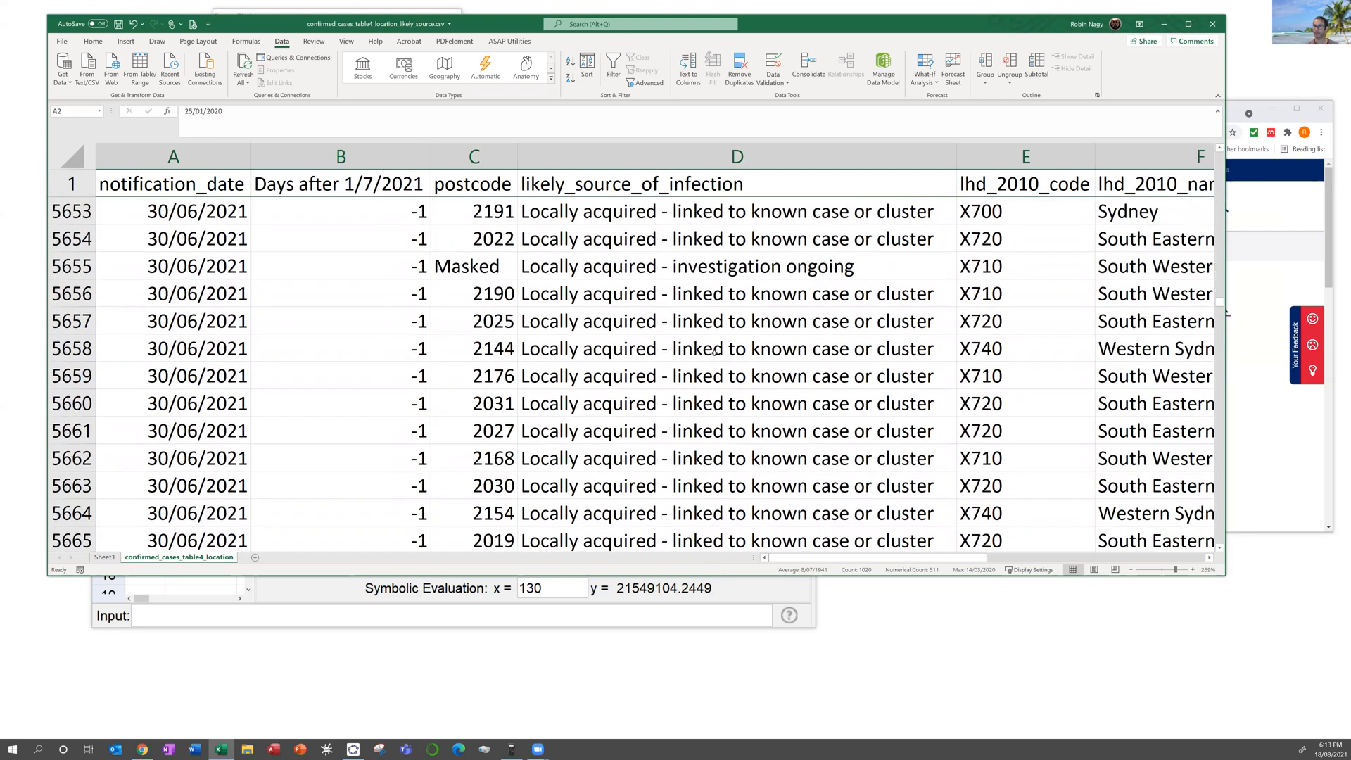
scroll(503, 321, "up", 4)
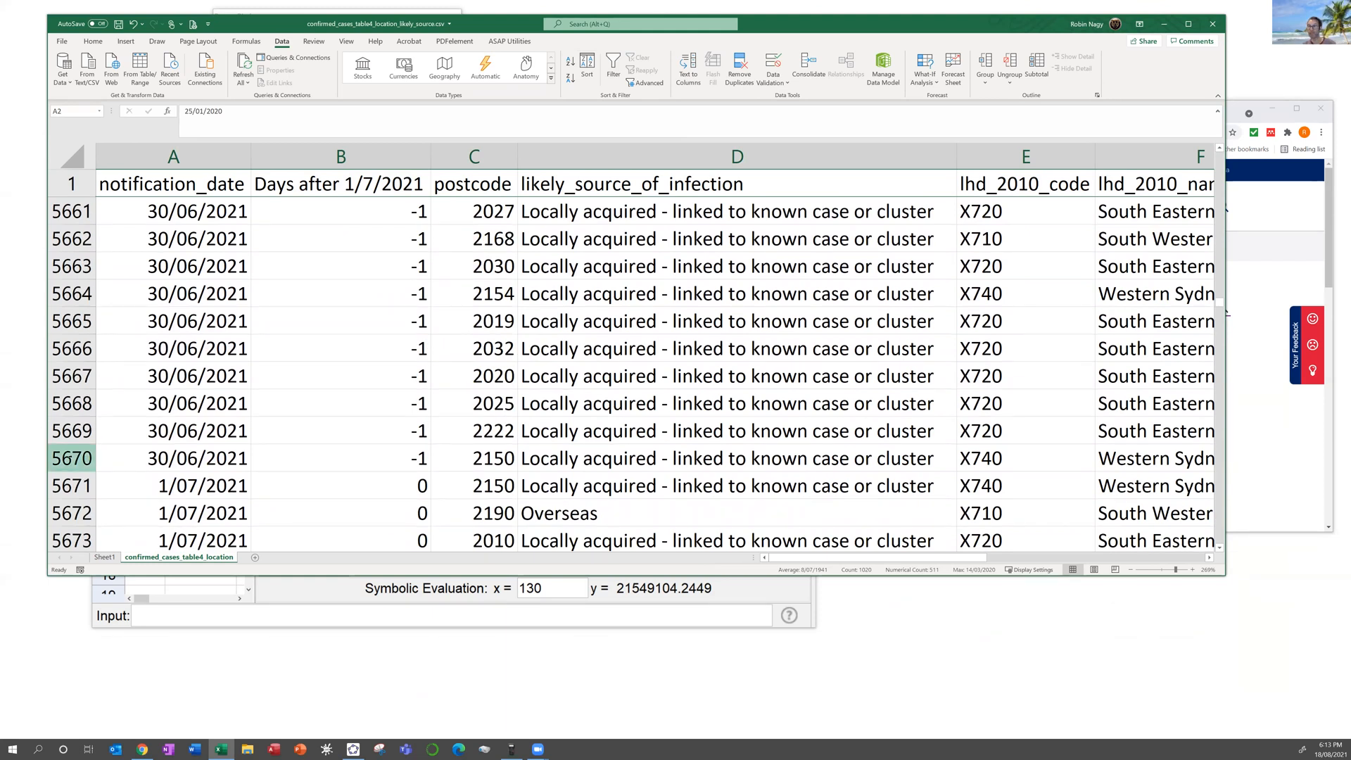
left_click(74, 470, "shift")
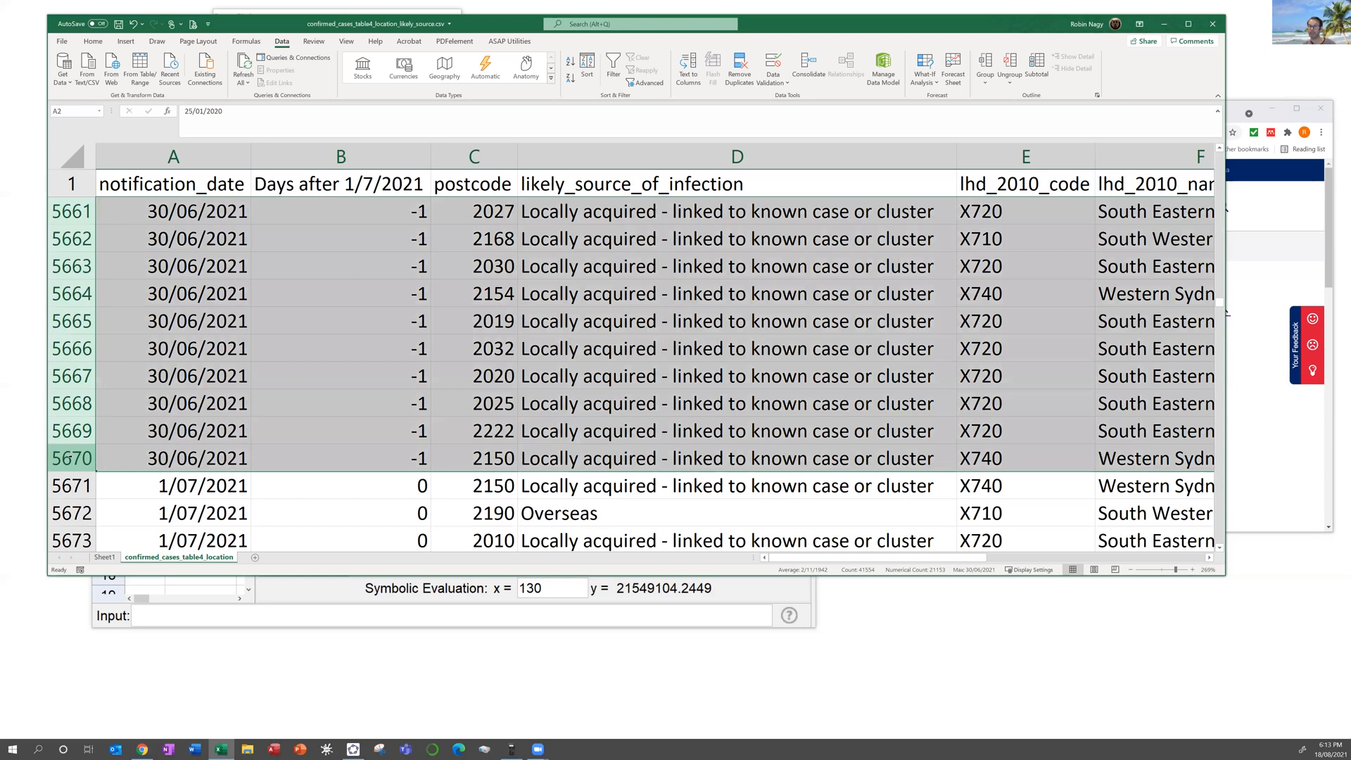
right_click(73, 457)
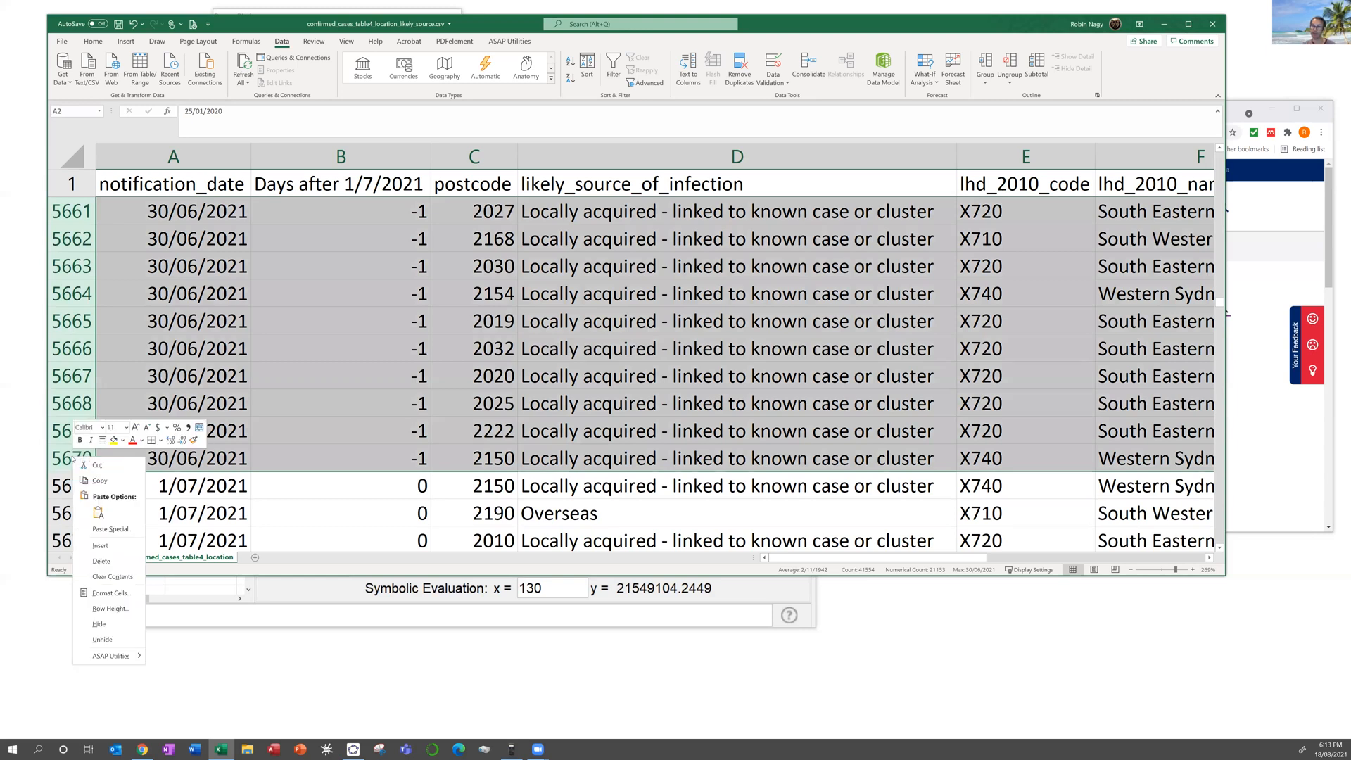
left_click(102, 561)
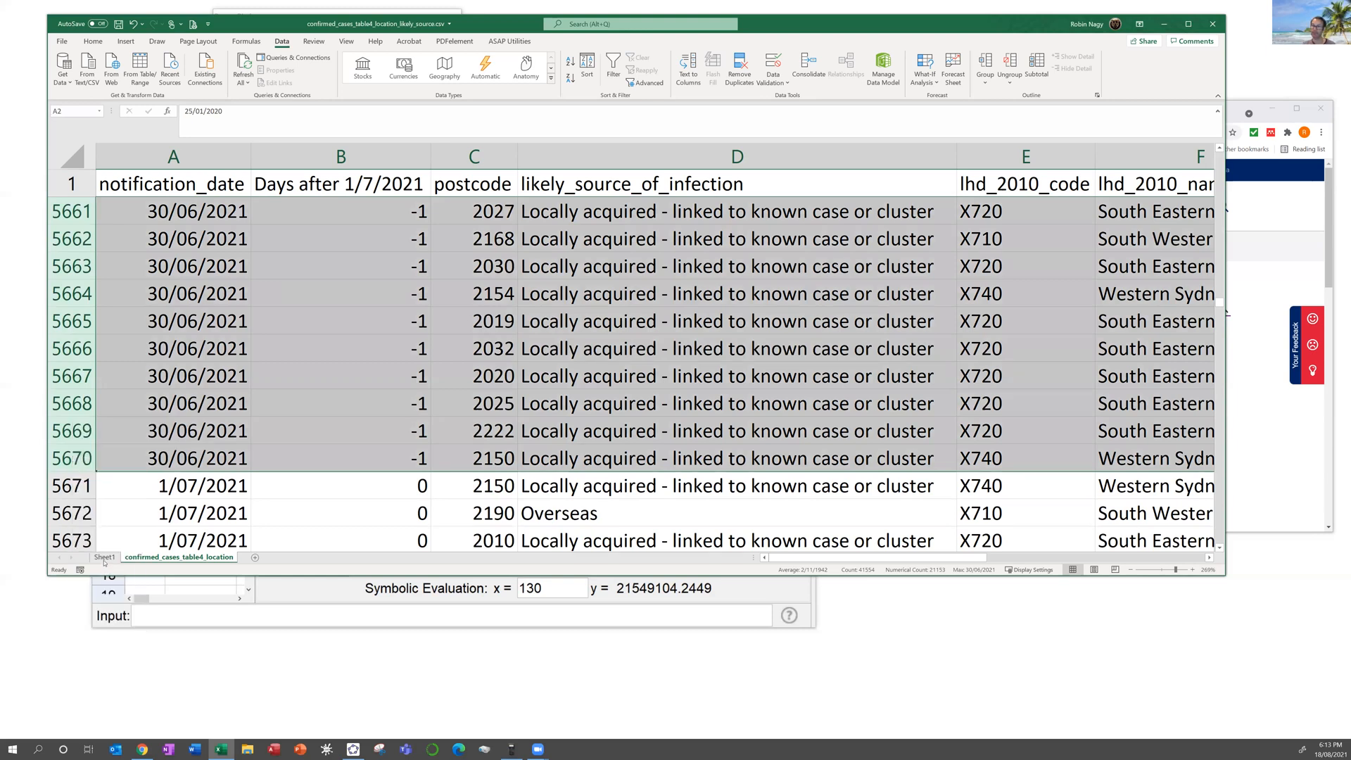
Step: Insert a blank column C between the days column and postcode
left_click(492, 367)
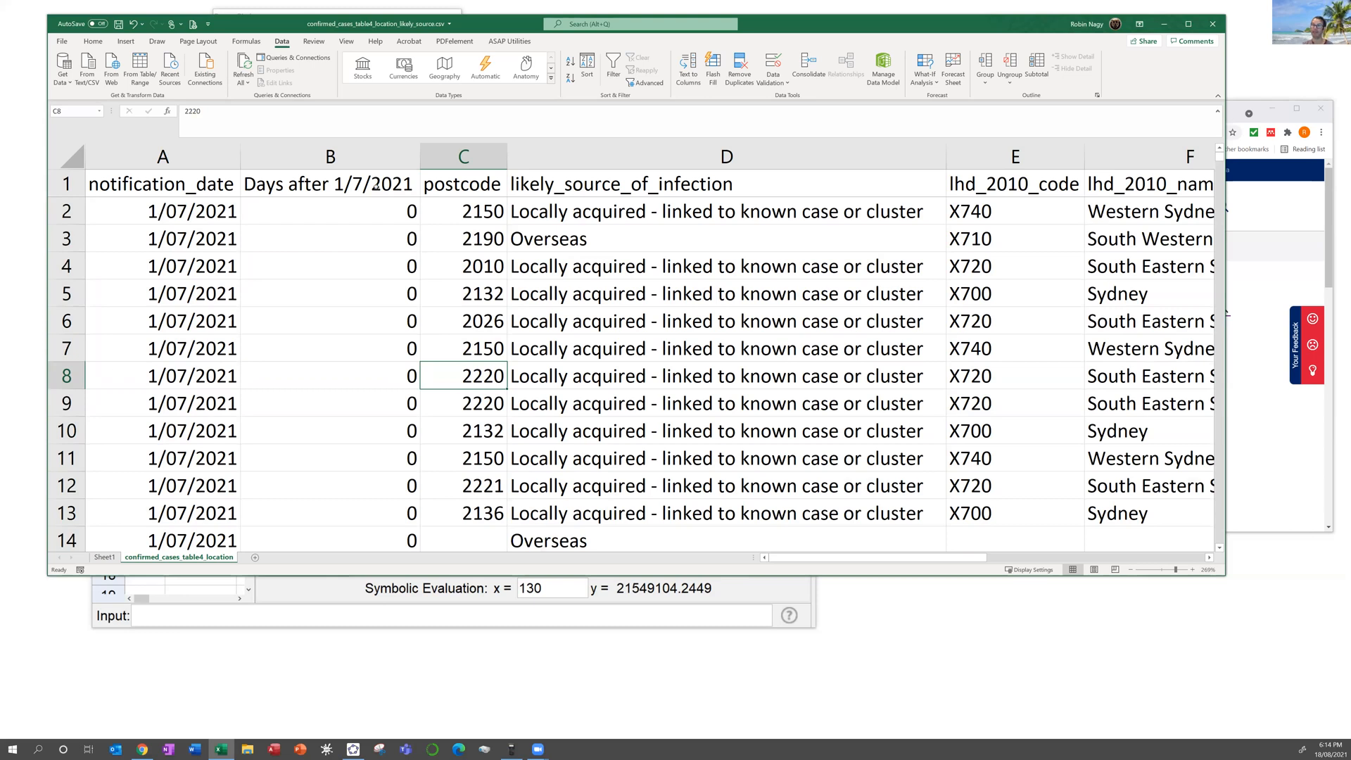
left_click(351, 157)
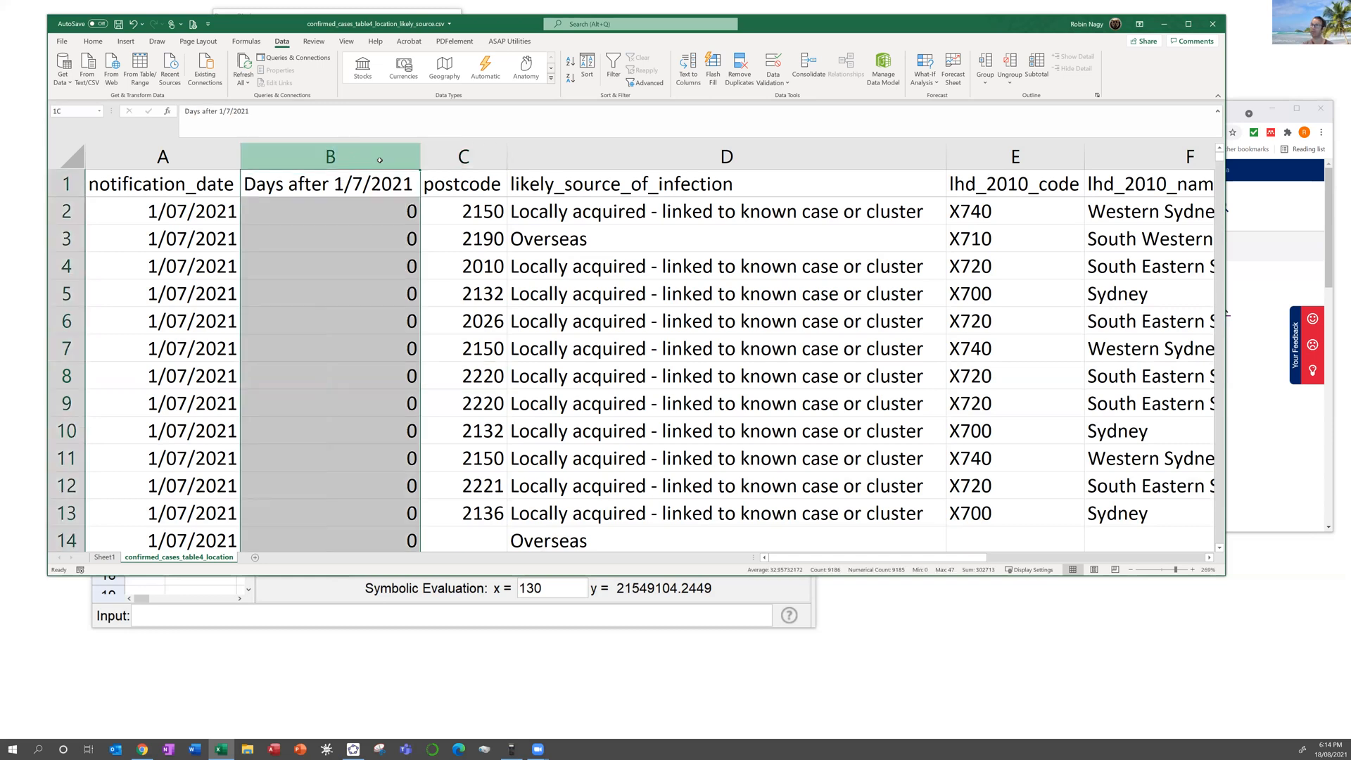
left_click_drag(380, 159, 632, 154)
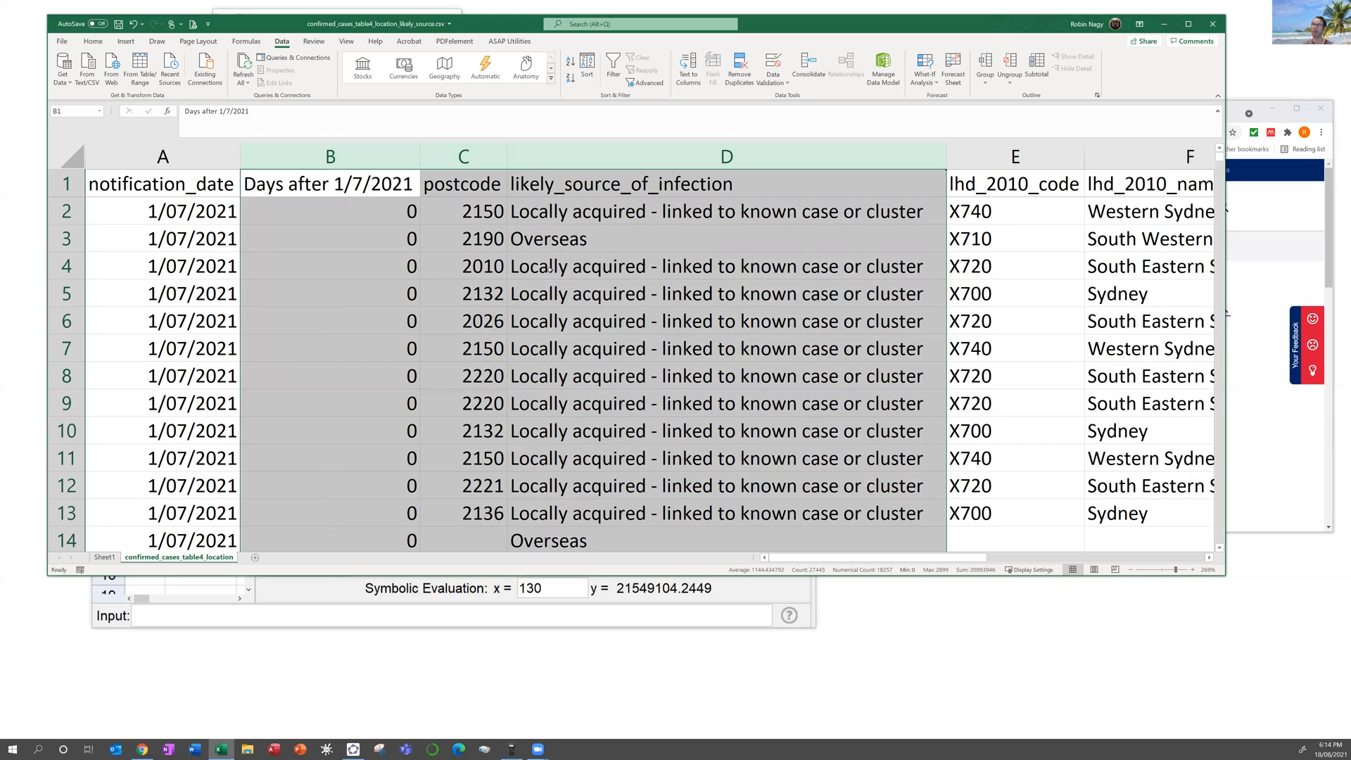
left_click(583, 268)
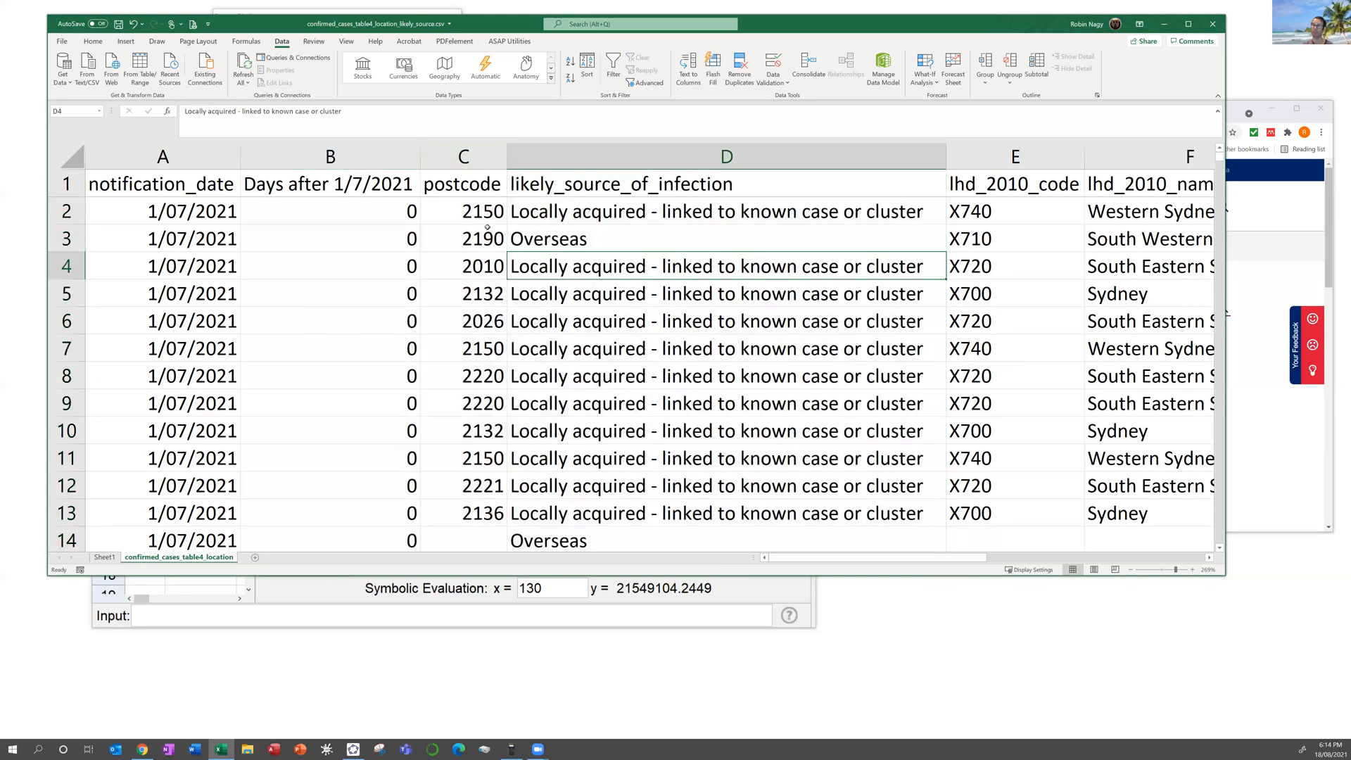
left_click(463, 157)
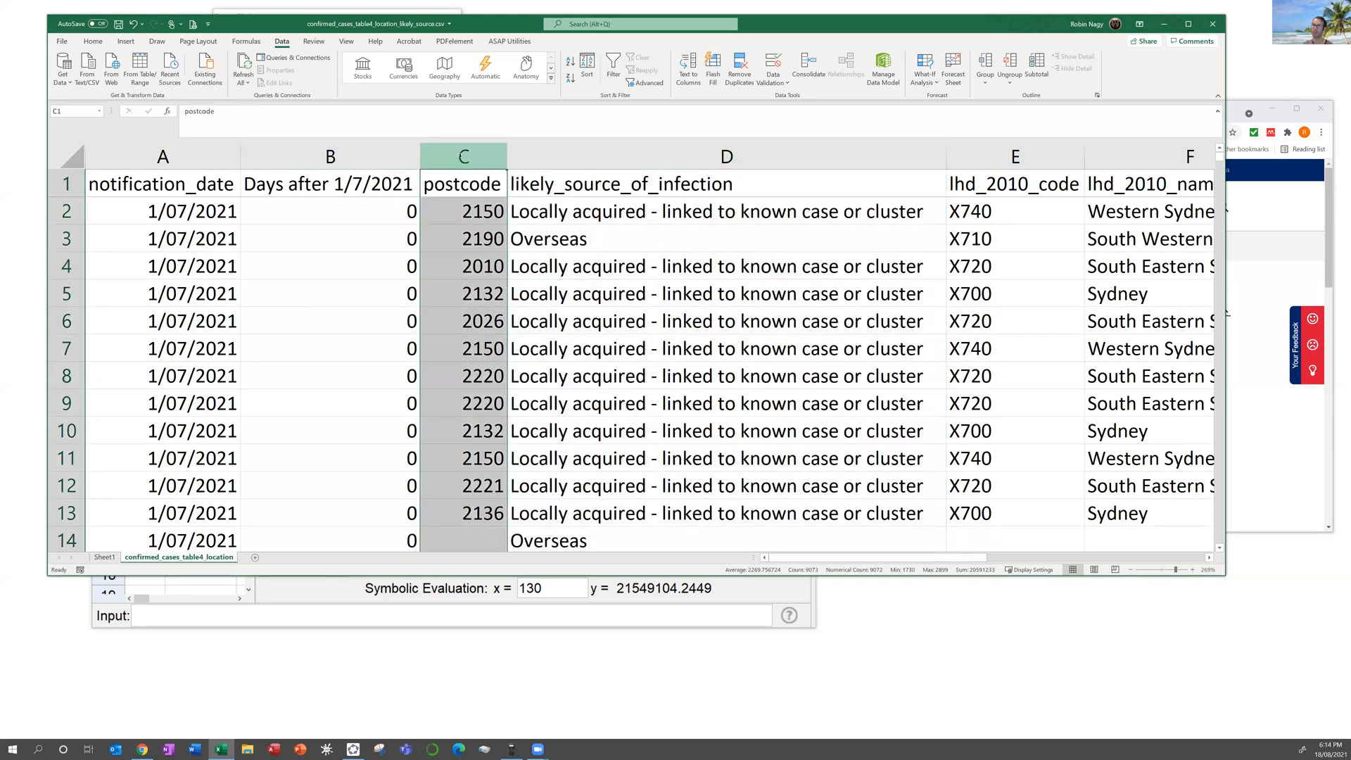
right_click(461, 159)
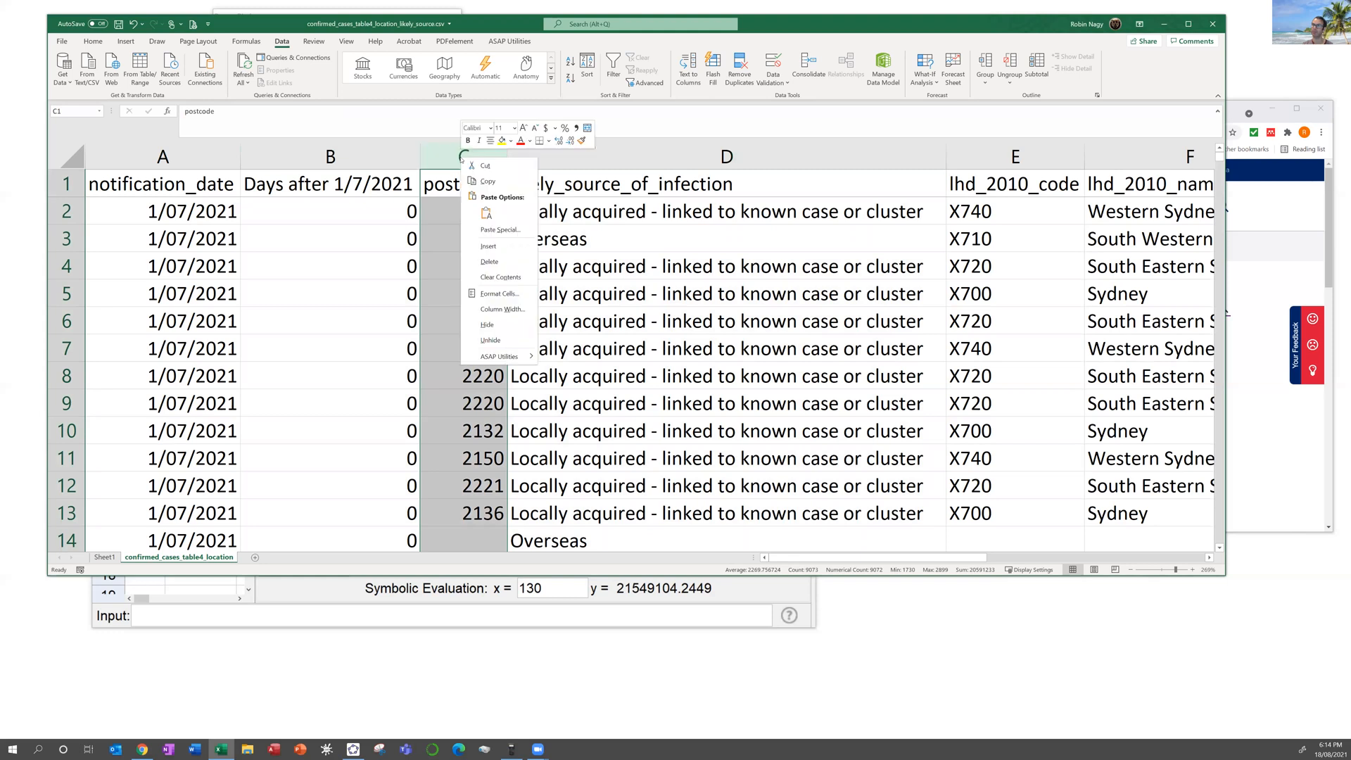
left_click(497, 244)
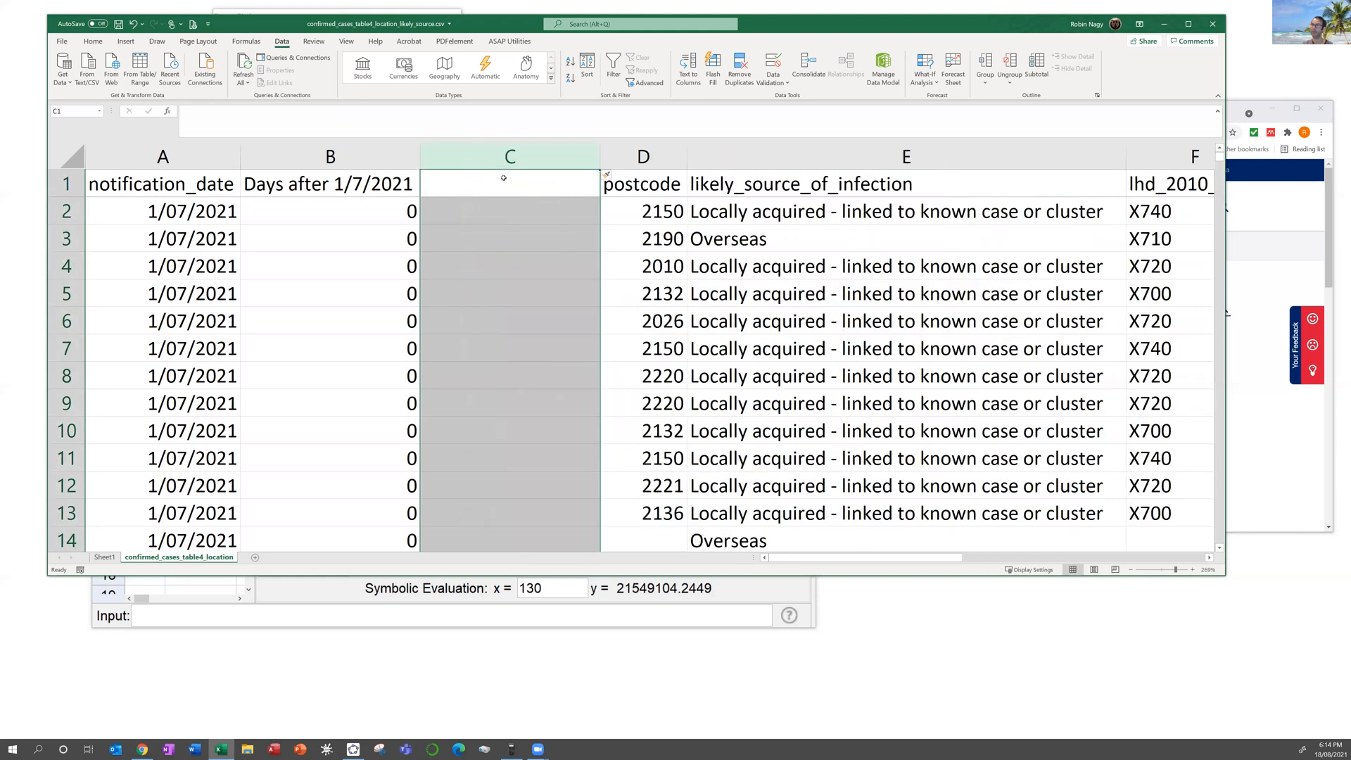
Step: Head the new column C 'Locally Acquired?'
left_click(504, 180)
type("L")
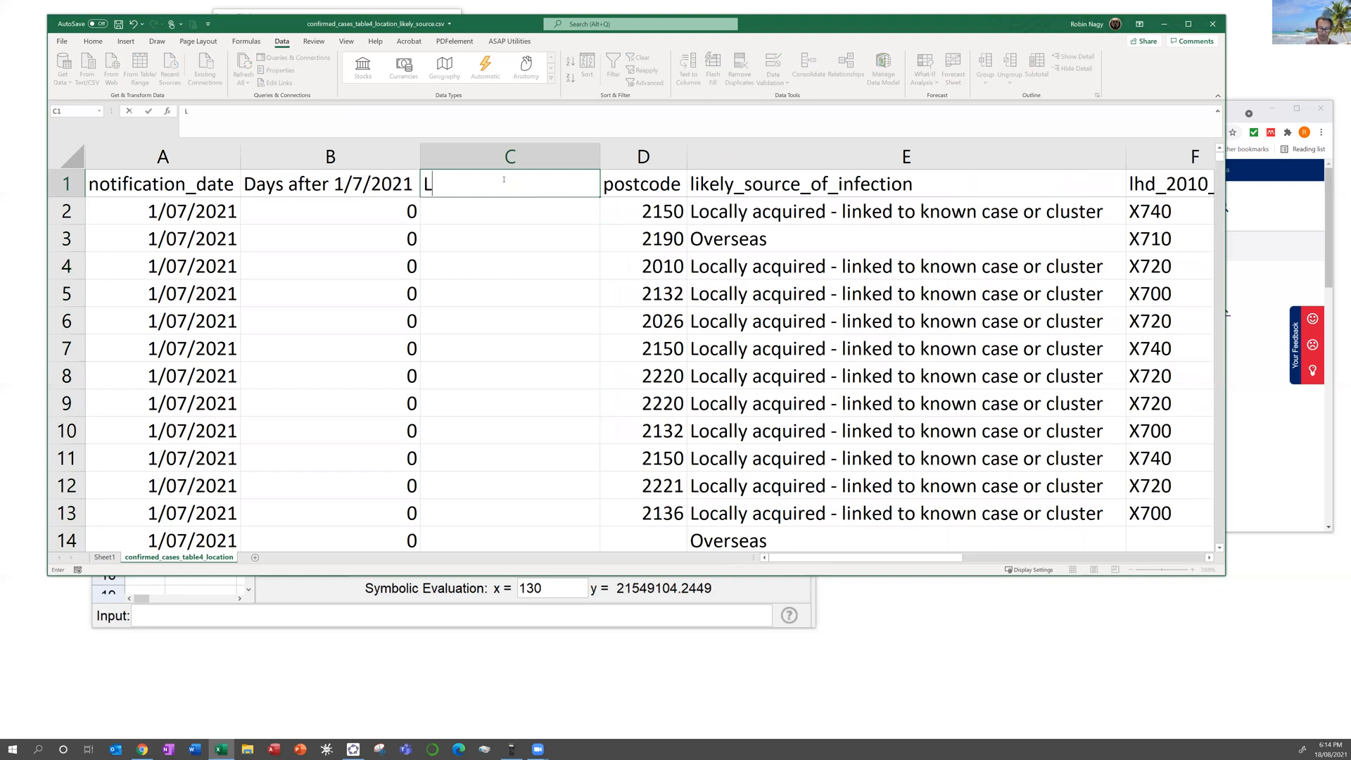
type("ocally ")
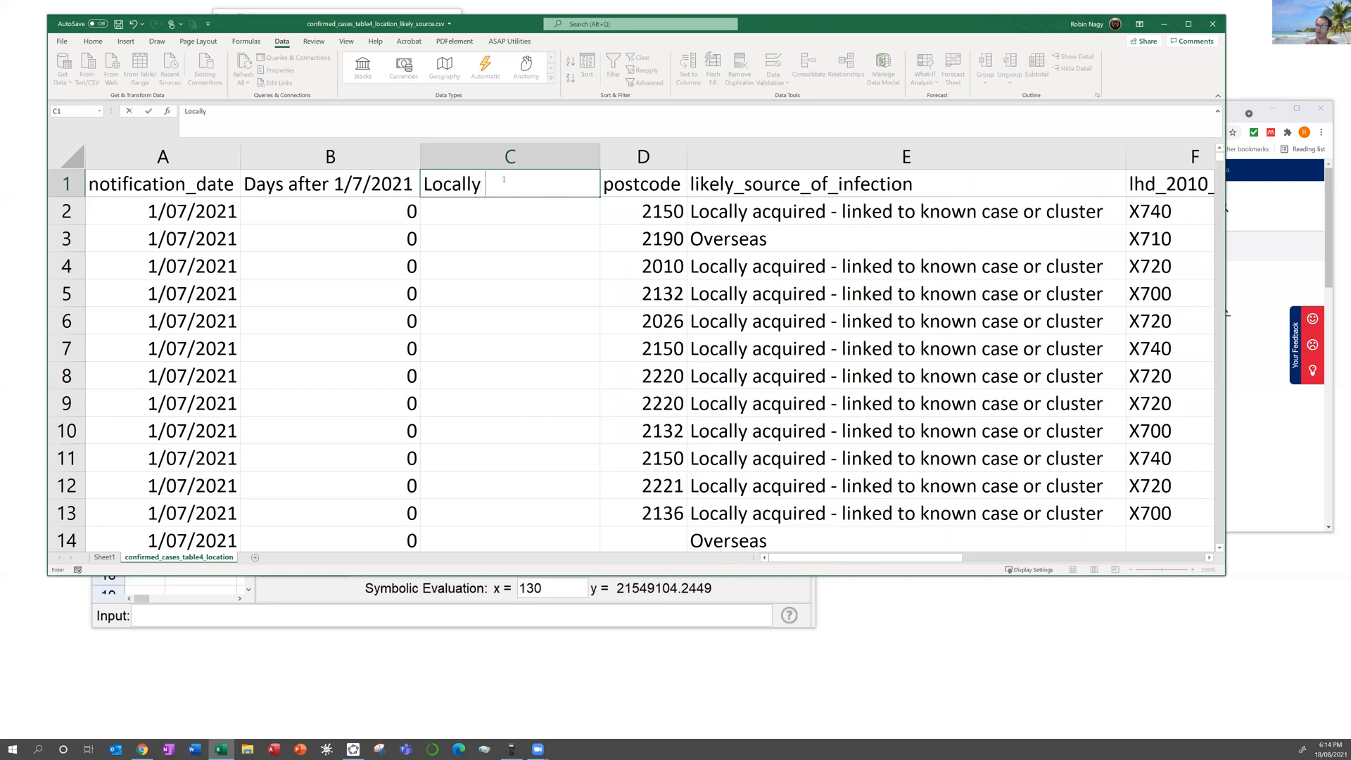
type("Acquired?")
key("Return")
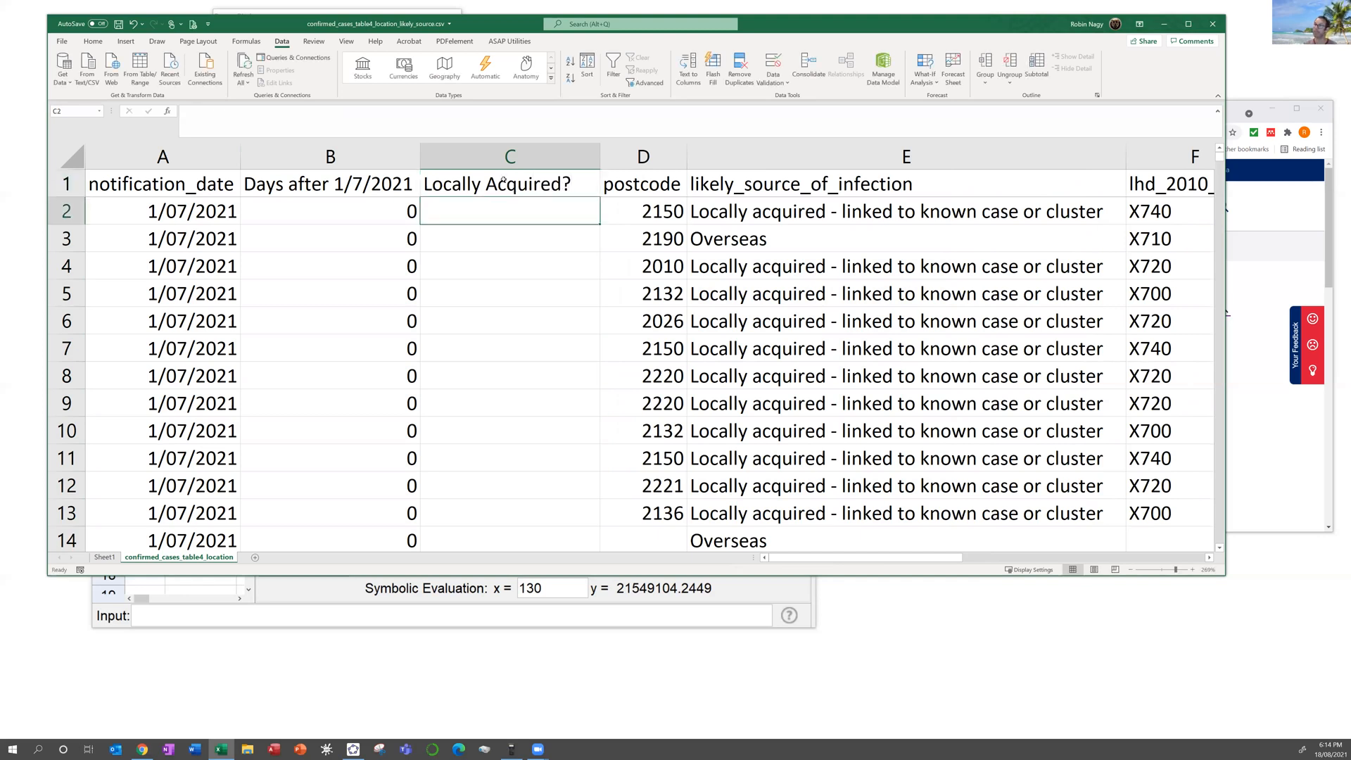
left_click(696, 211)
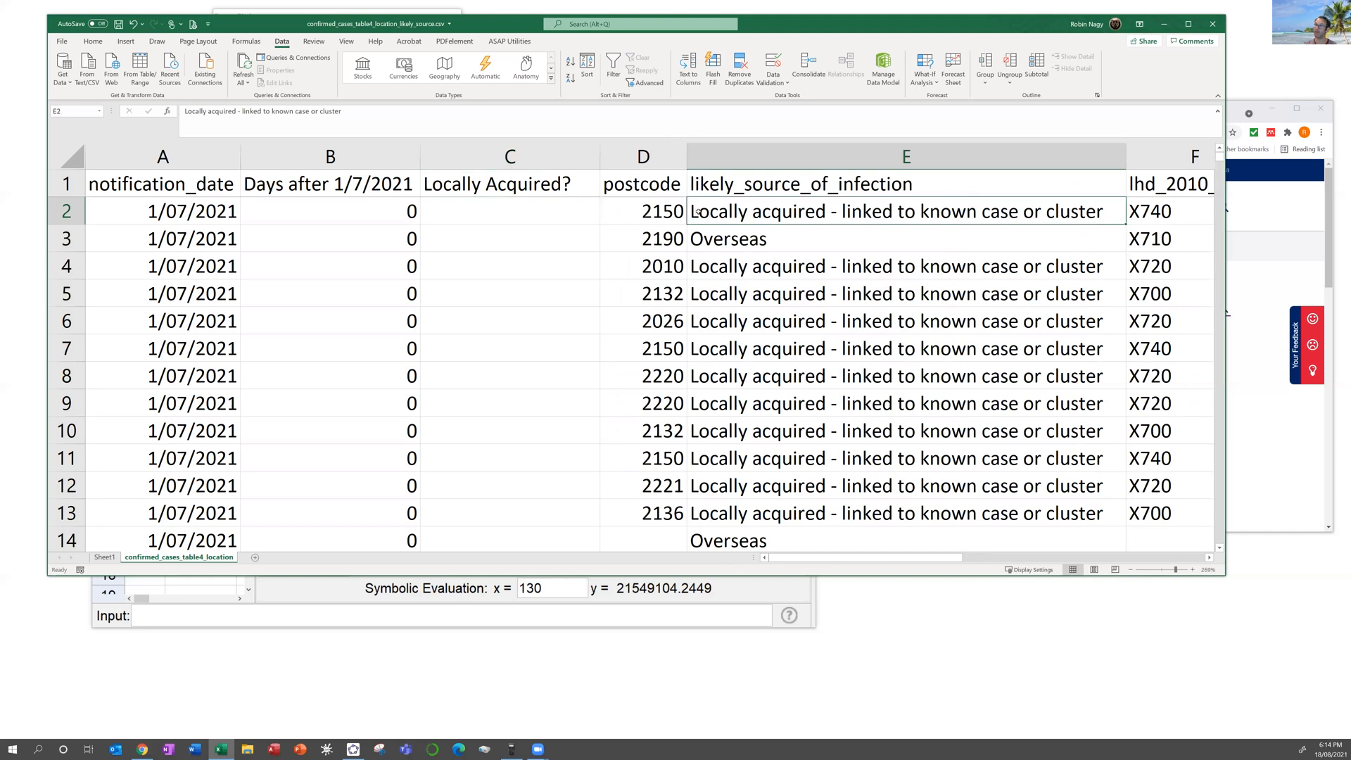
Step: Enter =LEFT(E2,7) in C2 to take the first seven letters of the likely source
left_click(708, 242)
left_click(710, 265)
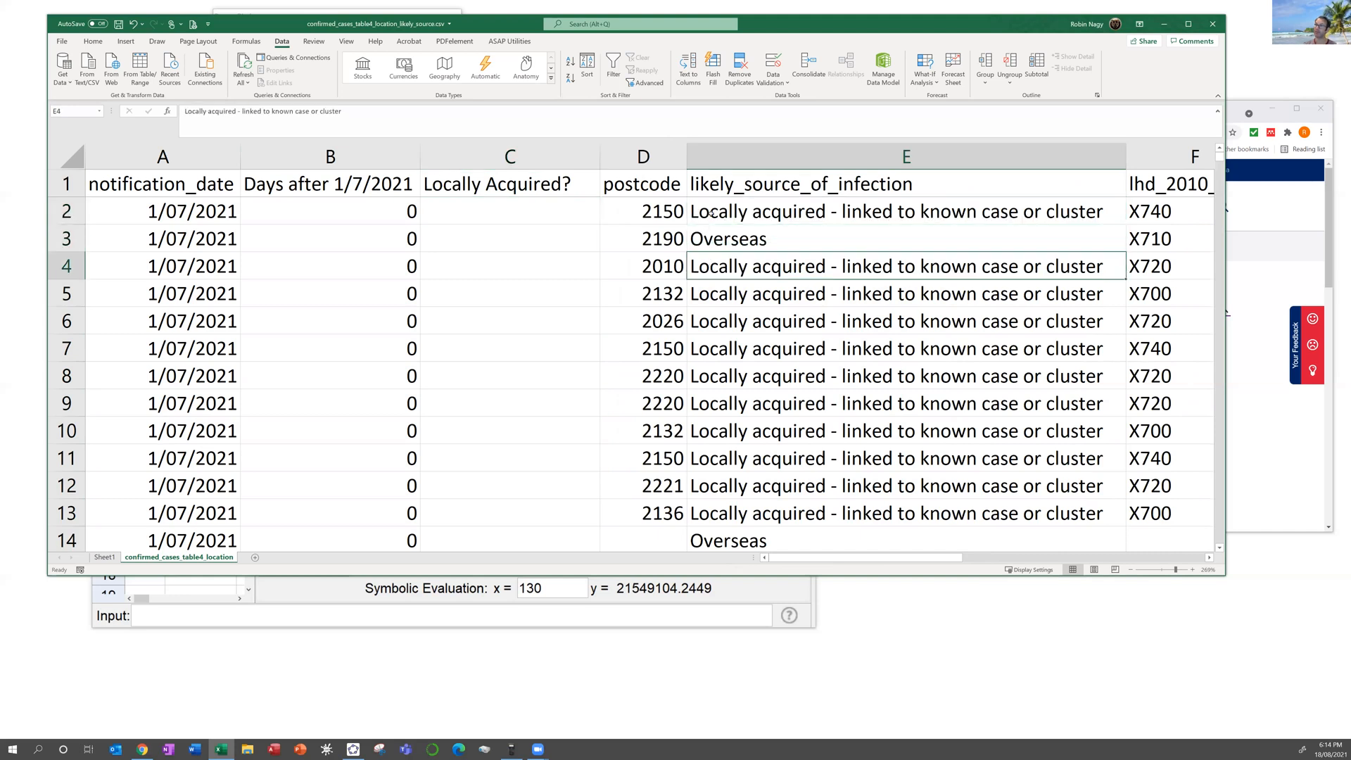
left_click(536, 202)
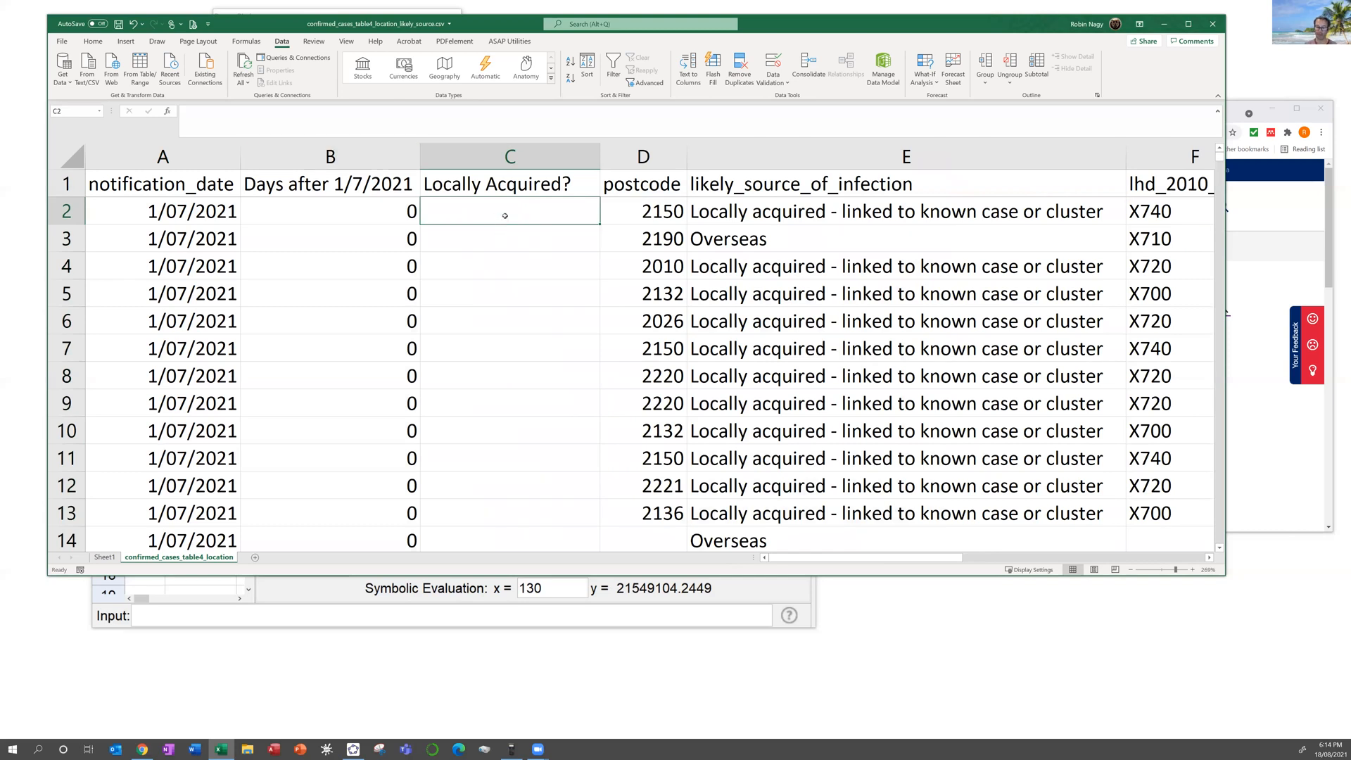
type("=left(")
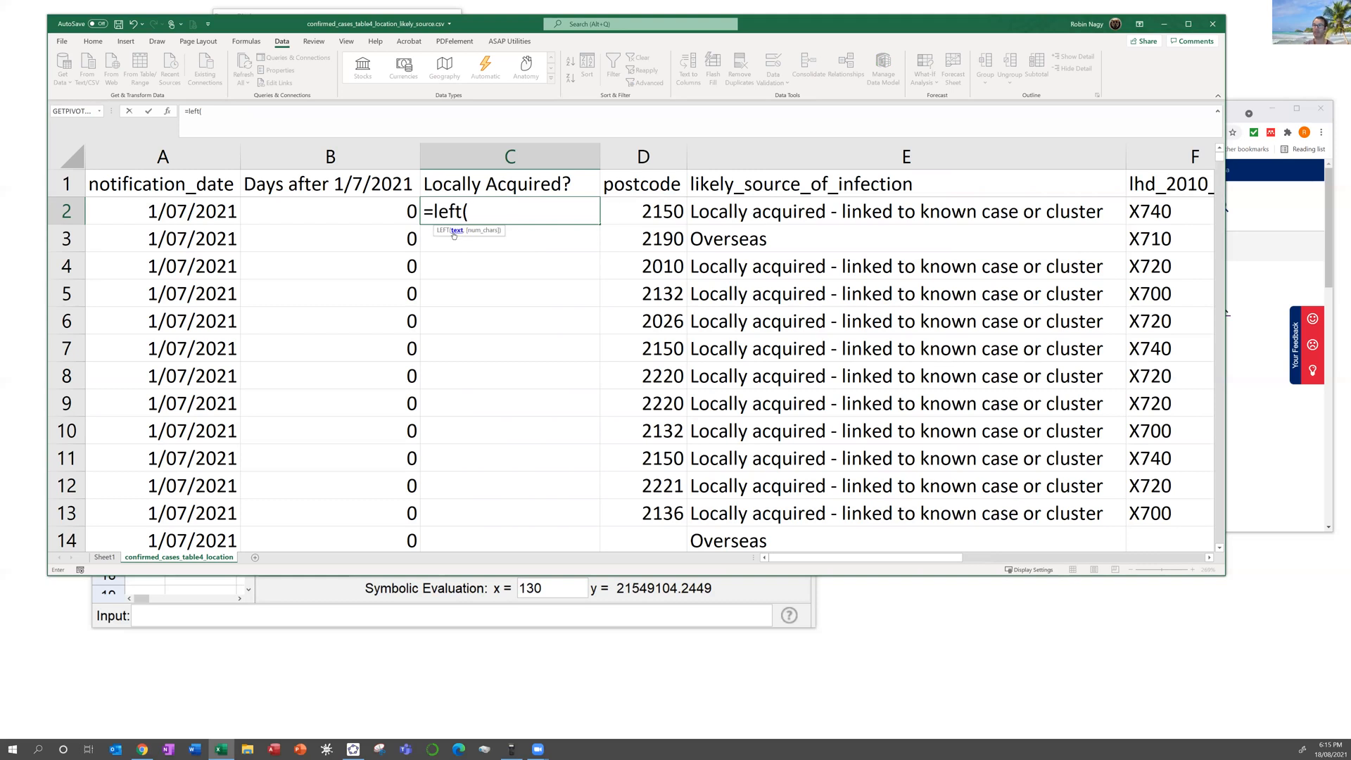
left_click(727, 213)
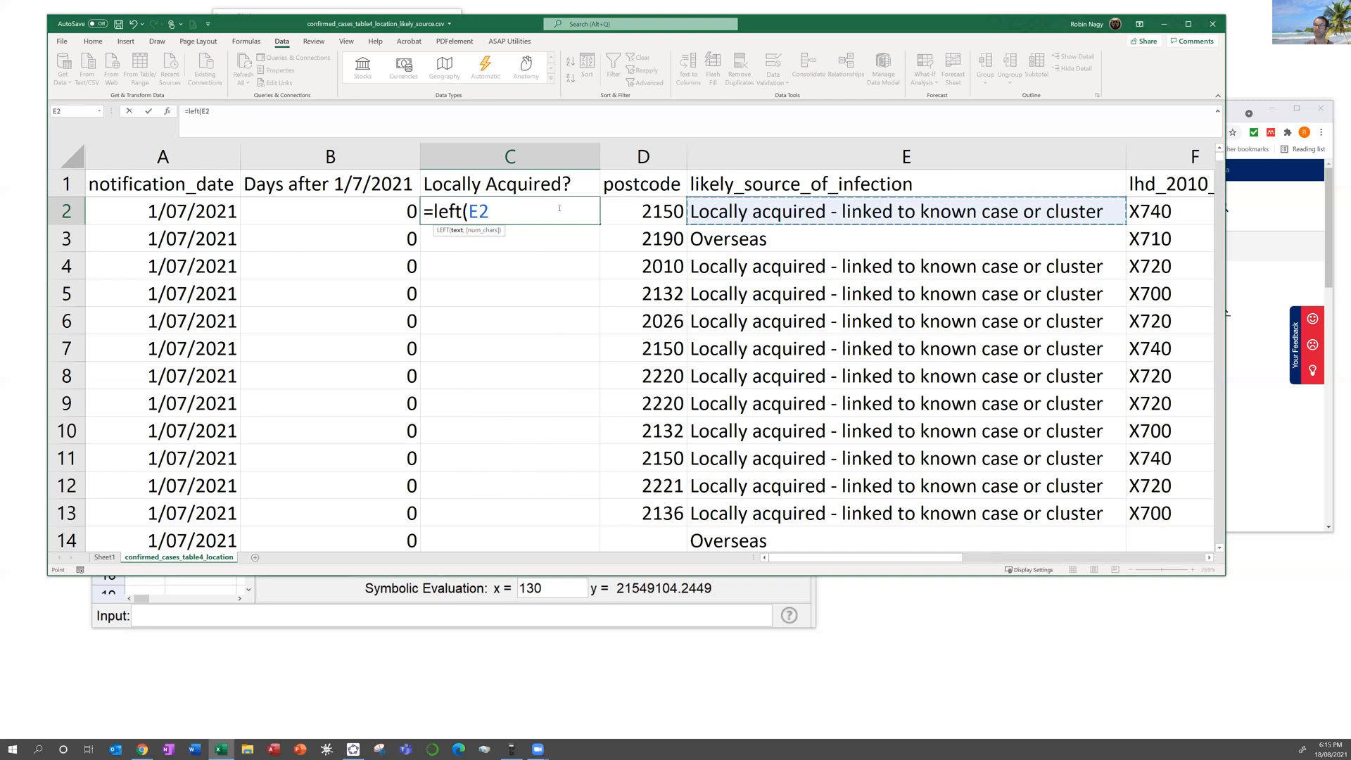
type(",7)")
key("Return")
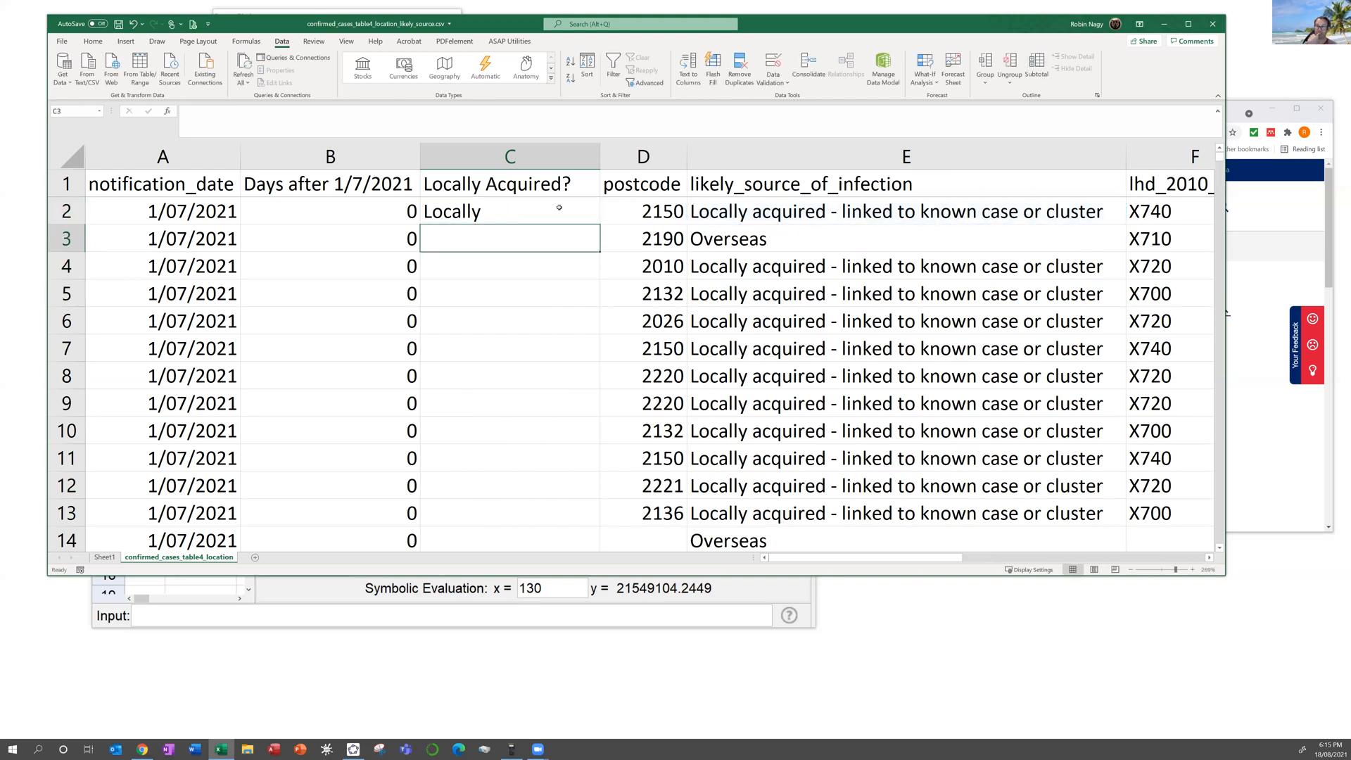
Step: Fill the LEFT formula down column C with Ctrl+D, labelling cases Locally or Oversea
double_click(559, 208)
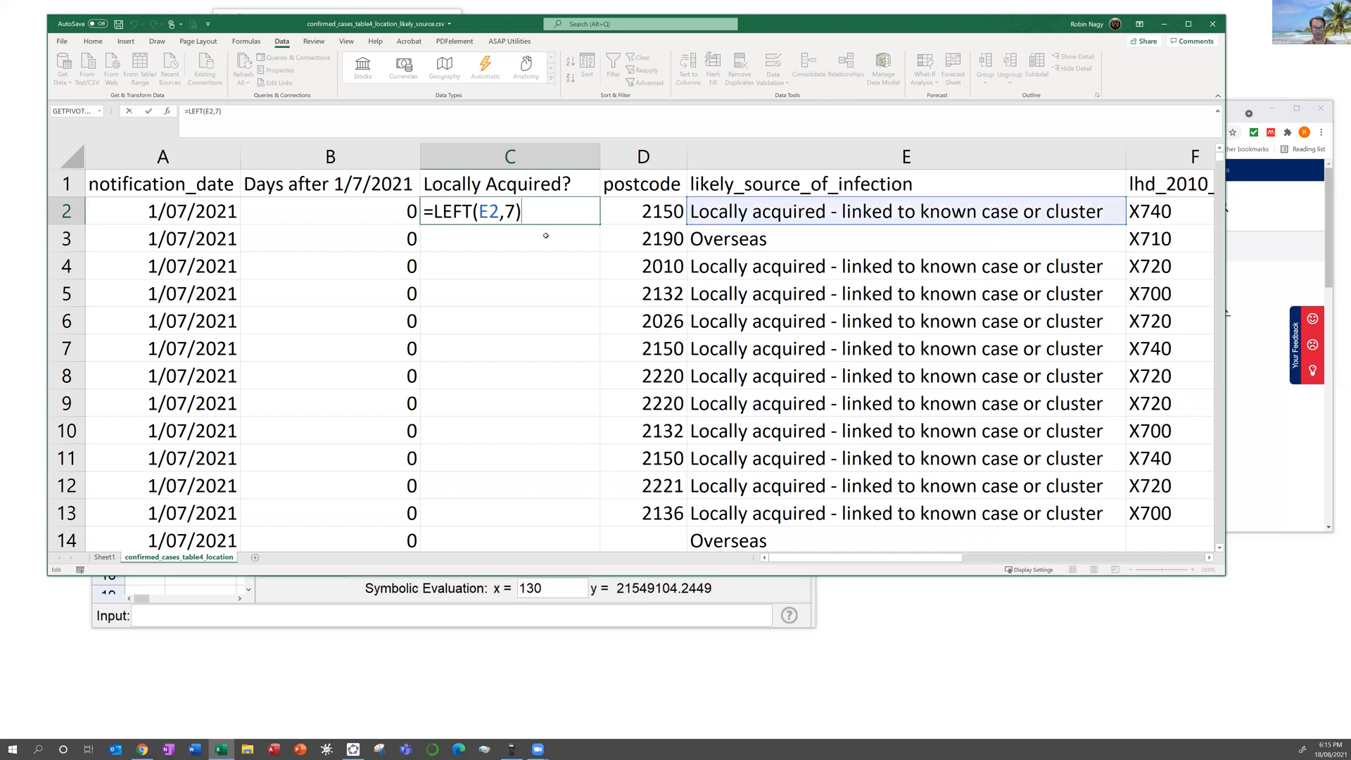
key("Escape")
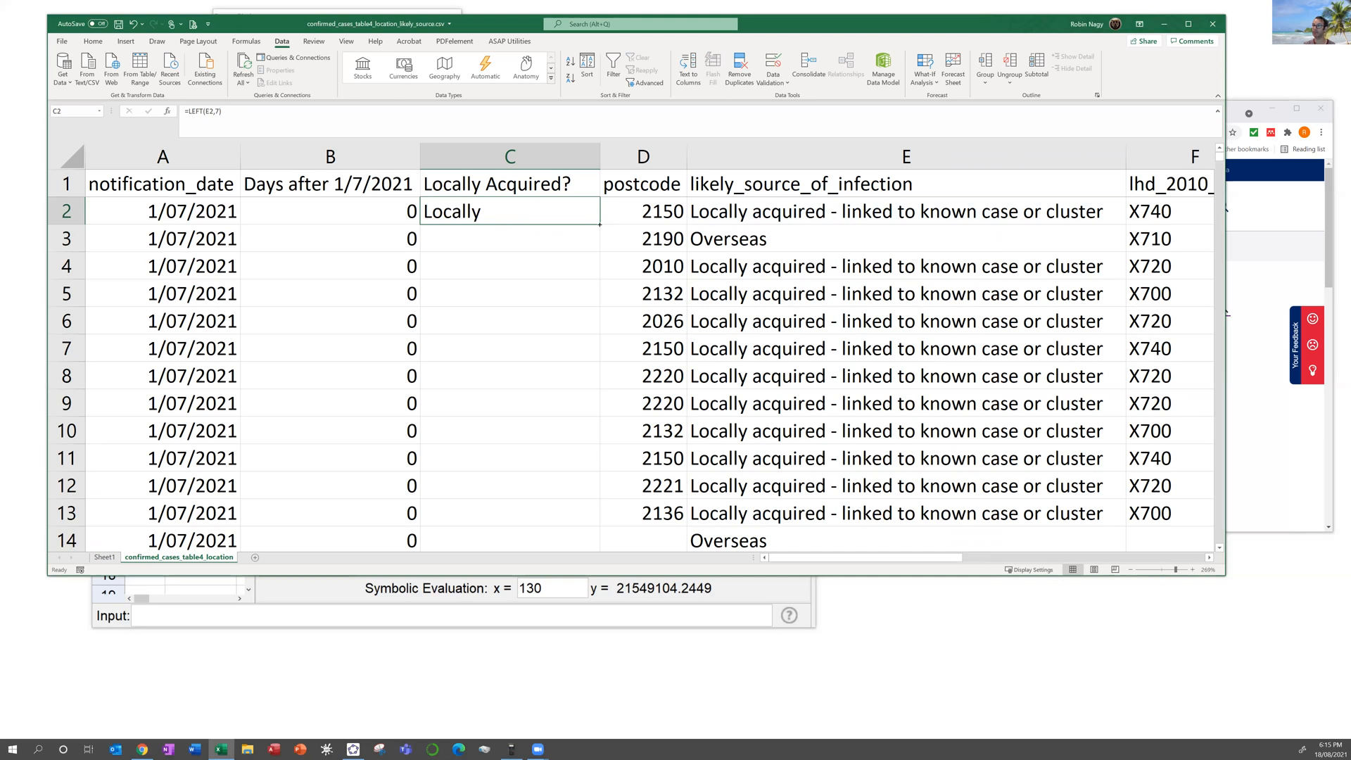
key("ctrl+d")
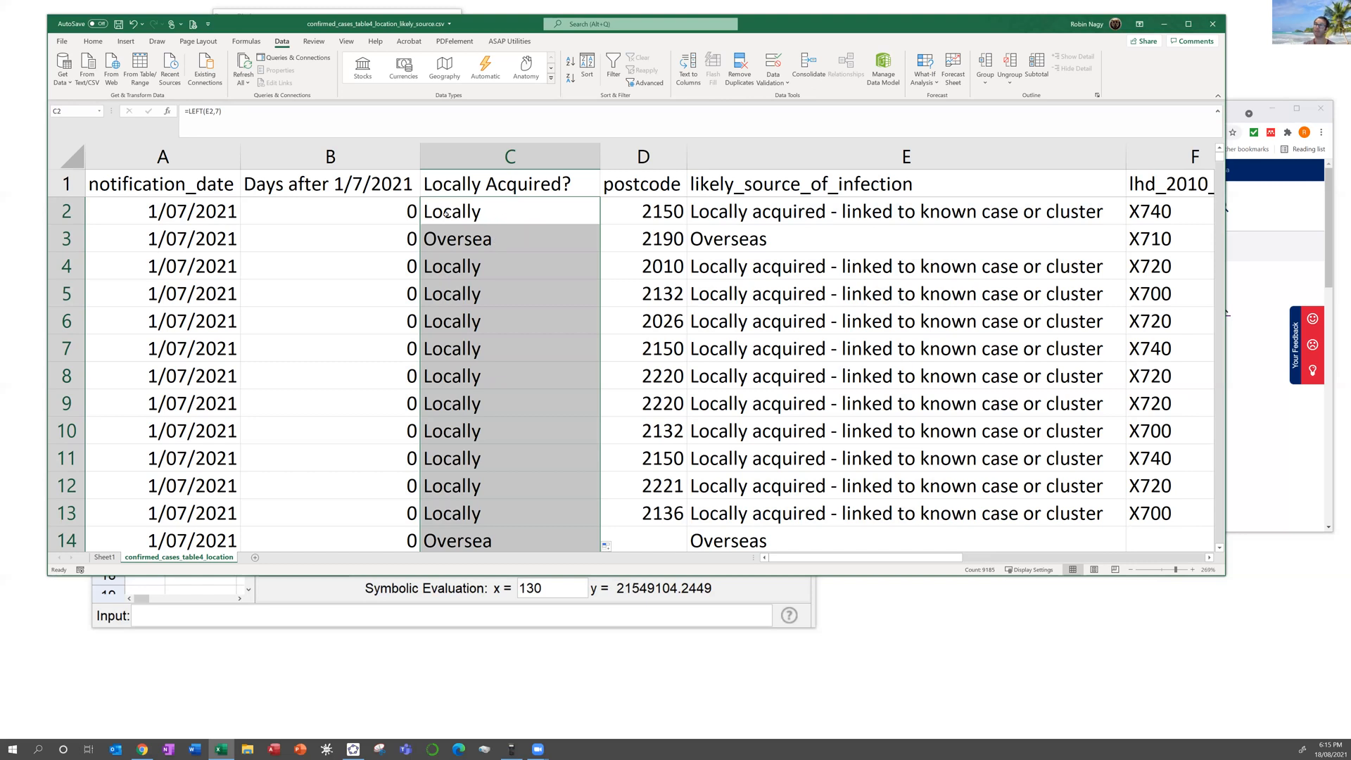
left_click(431, 212)
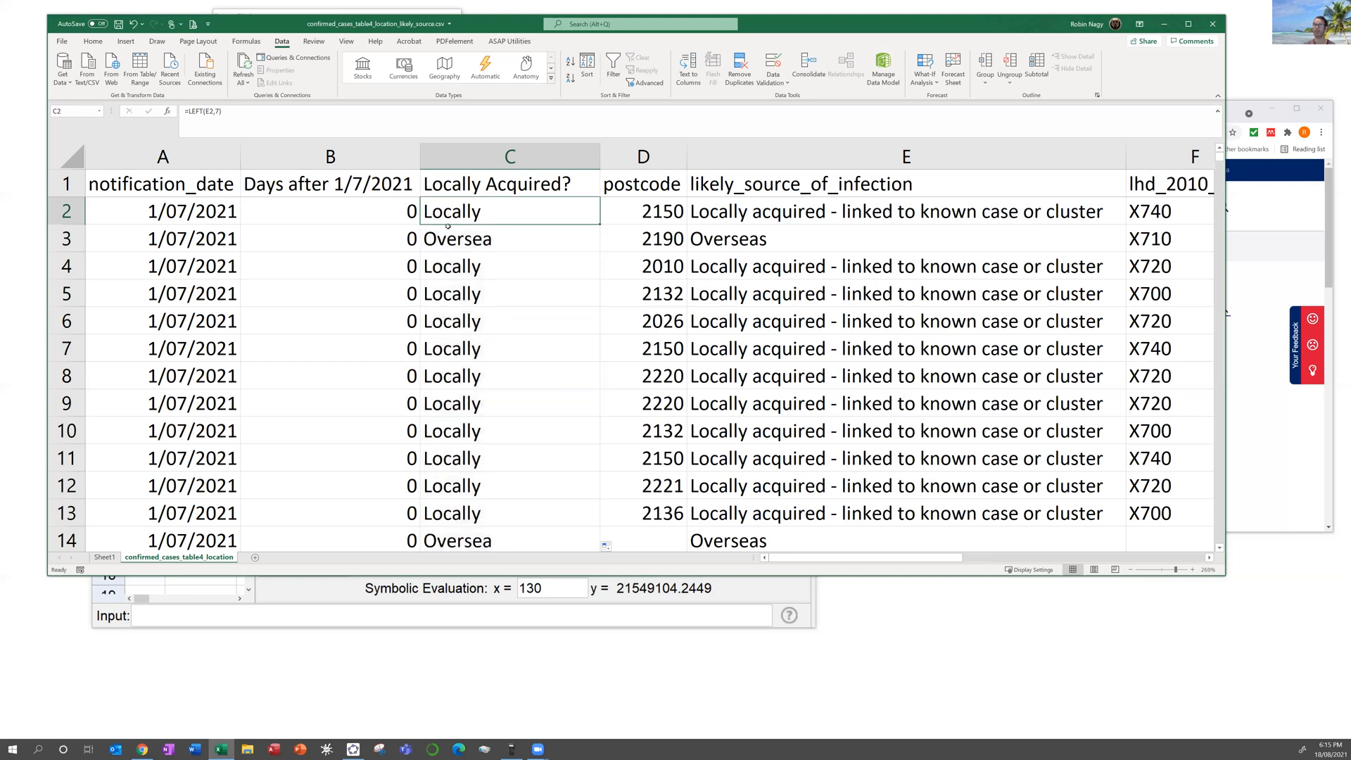
Step: Change C2 to =IF(LEFT(E2,7)="Locally",1,0) and fill it down column C
left_click(187, 111)
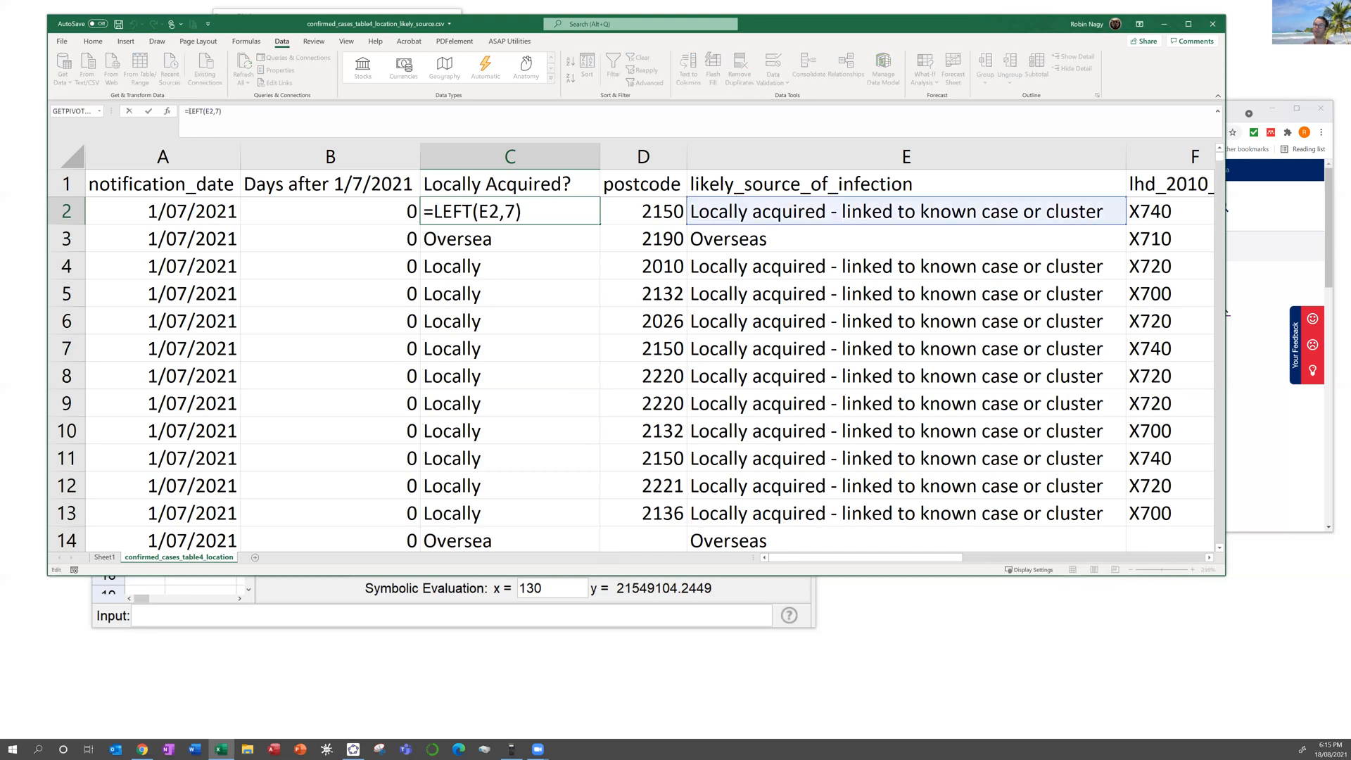
left_click(435, 212)
type("if(LEFT(E2,7)")
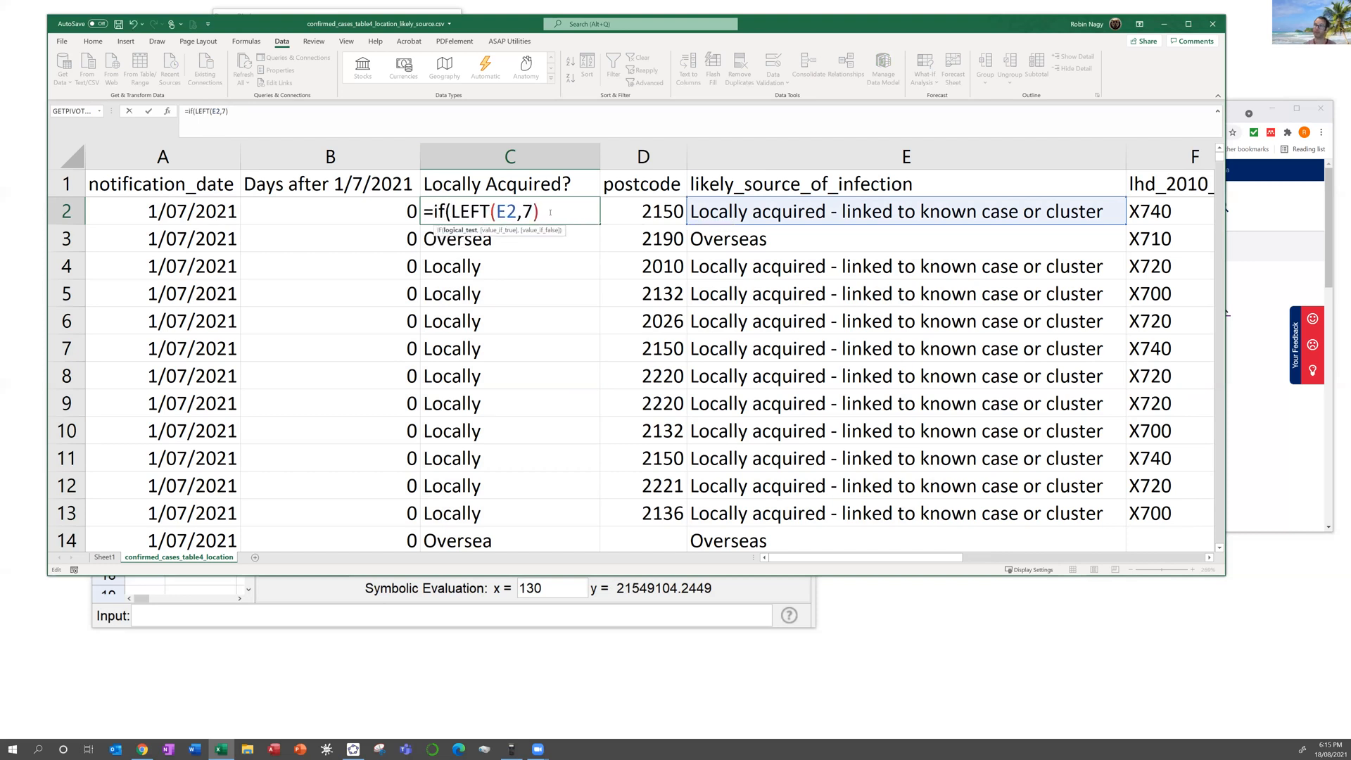
type("=\"Locally\",1")
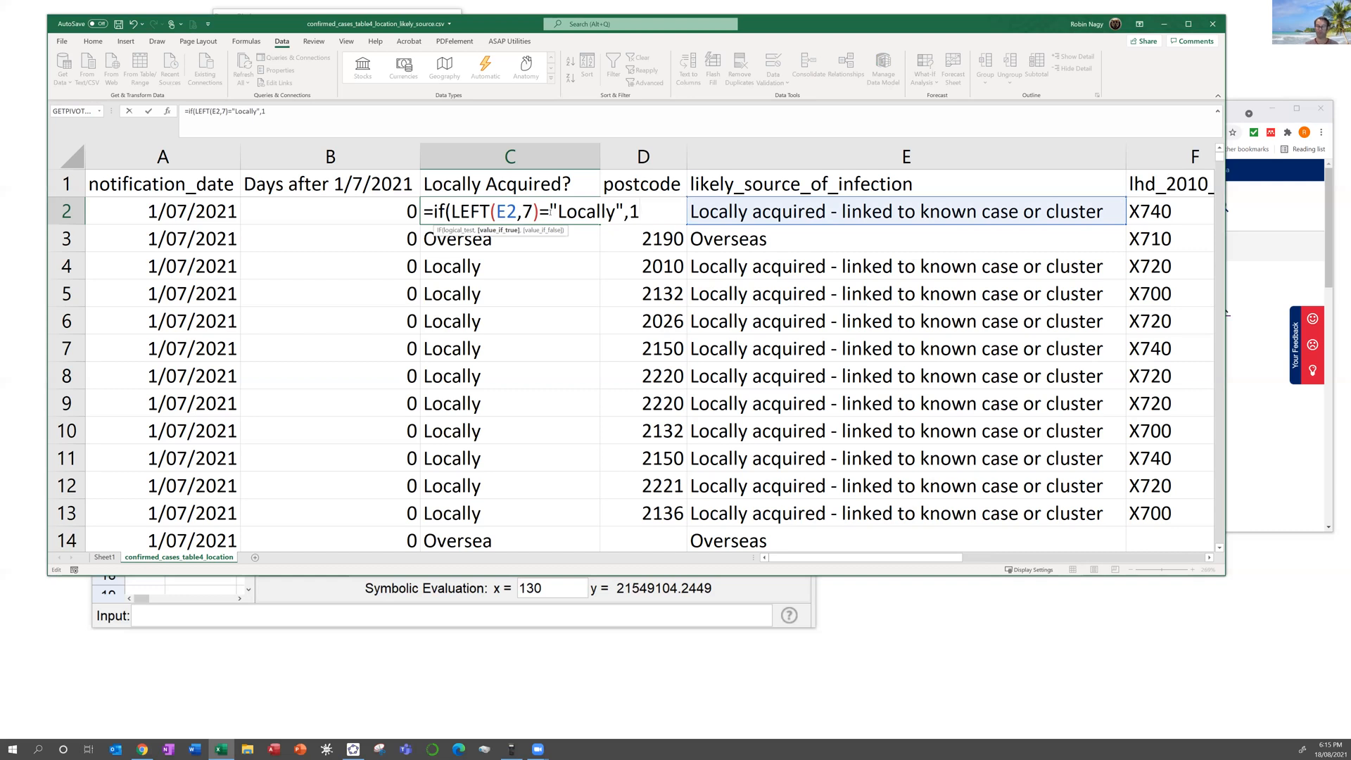
type(",")
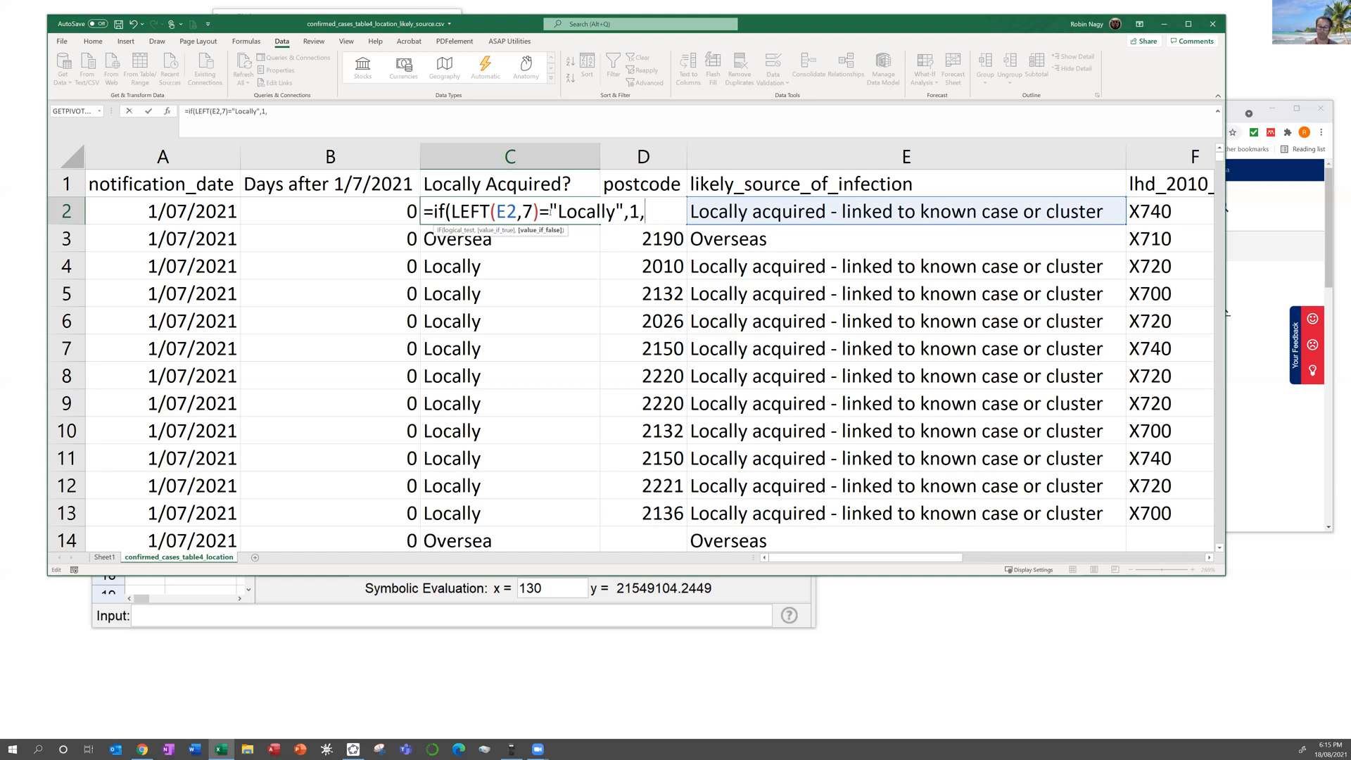
type("0)")
key("Return")
left_click(581, 218)
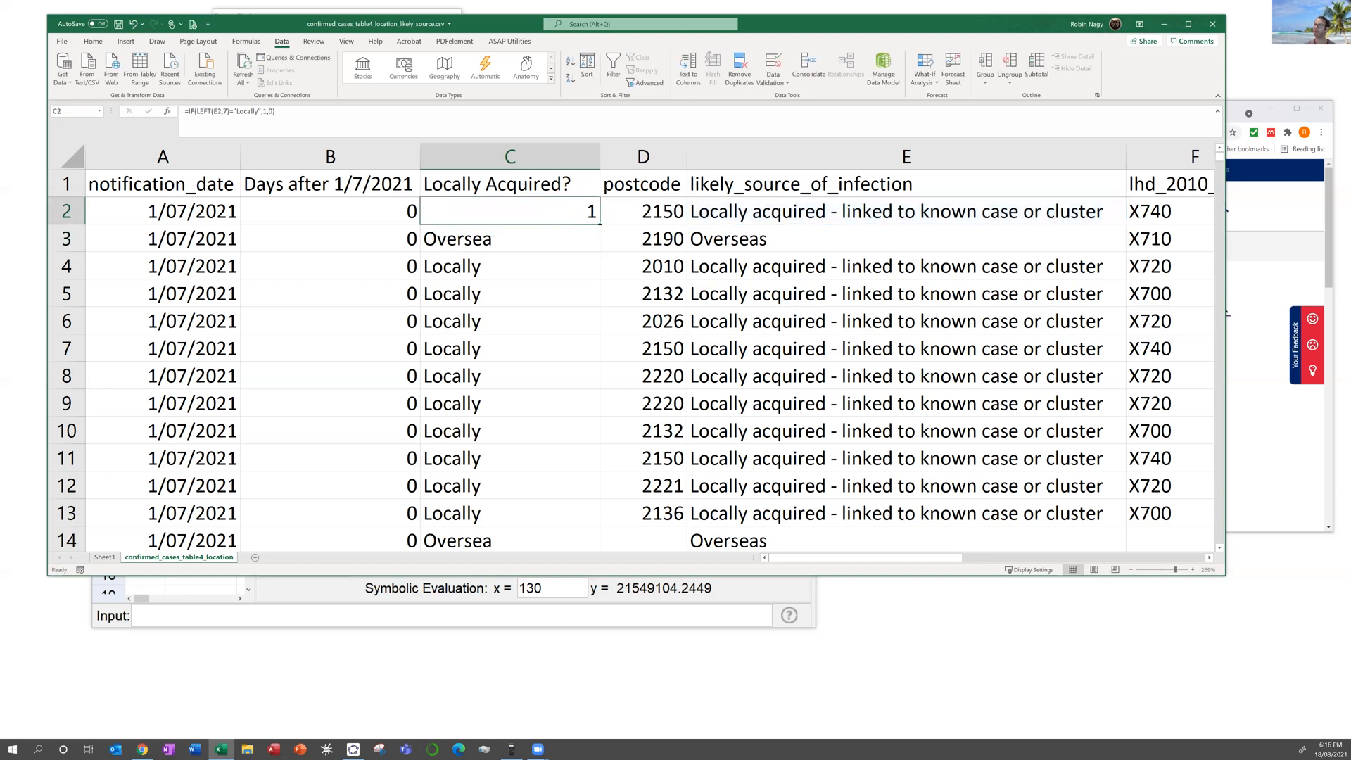
double_click(599, 224)
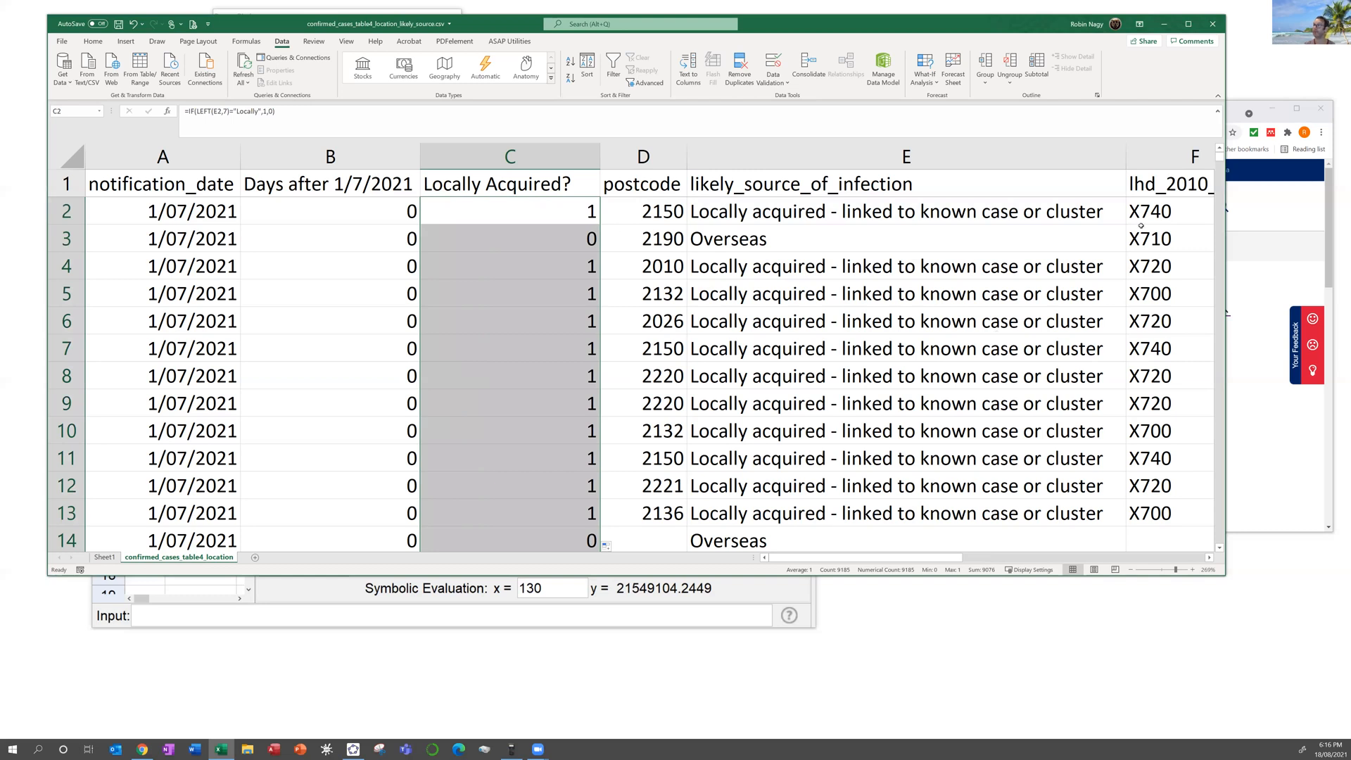
scroll(556, 264, "down", 5)
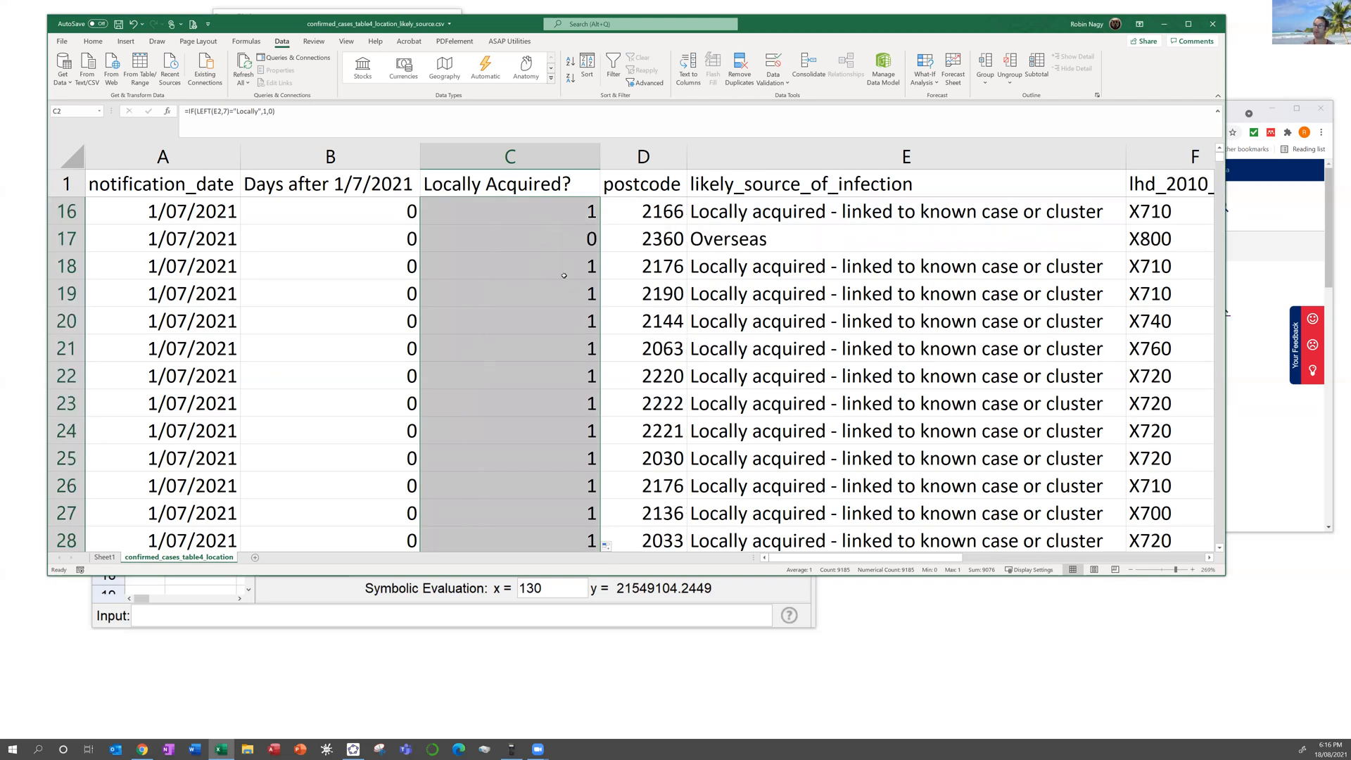
scroll(559, 254, "up", 5)
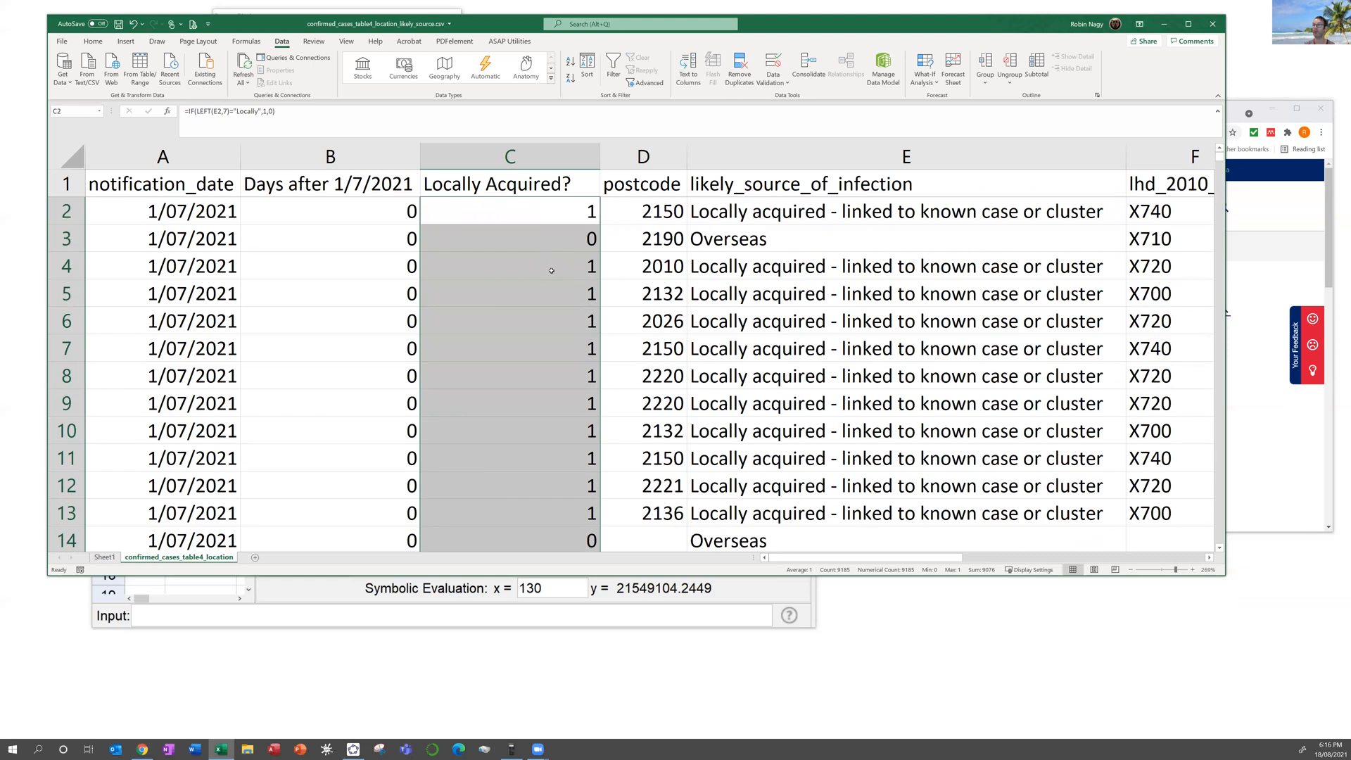
Step: Sort the whole sheet by Locally Acquired?, smallest to largest
left_click(75, 148)
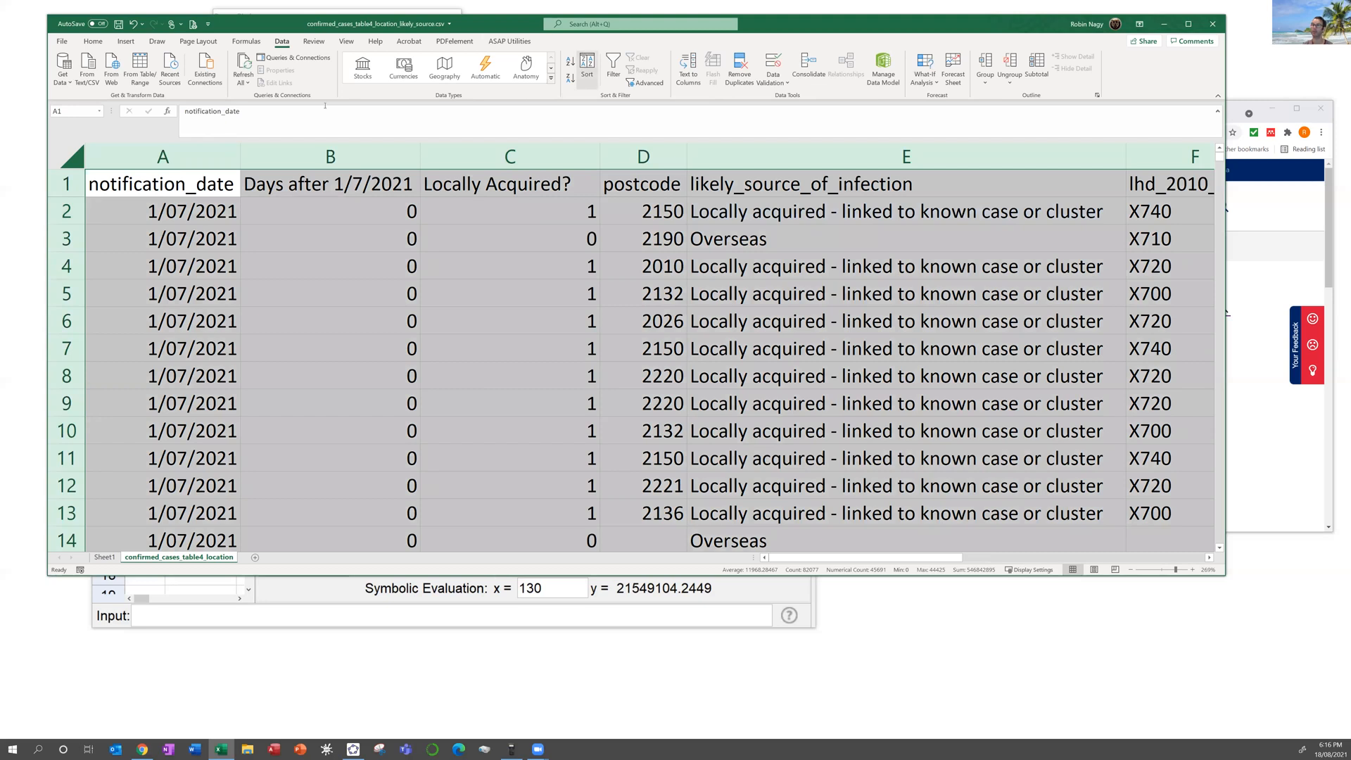
left_click(587, 65)
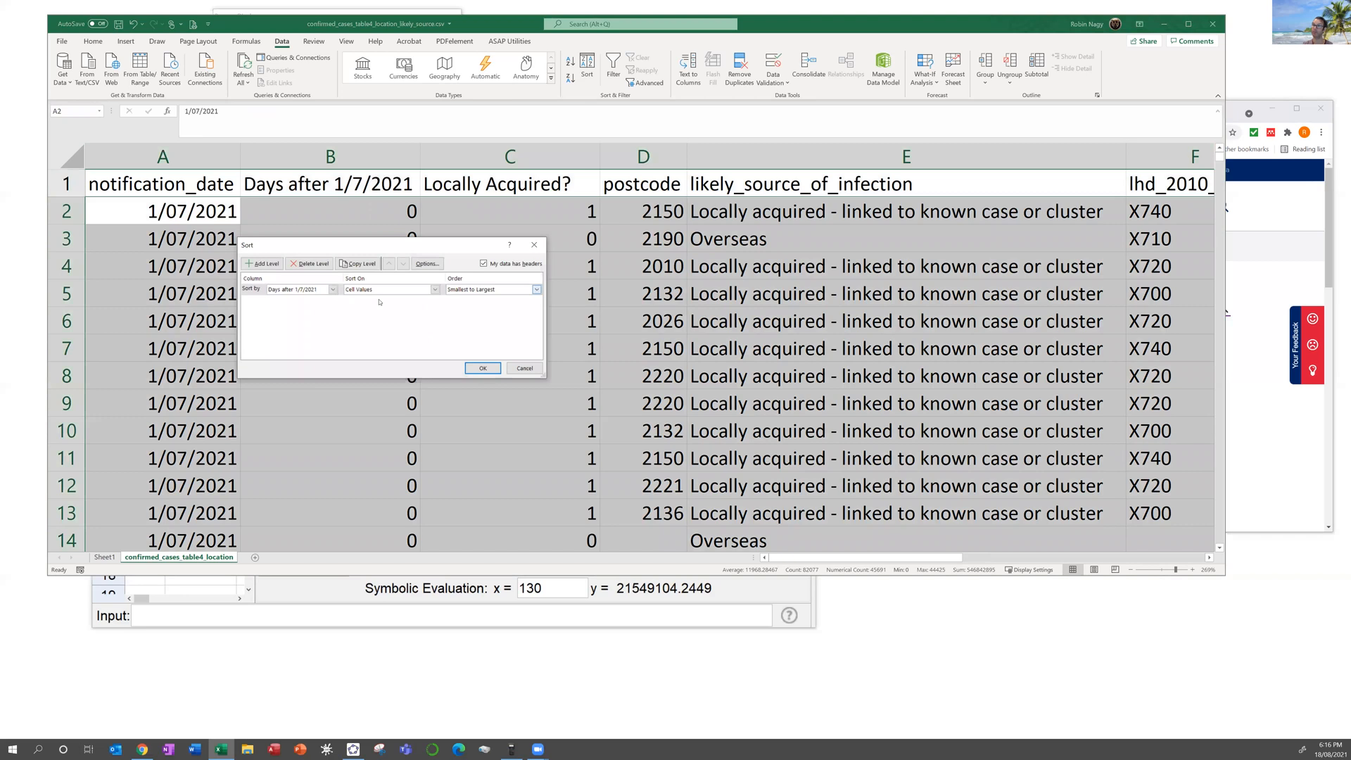
left_click(333, 289)
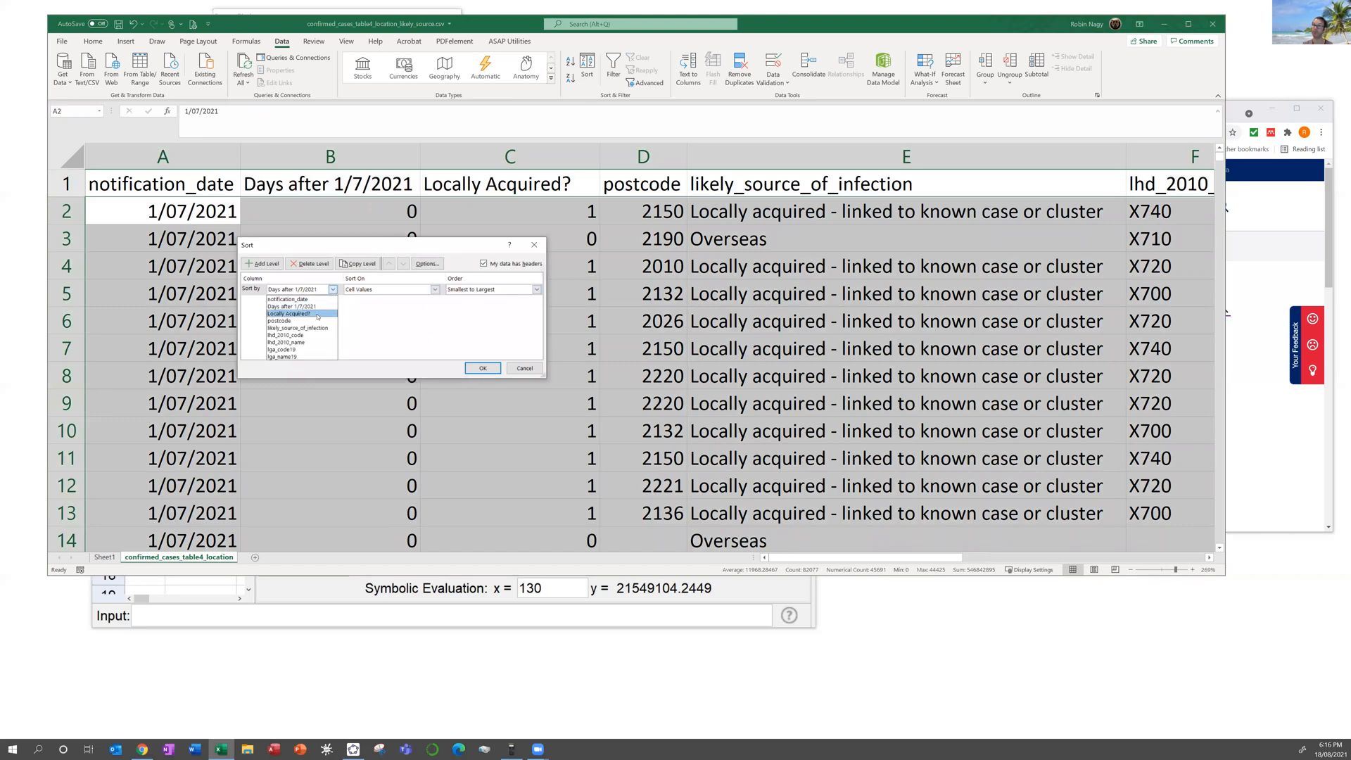
left_click(310, 310)
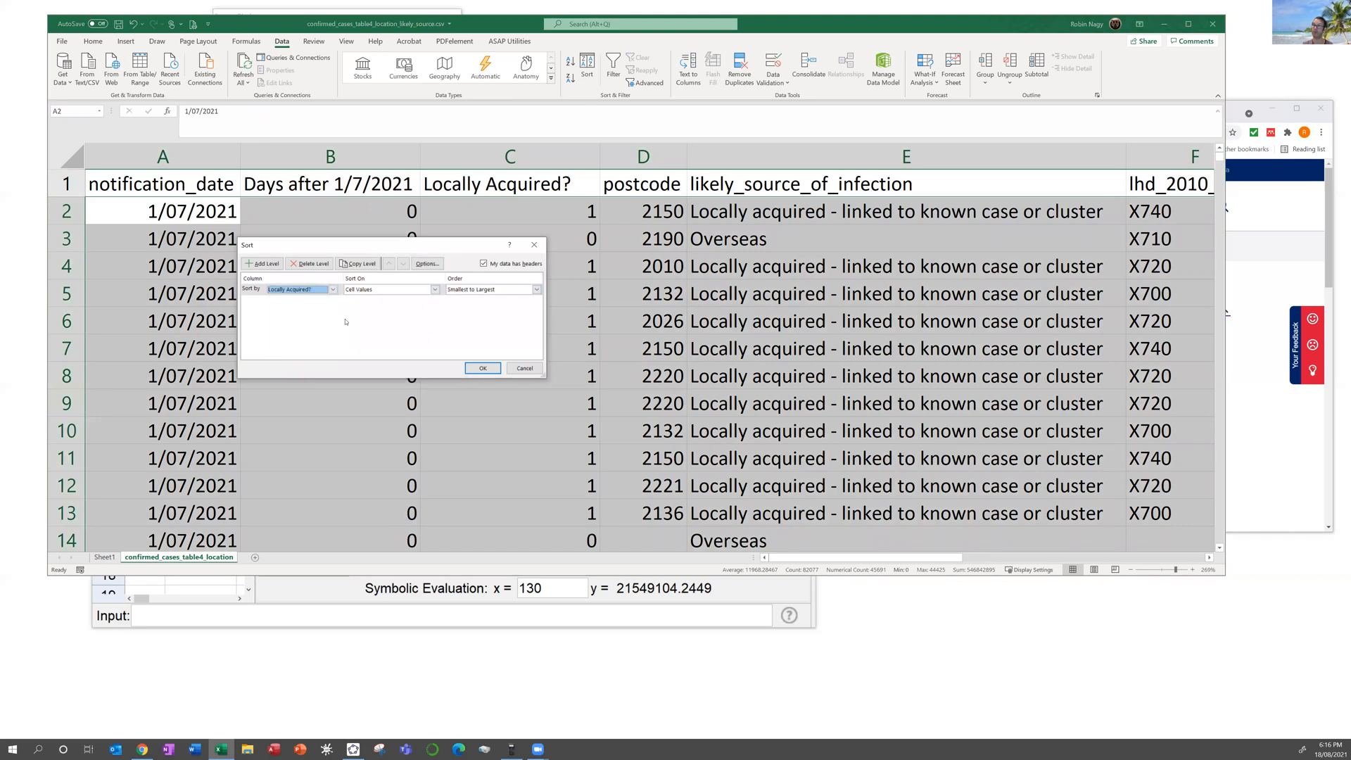
left_click(483, 368)
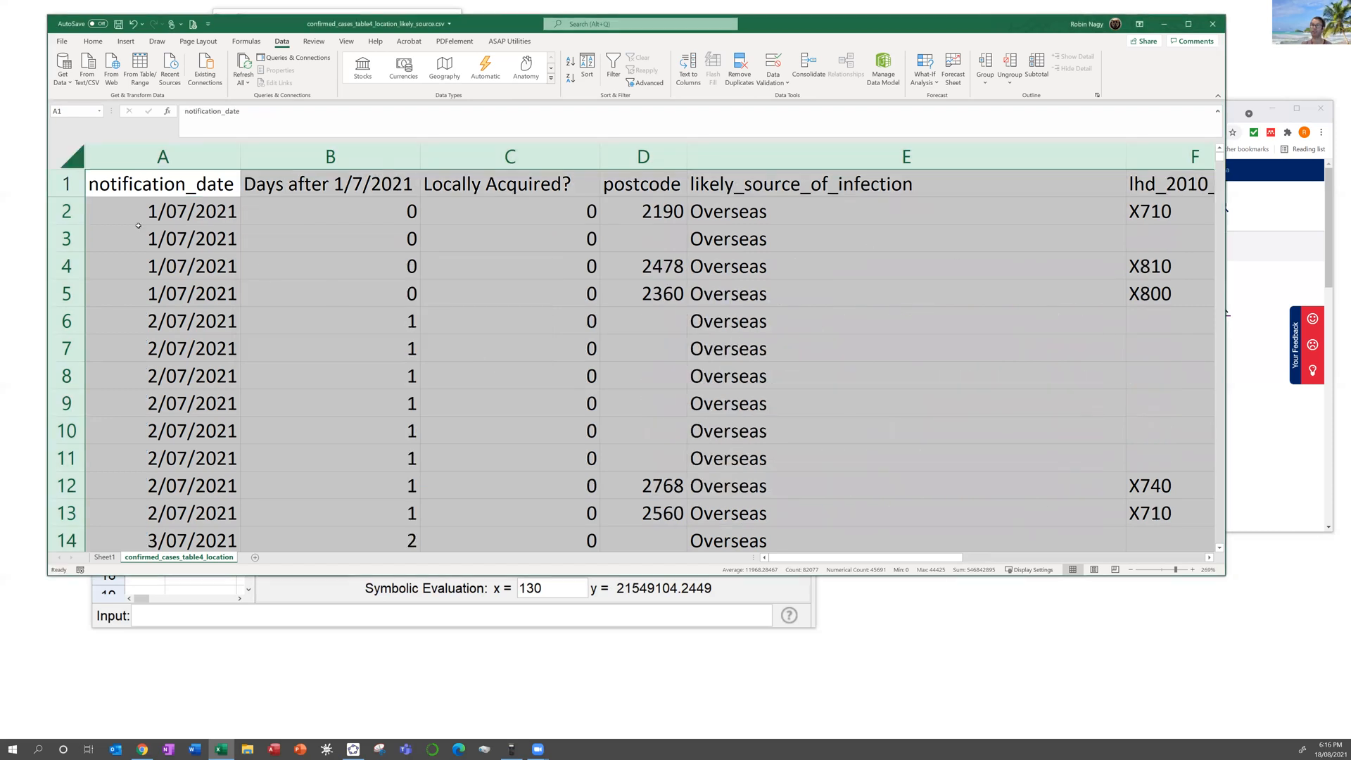
Step: Scroll the sorted rows to find where the overseas (0) cases end, at row 110
left_click(67, 211)
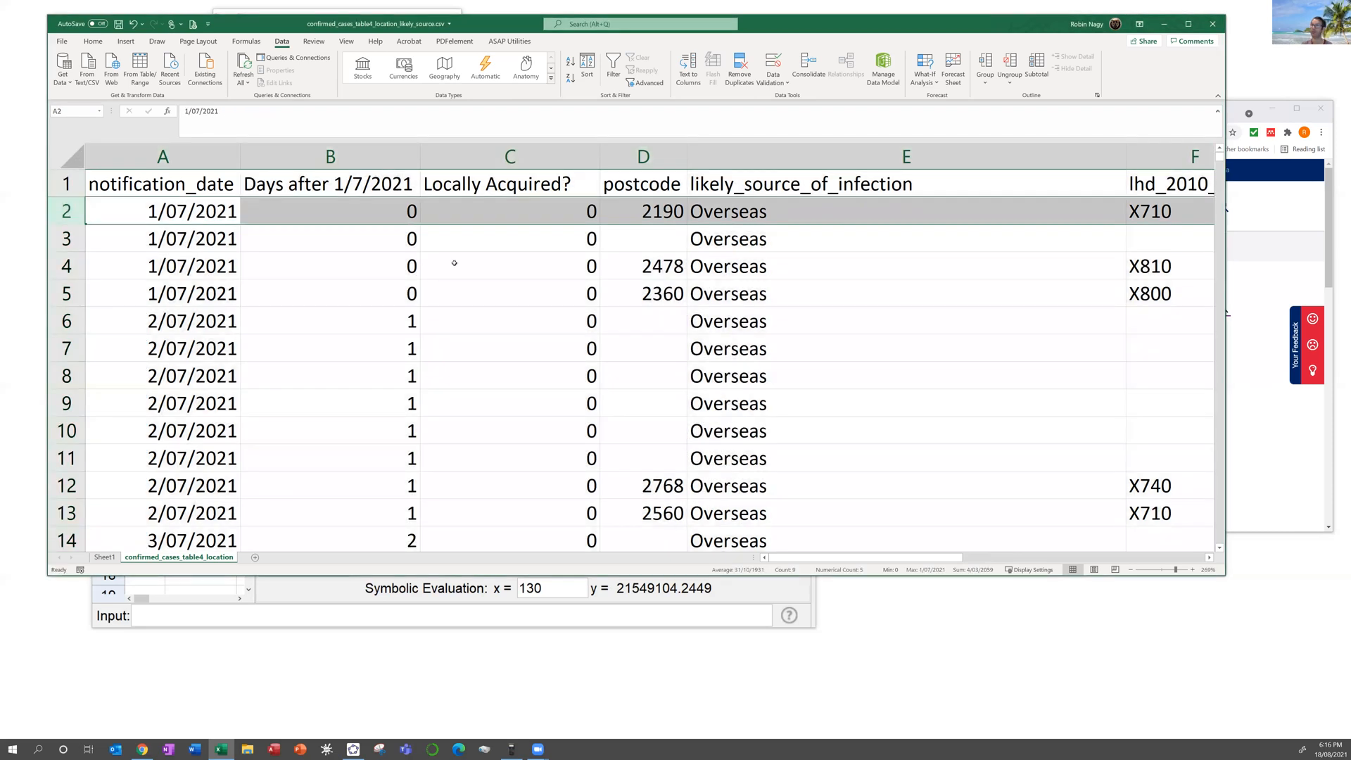
scroll(461, 271, "down", 11)
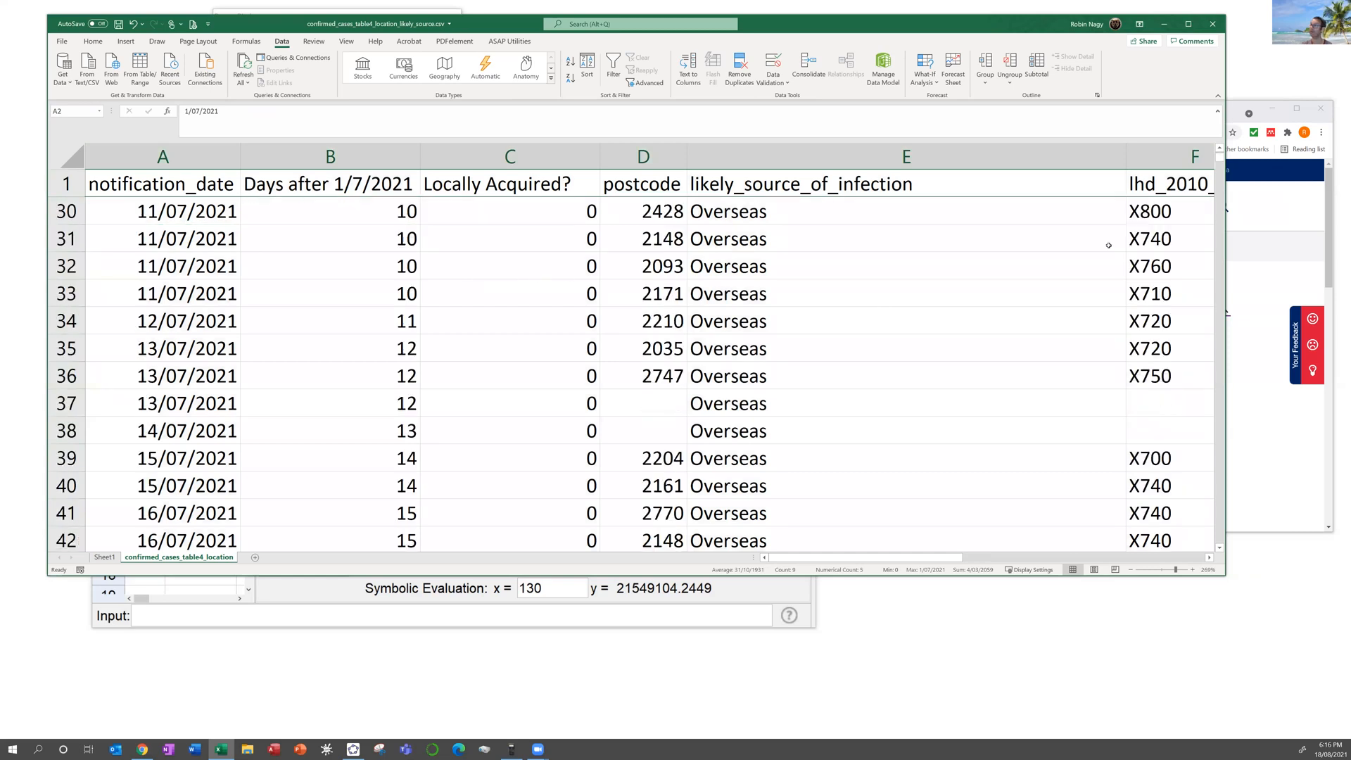
scroll(1180, 215, "down", 1)
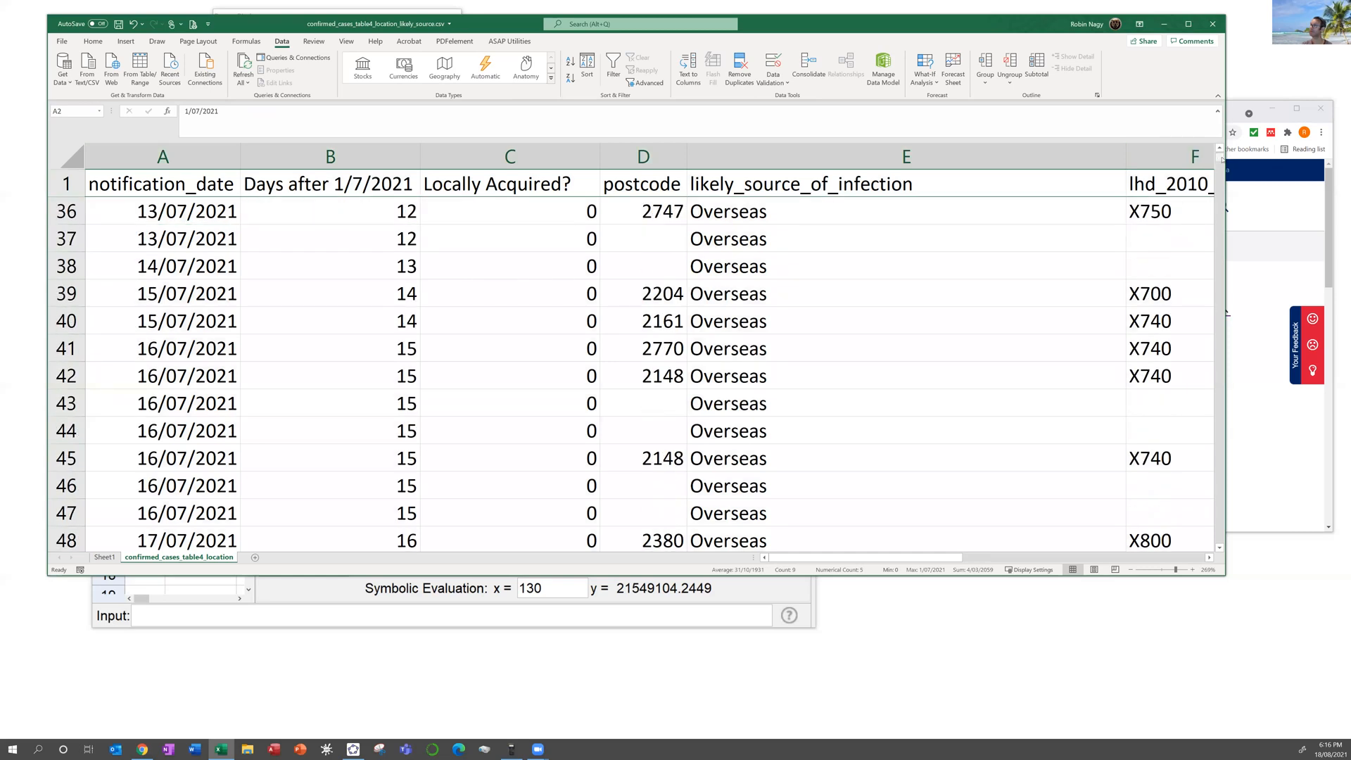
mouse_move(1219, 159)
left_mouse_down()
mouse_move(1225, 184)
mouse_move(1224, 157)
mouse_move(1218, 168)
left_mouse_up()
scroll(595, 307, "up", 12)
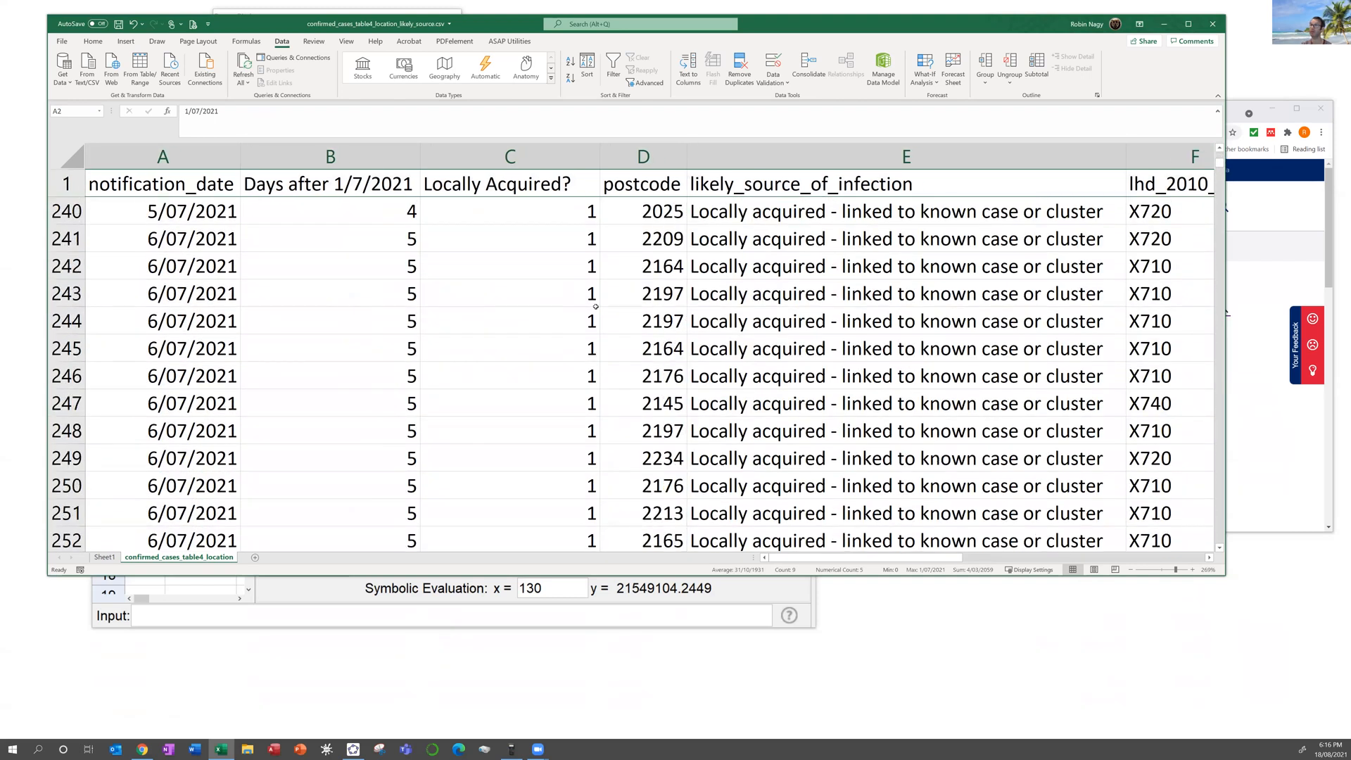
scroll(595, 307, "up", 20)
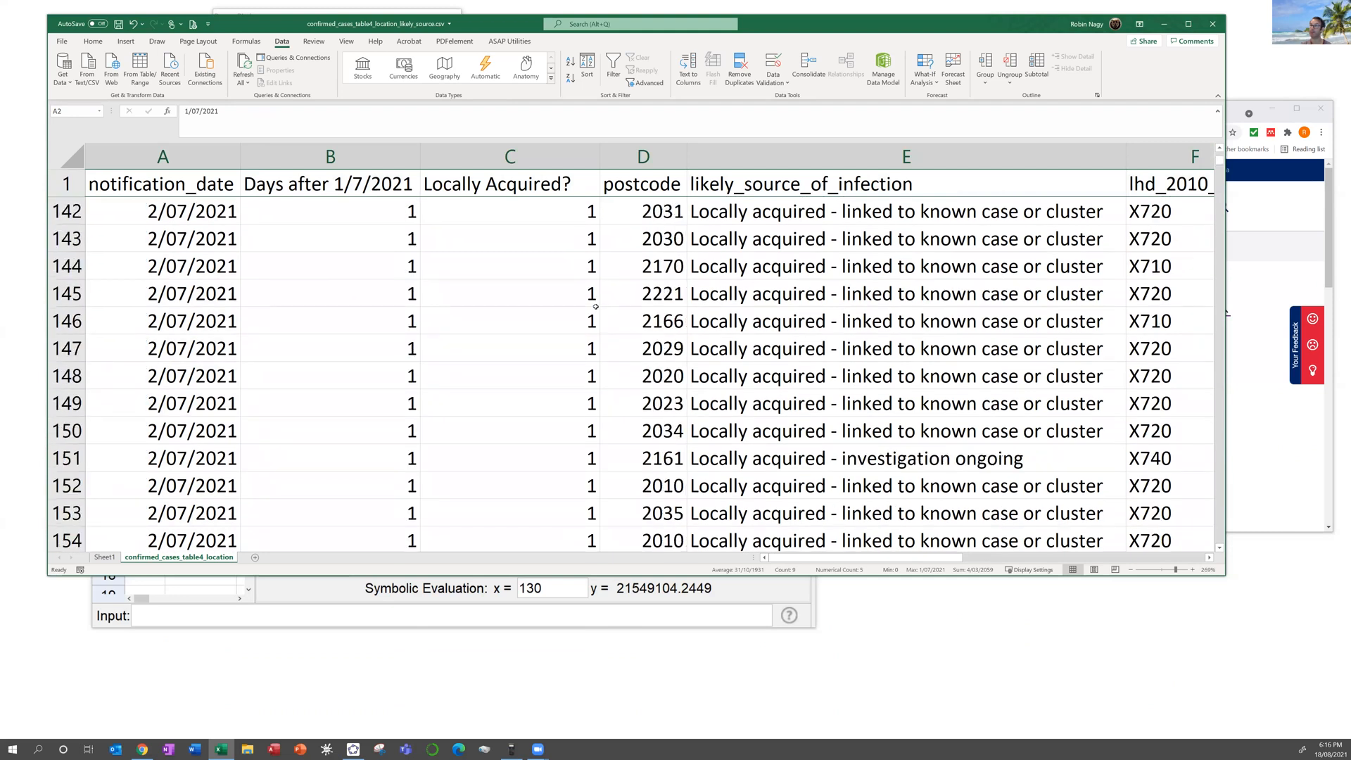
scroll(595, 307, "up", 1)
scroll(243, 321, "down", 1)
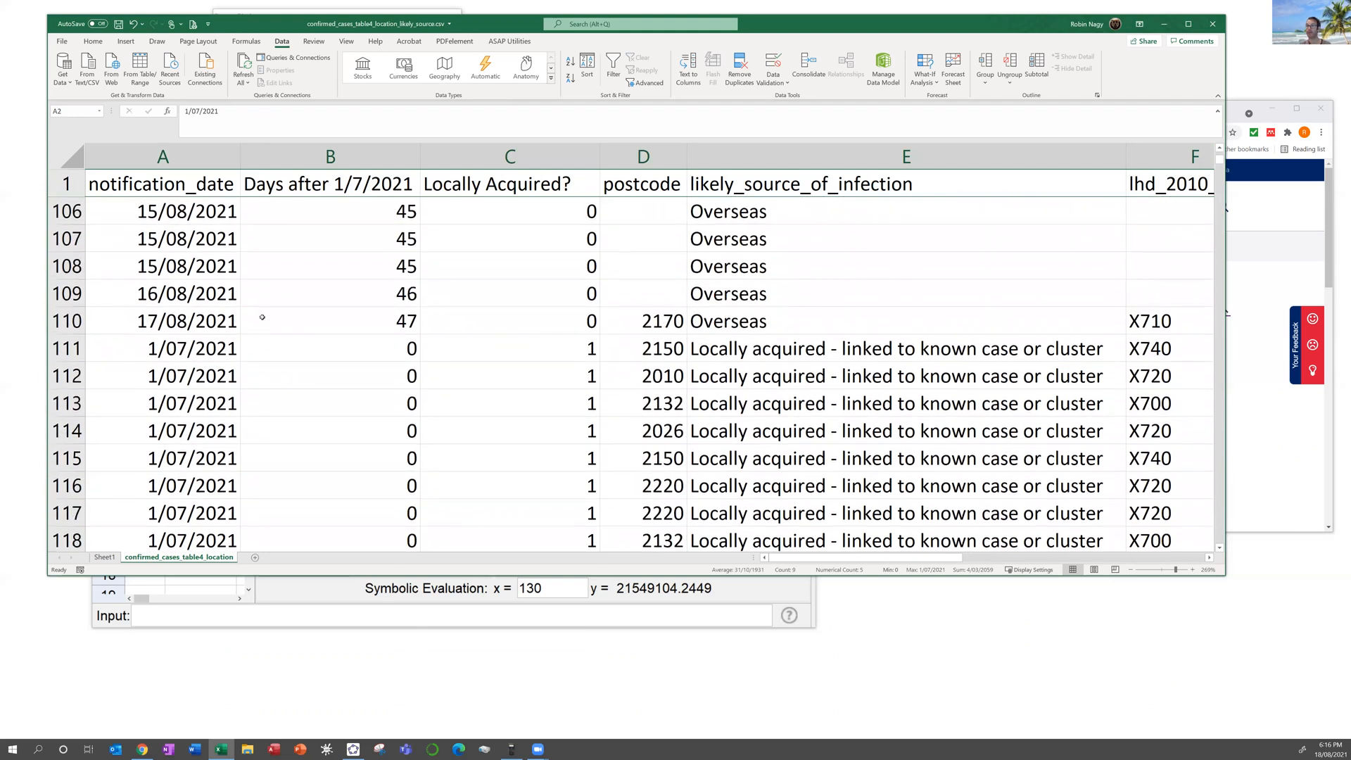
Step: Select rows 2 through 110 and delete them from the row context menu
left_click(76, 322, "shift")
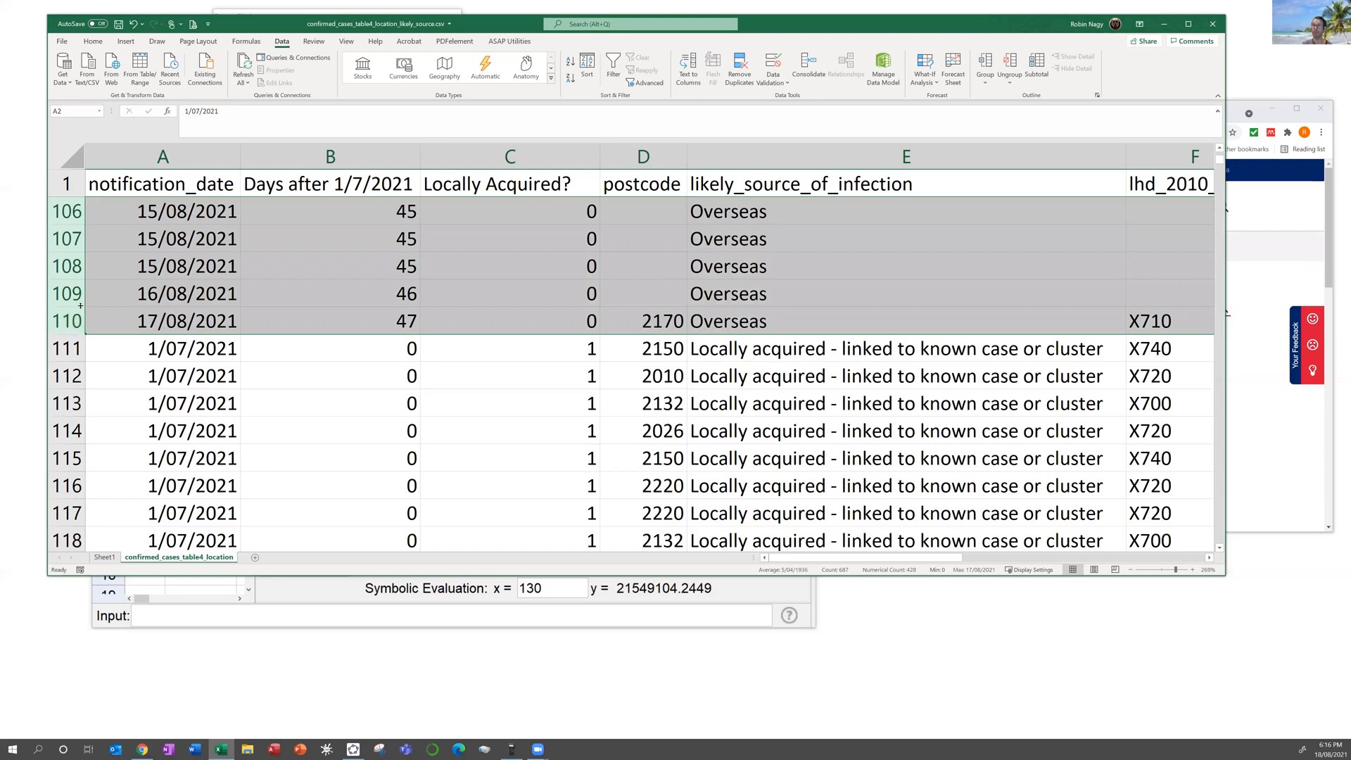
right_click(69, 324)
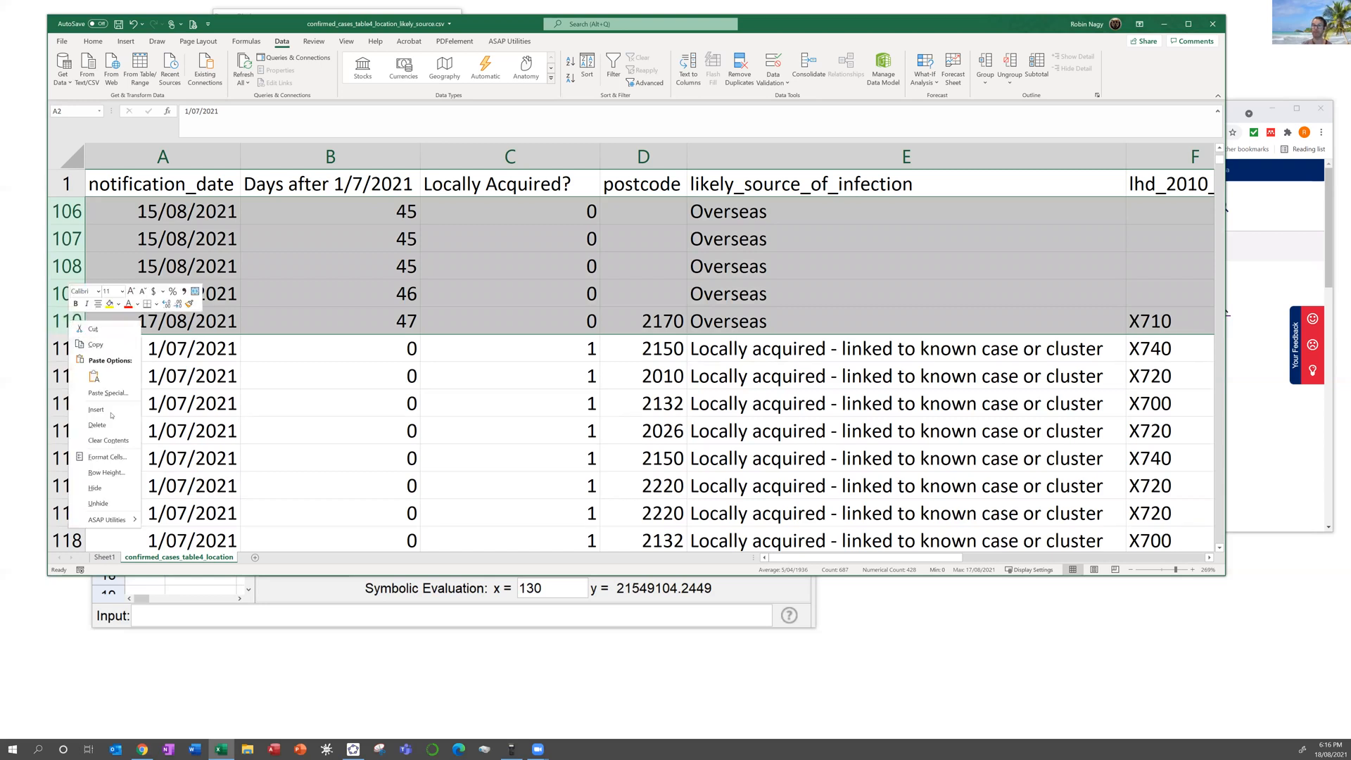
key("Escape")
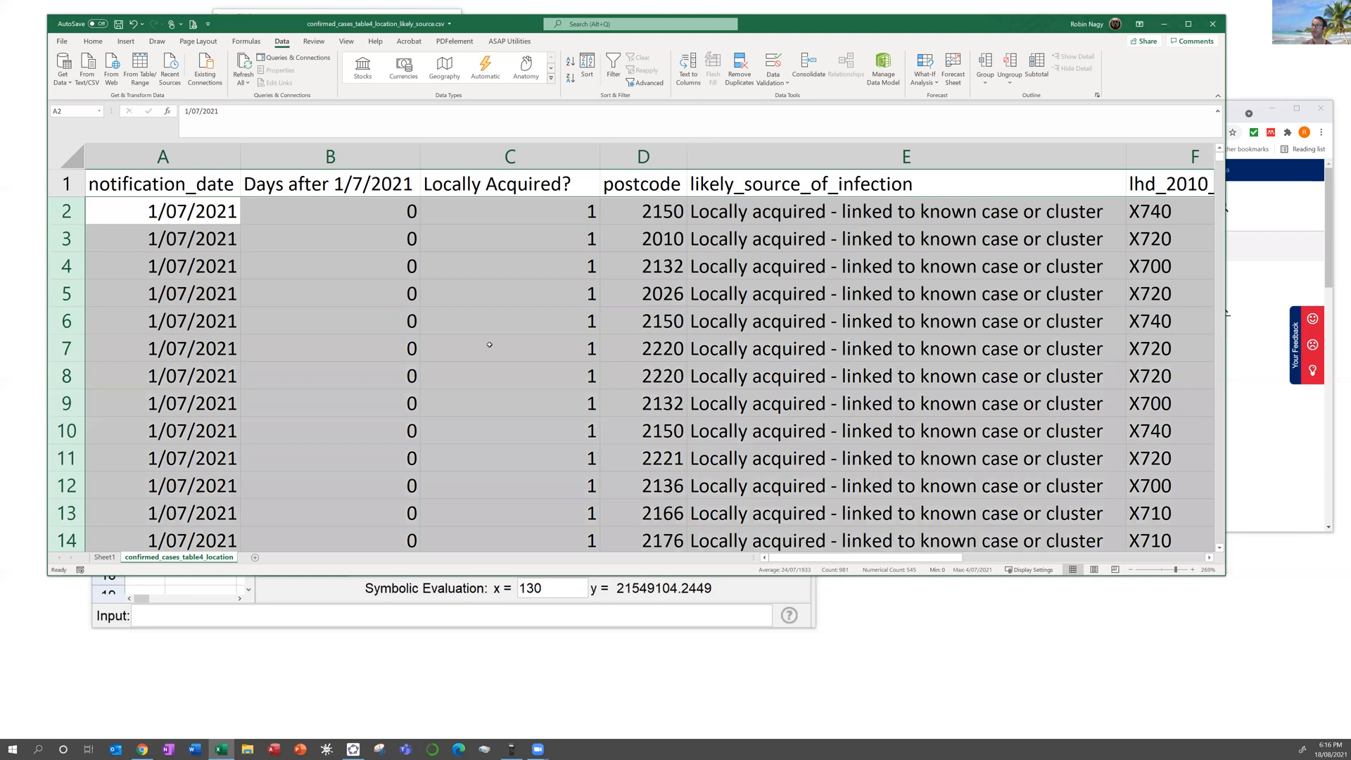
left_click(500, 341)
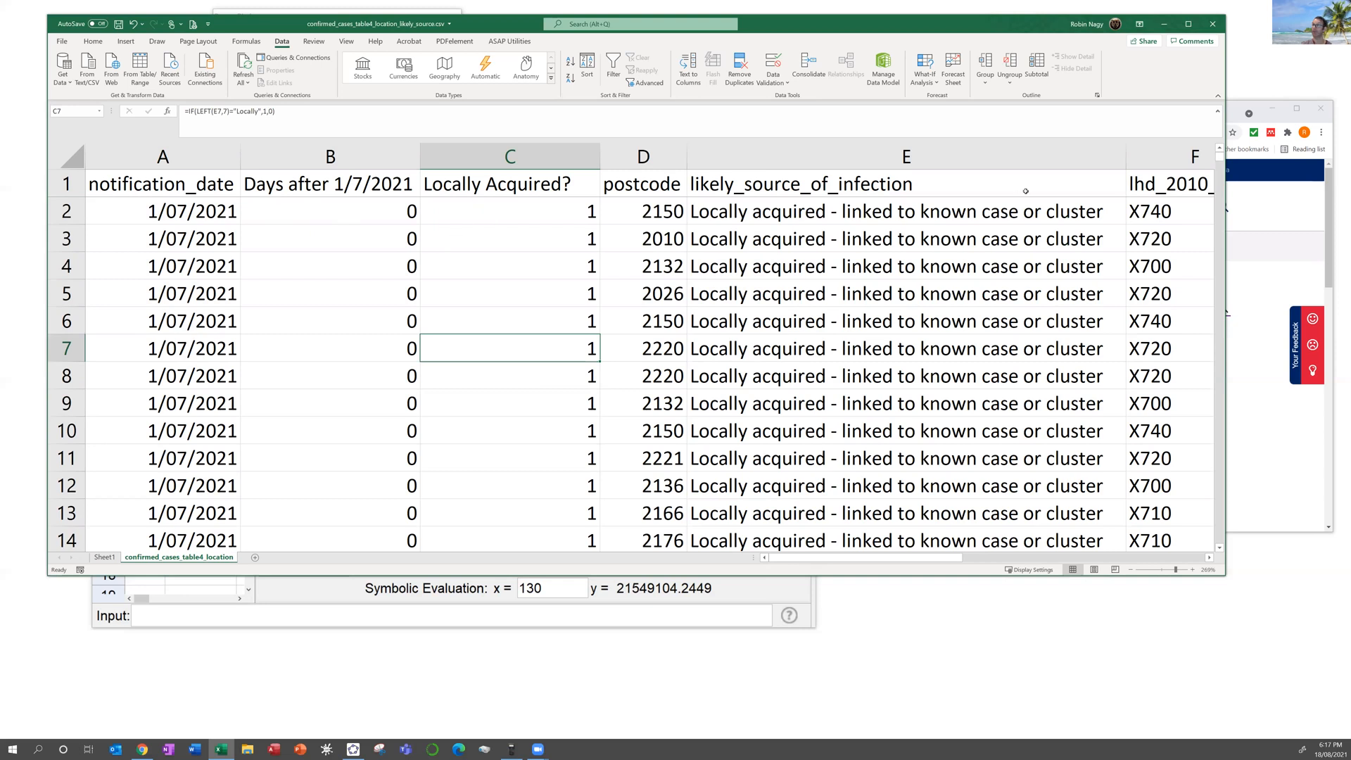
left_click_drag(1221, 160, 1221, 159)
left_click_drag(1206, 323, 1127, 448)
scroll(748, 486, "down", 20)
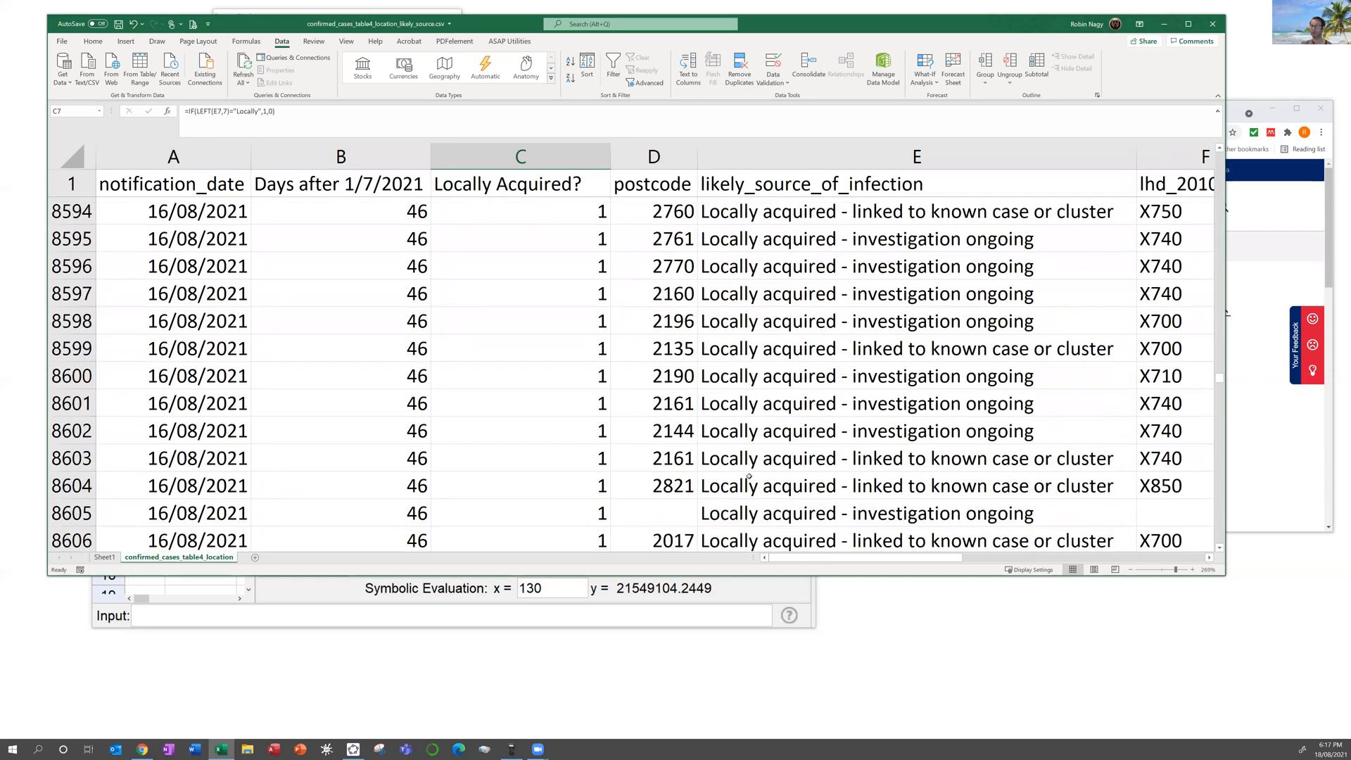
scroll(704, 472, "down", 12)
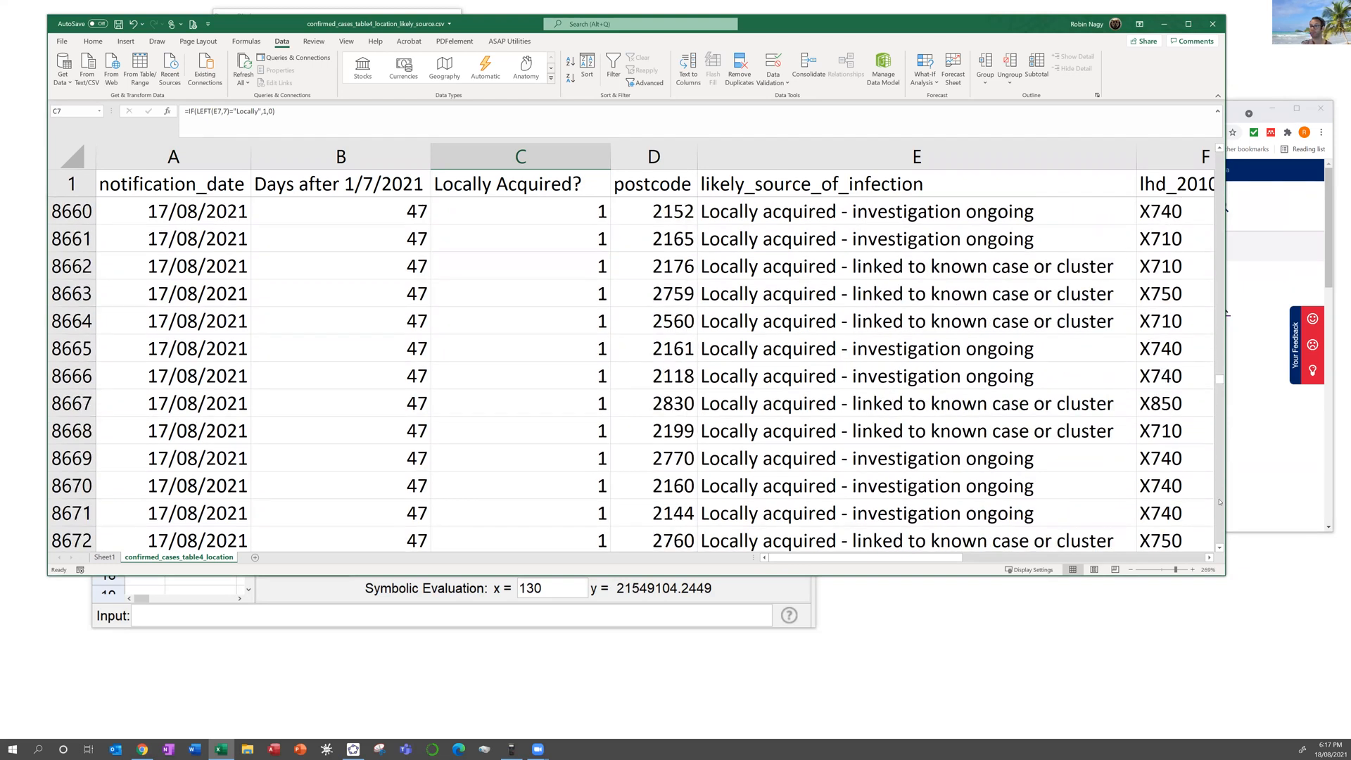
scroll(1221, 502, "down", 20)
scroll(1221, 502, "down", 20)
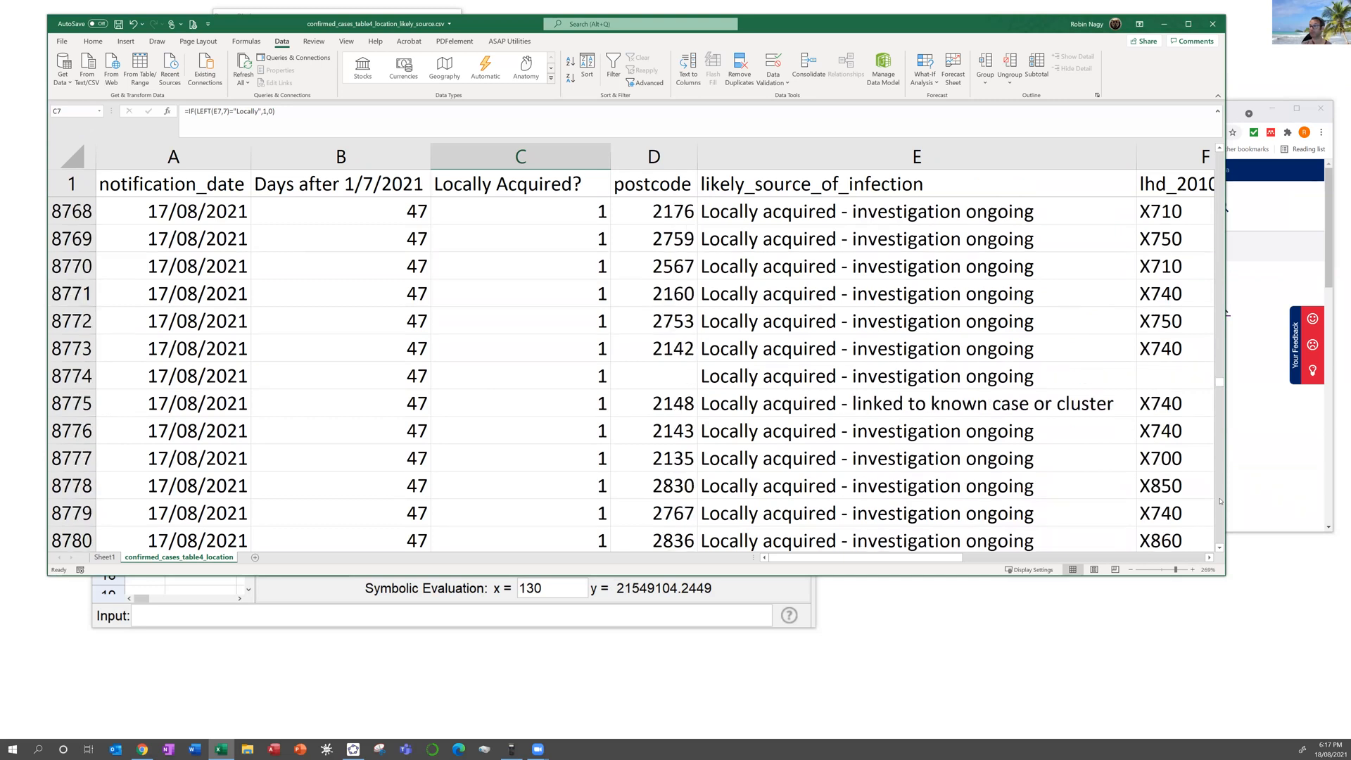
scroll(1221, 502, "down", 20)
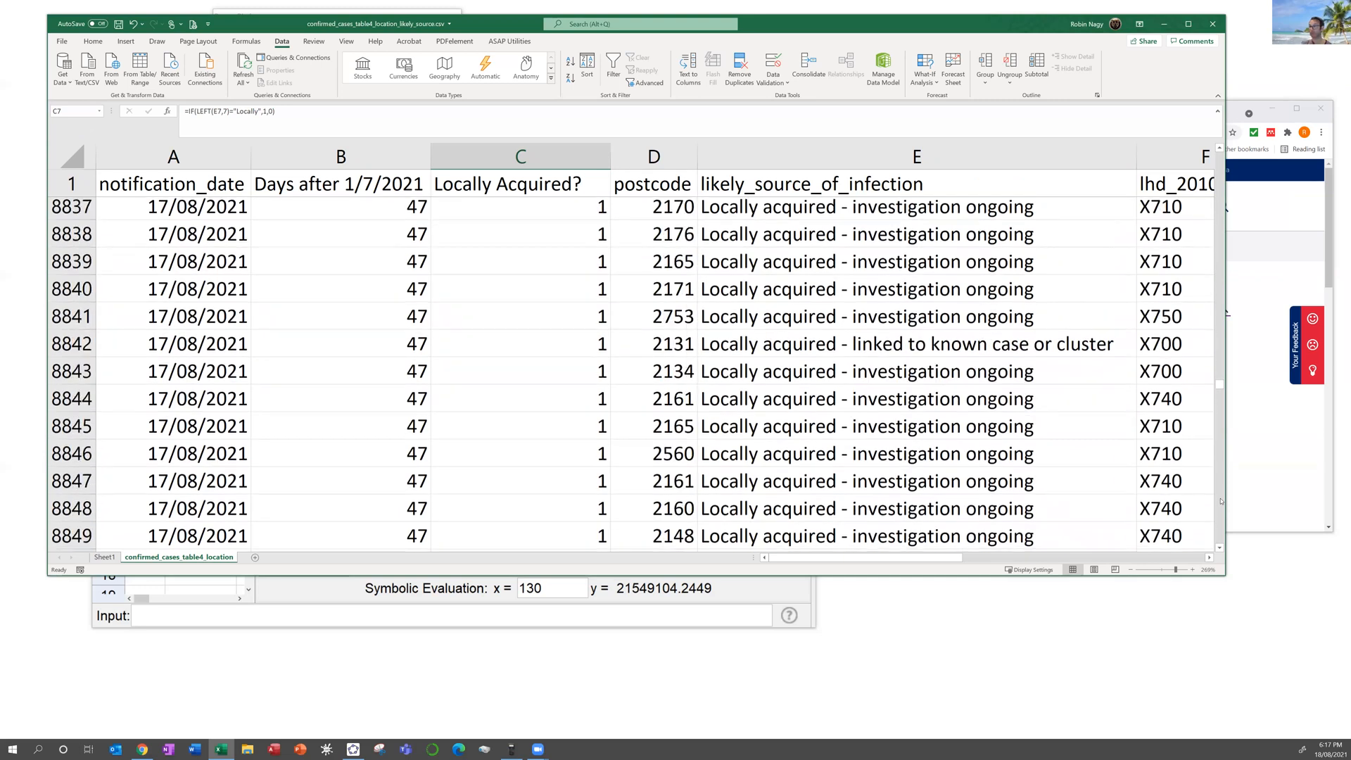
scroll(1219, 501, "down", 20)
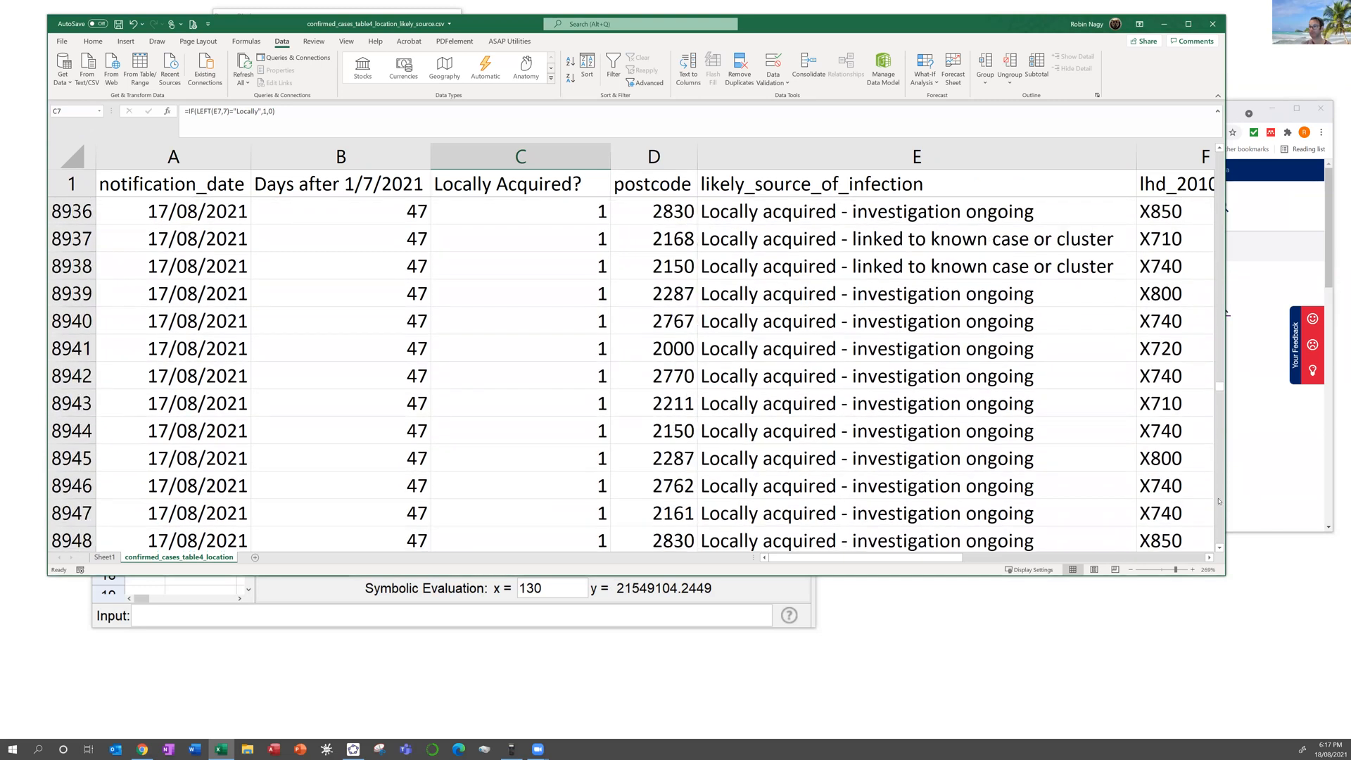
scroll(1220, 501, "down", 20)
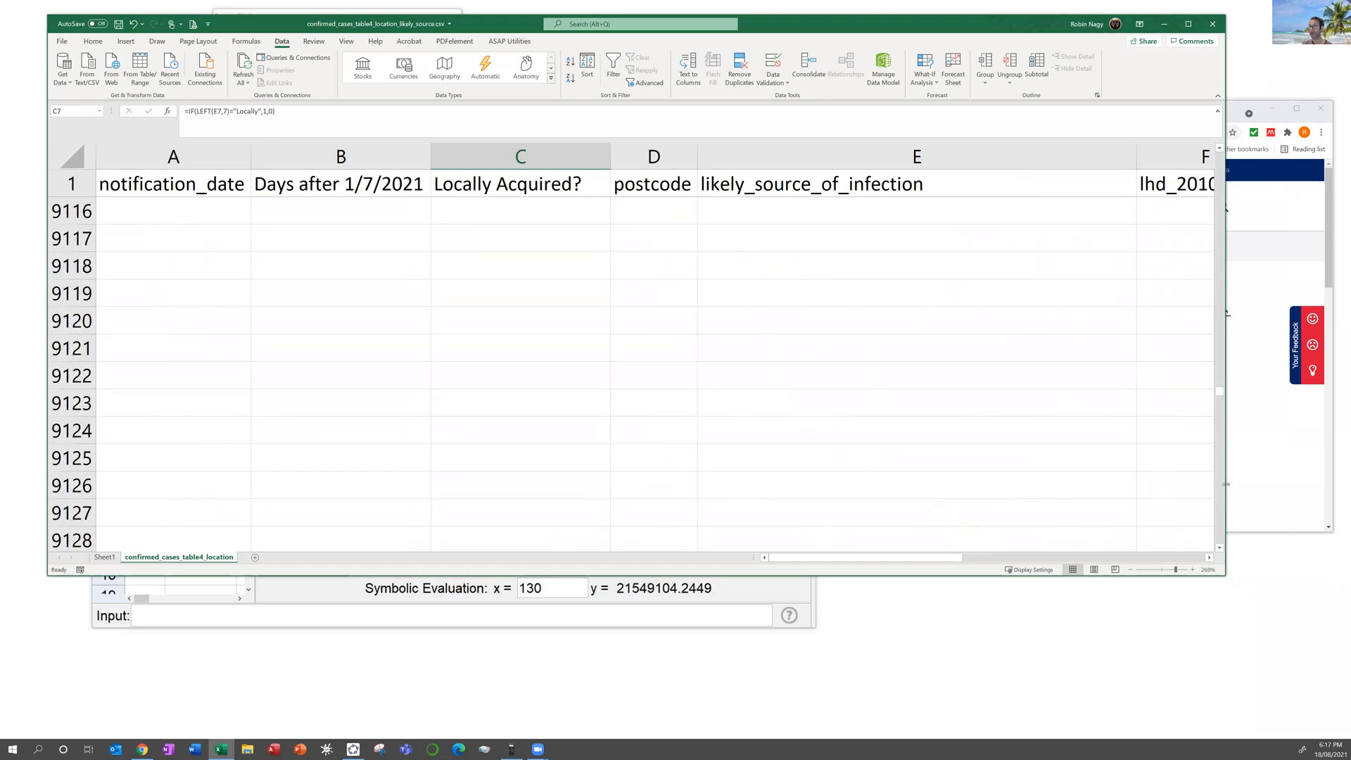
scroll(1219, 350, "up", 4)
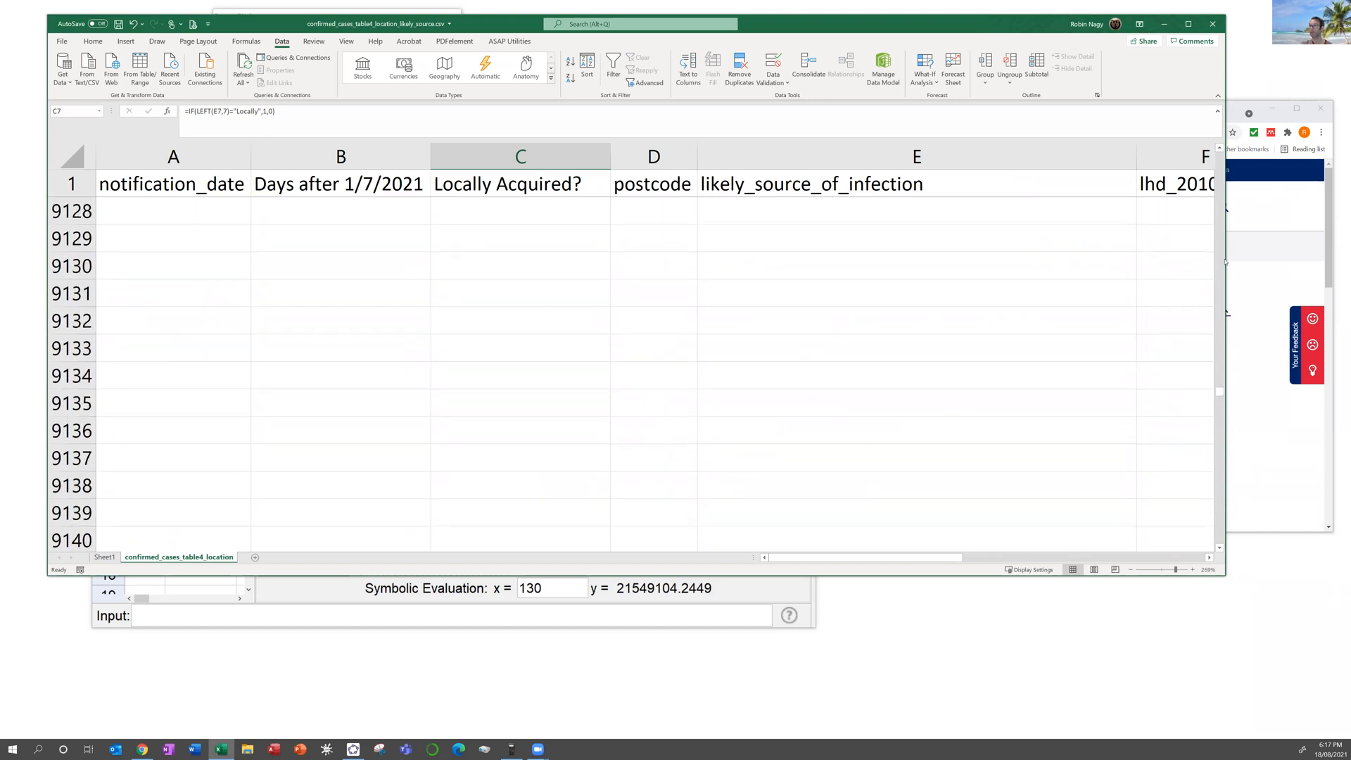
scroll(1225, 256, "up", 20)
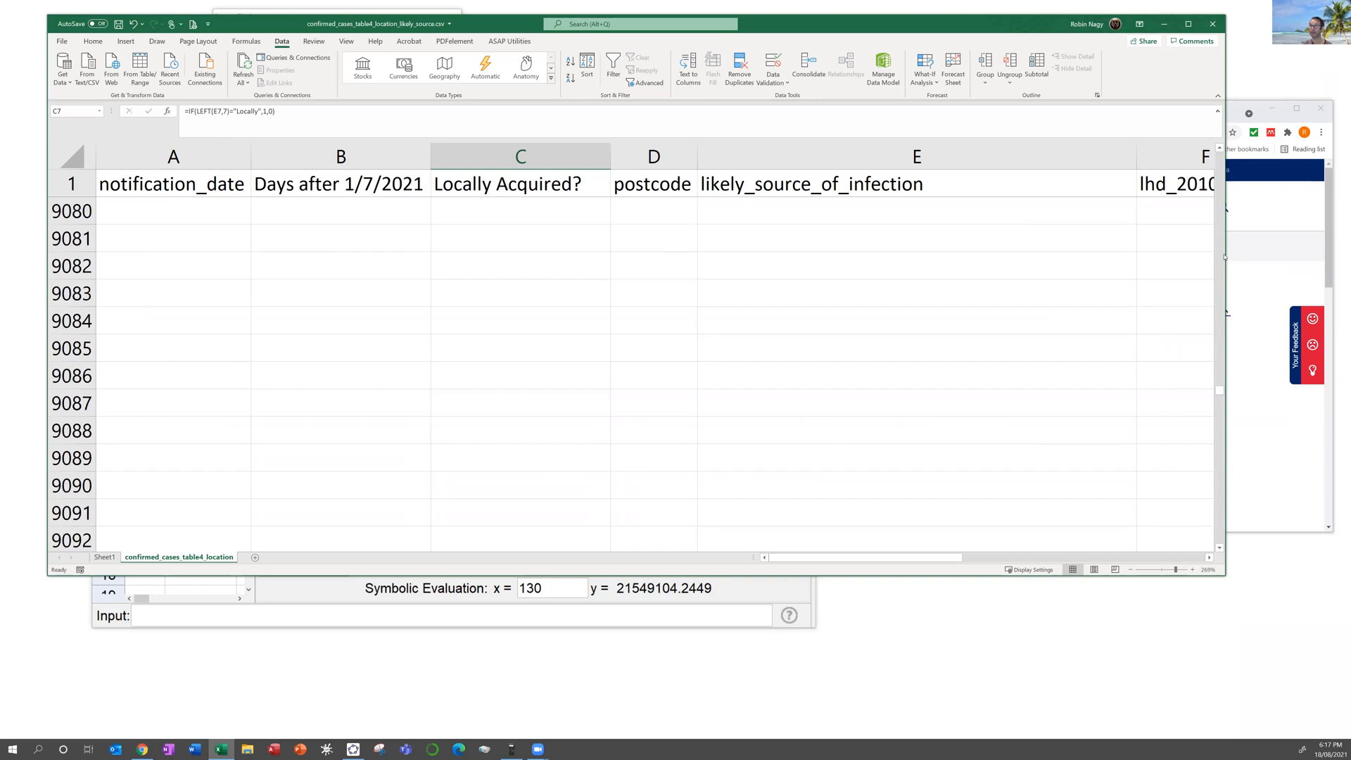
scroll(904, 429, "down", 9)
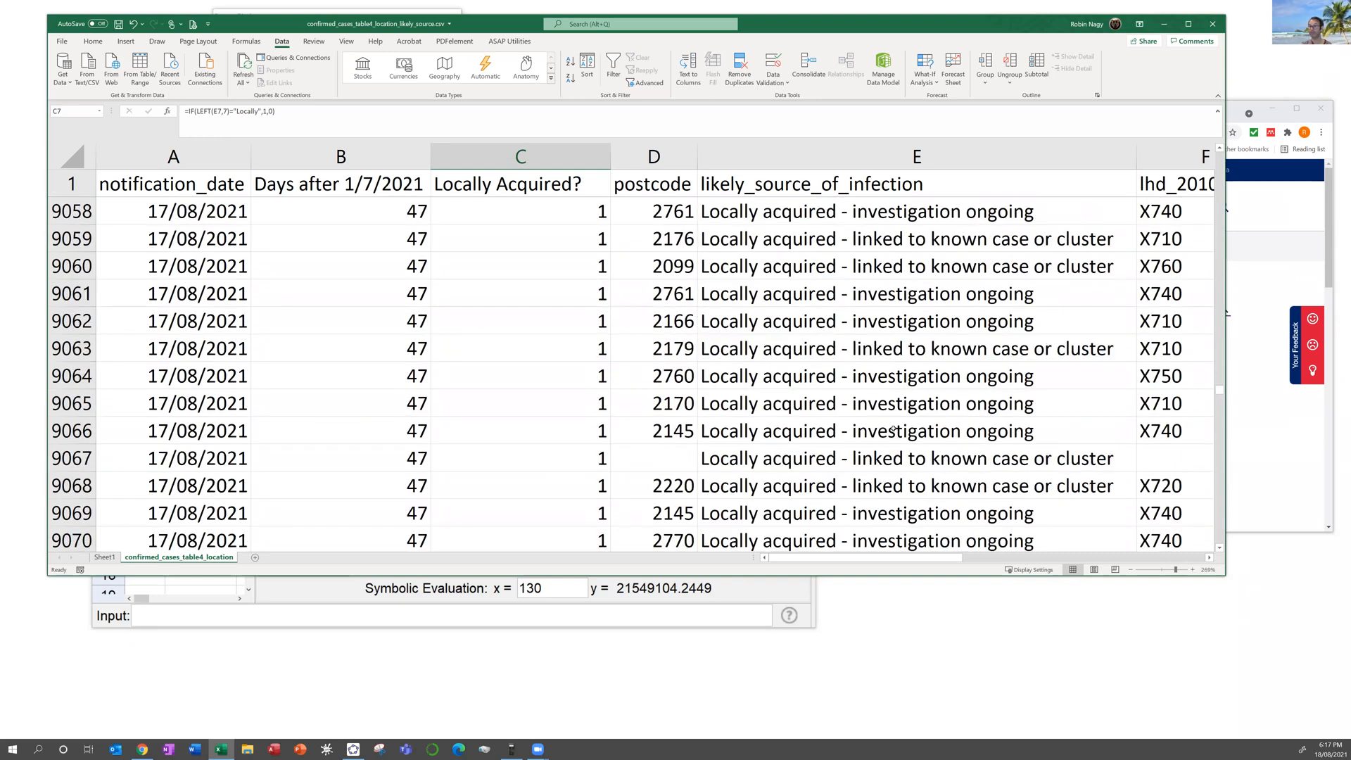
scroll(894, 425, "down", 2)
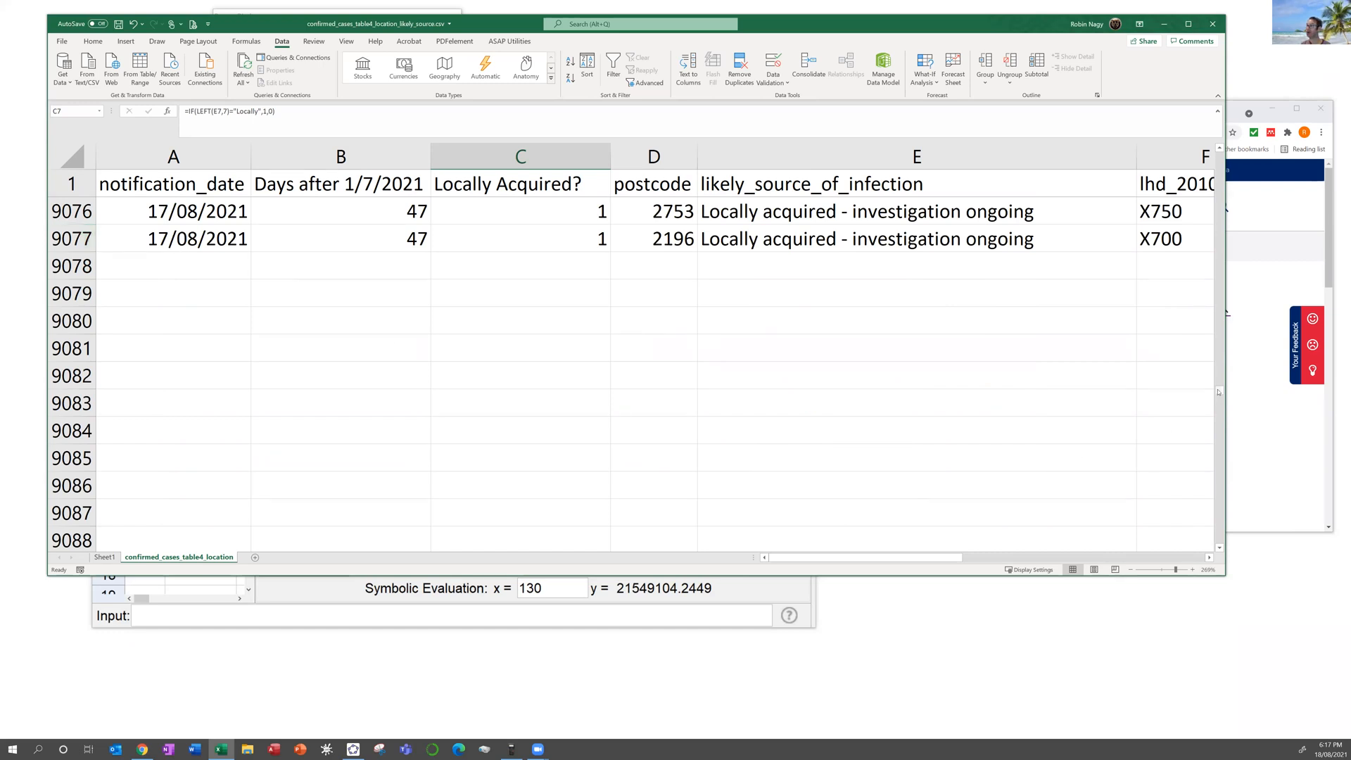
left_click_drag(1220, 394, 1221, 394)
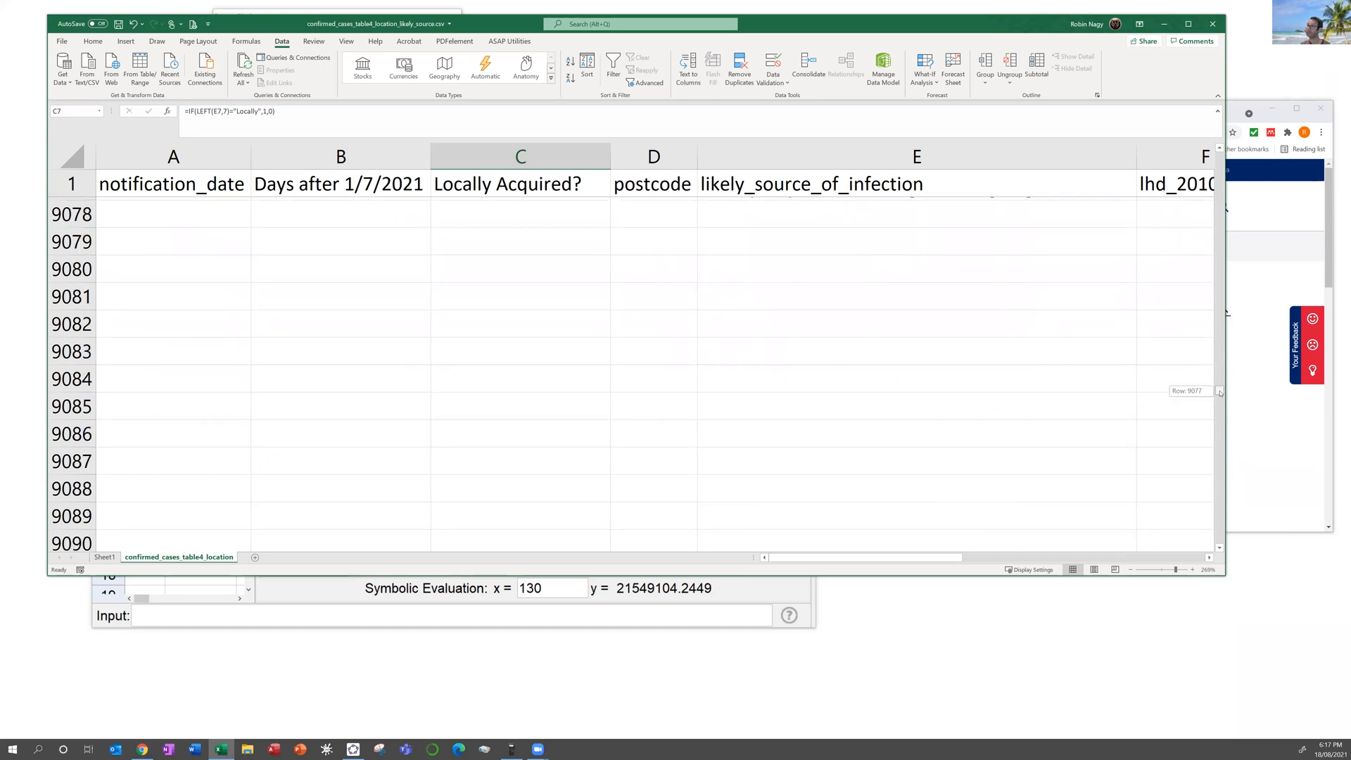
left_click_drag(1212, 277, 1216, 151)
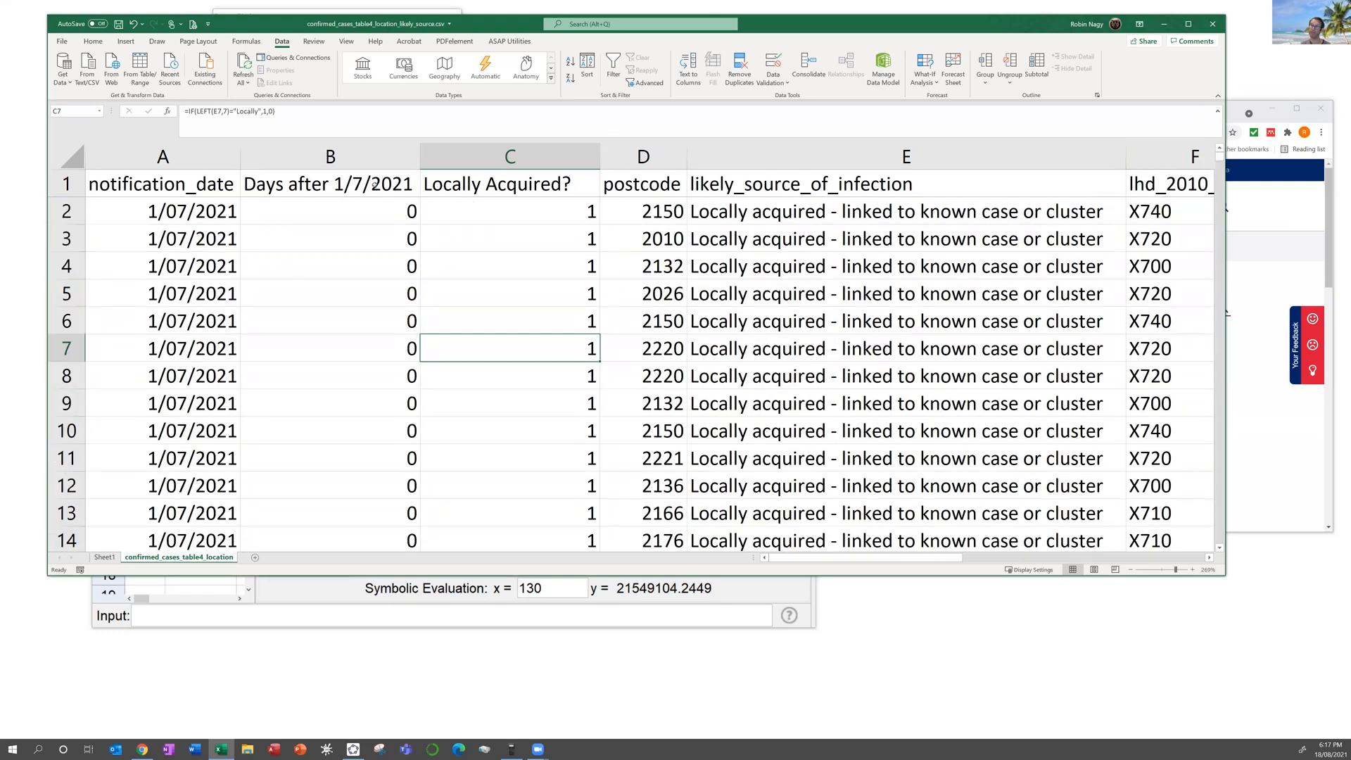
left_click_drag(354, 183, 477, 190)
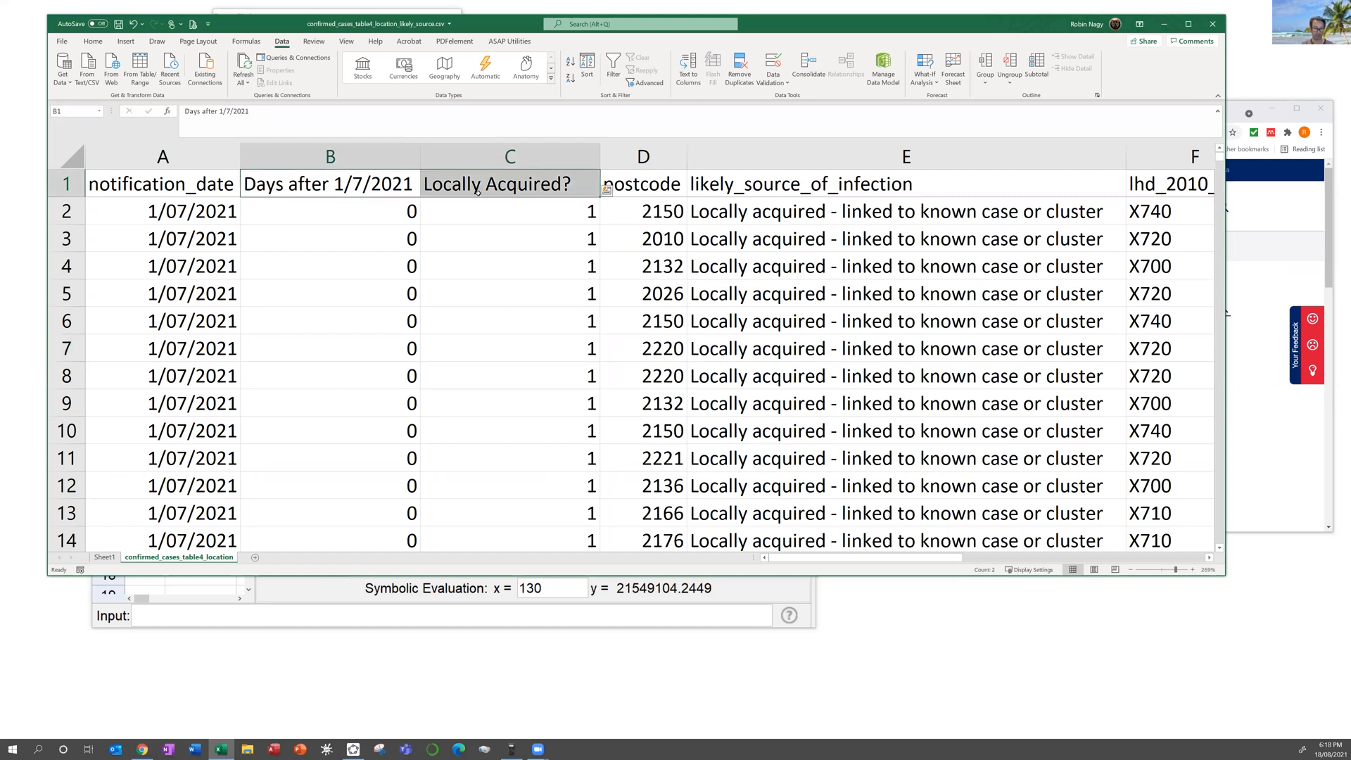
Step: Extend the column B:C selection to the last data row and insert a PivotTable on a new worksheet
key("ctrl+shift+Down")
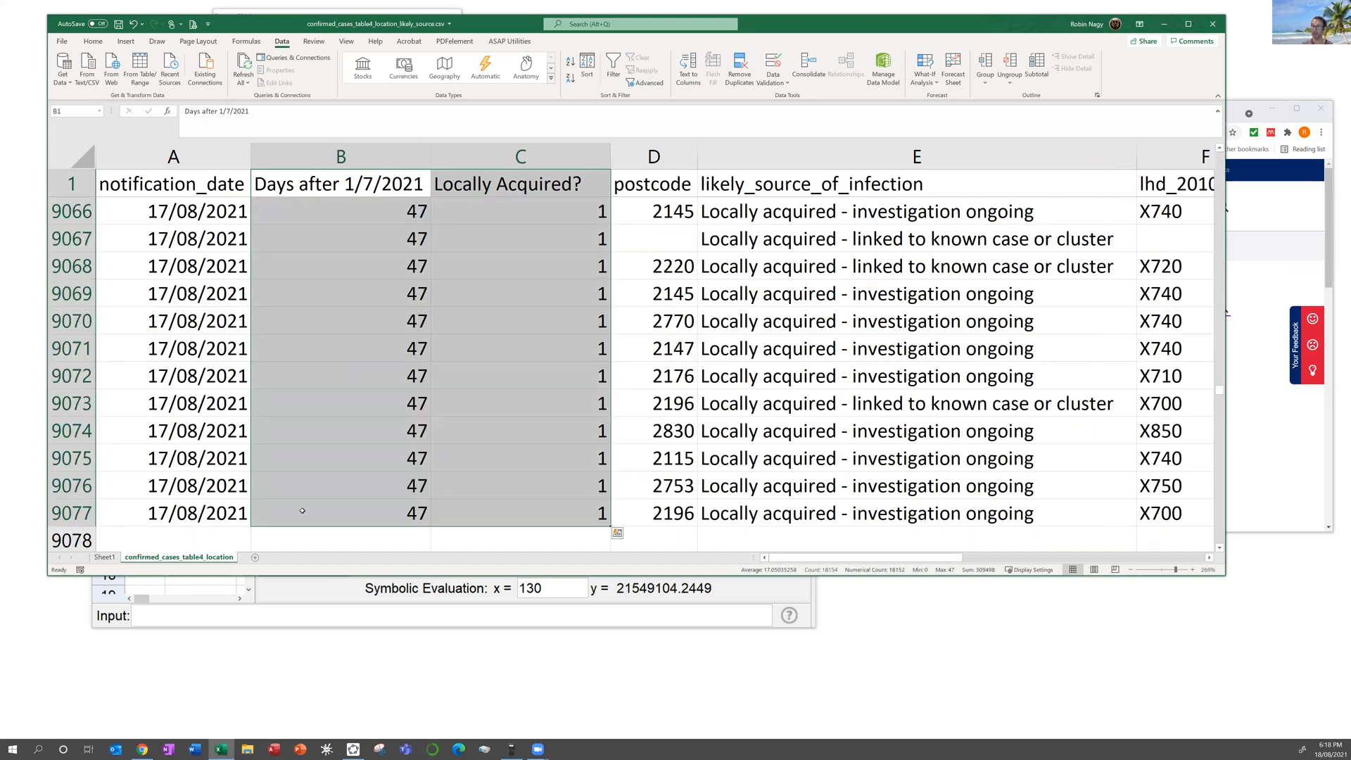
scroll(506, 504, "down", 1)
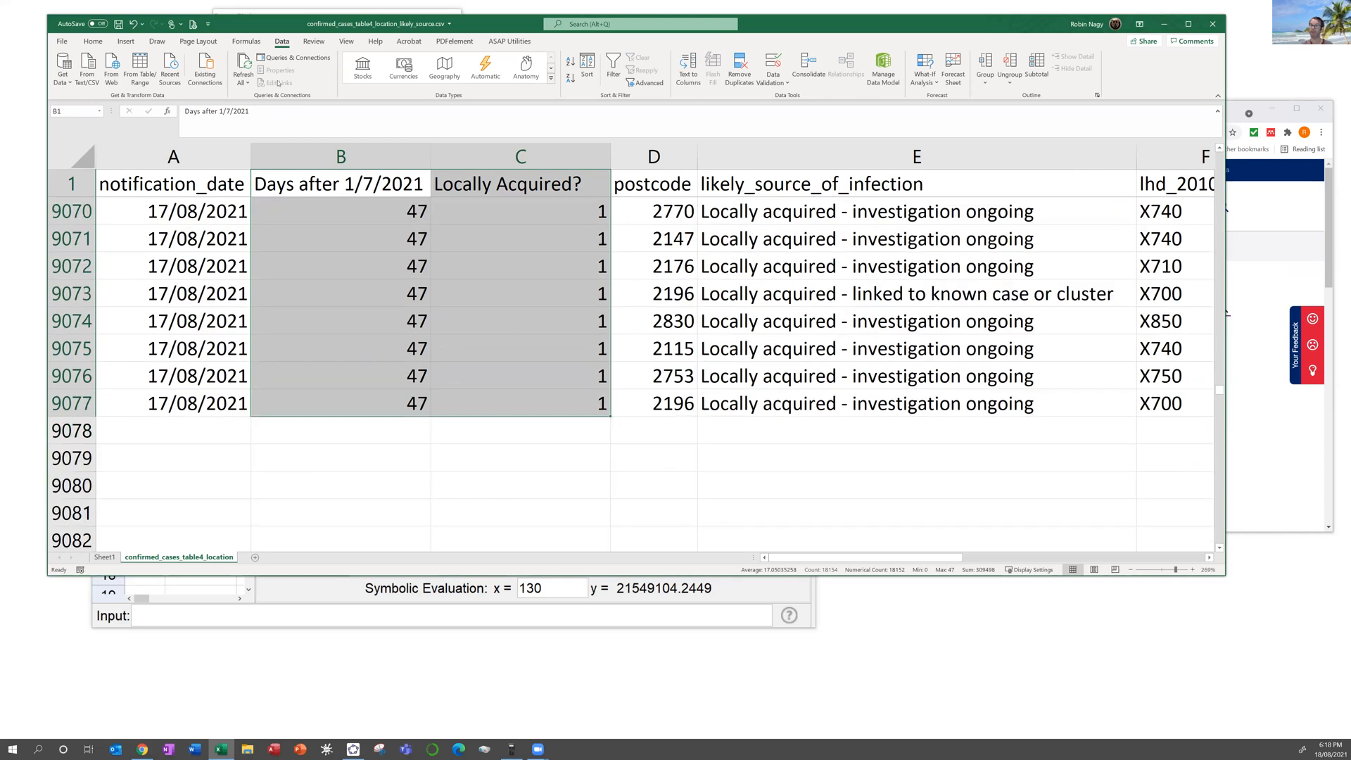
left_click(126, 43)
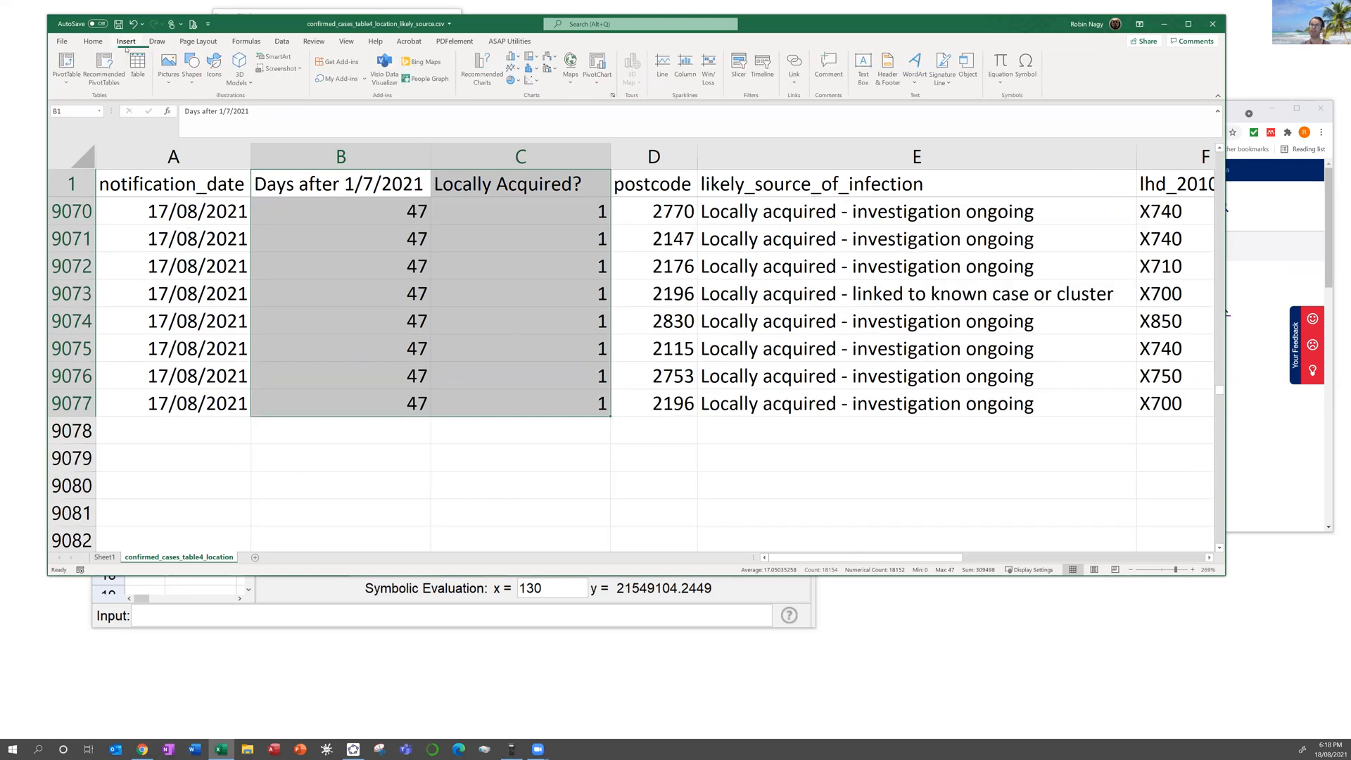
left_click(66, 64)
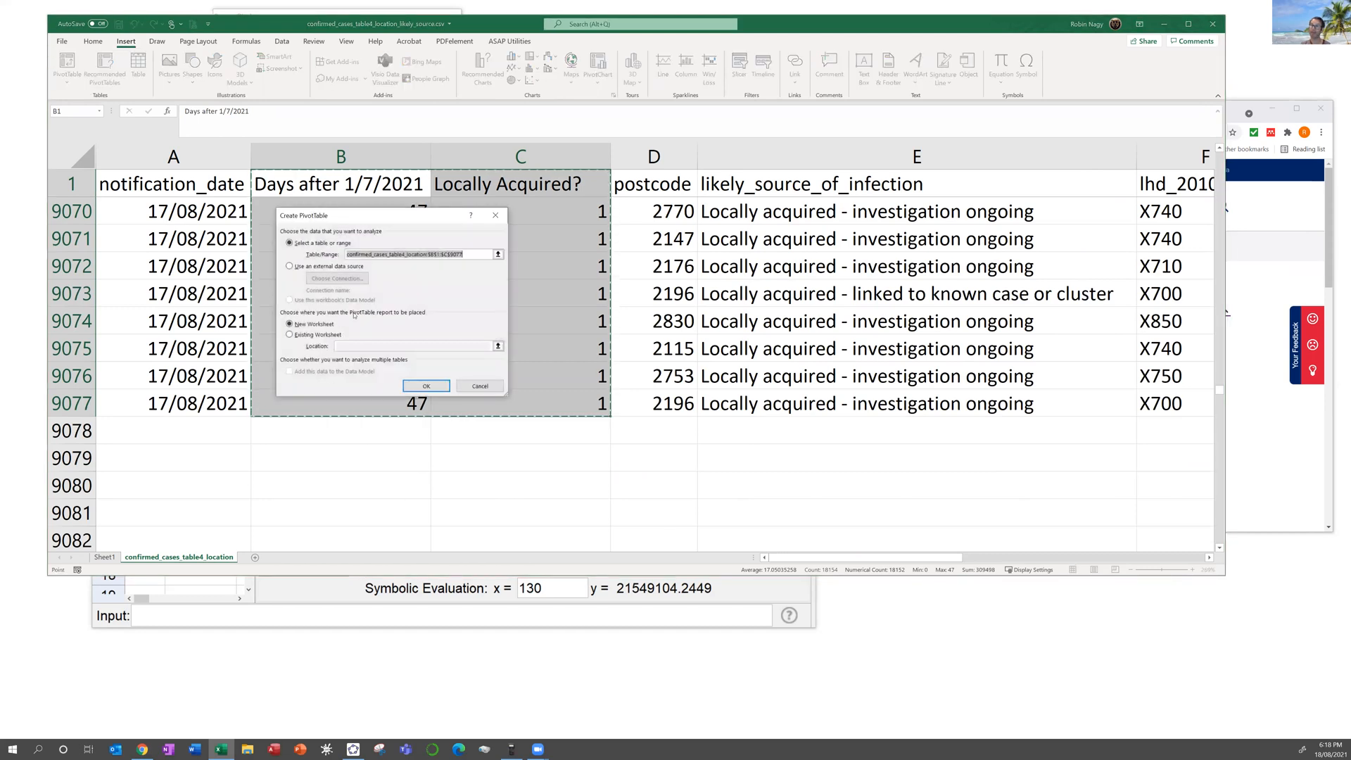
left_click(427, 387)
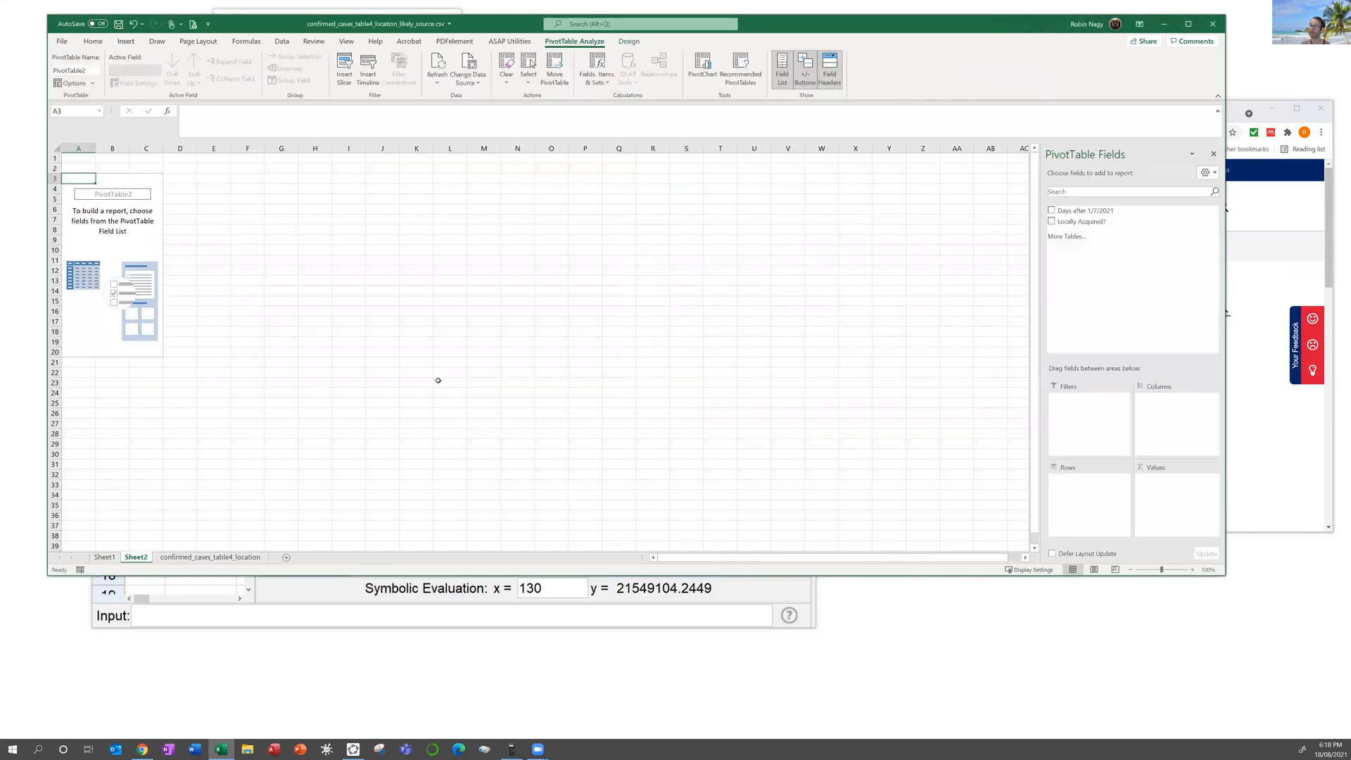
Step: Put Days after 1/7/2021 in the pivot's Rows and Locally Acquired? in Values
left_click_drag(1064, 211, 1077, 488)
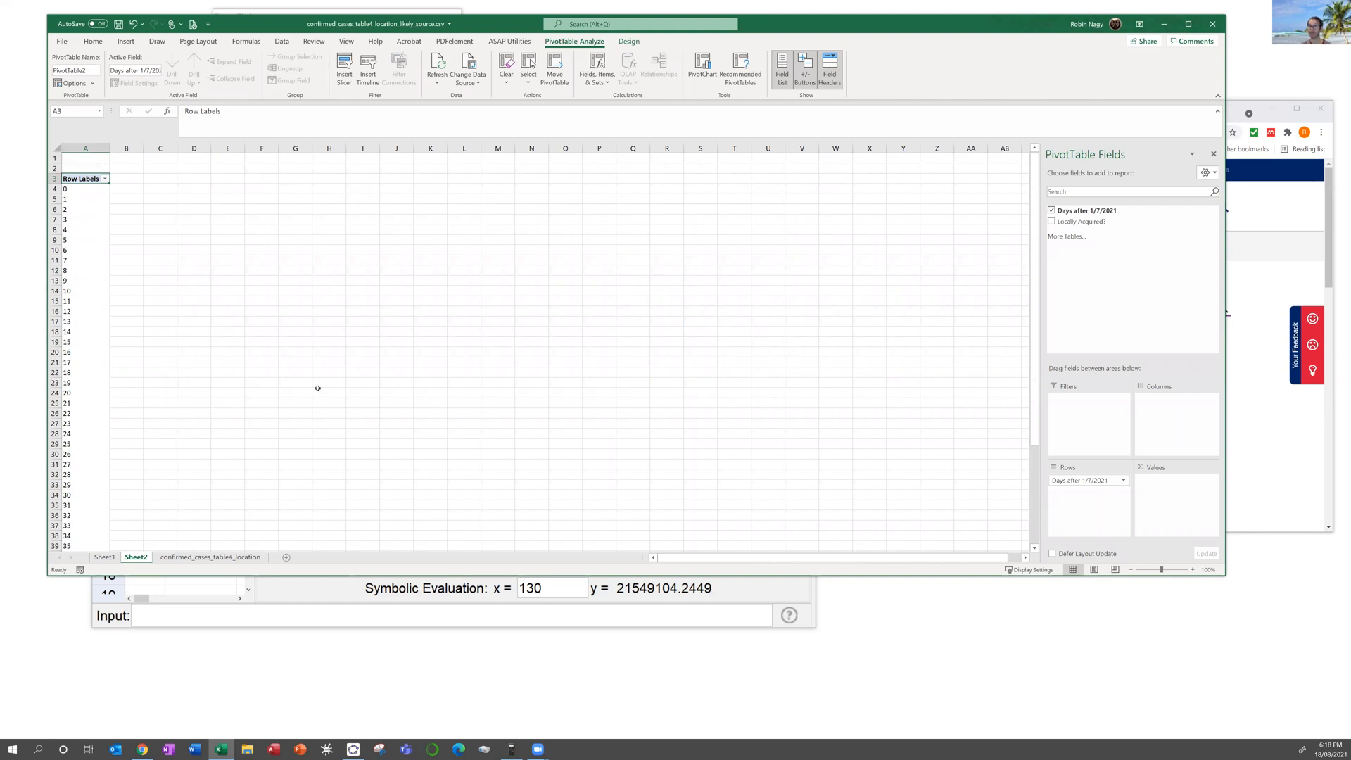
scroll(324, 380, "down", 7)
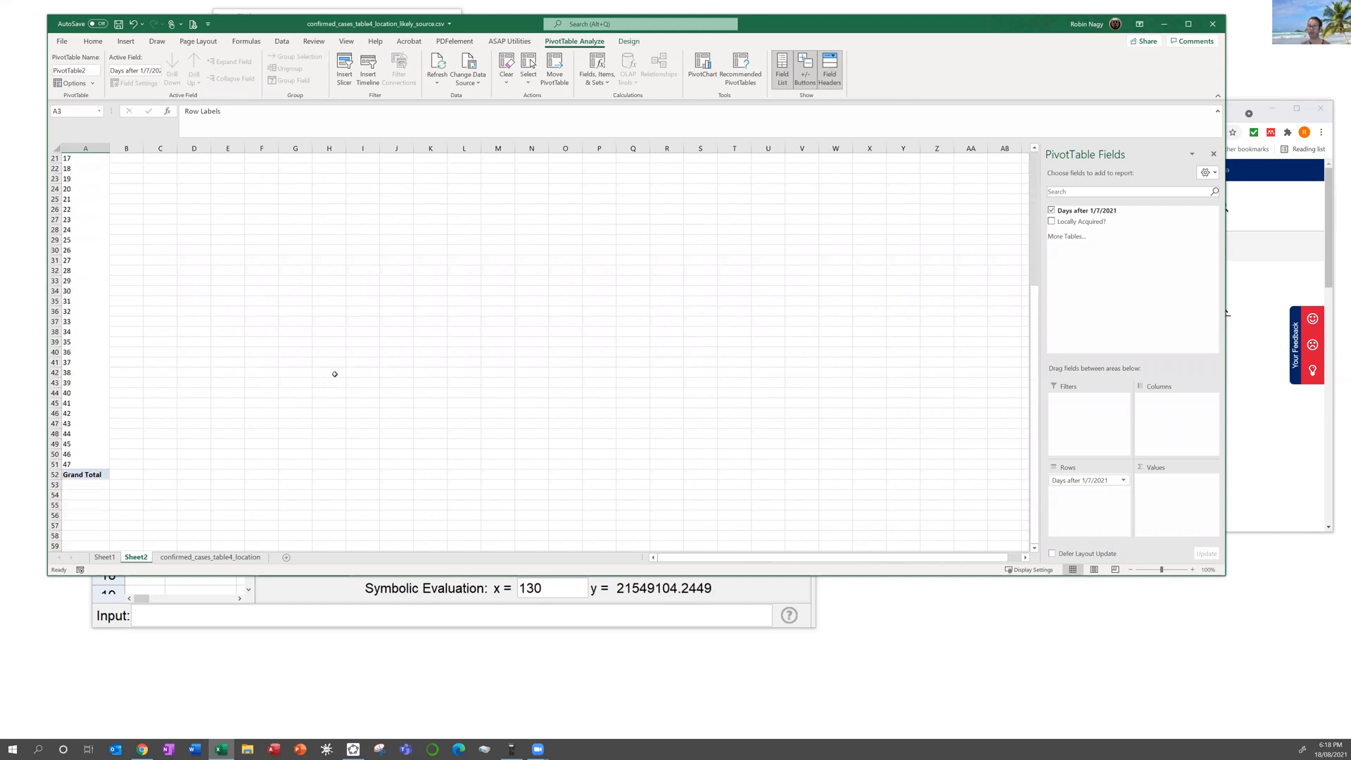
scroll(338, 359, "up", 2)
scroll(351, 334, "up", 4)
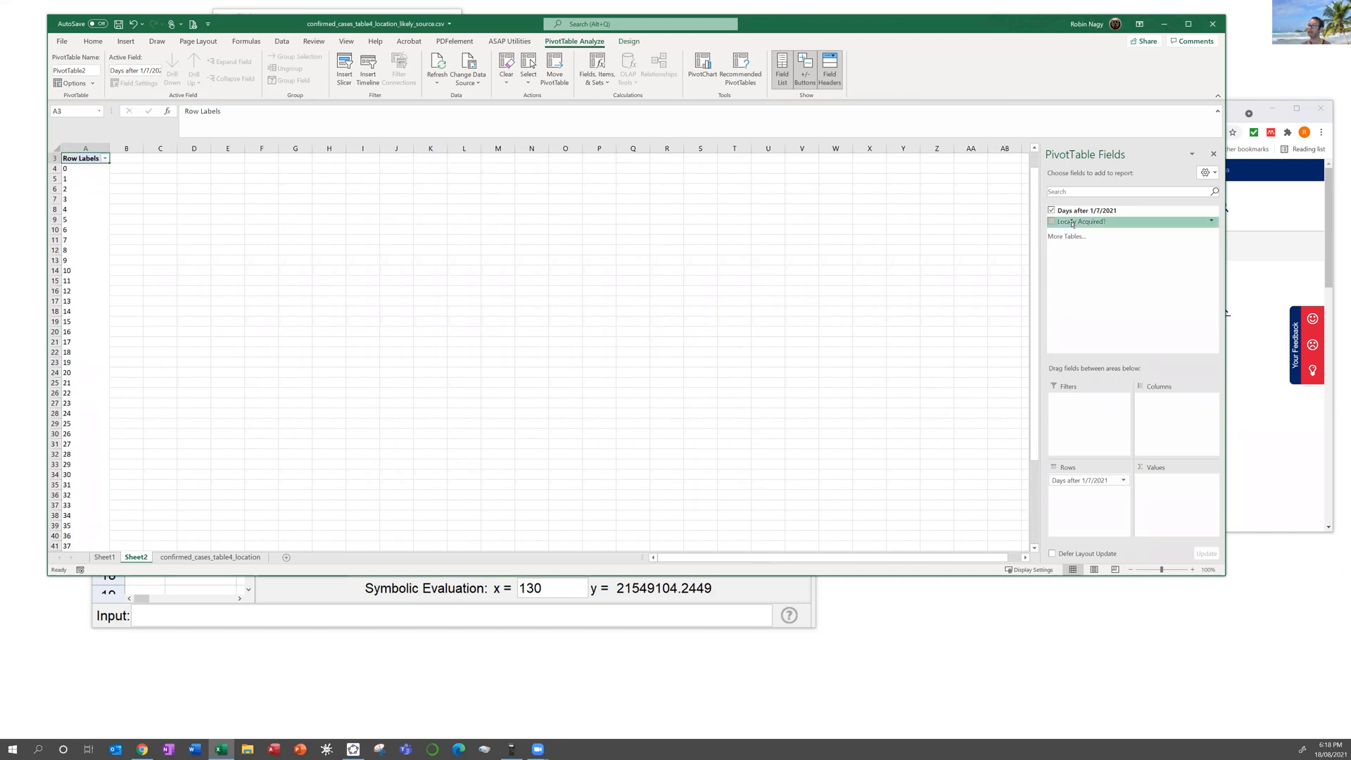
left_click_drag(1082, 219, 1182, 501)
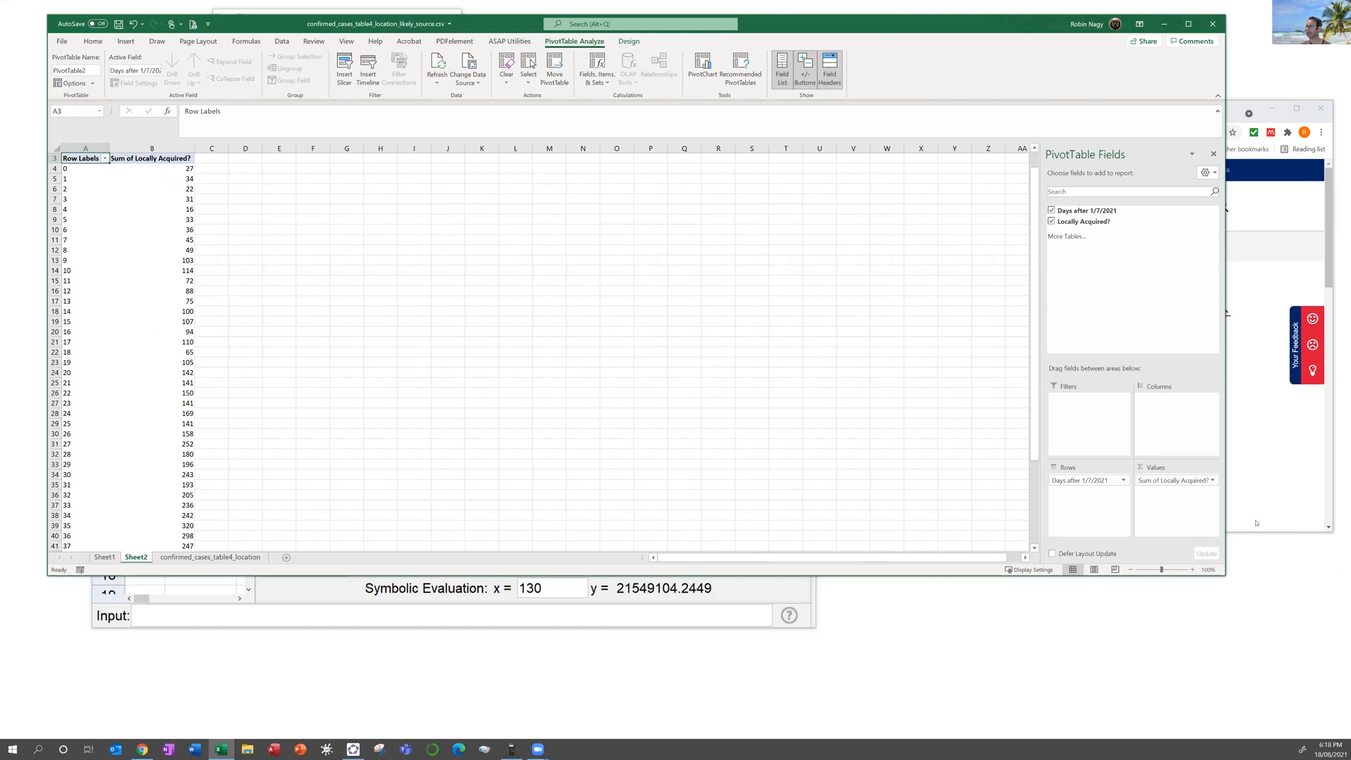
Step: Change the Locally Acquired? value field to summarize by Count instead of Sum
left_click(1213, 481)
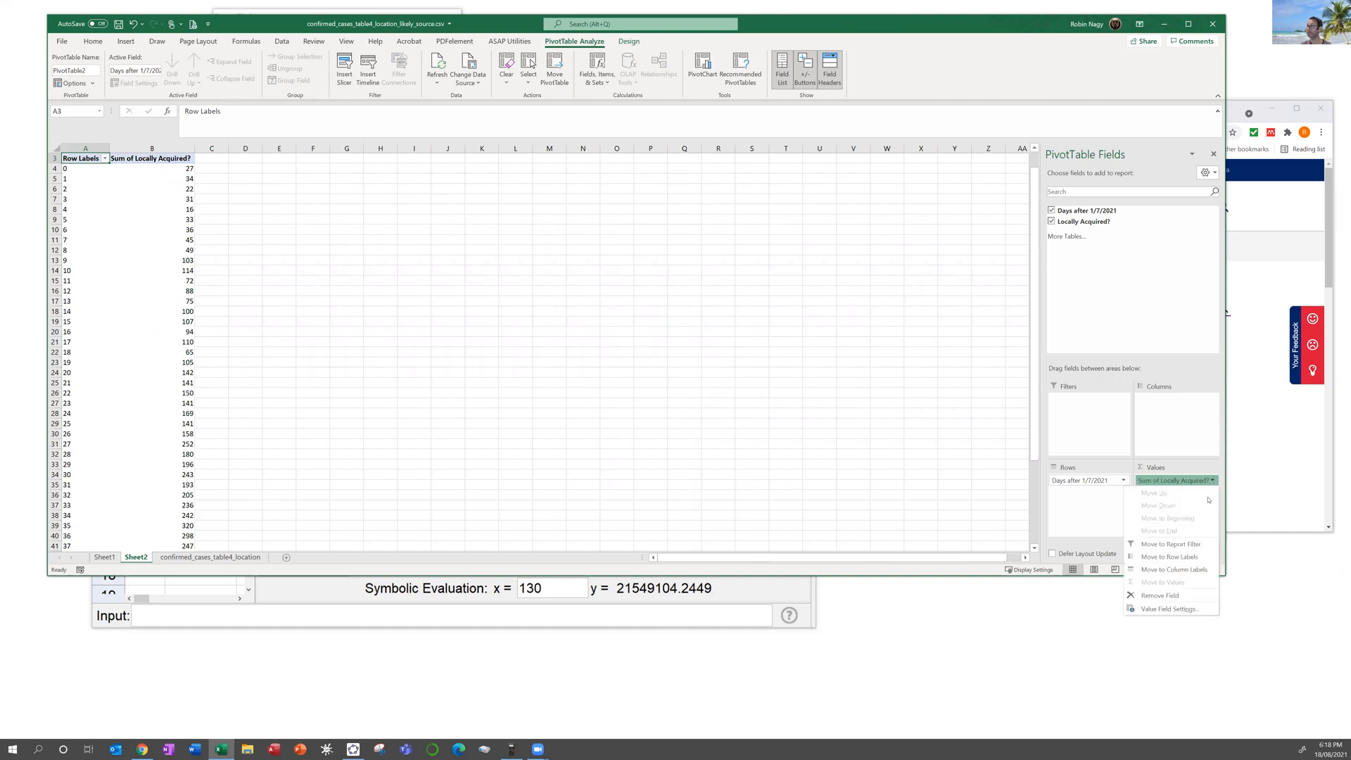
left_click(1168, 608)
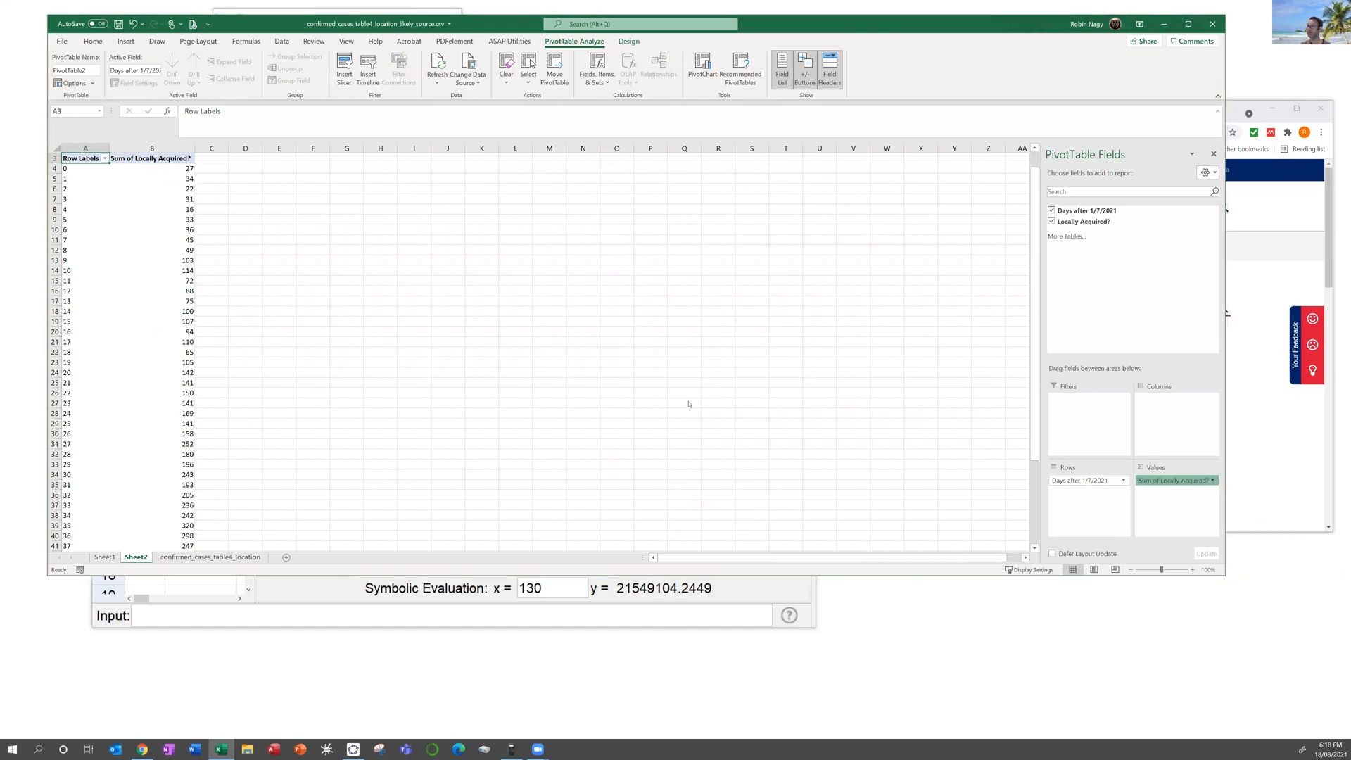
left_click(308, 321)
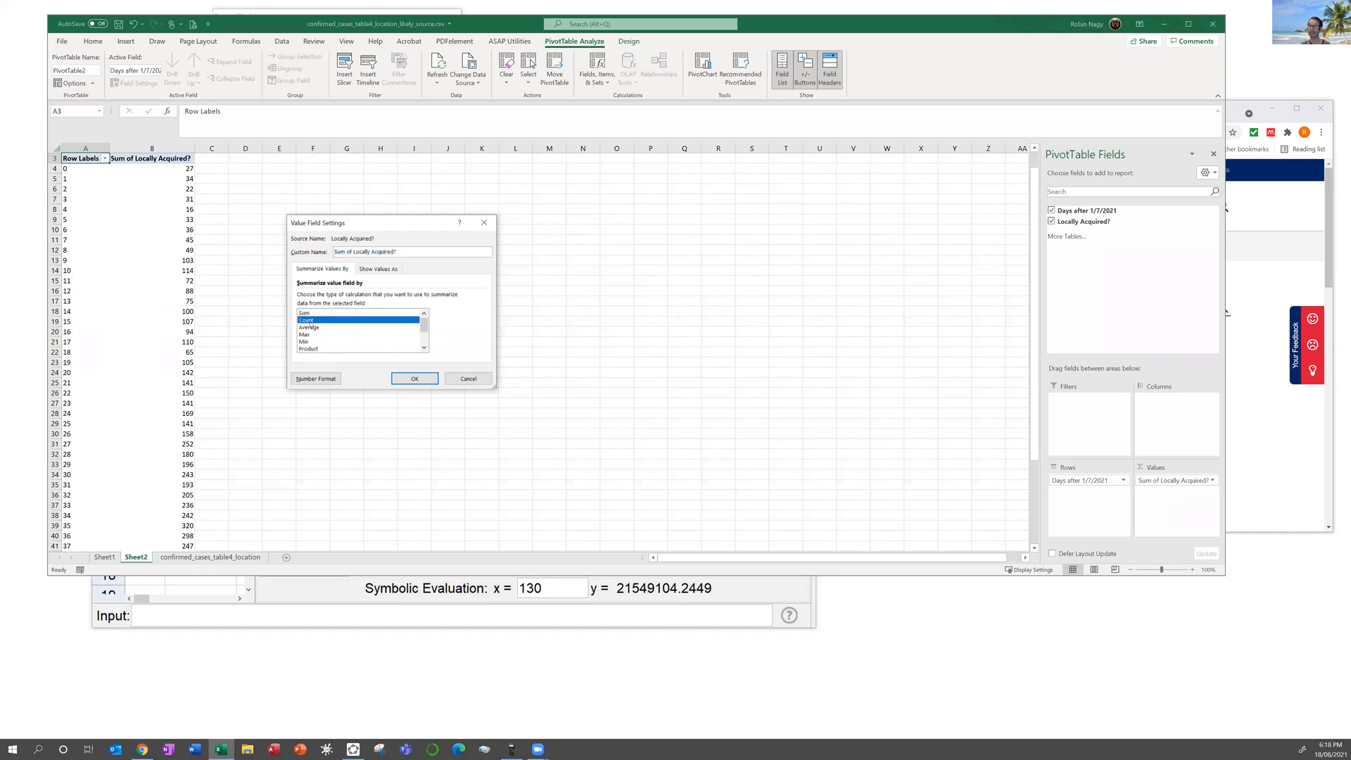
left_click(430, 381)
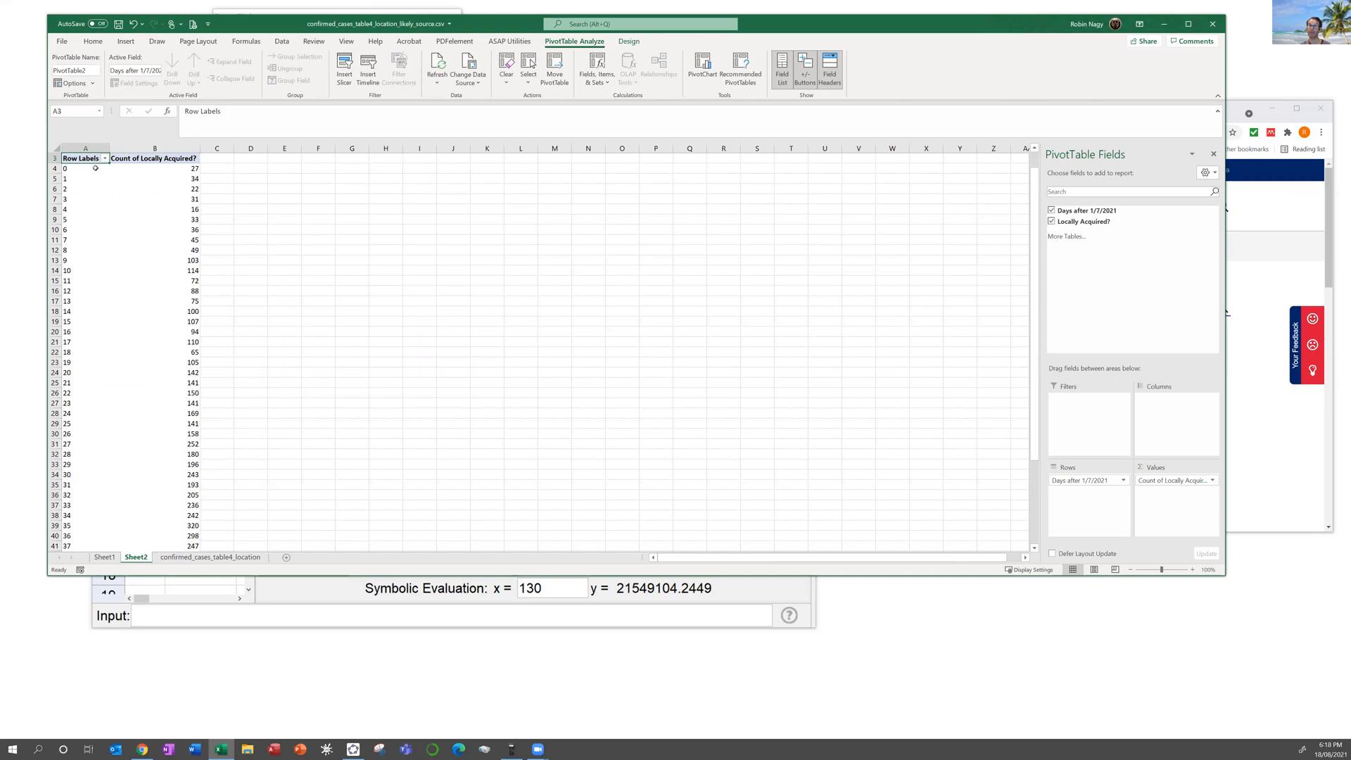
left_click(240, 181)
Step: Copy the pivot's 48 day numbers and counts, A4:B51
left_click_drag(66, 169, 188, 586)
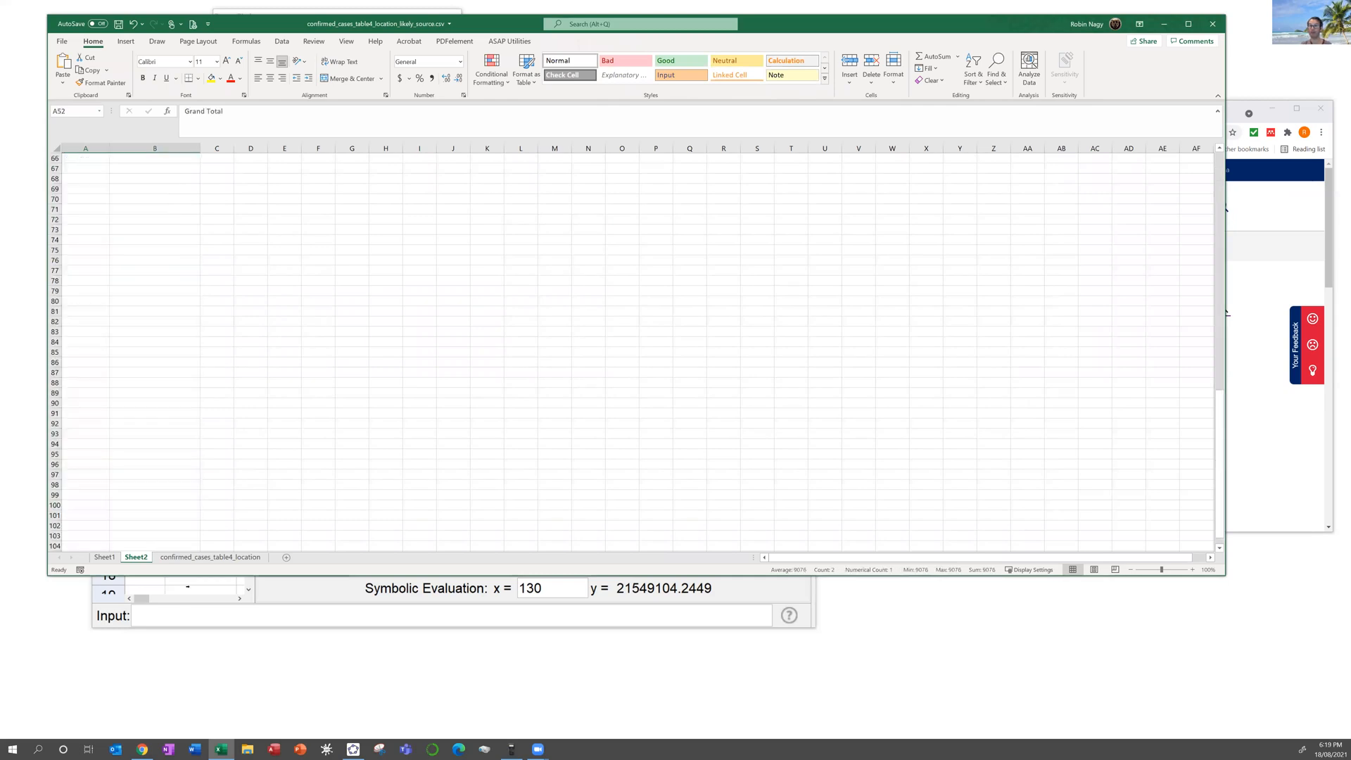
scroll(220, 286, "down", 19)
scroll(105, 281, "up", 20)
left_click_drag(70, 188, 180, 540)
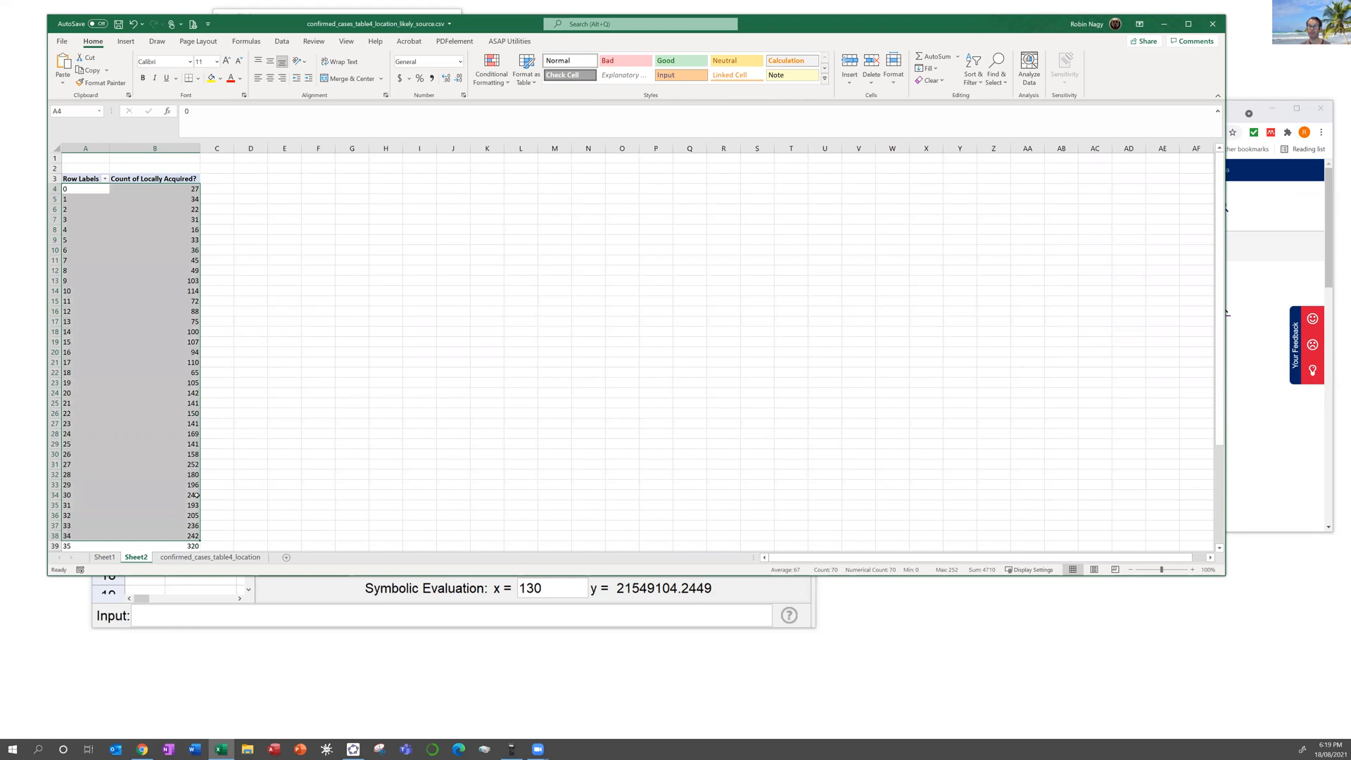
scroll(187, 485, "down", 7)
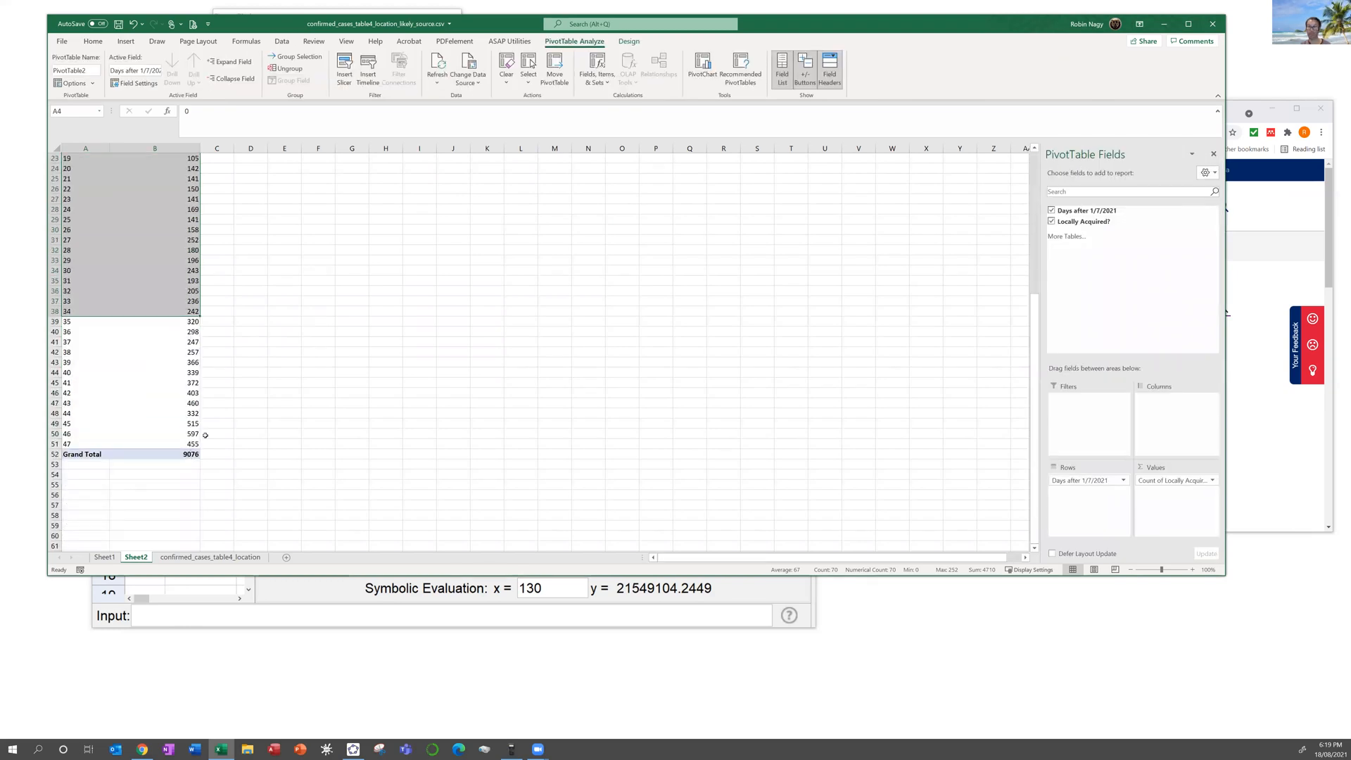
left_click(192, 444, "shift")
key("ctrl+c")
Step: Paste them as plain values at D4, then bring GeoGebra to the front
scroll(367, 422, "up", 3)
scroll(368, 414, "up", 5)
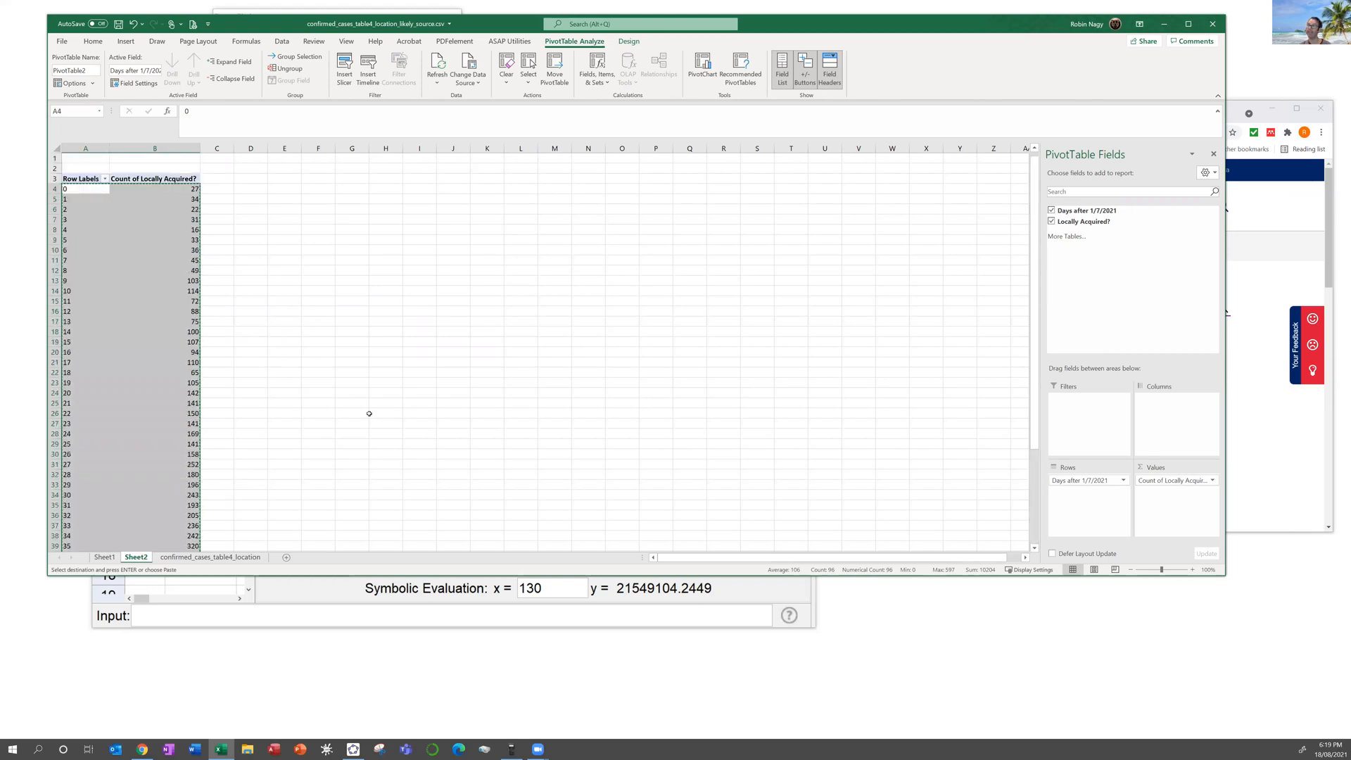
left_click(250, 188)
right_click(251, 189)
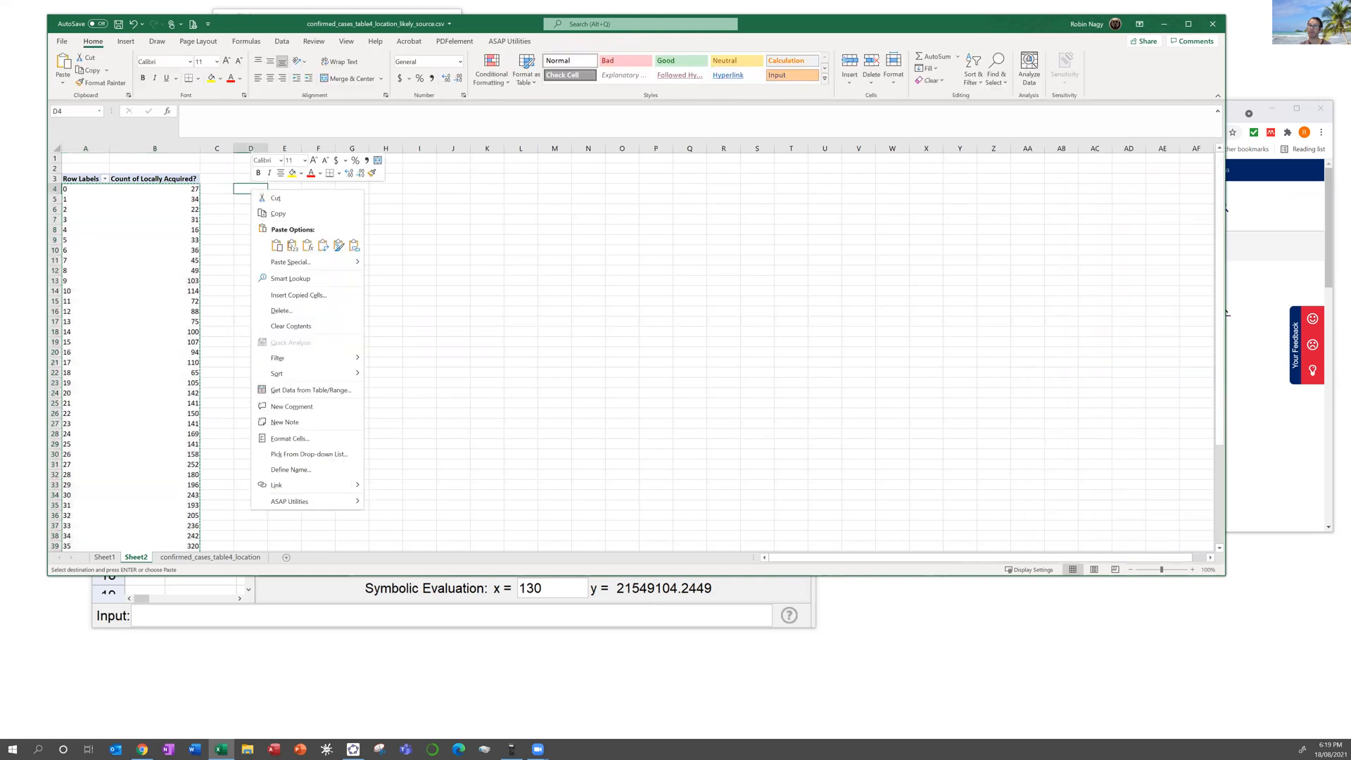
left_click(292, 246)
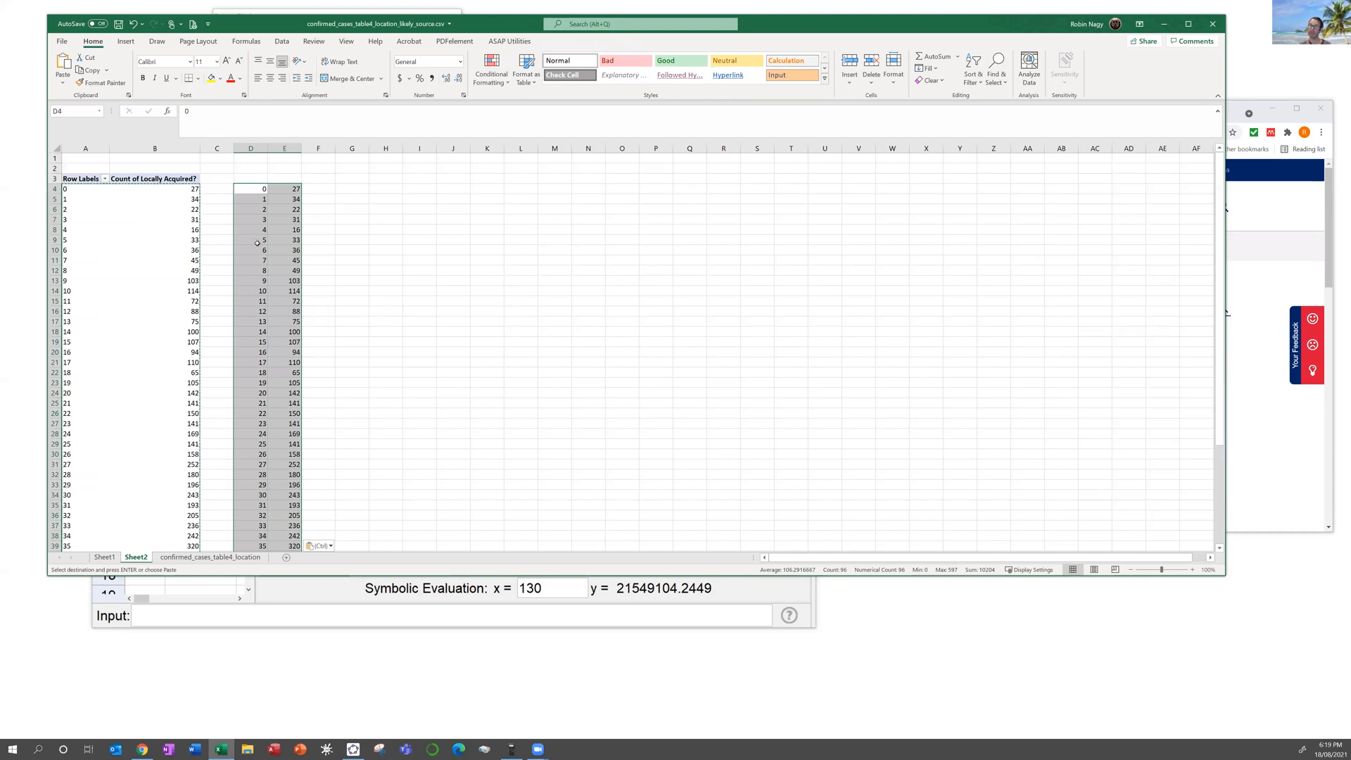
scroll(261, 246, "down", 5)
scroll(271, 260, "down", 1)
scroll(282, 317, "up", 7)
left_click(347, 621)
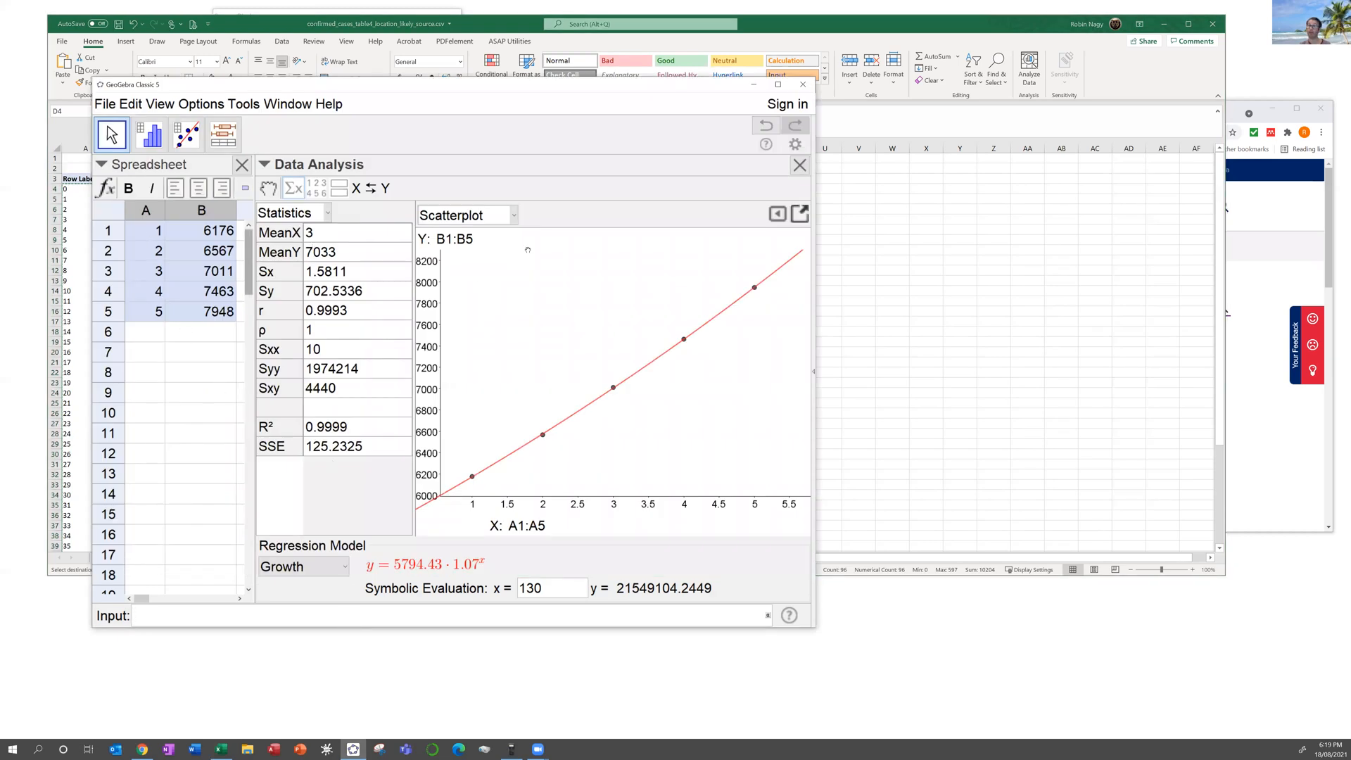
Step: Close the previous regression analysis and paste the days and counts at cell A1
left_click(799, 166)
left_click(133, 216)
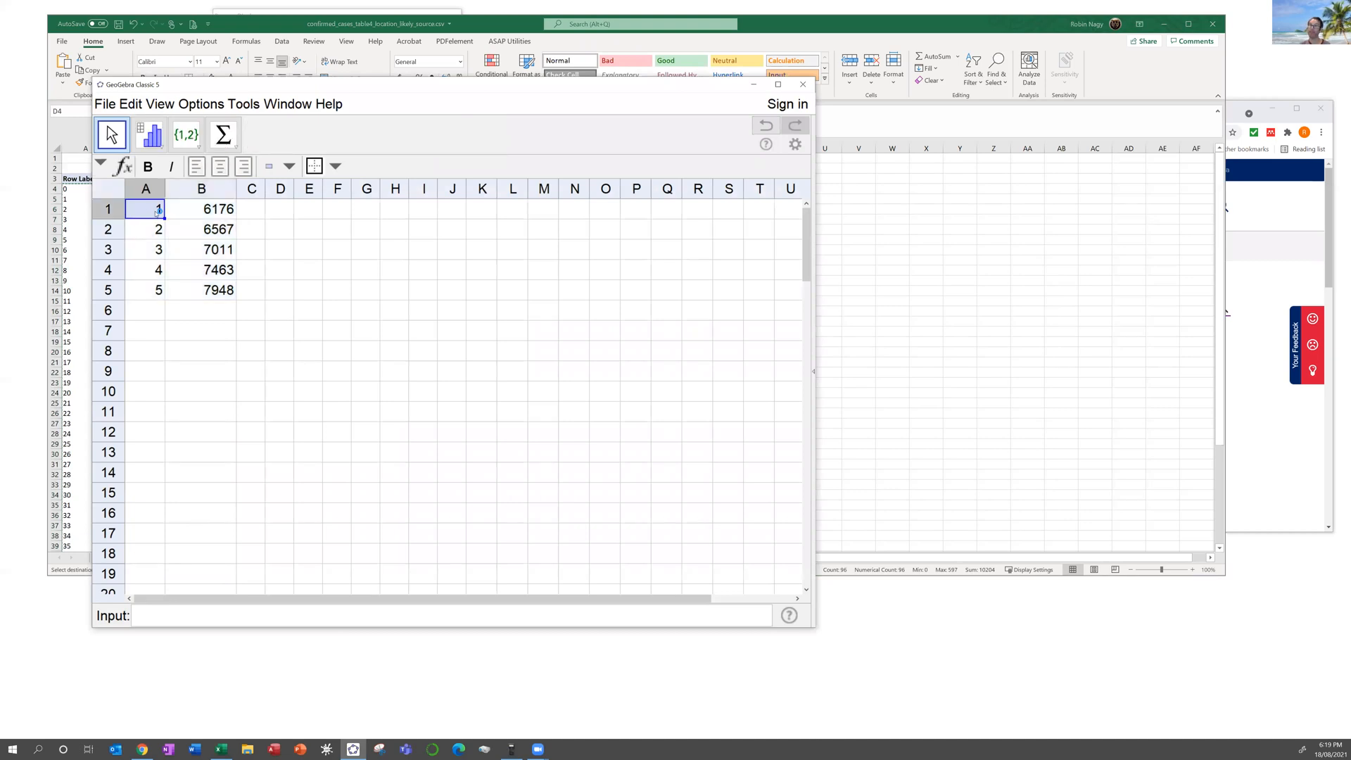
key("ctrl+v")
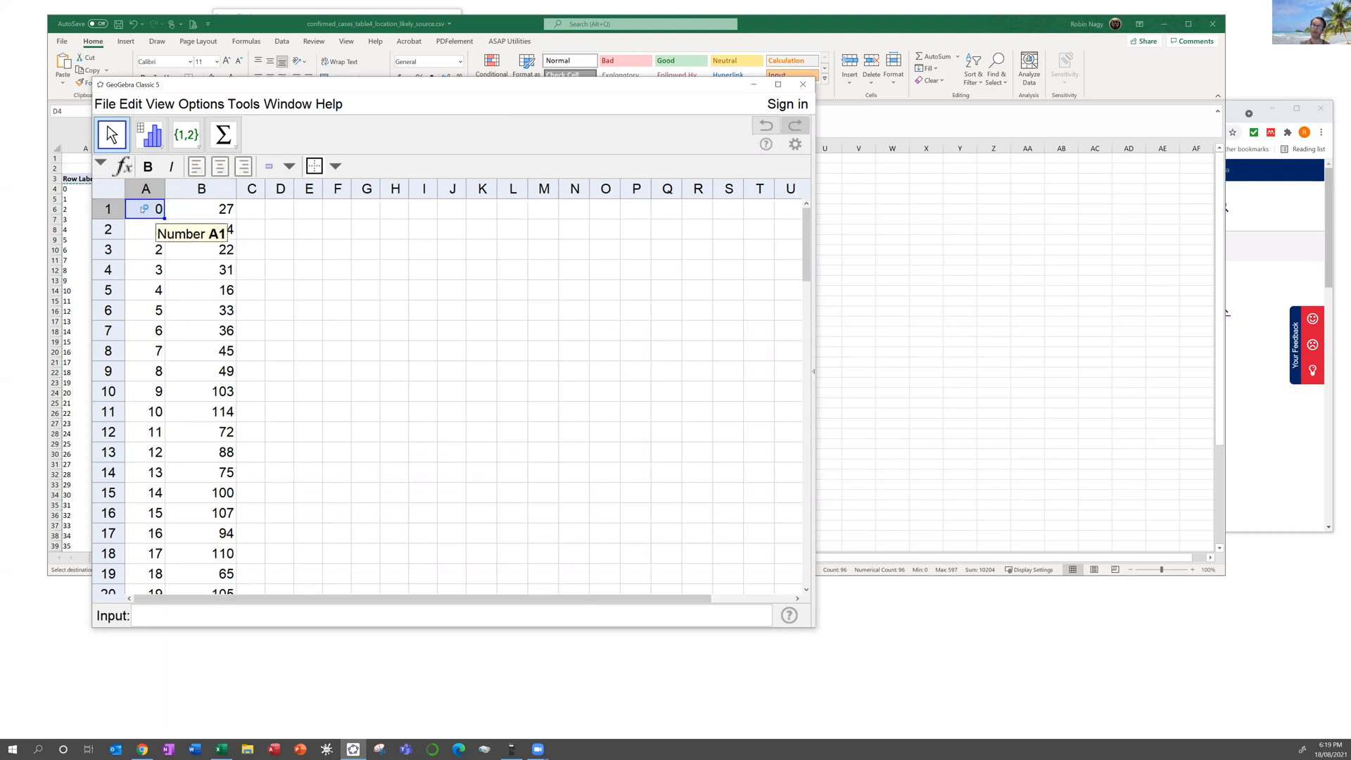
Step: Select A1:B48 and analyse it with Two Variable Regression Analysis
left_click_drag(203, 212, 193, 688)
left_click_drag(239, 336, 211, 250)
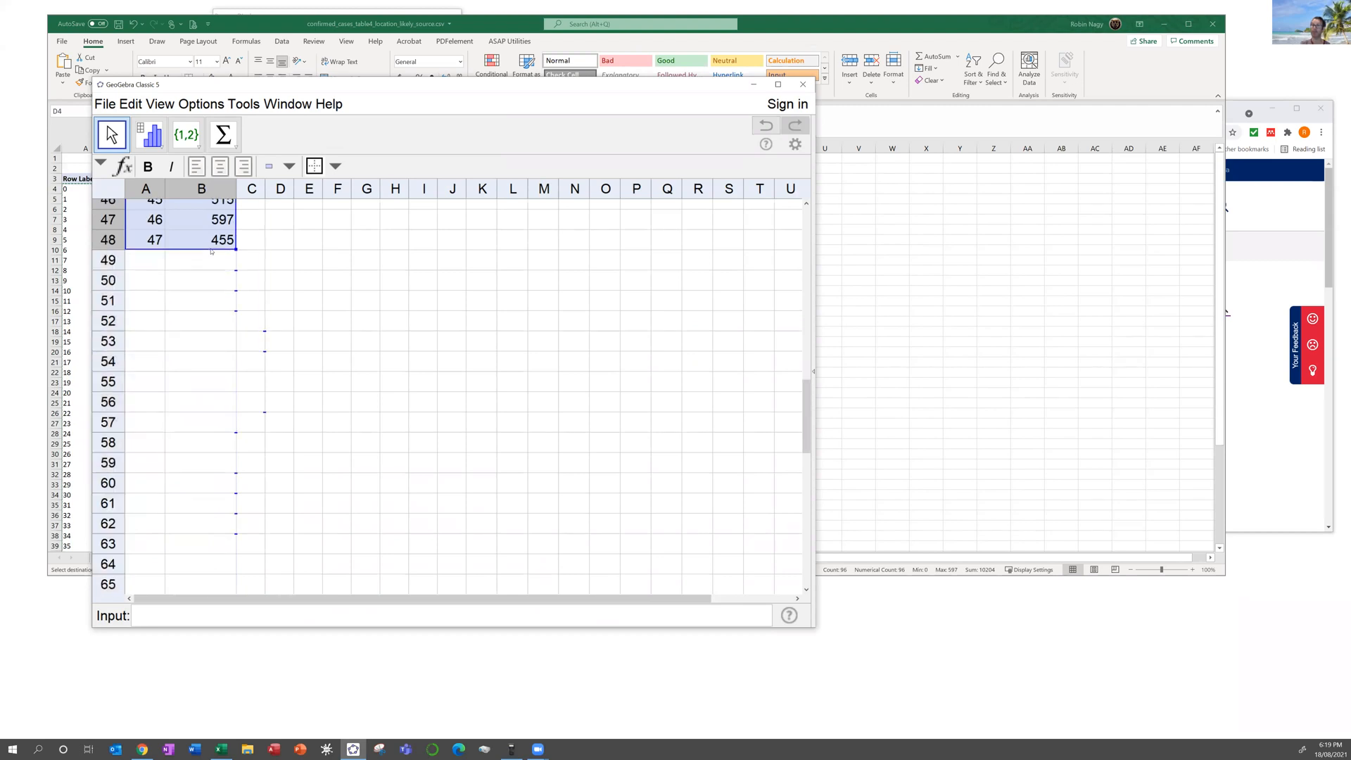
left_click(161, 147)
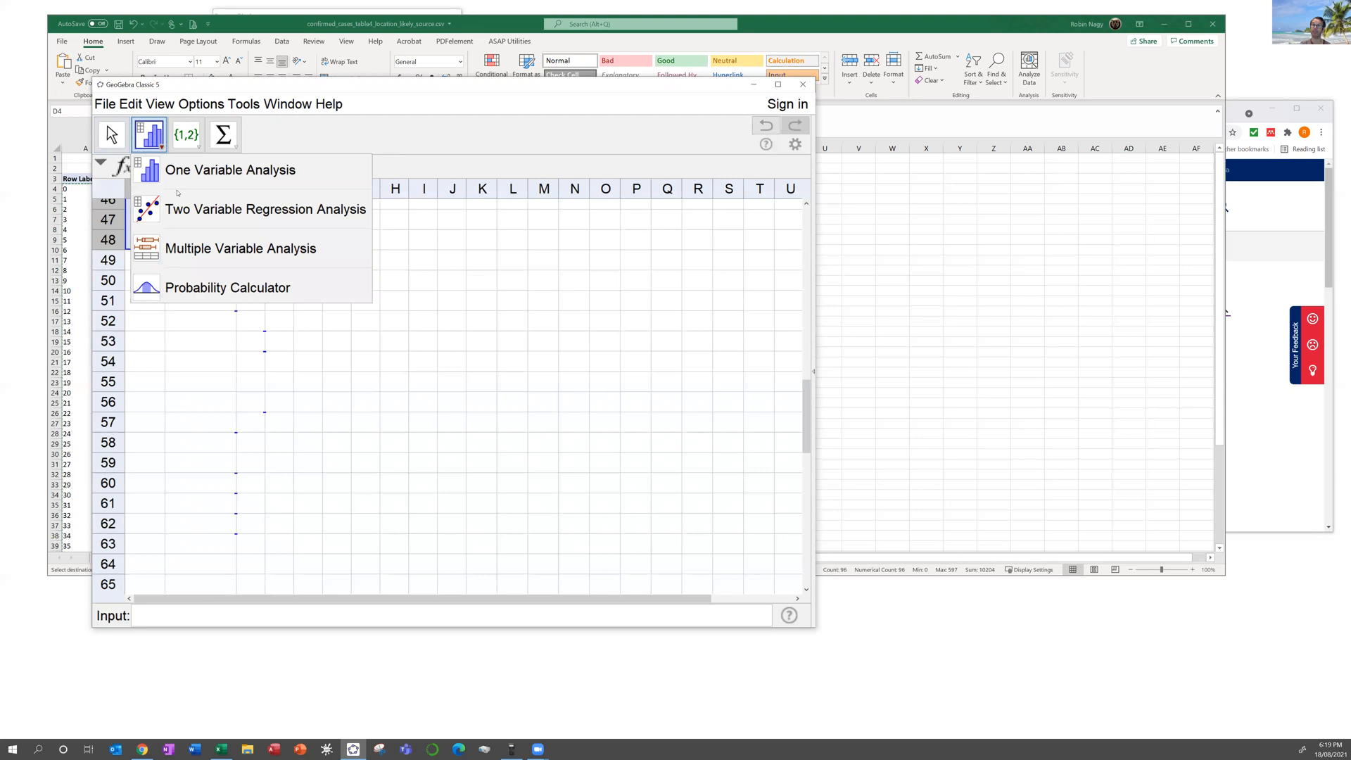
left_click(222, 209)
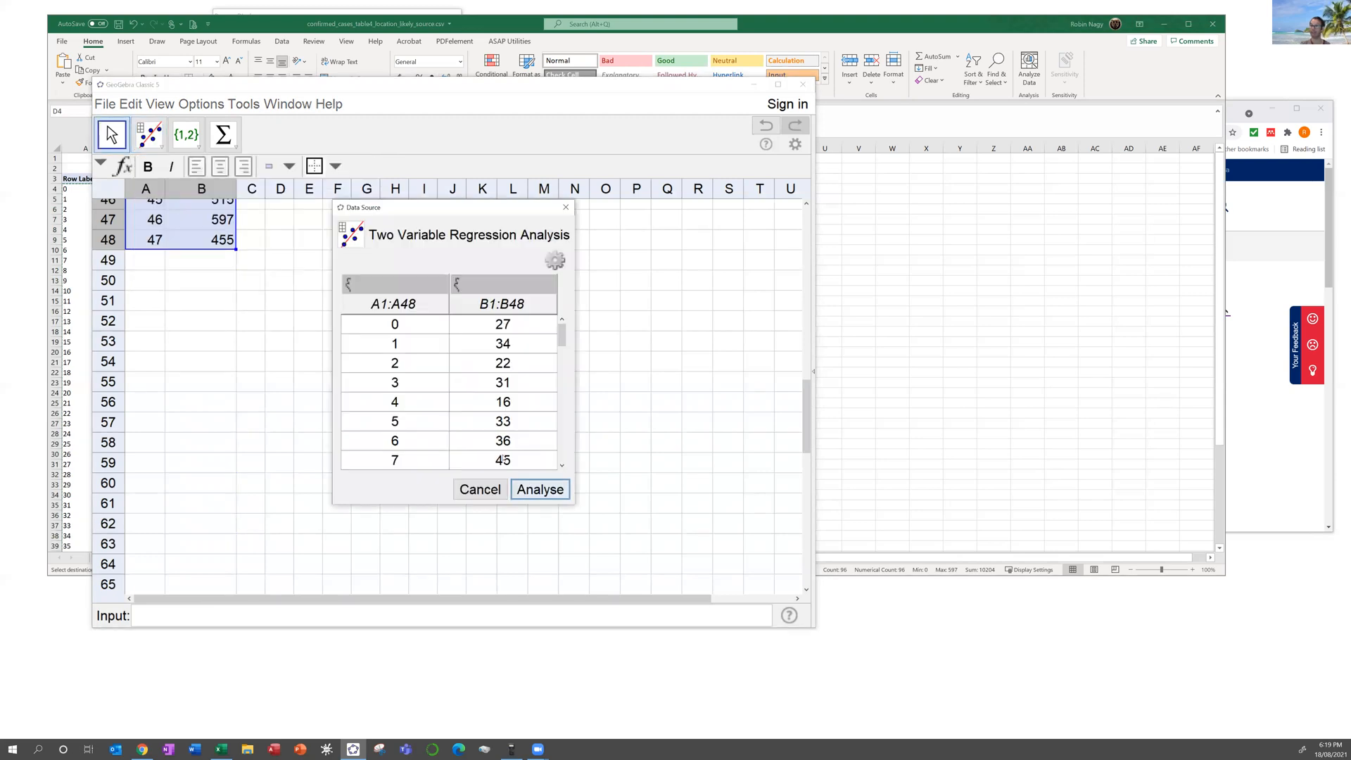
left_click(541, 489)
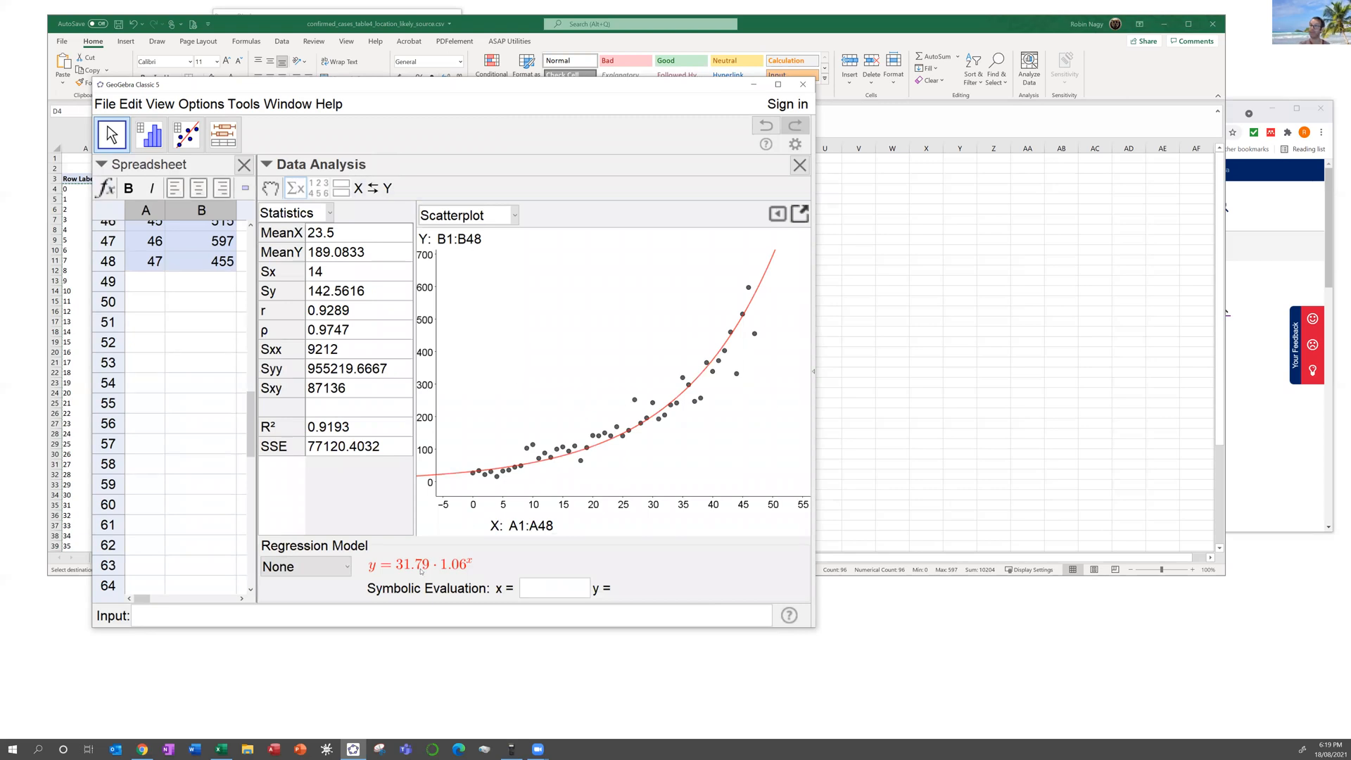
Step: Try Growth and Exponential fits, then settle on Polynomial: y = 0.21x² − 0.43x + 42.62
left_click(344, 567)
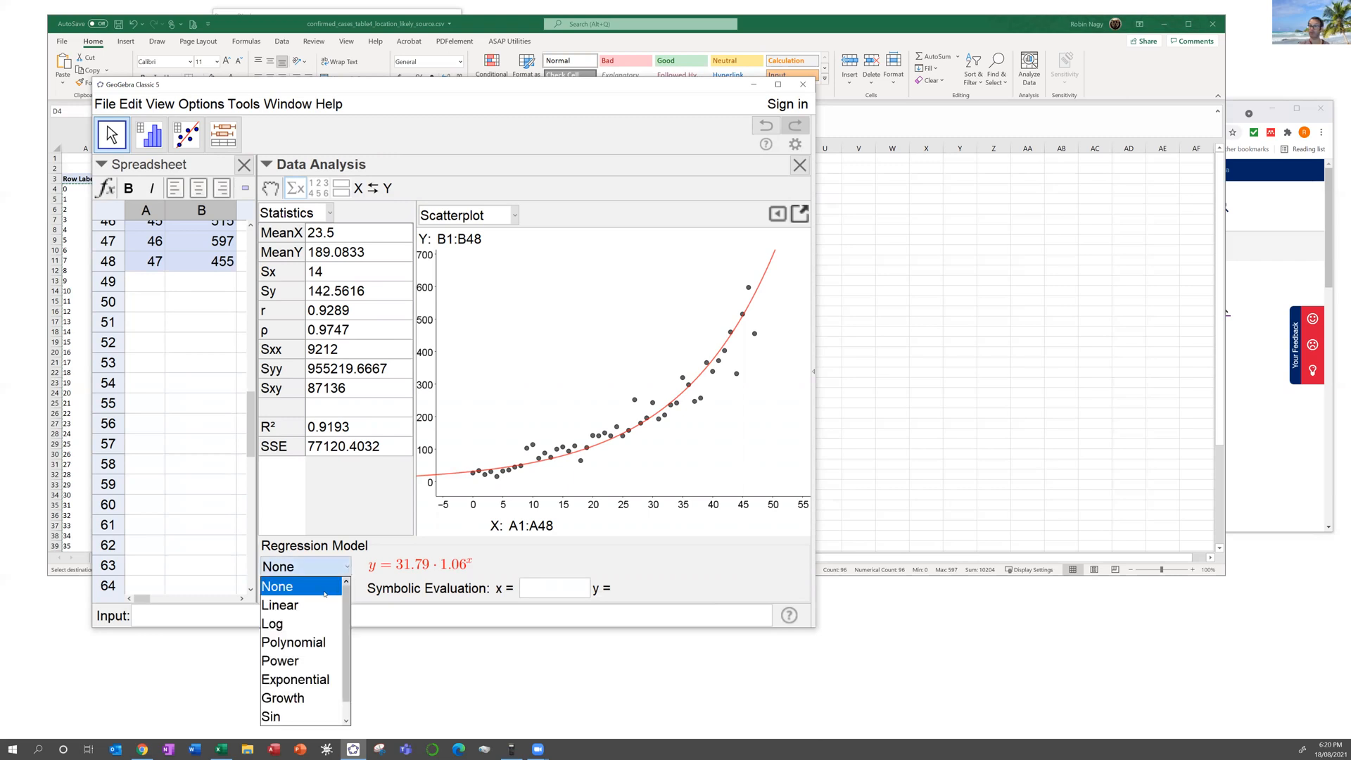
left_click(313, 698)
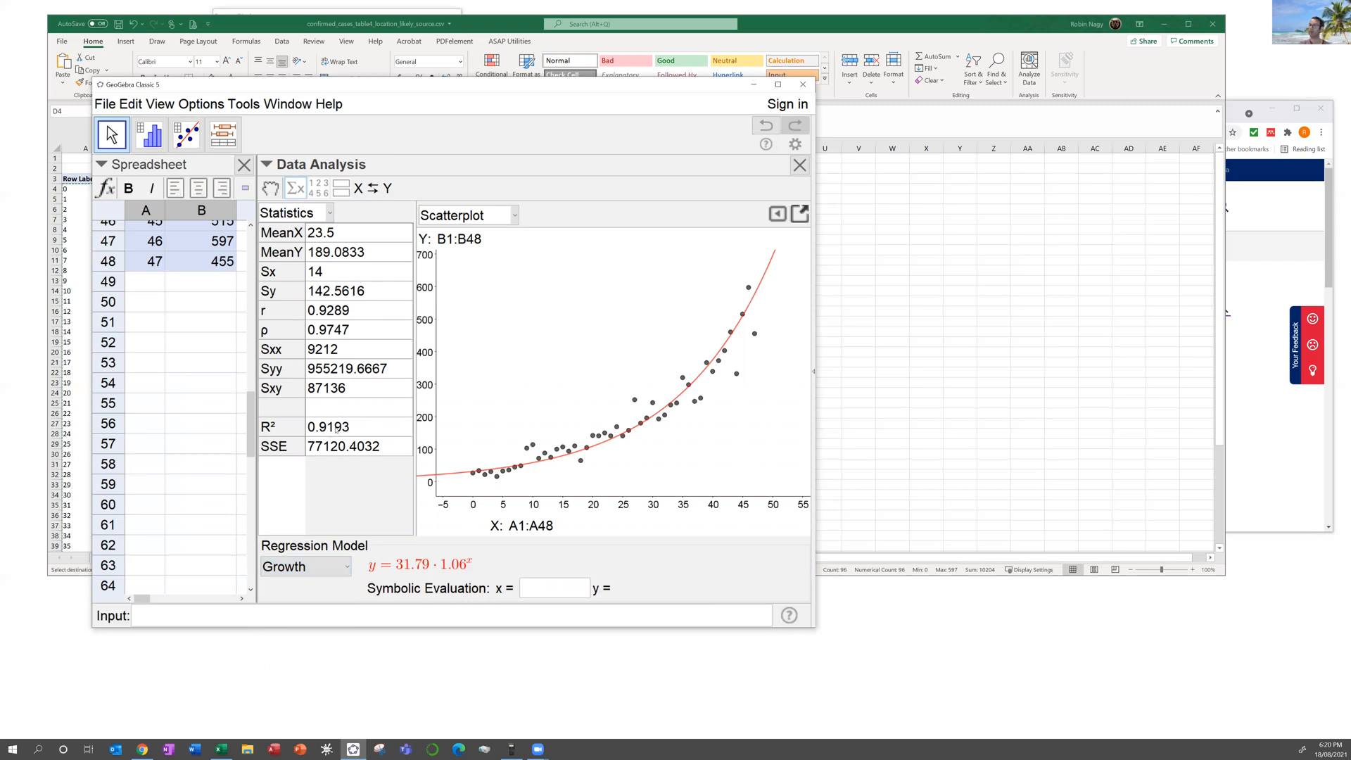
left_click(348, 569)
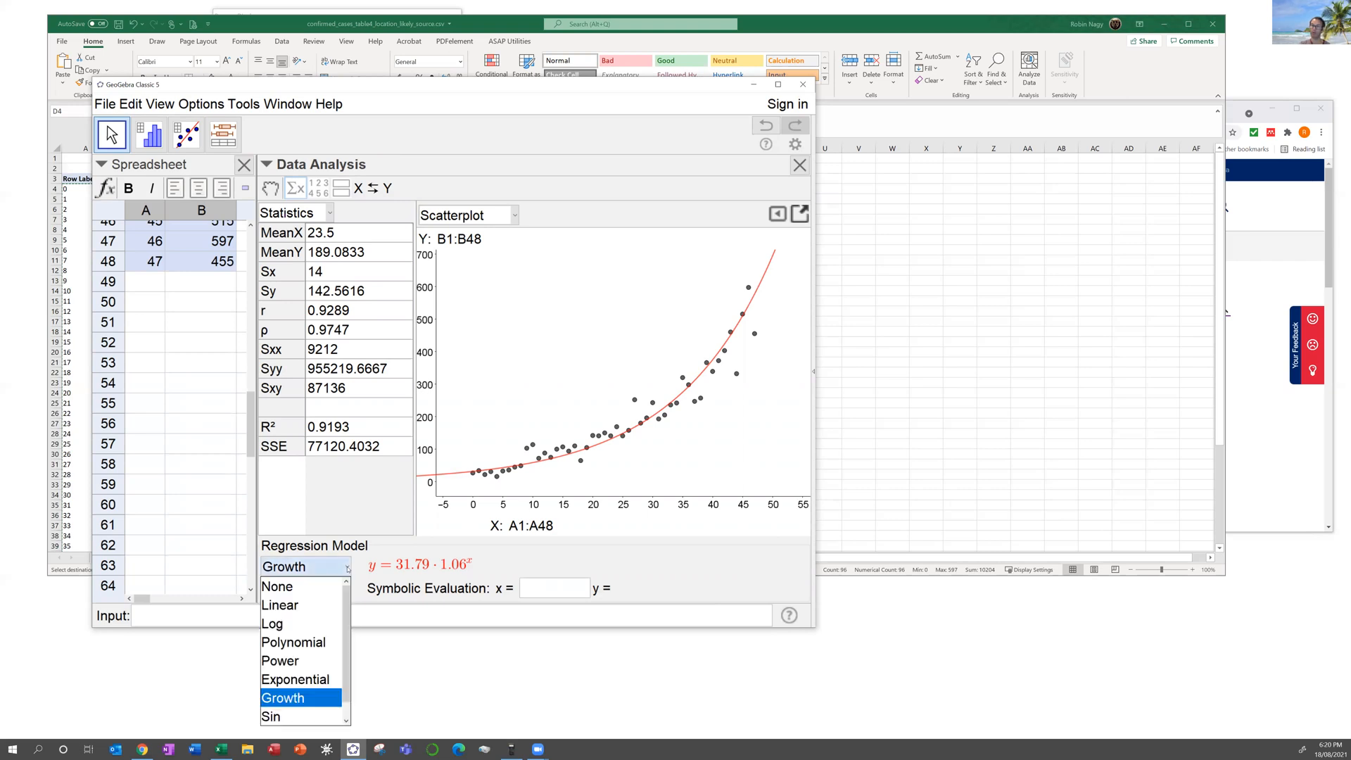
left_click(313, 681)
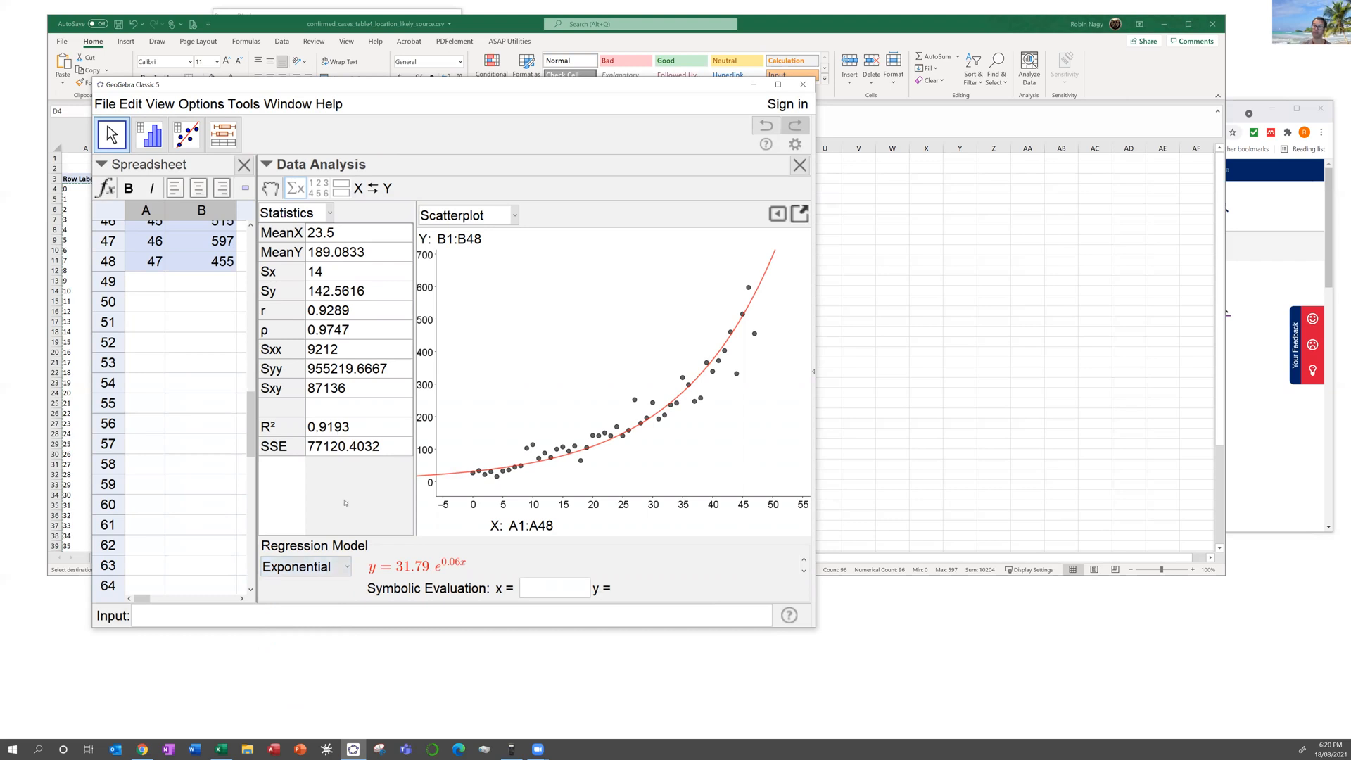
left_click(349, 569)
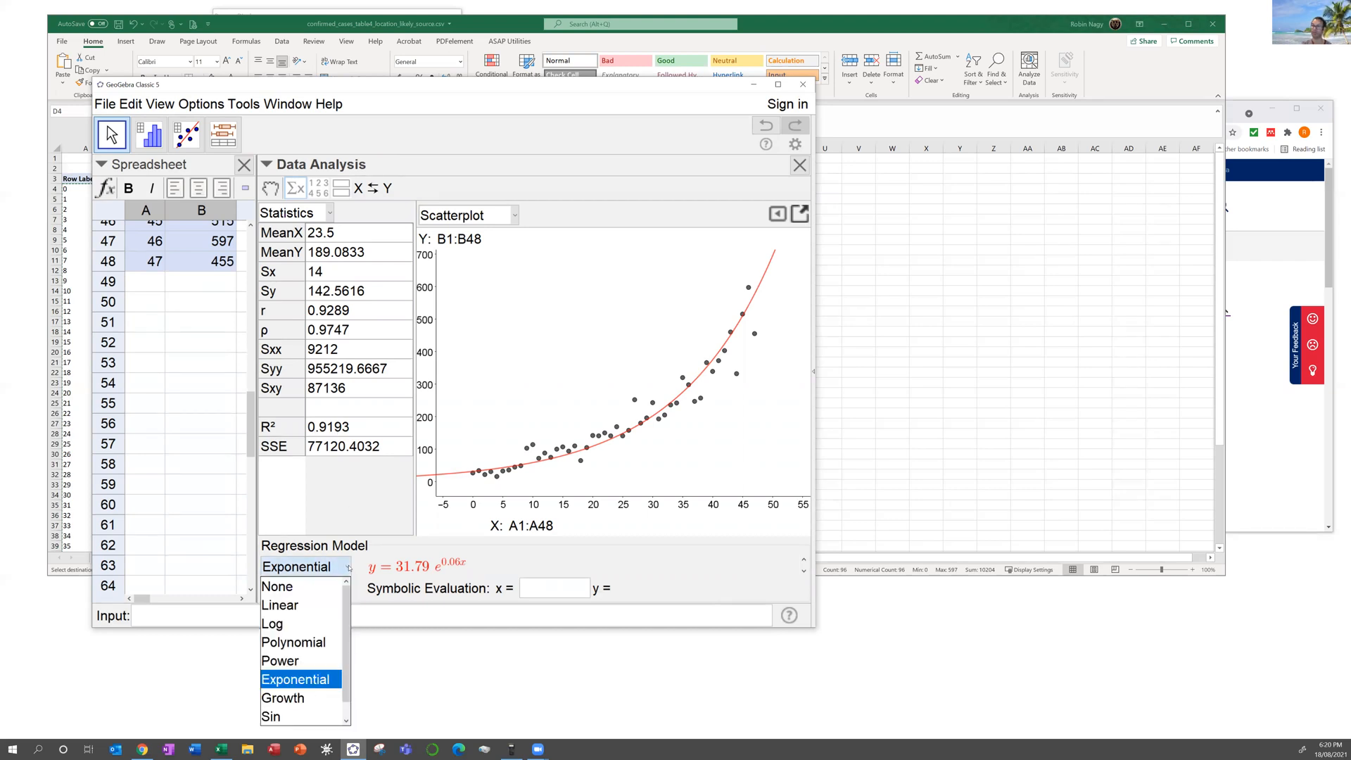
left_click(311, 643)
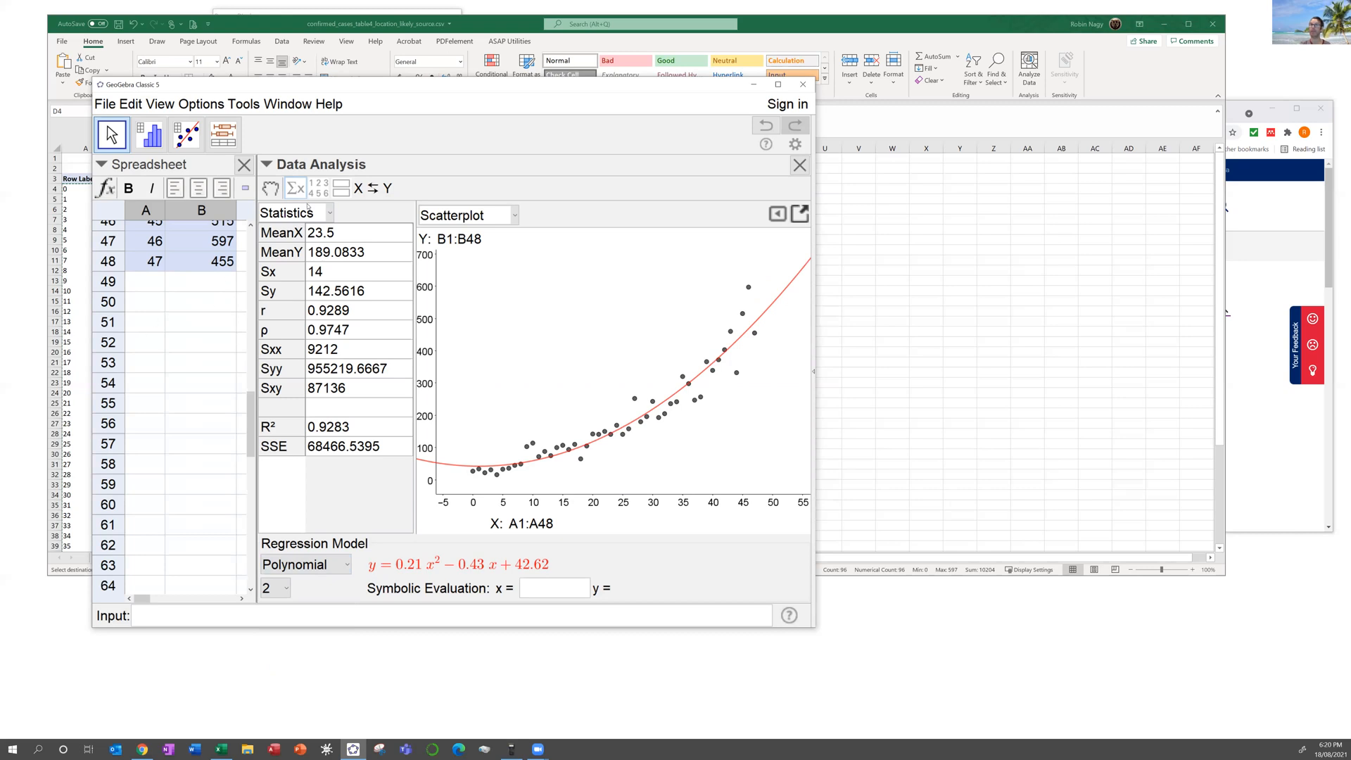
Step: Paste the day and case counts into Excel D4:E39 and check the source data sheet
left_click(265, 18)
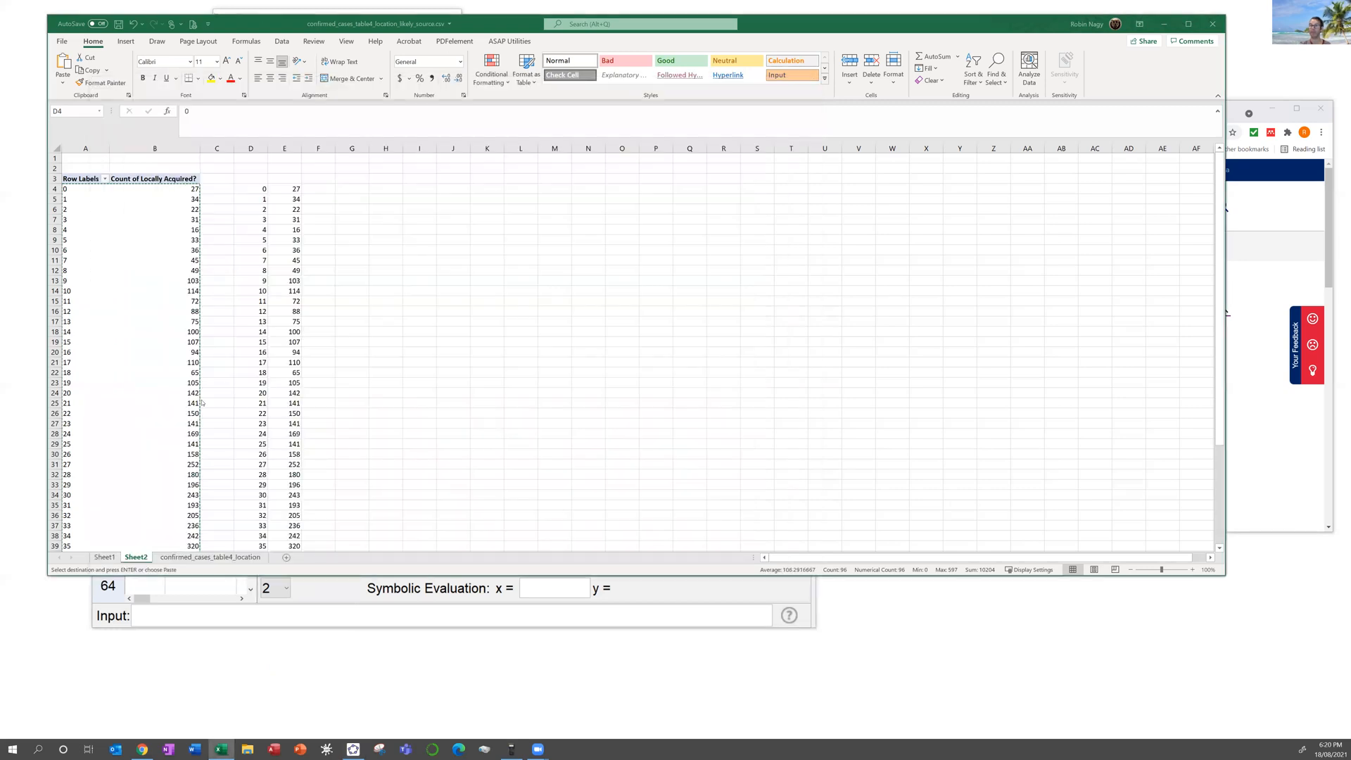
key("ctrl+v")
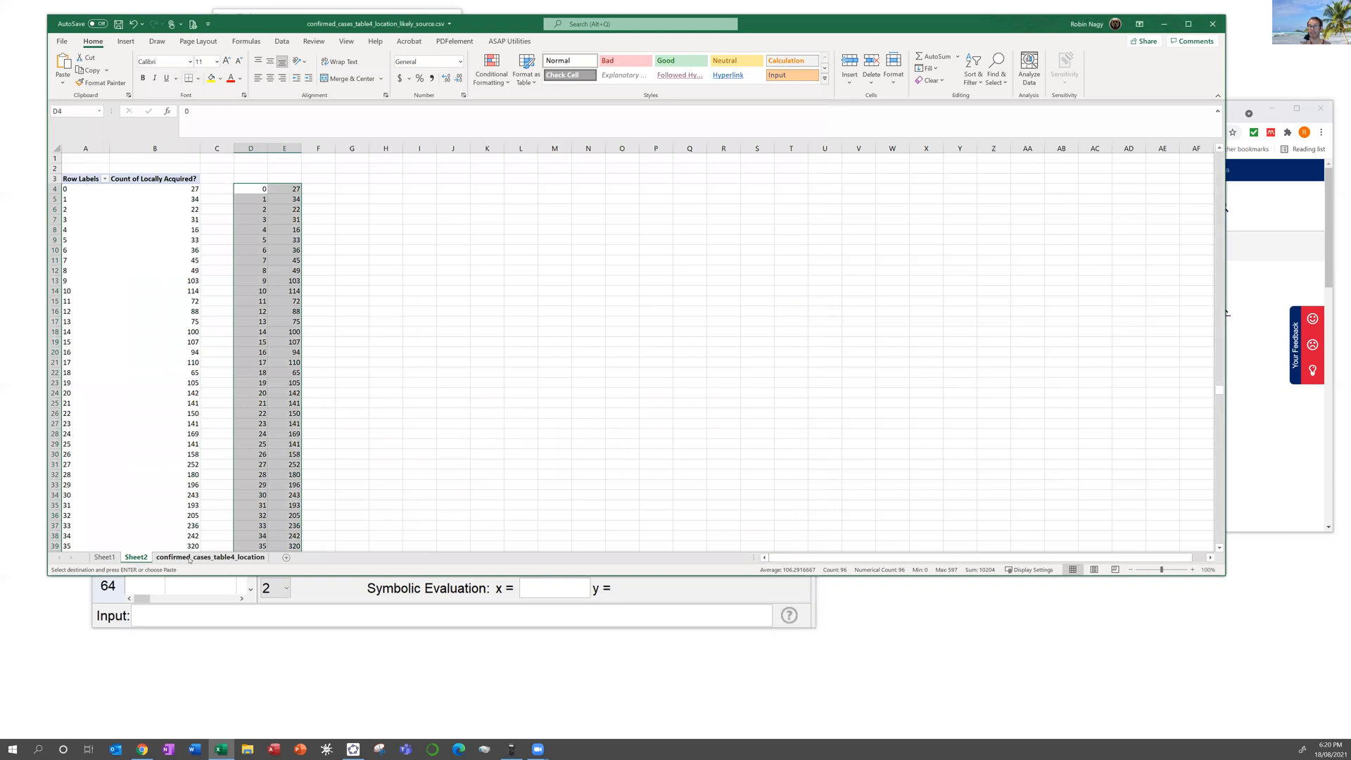
left_click(189, 558)
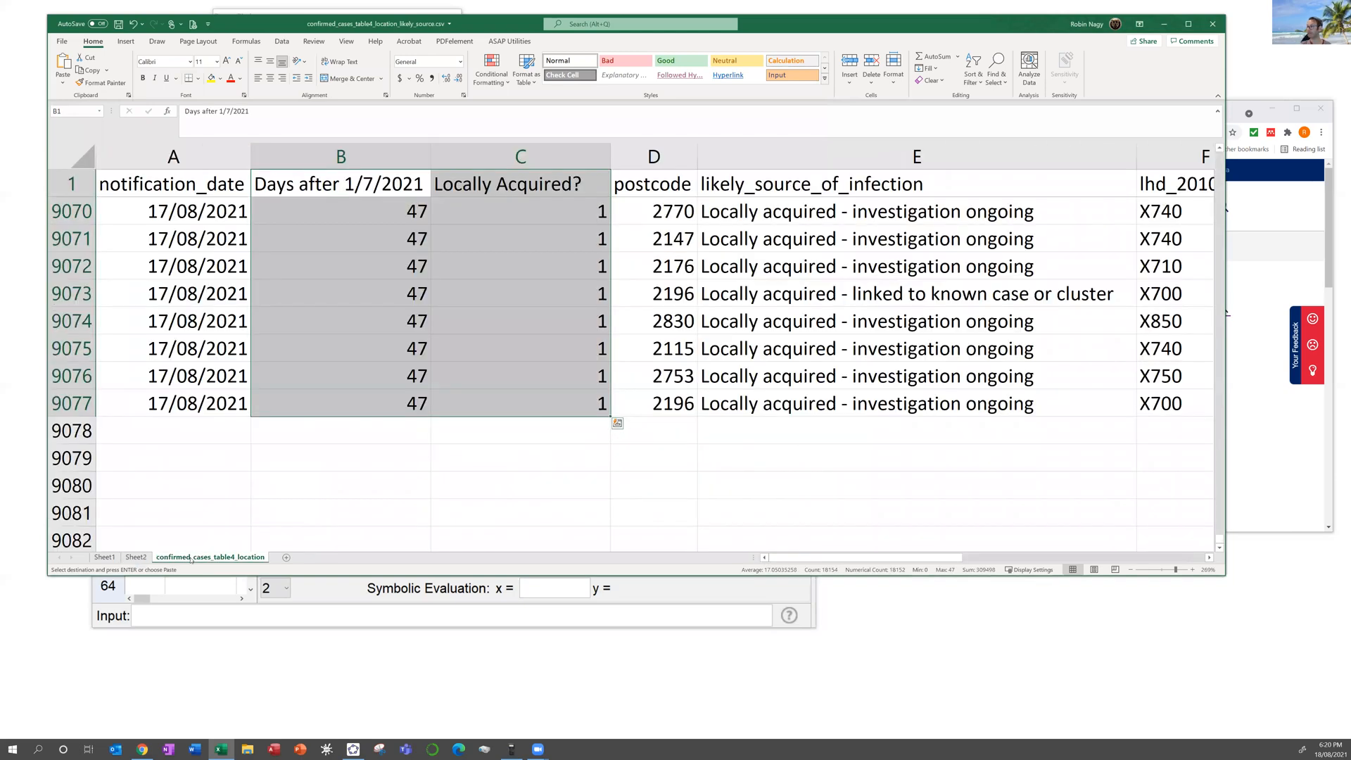
left_click(137, 558)
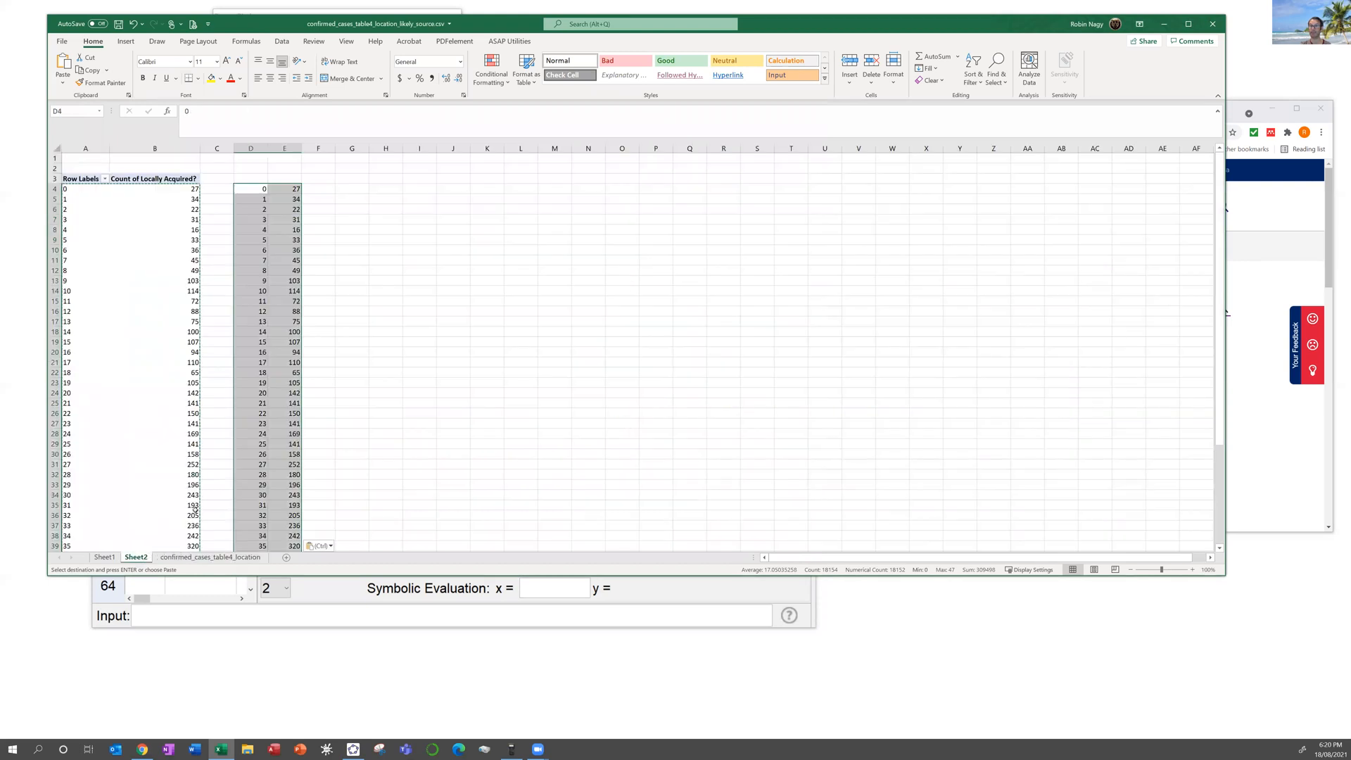
Step: Enter day 48 in GeoGebra spreadsheet cell A49
left_click(304, 617)
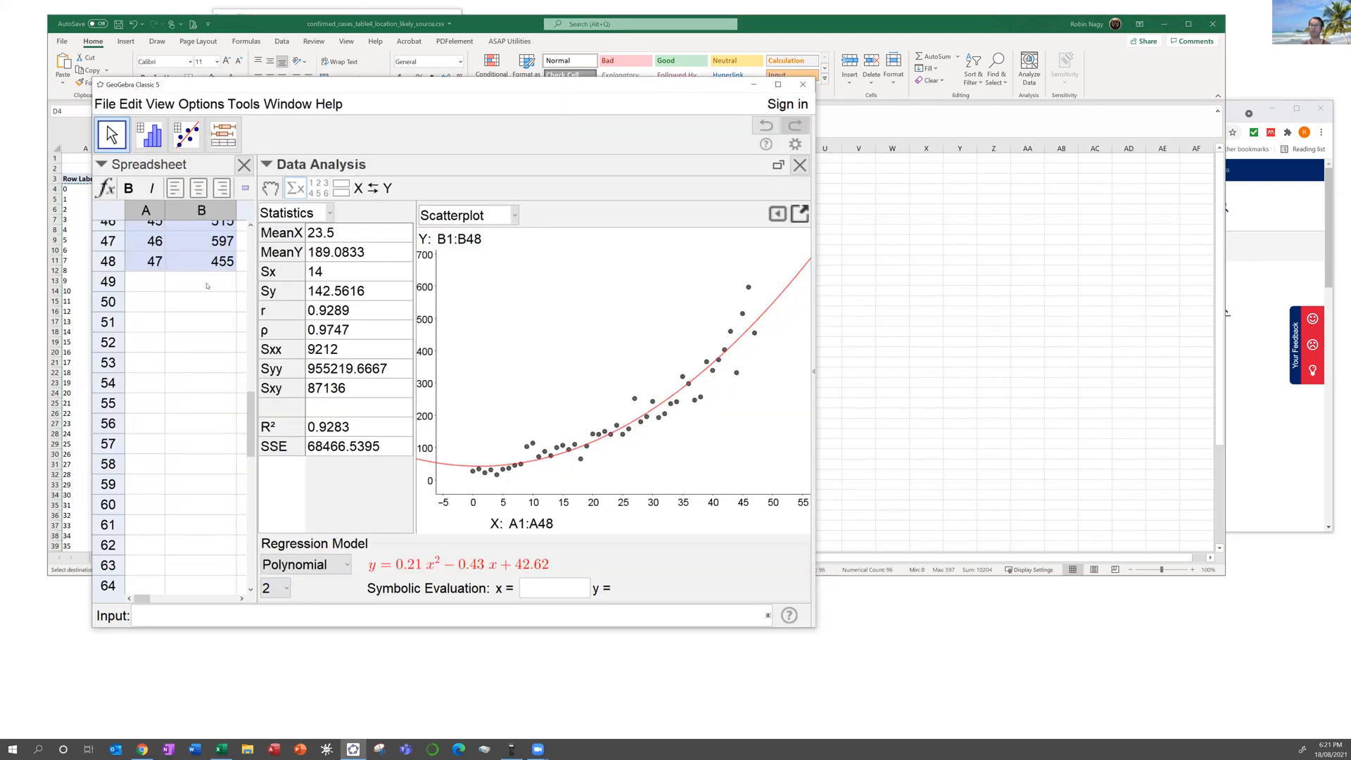
left_click(143, 284)
type("48")
key("Tab")
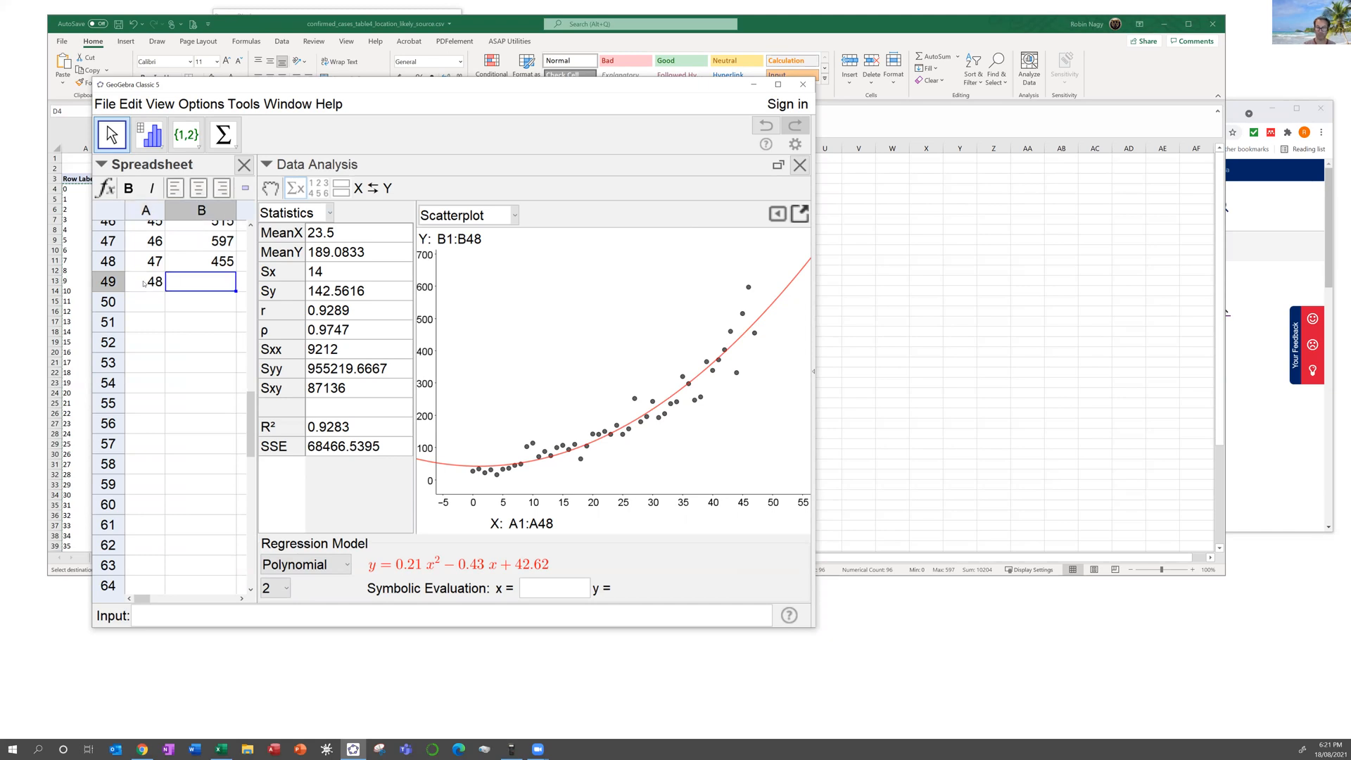
Step: Open the NSW Health COVID-19 statistics page (up to 8pm 17 August 2021) and view its cases table
left_click(1328, 227)
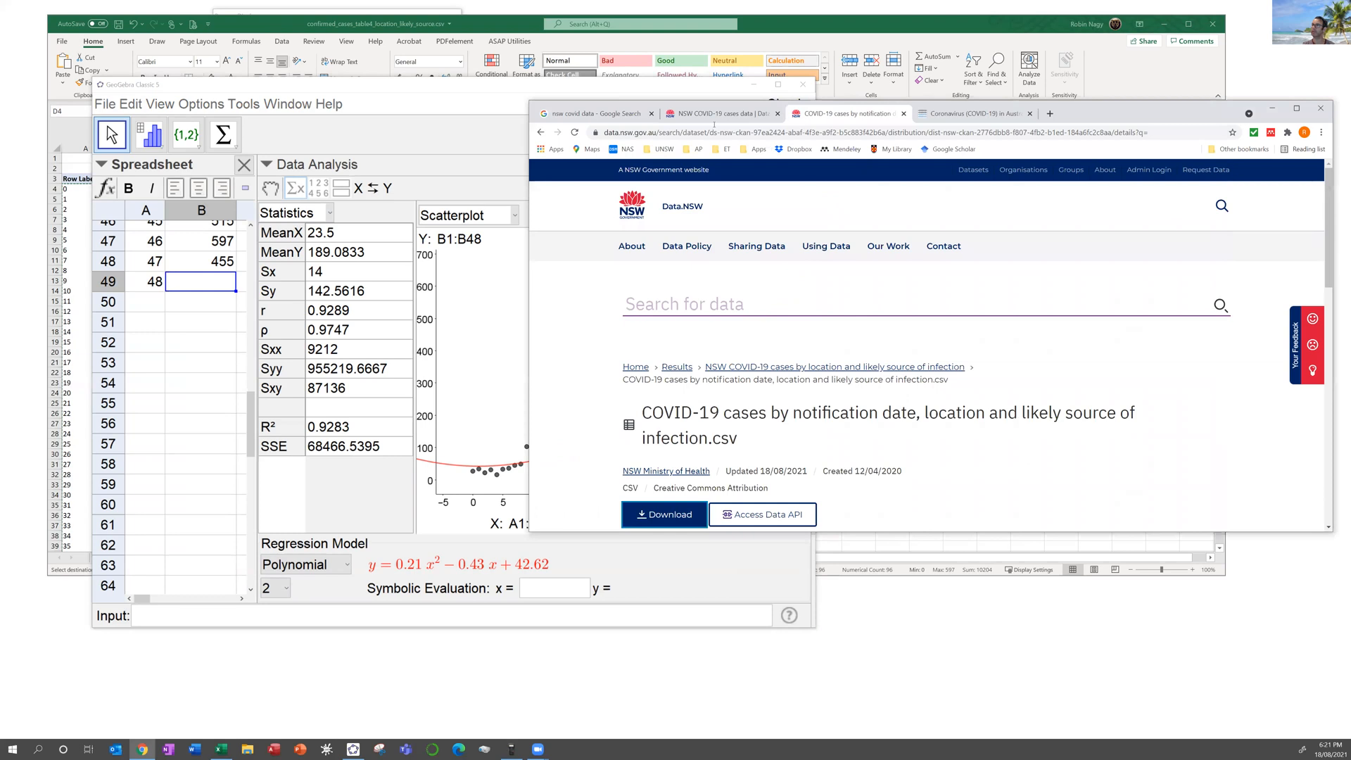
left_click(603, 114)
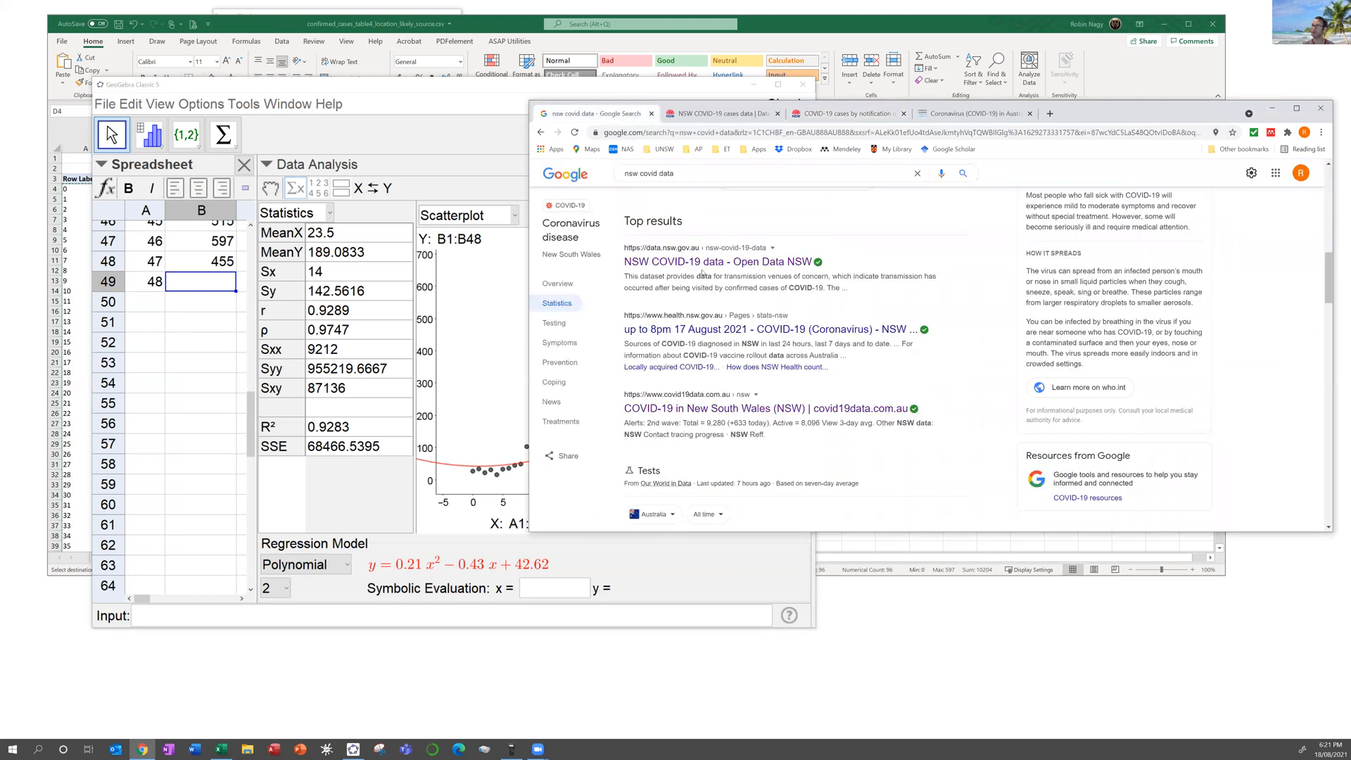
left_click(703, 328)
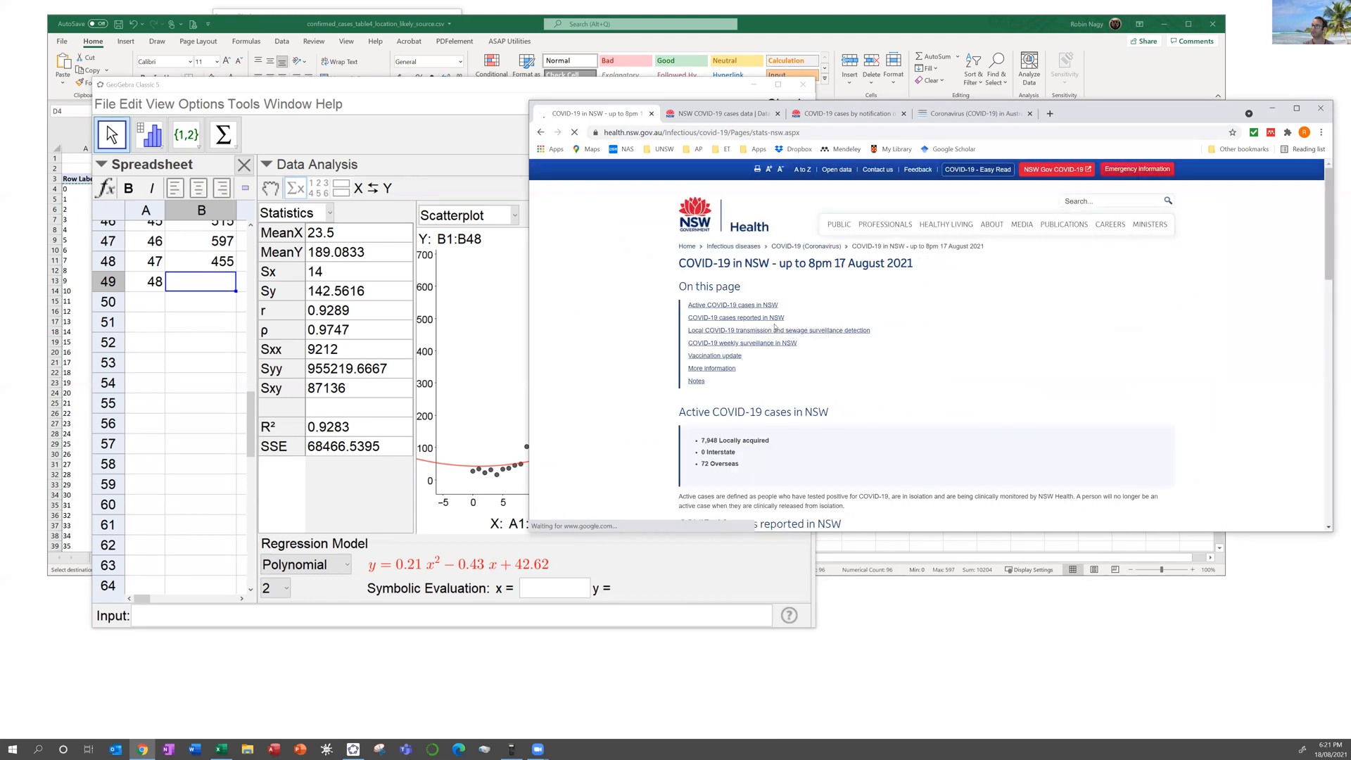
scroll(773, 316, "down", 10)
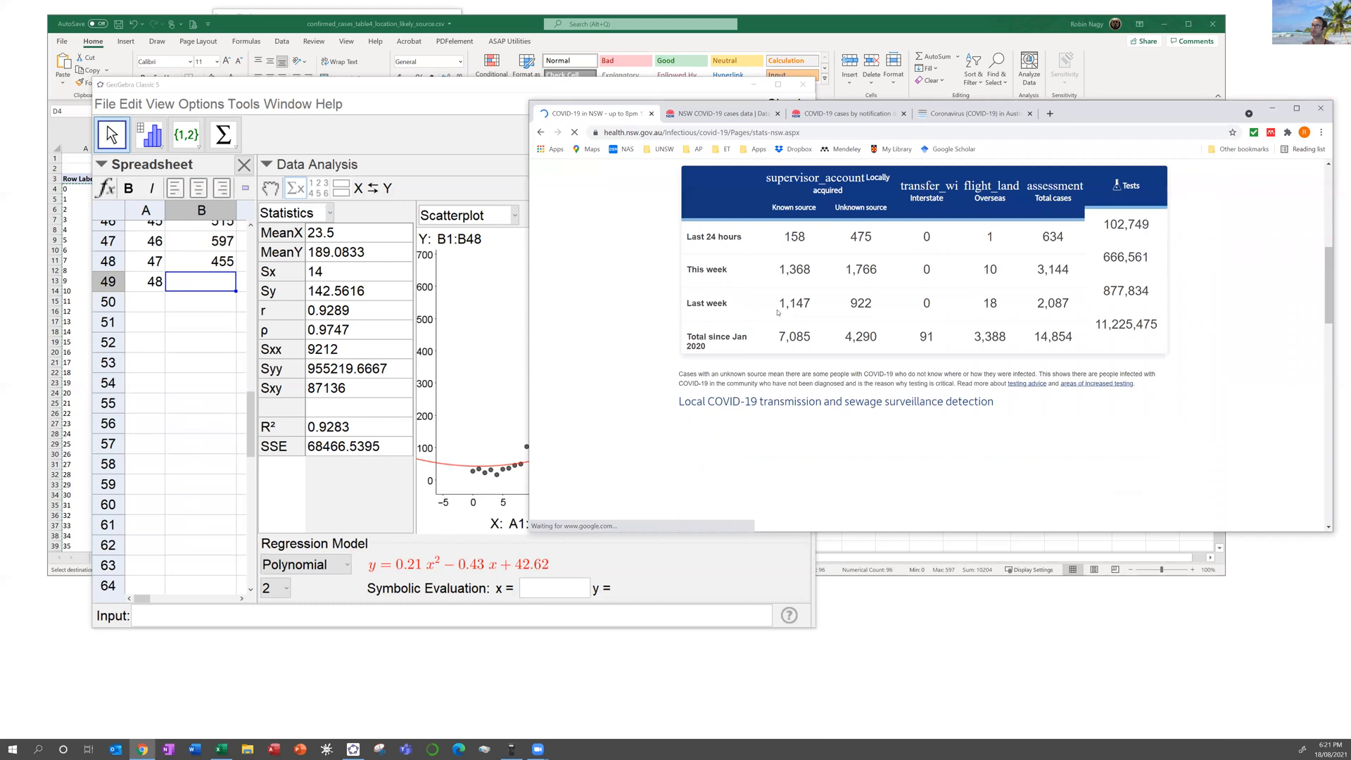
scroll(855, 301, "up", 1)
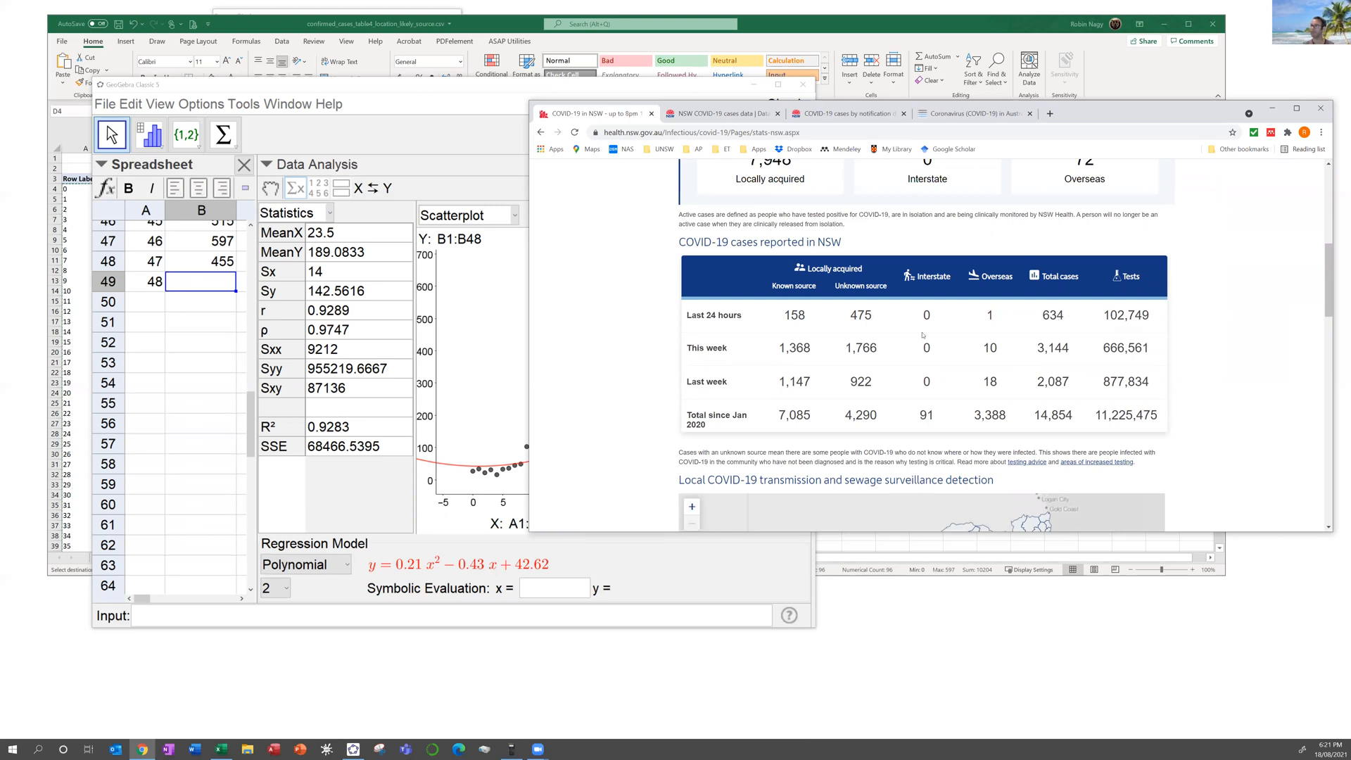
left_click(209, 280)
Step: Enter 633 cases in cell B49 and close the old Data Analysis view
type("633")
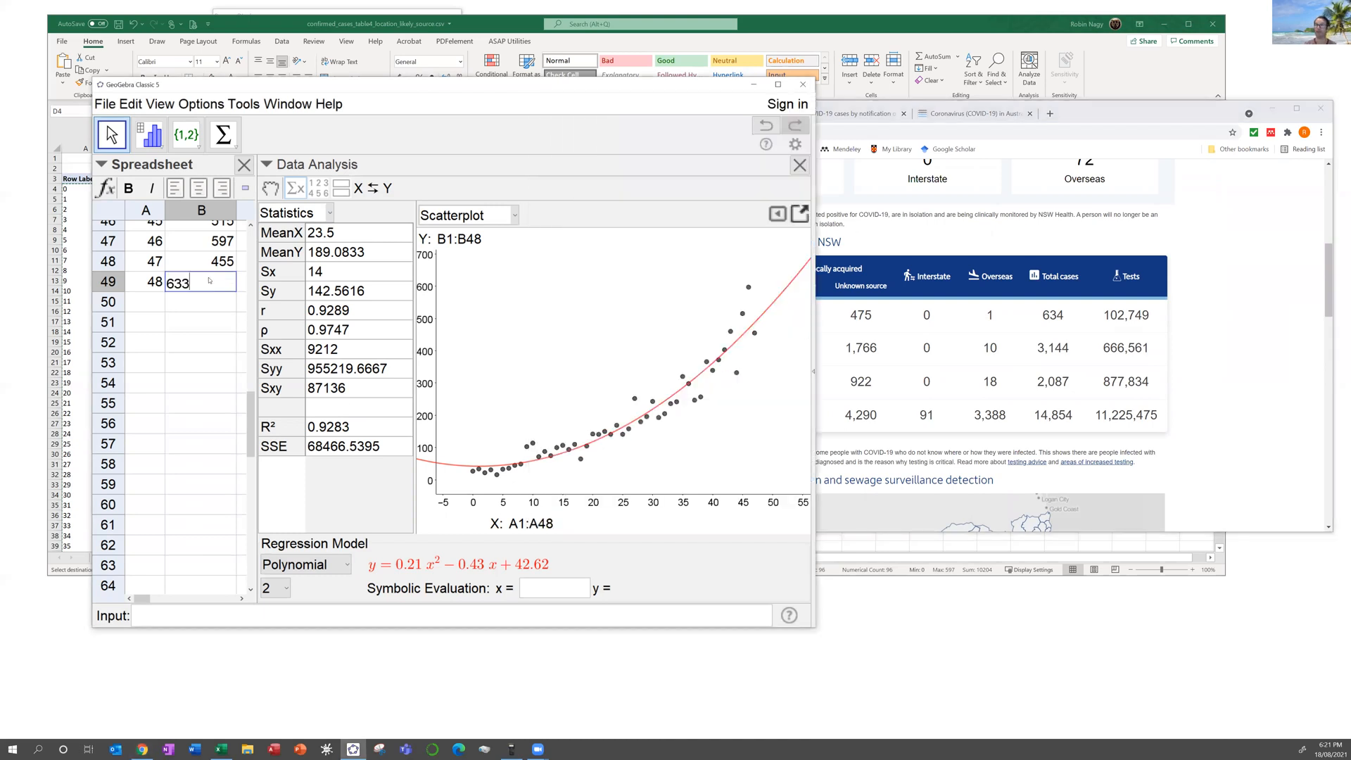
key("Tab")
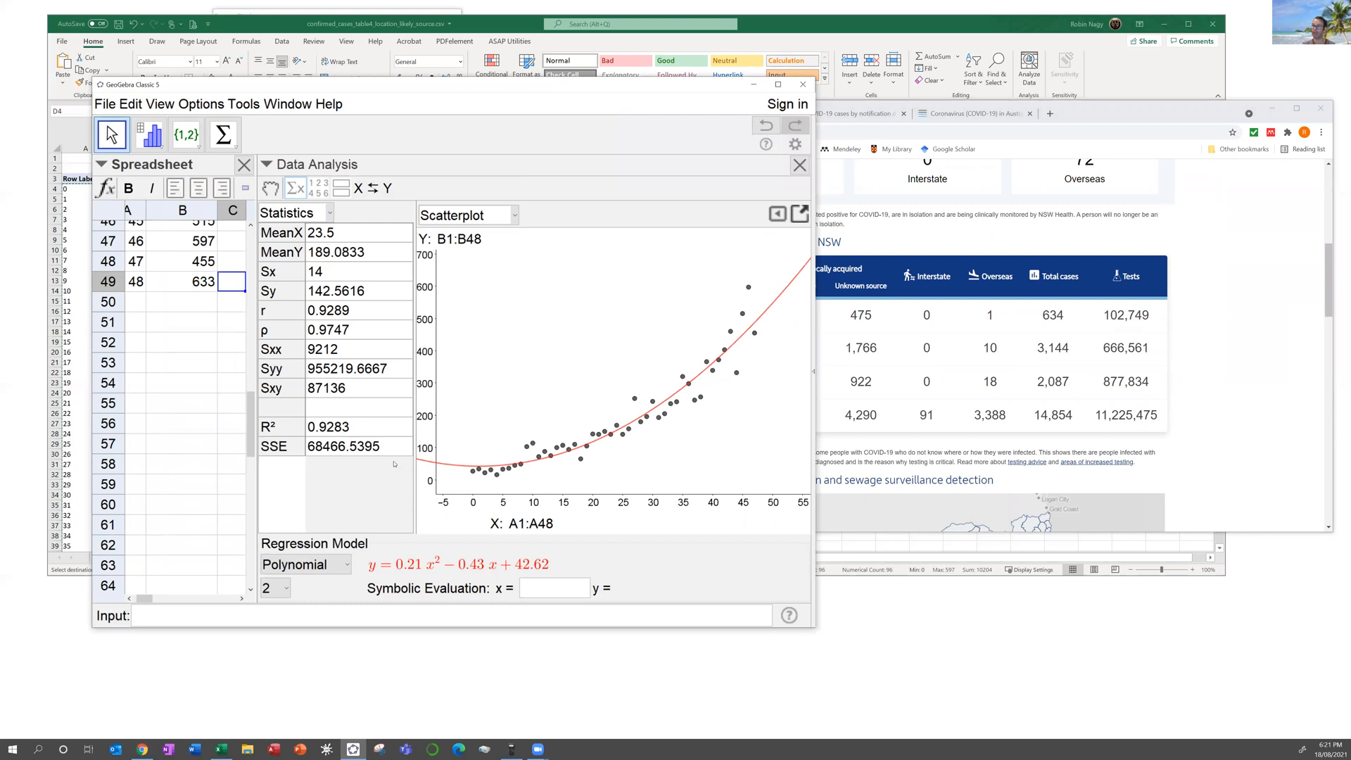
left_click(175, 288)
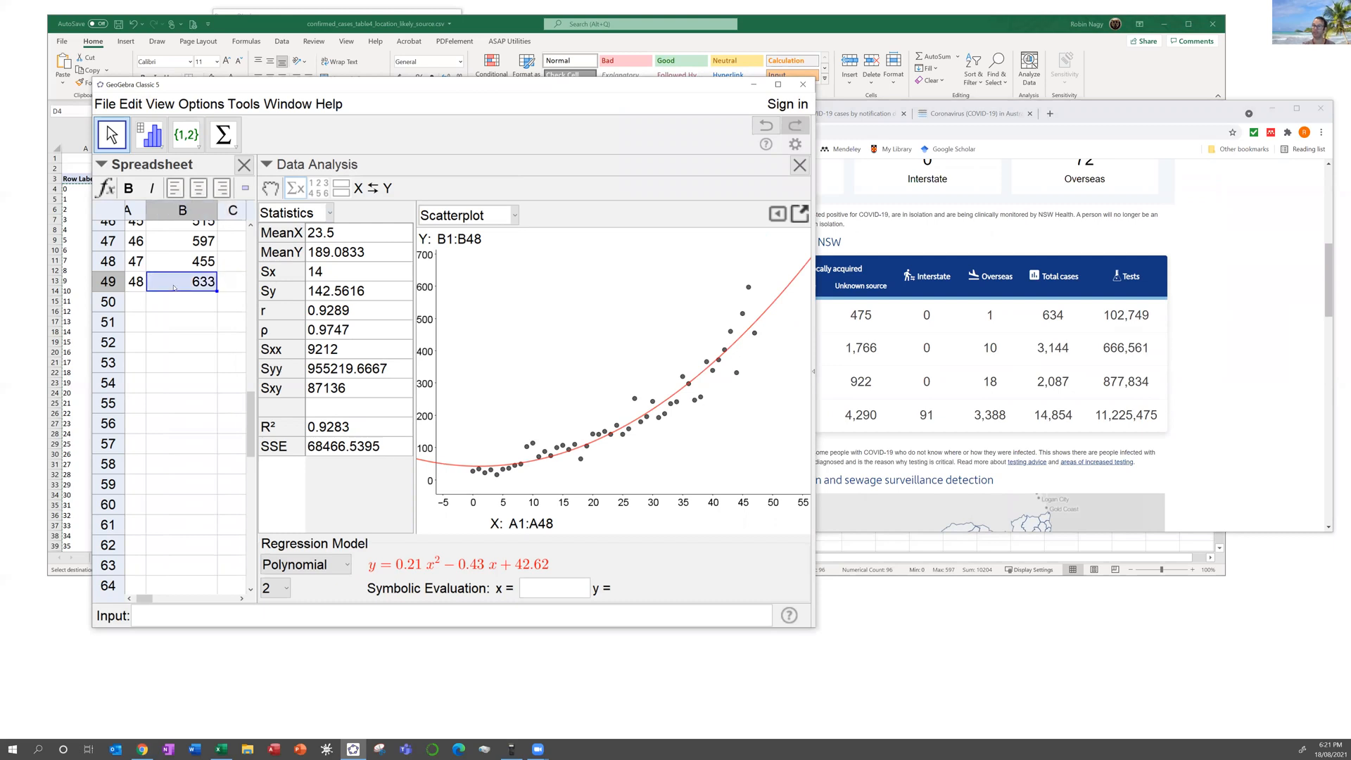
left_click(801, 164)
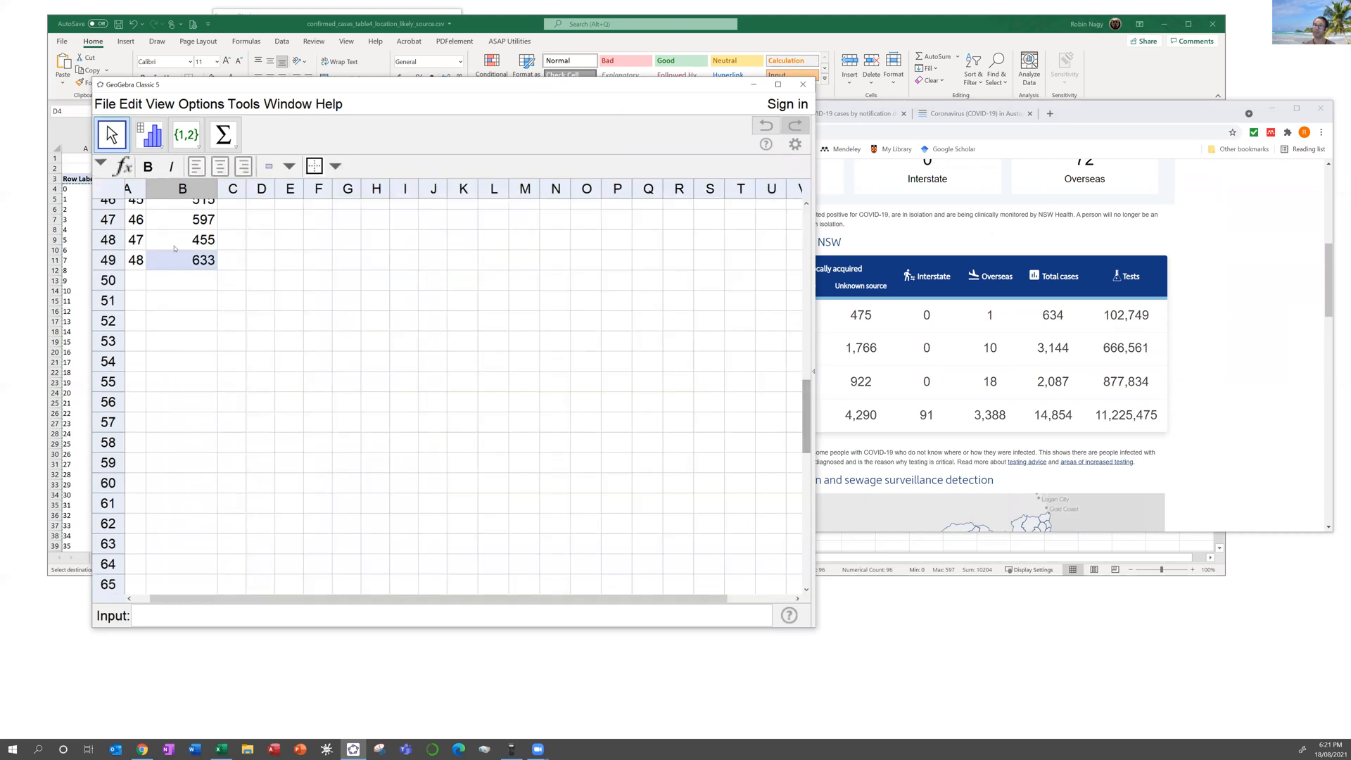
Step: Select all day and case data in A1:B49
left_click_drag(176, 260, 54, 74)
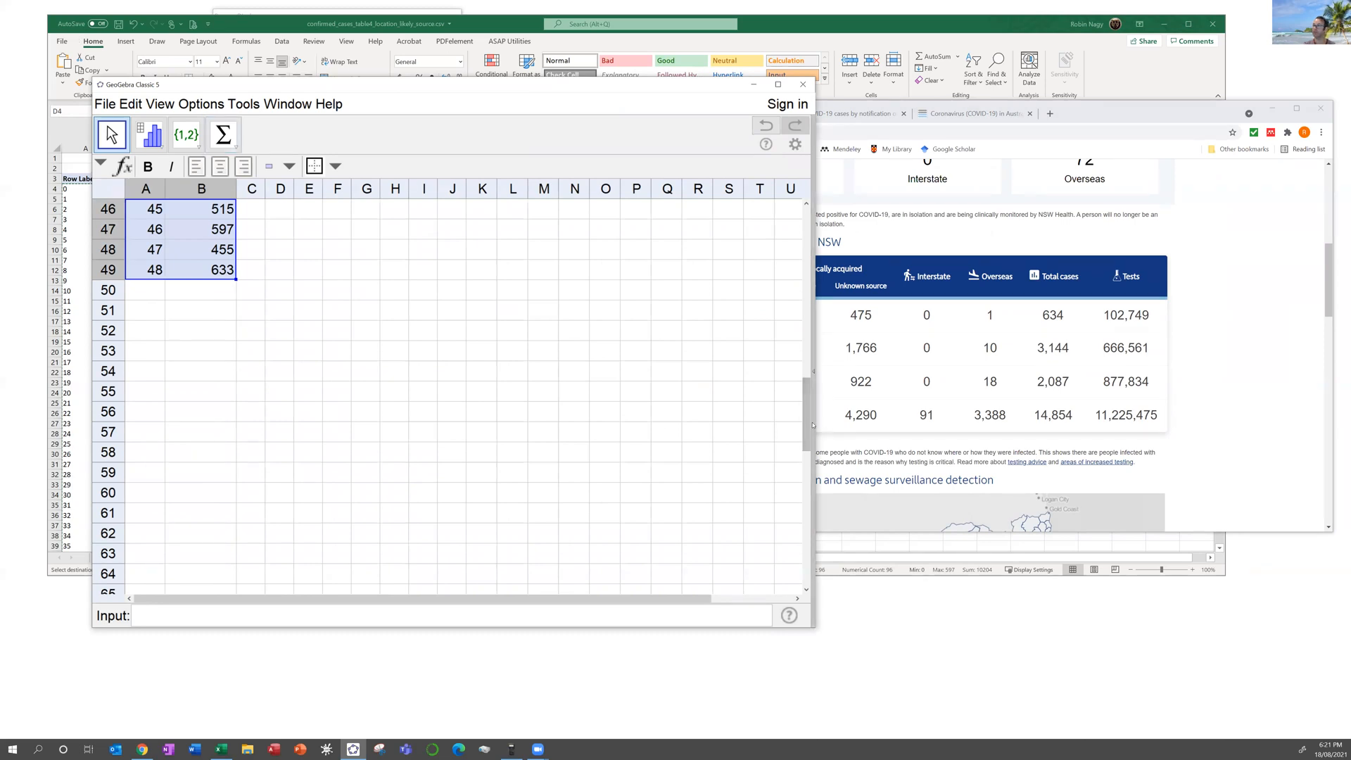
left_click_drag(808, 420, 808, 246)
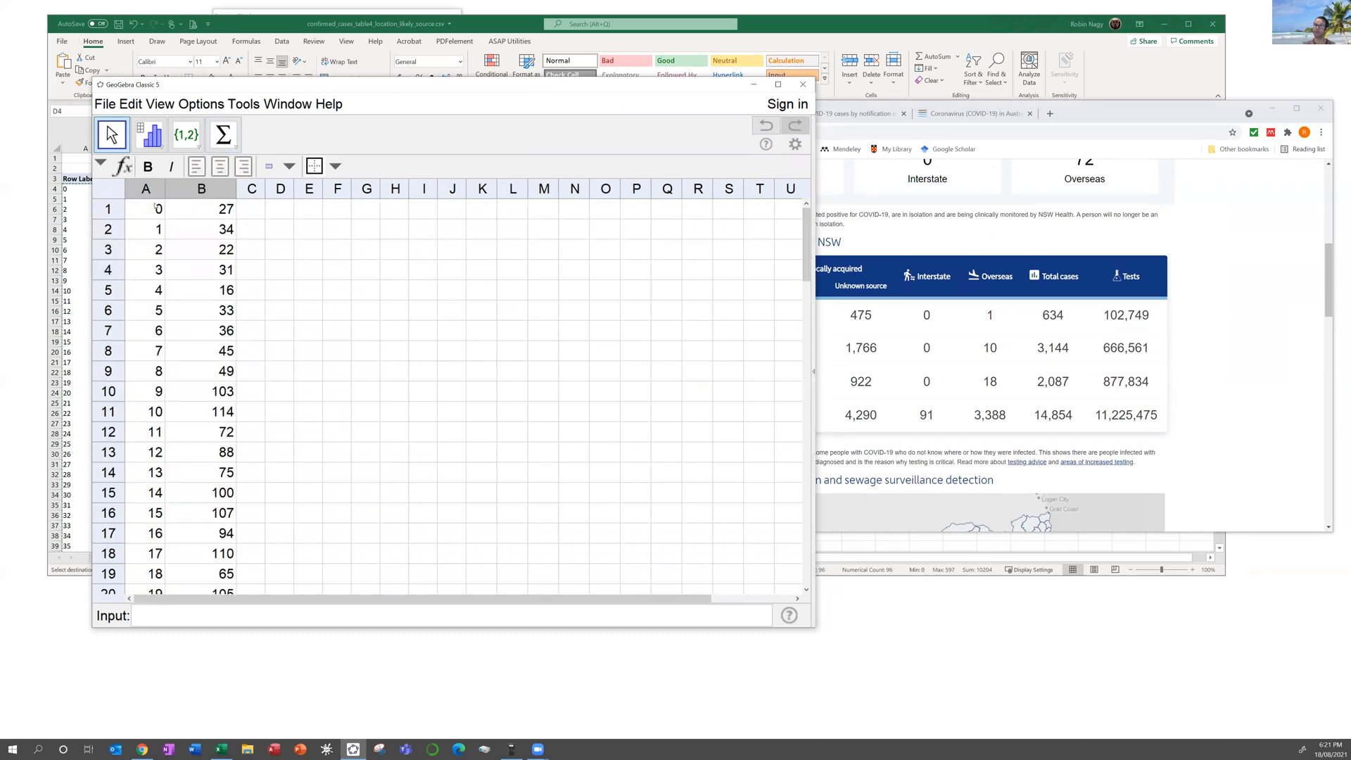
left_click_drag(143, 209, 220, 301)
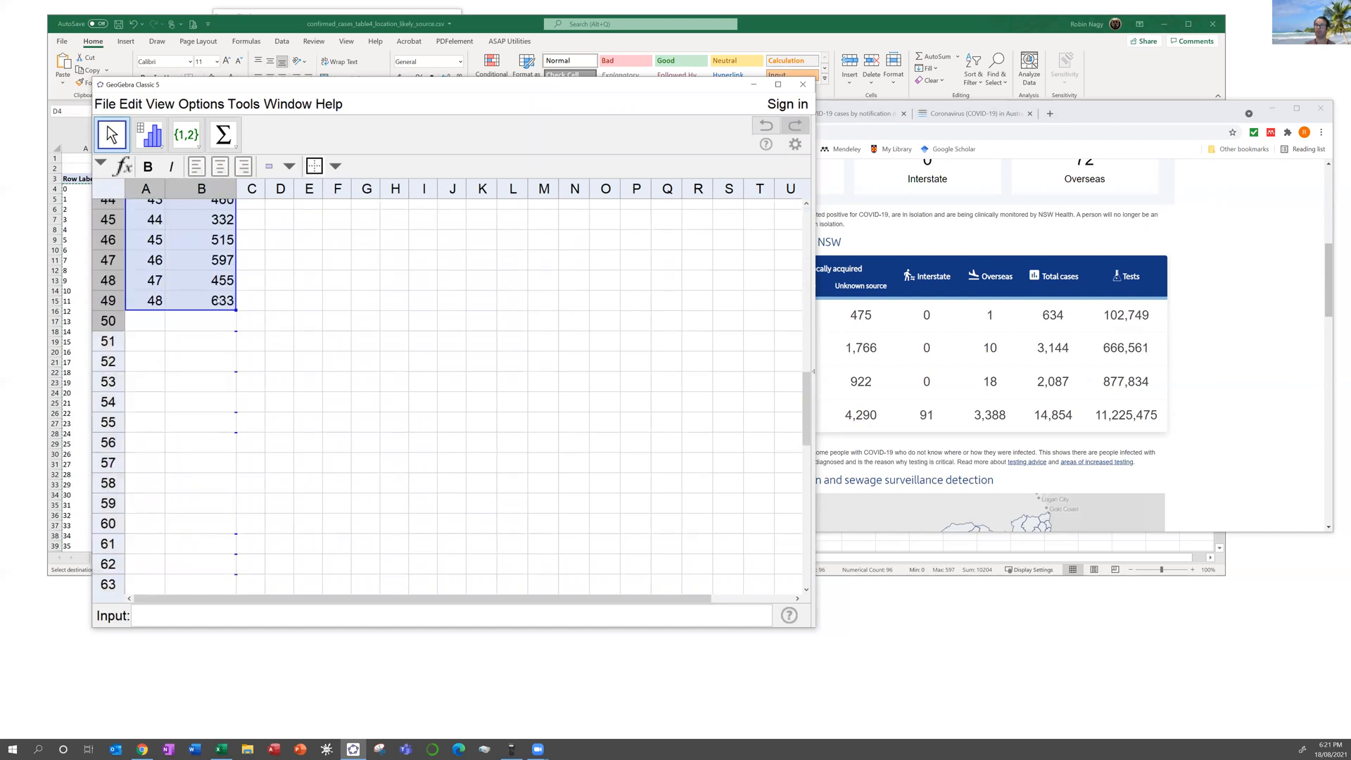
Step: Run Two Variable Regression Analysis on the data with a Polynomial regression model
left_click(162, 145)
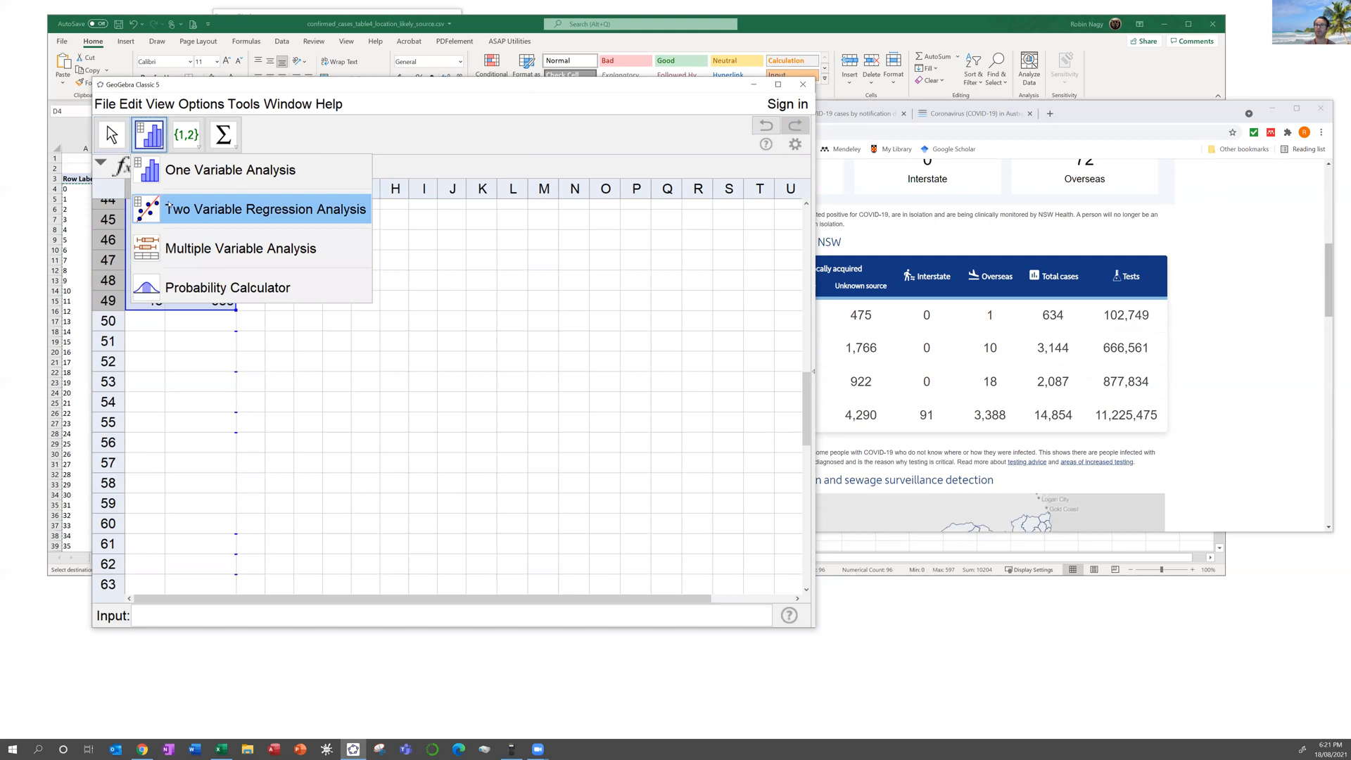
left_click(184, 209)
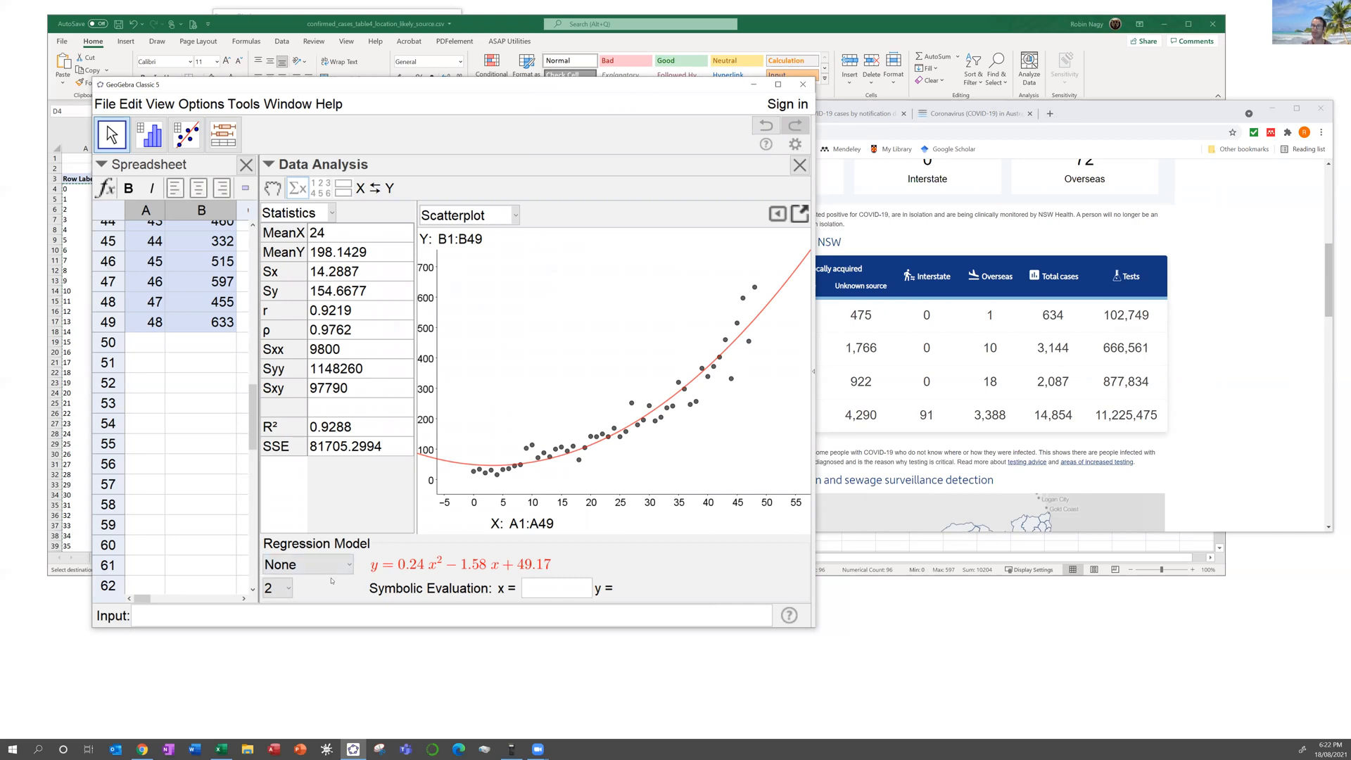
left_click(347, 566)
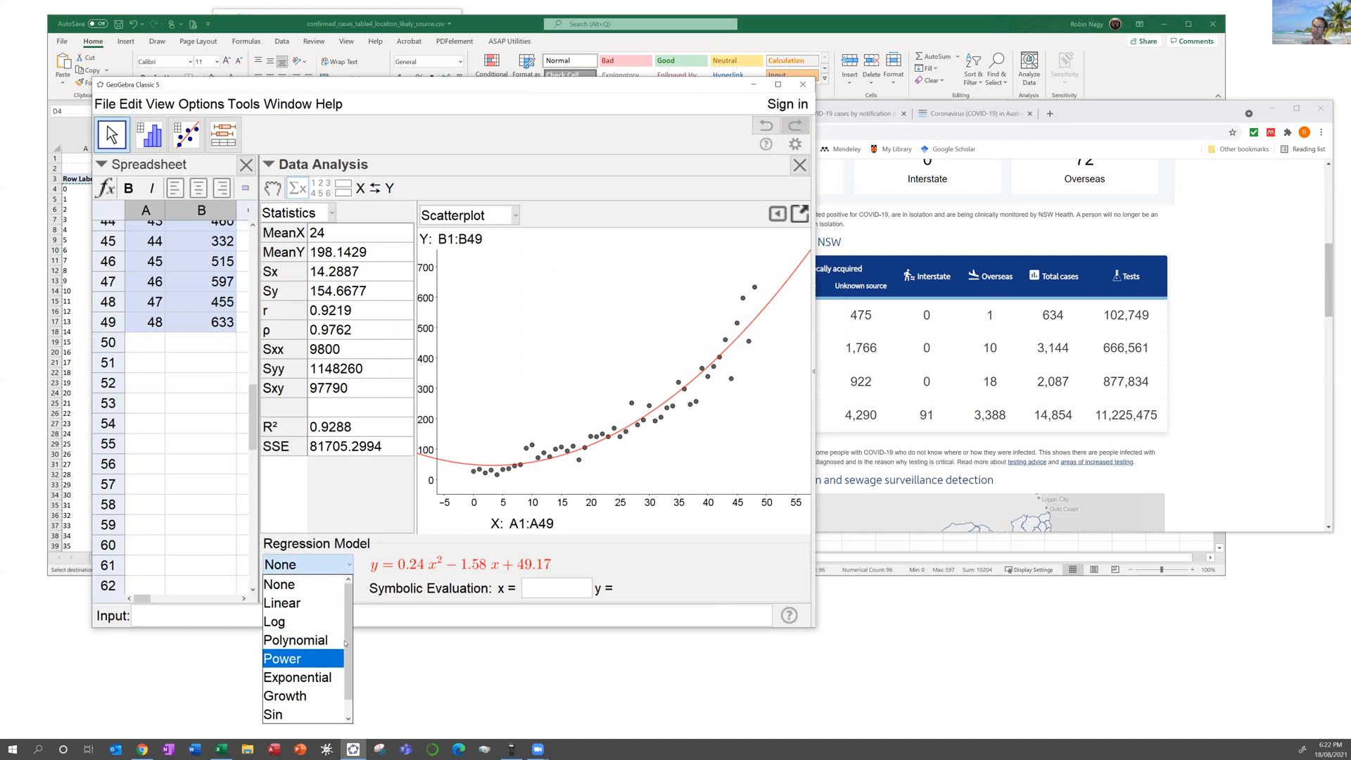
left_click(295, 640)
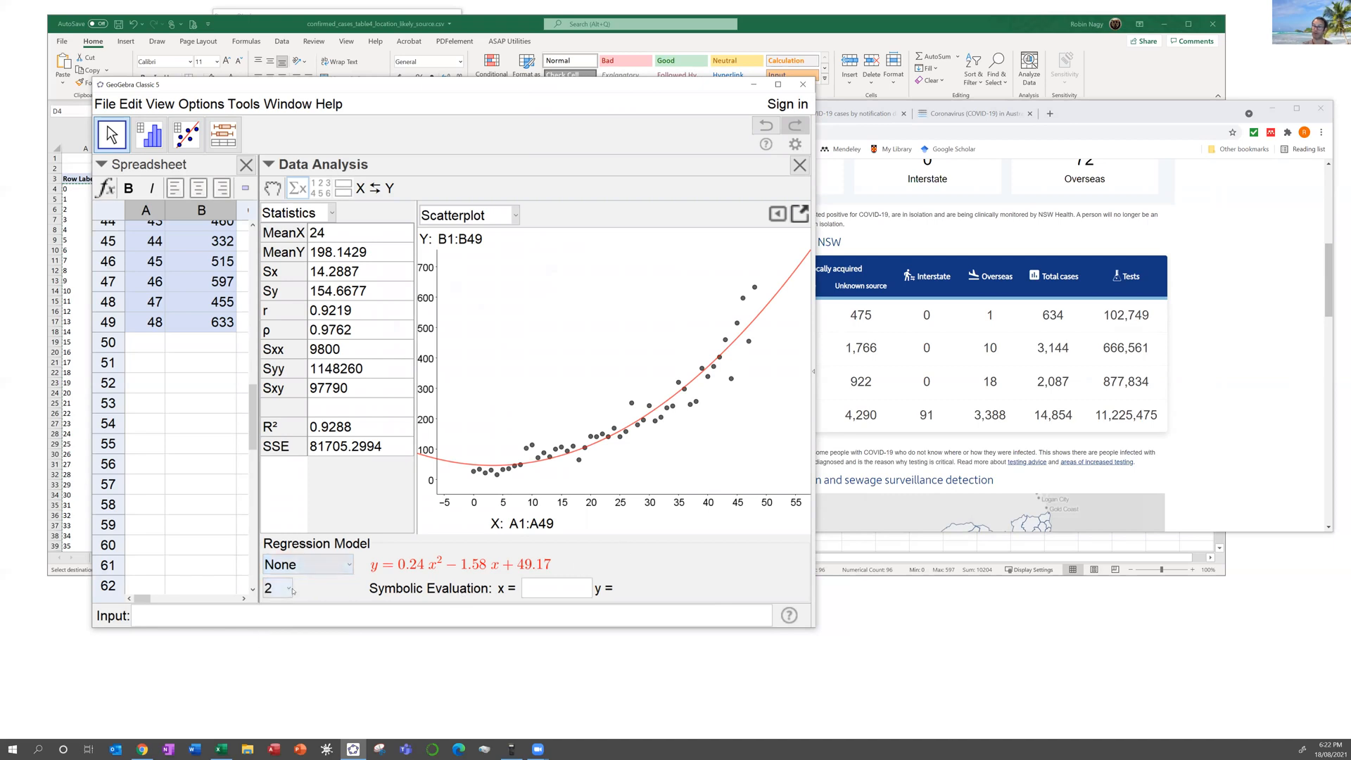
Step: Try cubic and quartic fits, then return to quadratic y = 0.24x² − 1.58x + 49.17
left_click(288, 589)
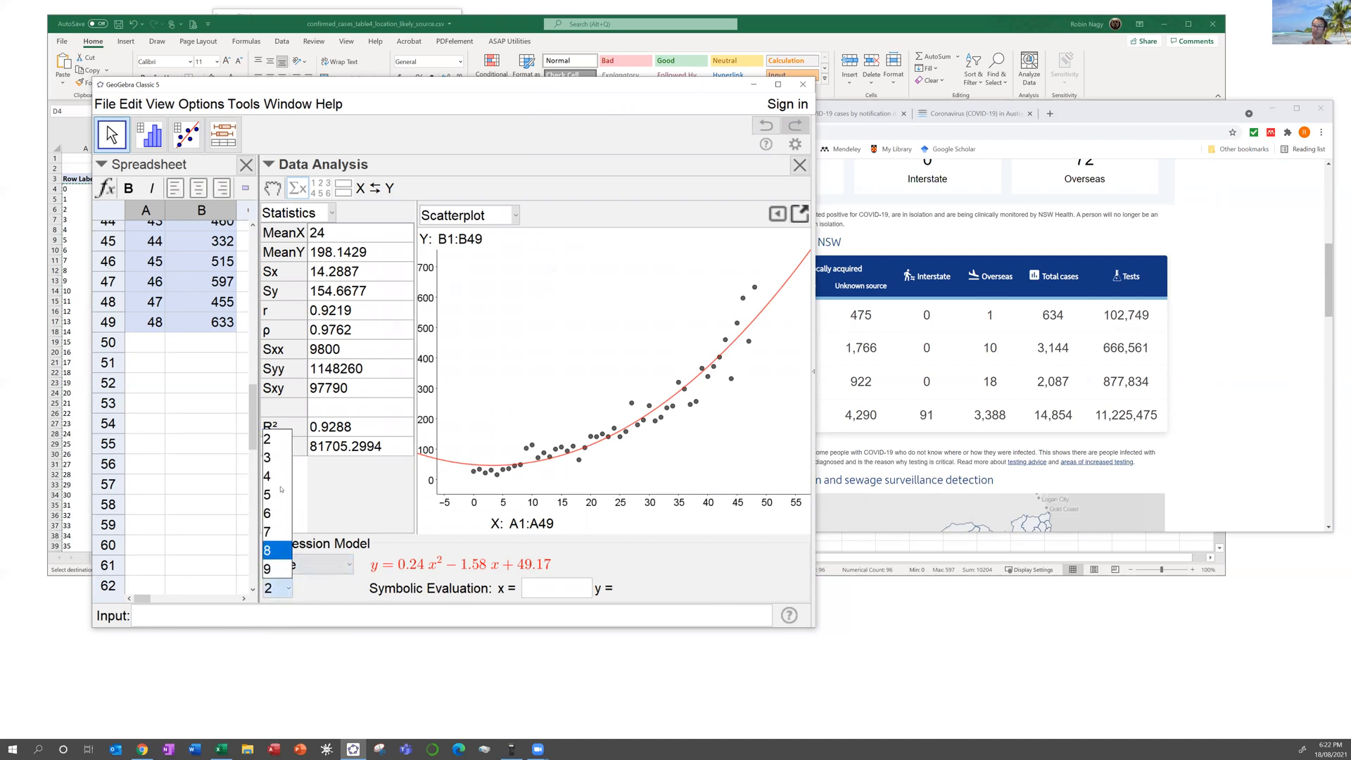
left_click(276, 459)
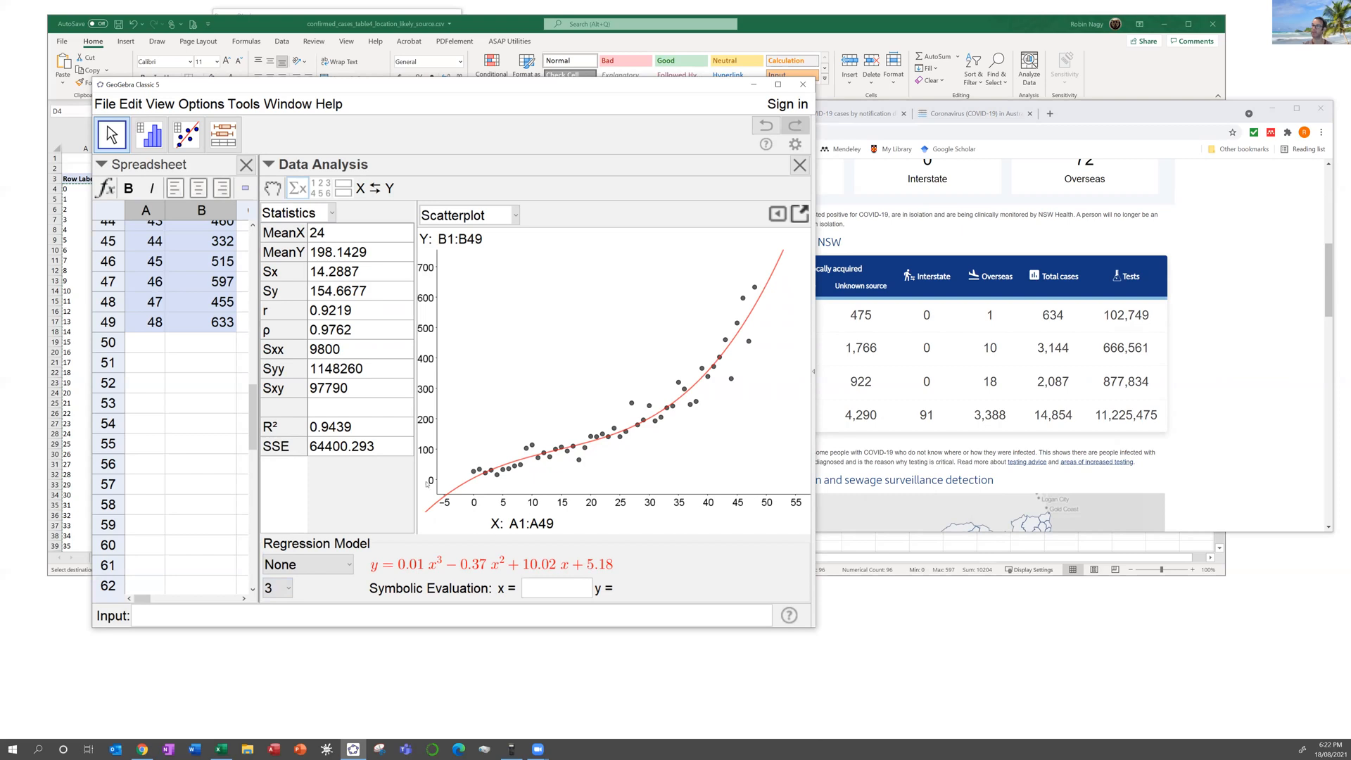
left_click(282, 590)
left_click(288, 485)
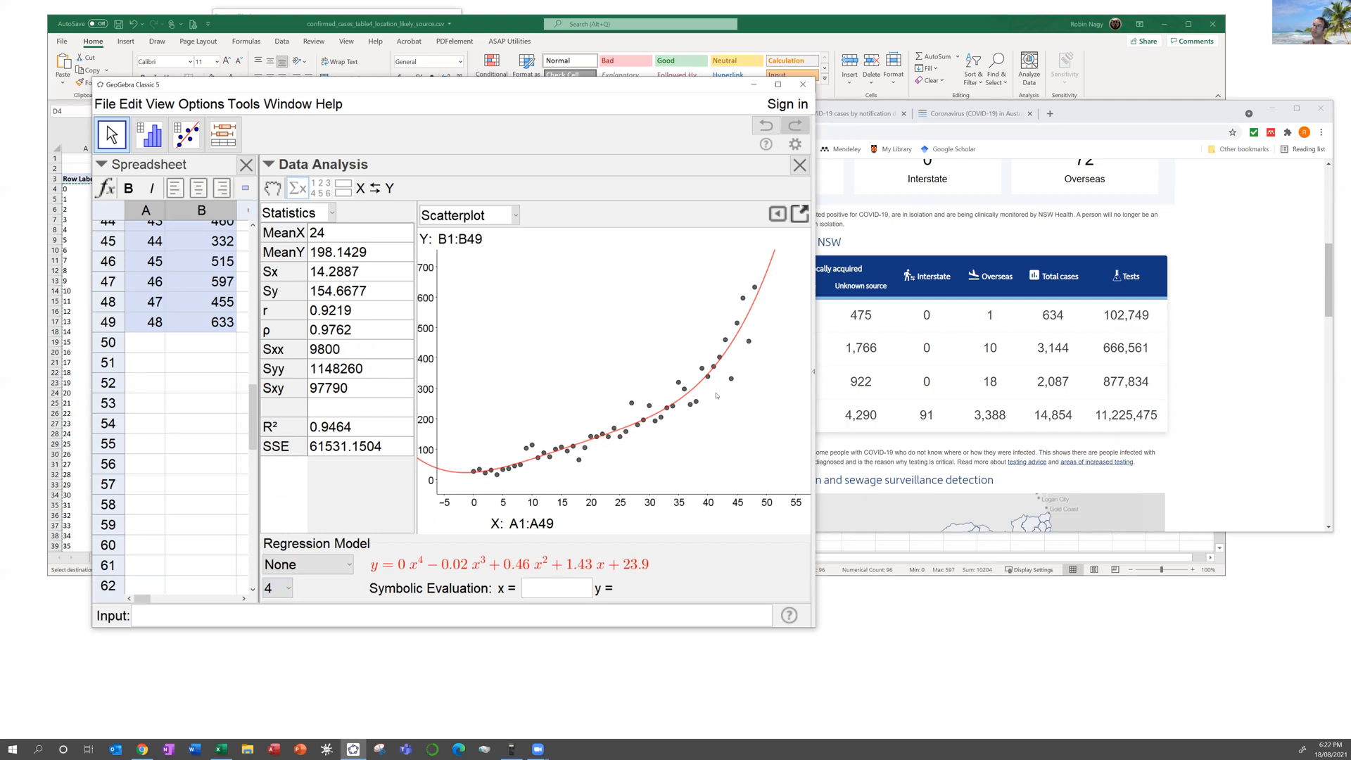
left_click(277, 588)
left_click(272, 440)
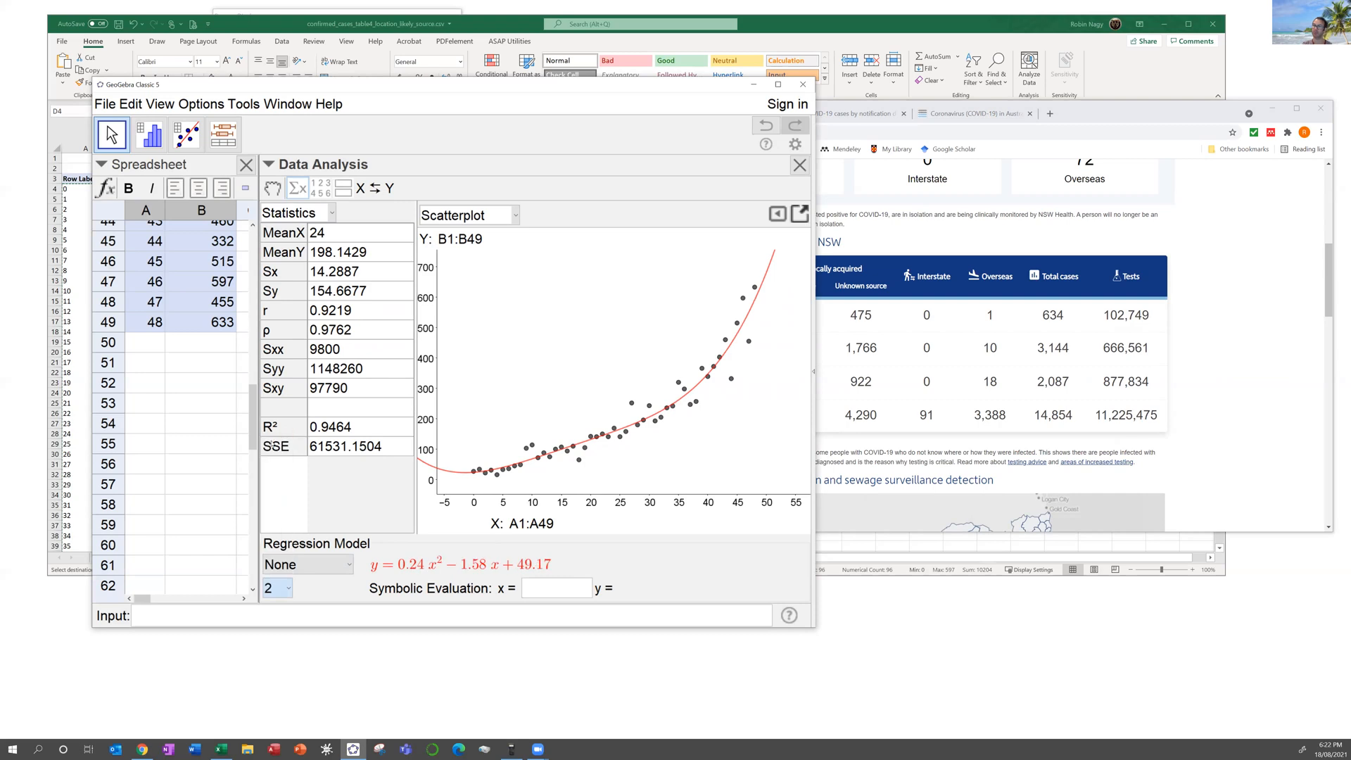
left_click(563, 591)
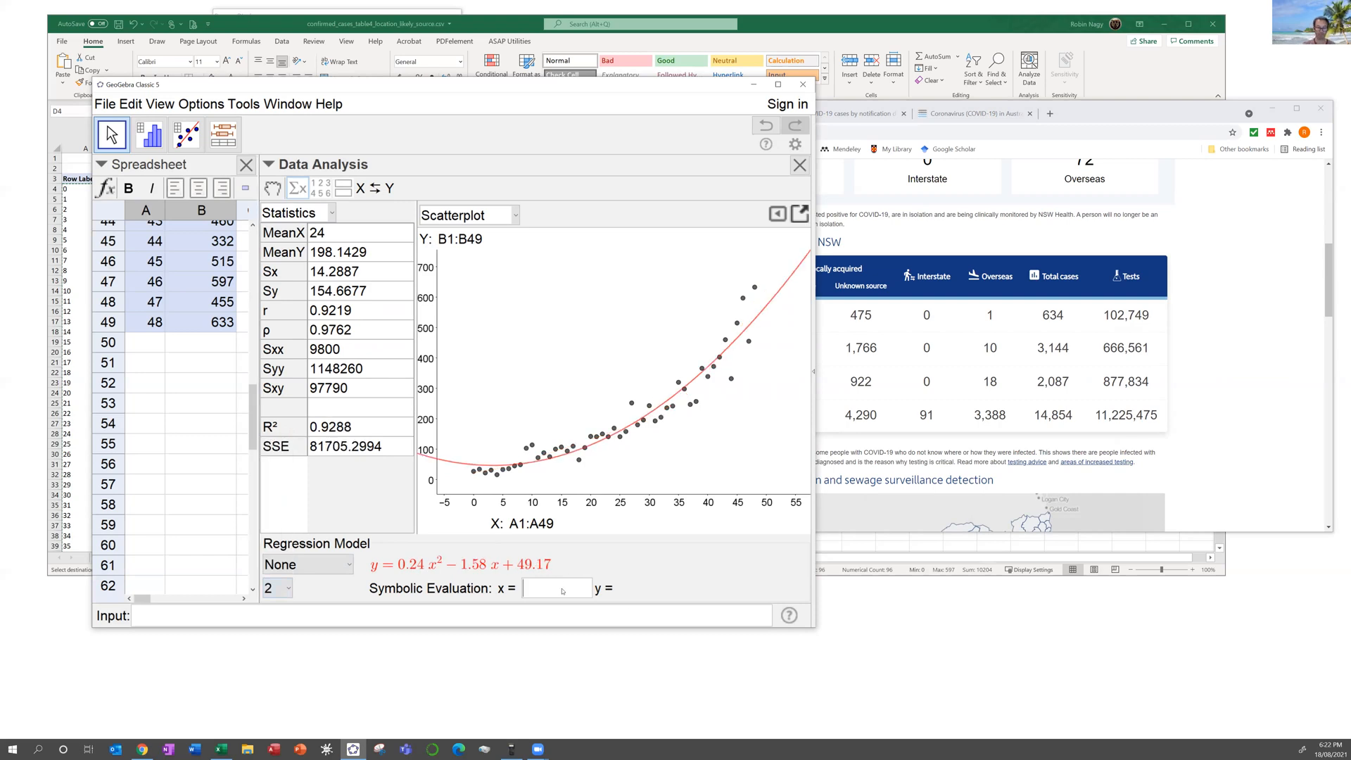
Step: Evaluate the model at x = 130, then refit as degree 4, predicting 47488.0461
type("130")
key("Return")
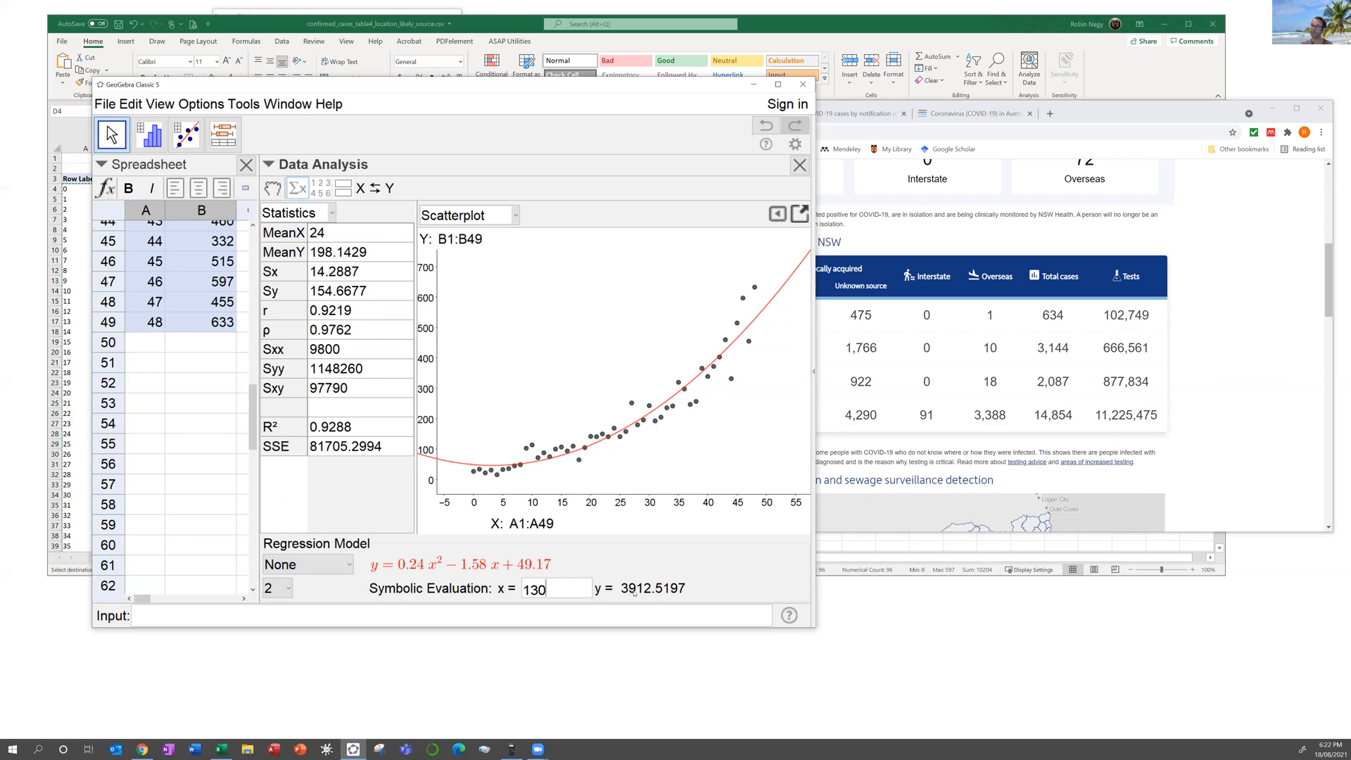
left_click(276, 589)
left_click(269, 477)
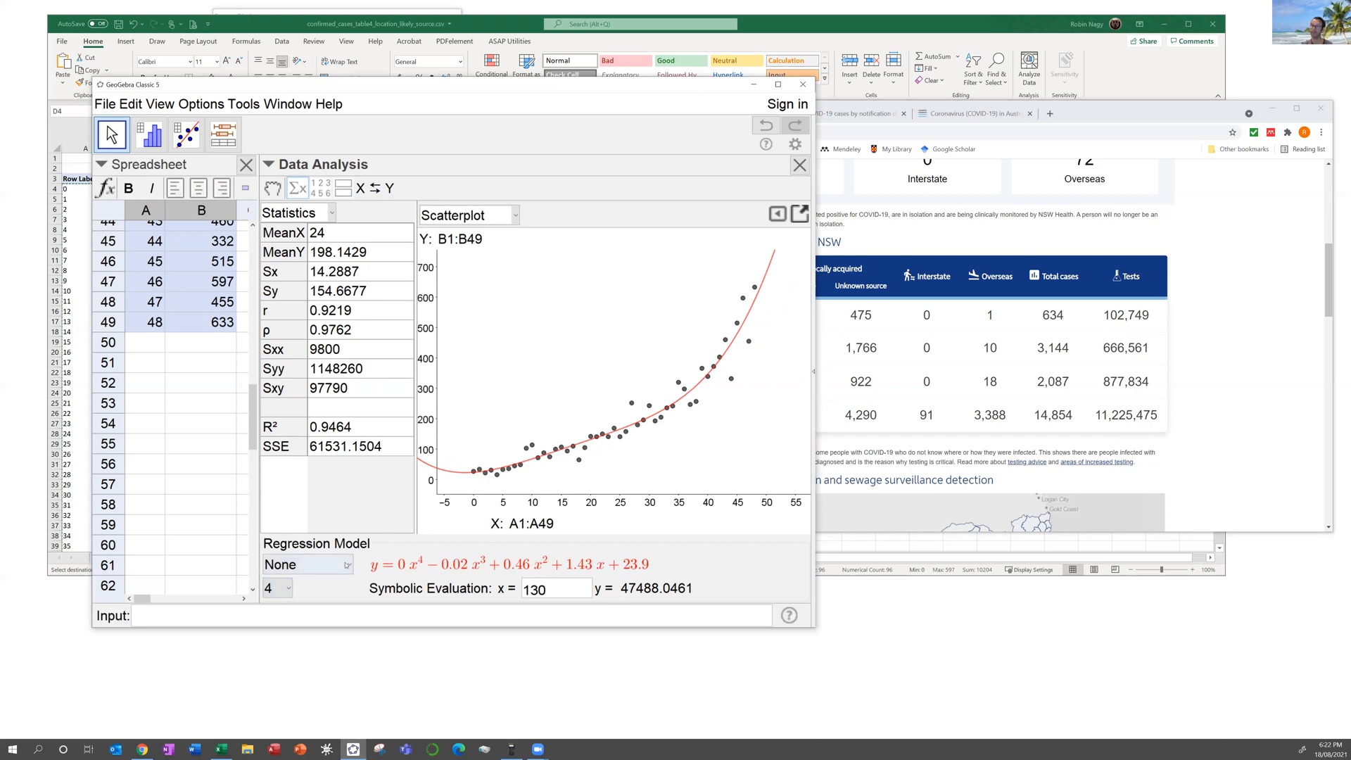
left_click(316, 565)
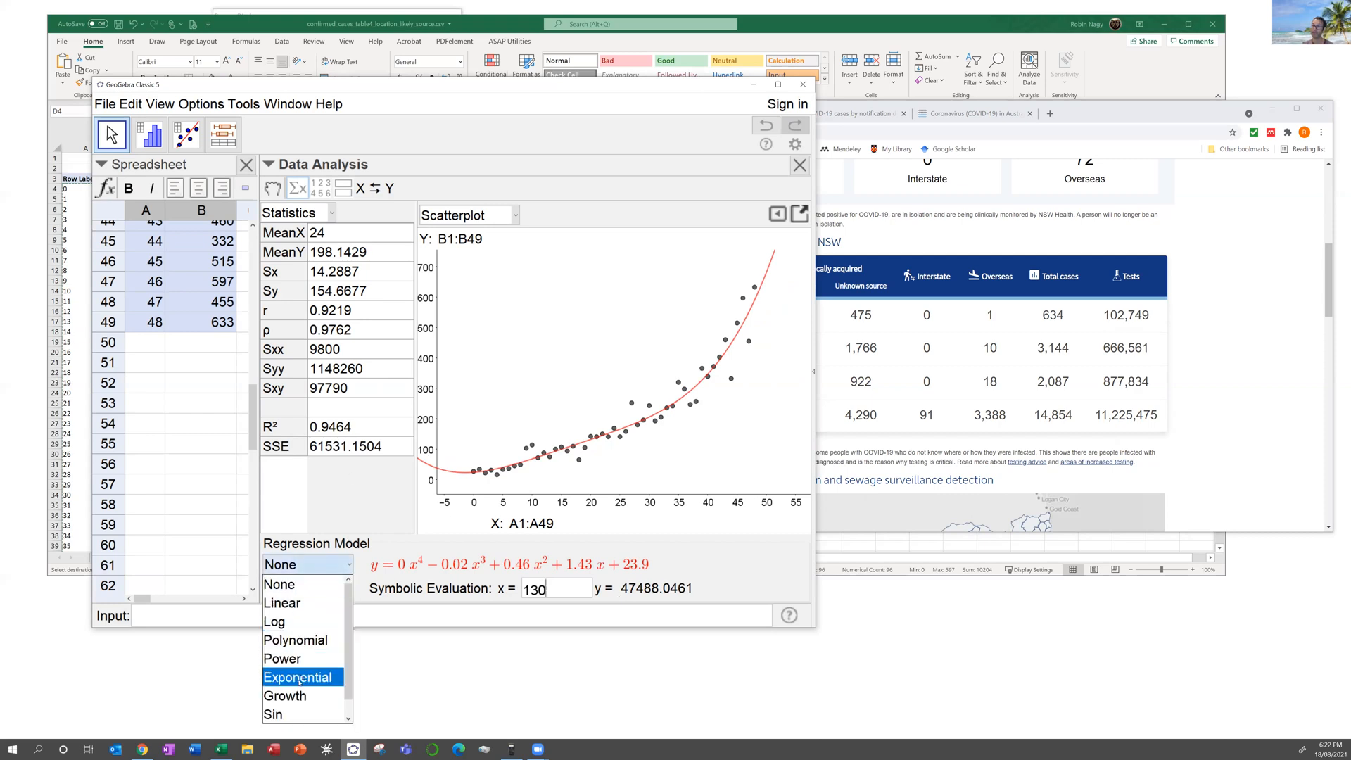
Step: Switch to an exponential fit, y = 31.75e^(0.06x), predicting 97127.2958 at x = 130
left_click(299, 681)
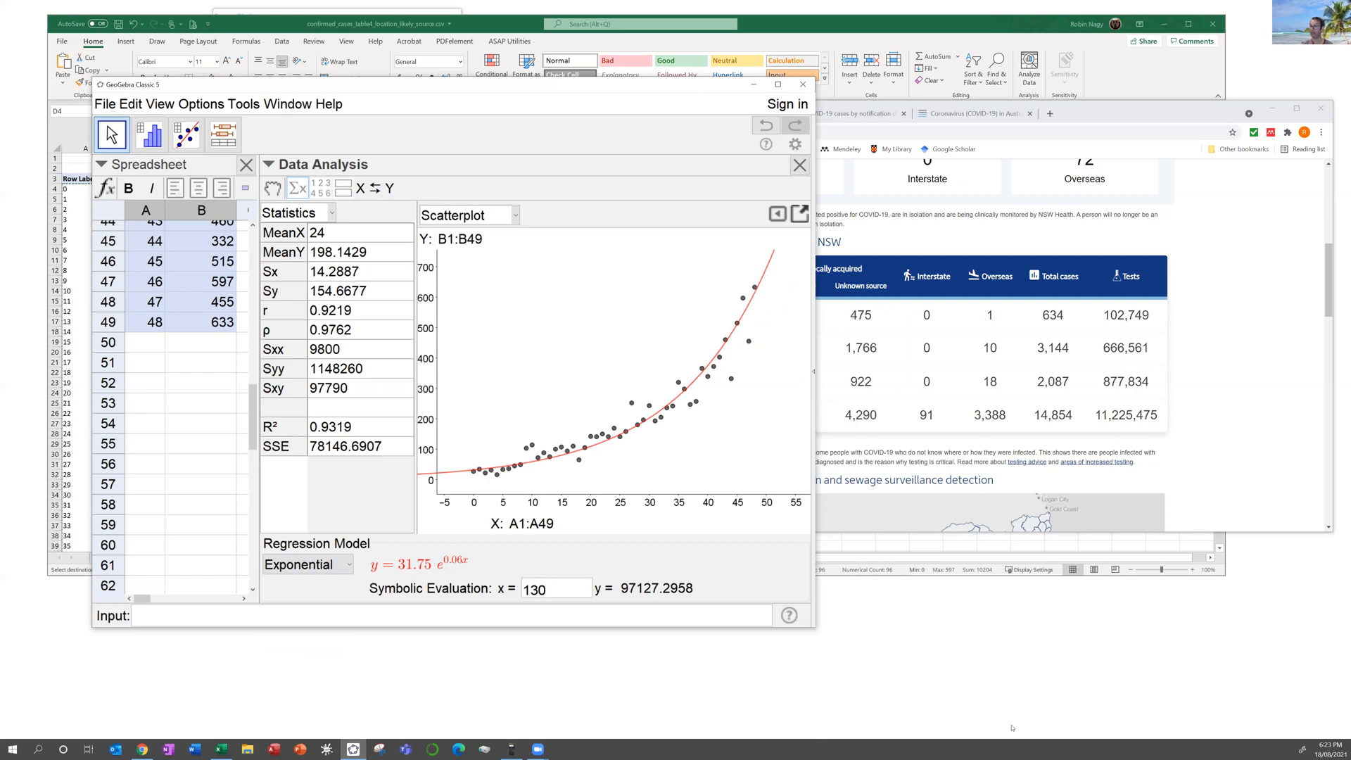
left_click(511, 748)
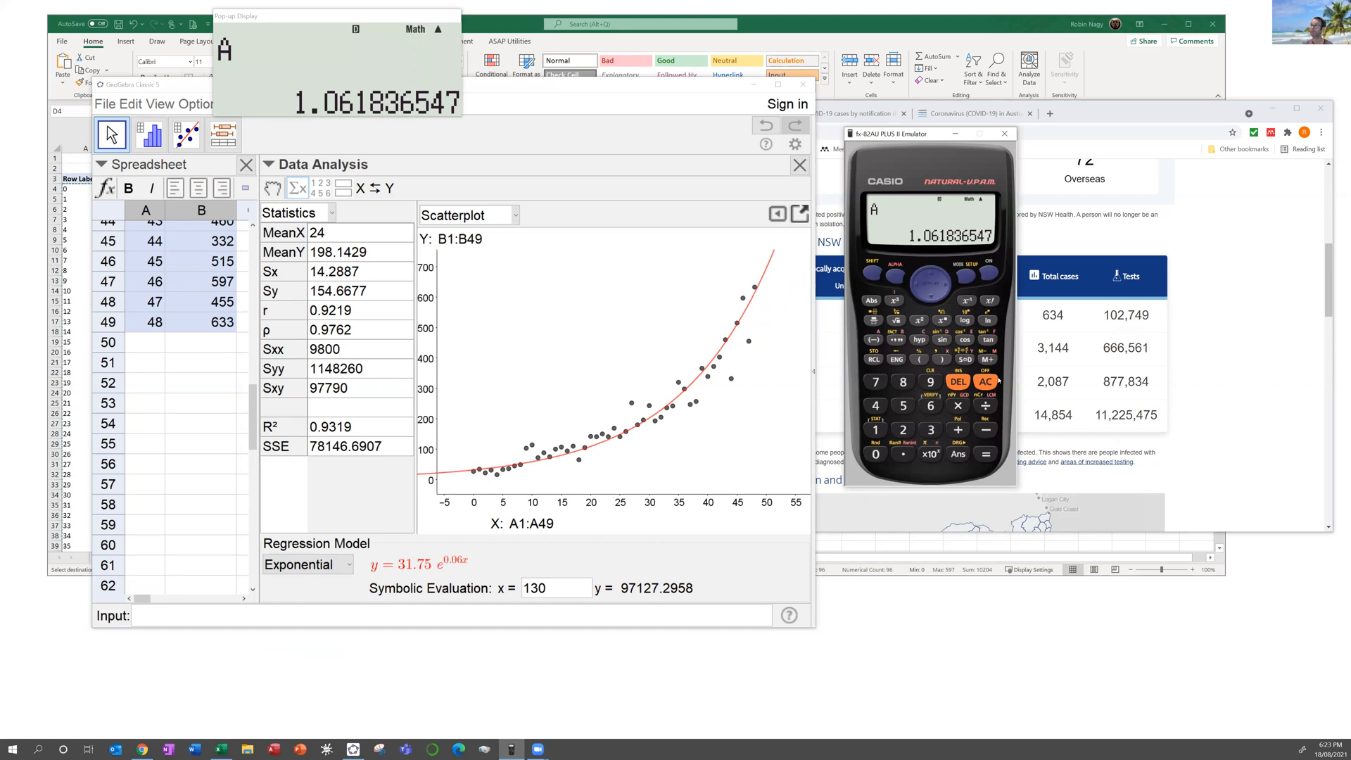
Step: Compute e^0.06 = 1.061836547 on the fx-82AU PLUS II calculator emulator
left_click(988, 382)
left_click(880, 272)
left_click(988, 320)
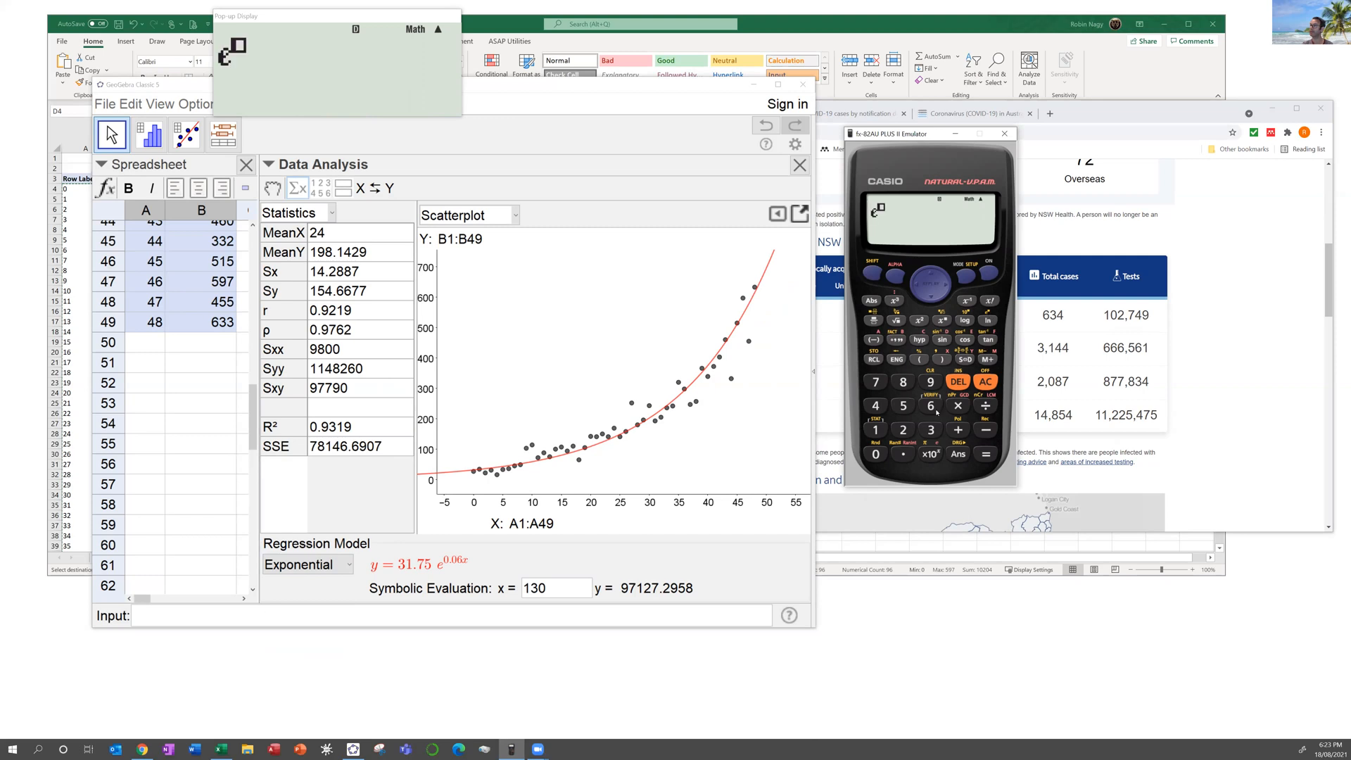
left_click(904, 454)
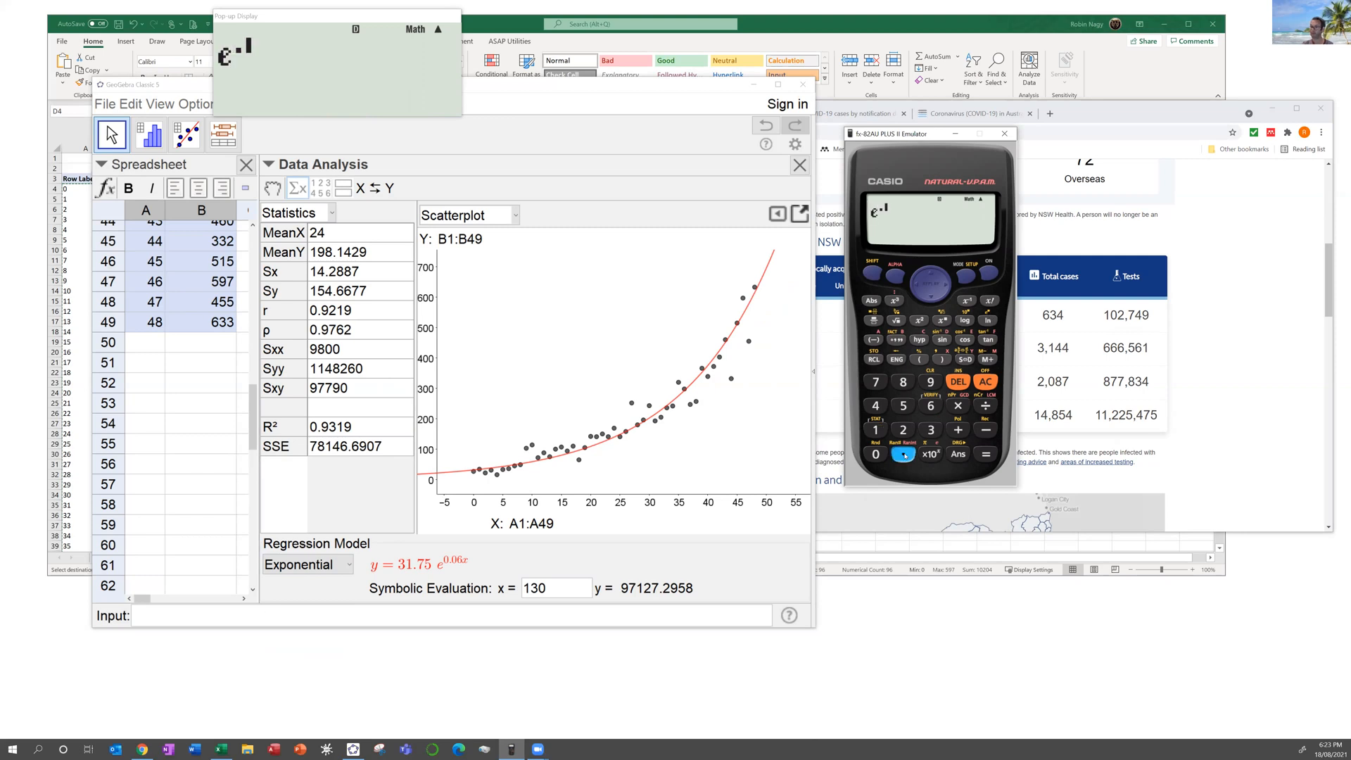
left_click(929, 409)
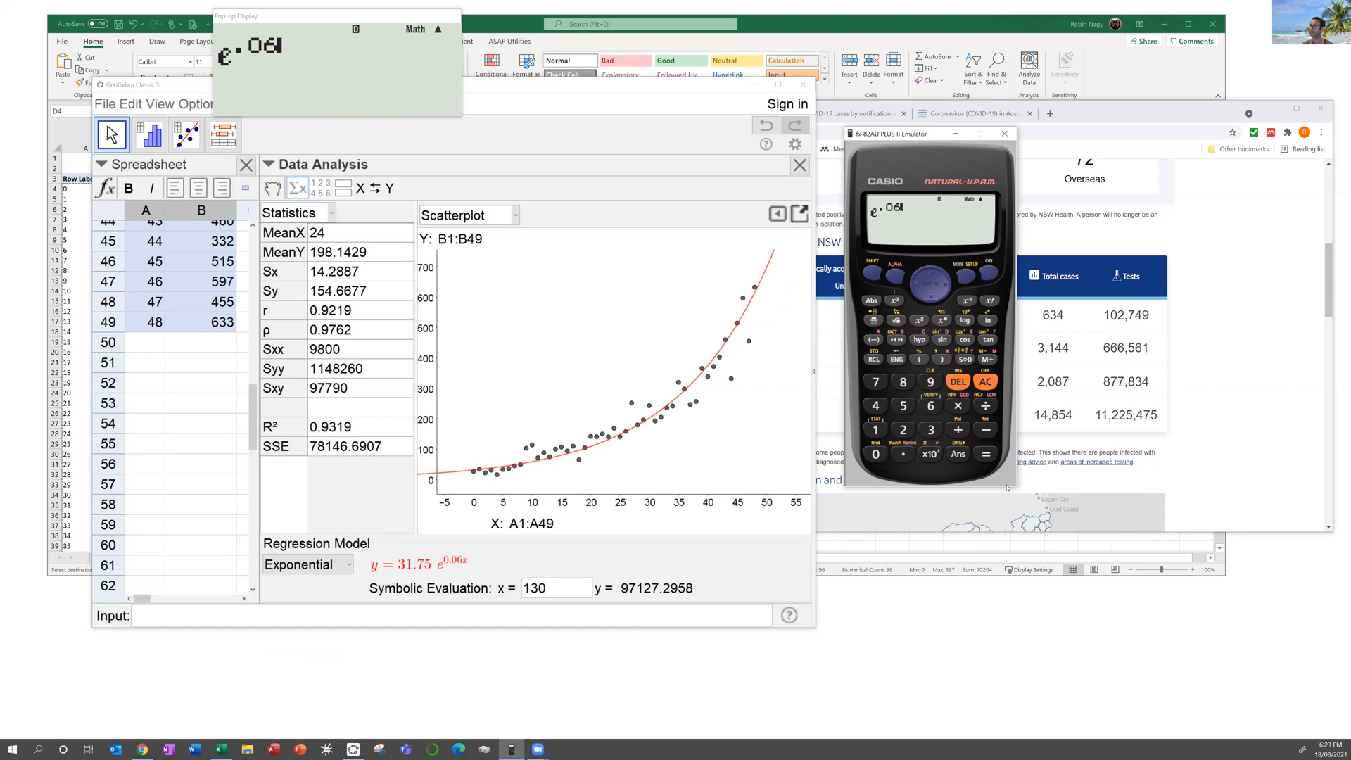
left_click(986, 455)
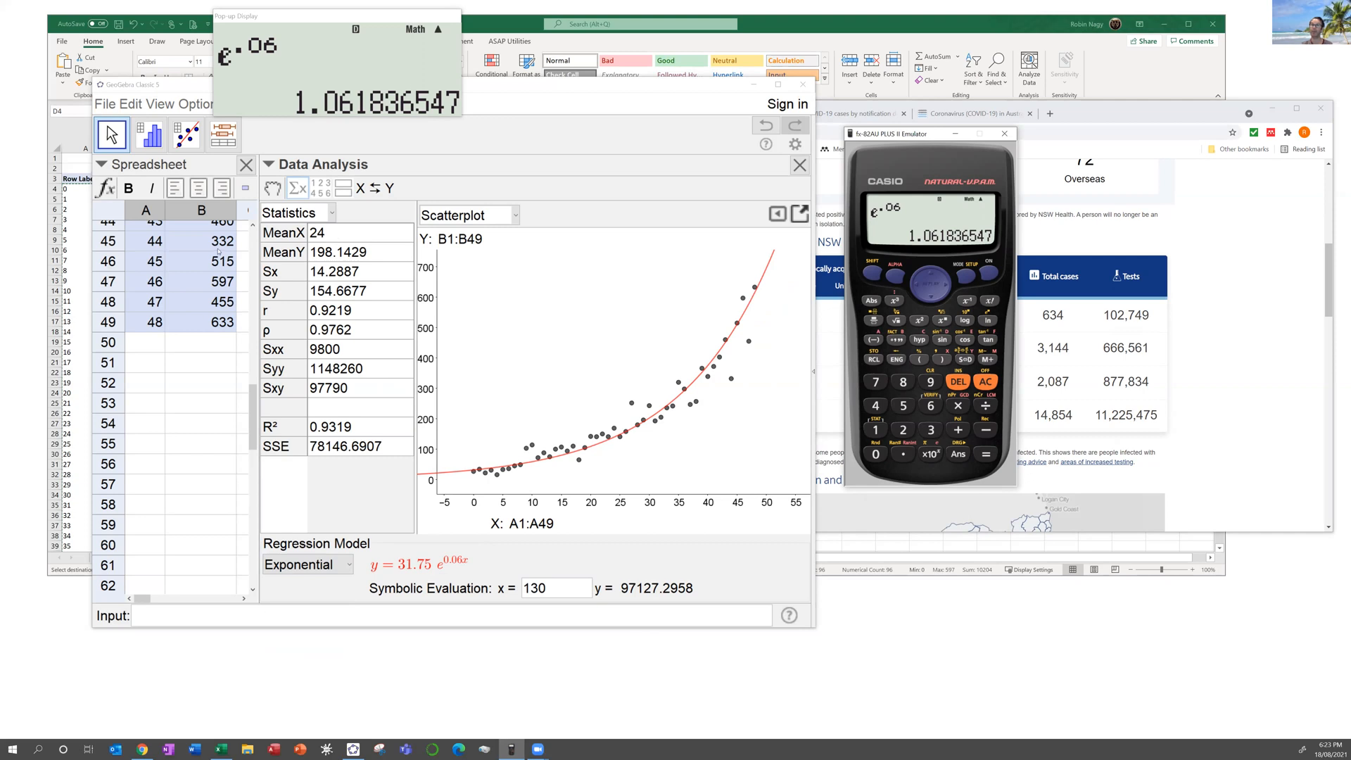
left_click(190, 105)
Step: Set GeoGebra rounding to 5 decimal places, giving y = 31.75124e^(0.06174x)
mouse_move(224, 126)
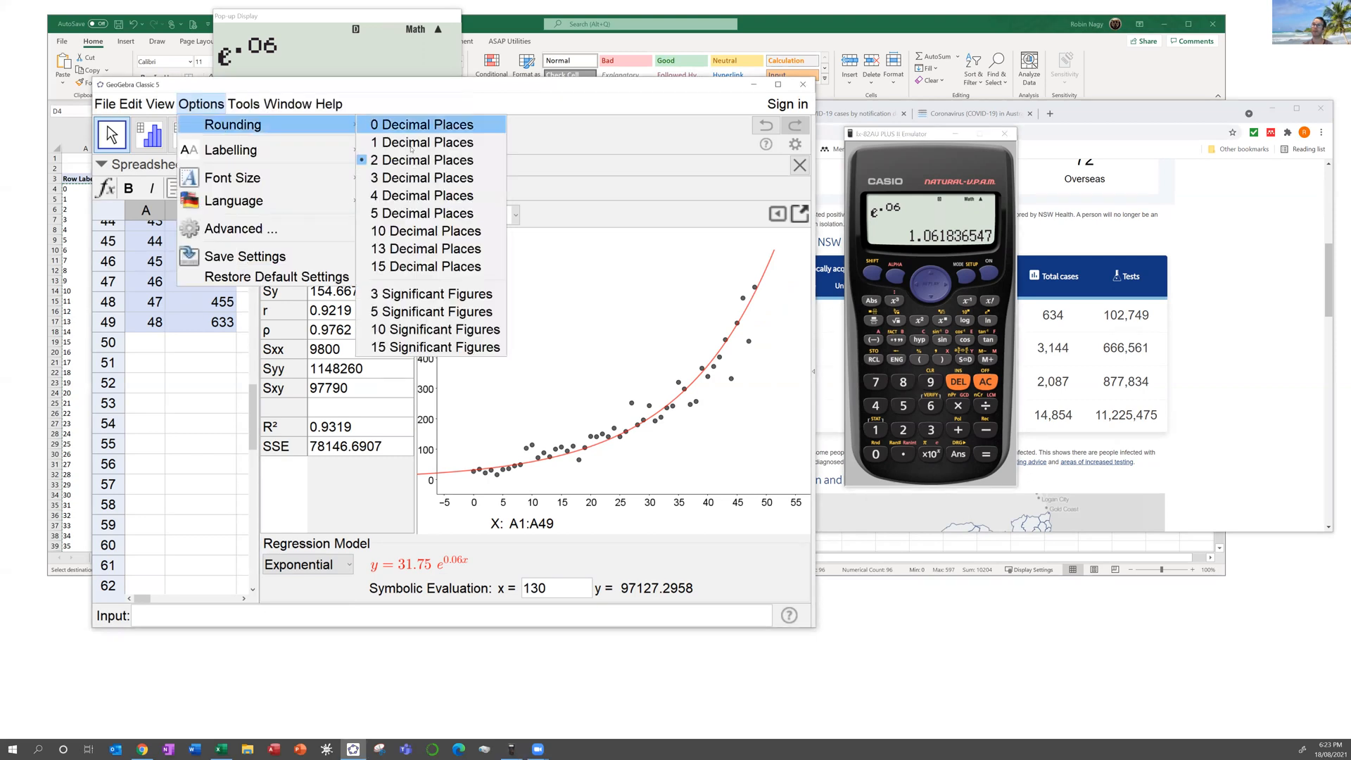
left_click(413, 213)
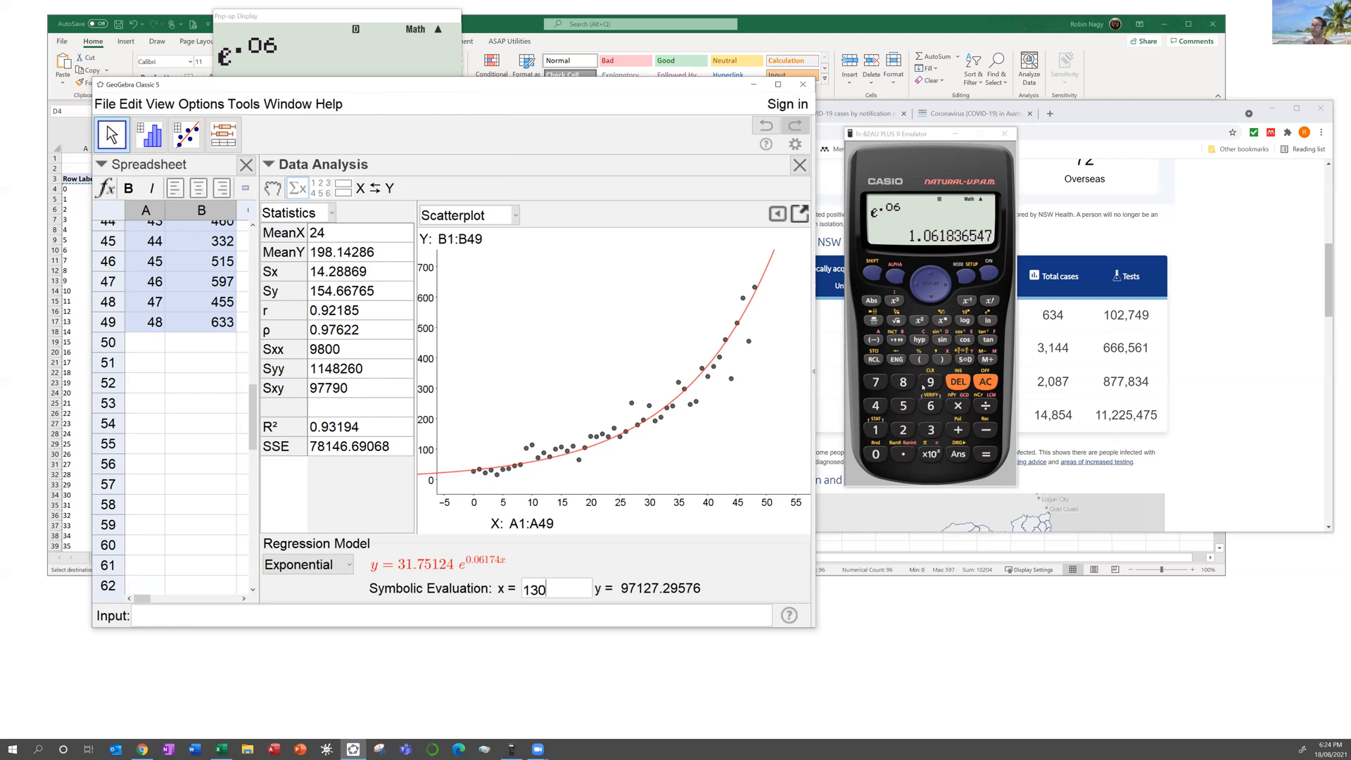
Step: Compute e^0.06174 = 1.06368575 on the calculator emulator
left_click(871, 272)
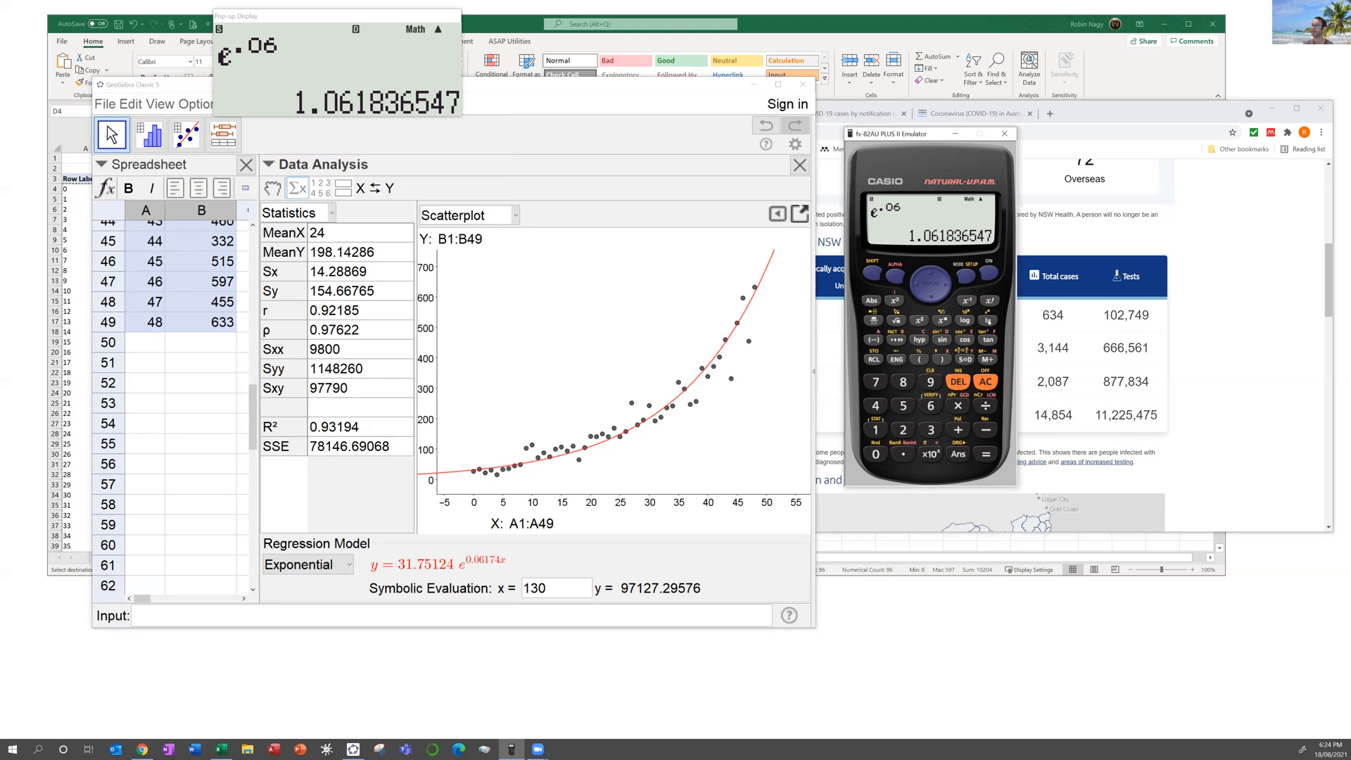
left_click(988, 321)
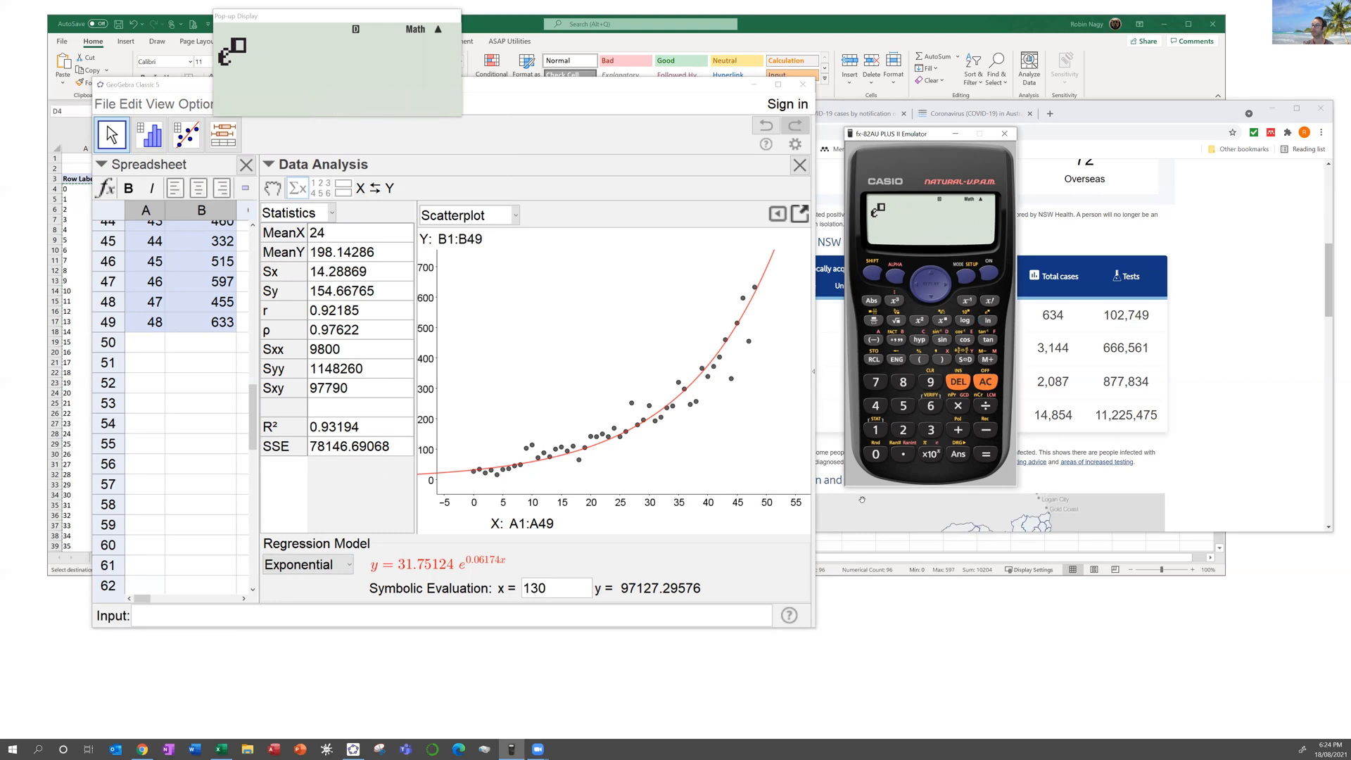
left_click(902, 455)
left_click(875, 455)
left_click(932, 406)
key("1")
left_click(876, 382)
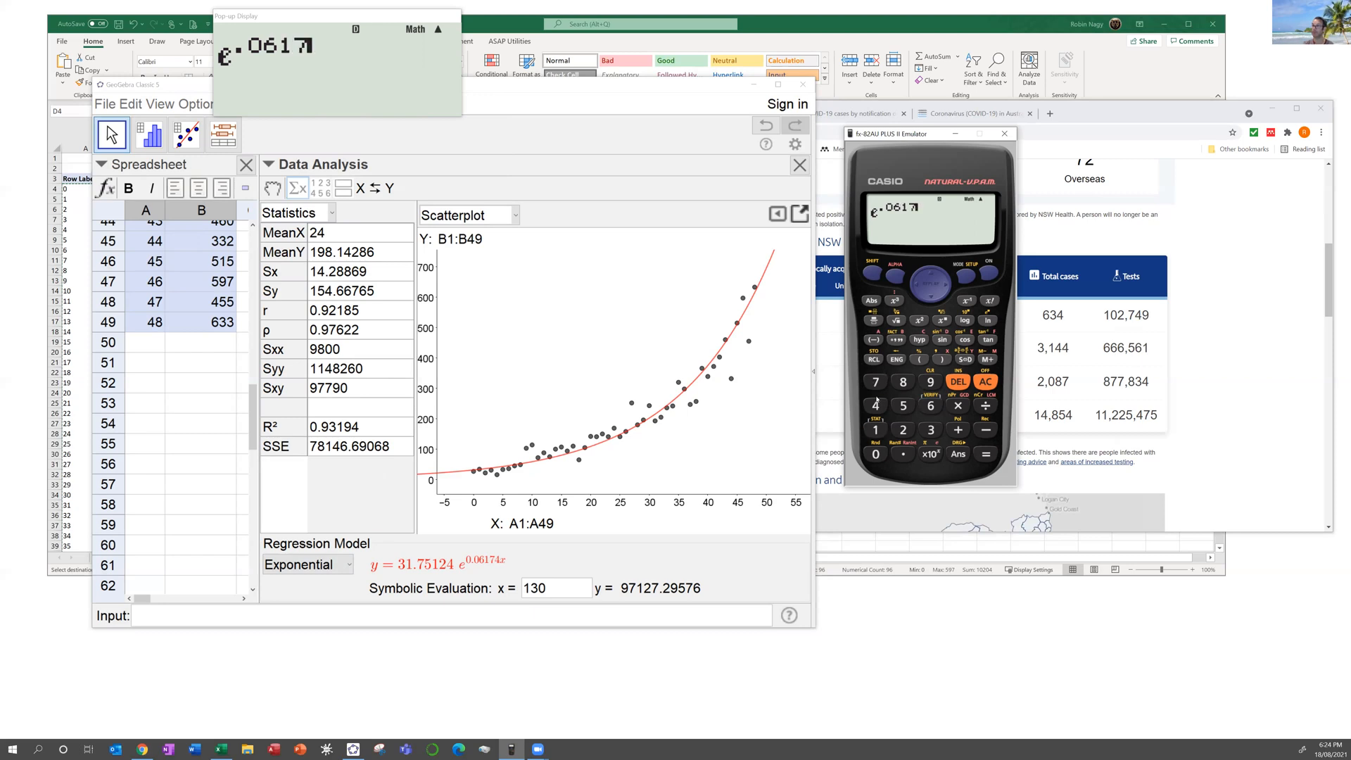
left_click(875, 406)
left_click(986, 454)
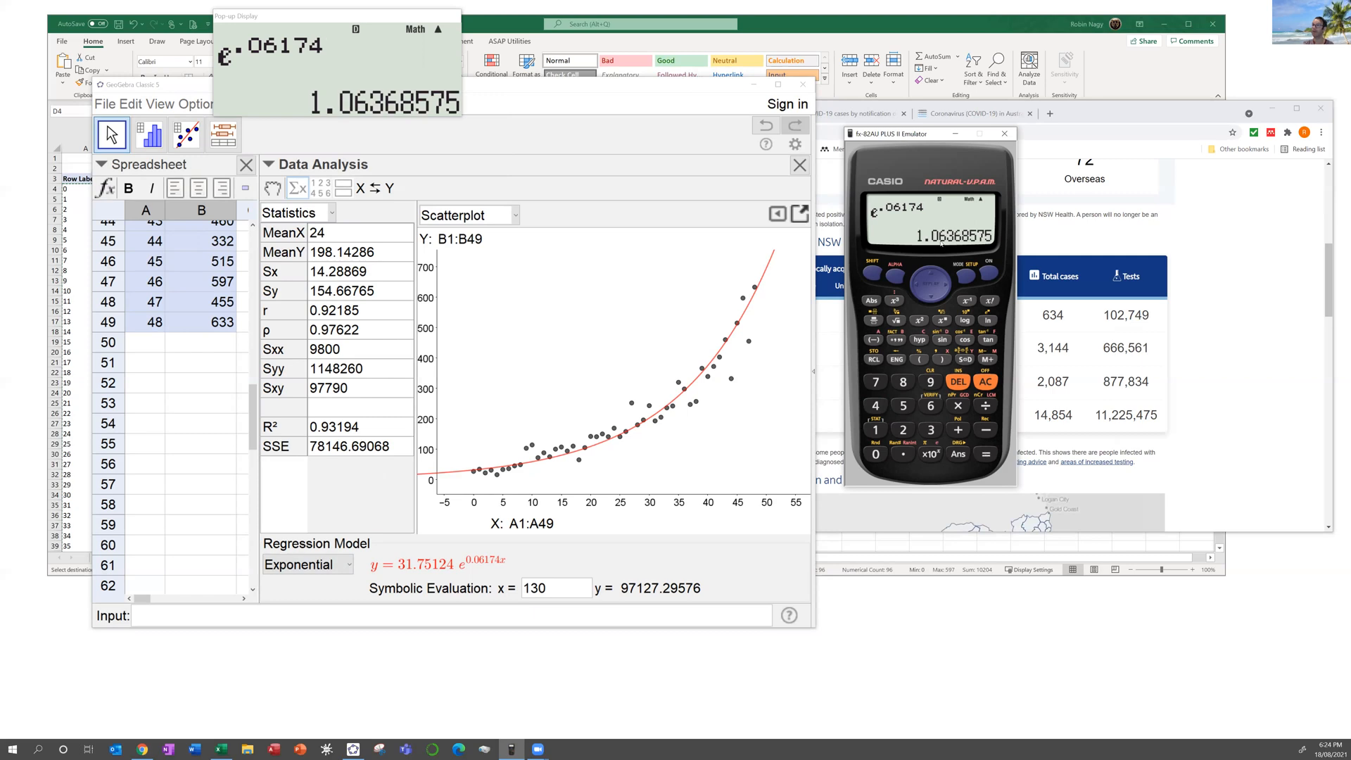
left_click(339, 571)
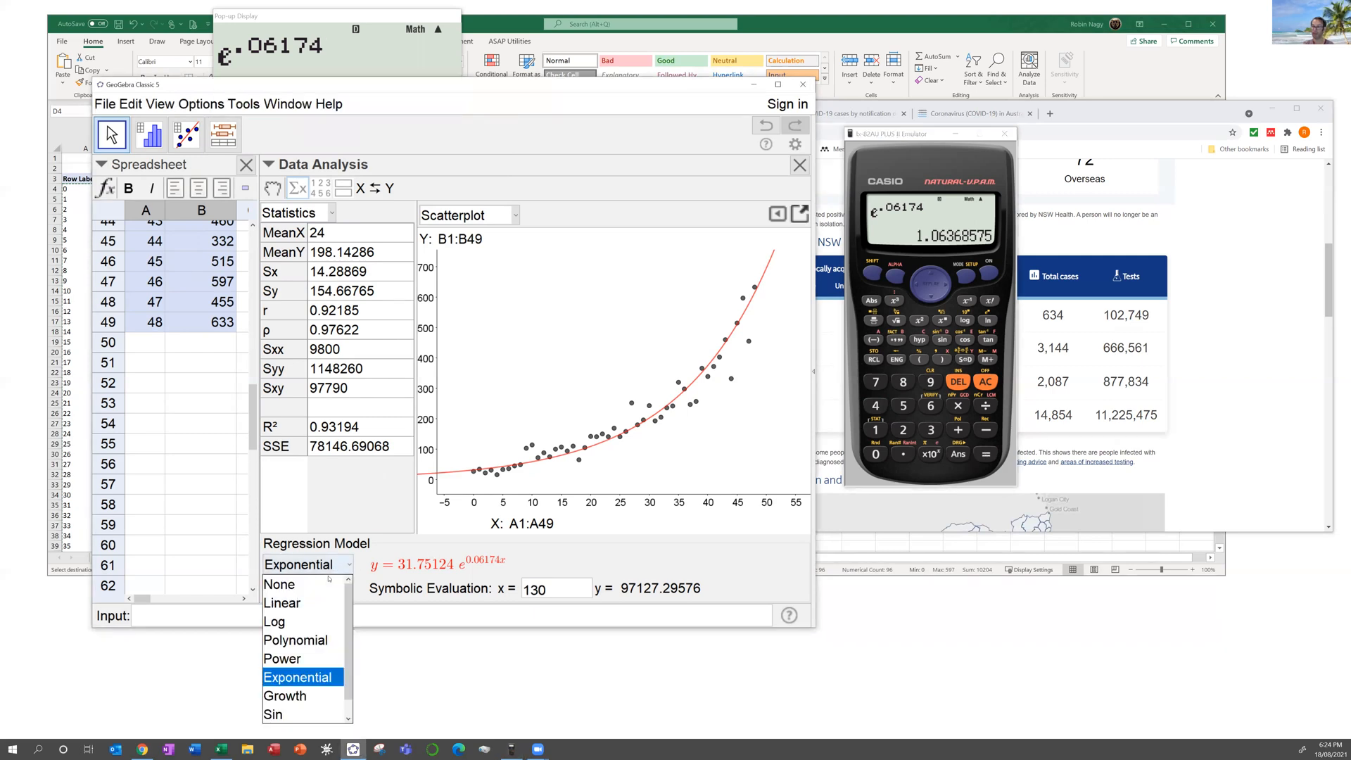
Step: Compare Growth with Exponential fits, settling on Growth y = 31.75124 · 1.06368^x
left_click(307, 695)
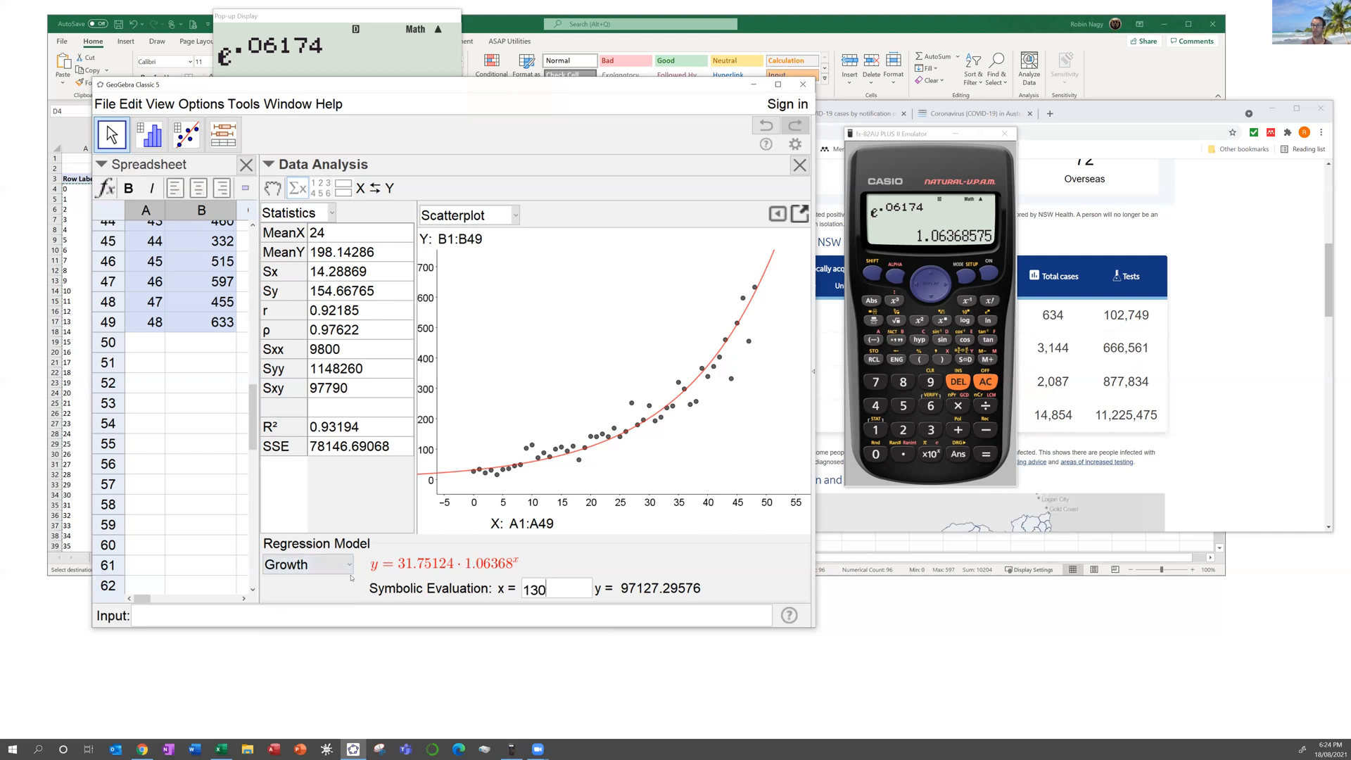
left_click(307, 564)
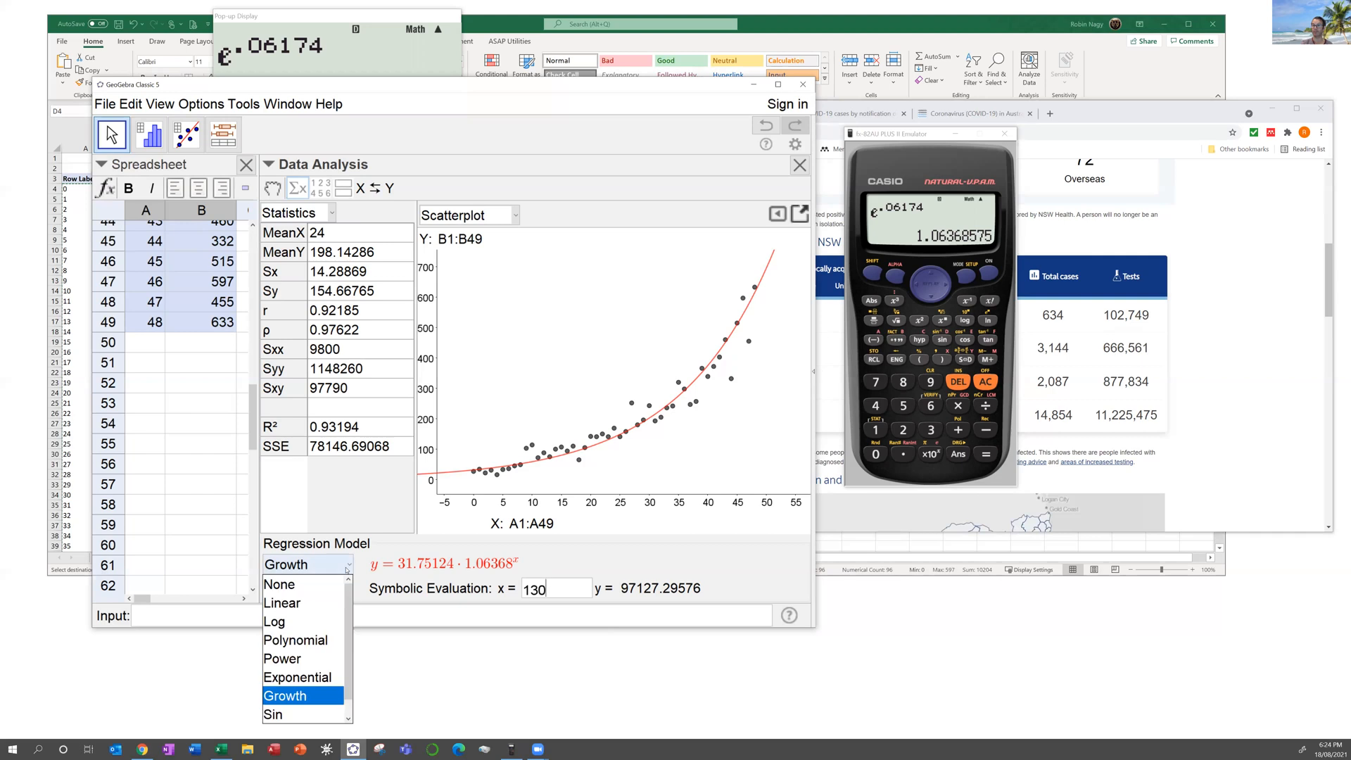
left_click(318, 676)
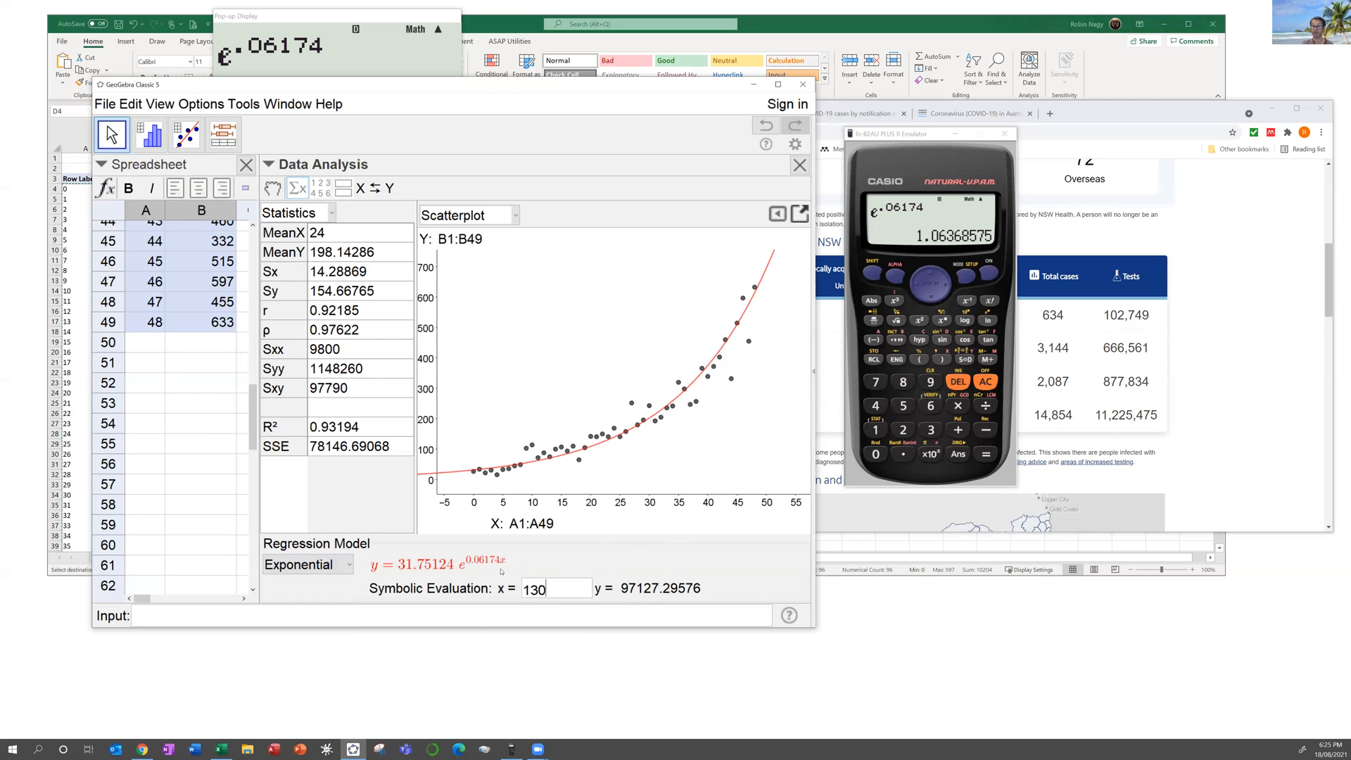
left_click(327, 564)
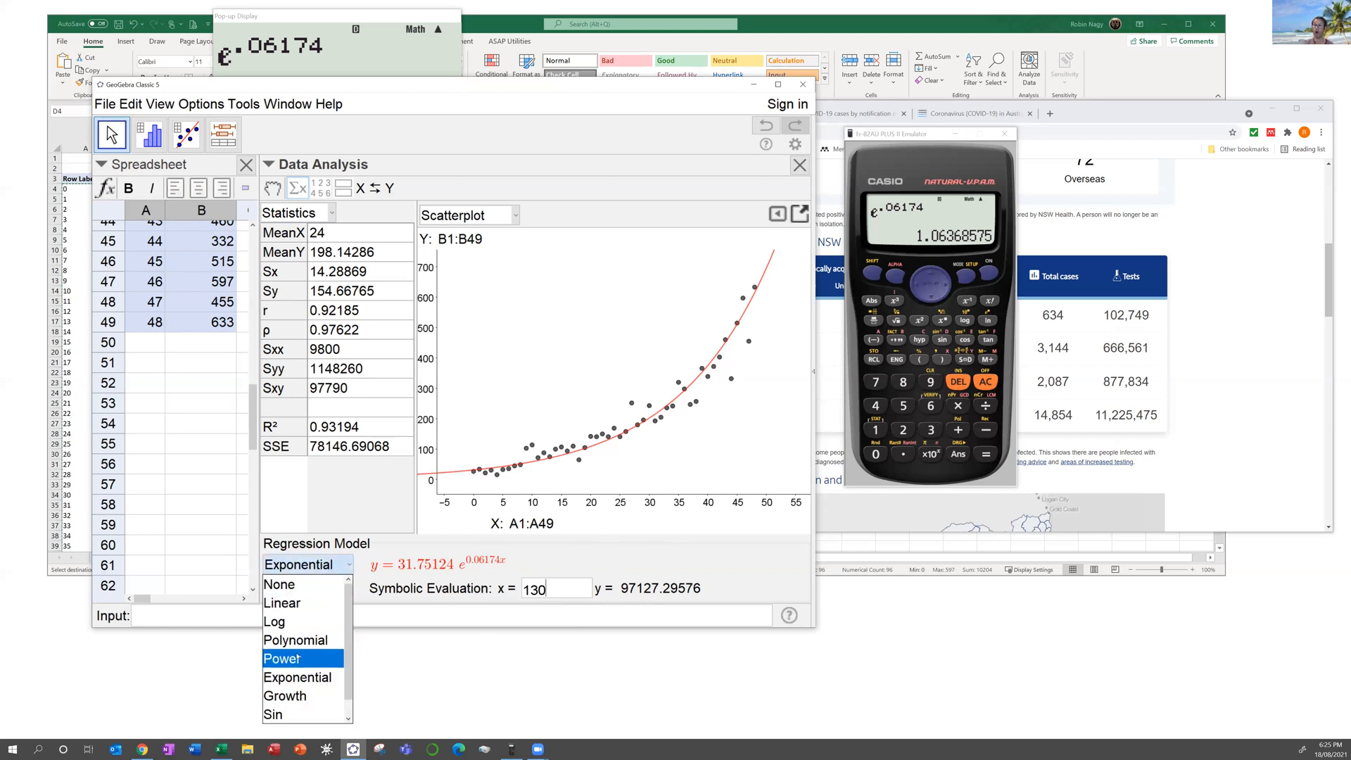
left_click(309, 697)
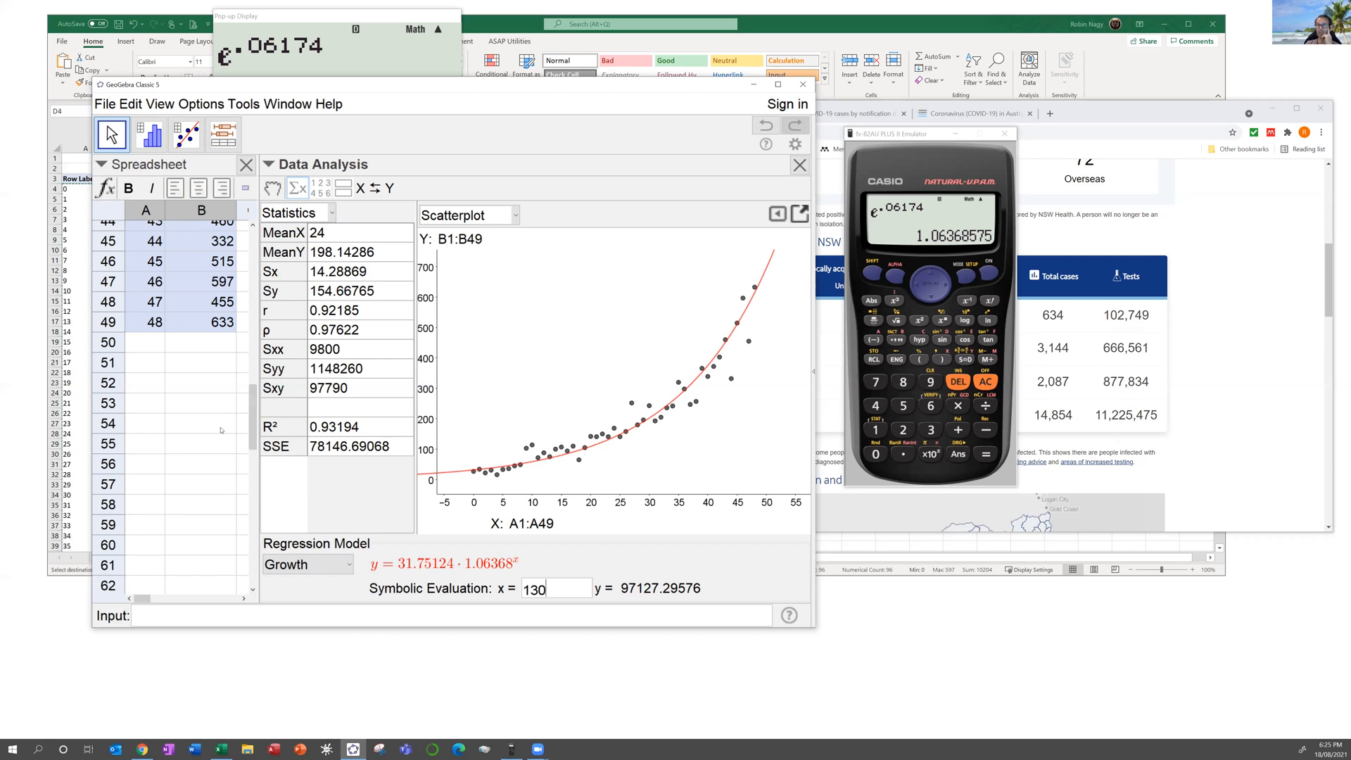
scroll(220, 430, "up", 3)
scroll(214, 421, "up", 8)
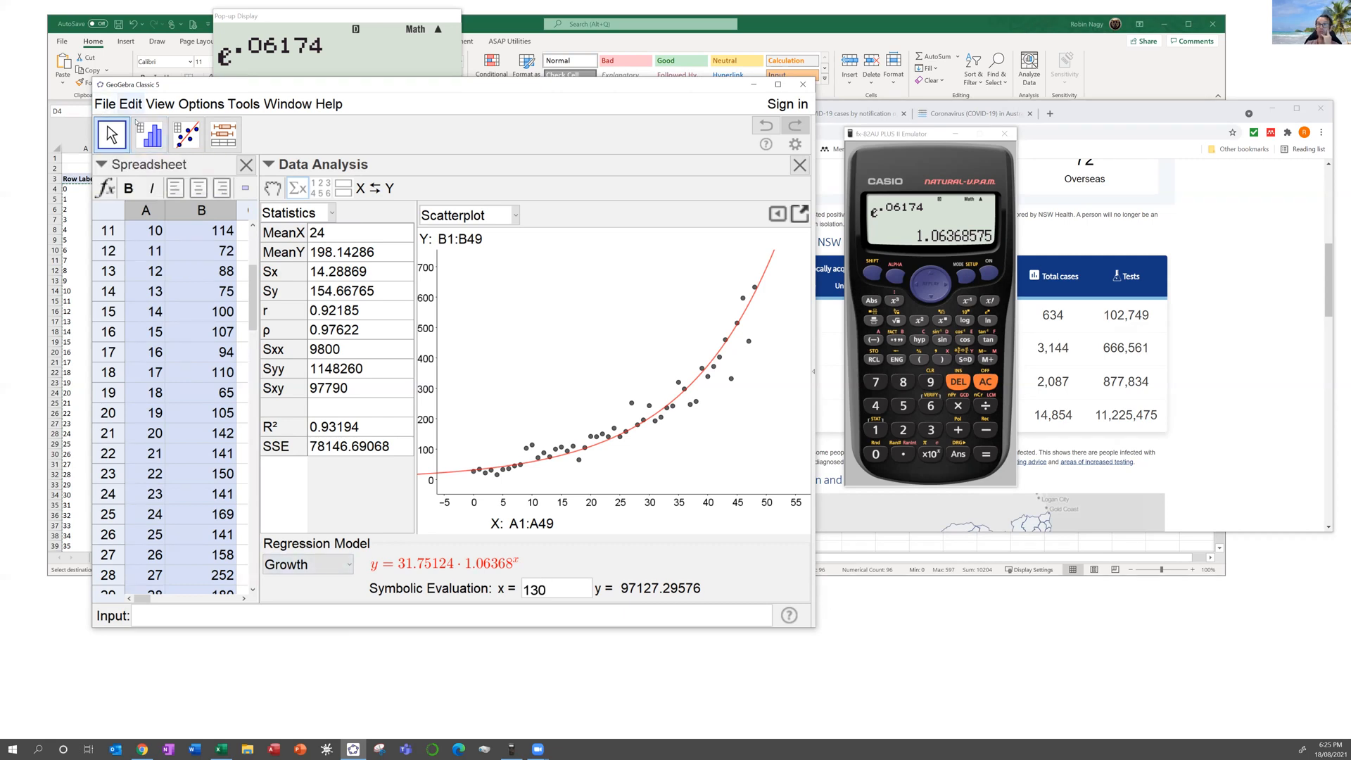
Step: Open a Graphics view, then widen the window and the Data Analysis pane to keep the scatterplot visible
left_click(153, 106)
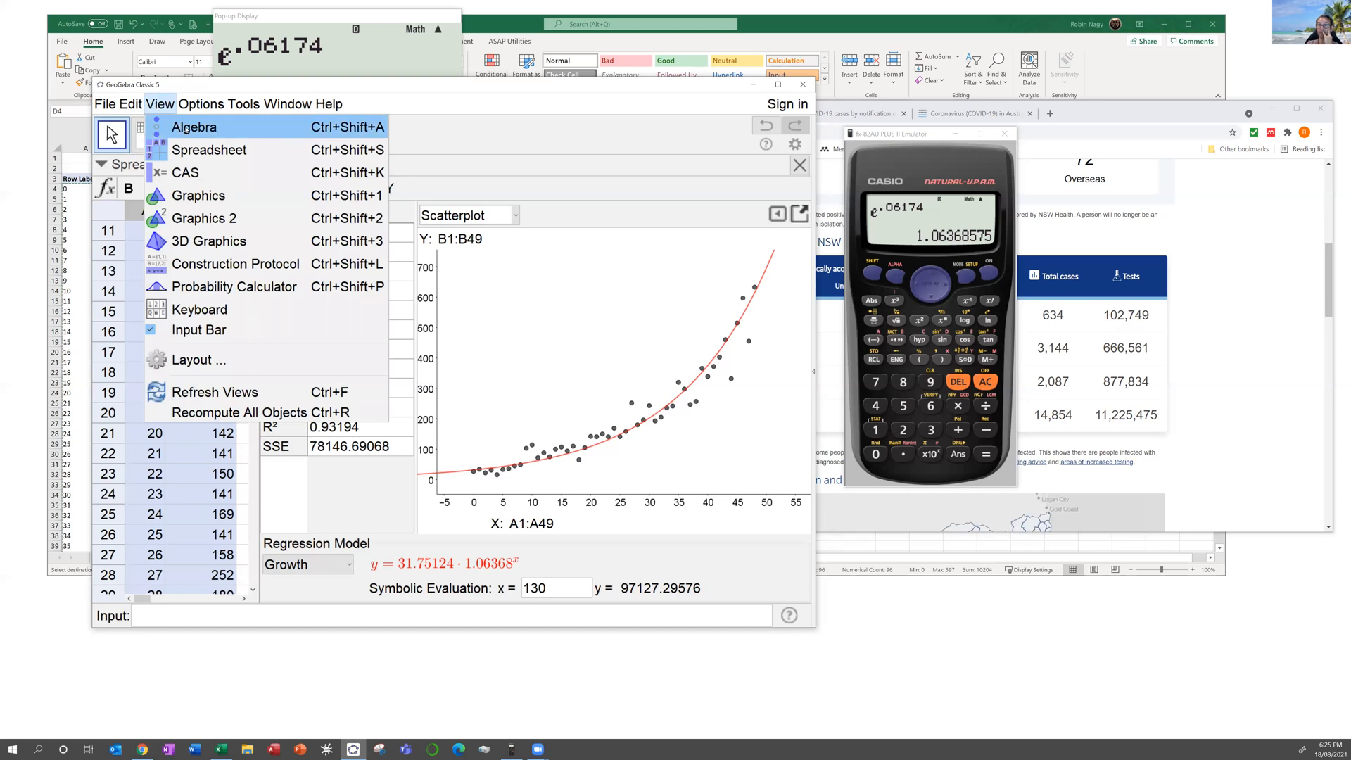
left_click(201, 193)
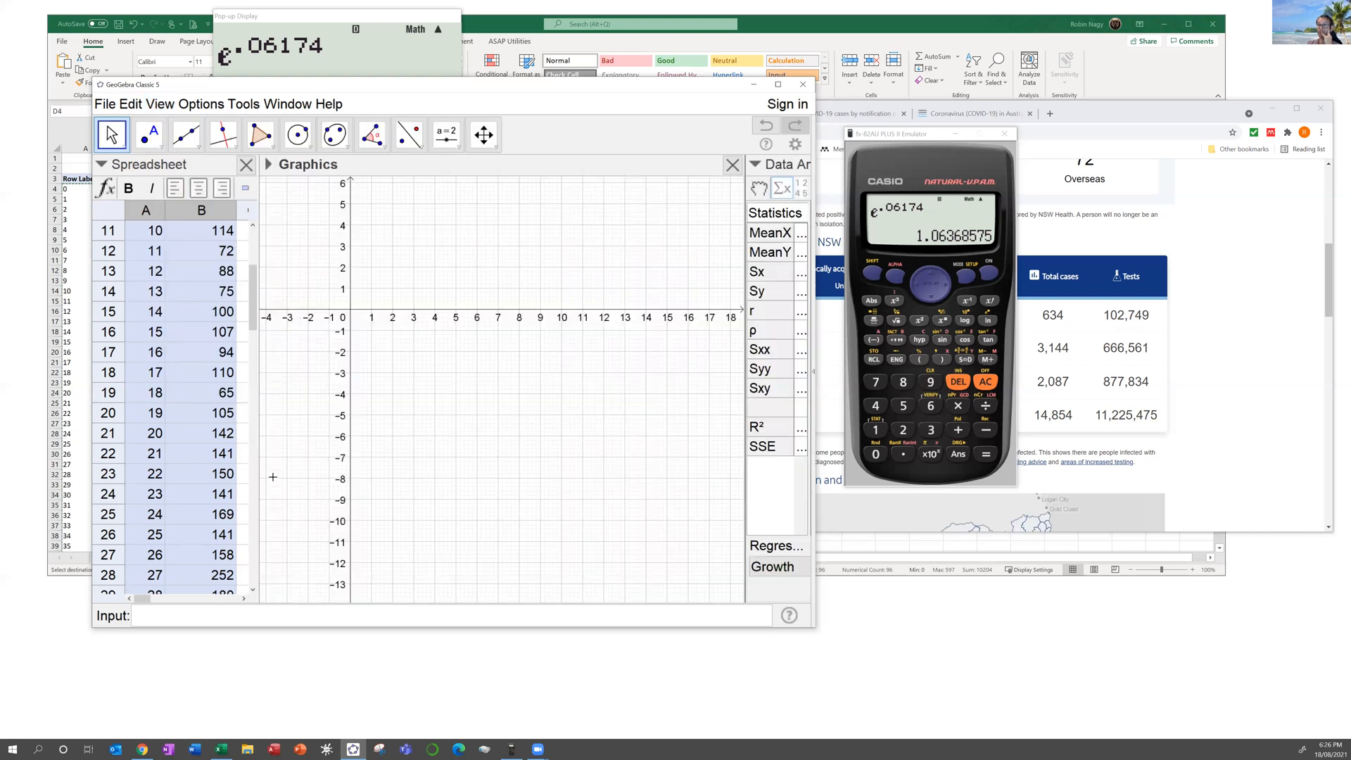
left_click(245, 611)
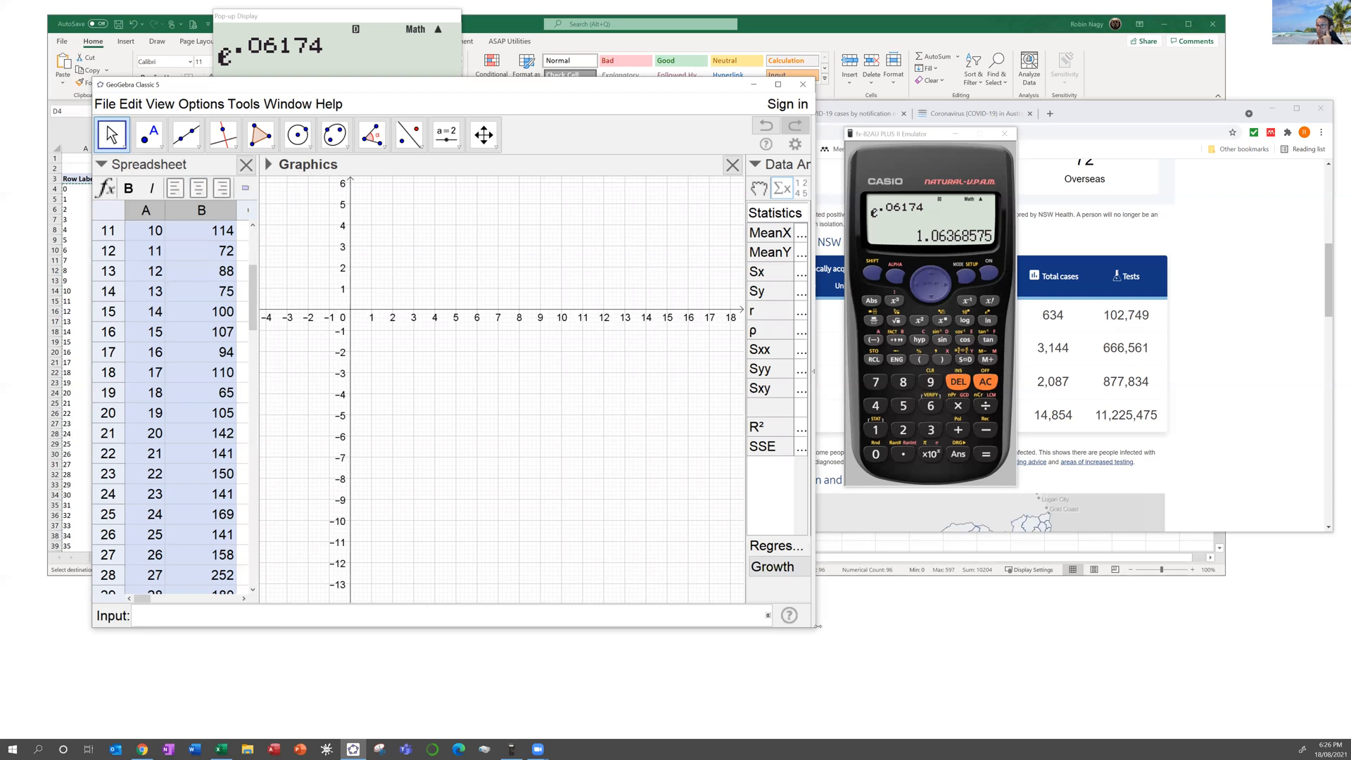
left_click_drag(1102, 618, 1100, 622)
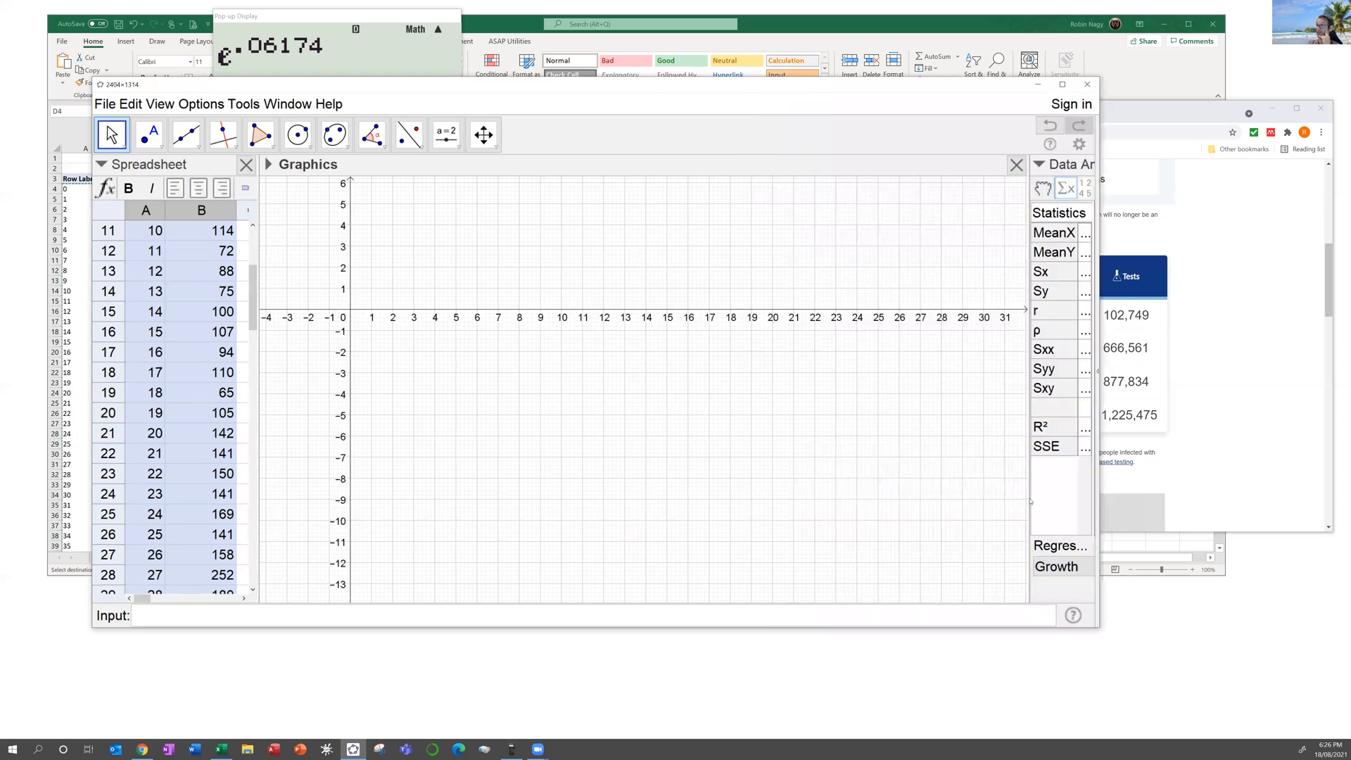
left_click_drag(923, 500, 467, 514)
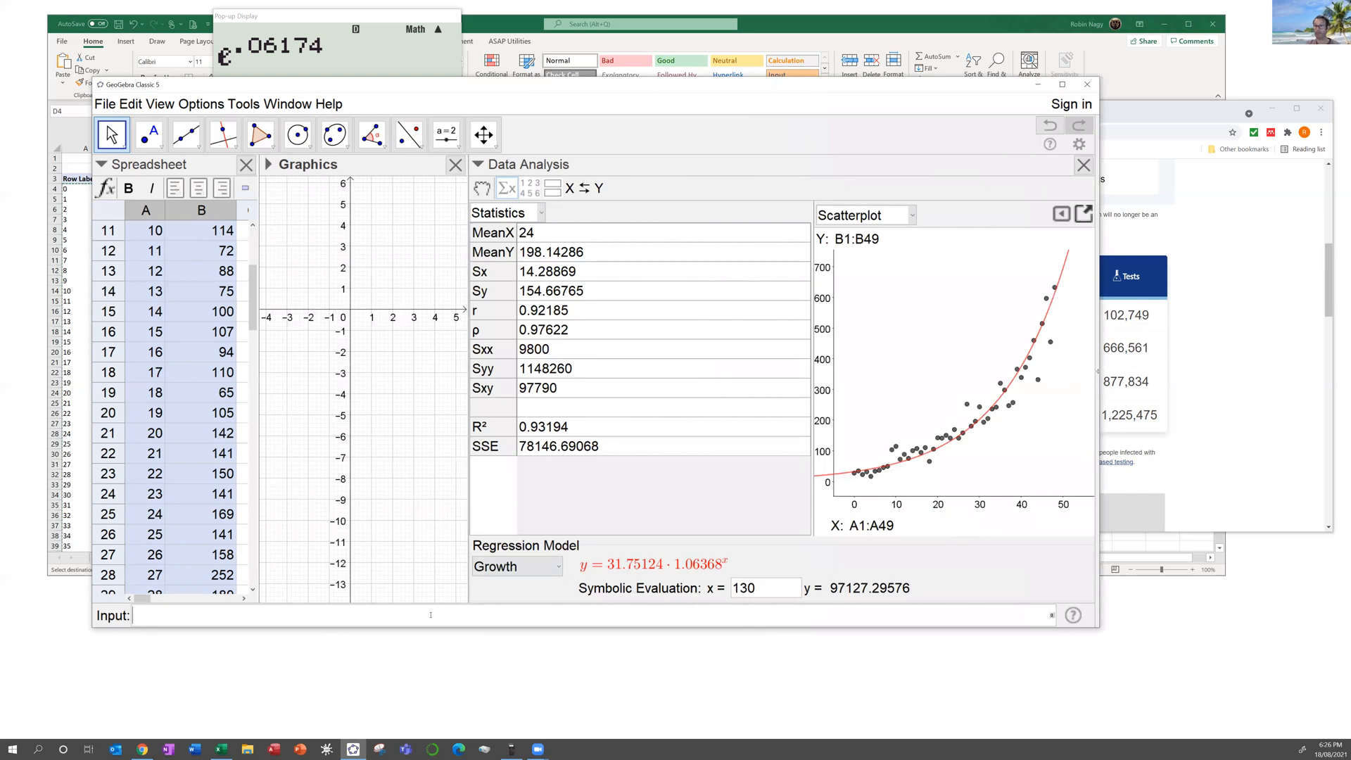
Step: Enter 31.75*1.06368^x in the Input bar to plot the growth curve
type("31.7")
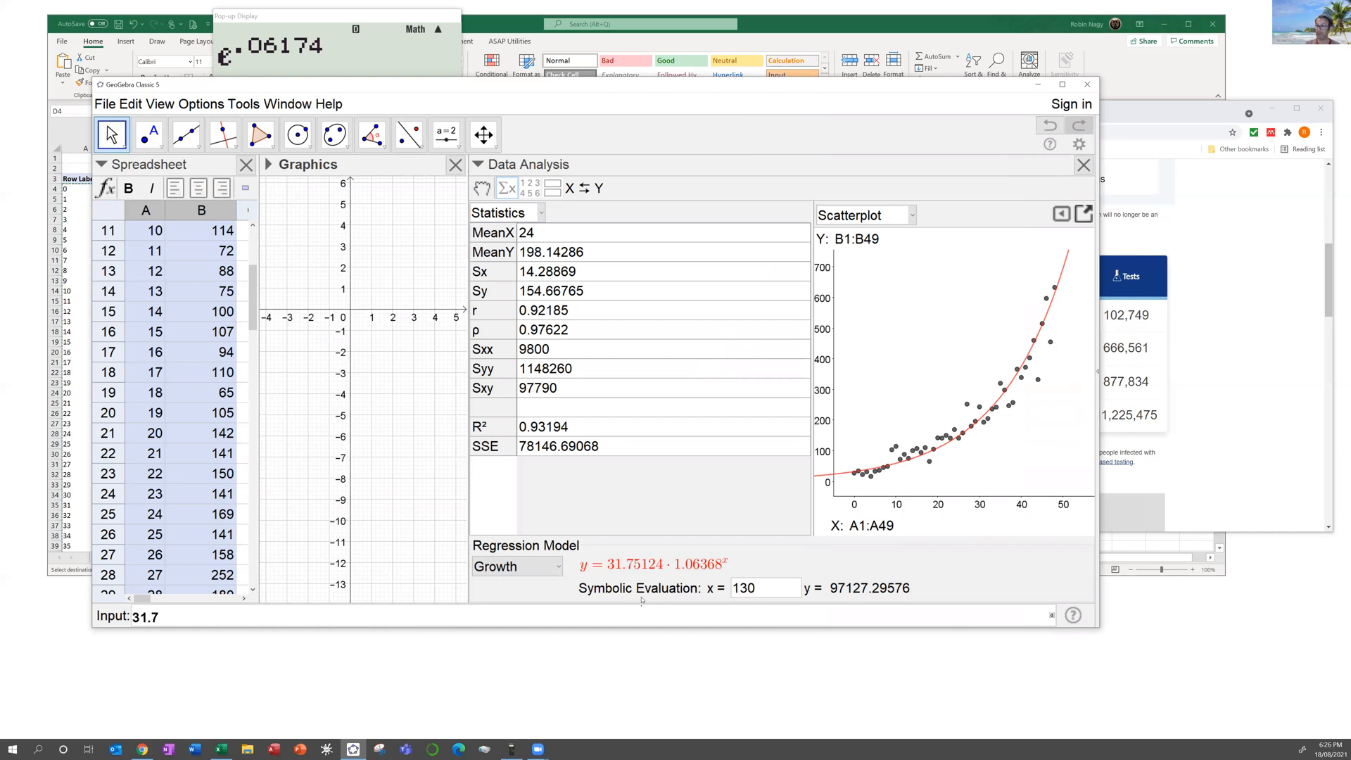
type("5*1.06368^")
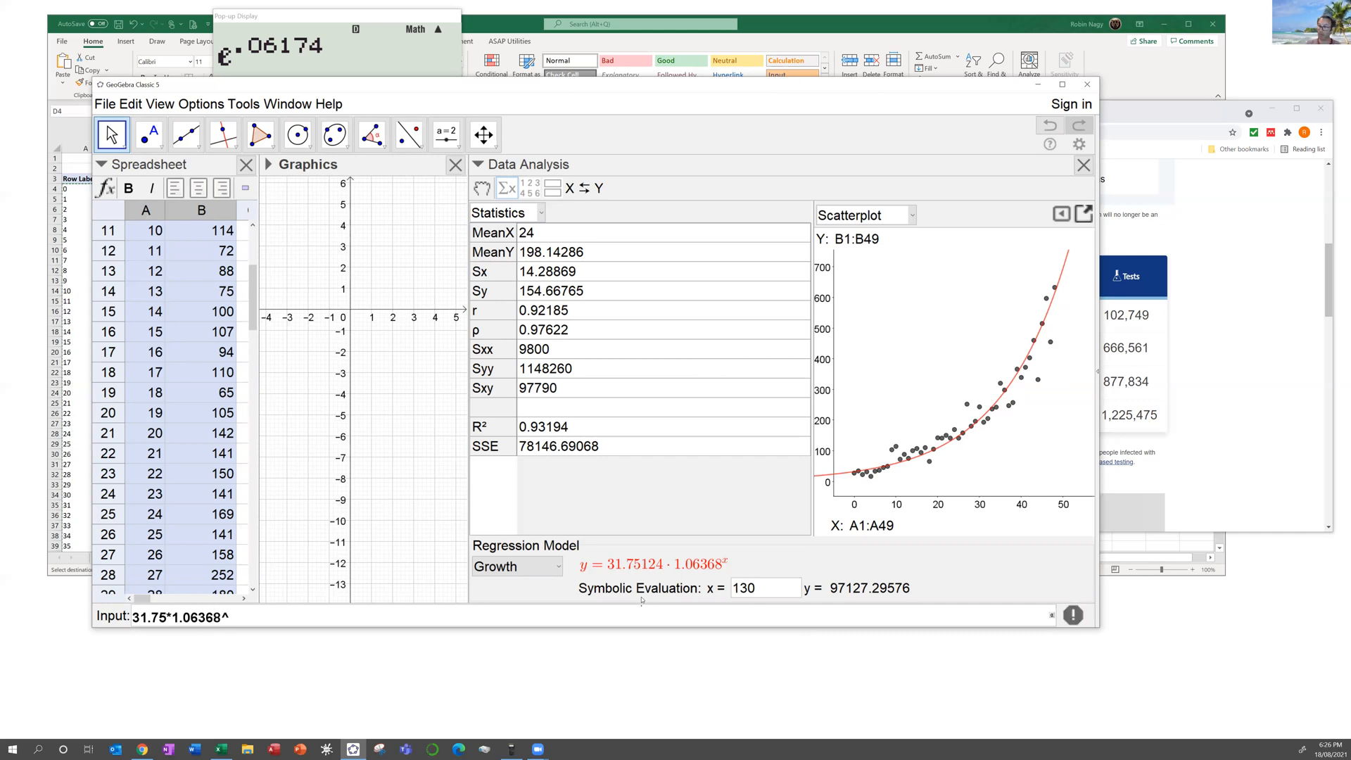
type("x")
key("Return")
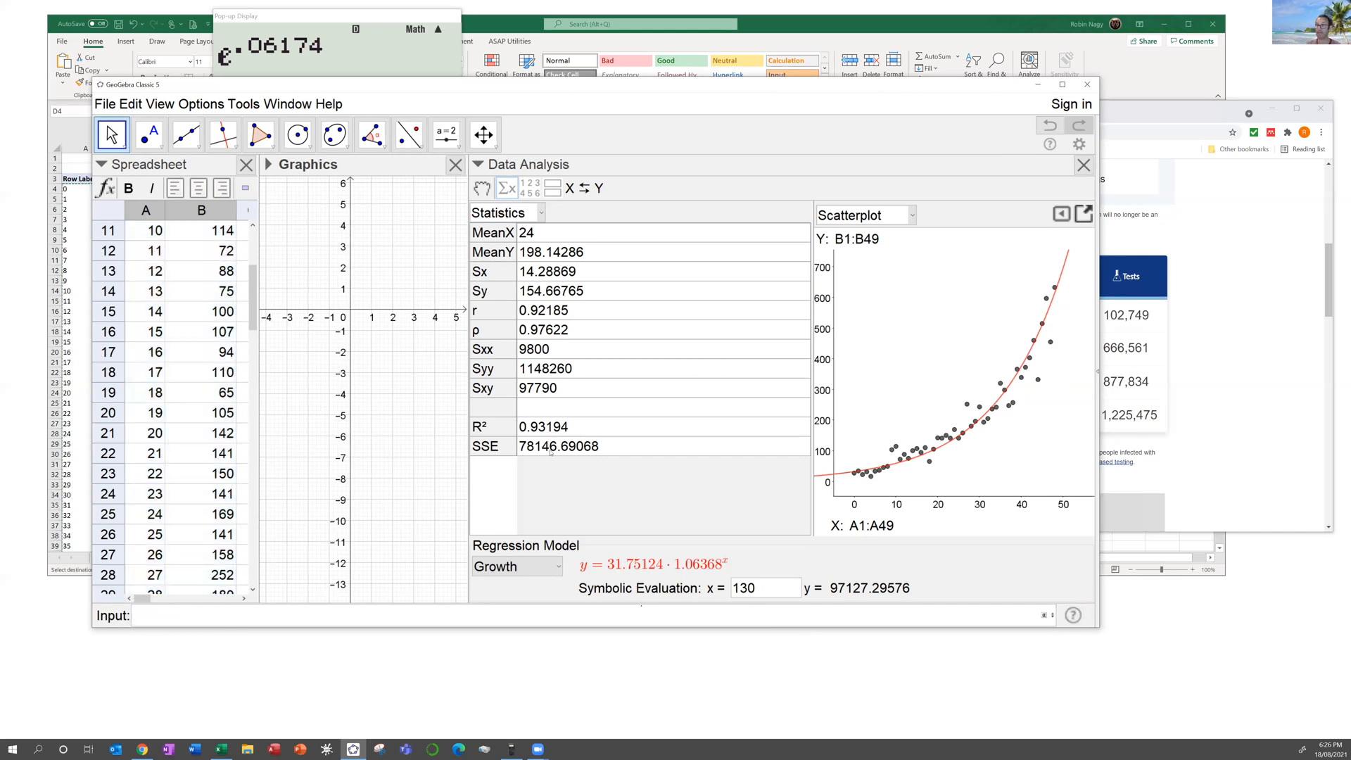
Step: Widen the graph area and rescale the axes so the curve shows up to about y = 700
left_click_drag(349, 311, 348, 491)
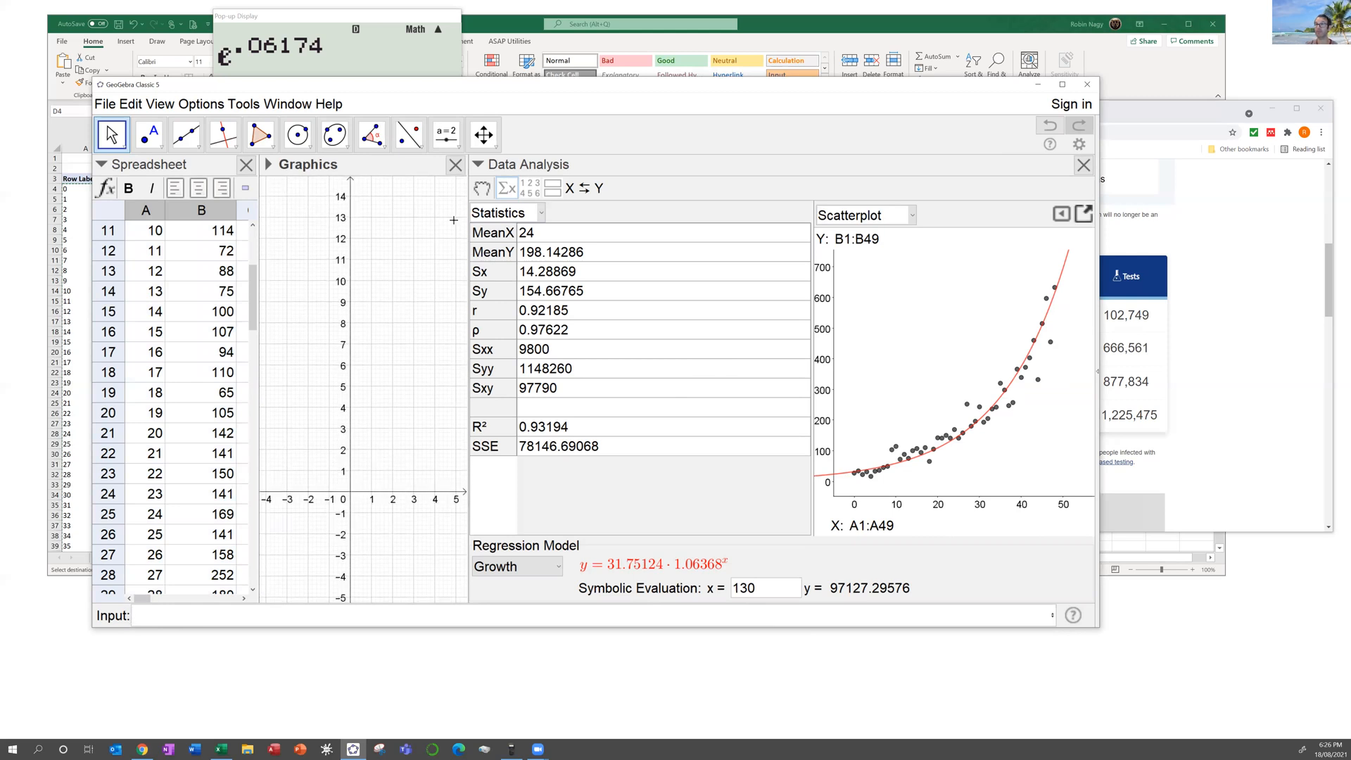
left_click_drag(672, 223, 877, 222)
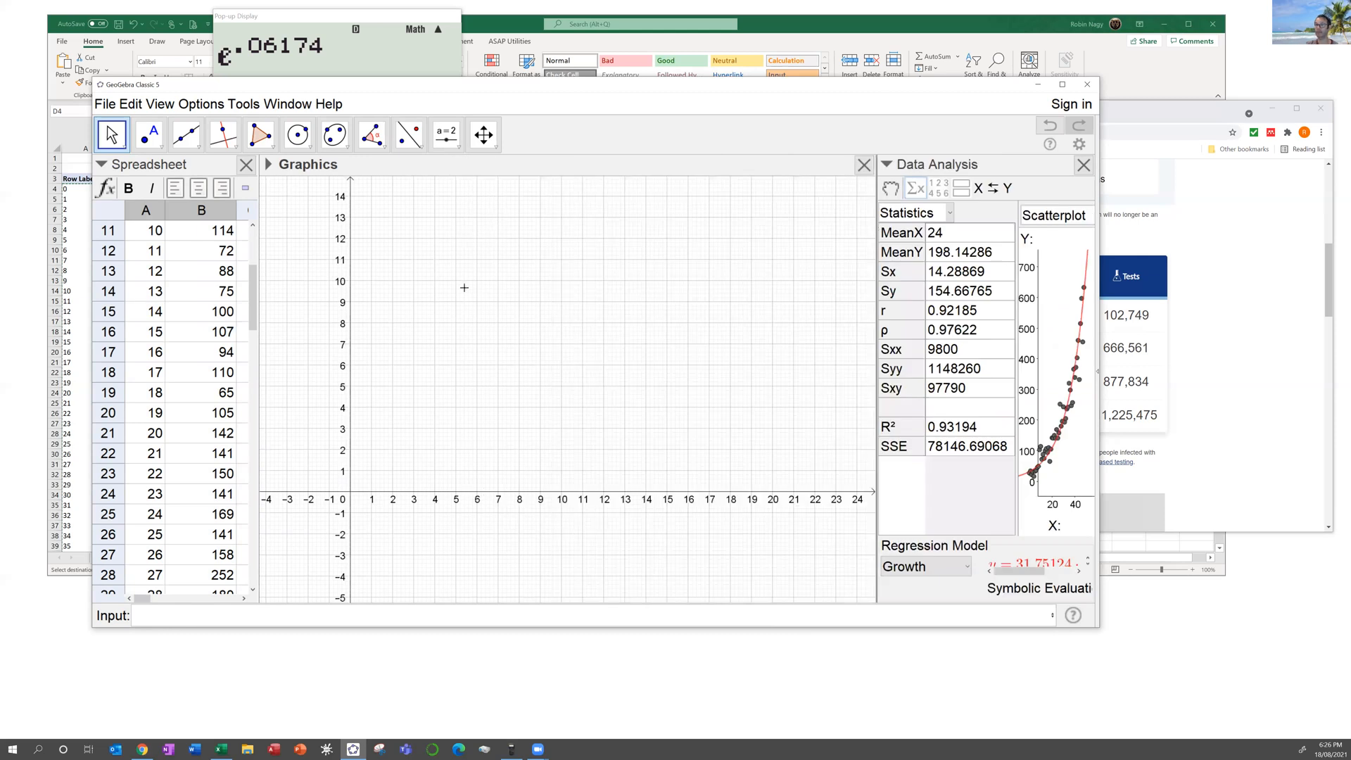
scroll(465, 287, "down", 5)
scroll(466, 289, "down", 3)
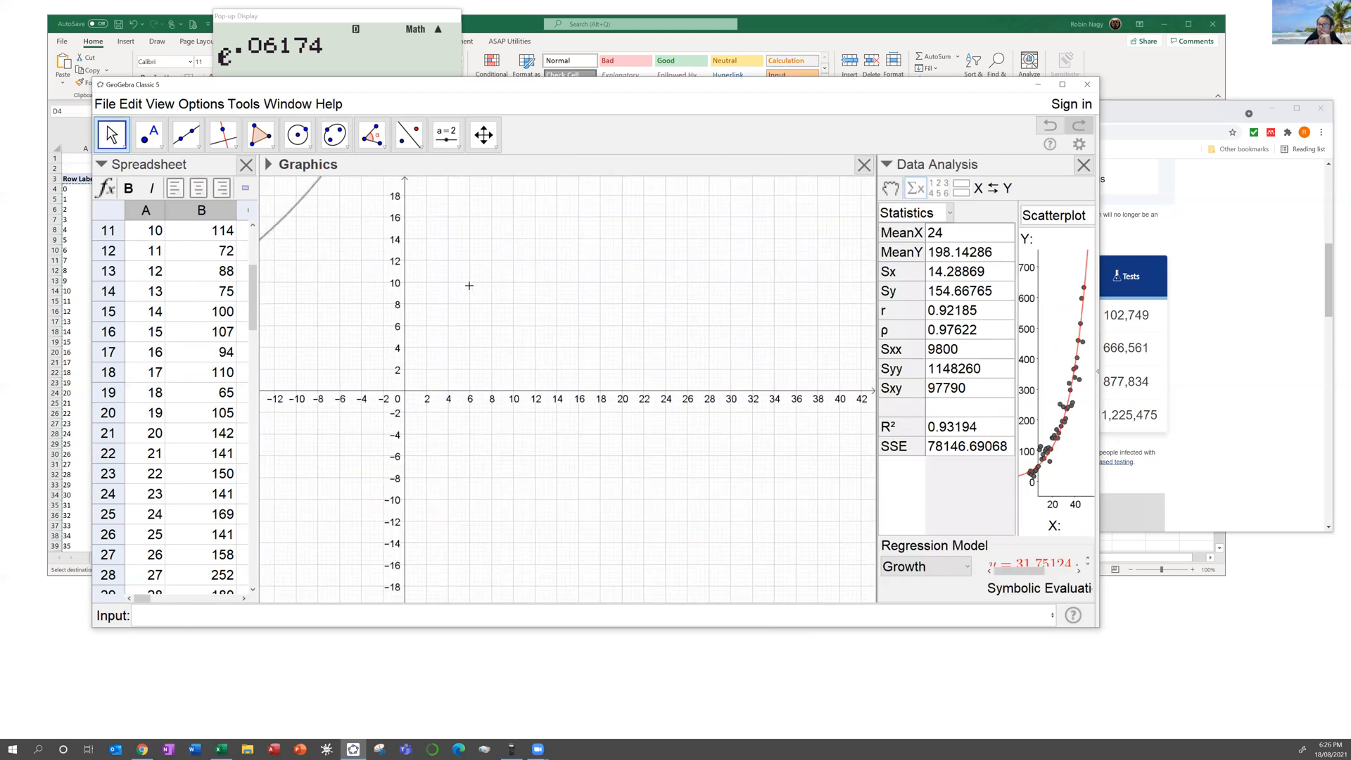
left_click_drag(467, 287, 473, 547)
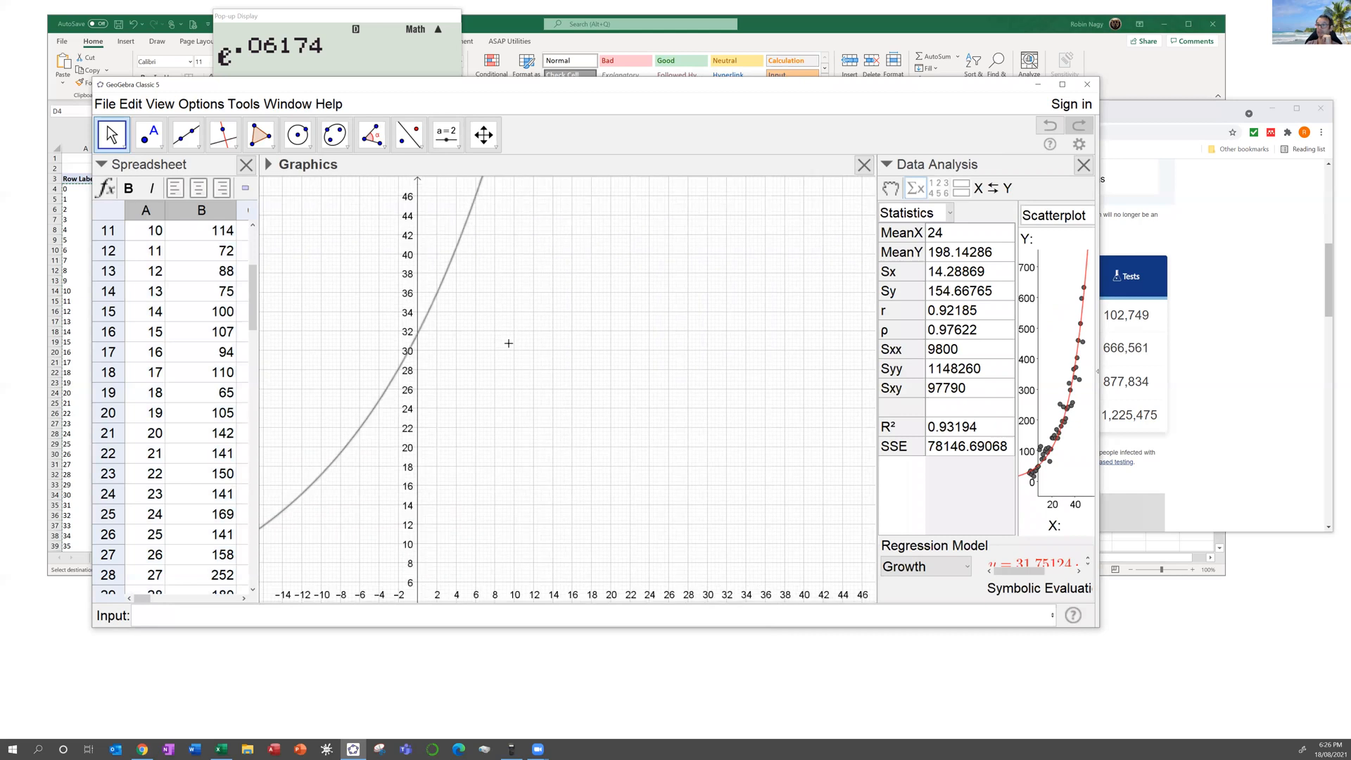
scroll(511, 340, "down", 3)
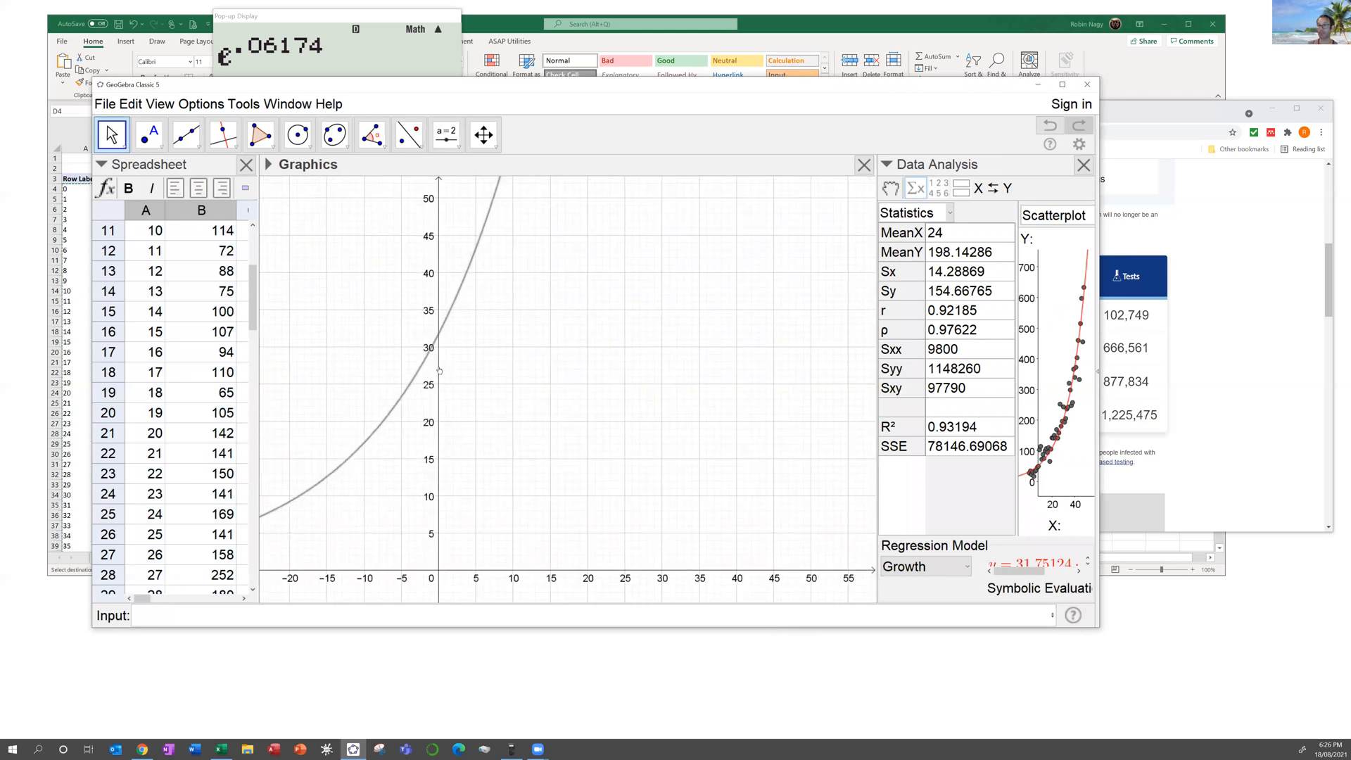
left_click(483, 135)
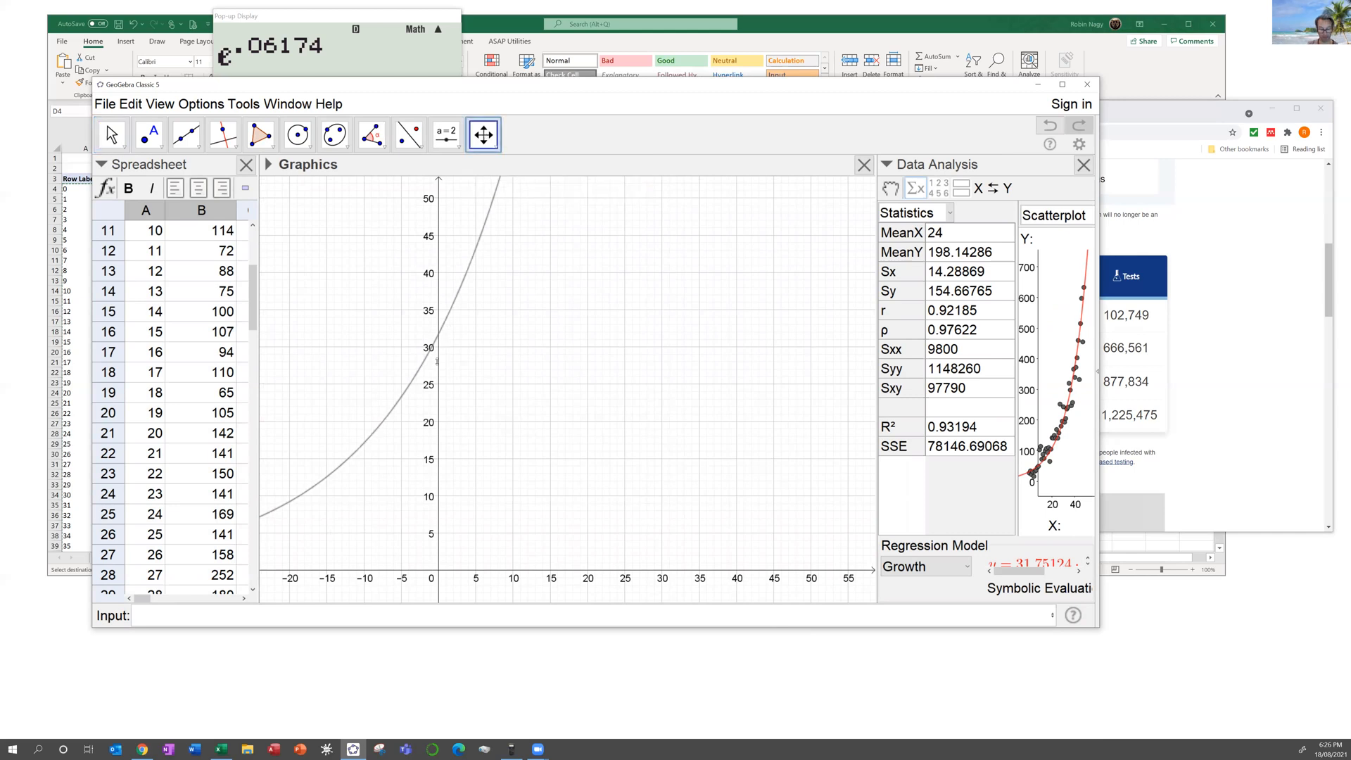
left_click_drag(437, 362, 447, 553)
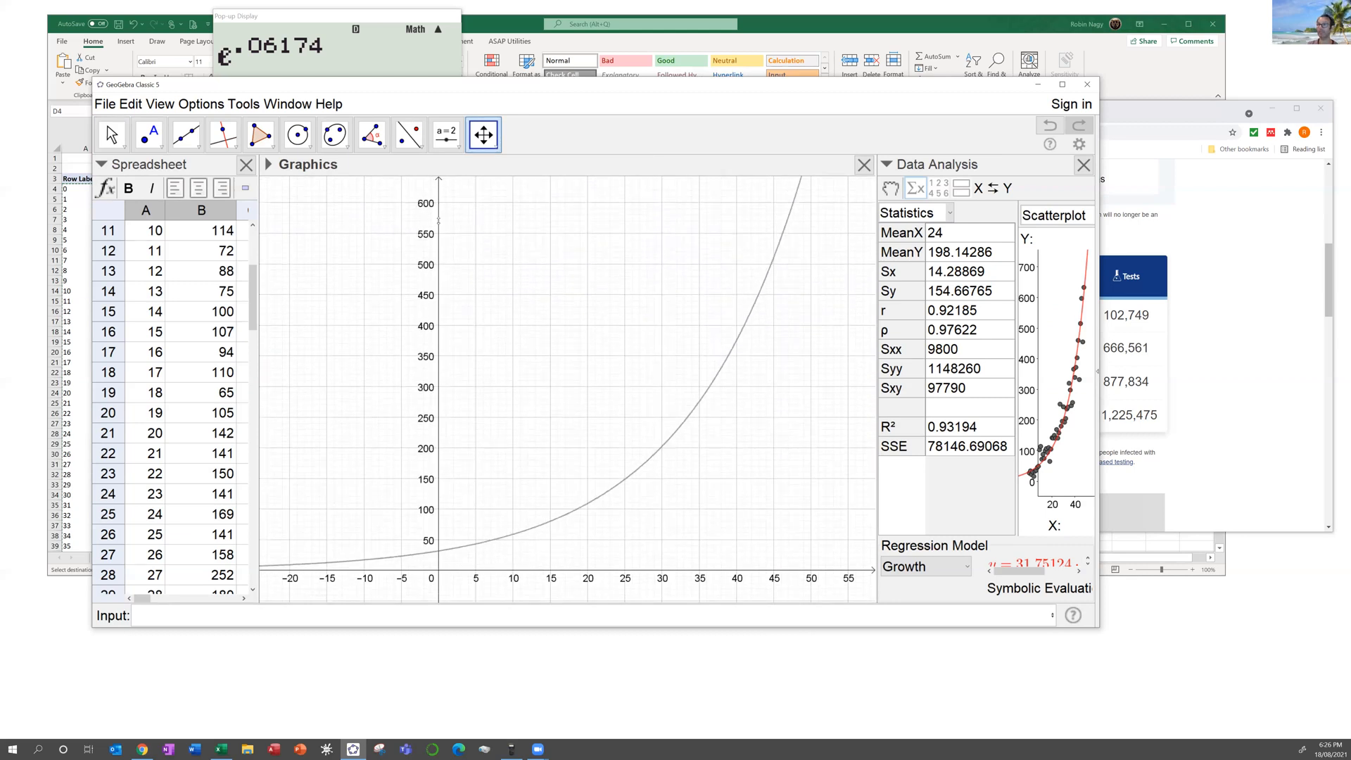
left_click_drag(437, 222, 454, 424)
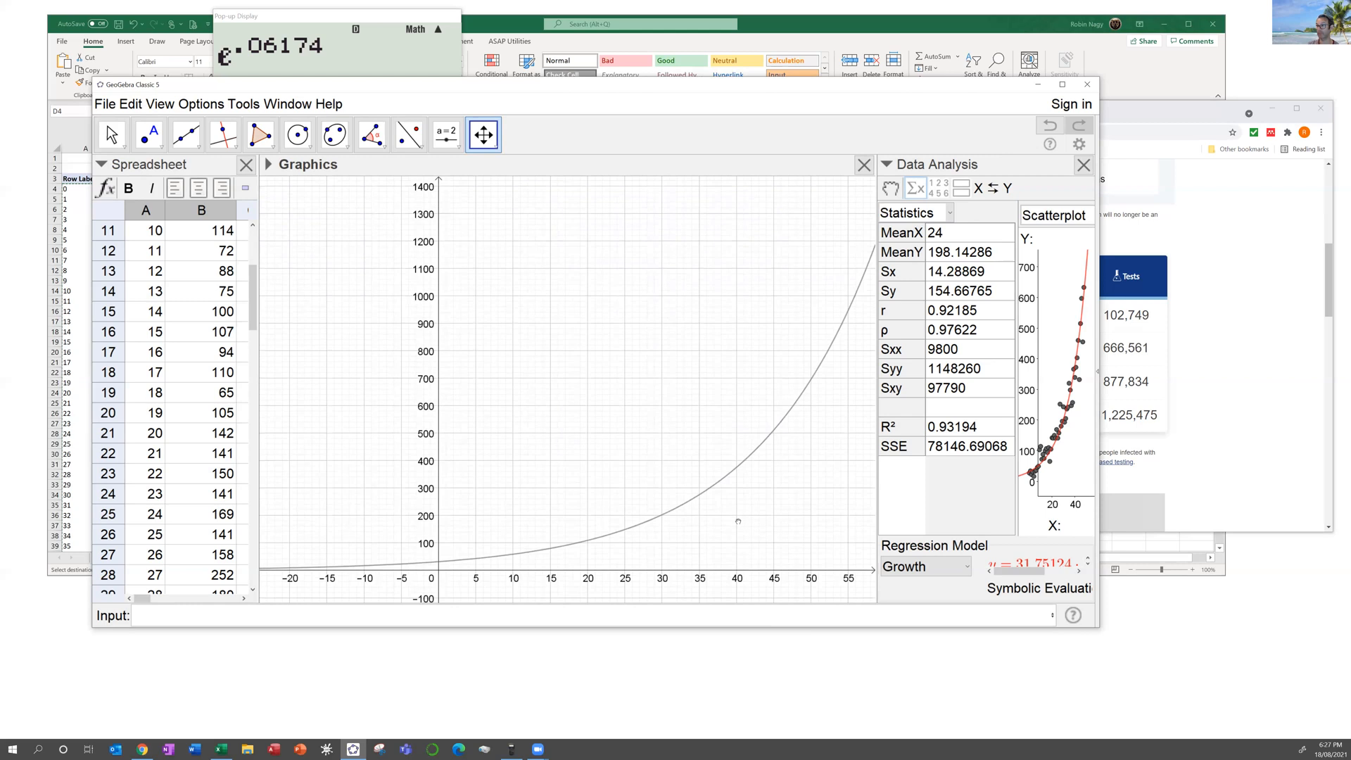
scroll(738, 522, "down", 3)
left_click_drag(788, 510, 585, 513)
scroll(588, 513, "down", 1)
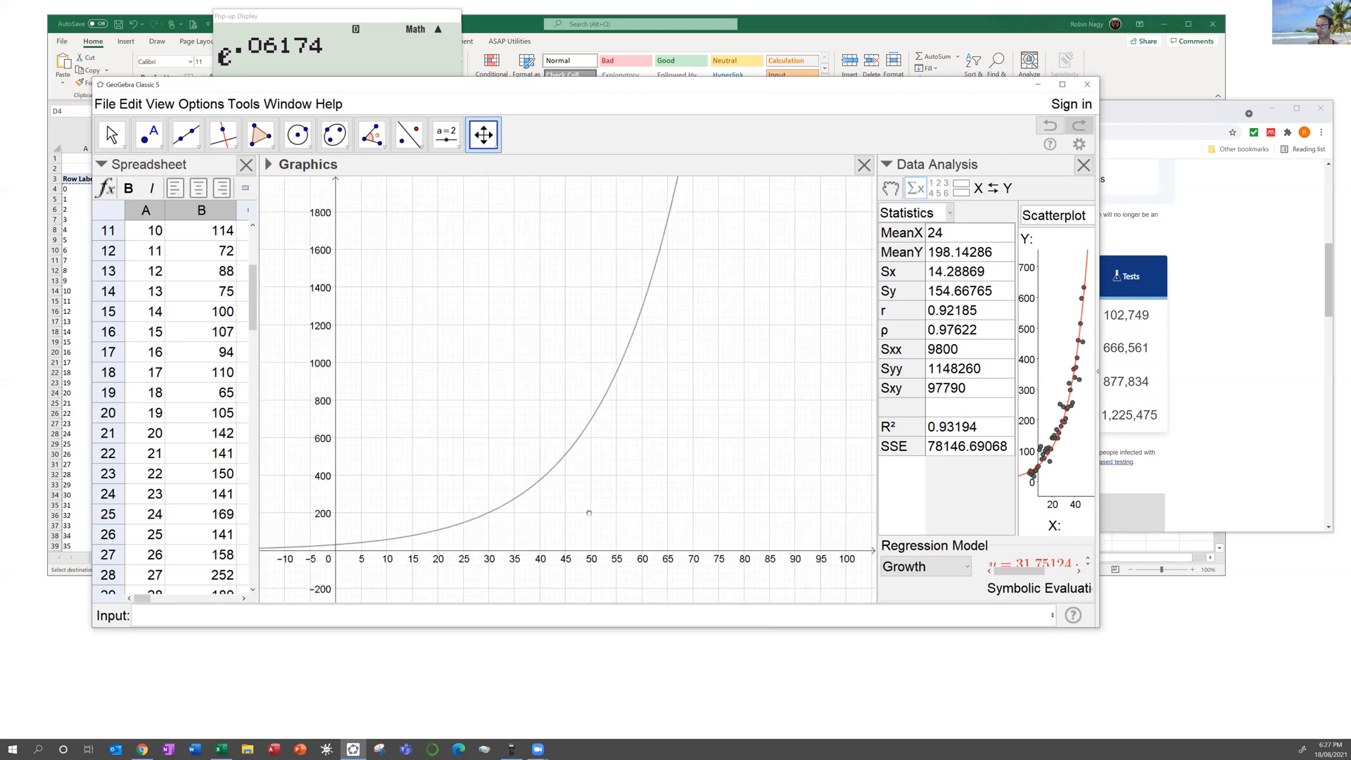
scroll(589, 513, "down", 1)
Step: Add the vertical line x = 130 and rescale the y-axis up to 100000
left_click(368, 614)
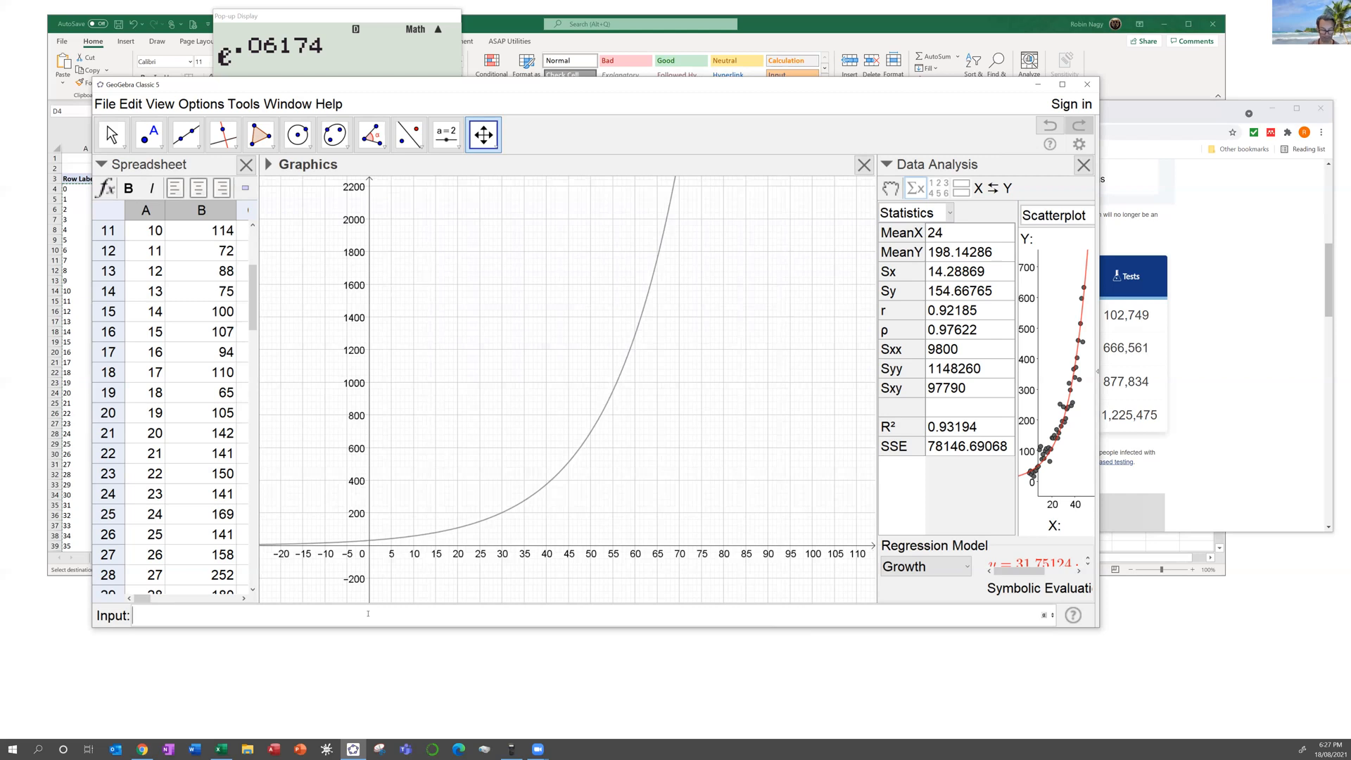
type("x=130")
key("Return")
scroll(510, 515, "down", 4)
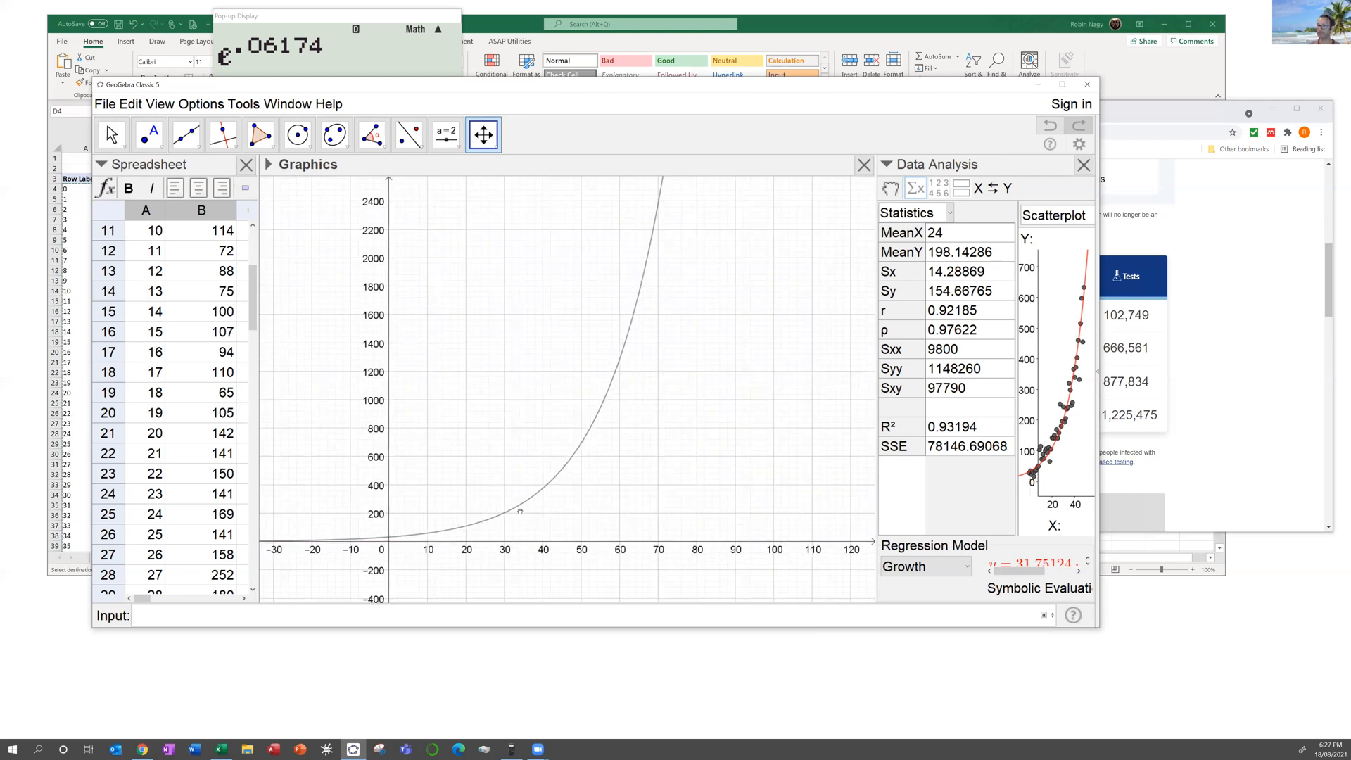
scroll(526, 506, "down", 1)
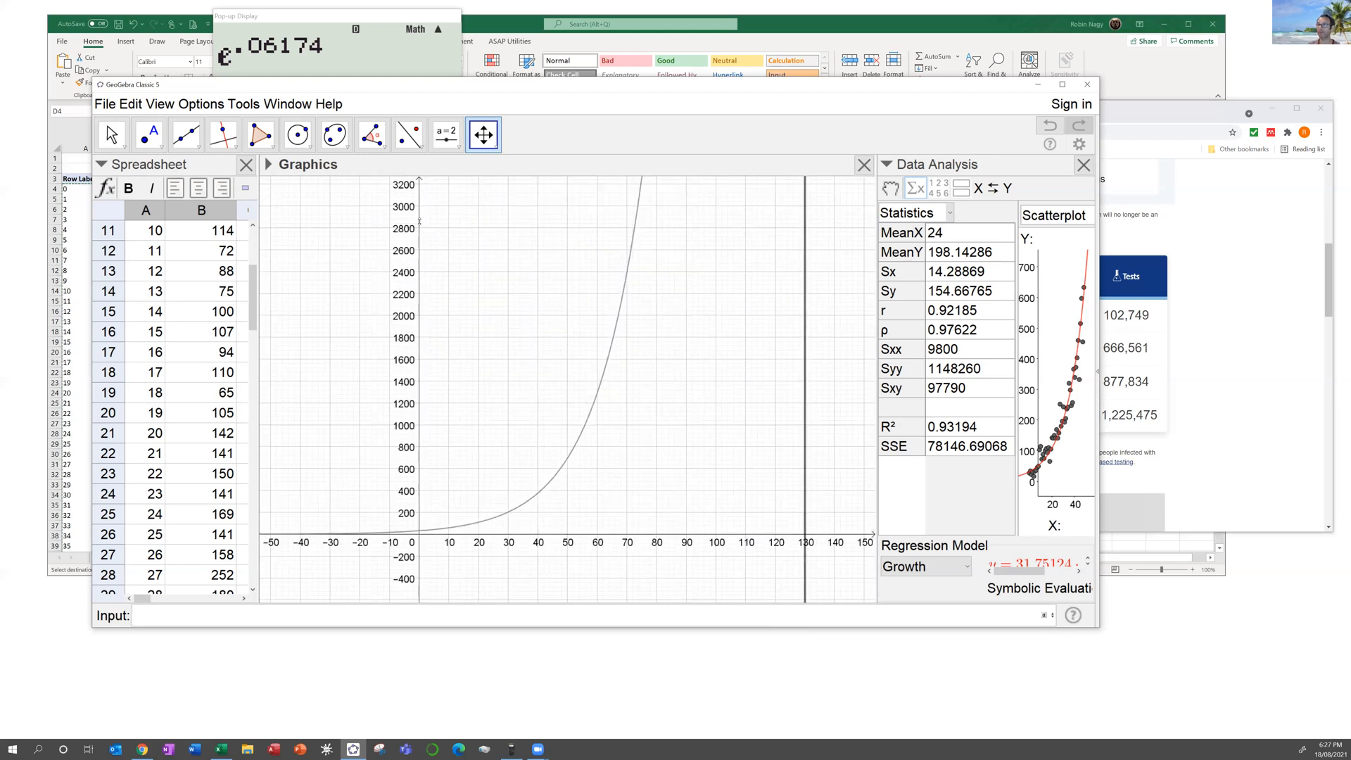
left_click_drag(429, 341, 434, 485)
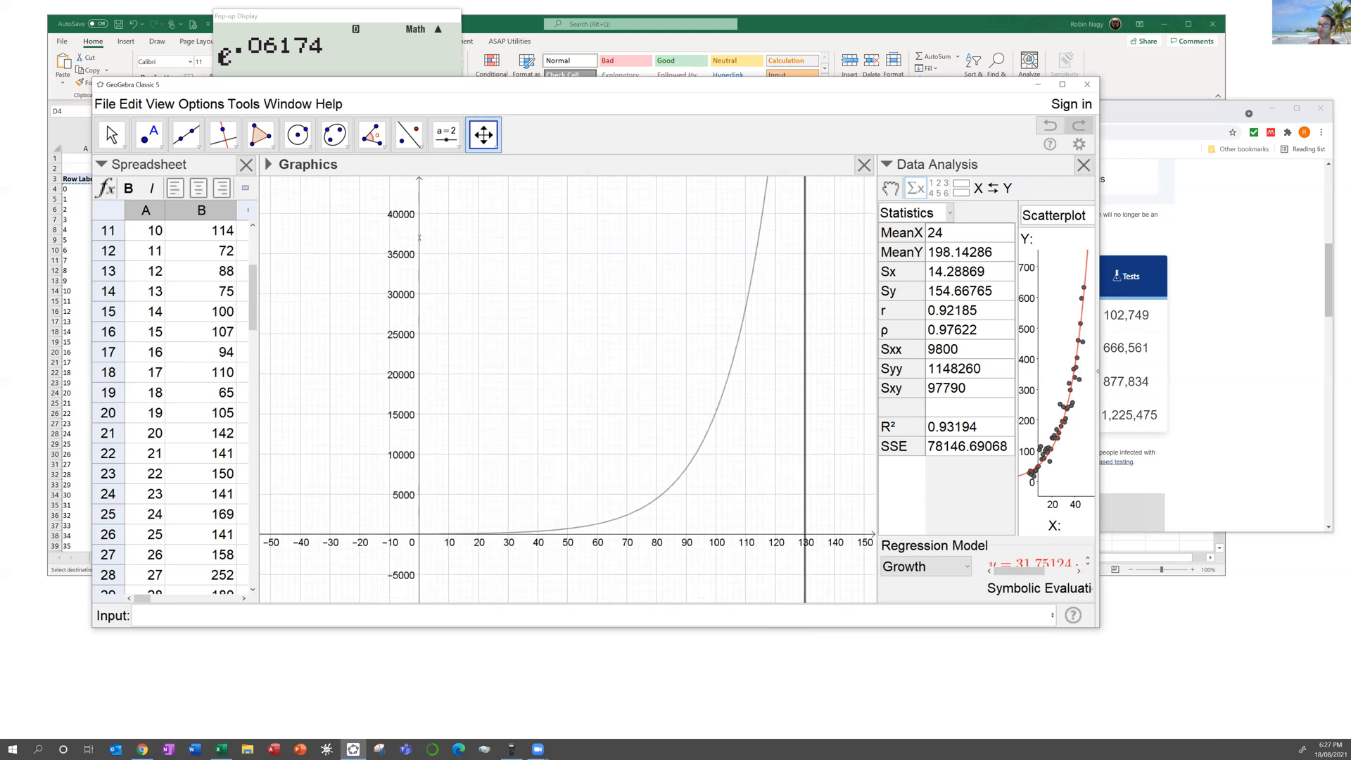
left_click_drag(420, 283, 432, 409)
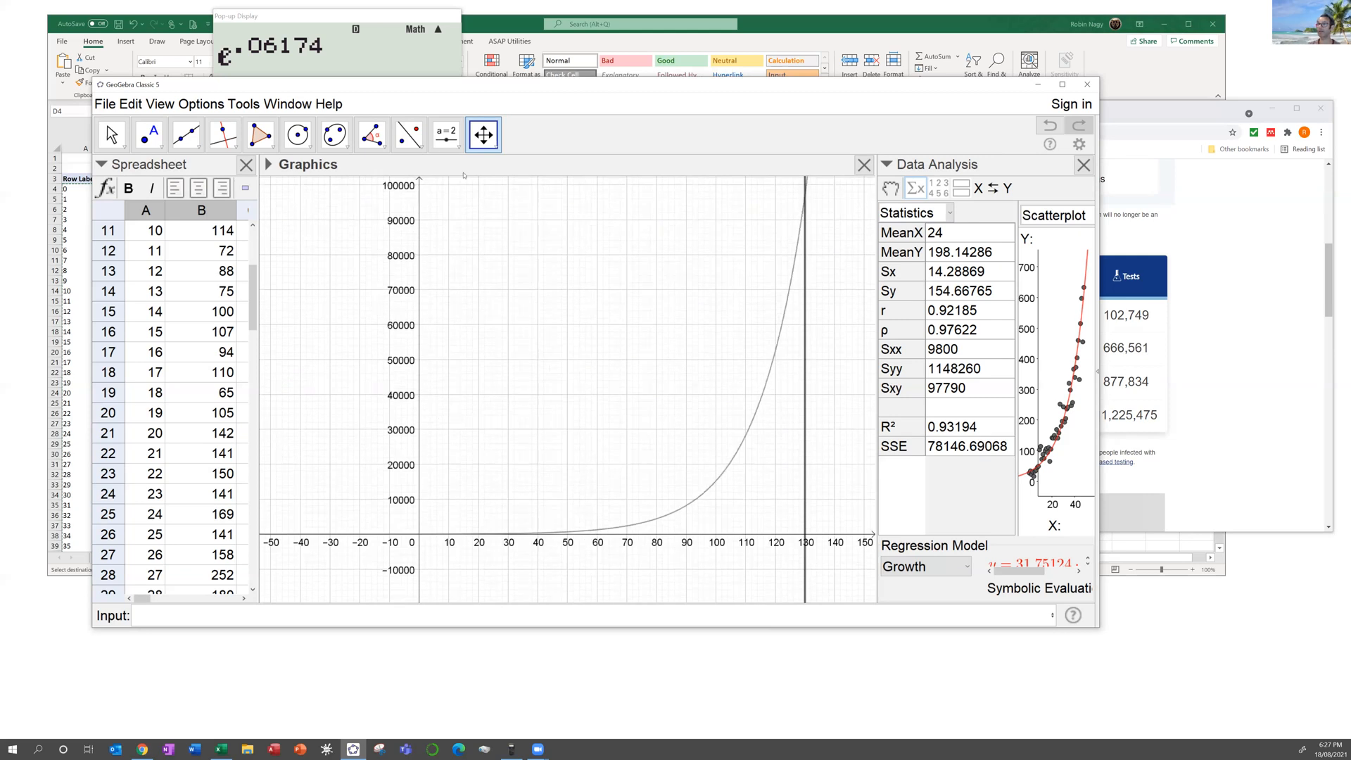
Step: Intersect the growth curve with x = 130 to create point A (130, 97089.63665)
left_click(168, 148)
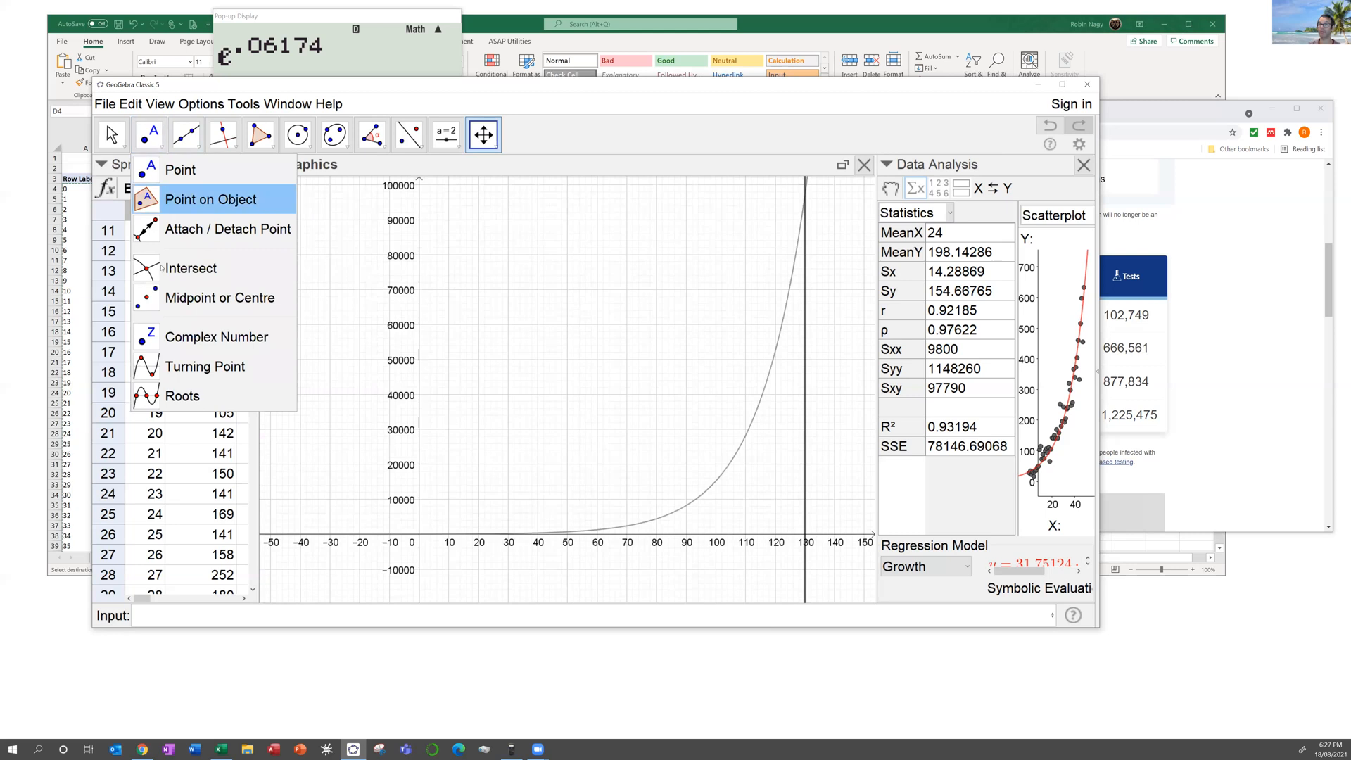
left_click(185, 268)
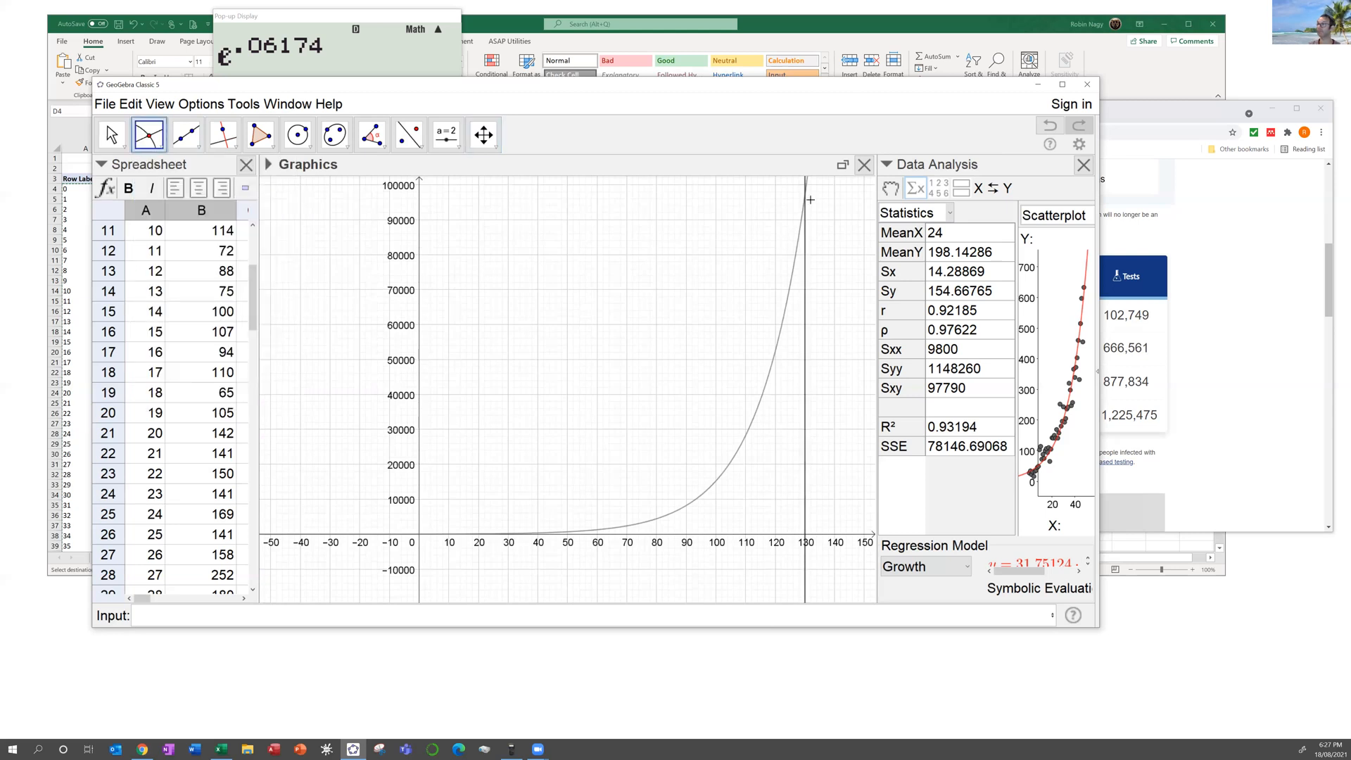
left_click(787, 301)
left_click(805, 296)
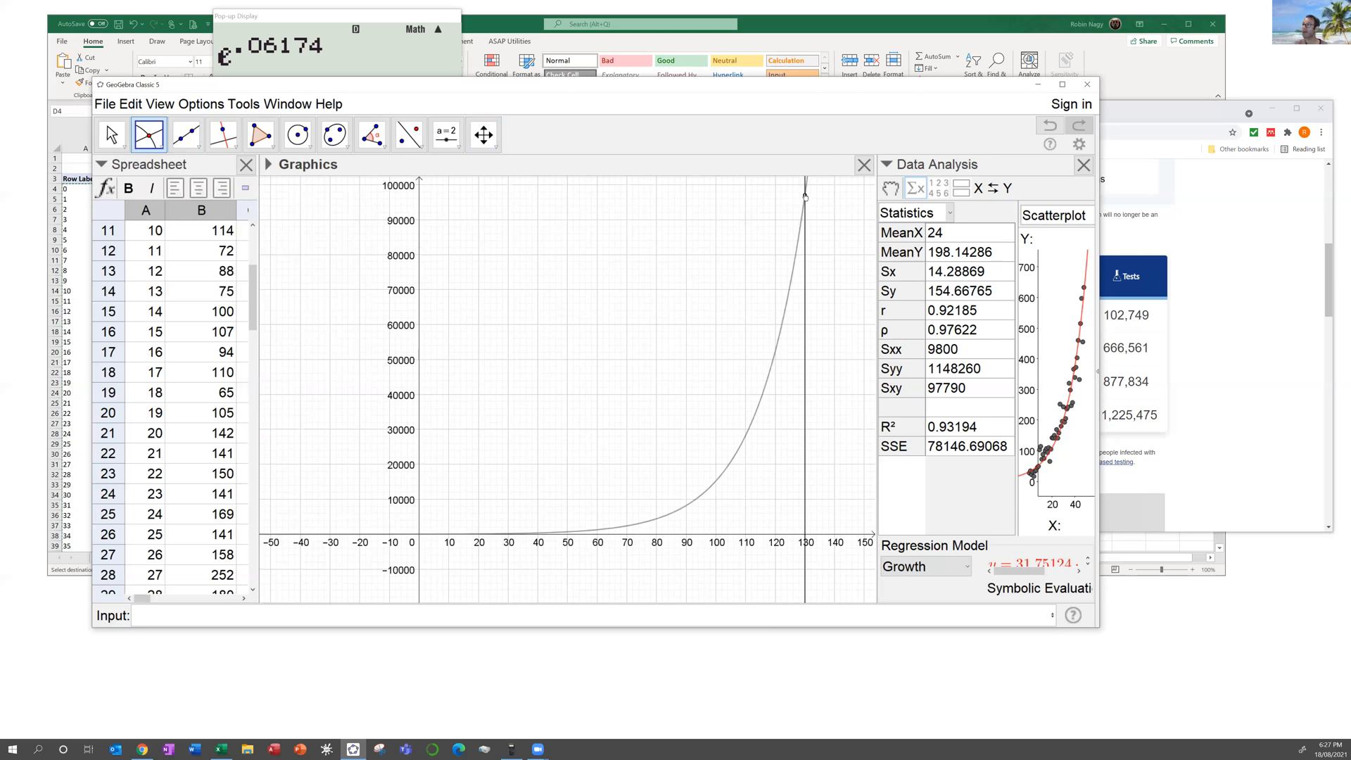
Step: Show the Algebra view and widen it so point A's coordinates can be read
left_click(161, 103)
left_click(164, 129)
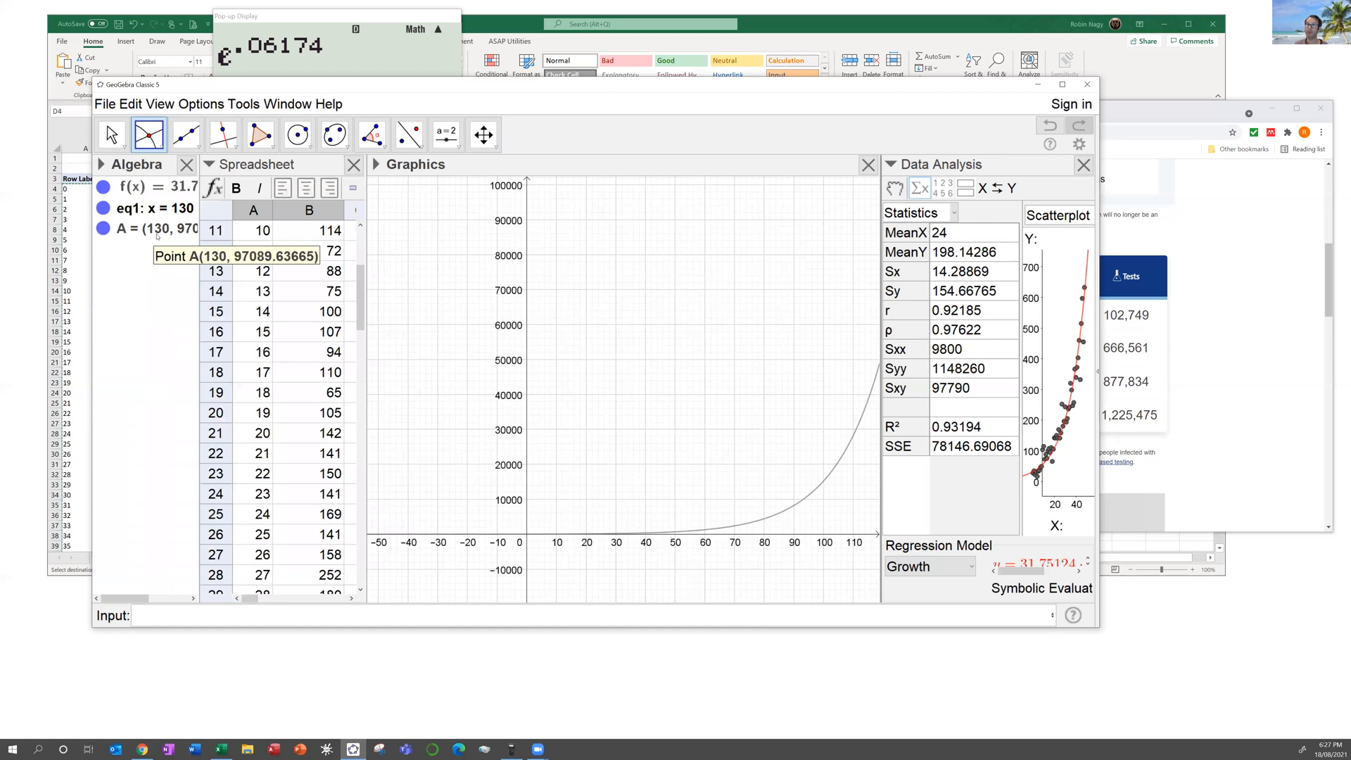
left_click_drag(200, 234, 238, 232)
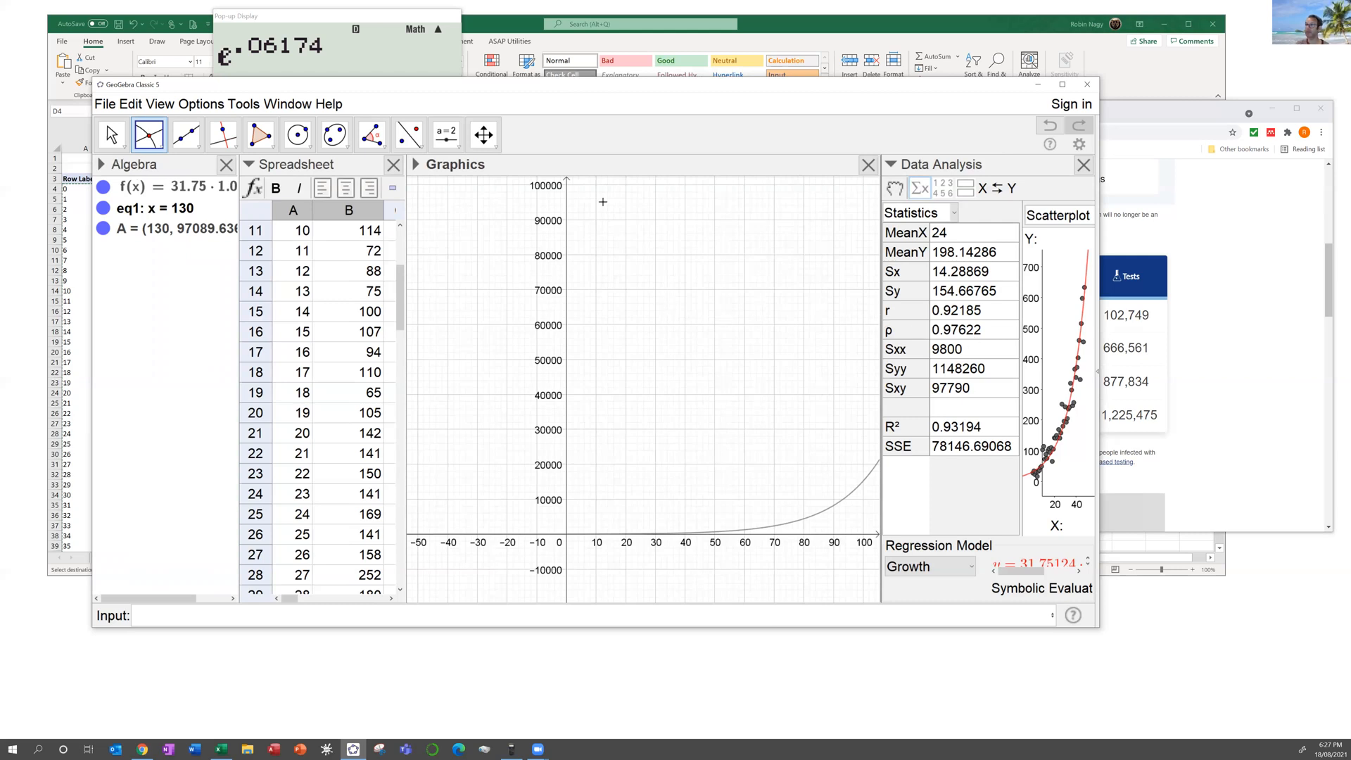
left_click(484, 135)
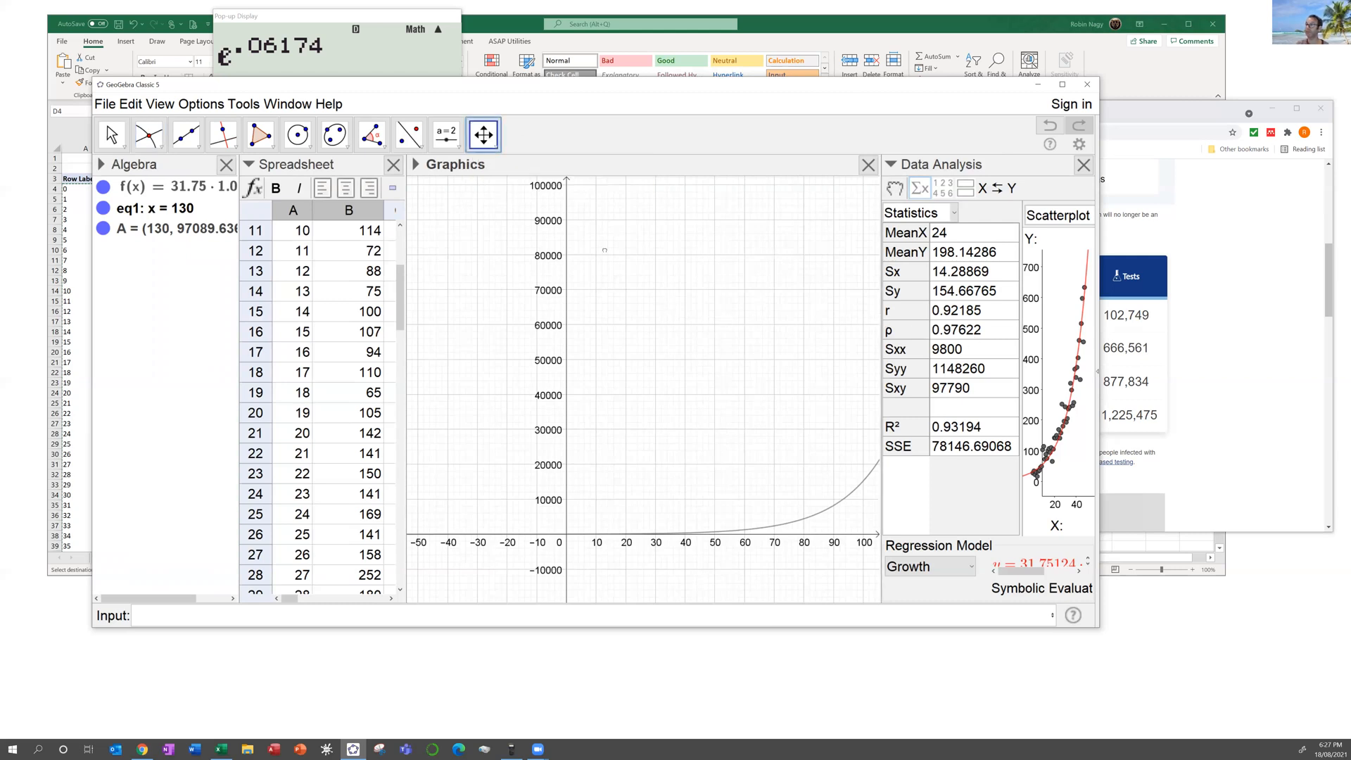
Step: Pan to point A and the x = 130 line, and widen the window and statistics pane
left_click_drag(604, 250, 432, 247)
left_click_drag(821, 241, 760, 272)
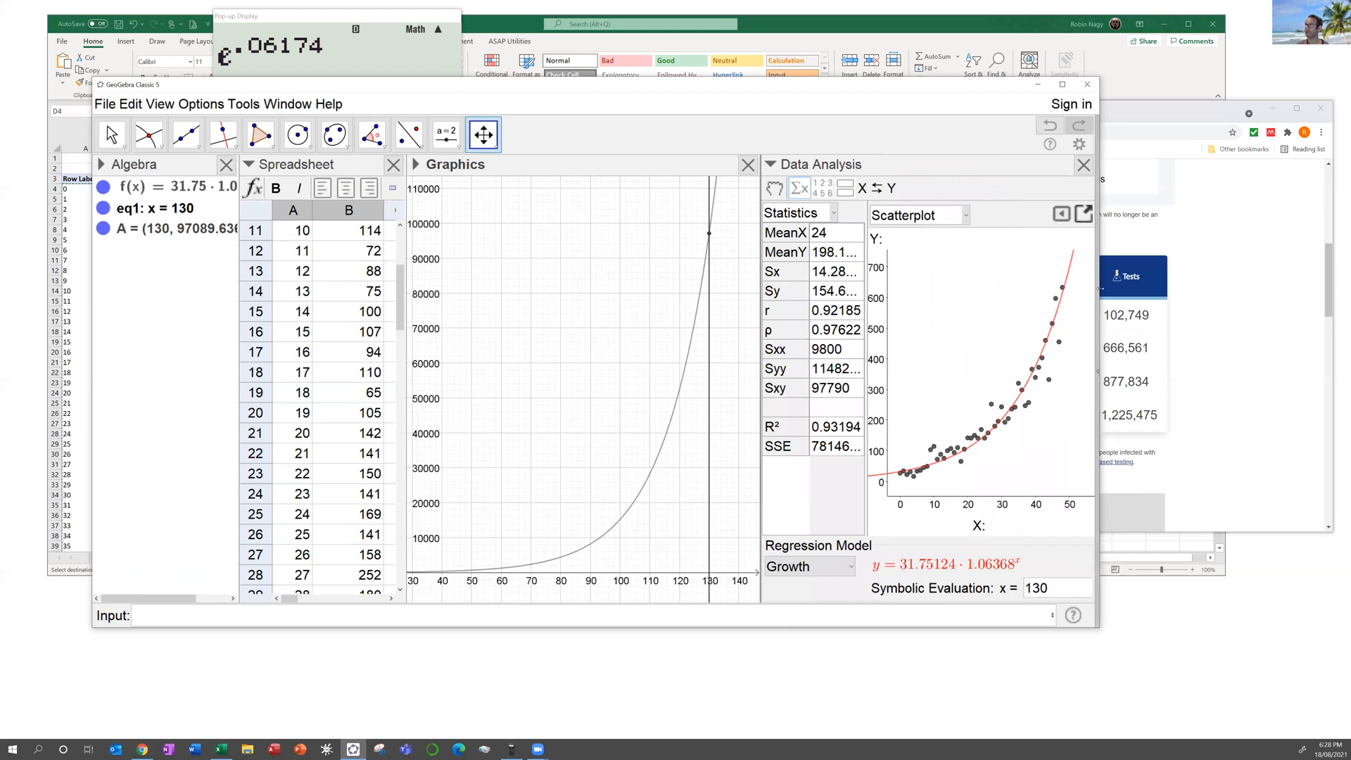
left_click_drag(1329, 292, 1332, 292)
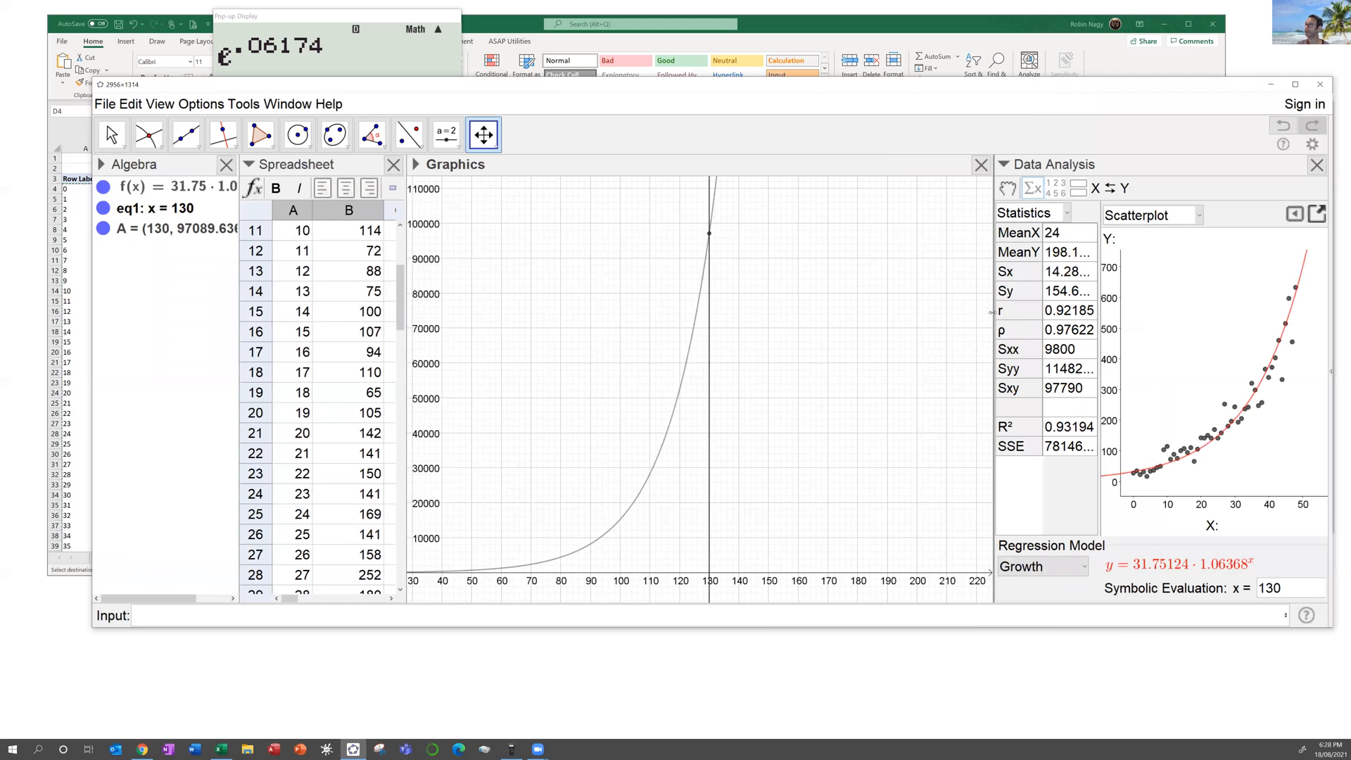
left_click_drag(834, 321, 800, 321)
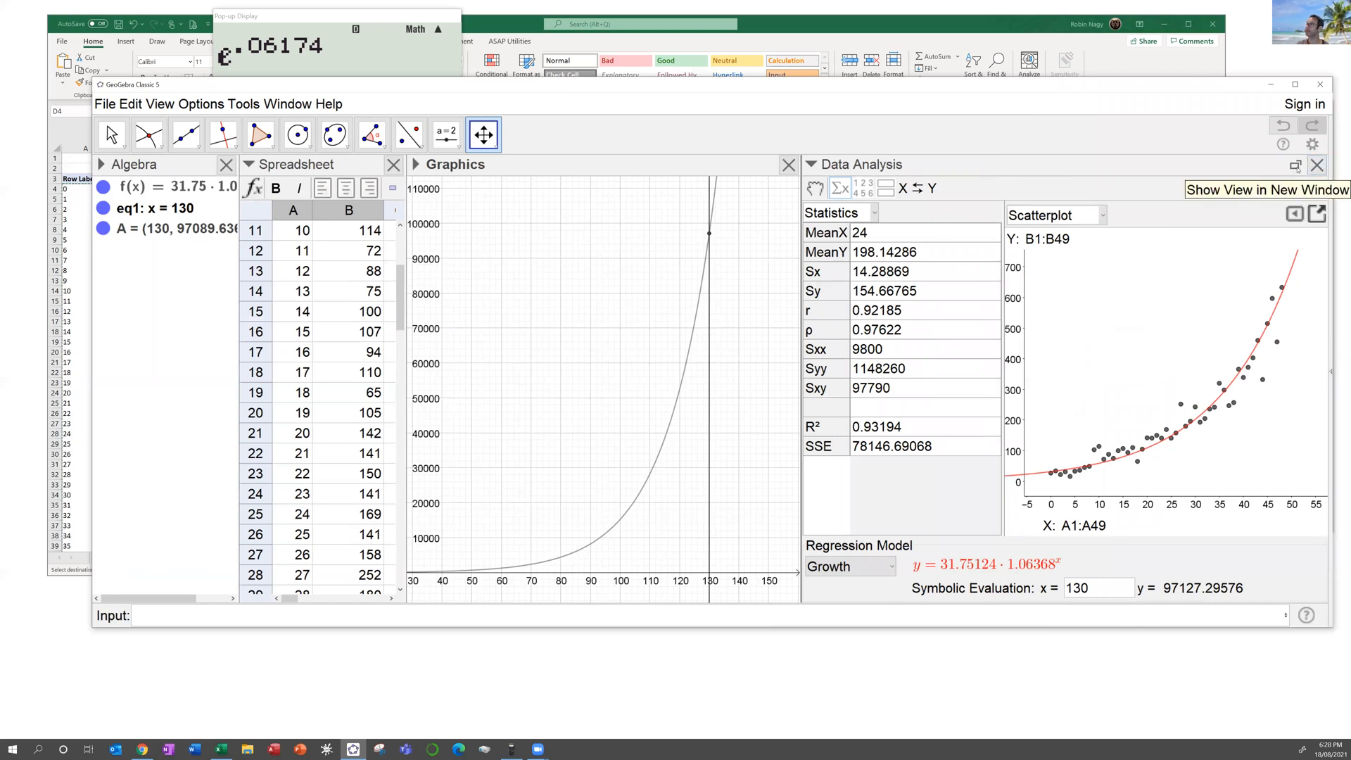
Step: Detach Data Analysis into its own window, enlarge it to show growth statistics, and move it off the graph
left_click(1295, 165)
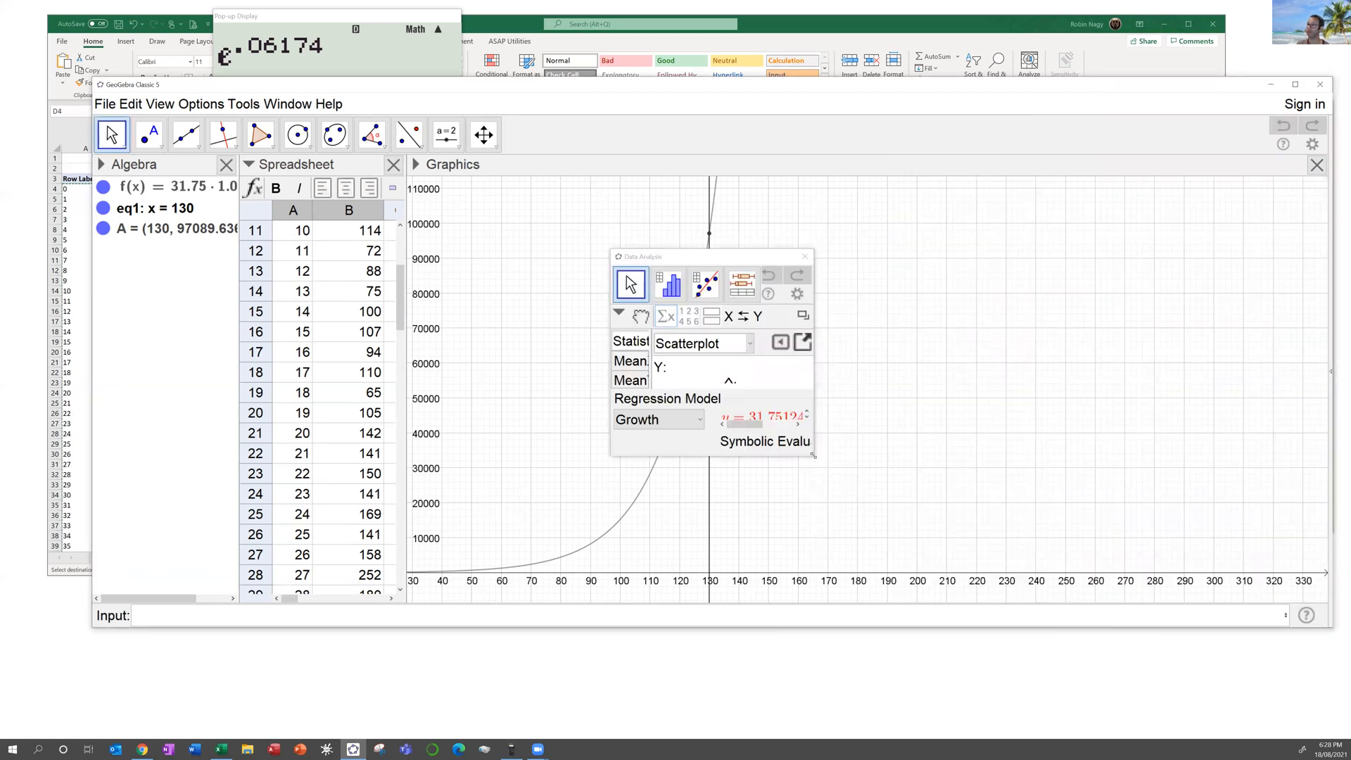
left_click_drag(814, 456, 1297, 702)
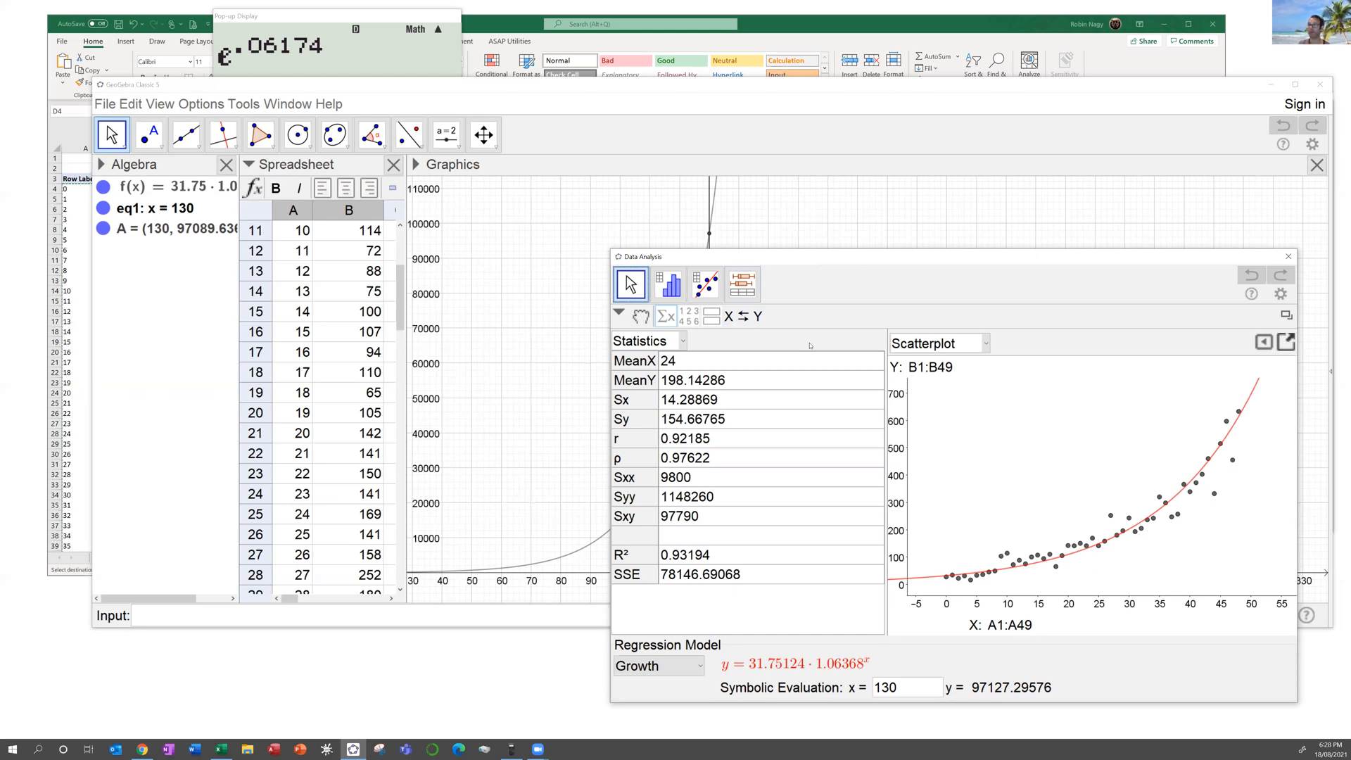
left_click_drag(808, 256, 993, 130)
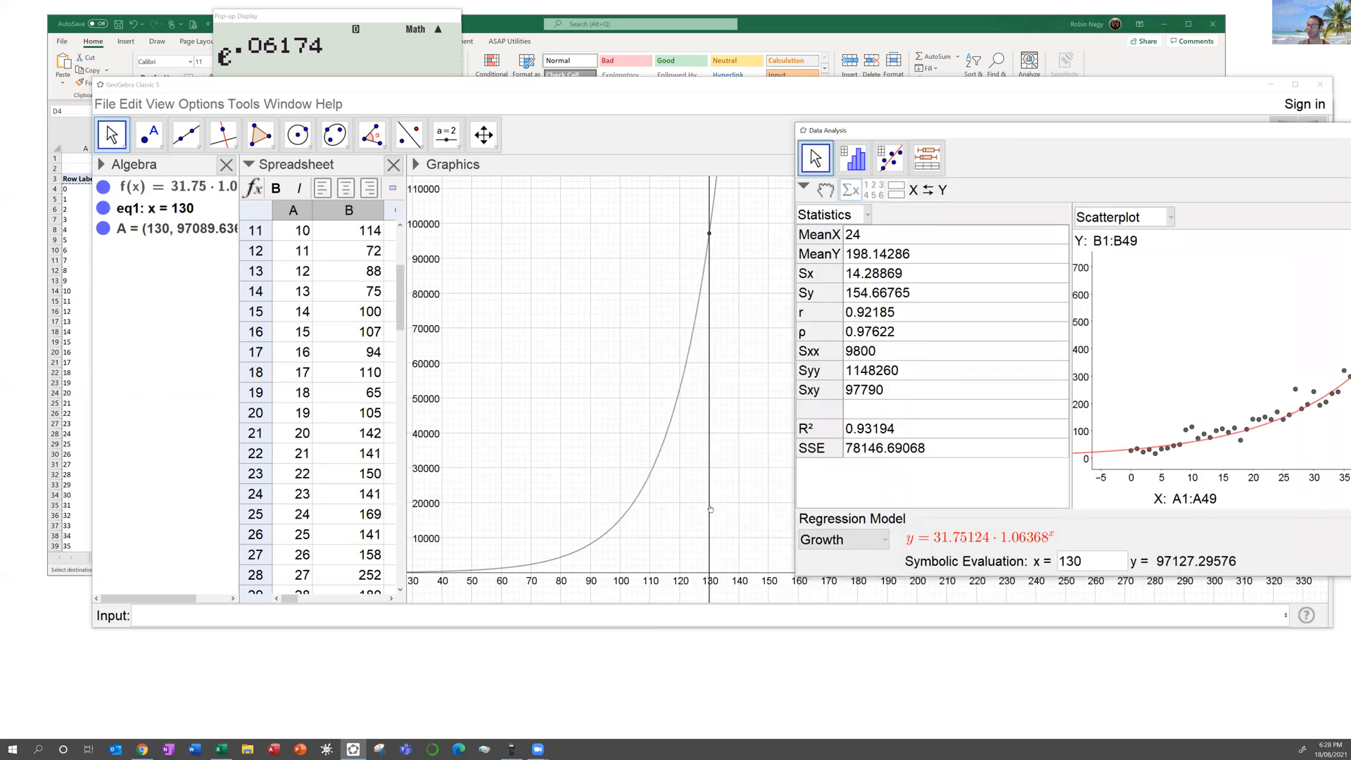
Step: Create an integer slider n ranging from 1 to 130
left_click(443, 133)
left_click(598, 319)
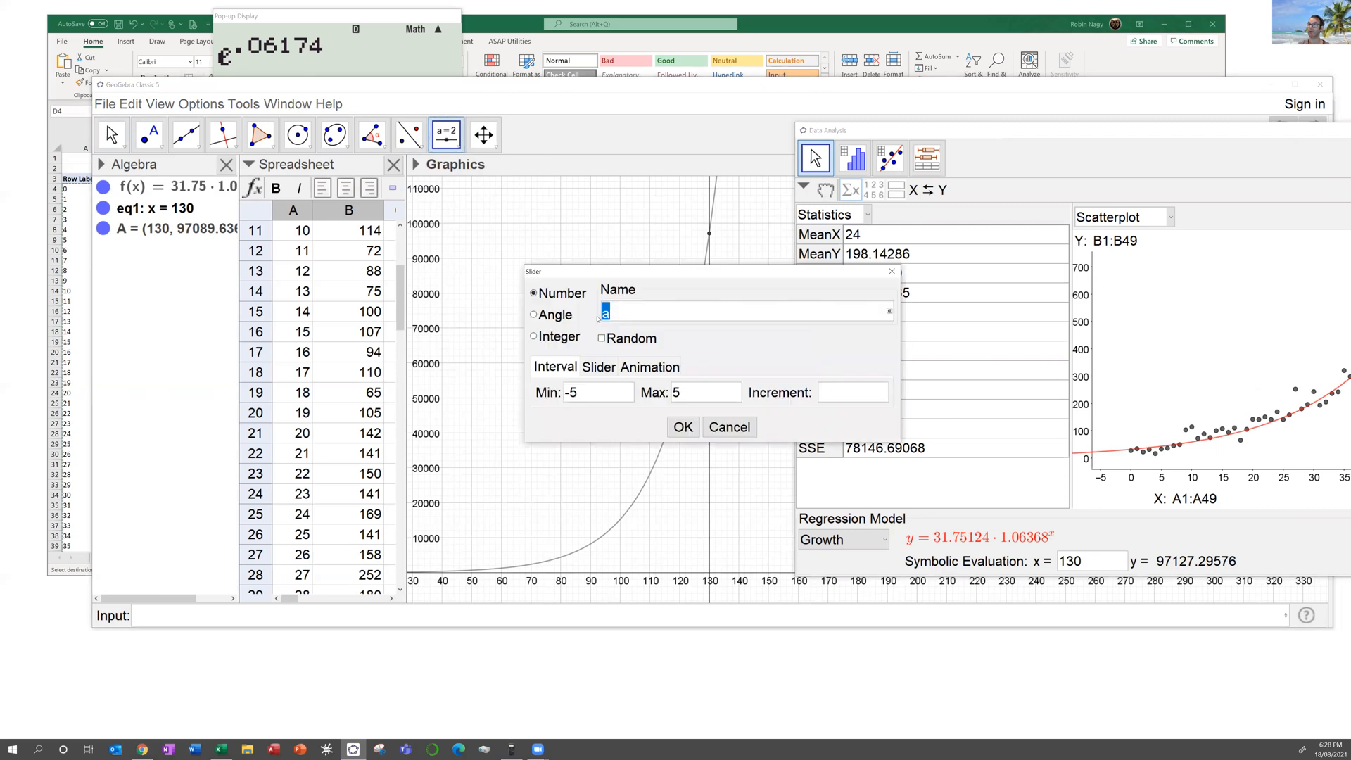
left_click(533, 336)
double_click(710, 394)
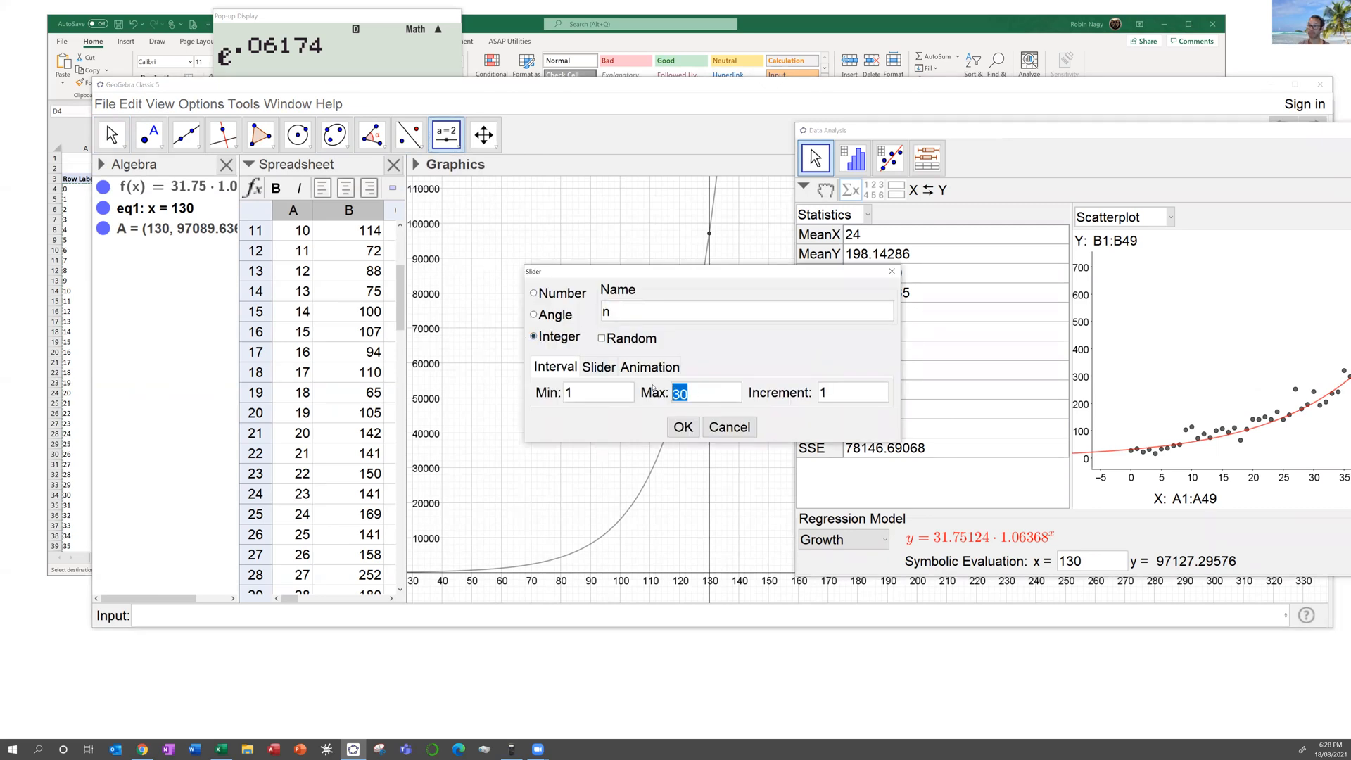
type("2")
key("BackSpace")
type("130")
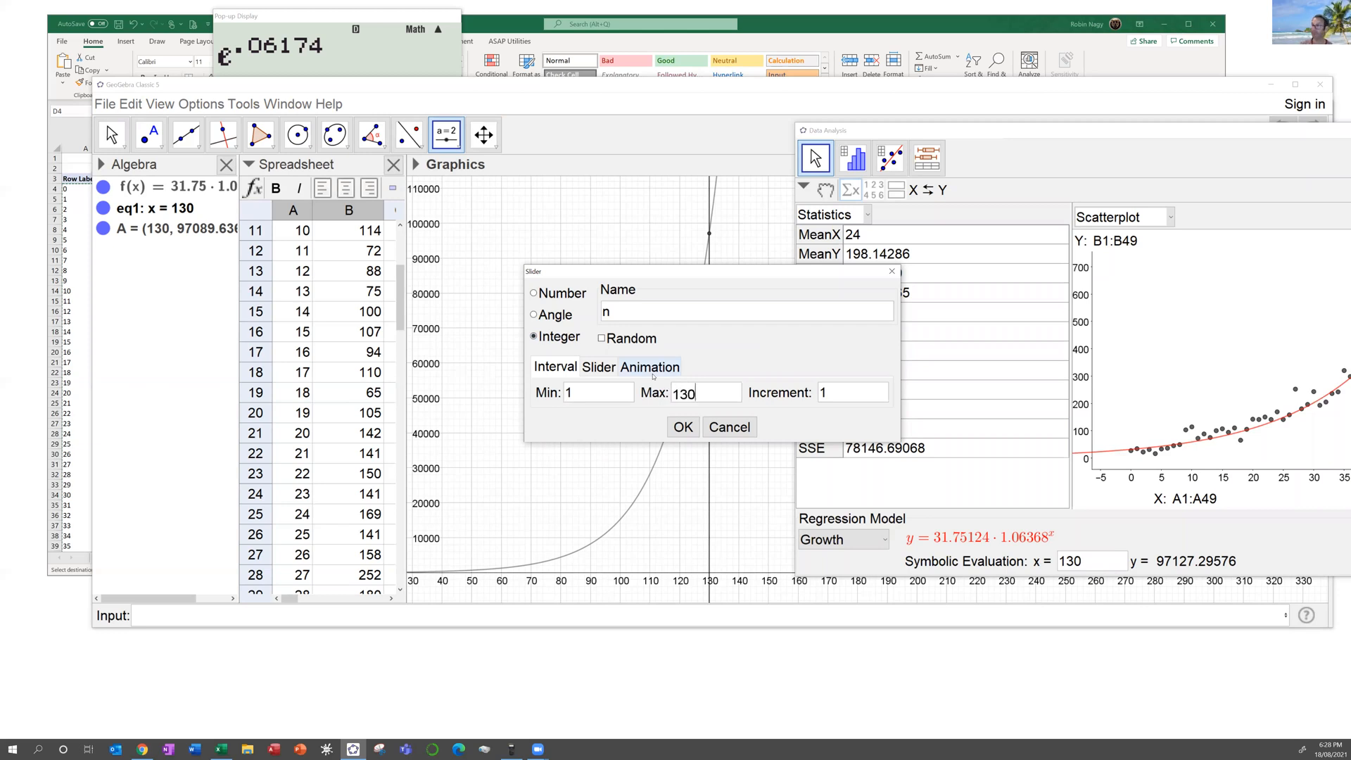
left_click(672, 425)
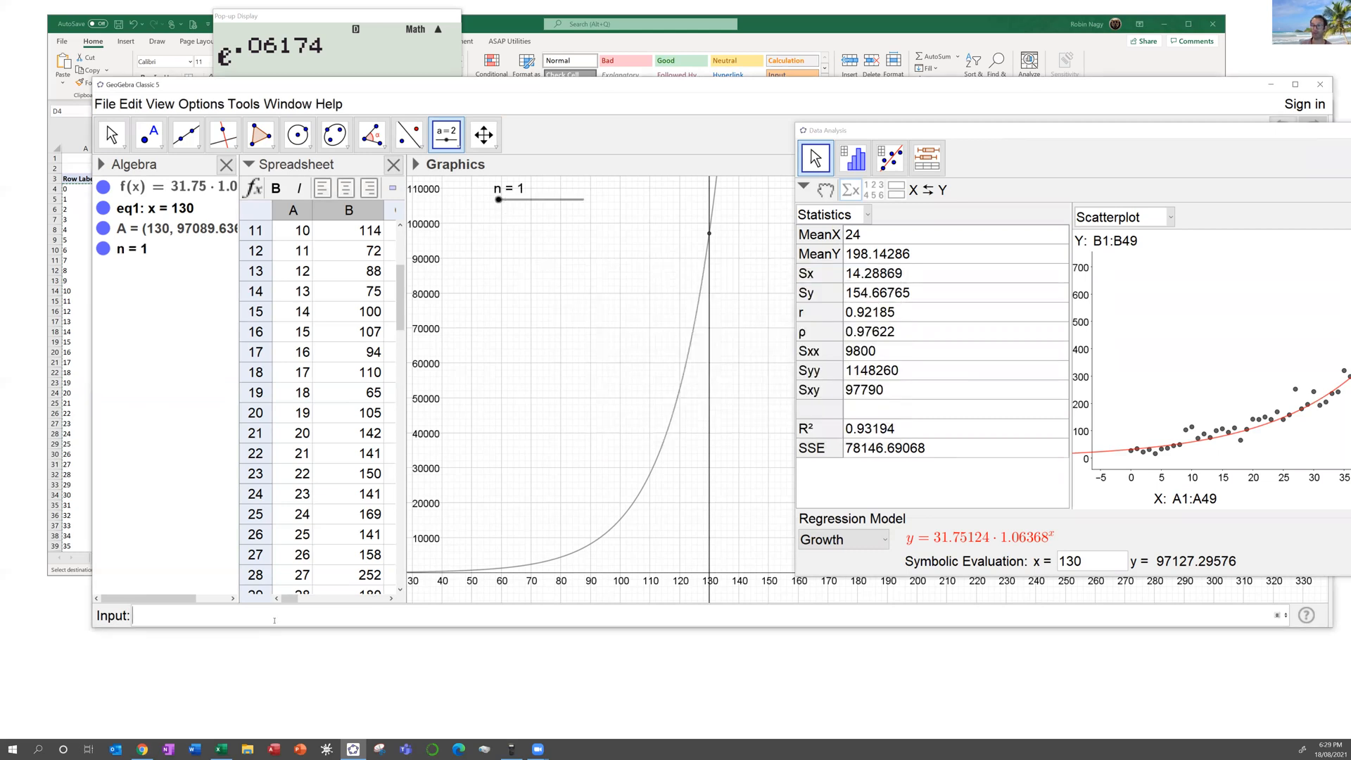
Step: Add the vertical line eq2: x = n and set slider n to 101
type("x = 1")
key("Return")
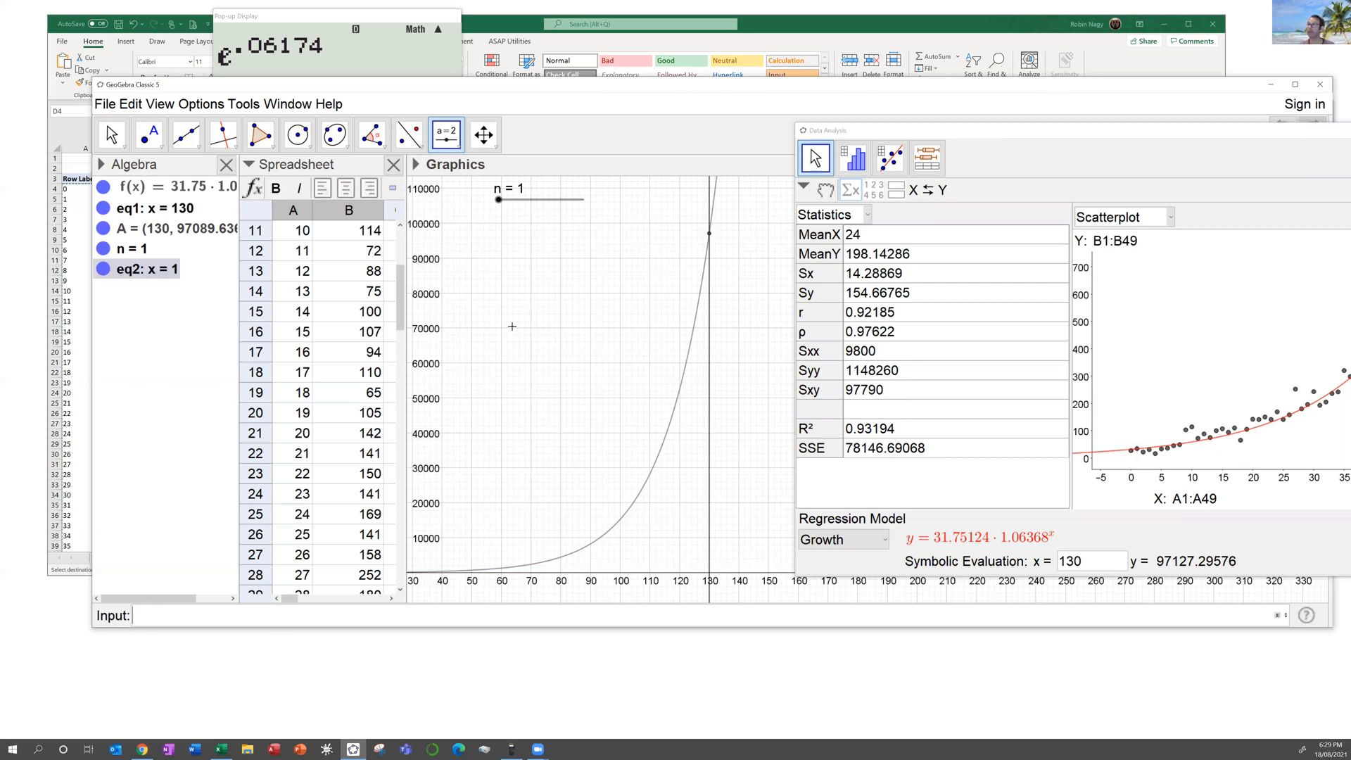
left_click_drag(498, 200, 565, 212)
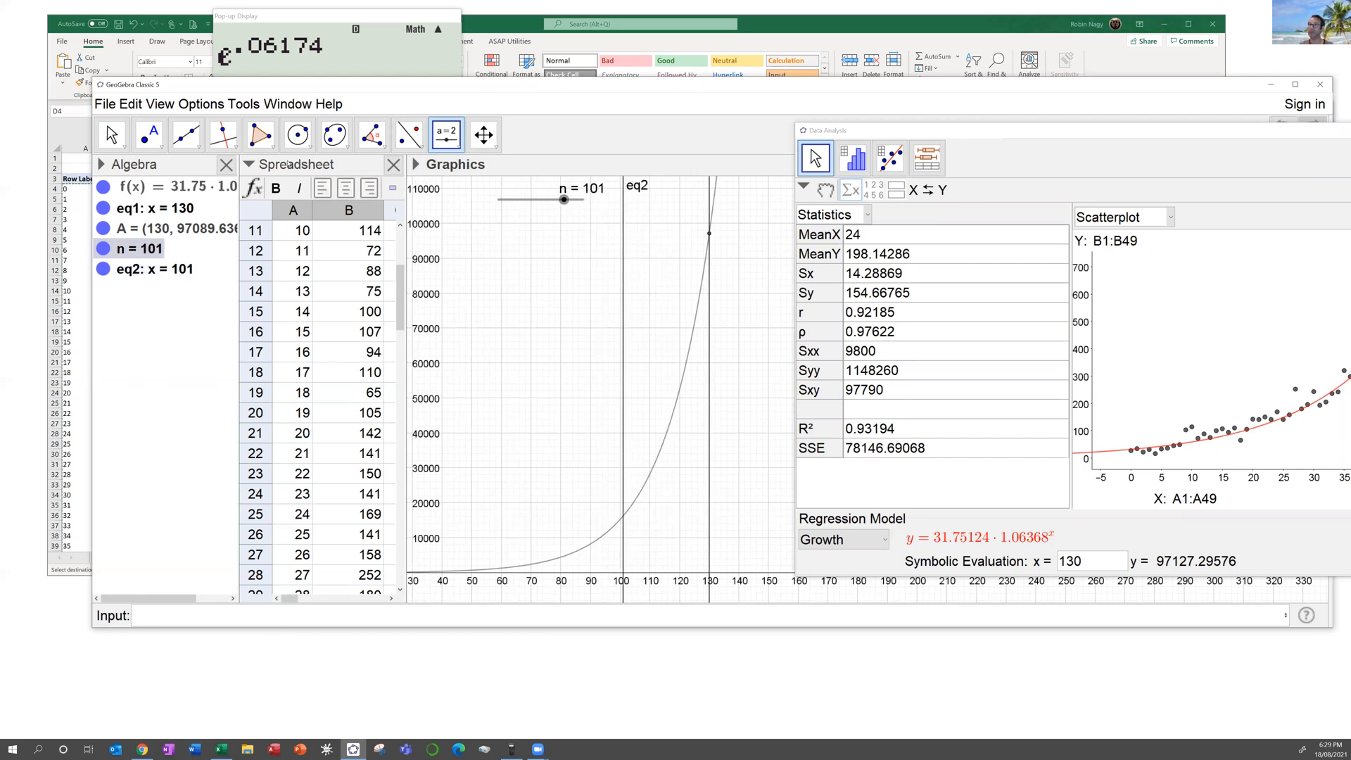
left_click(154, 139)
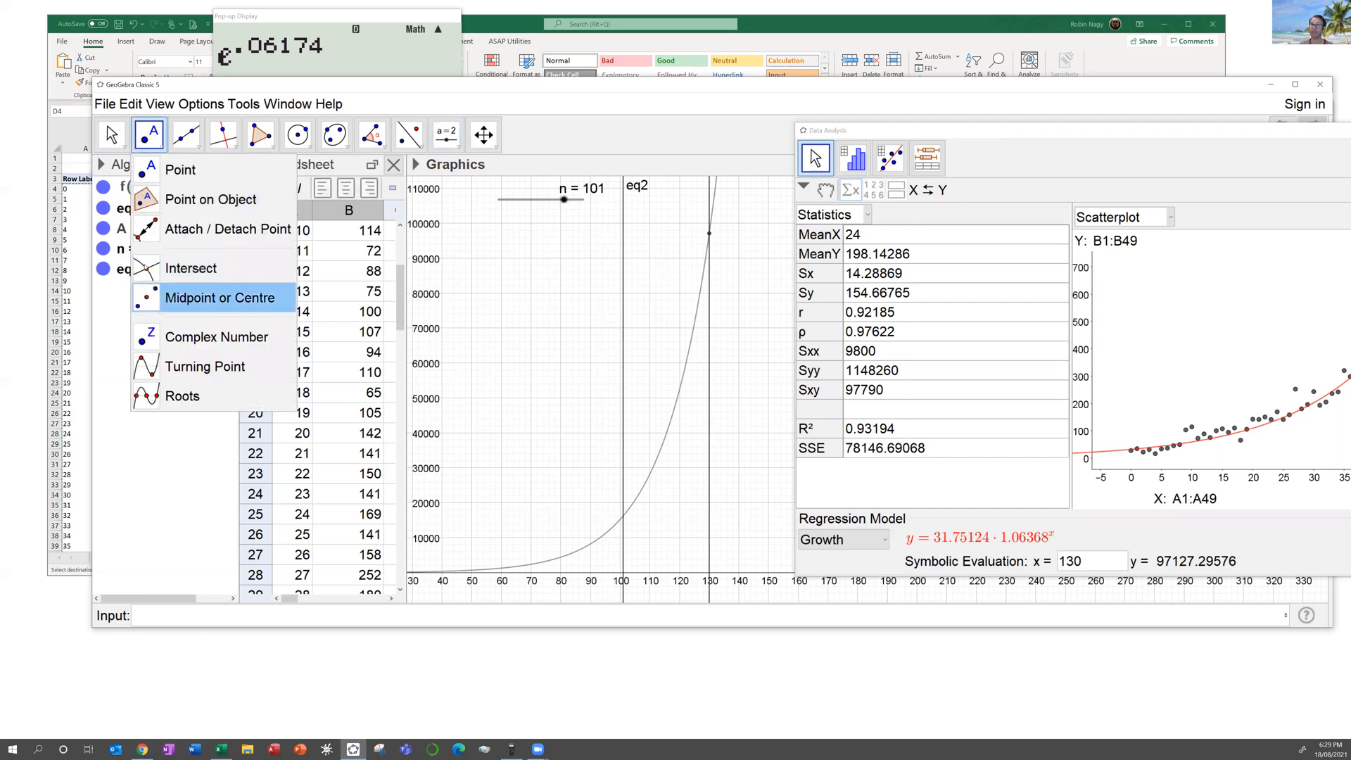
Step: Create point B where line eq2 meets the growth curve, at about (101, 16205.187)
left_click(184, 268)
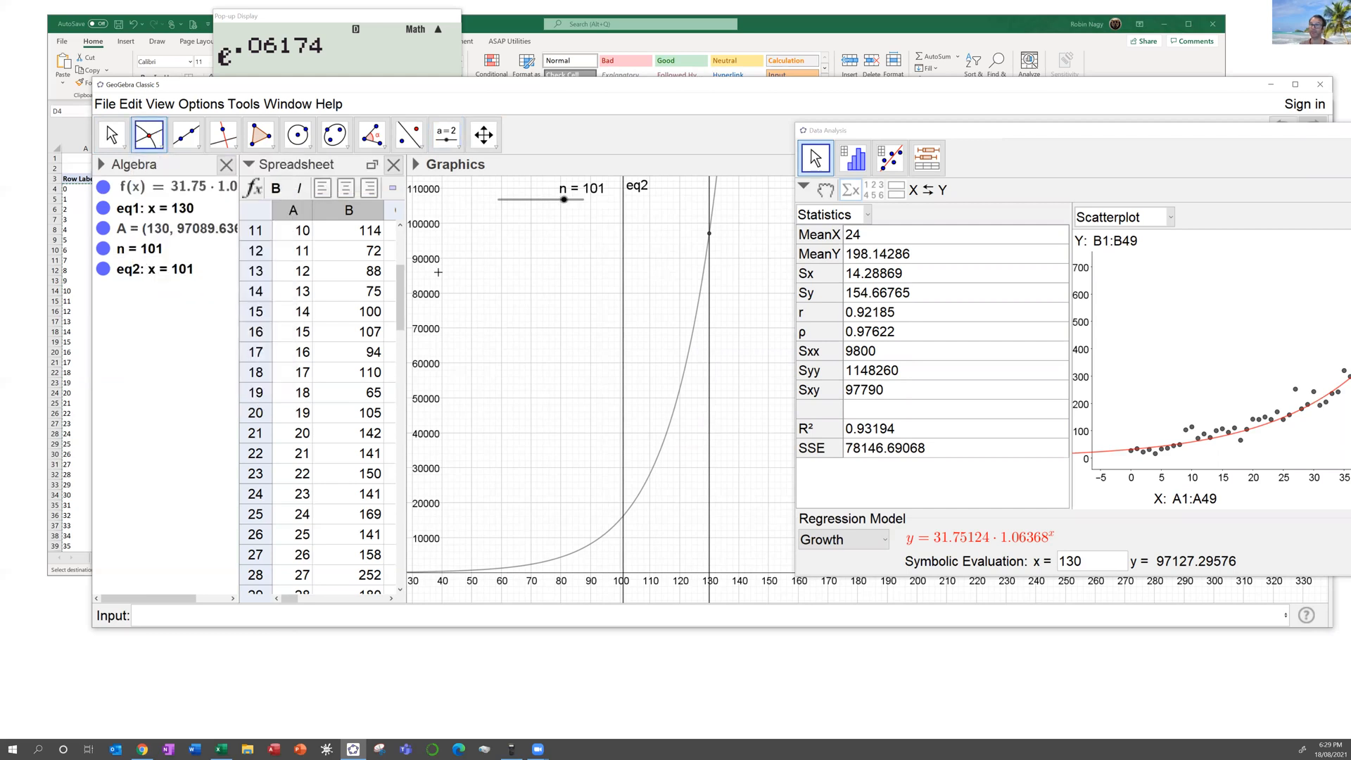
left_click(623, 275)
left_click(686, 360)
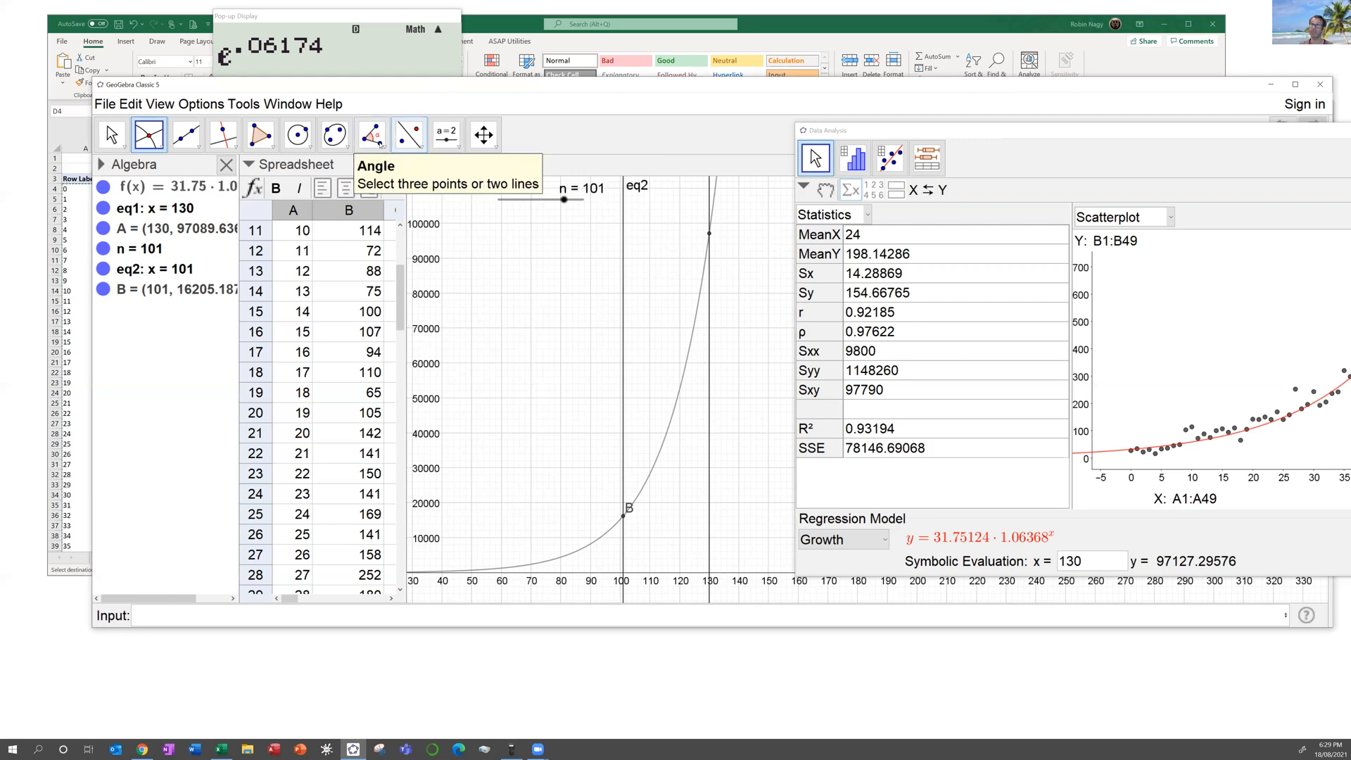
left_click(456, 146)
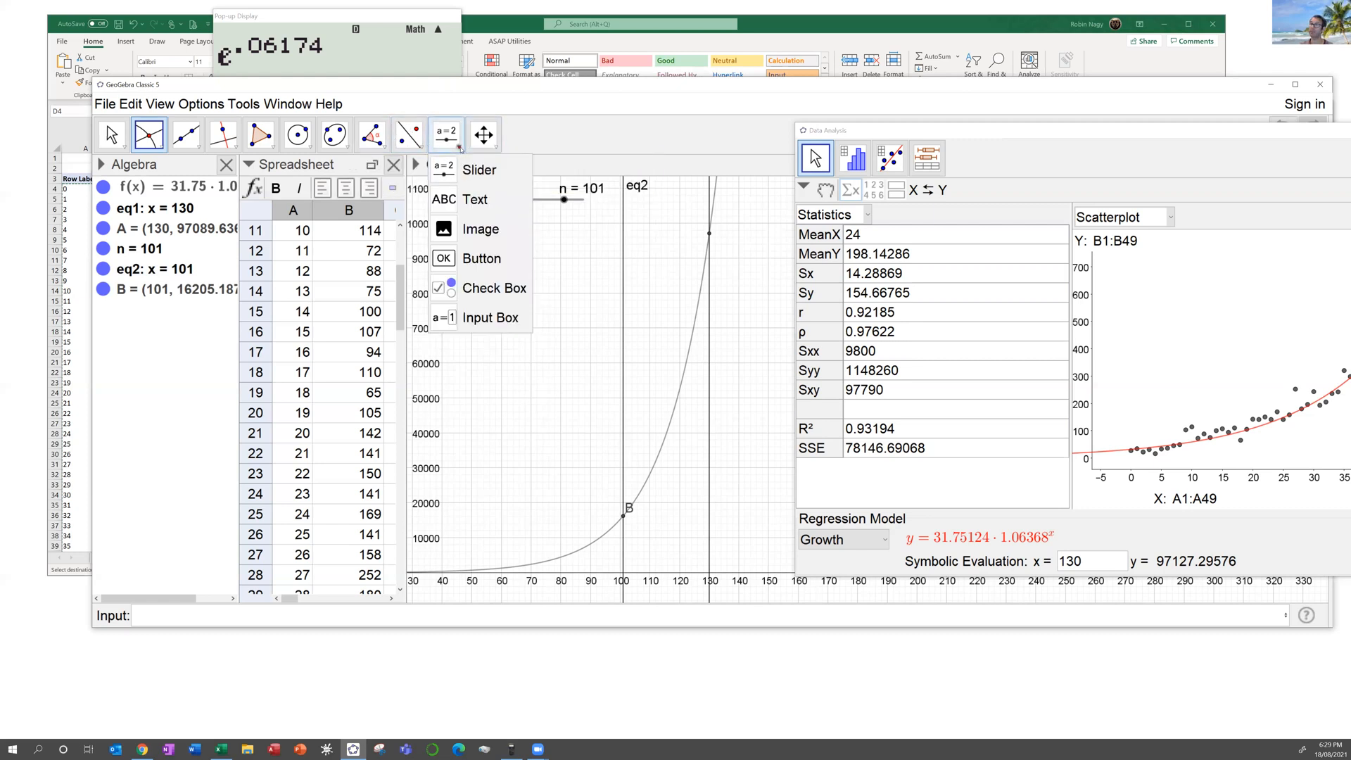
left_click(461, 211)
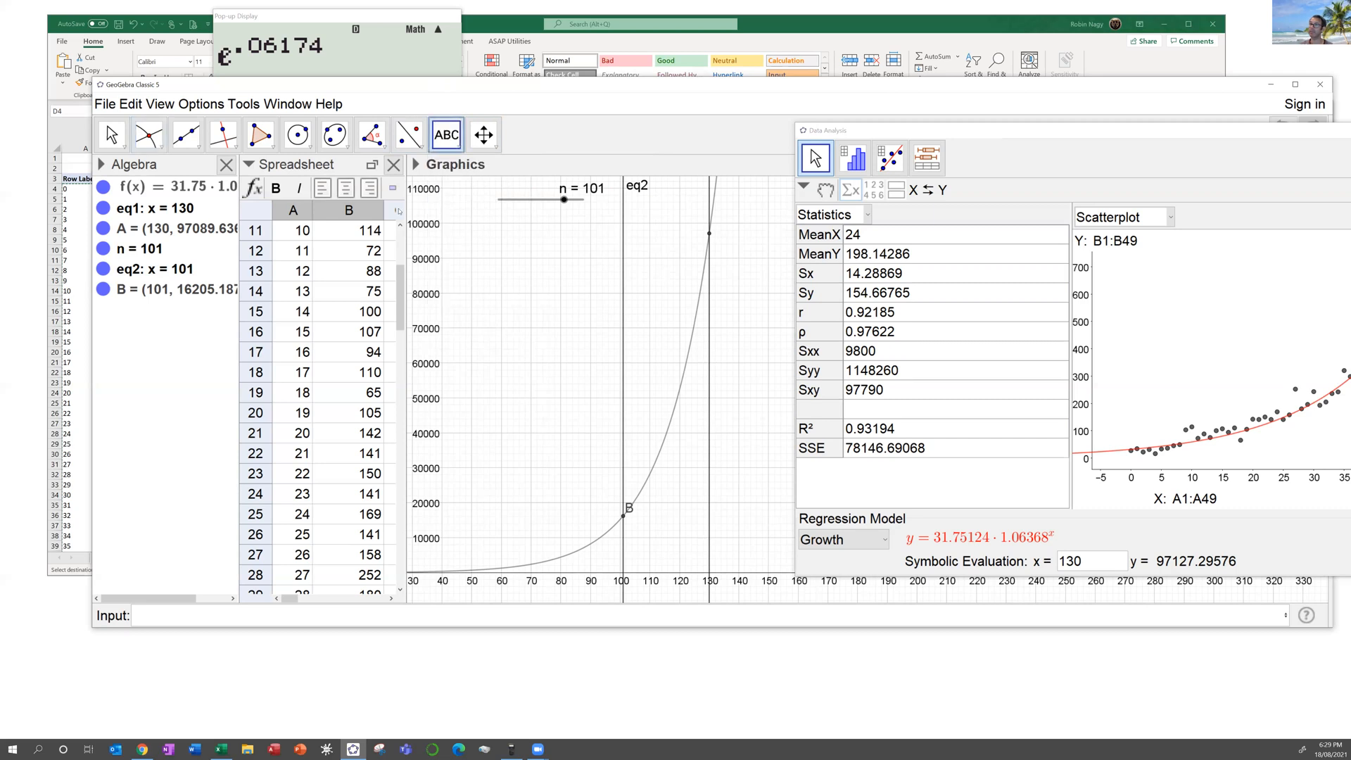
Step: Place the text label "Number of Cases =" on the graph
left_click(585, 341)
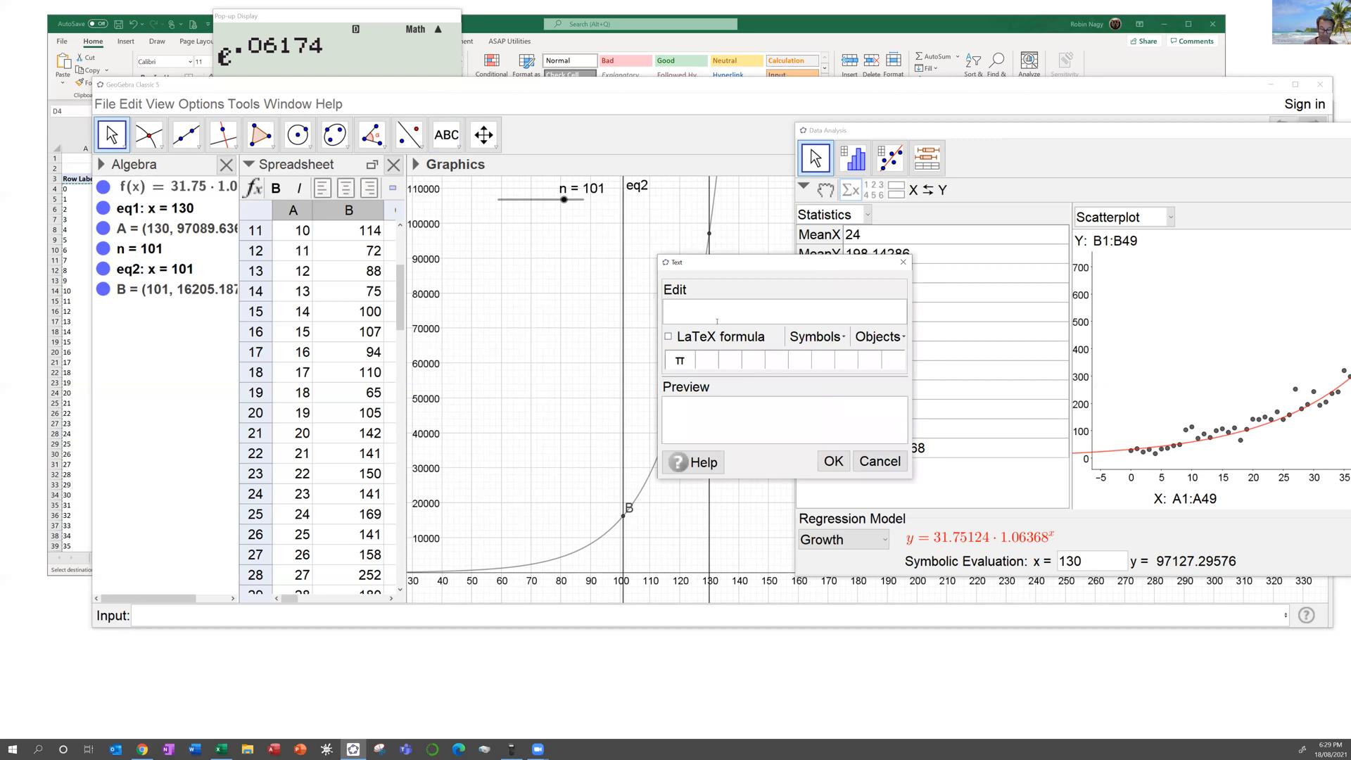
type("Number of Cases =")
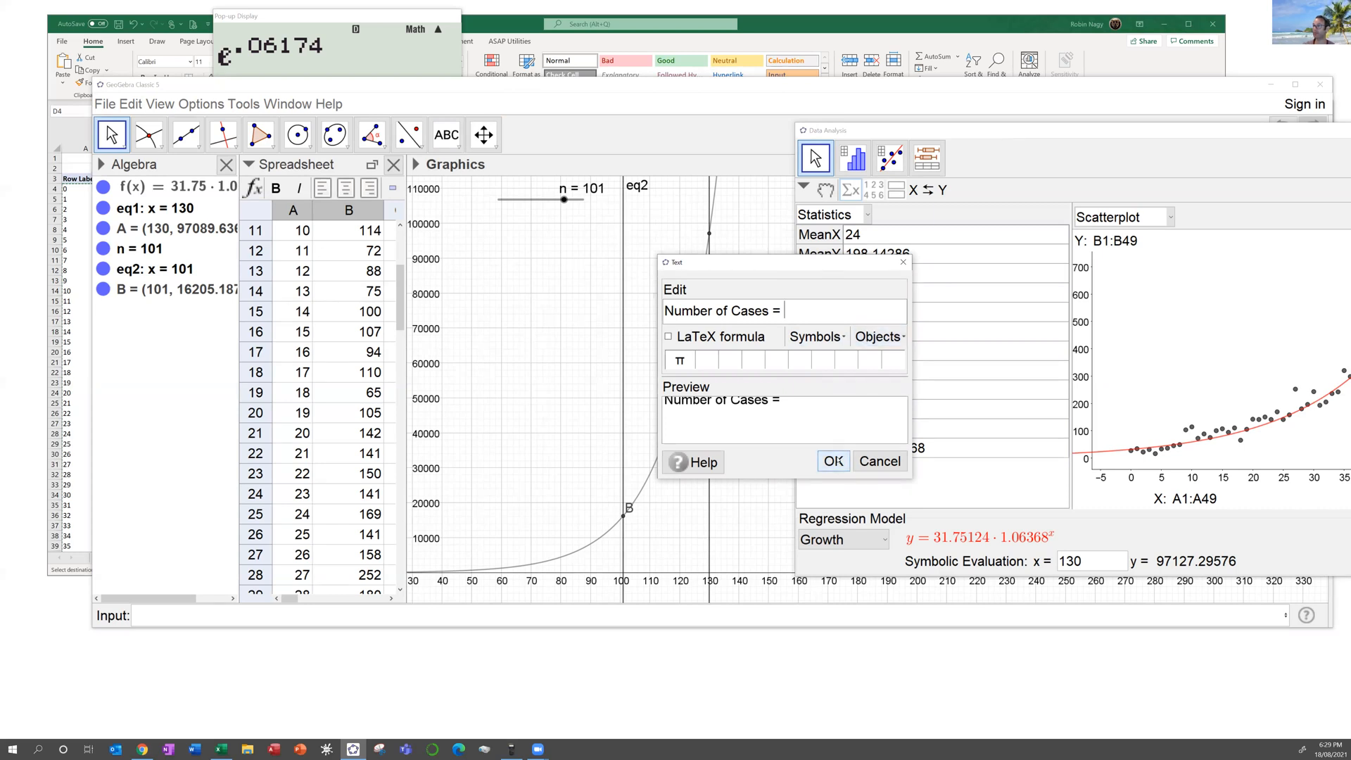
left_click(833, 462)
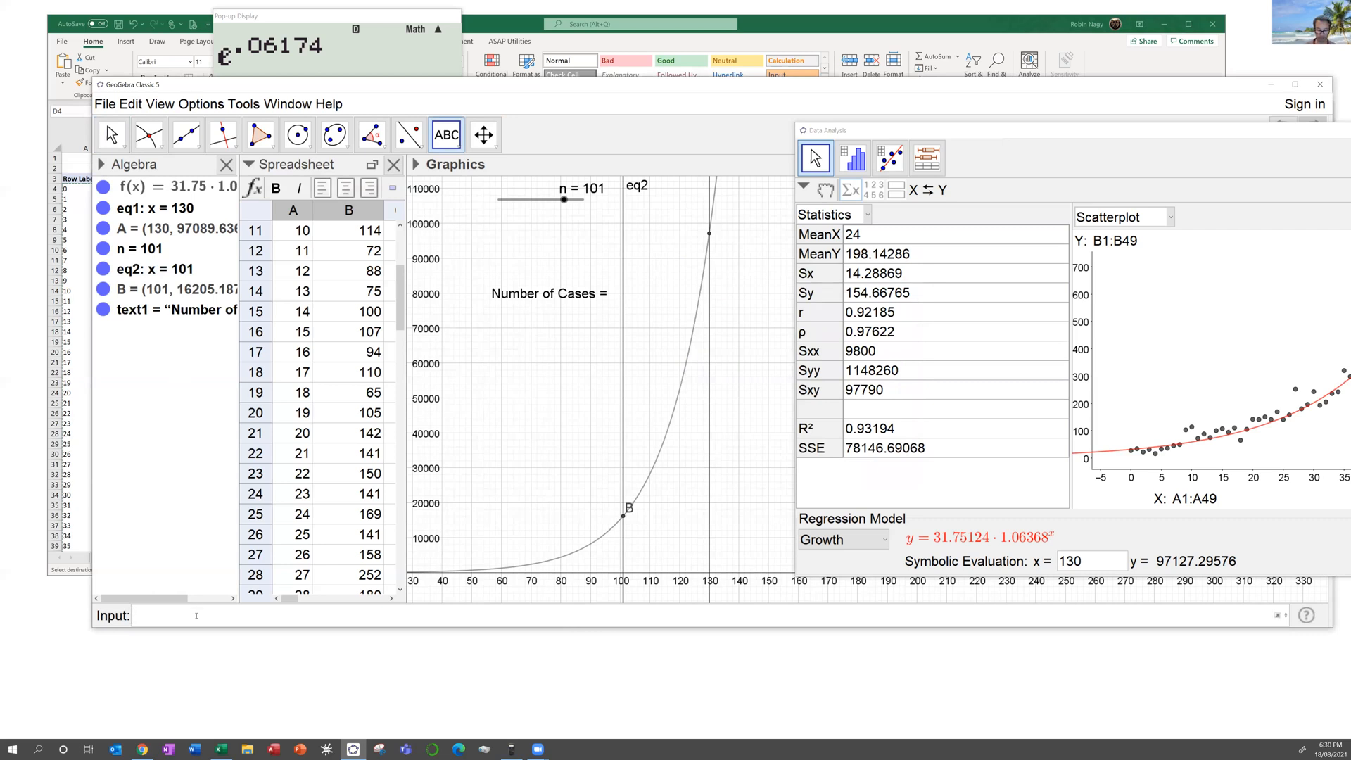
Step: Define h = y(B), giving 16205.18772
type("h=")
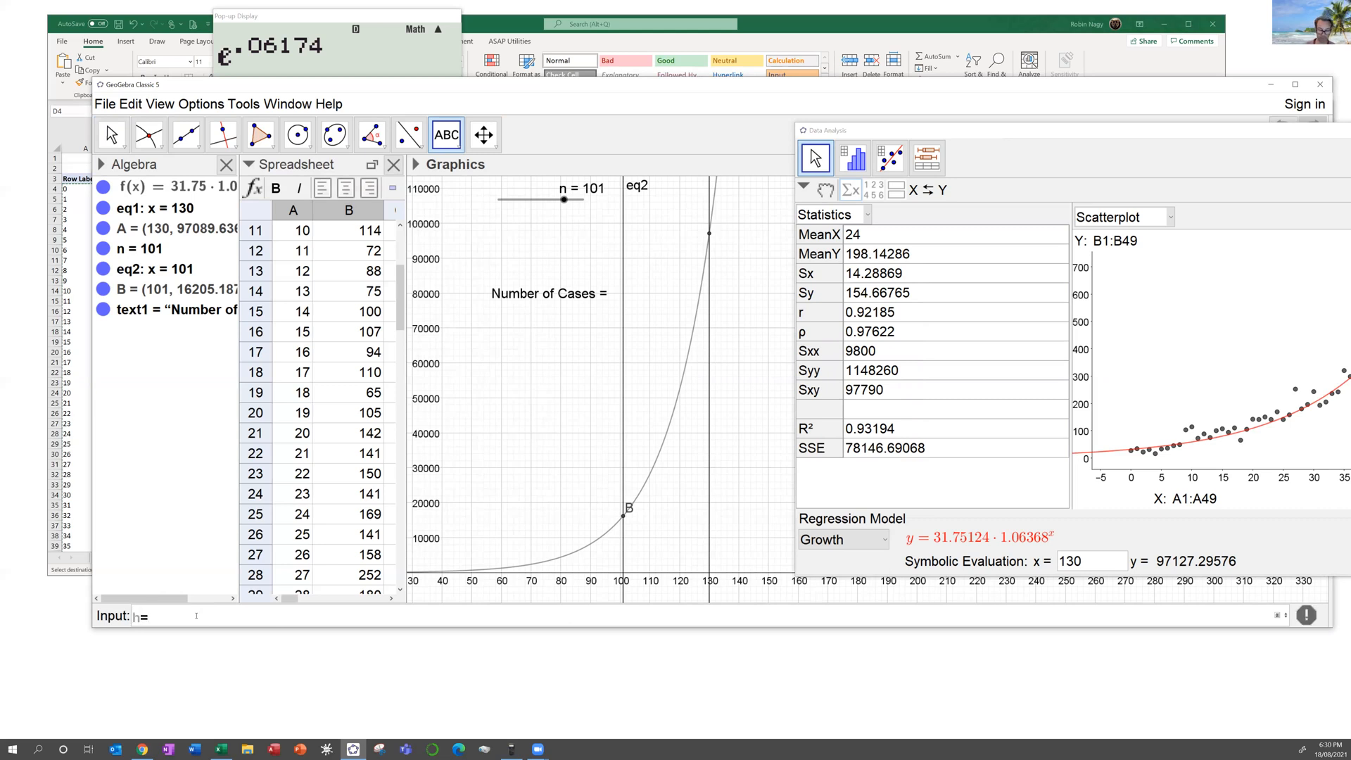
type("y(B)")
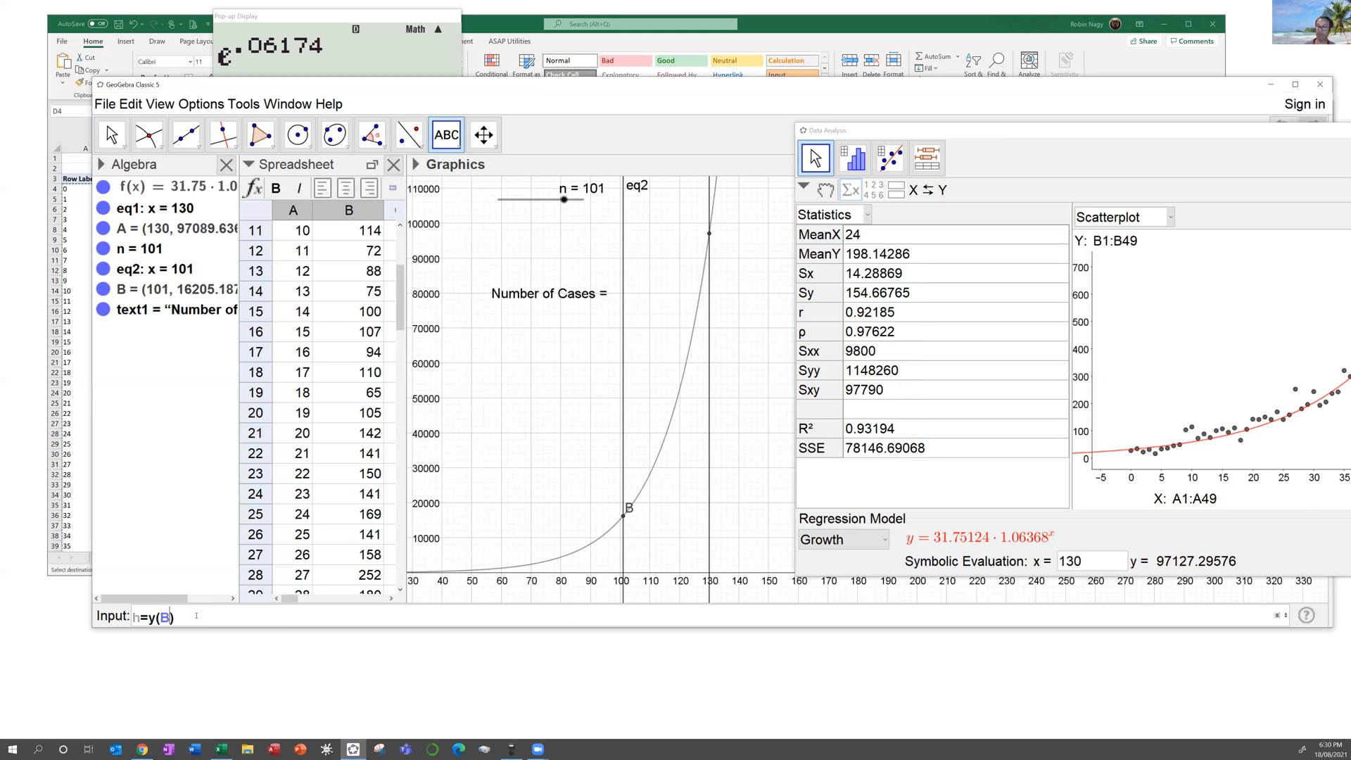
key("Return")
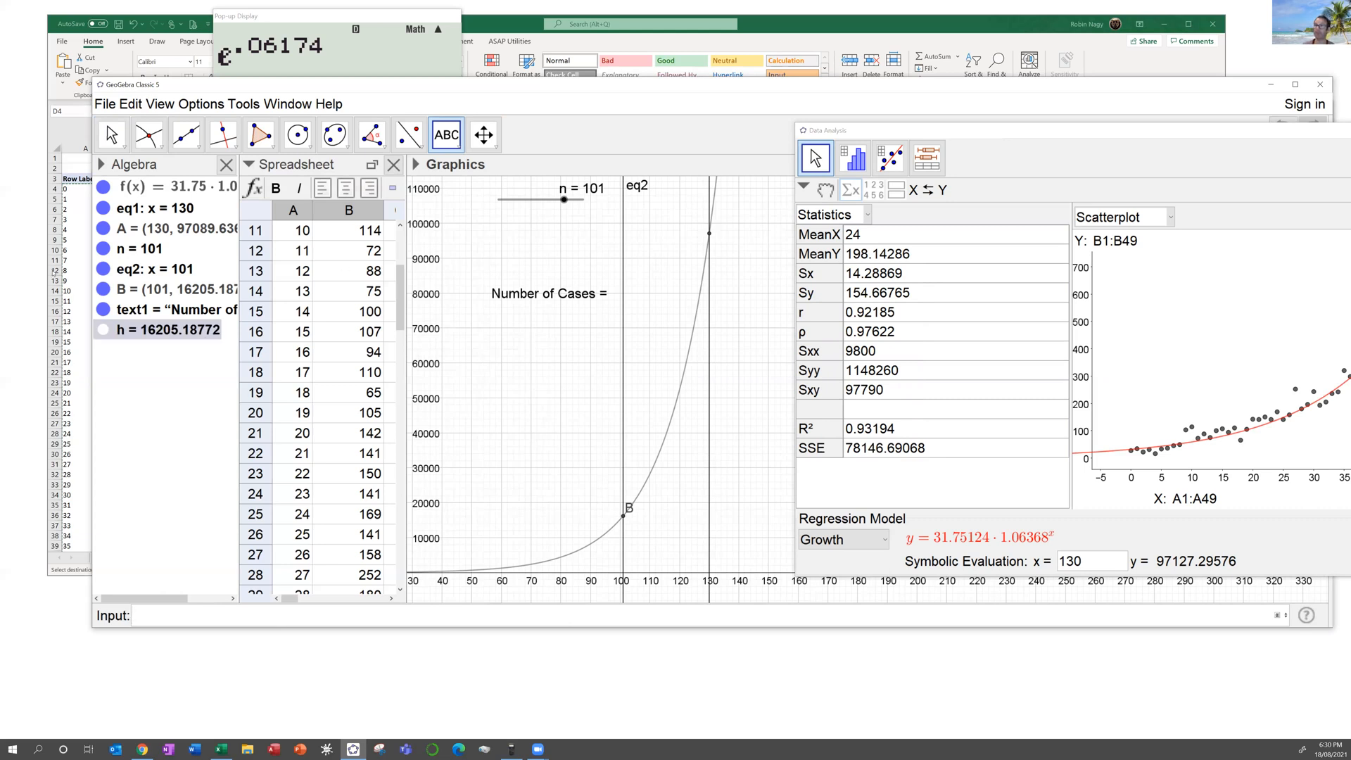
left_click(529, 296)
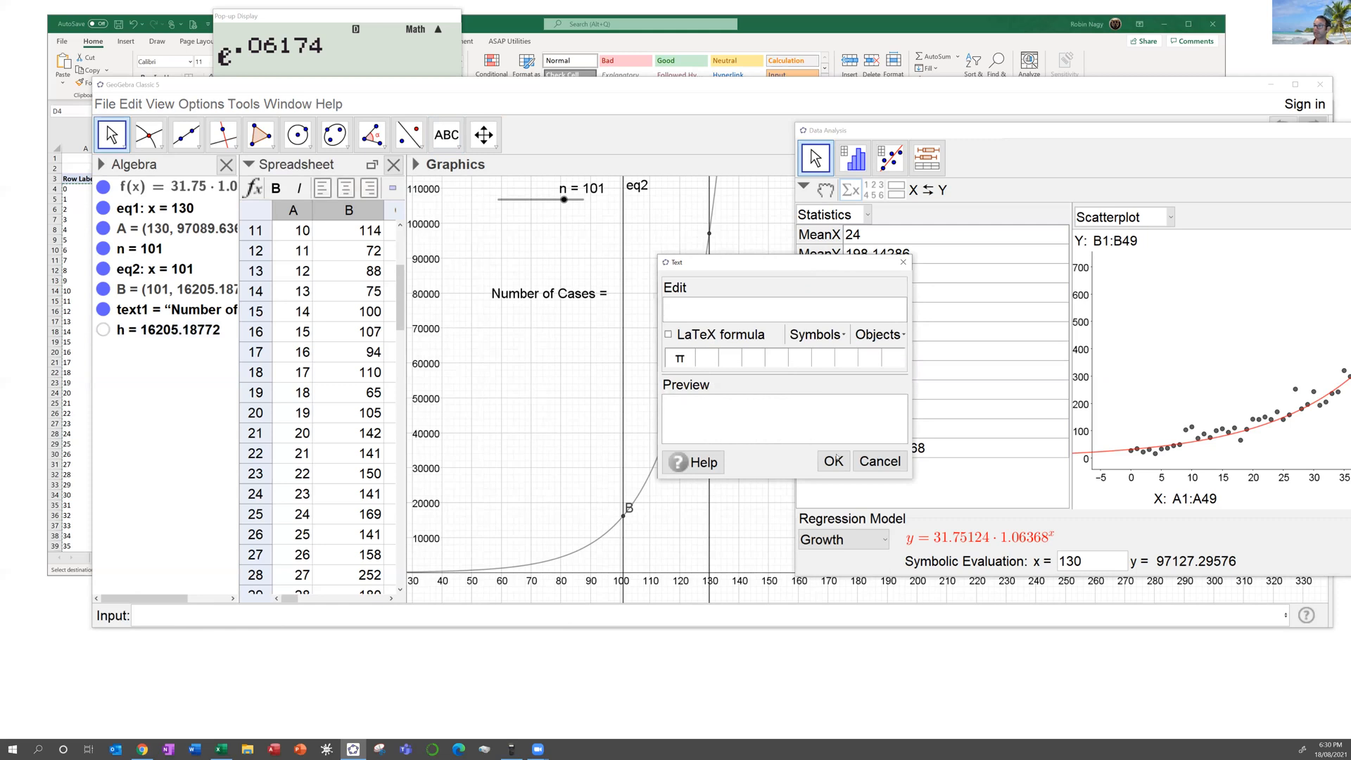
Step: Open the Number of Cases label's properties and try editing its text1 definition
left_click(878, 462)
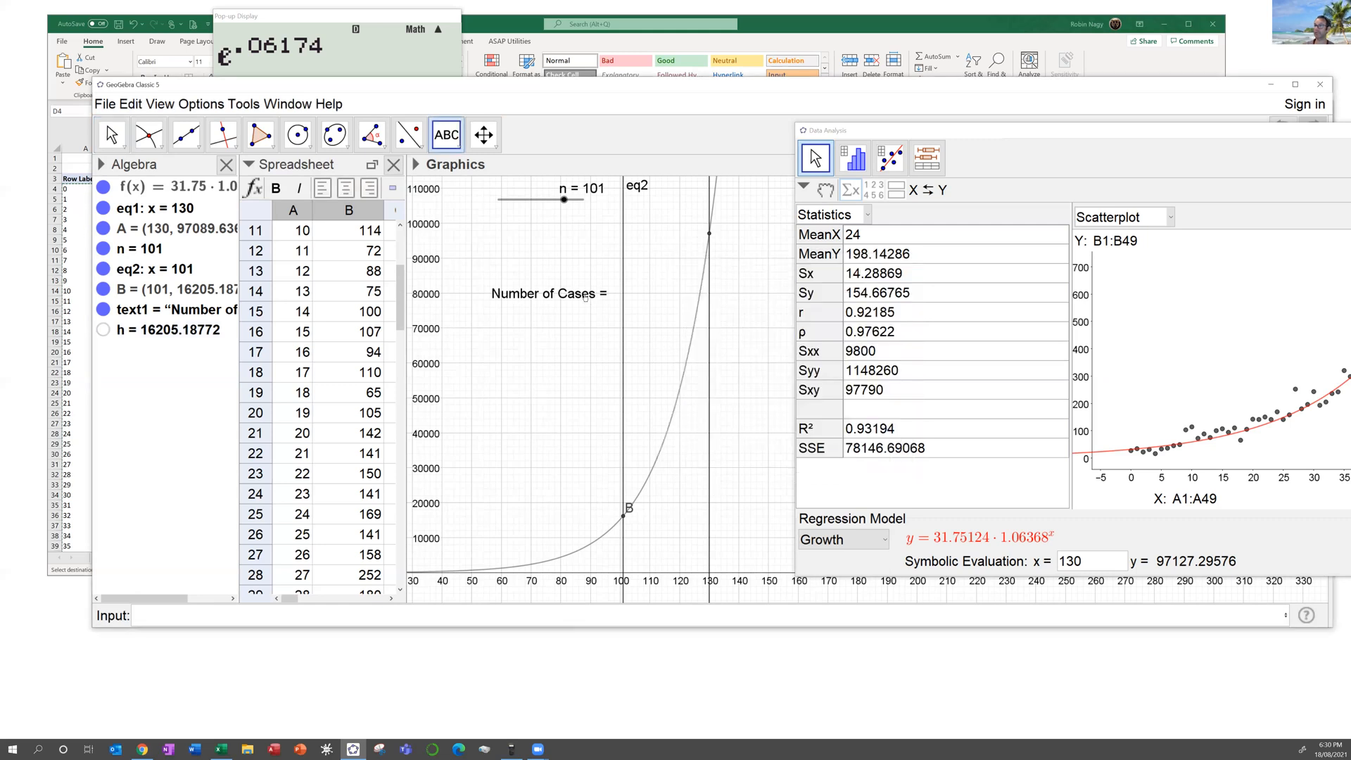
right_click(585, 297)
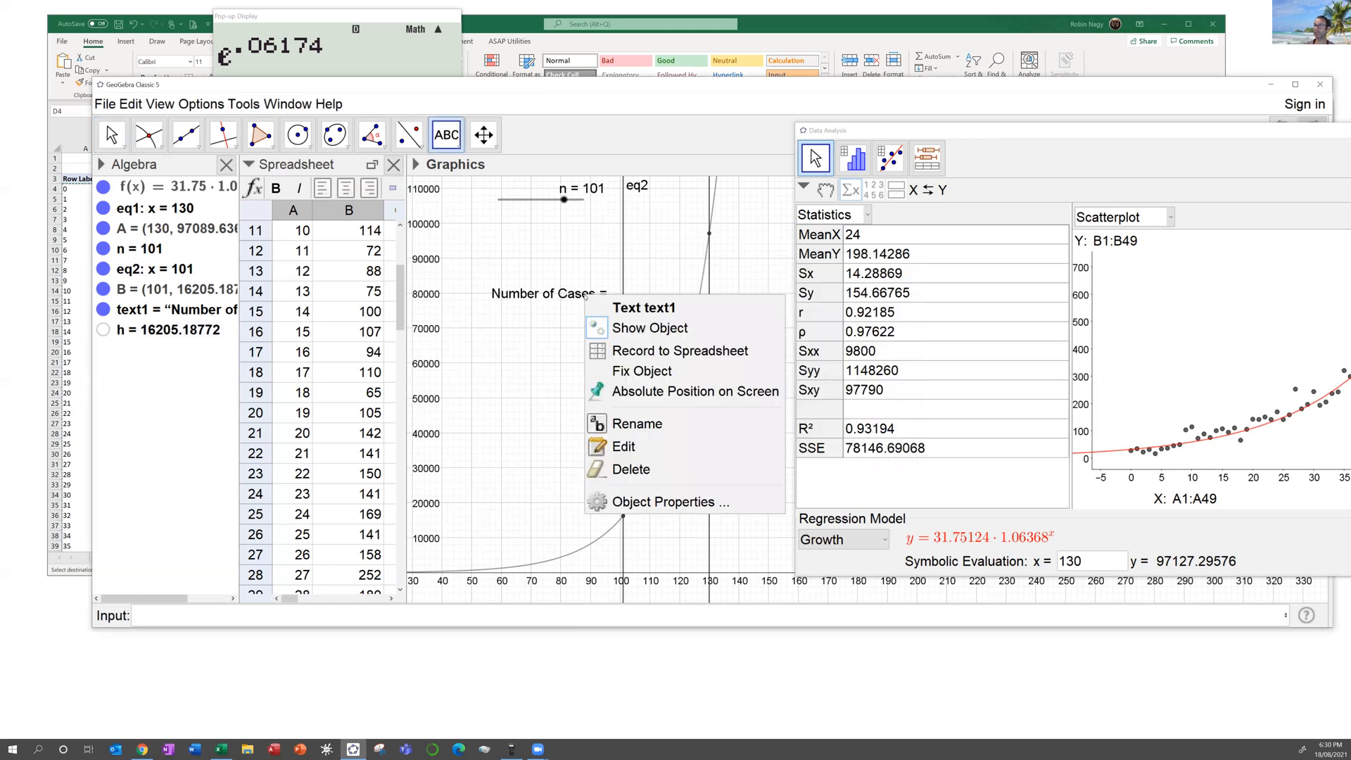
left_click(679, 500)
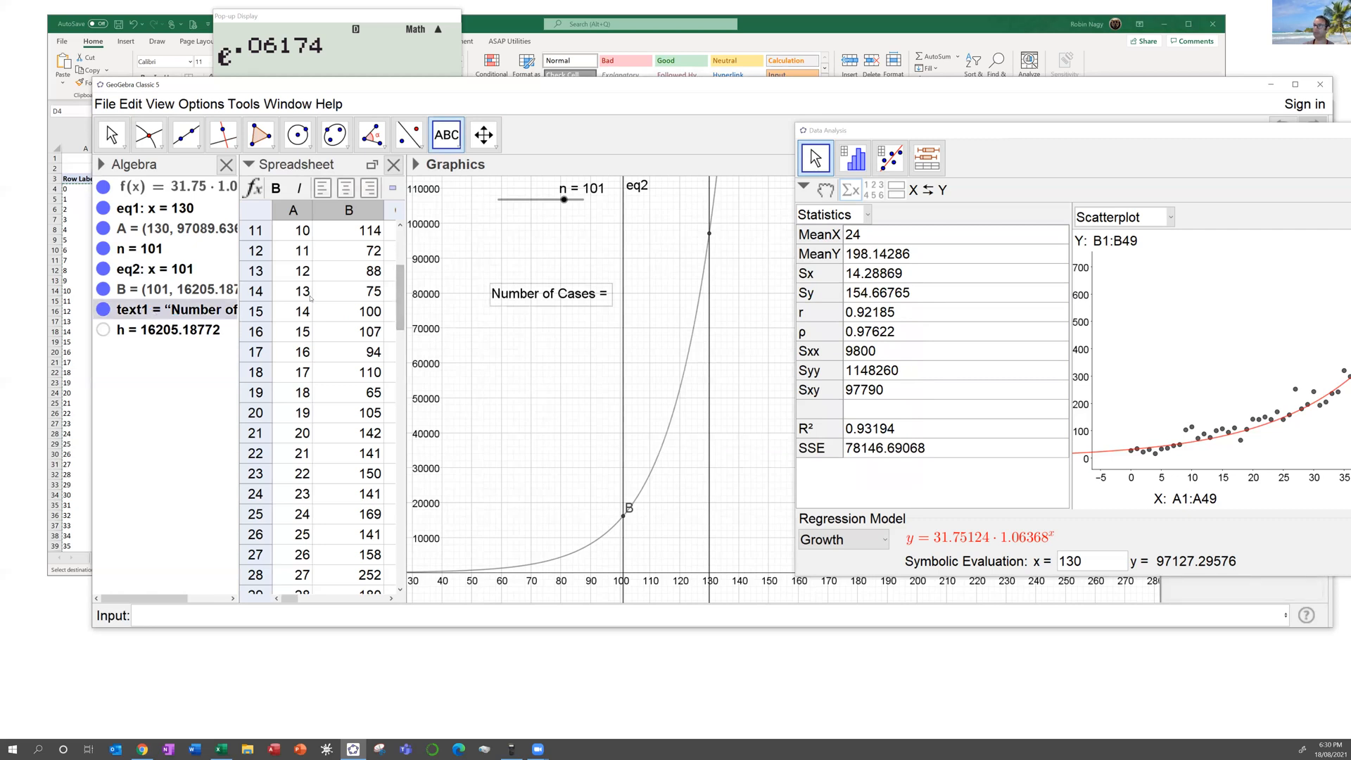
double_click(181, 314)
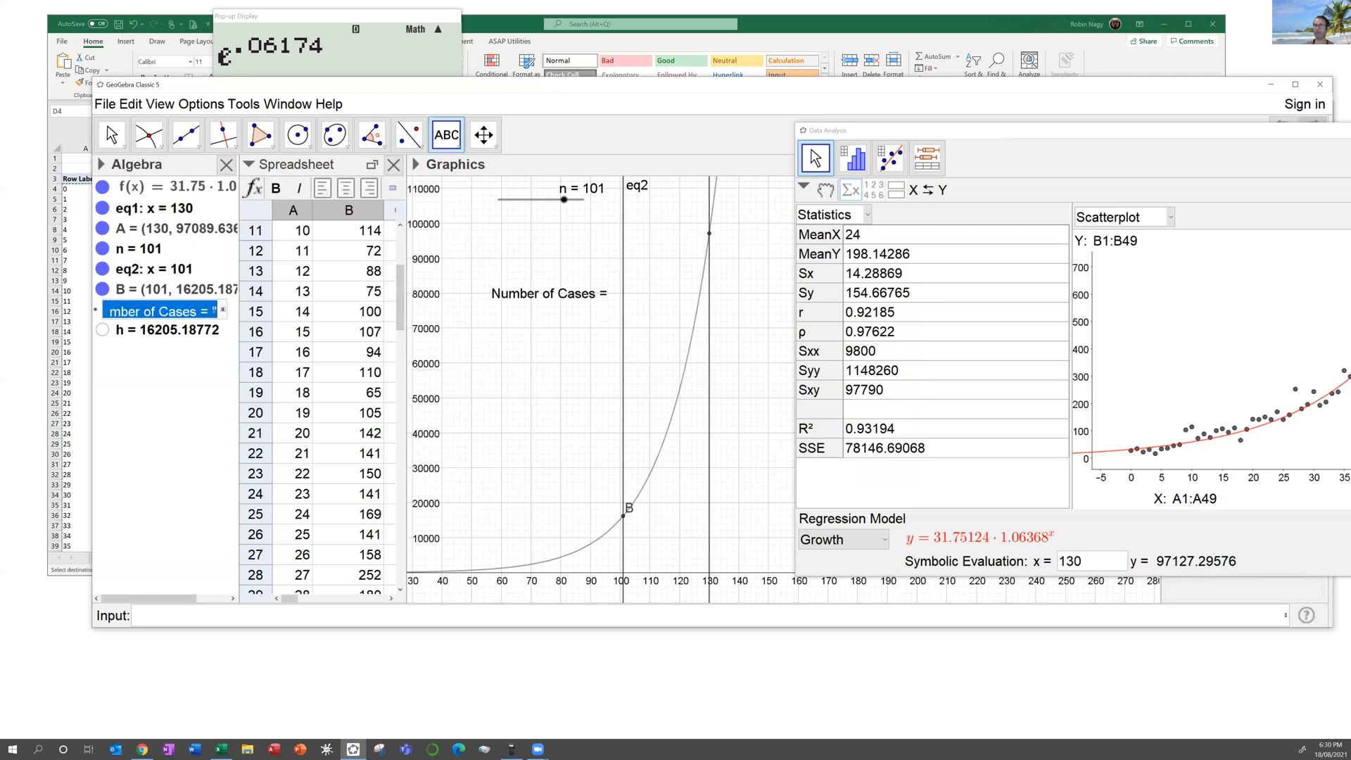
left_click(218, 312)
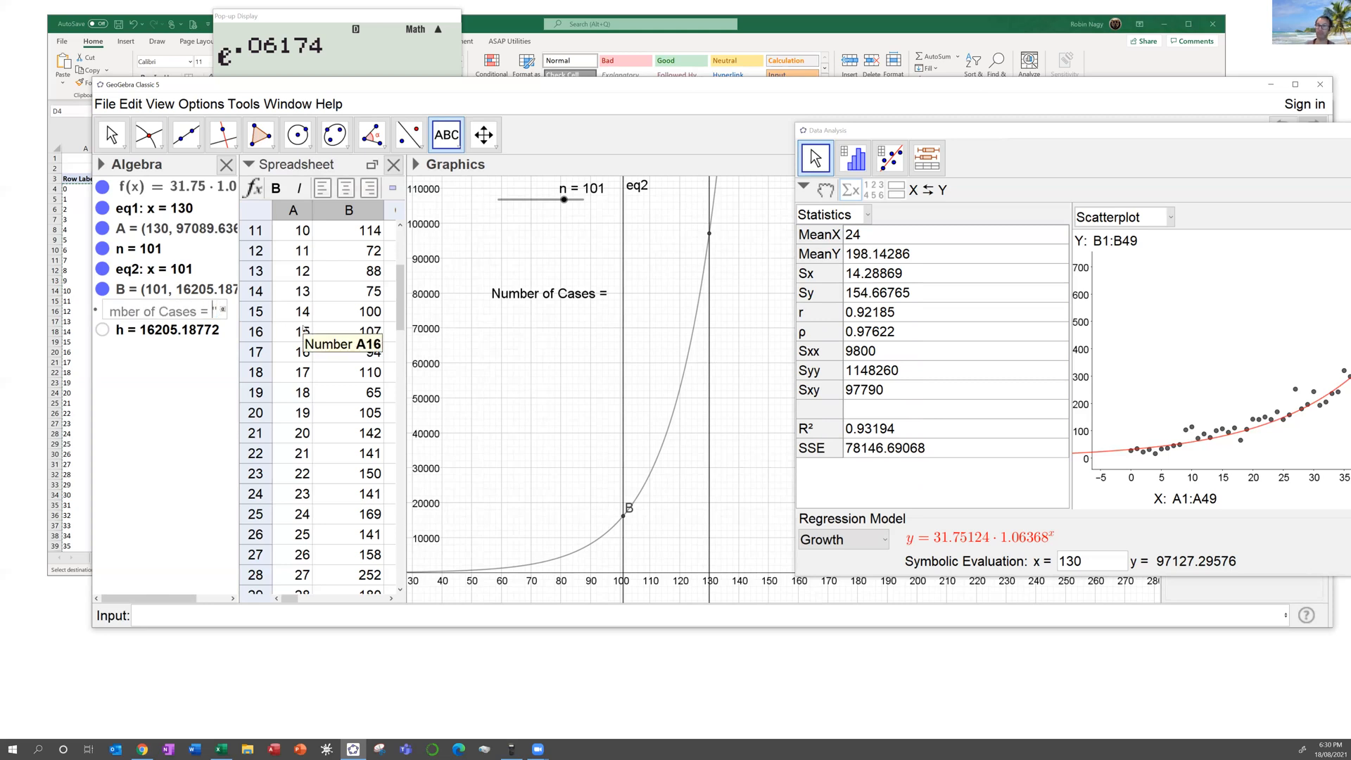
left_click(223, 310)
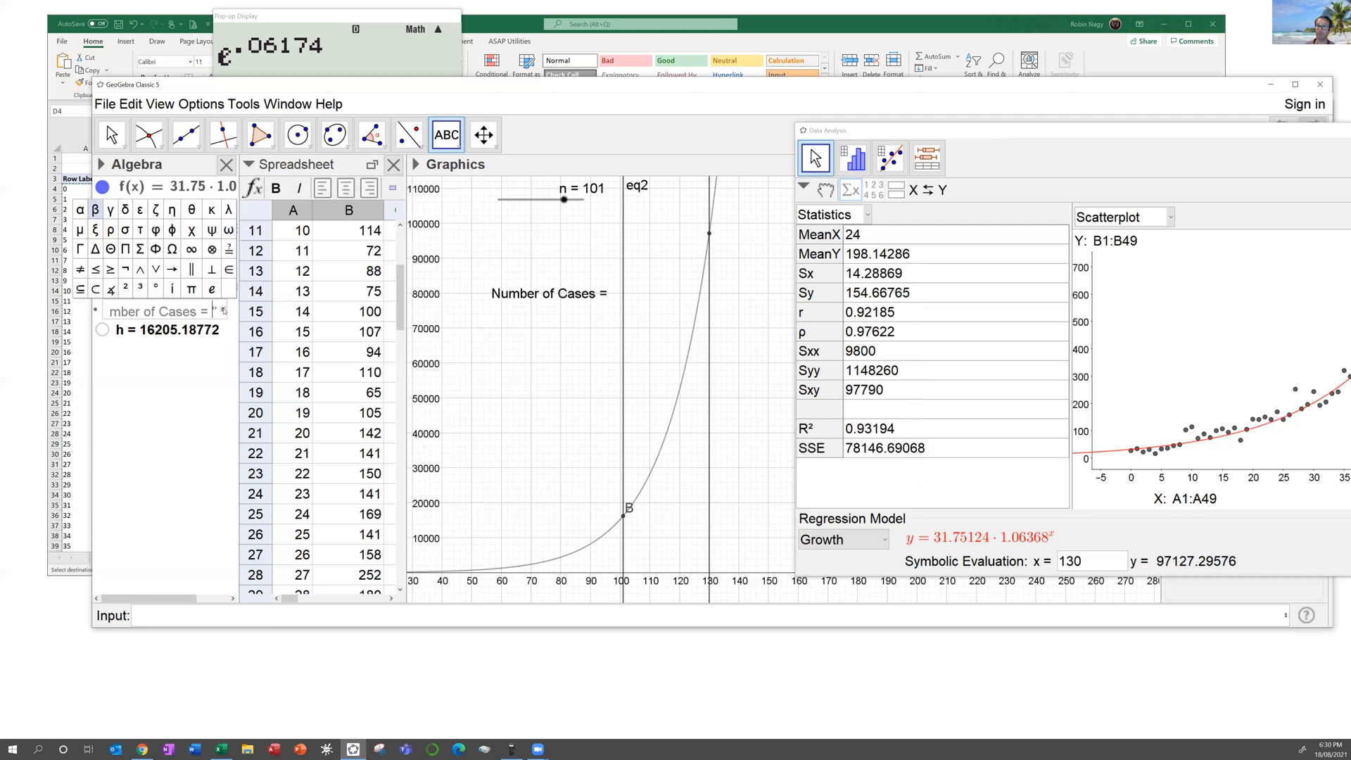
left_click(192, 314)
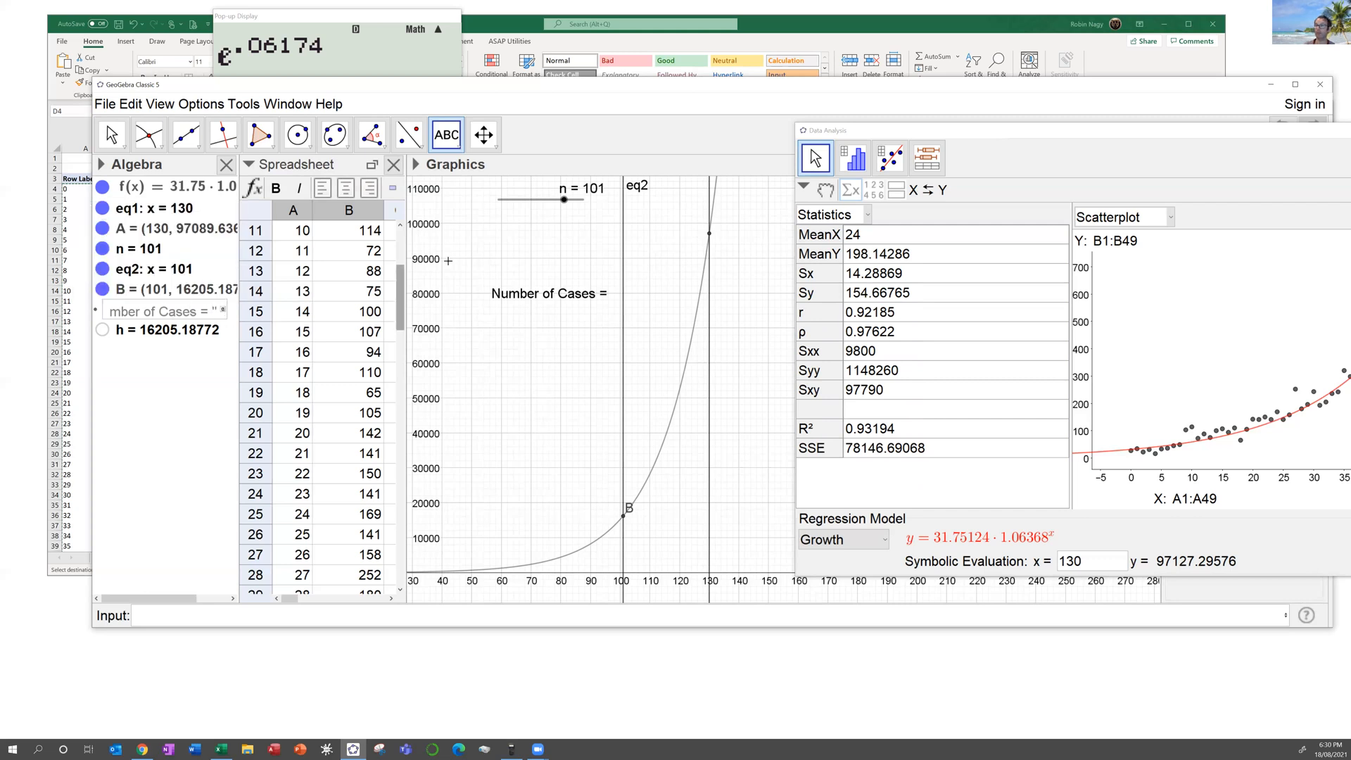
Step: Cancel a stray empty text and delete the old text1 "Number of Cases =" label
left_click(501, 286)
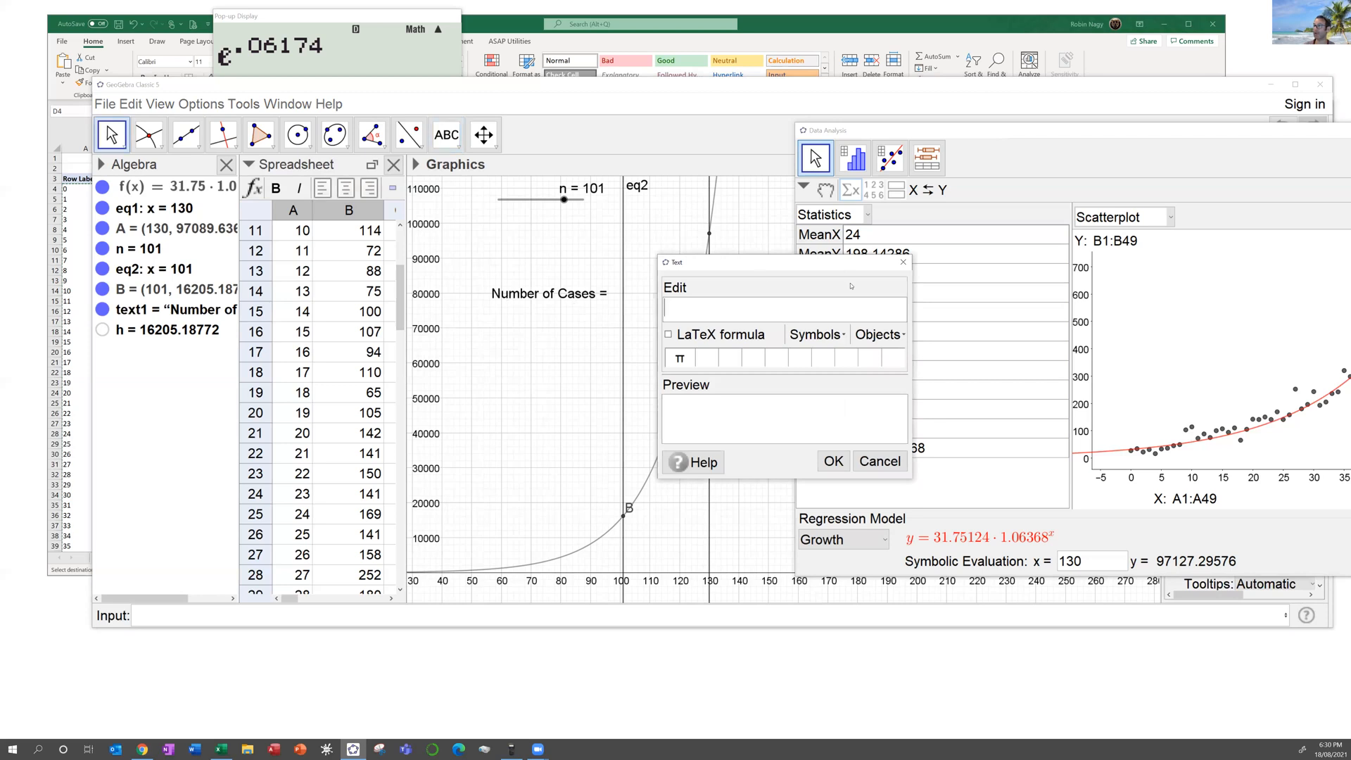
left_click(904, 261)
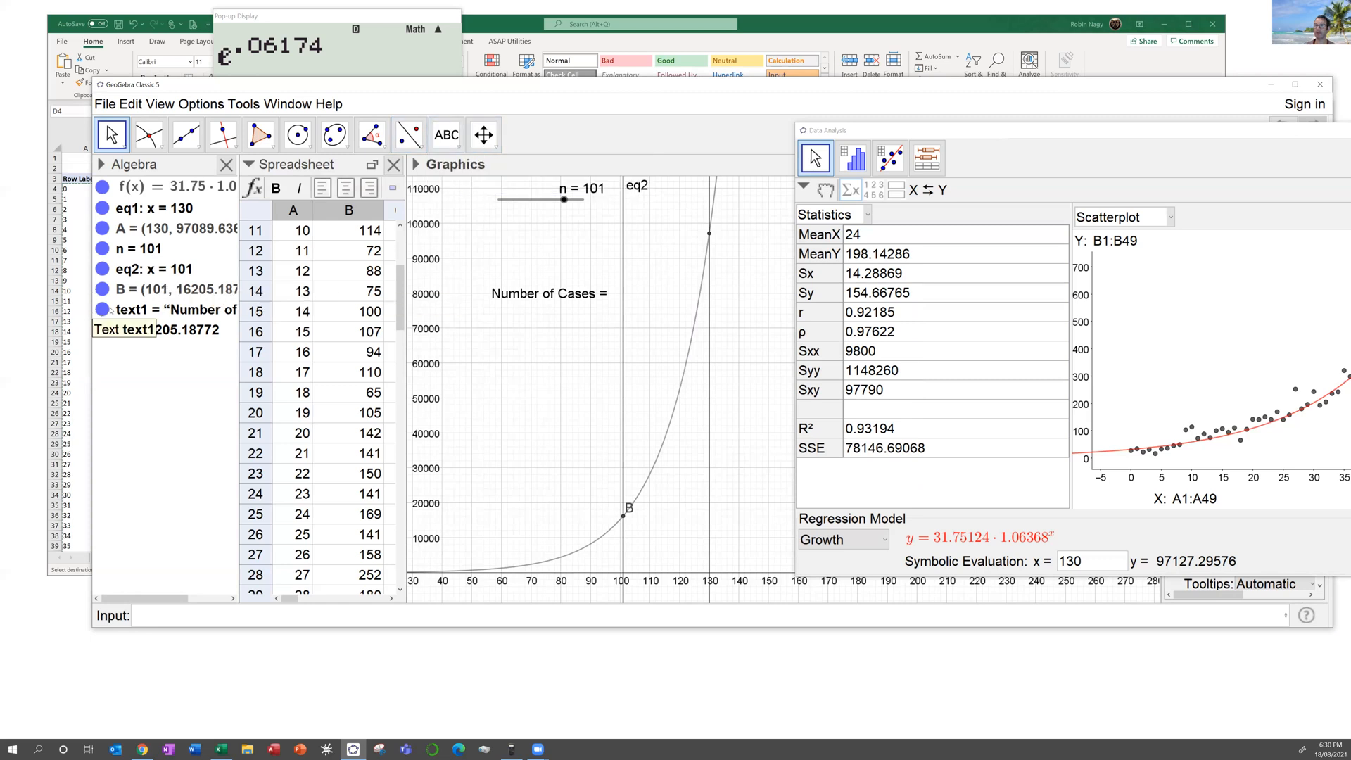
left_click(167, 310)
key("Delete")
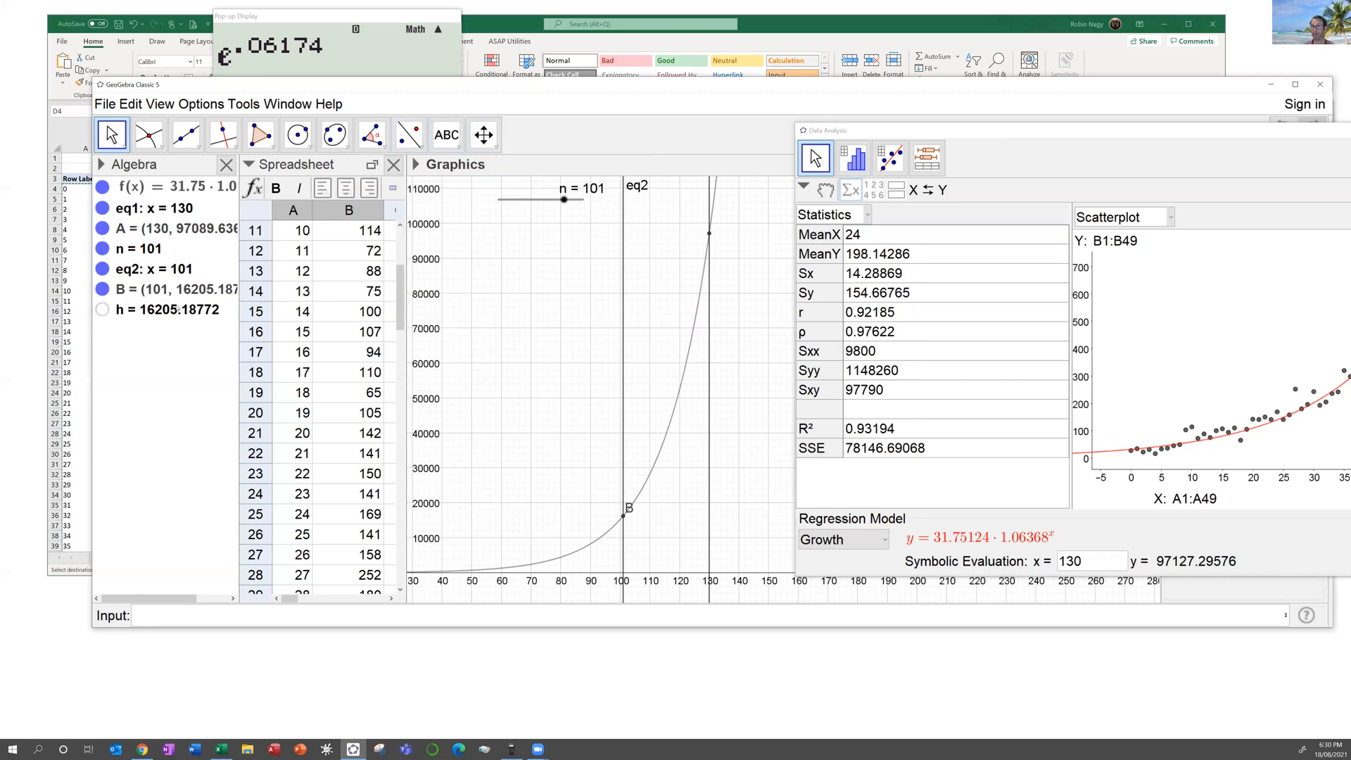
Step: Create the text "Number of Cases = " followed by live value h, and drag it into place
left_click(459, 144)
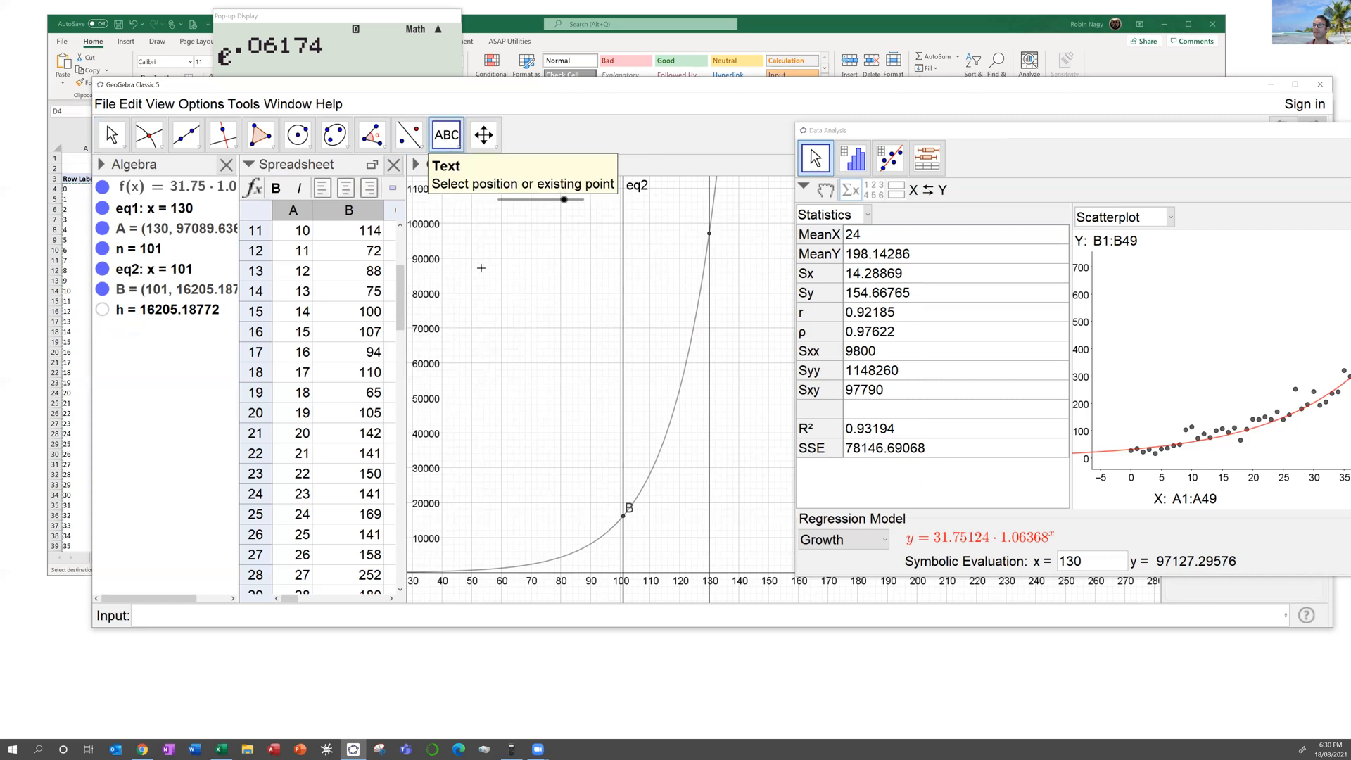
left_click(579, 327)
type("N")
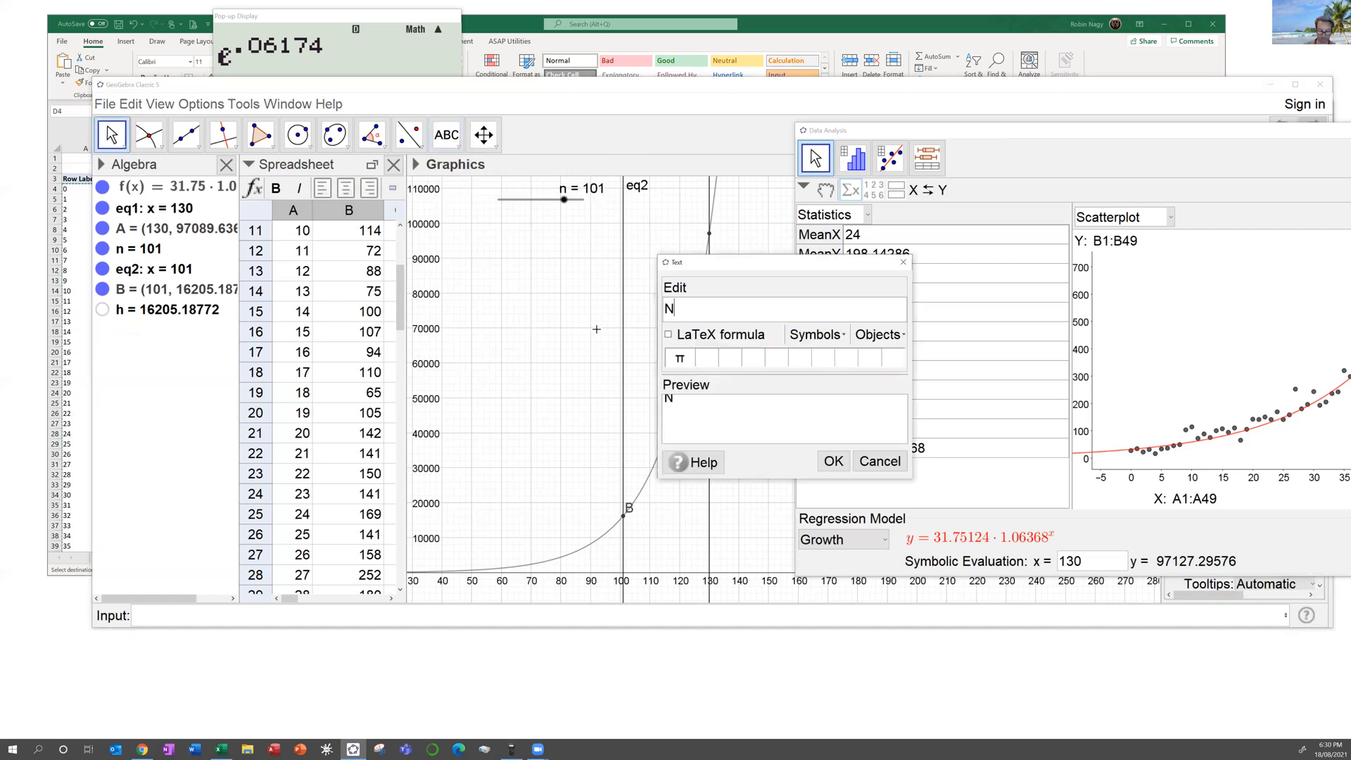
type("umber of C")
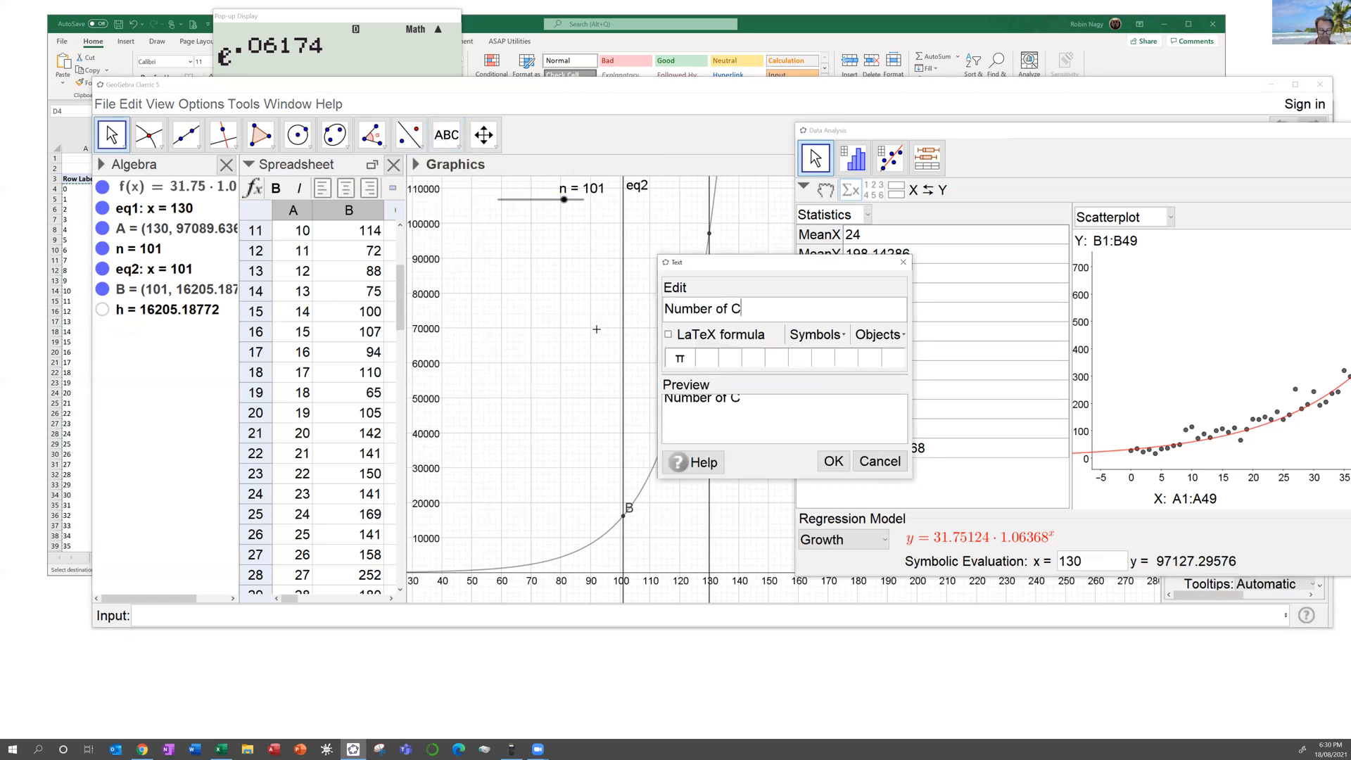
type("ases =")
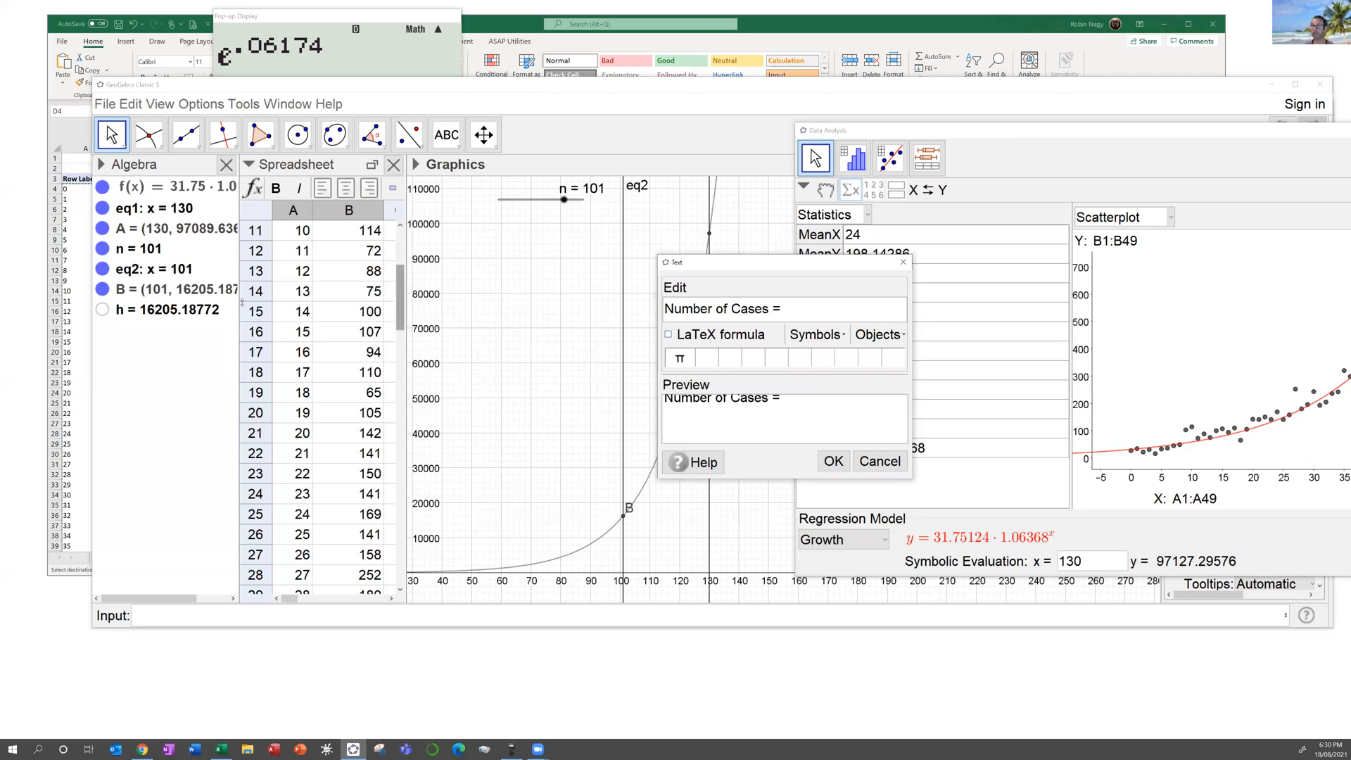
left_click(152, 309)
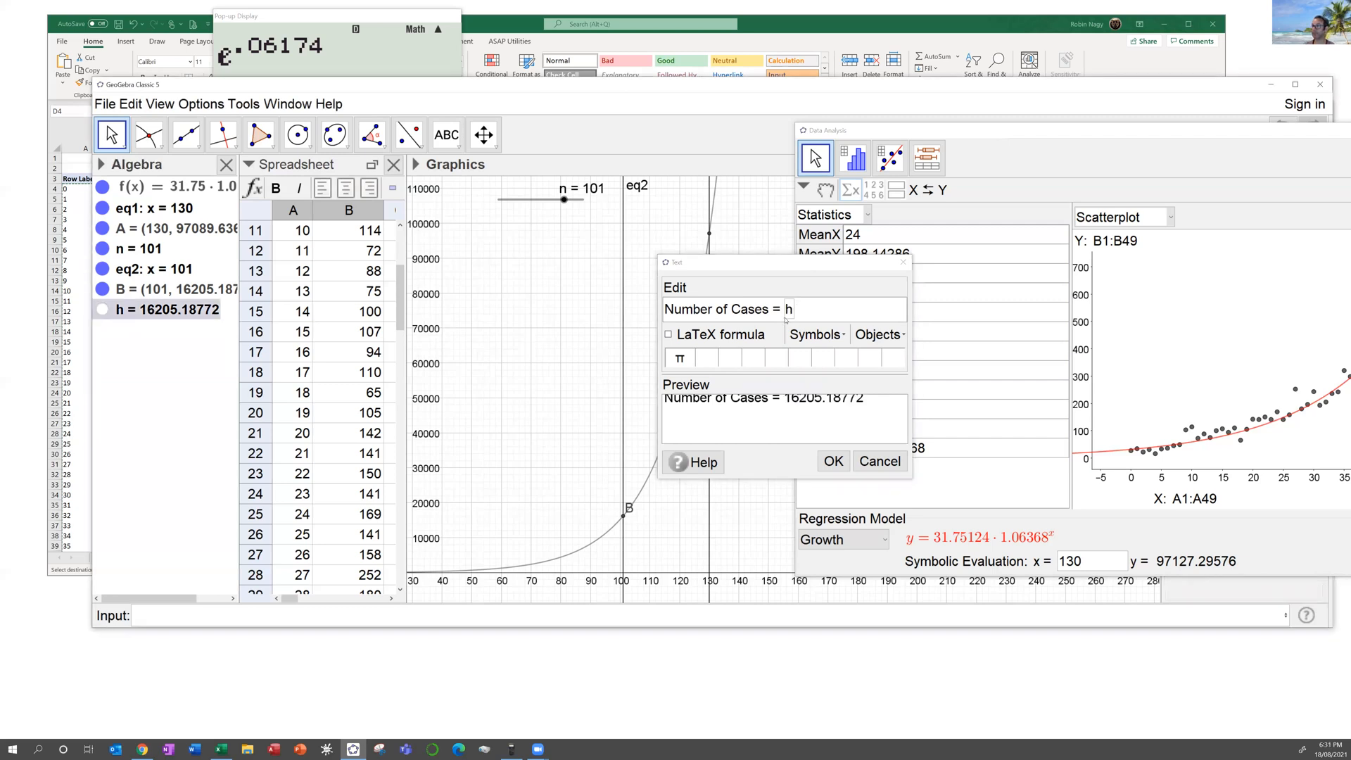
left_click(873, 336)
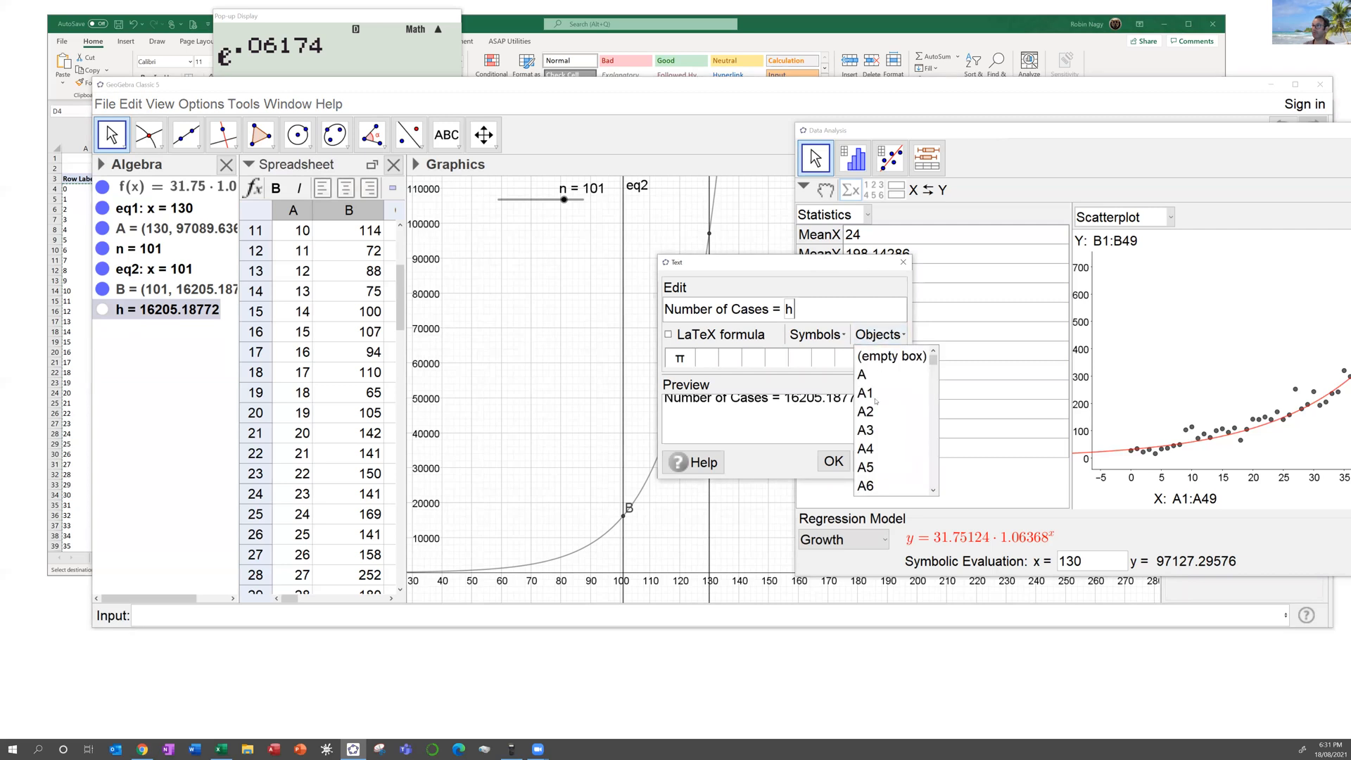
left_click_drag(934, 360, 937, 500)
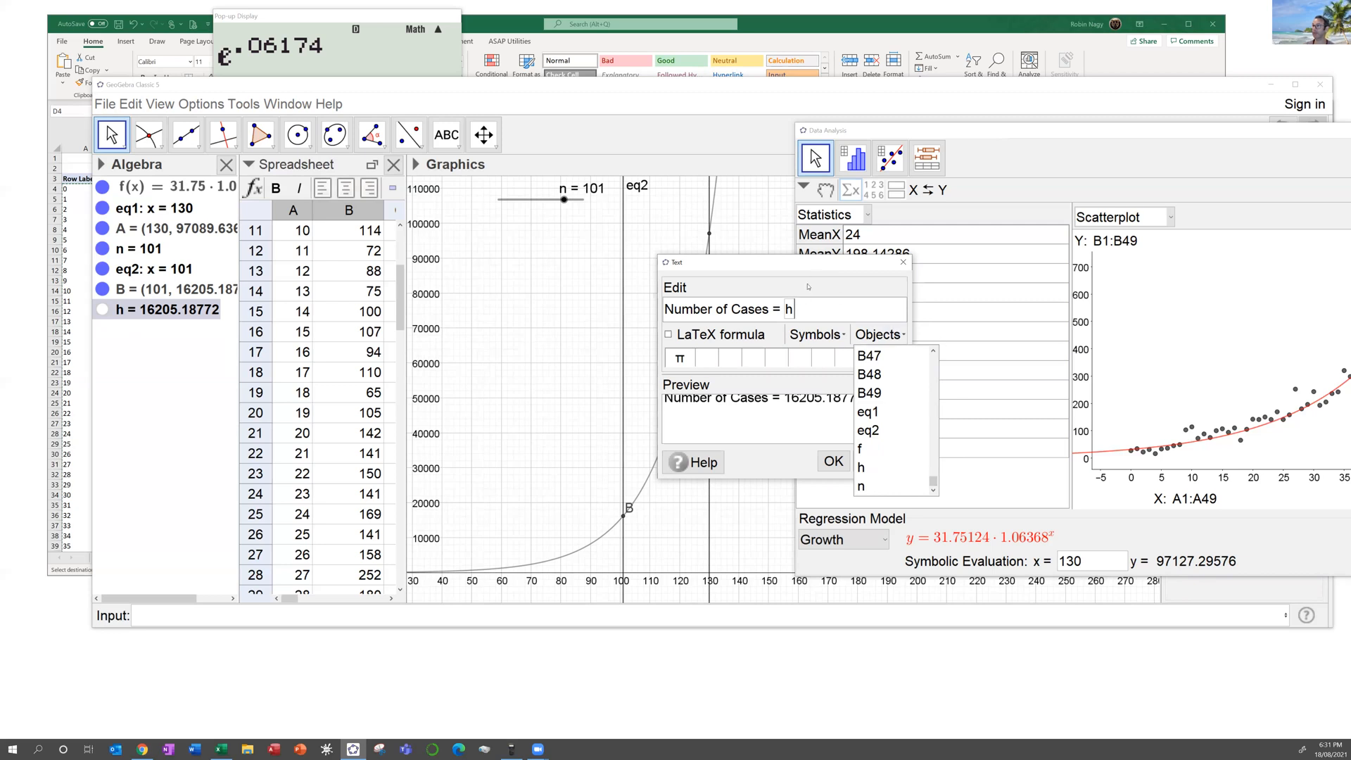
left_click(760, 383)
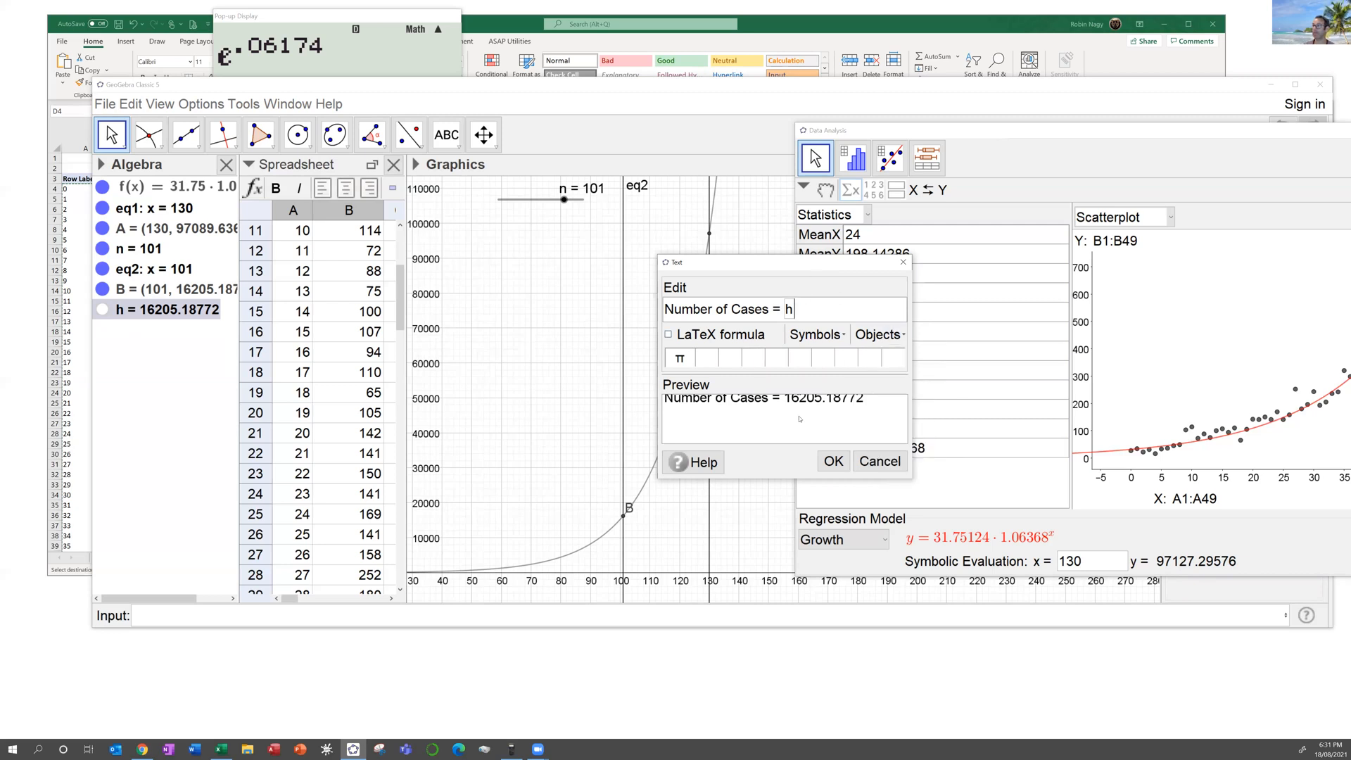
left_click(669, 335)
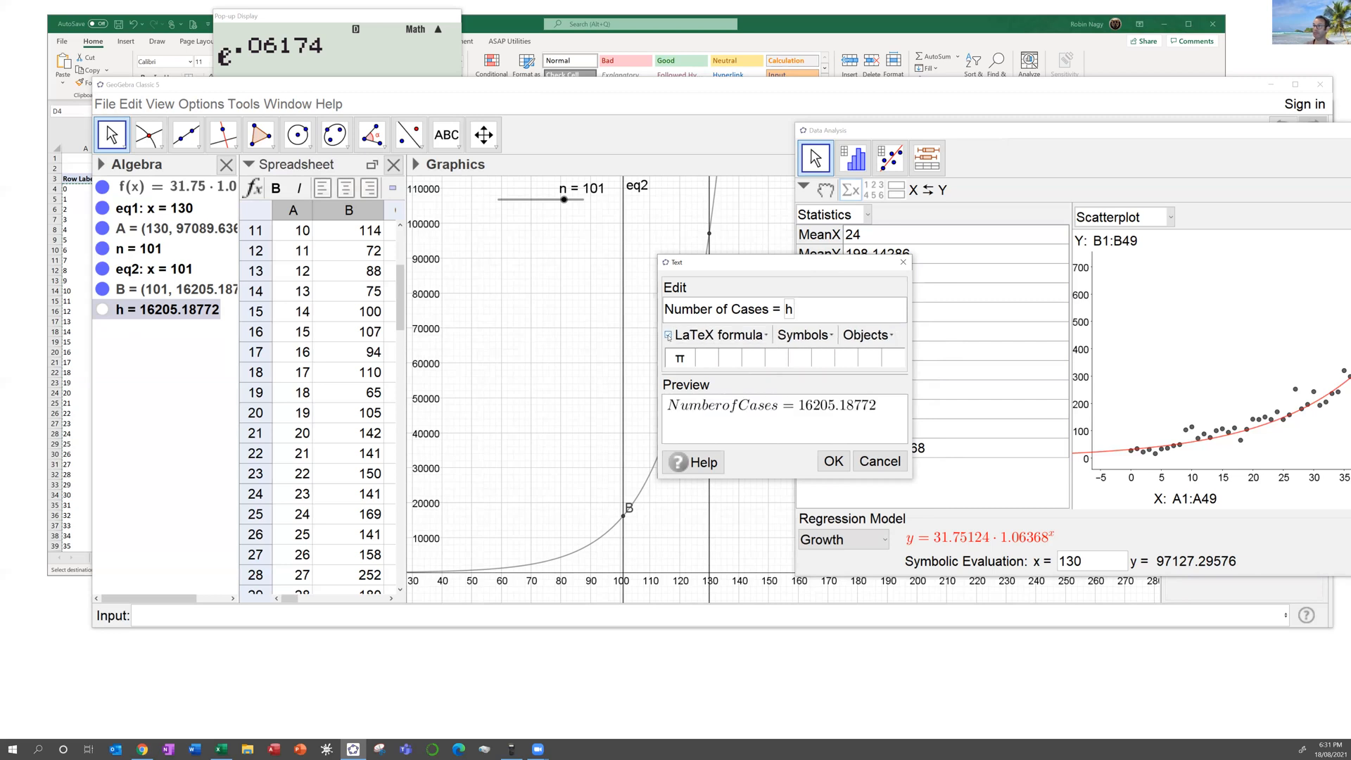
left_click(668, 335)
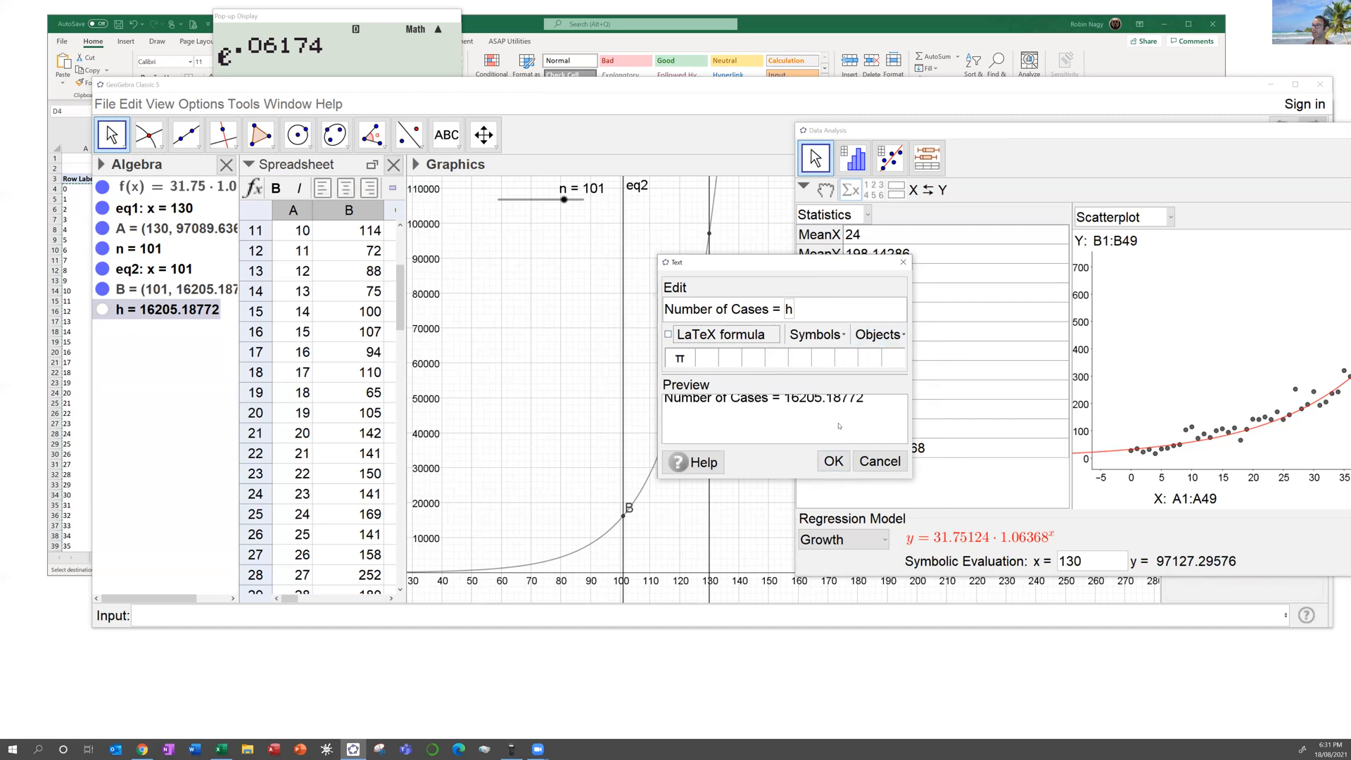
left_click(834, 462)
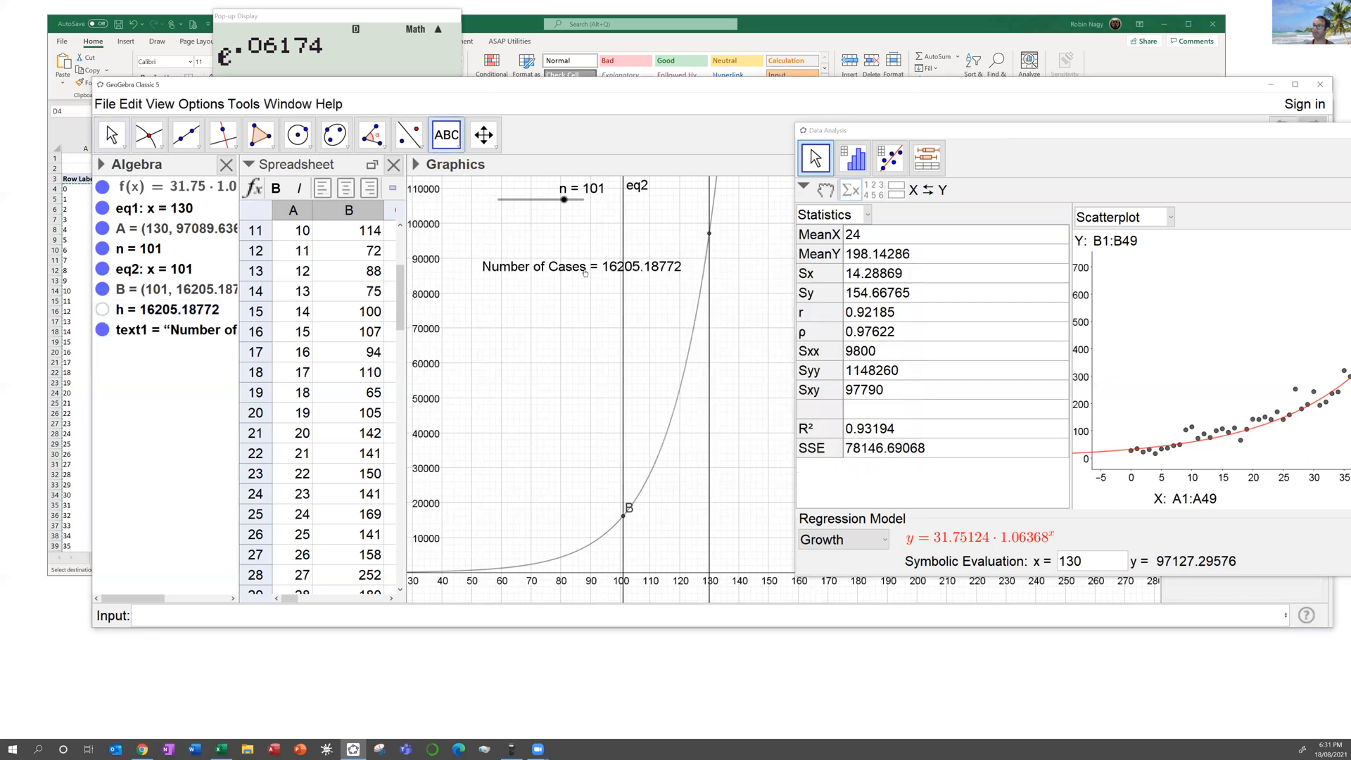
left_click_drag(590, 274, 551, 295)
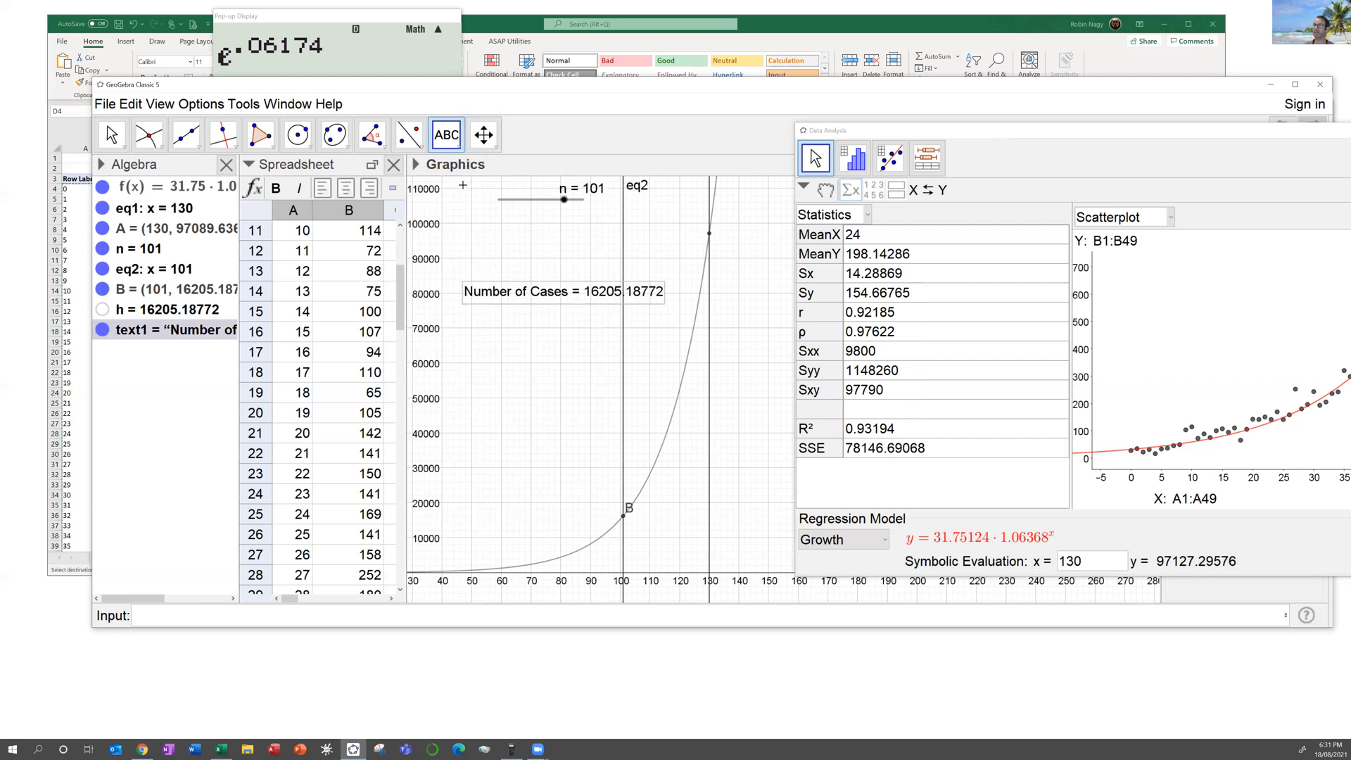
Step: Close the Algebra and Spreadsheet views and set the Number of Cases text size to Large
left_click(225, 166)
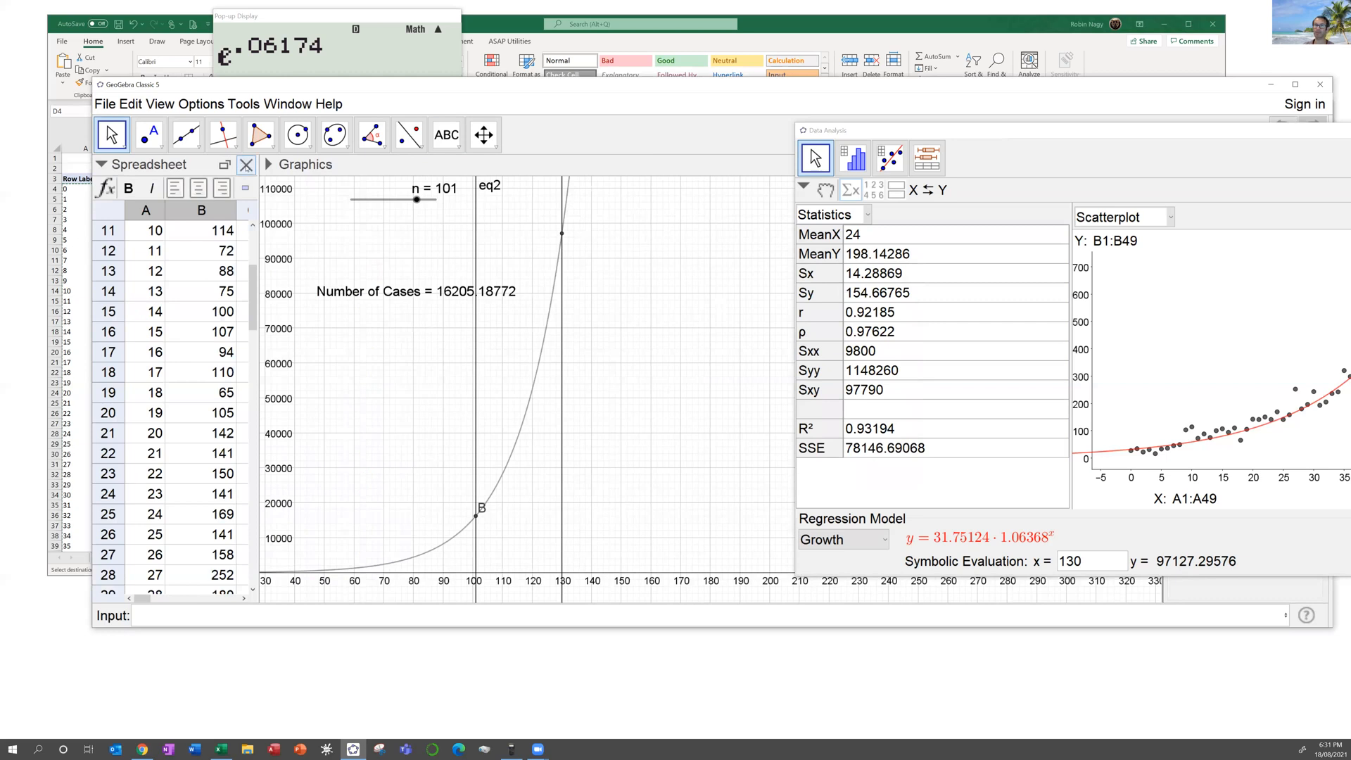
left_click(247, 165)
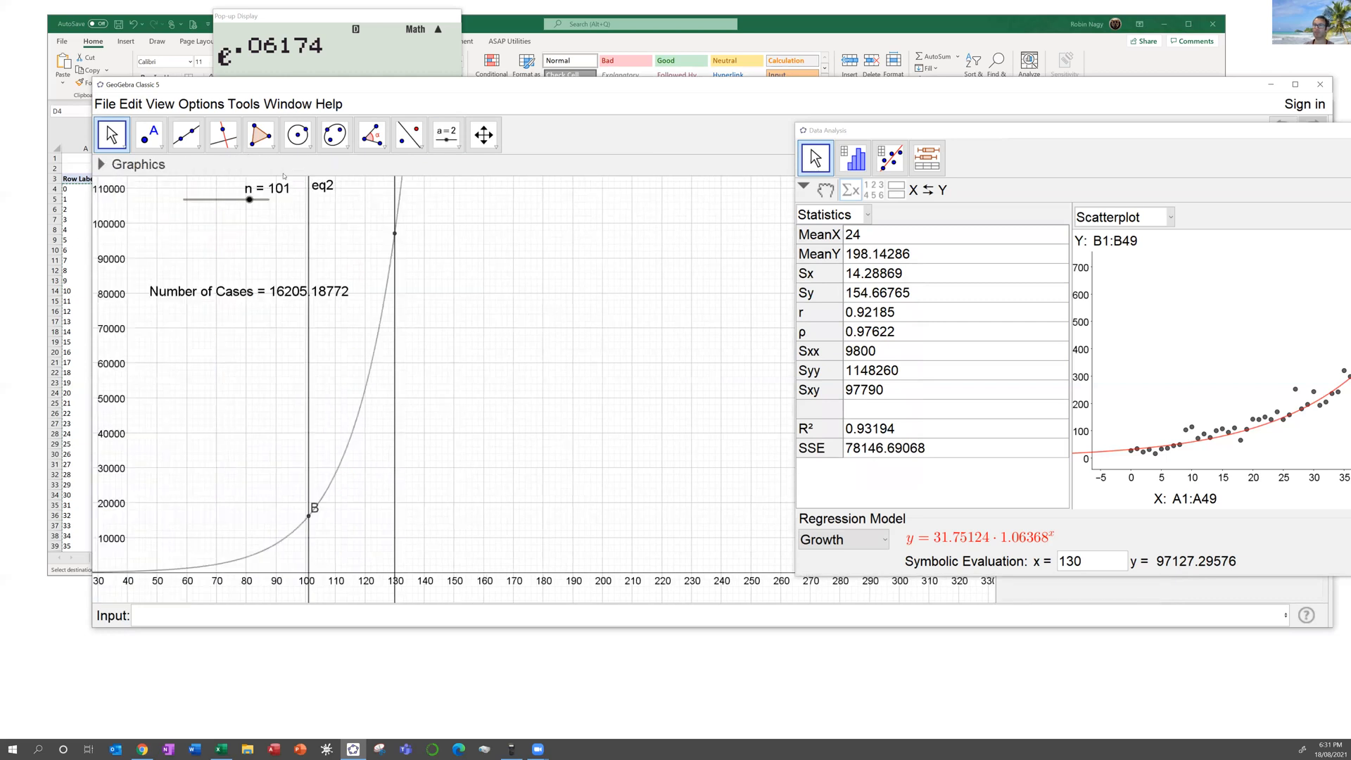
left_click(272, 293)
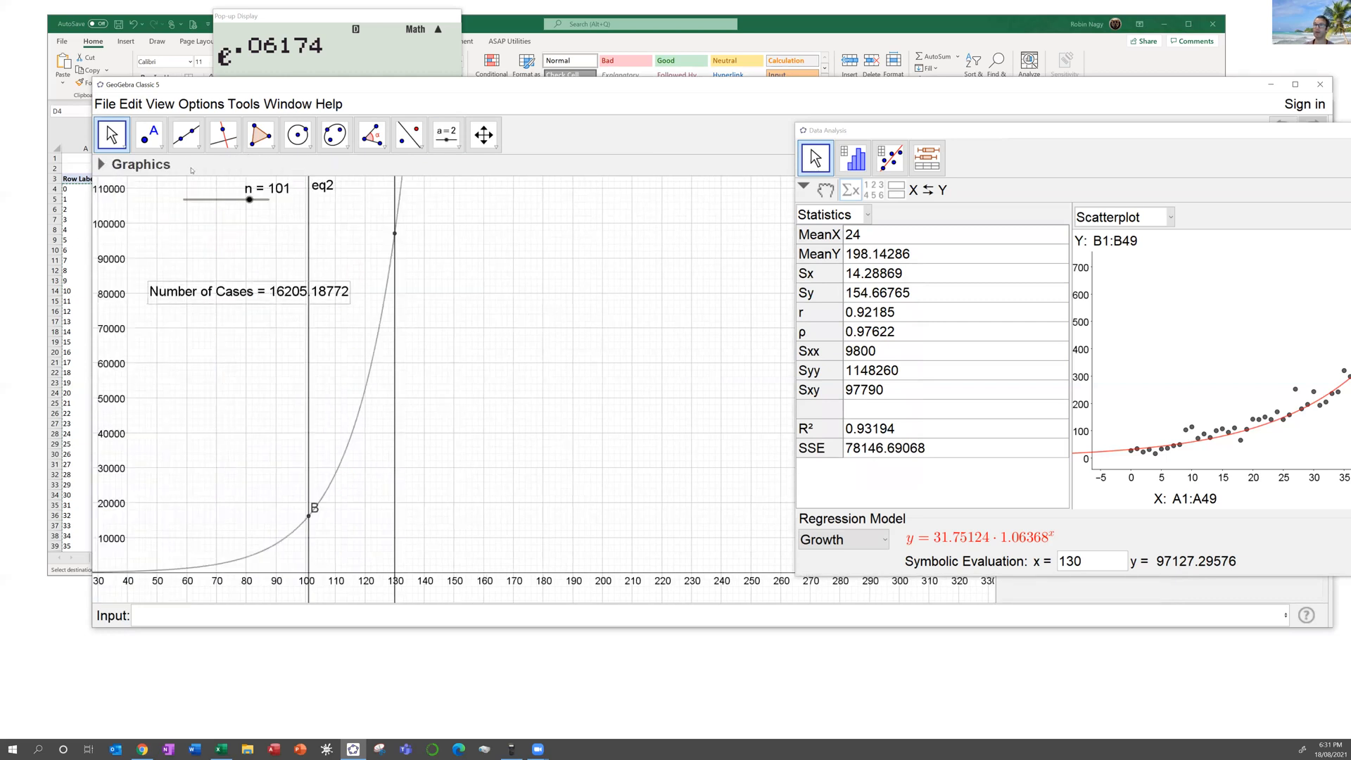
left_click(101, 165)
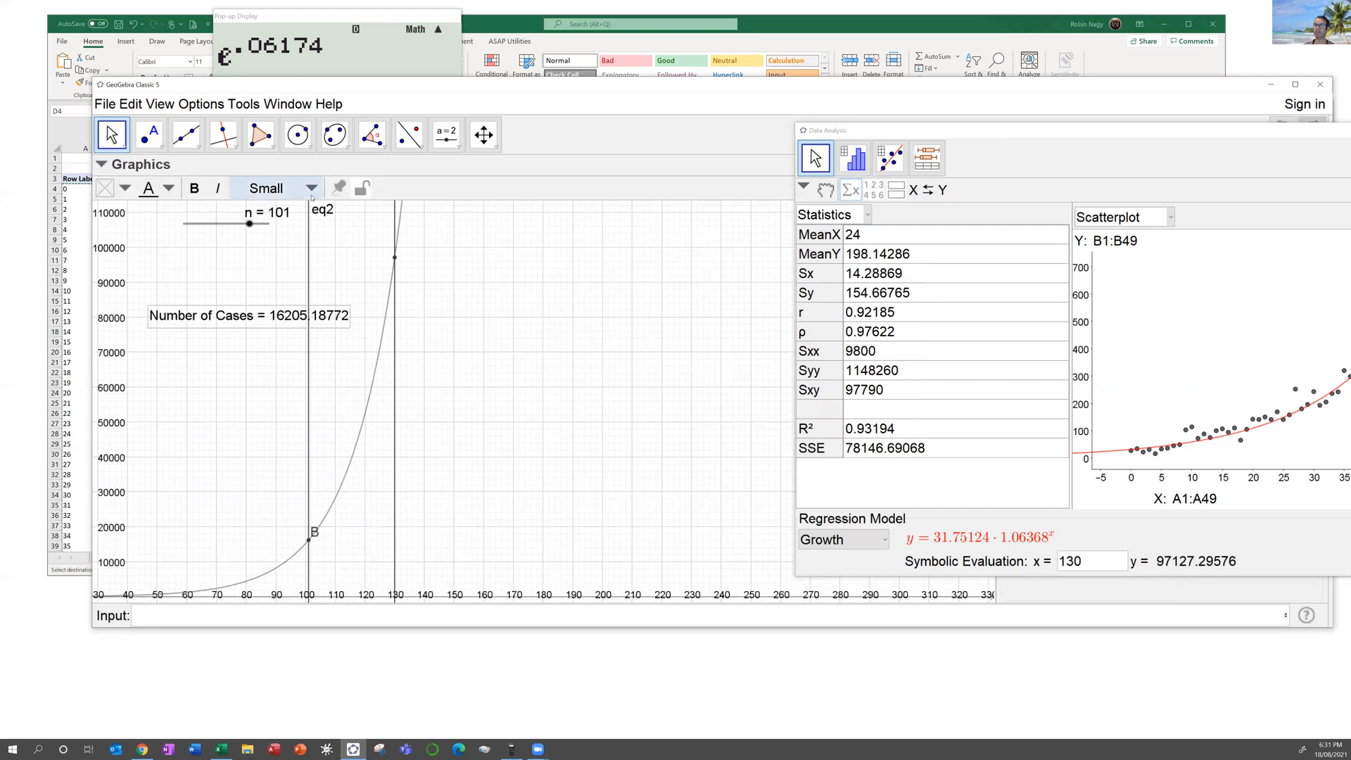
left_click(311, 188)
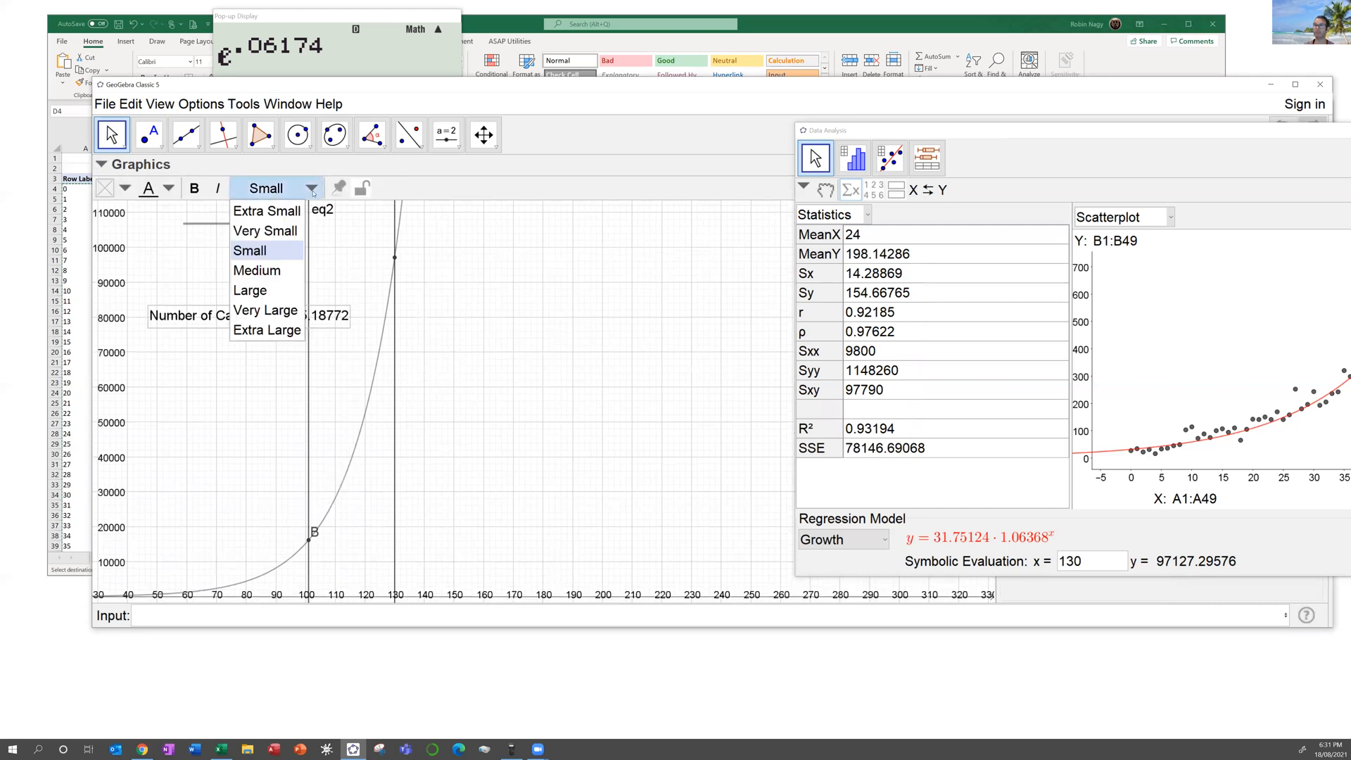
left_click(253, 290)
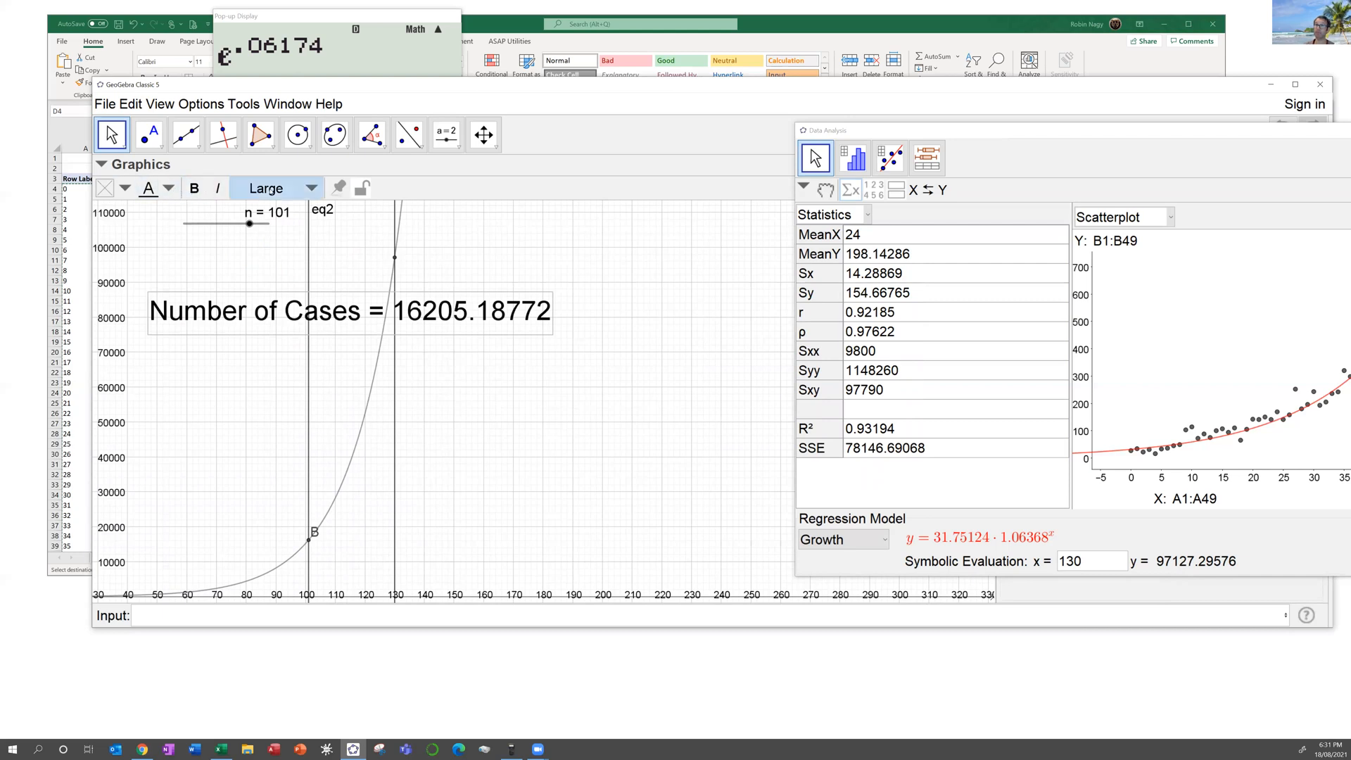
Step: Colour the Number of Cases text blue and drag slider n to 104, giving 19502.3545 cases
left_click(168, 188)
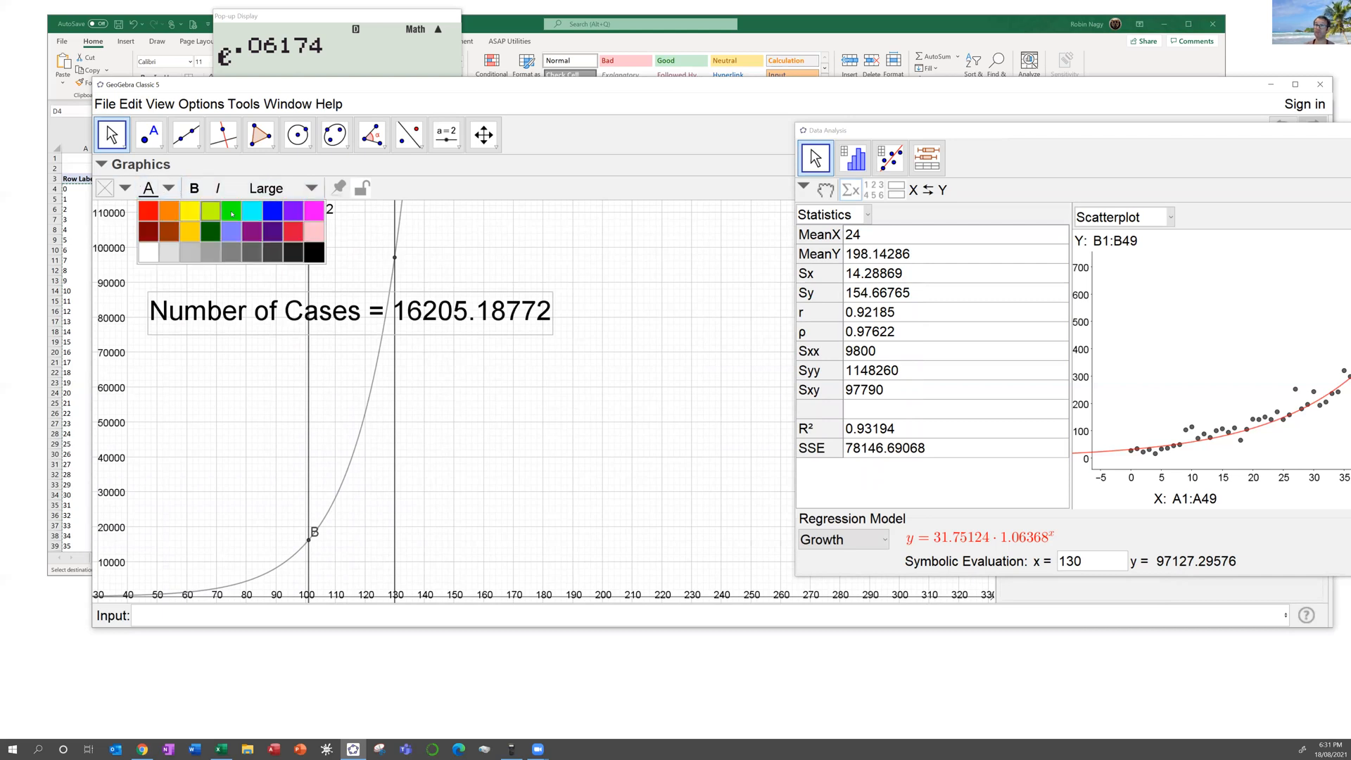
left_click(274, 213)
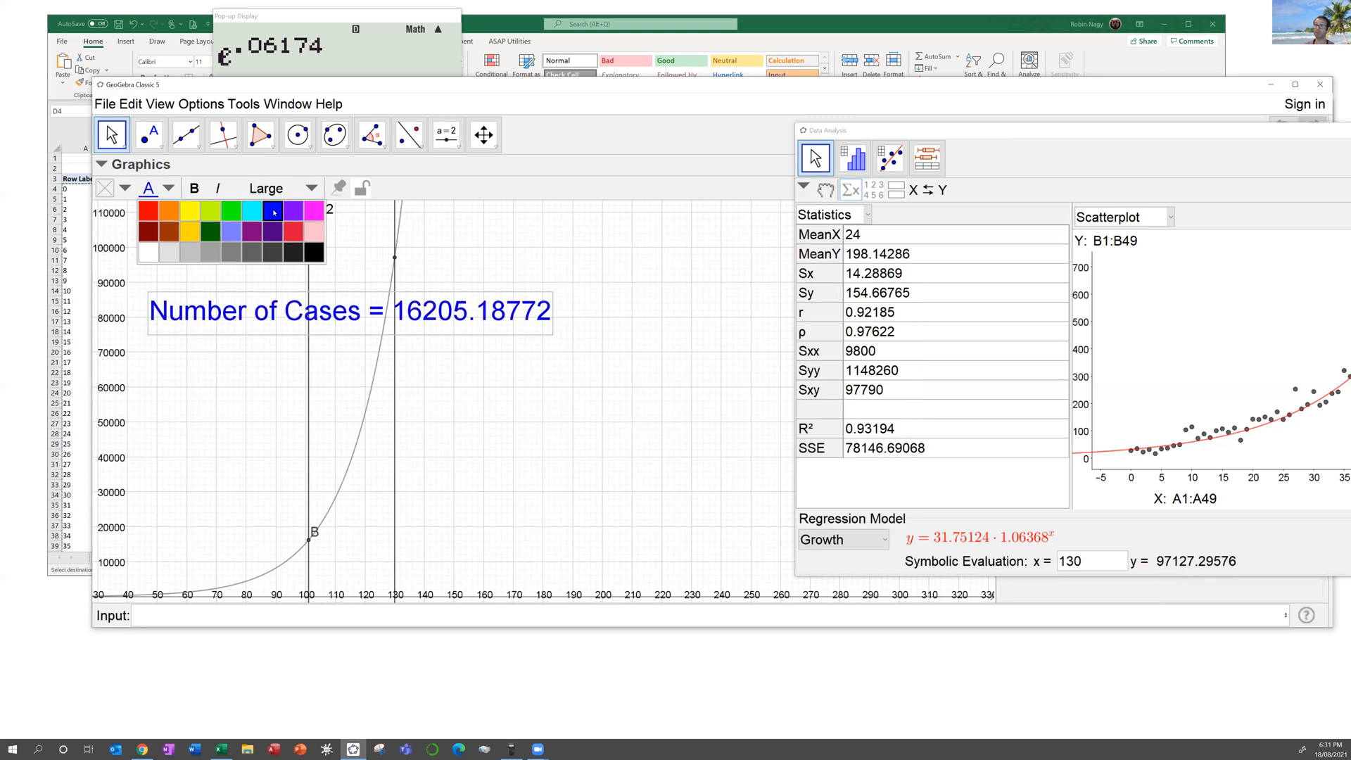
left_click(497, 180)
left_click(102, 164)
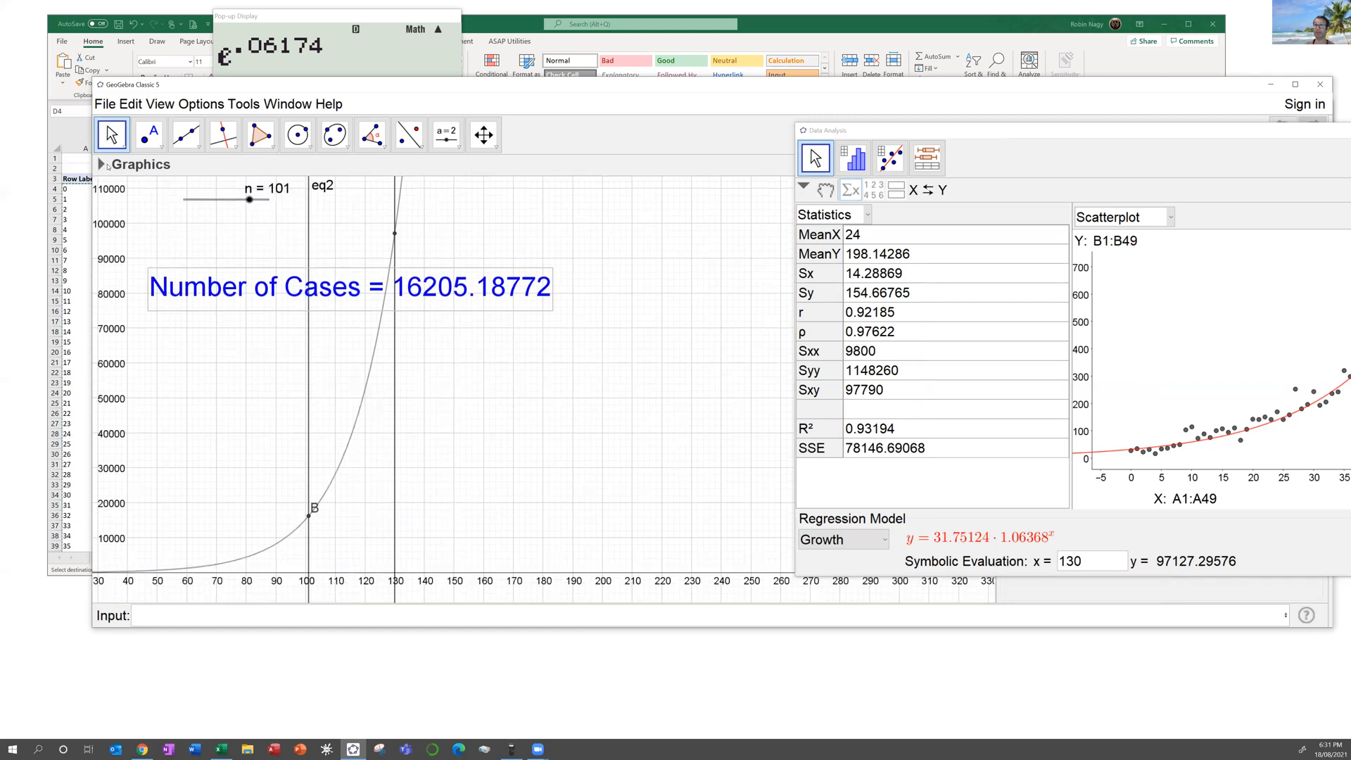
mouse_move(267, 207)
left_mouse_down()
mouse_move(211, 207)
mouse_move(273, 206)
mouse_move(220, 208)
mouse_move(249, 208)
left_mouse_up()
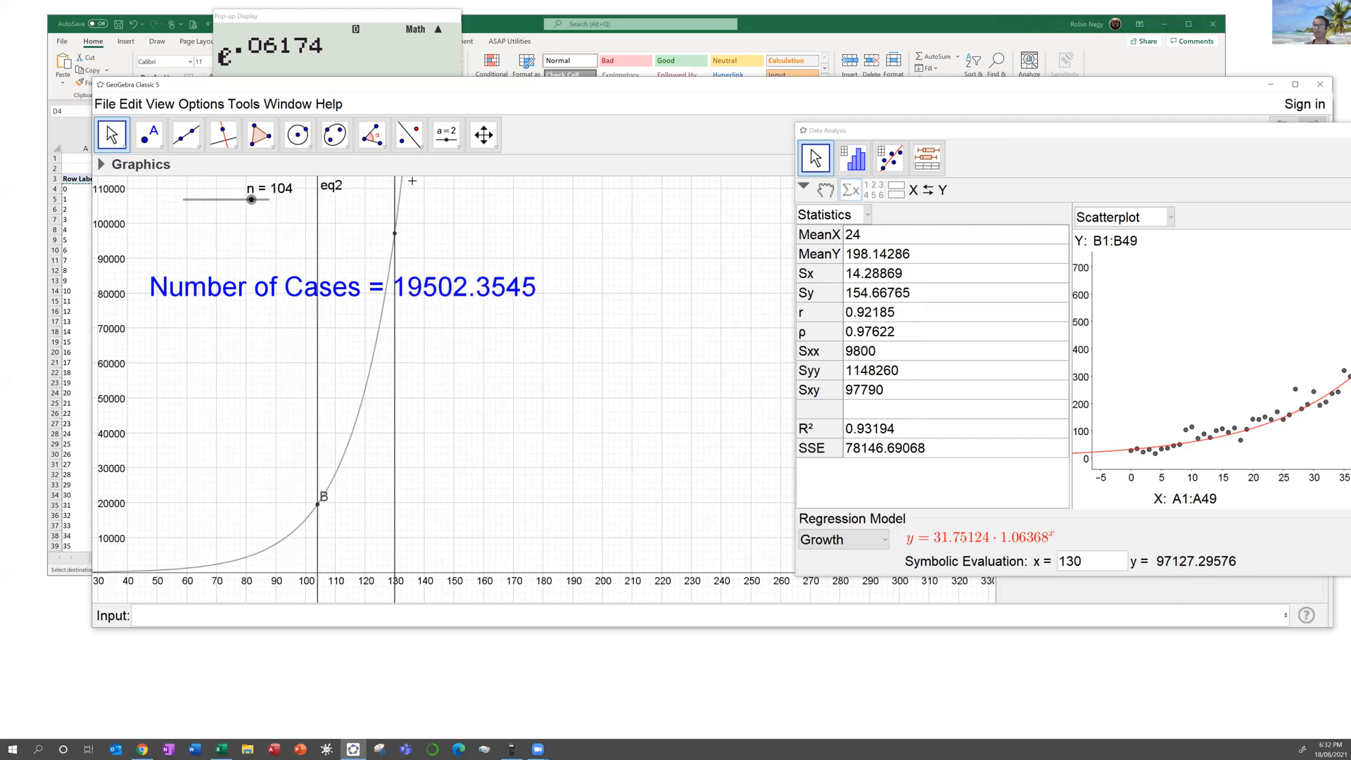